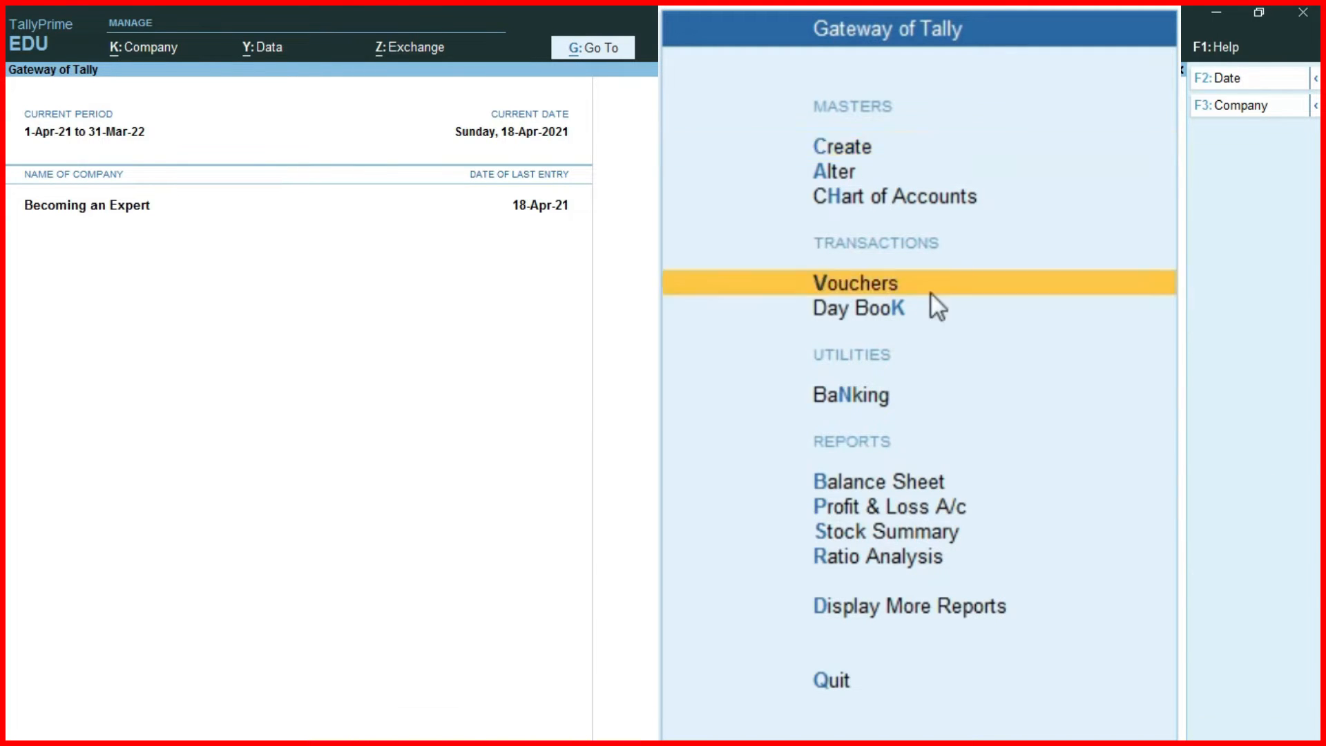
# Open a new sales voucher to check its voucher number, and return to the Gateway of Tally.
pyautogui.press('v')
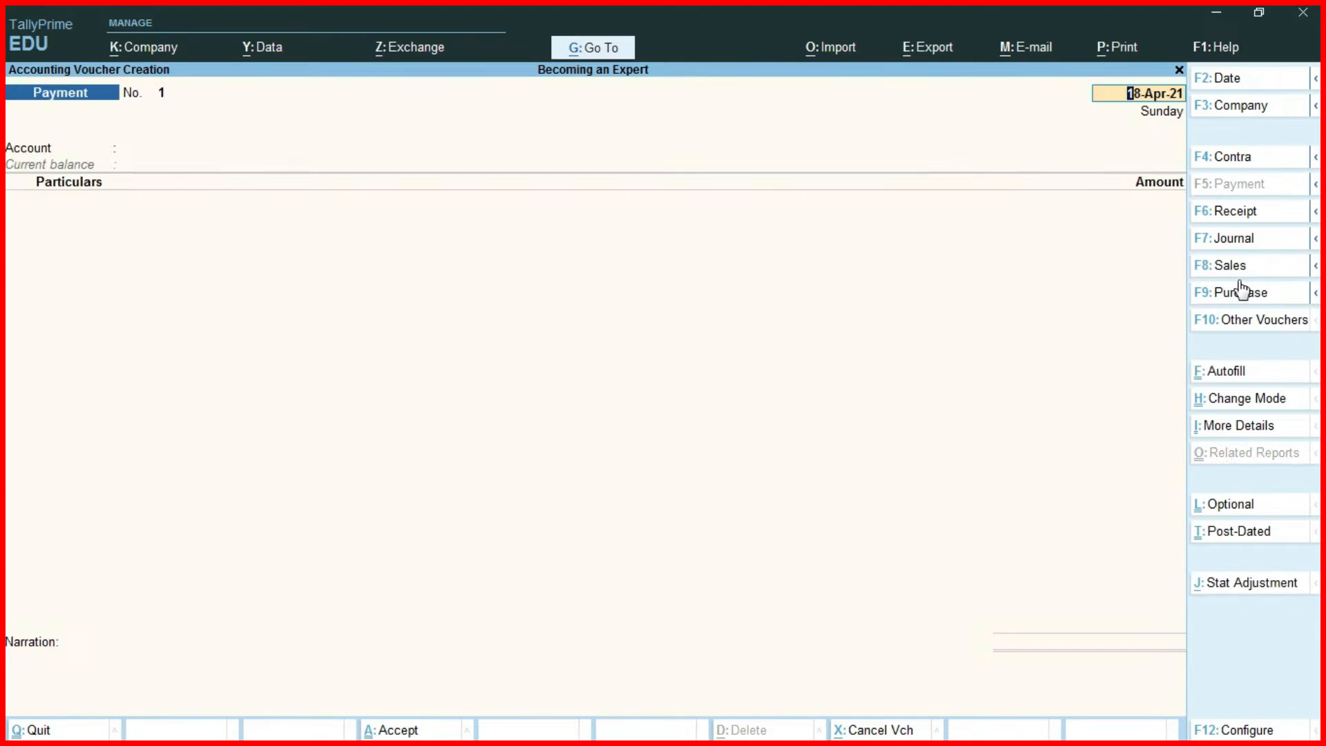
pyautogui.press('F8')
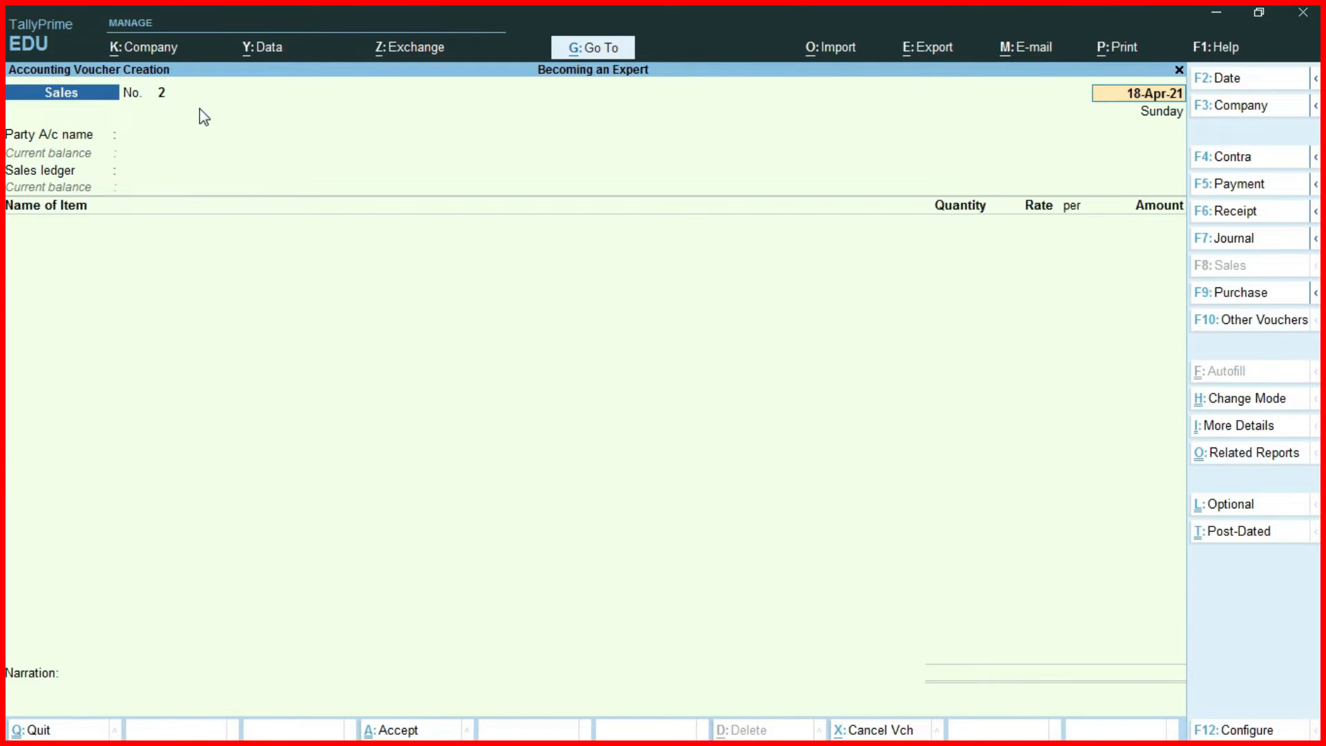
pyautogui.press('BackSpace')
pyautogui.press('Escape')
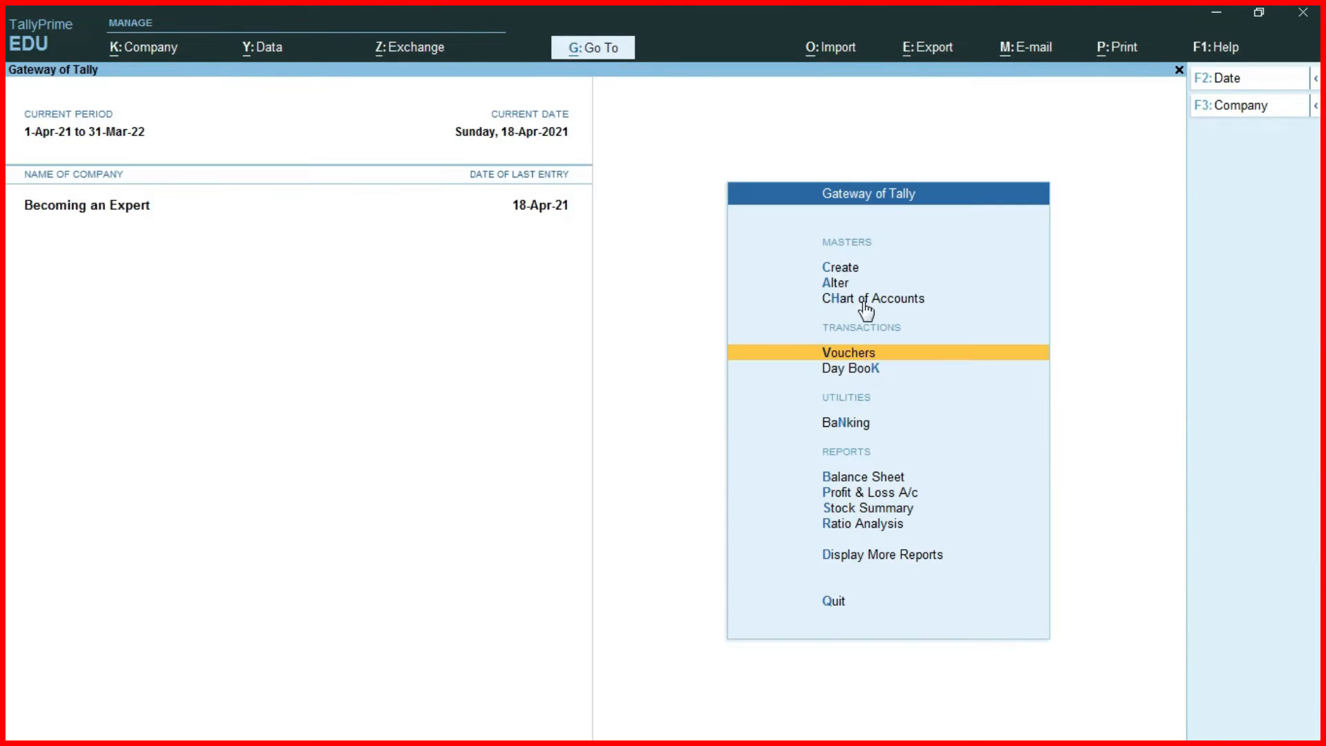
# Open the Sales voucher type for alteration from the accounting masters.
pyautogui.click(837, 288)
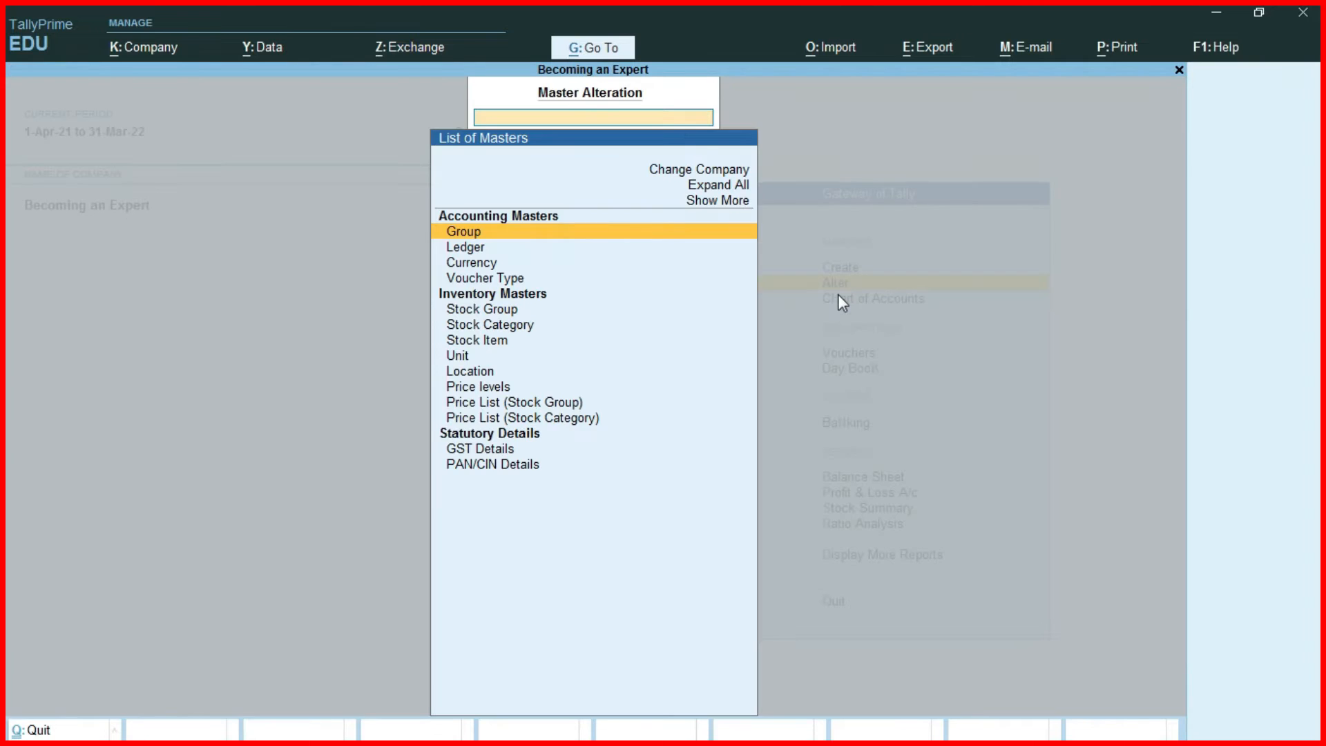
pyautogui.press('Down')
pyautogui.press('Down')
pyautogui.press('Down')
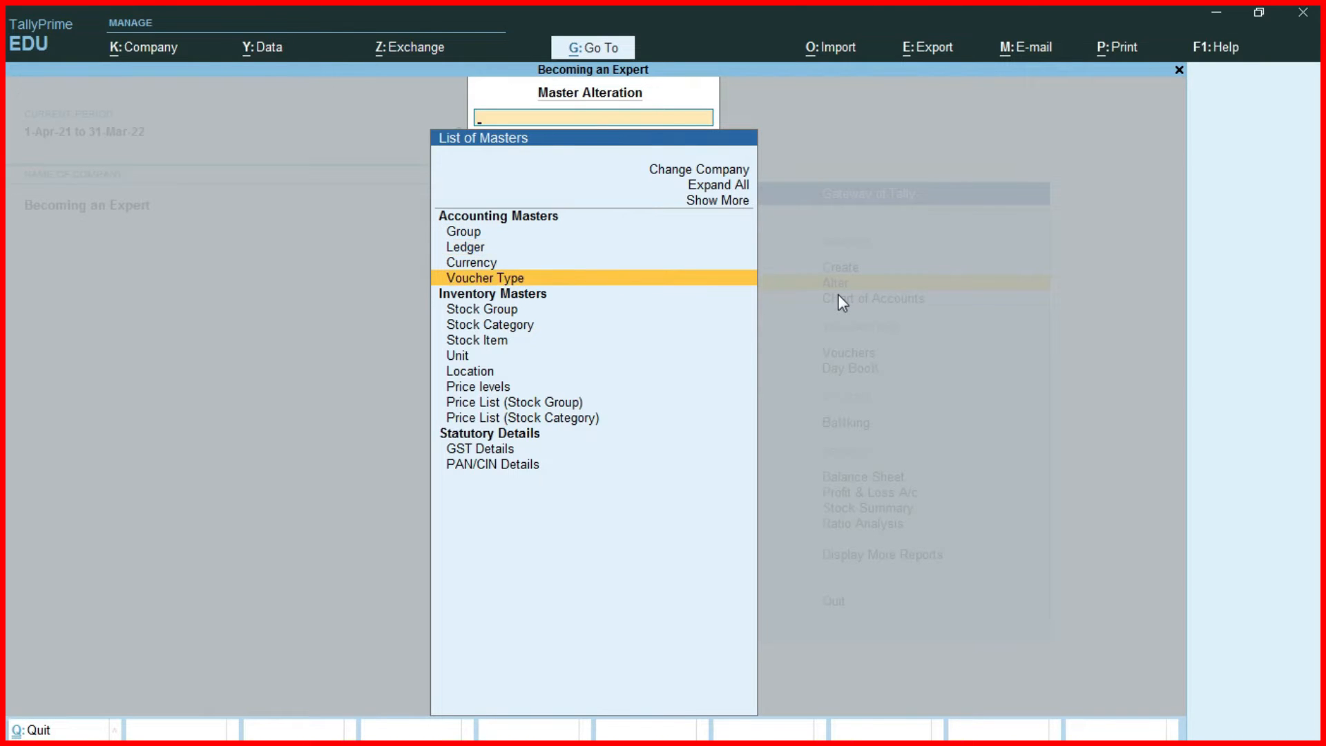
pyautogui.press('Return')
pyautogui.write('s')
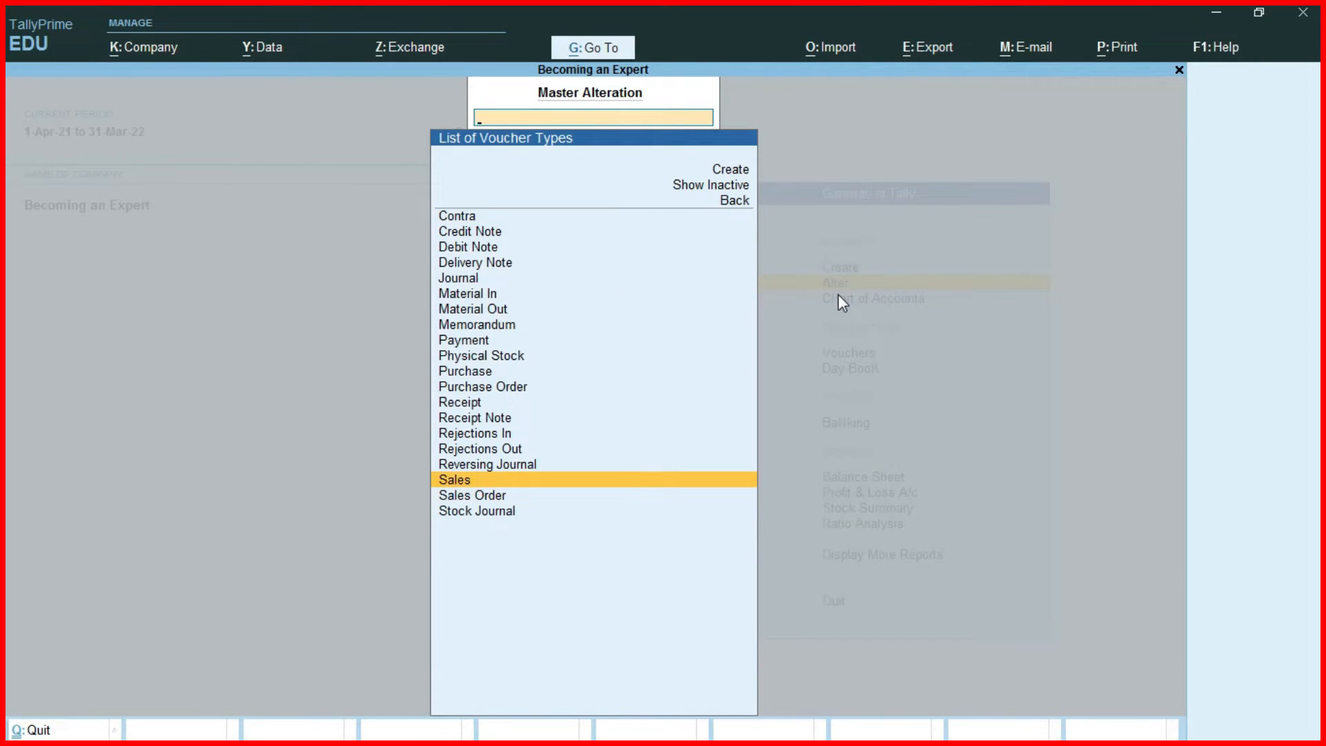
pyautogui.press('Return')
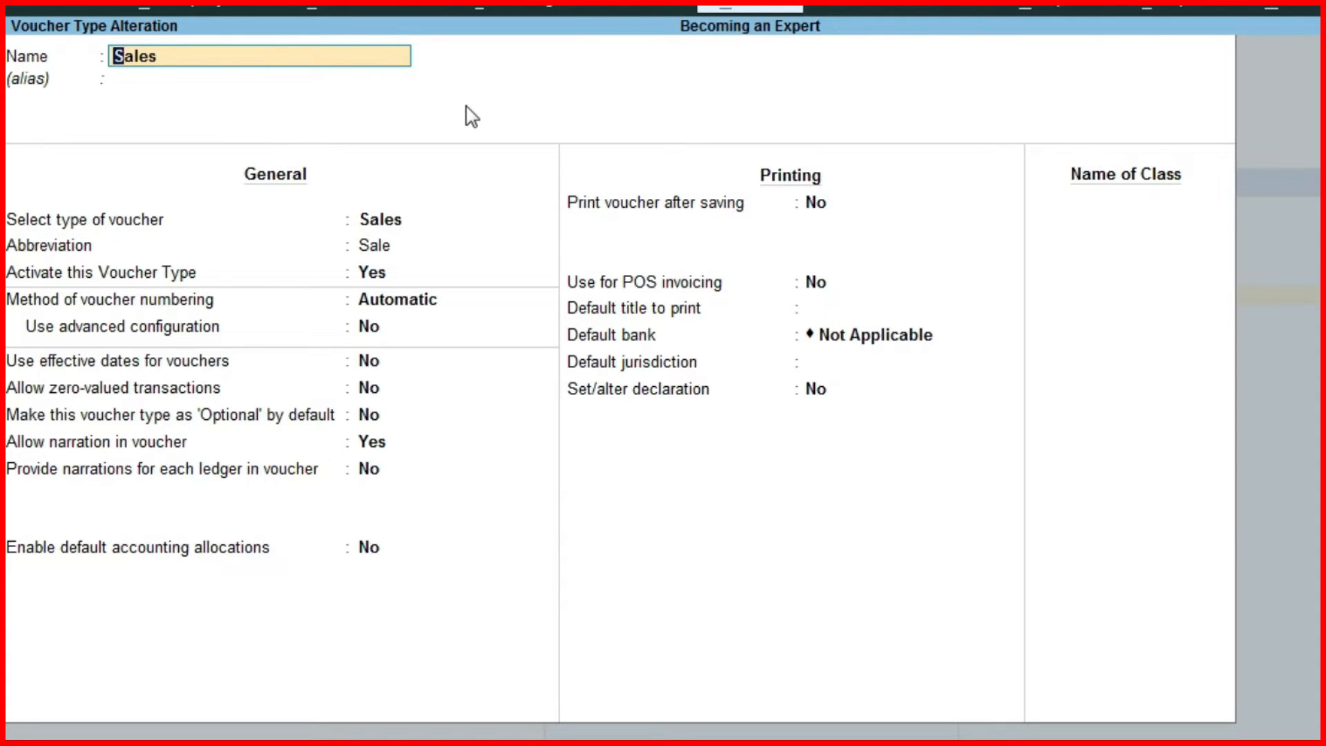
# Deactivate the Sales voucher type, save it, and check its availability in voucher entry.
pyautogui.click(373, 228)
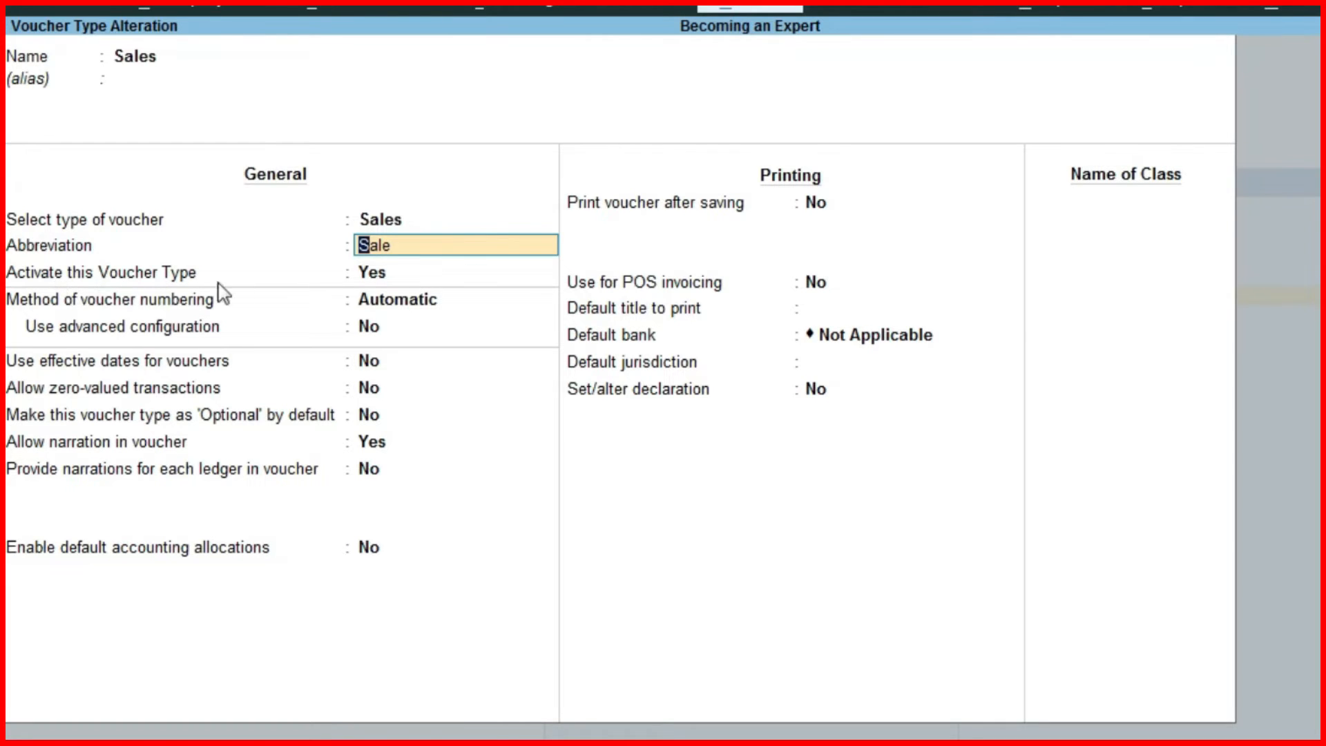
pyautogui.press('Return')
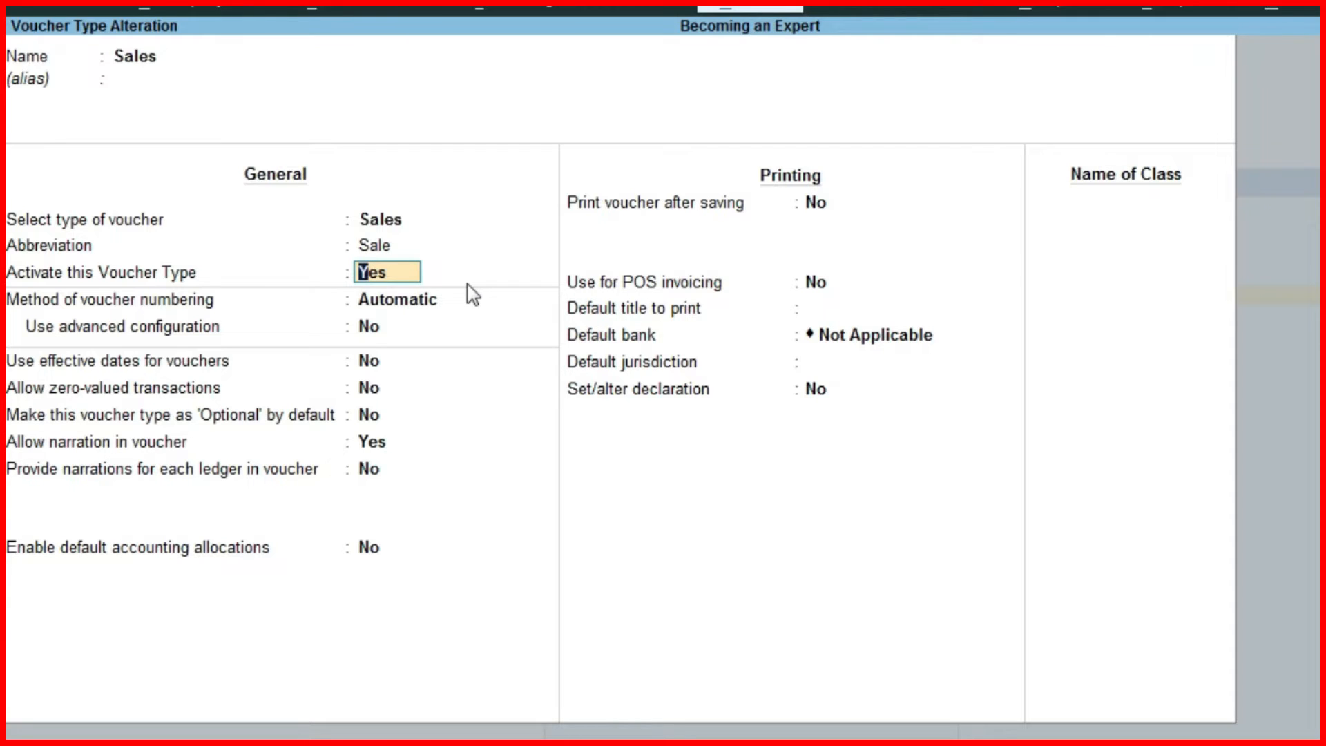
pyautogui.write('n')
pyautogui.press('Return')
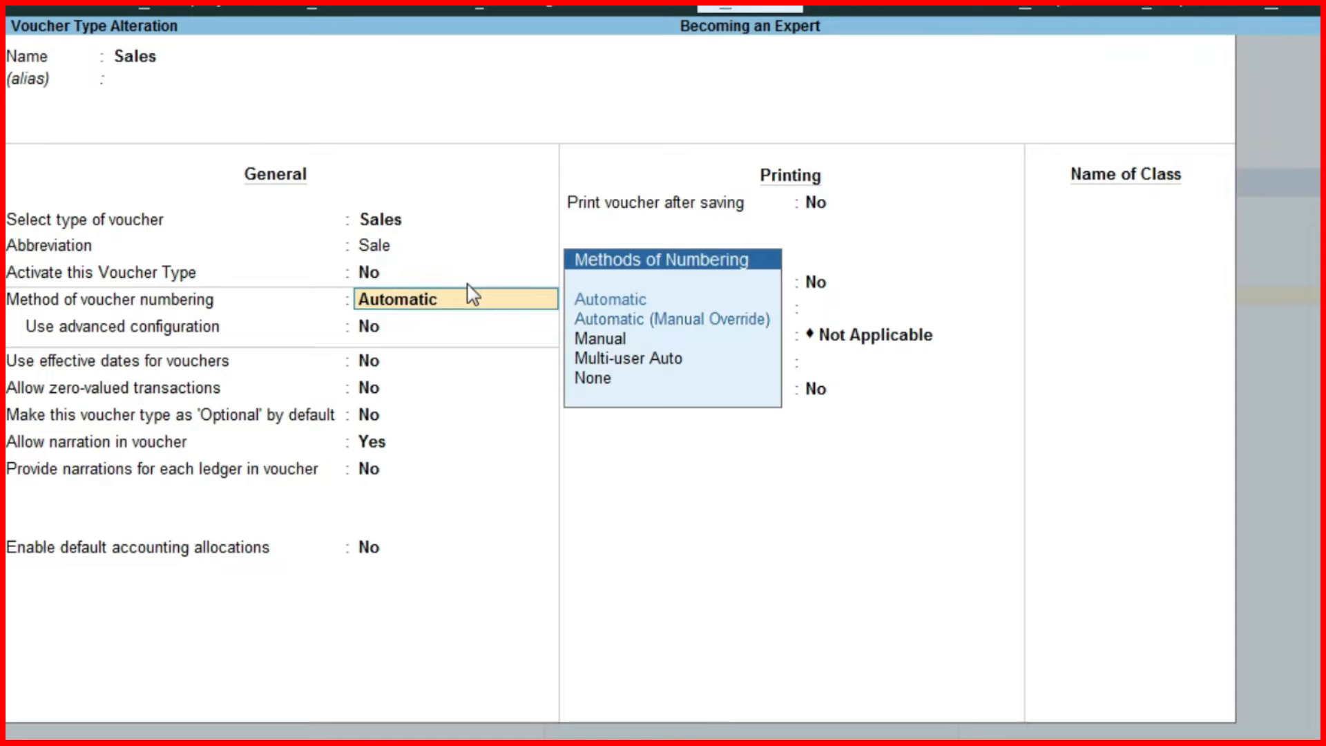
pyautogui.hotkey('ctrl', 'a')
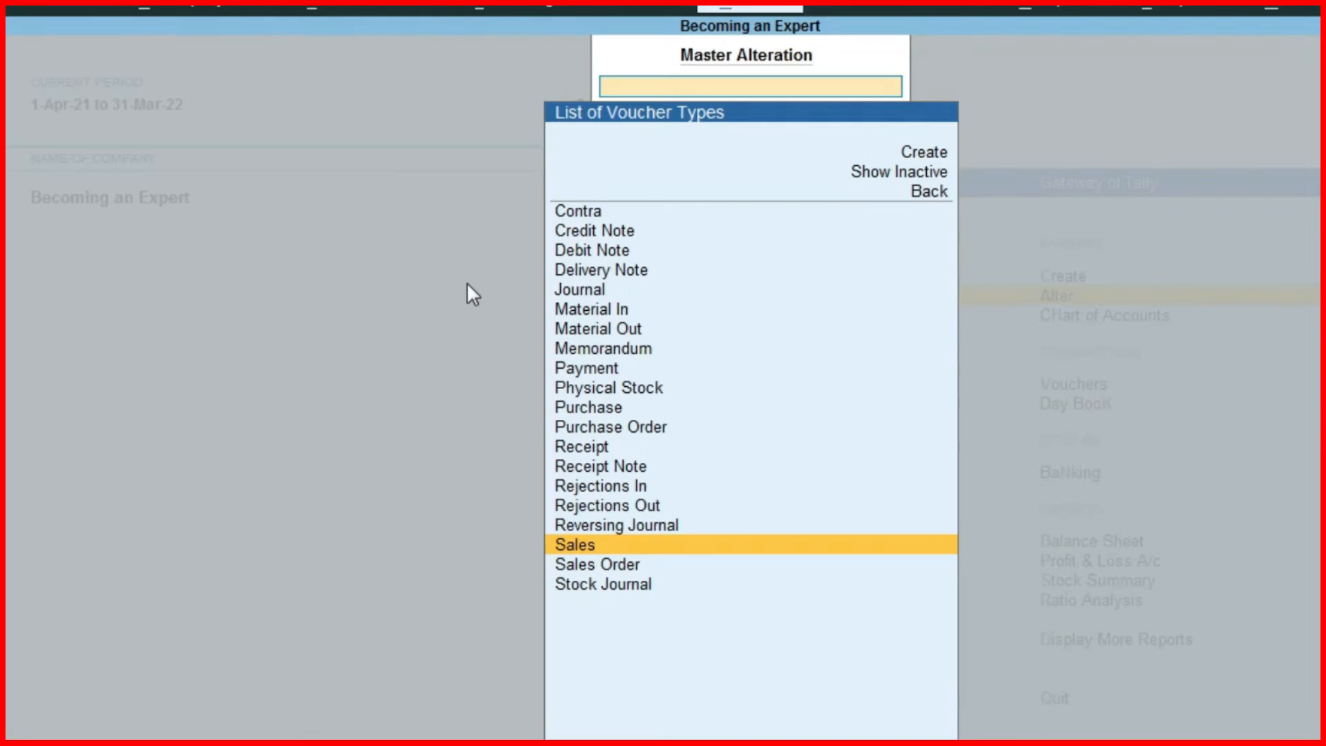
pyautogui.press('Escape')
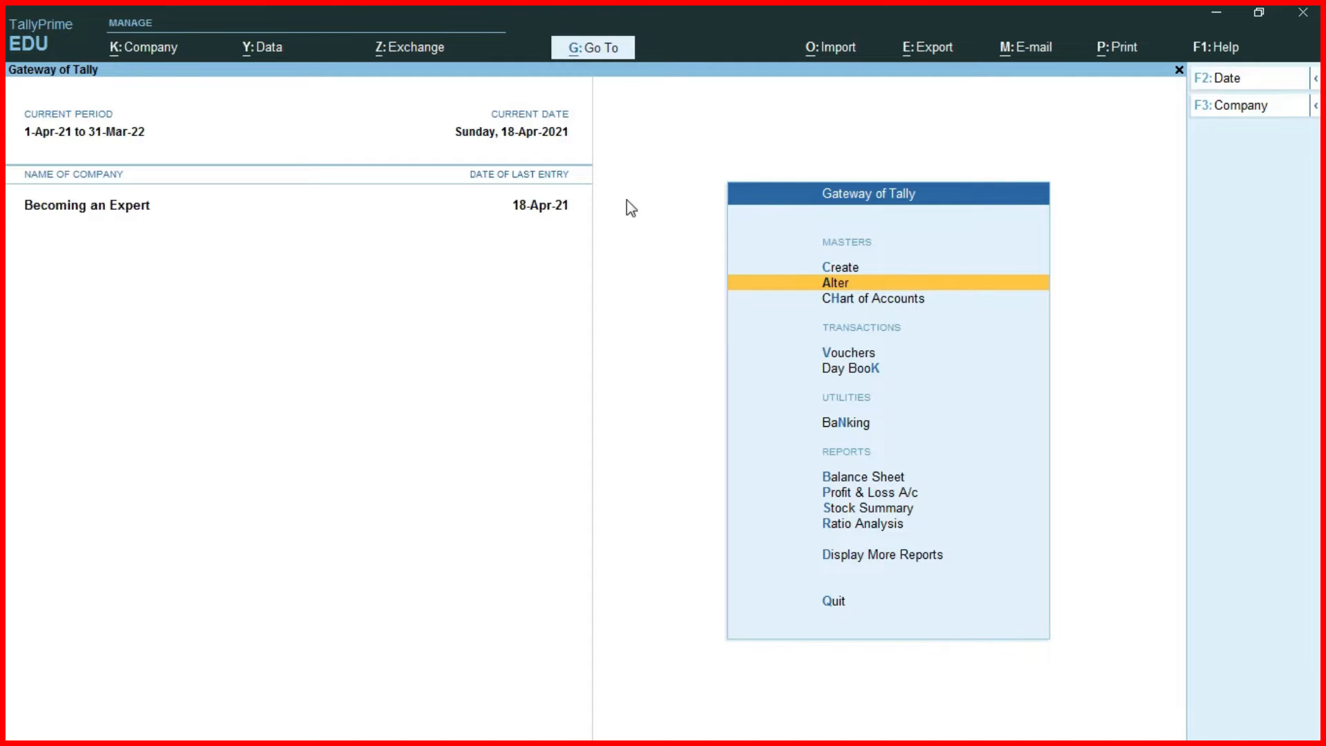
pyautogui.press('v')
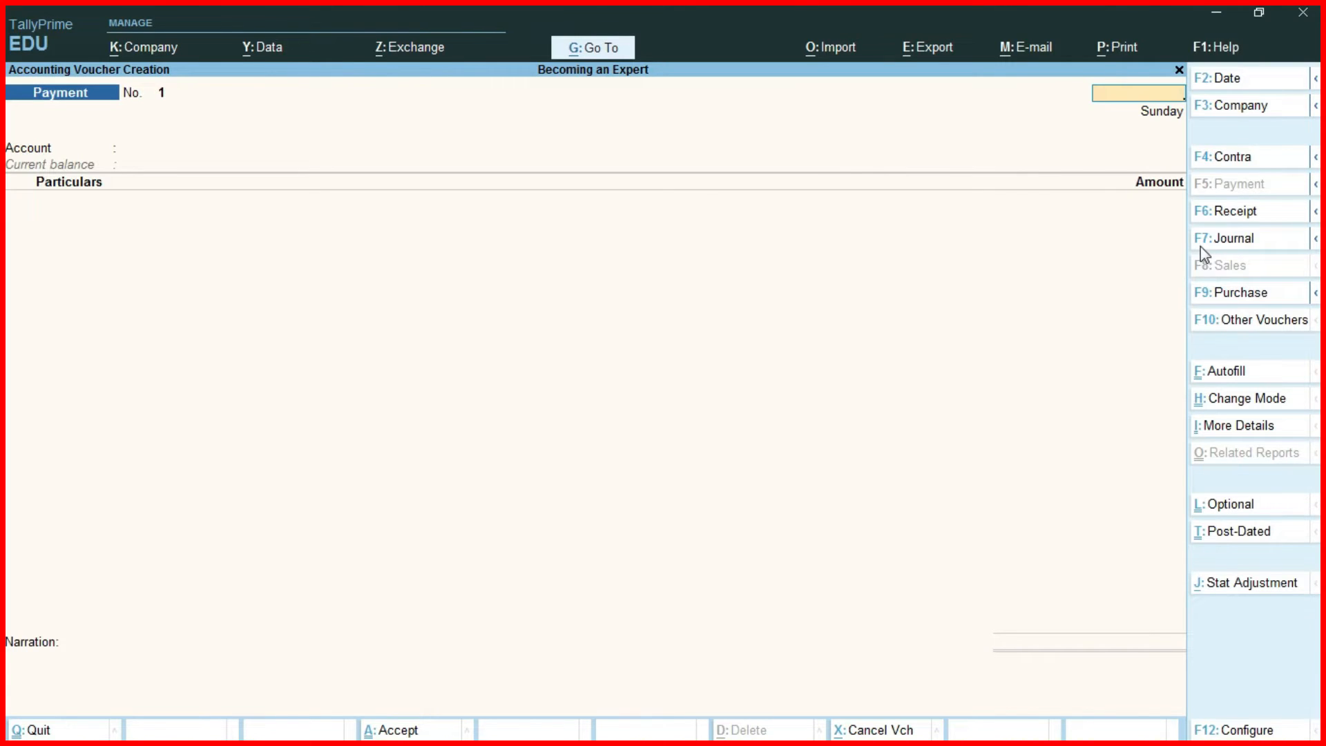
pyautogui.press('Escape')
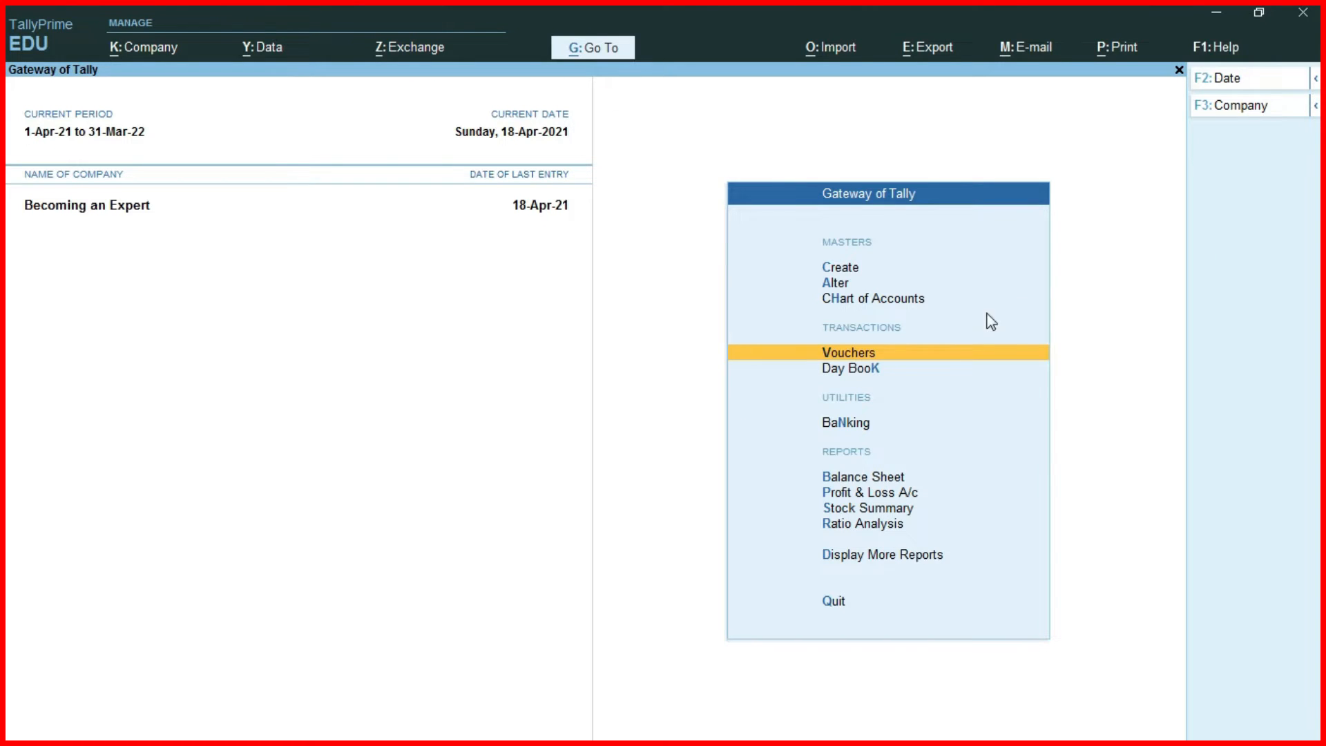
# Reopen the Sales voucher type for alteration.
pyautogui.press('a')
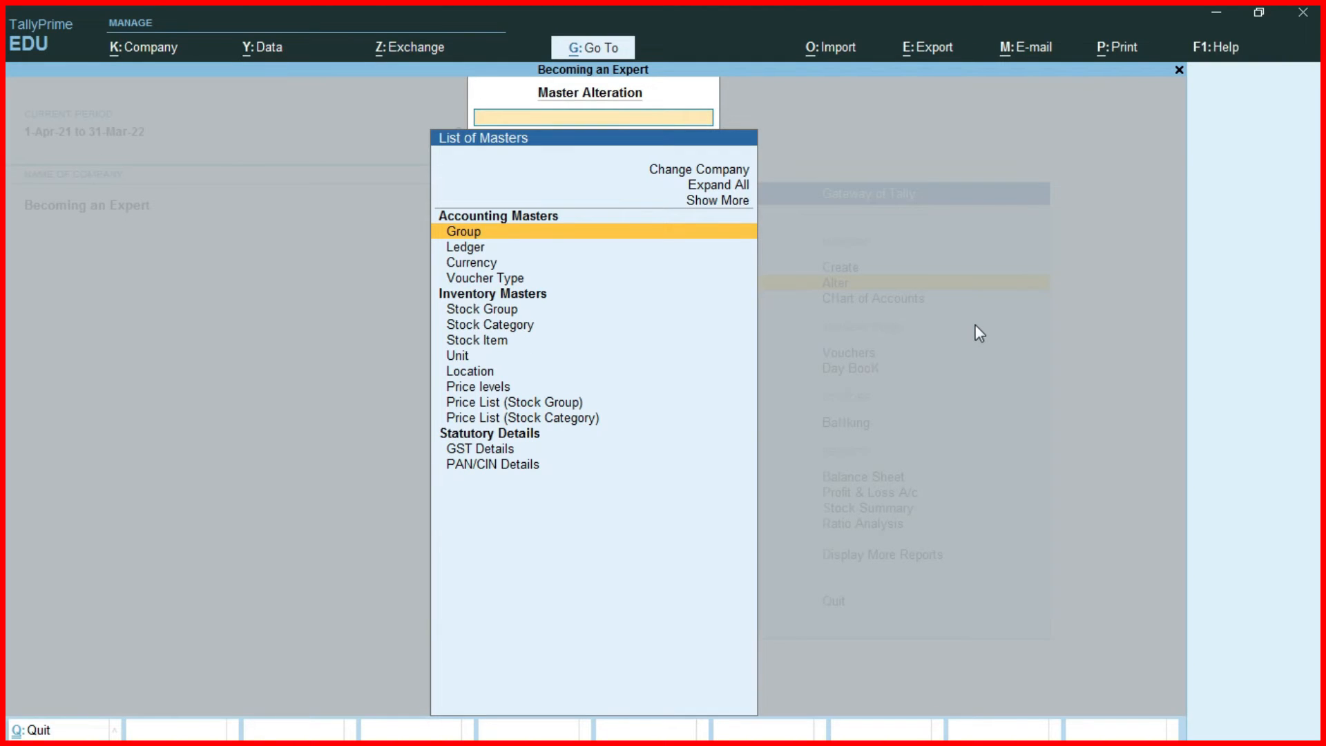
pyautogui.press('Down')
pyautogui.press('Down')
pyautogui.press('Down')
pyautogui.press('Return')
pyautogui.press('Down')
pyautogui.press('Down')
pyautogui.press('Down')
pyautogui.press('Down')
pyautogui.press('Down')
pyautogui.press('Down')
pyautogui.press('Down')
pyautogui.press('Down')
pyautogui.press('Down')
pyautogui.press('Down')
pyautogui.press('Down')
pyautogui.press('Down')
pyautogui.press('Down')
pyautogui.press('Down')
pyautogui.press('Down')
pyautogui.press('Down')
pyautogui.press('Down')
pyautogui.press('Return')
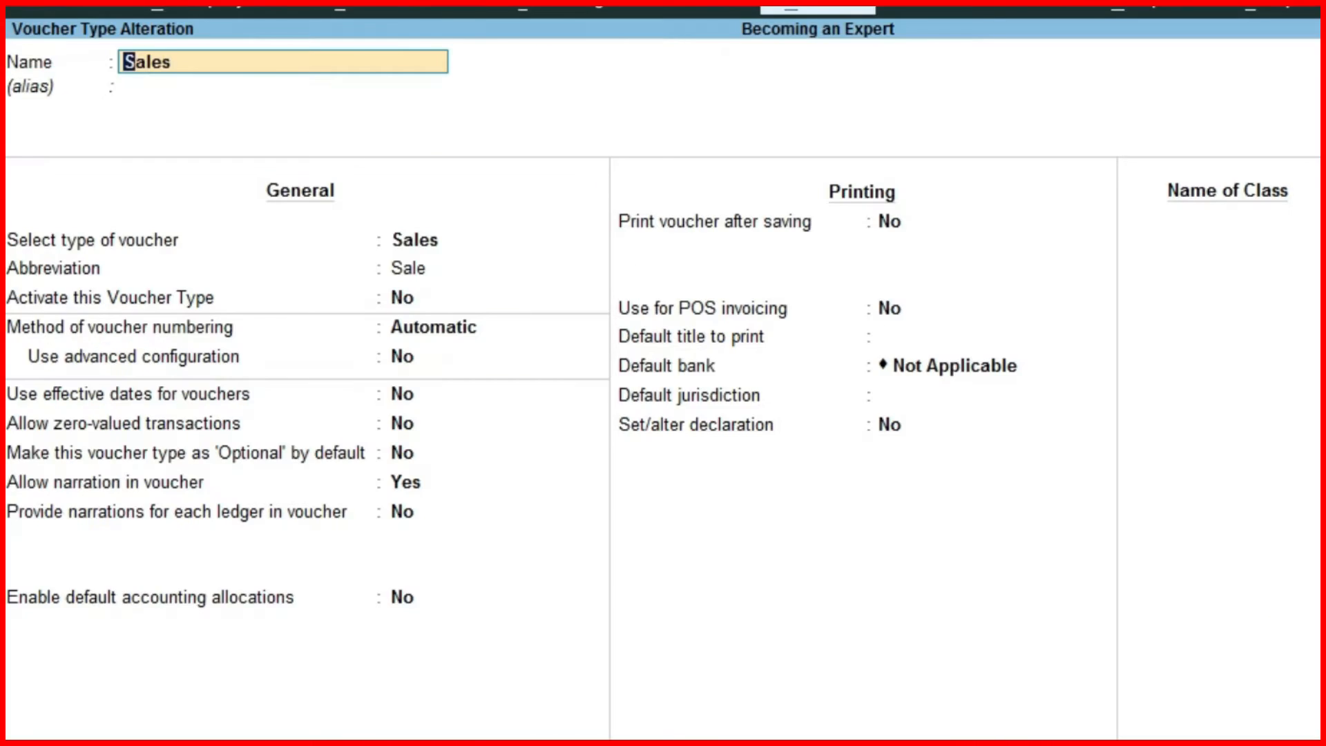
# Set Activate this Voucher Type to Yes for the Sales voucher type.
pyautogui.press('Return')
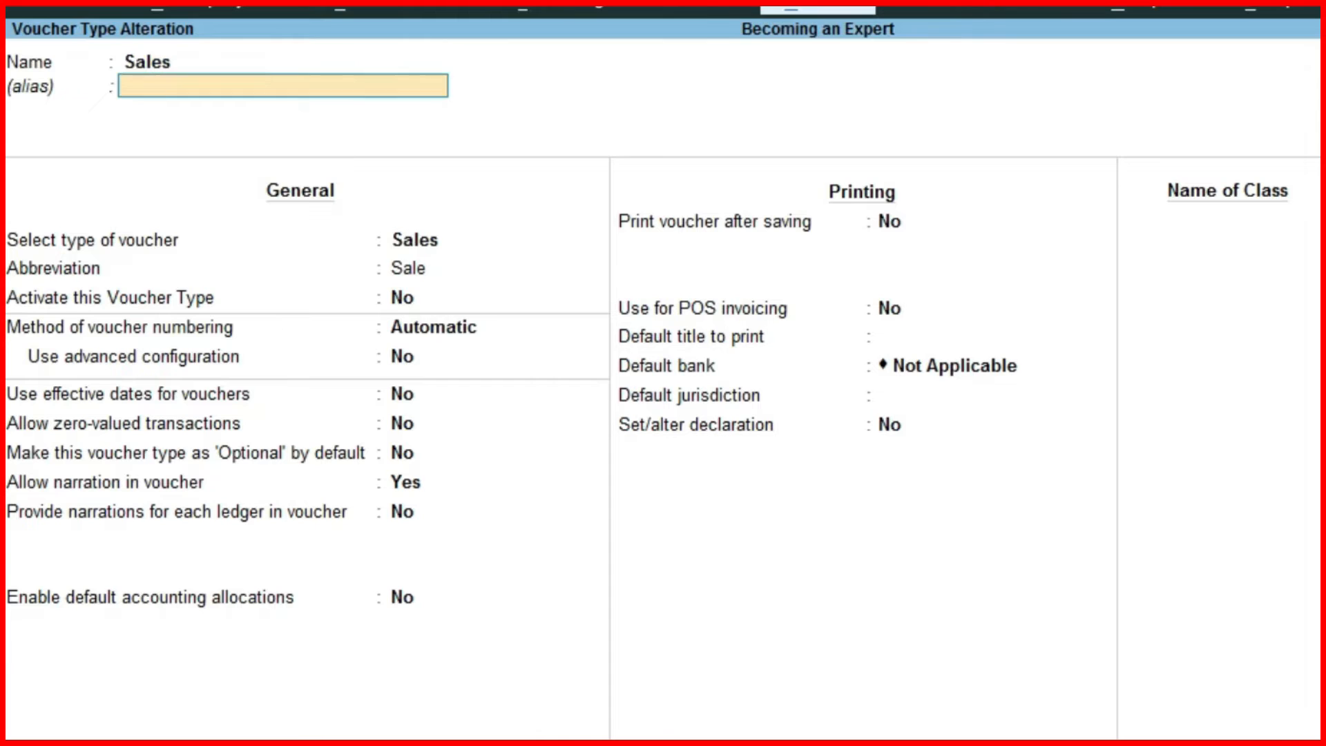
pyautogui.press('Return')
pyautogui.press('Return')
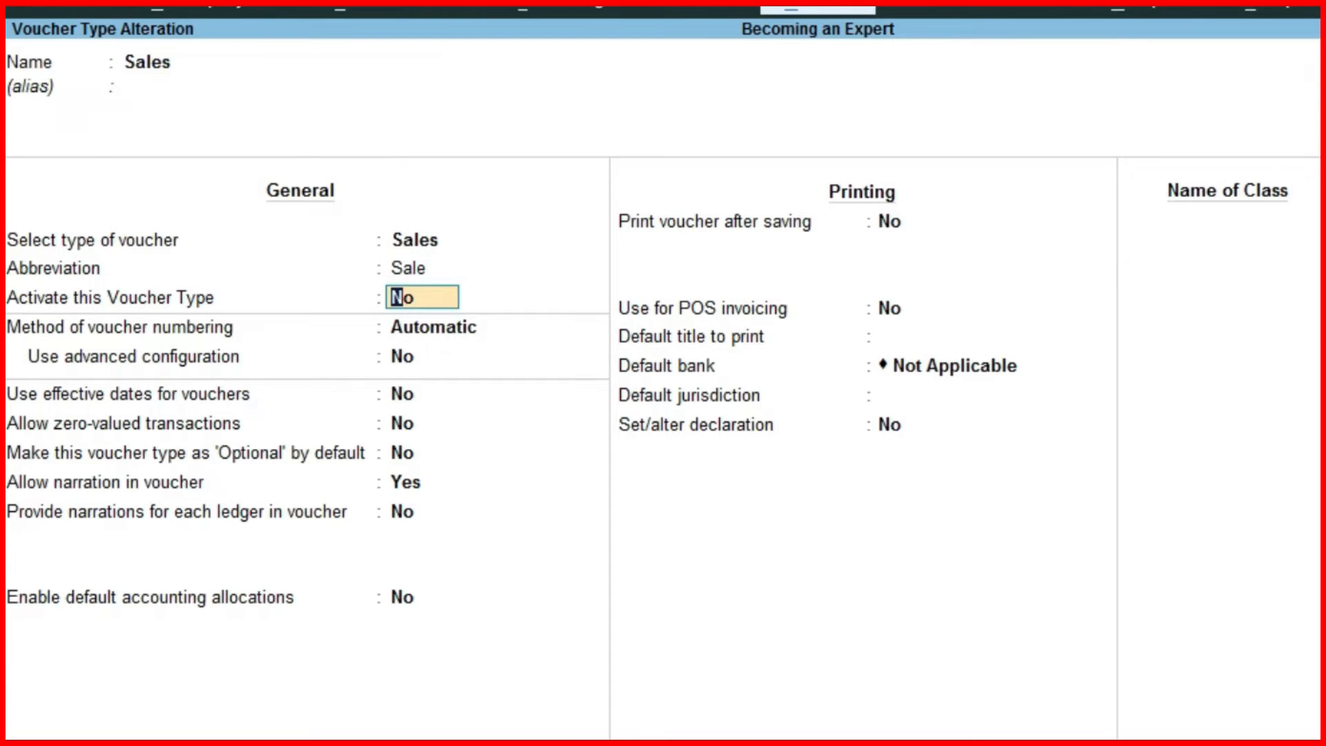
pyautogui.write('y')
pyautogui.press('Return')
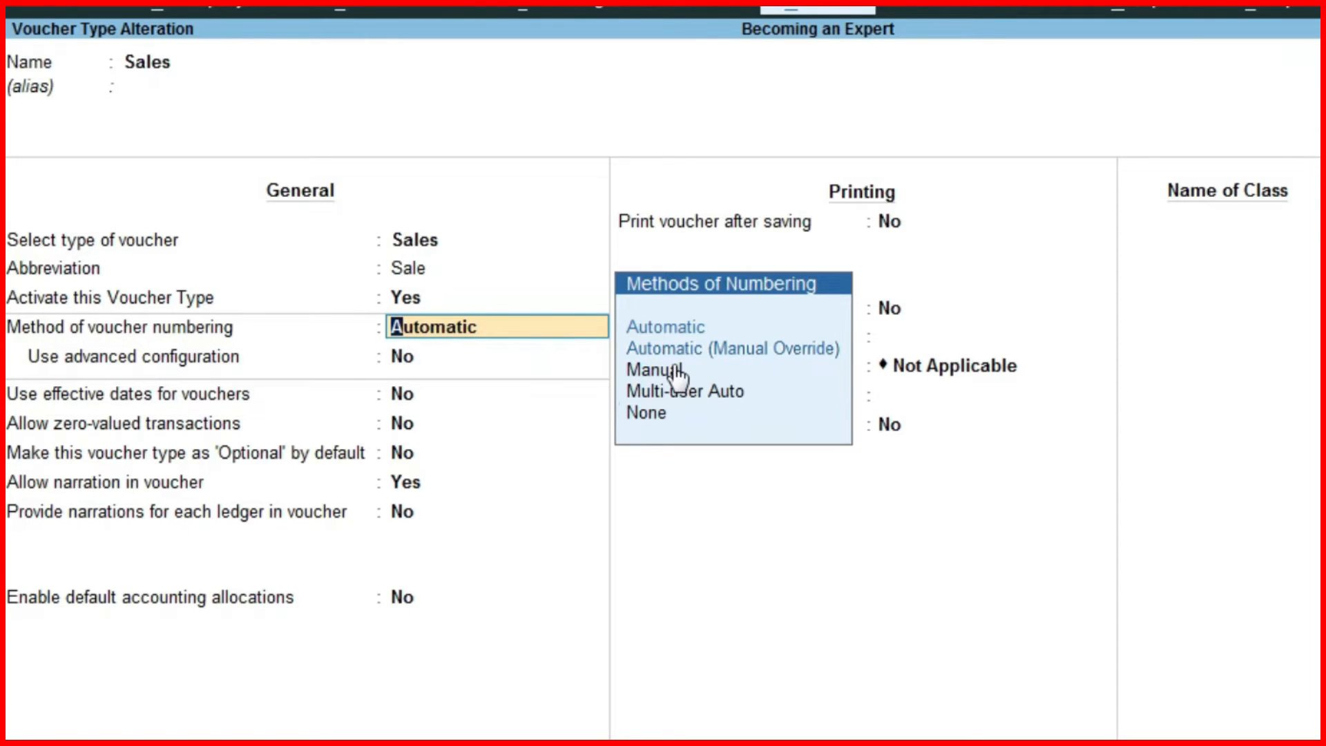
# Set the voucher numbering method to Automatic (Manual Override) and enable its advanced configuration.
pyautogui.click(748, 354)
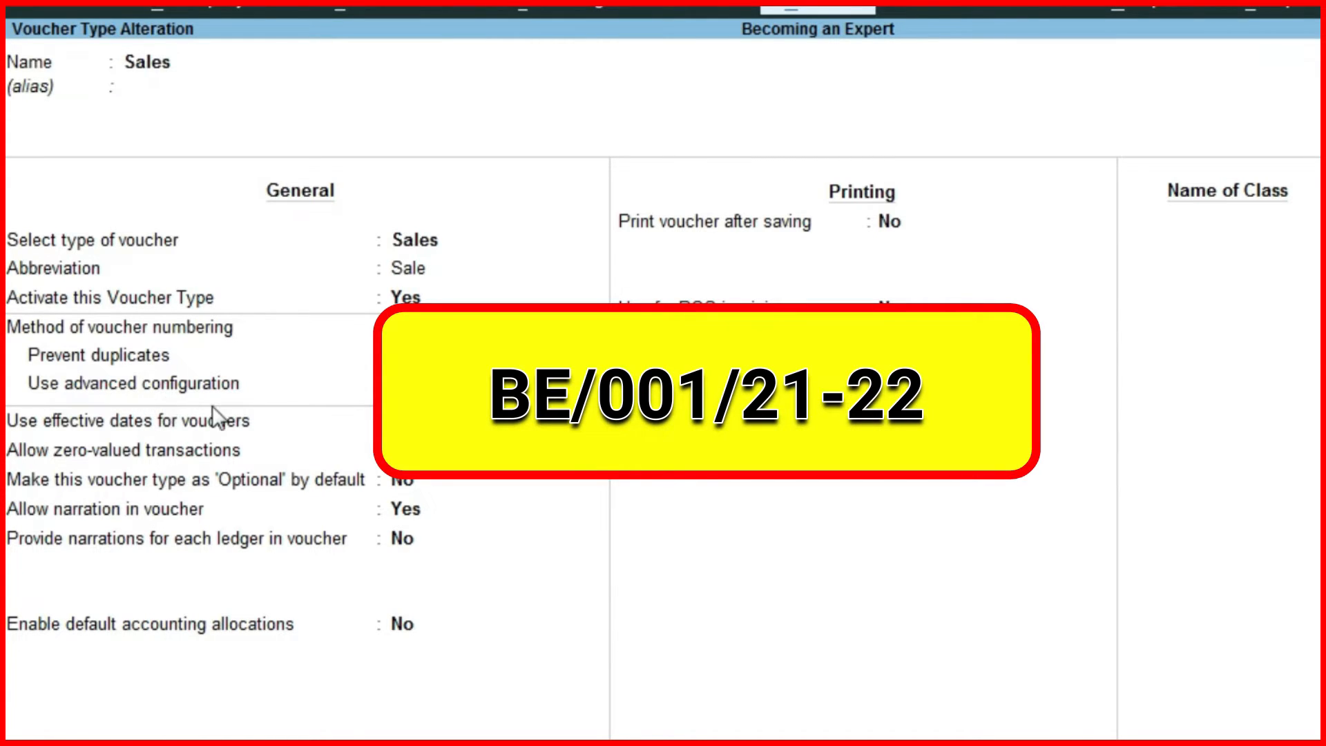
pyautogui.write('y')
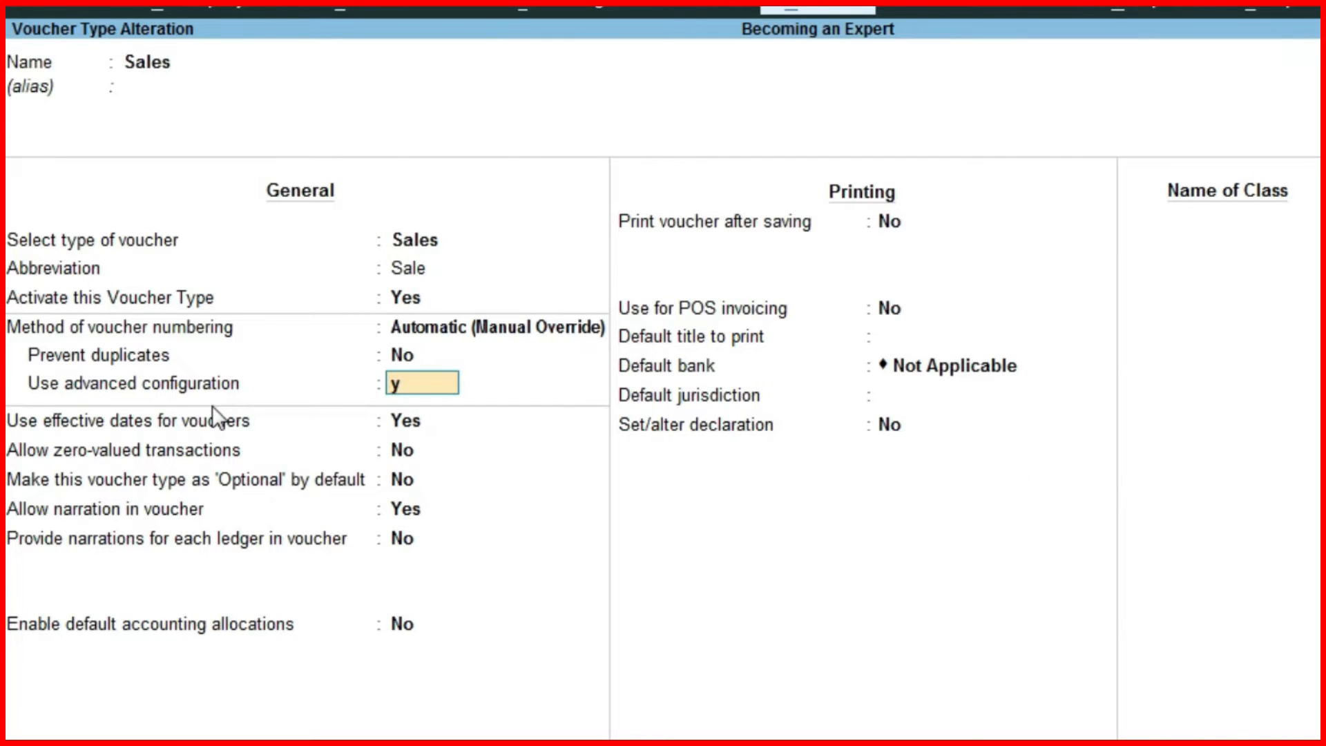
pyautogui.press('Return')
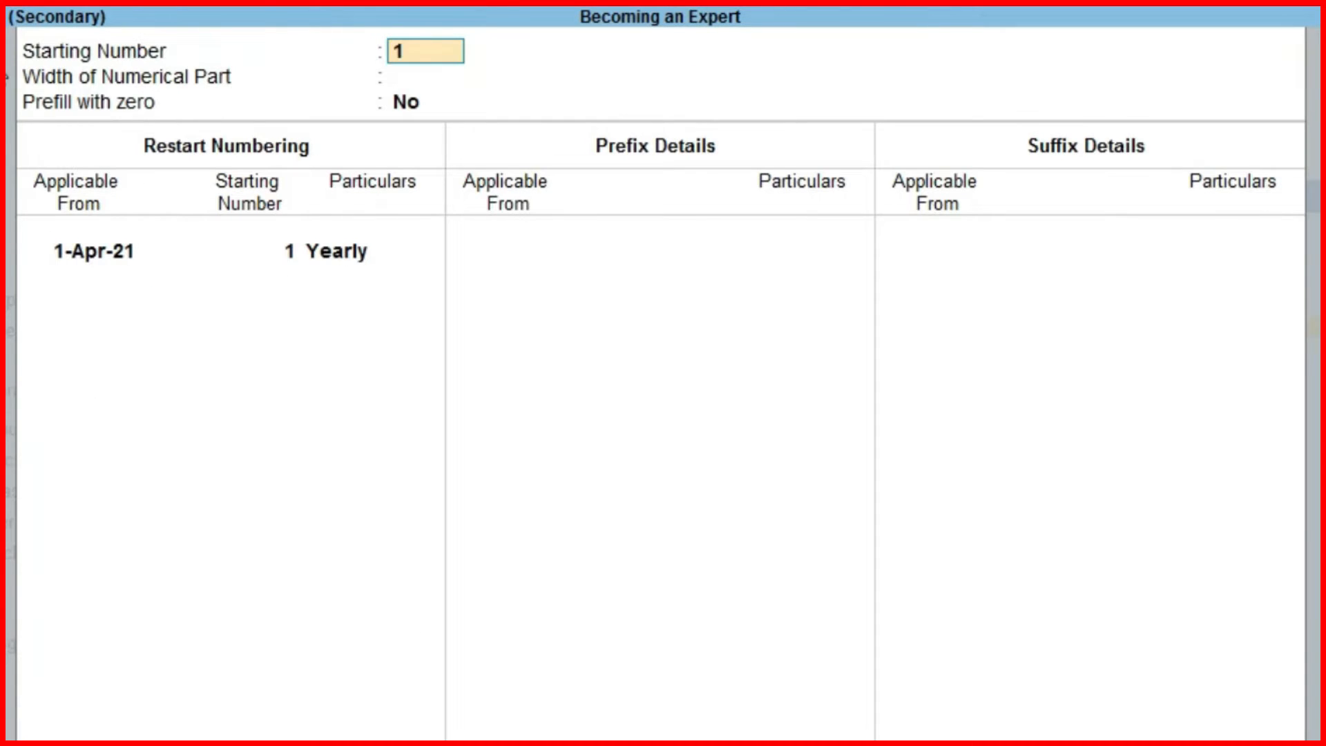
# Set the width of the numerical part to 3 and enable prefilling with zero.
pyautogui.press('Return')
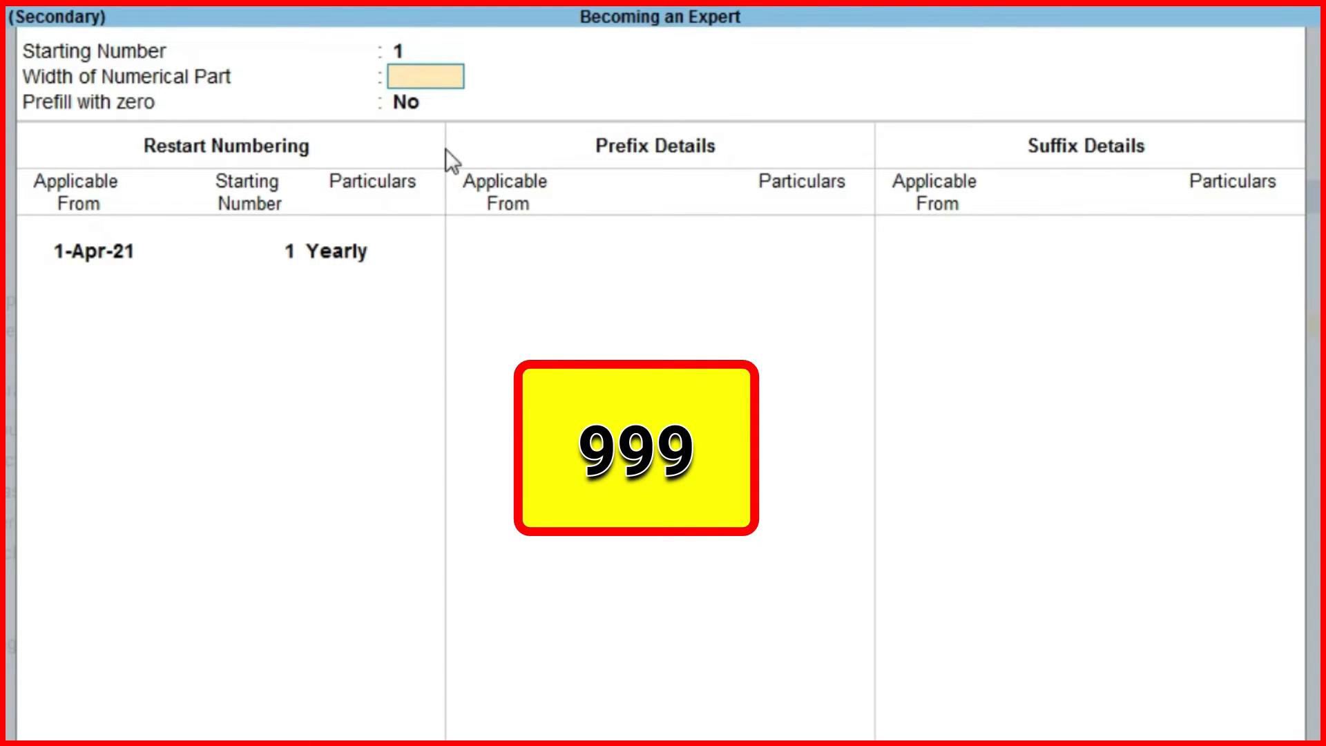
pyautogui.write('3')
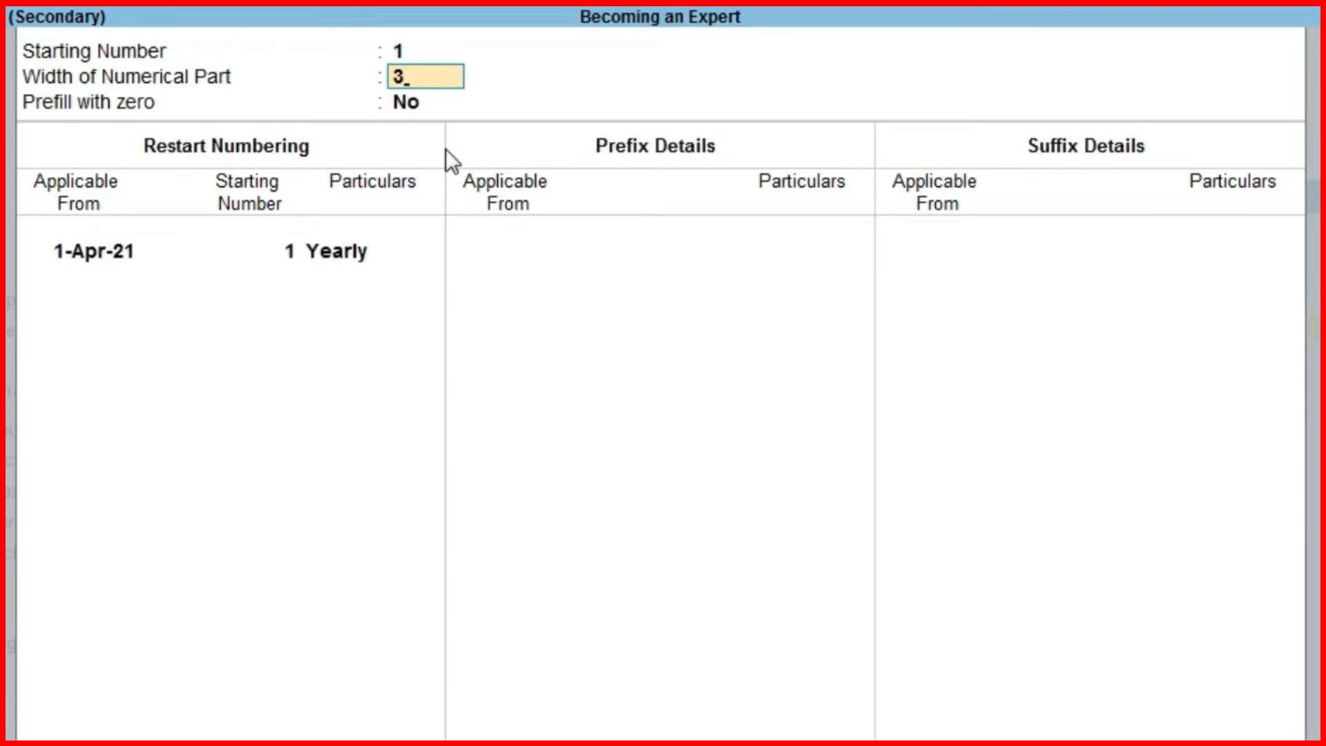
pyautogui.press('Return')
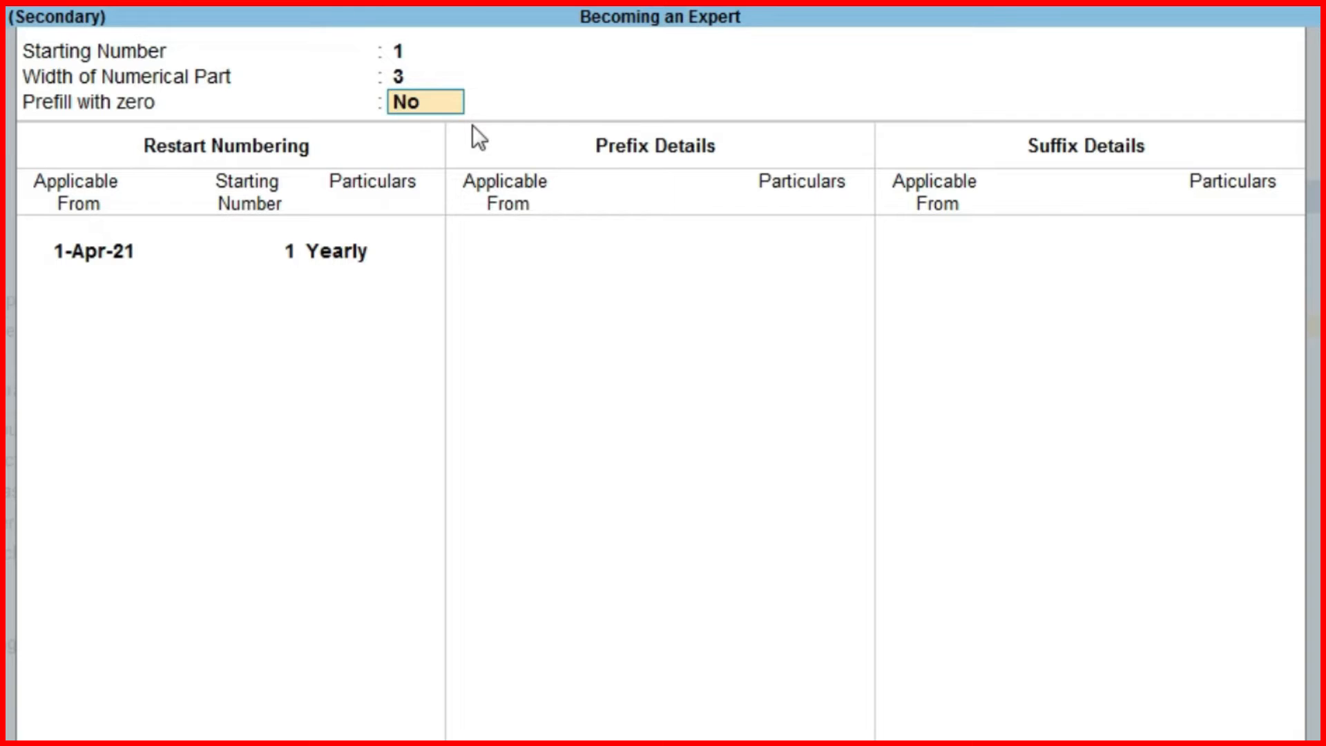
pyautogui.write('y')
pyautogui.press('Return')
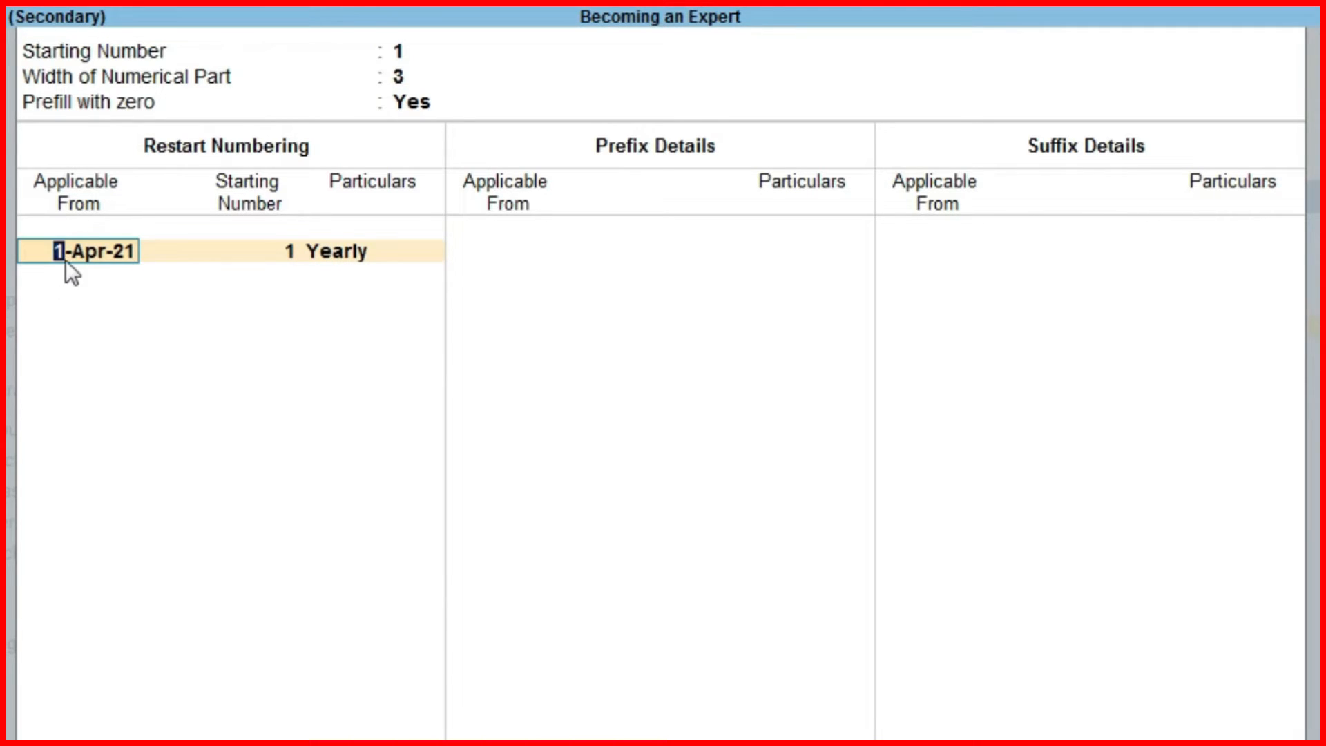
# Choose Yearly as the restart periodicity for the 1-Apr-21 numbering row and finish the restart list.
pyautogui.click(172, 279)
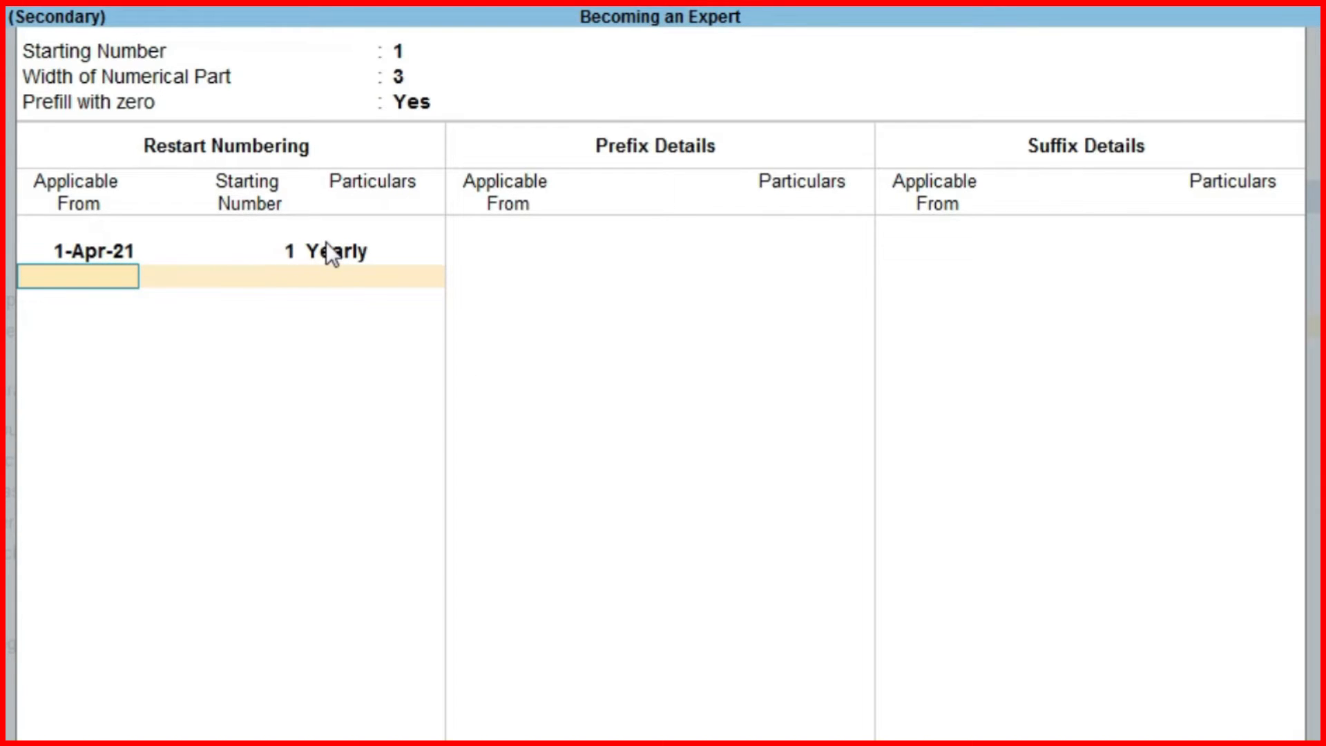
pyautogui.click(341, 250)
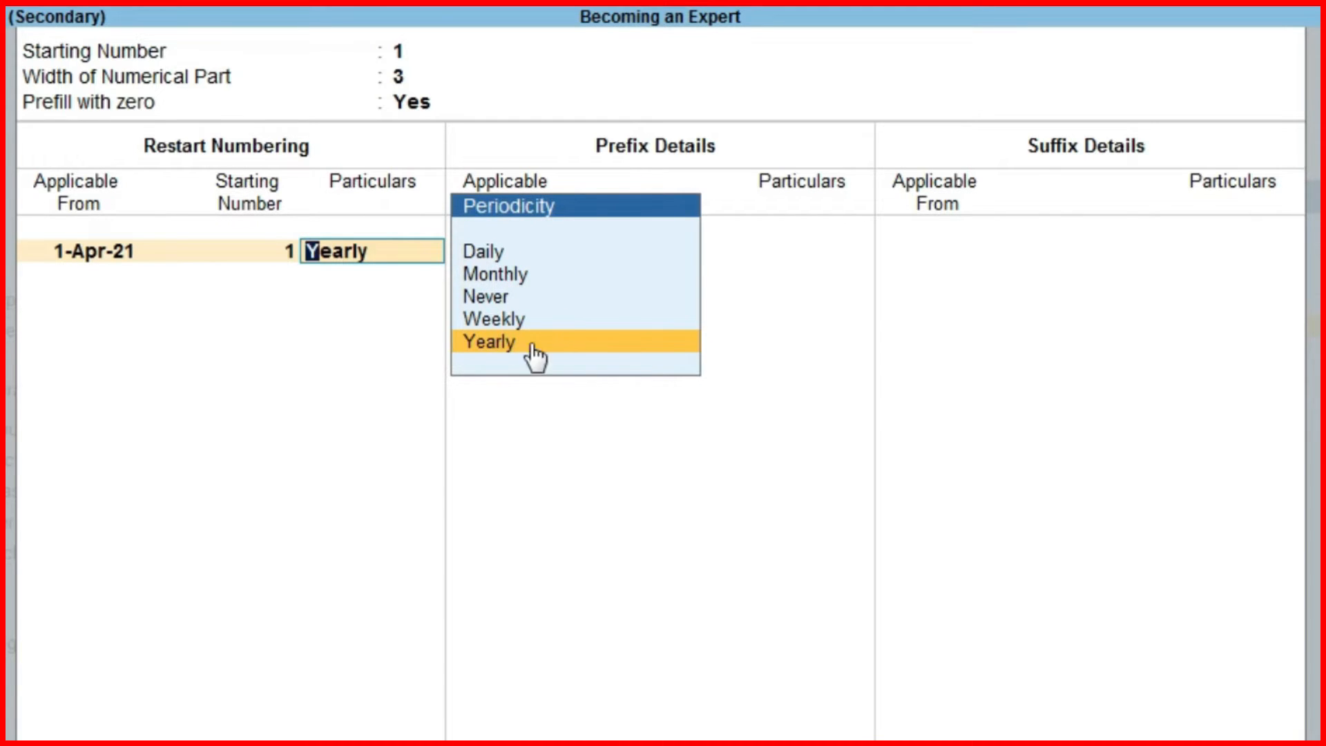
pyautogui.click(485, 341)
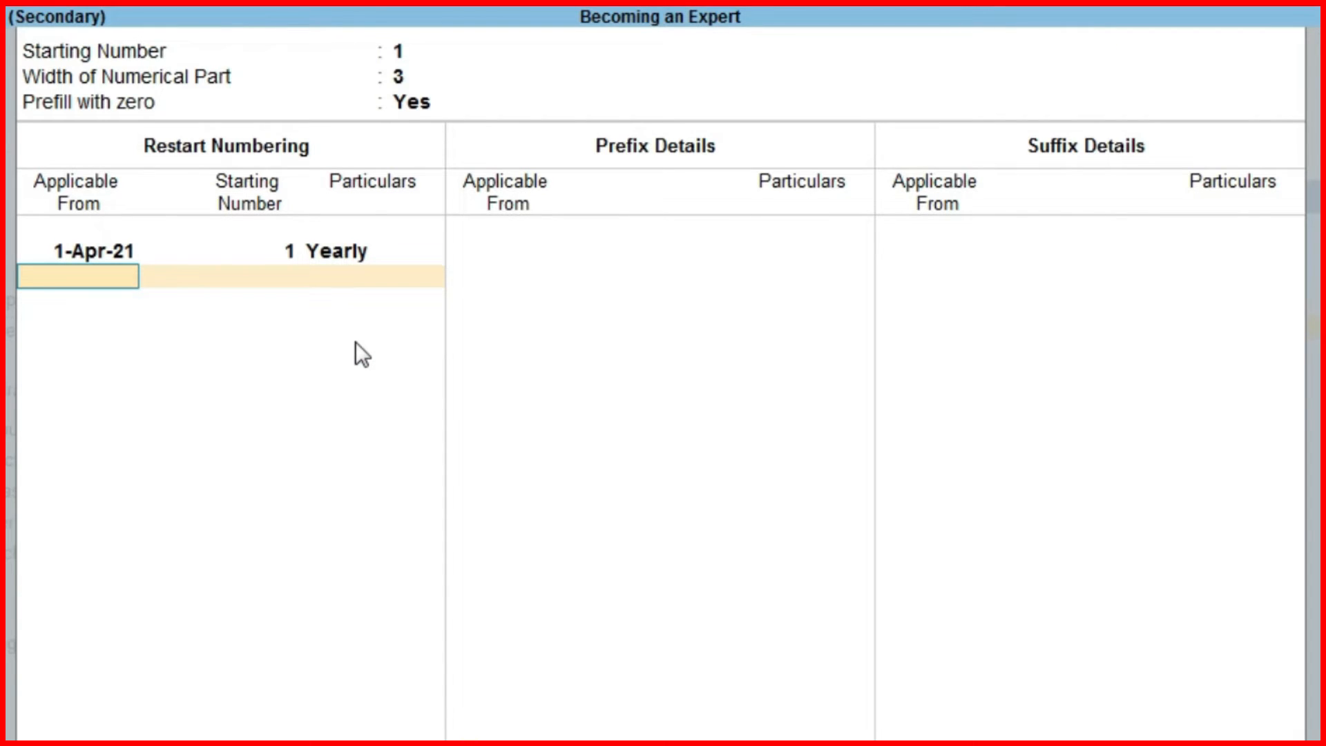
pyautogui.press('Return')
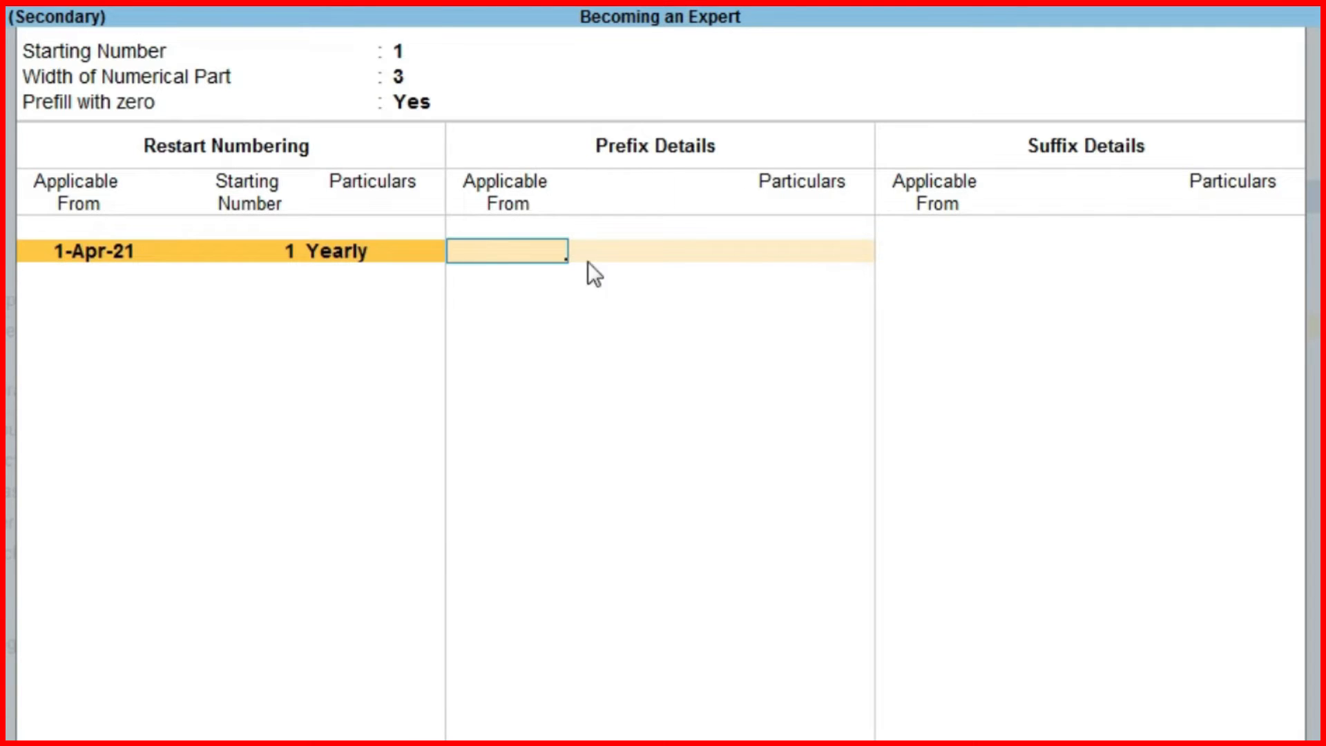
# Add the voucher number prefix BE/ applicable from 1-Apr-21.
pyautogui.write('1-4-21')
pyautogui.press('Return')
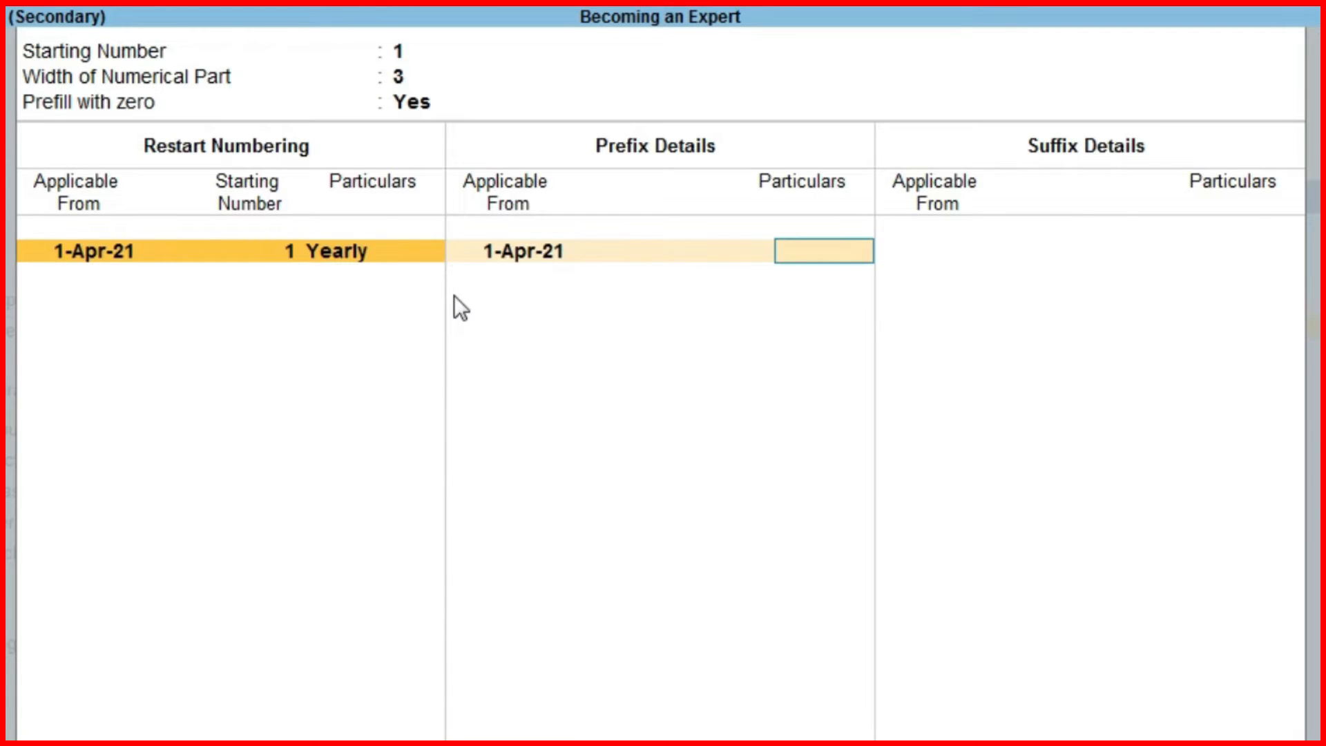
pyautogui.write('B')
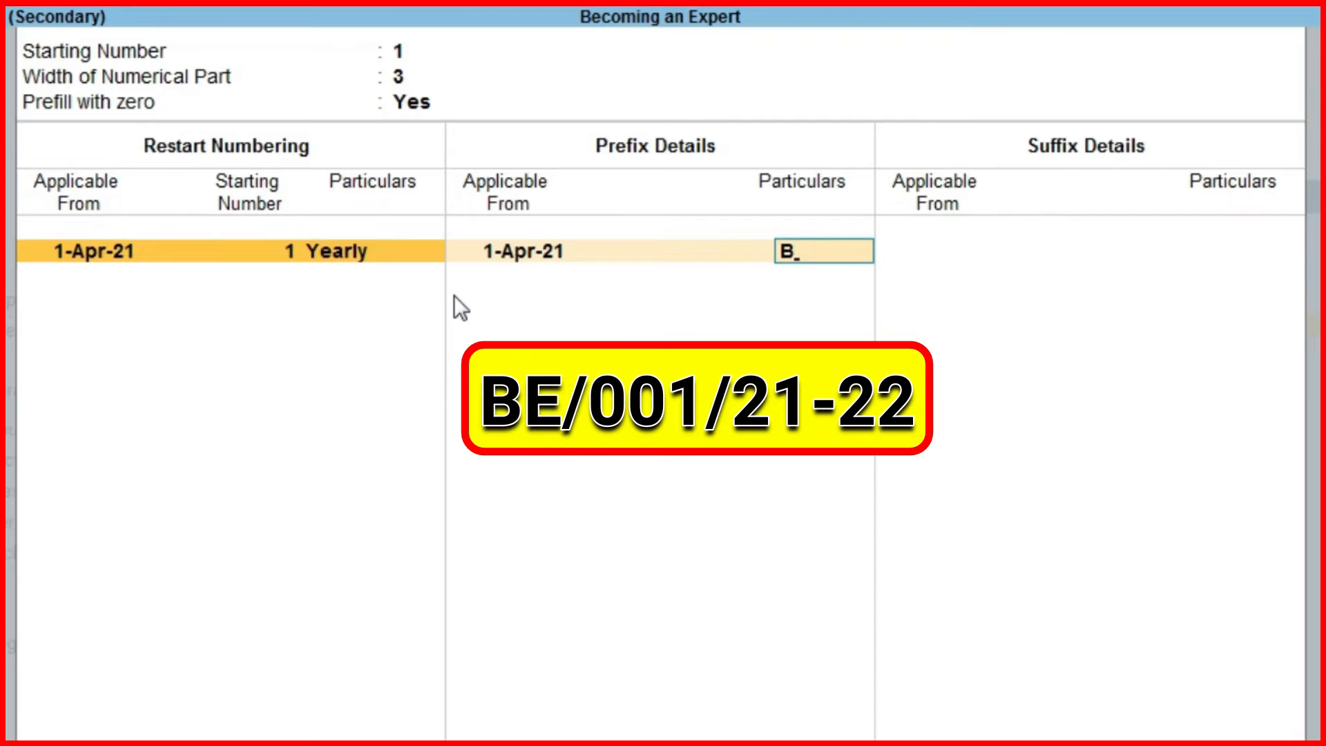
pyautogui.write('E/')
pyautogui.press('Return')
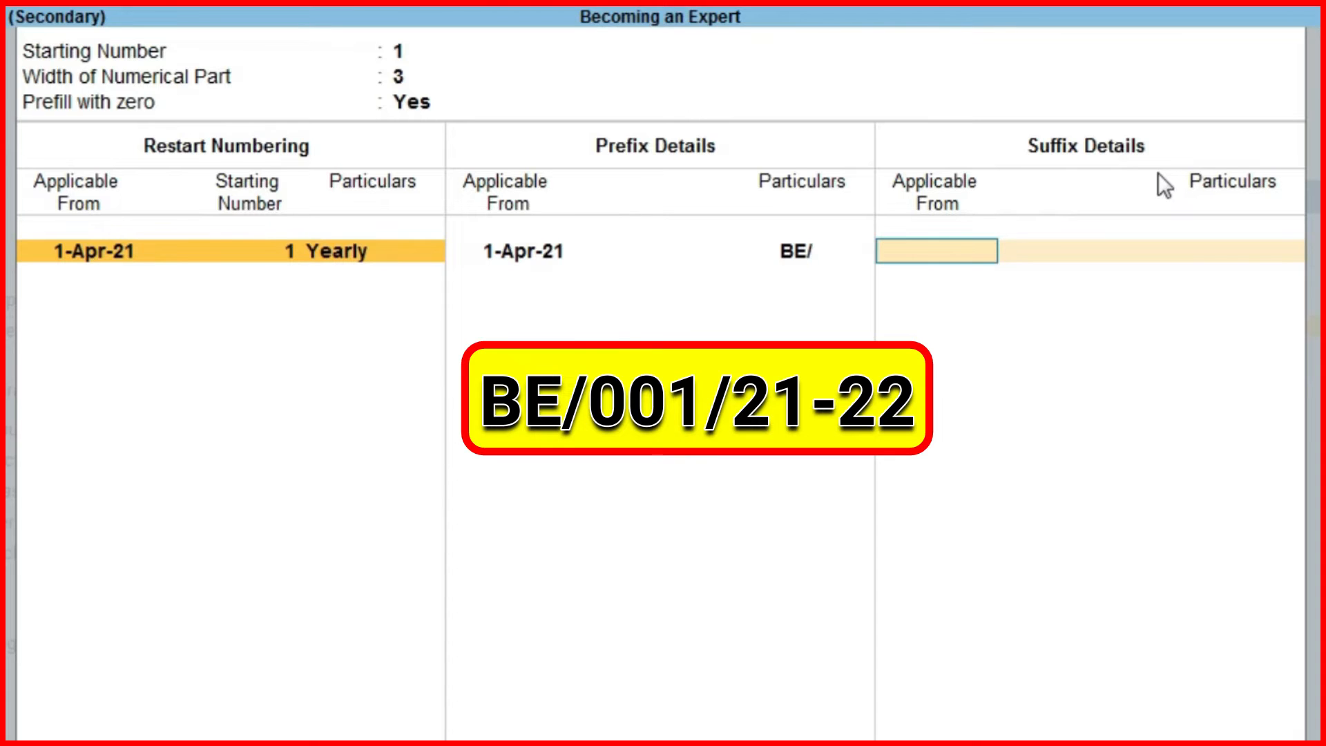
# Add the voucher number suffix /21-22 applicable from 1-Apr-21 and accept the numbering configuration.
pyautogui.write('1-4')
pyautogui.press('Return')
pyautogui.write('/21-22')
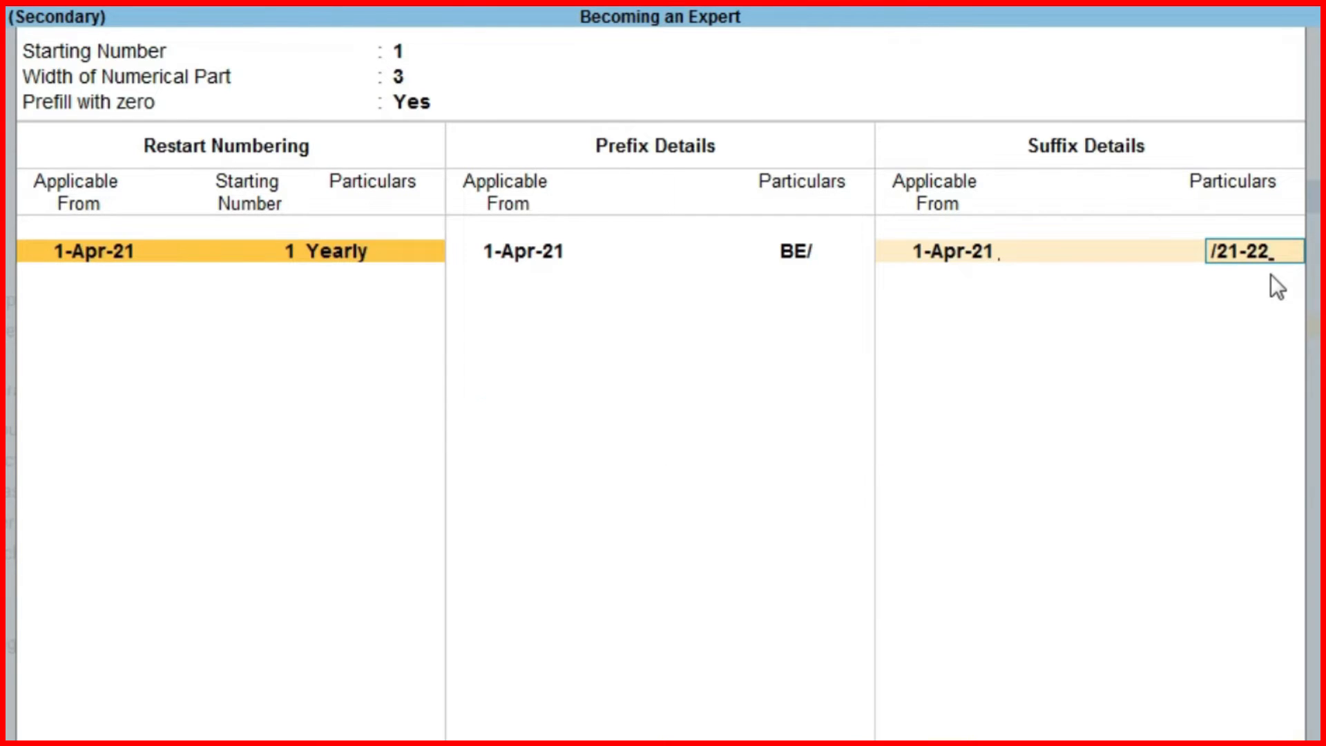
pyautogui.press('Return')
pyautogui.press('Return')
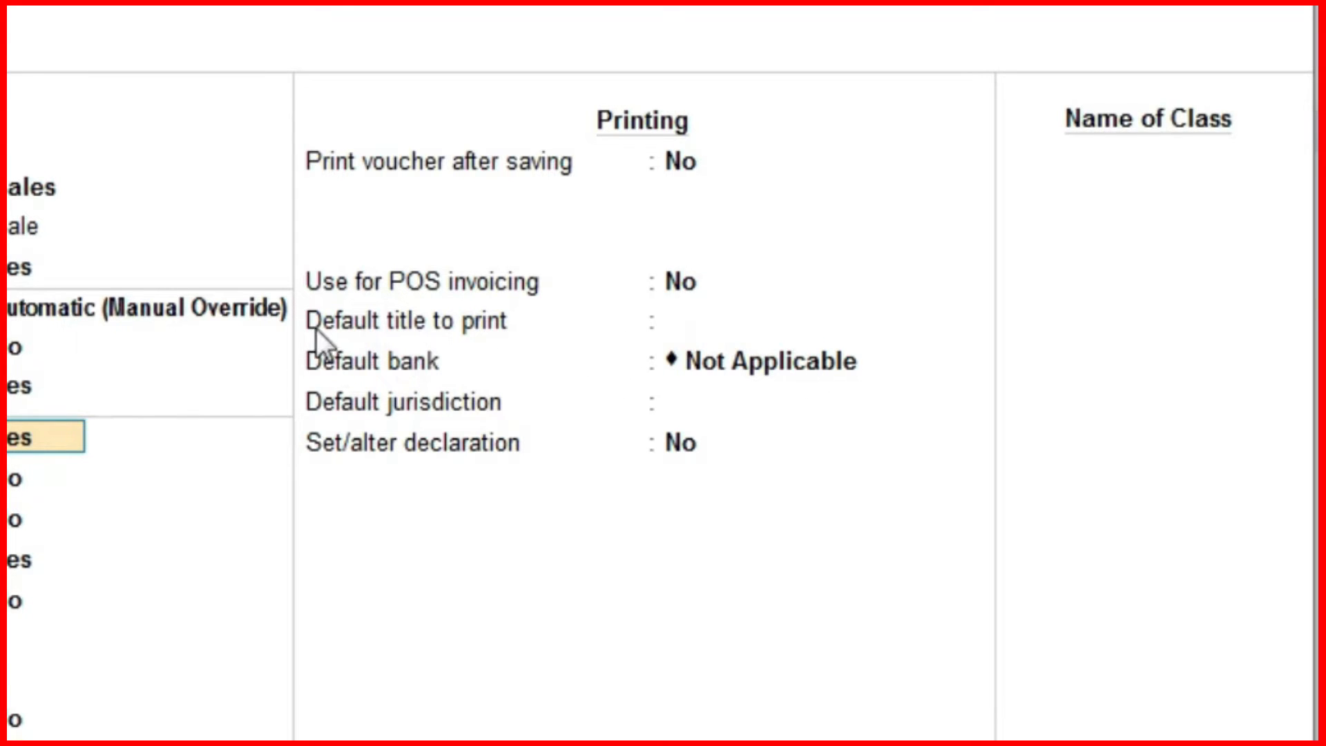
# Enable the declaration for the Sales voucher type with its default text and save the voucher type.
pyautogui.click(679, 329)
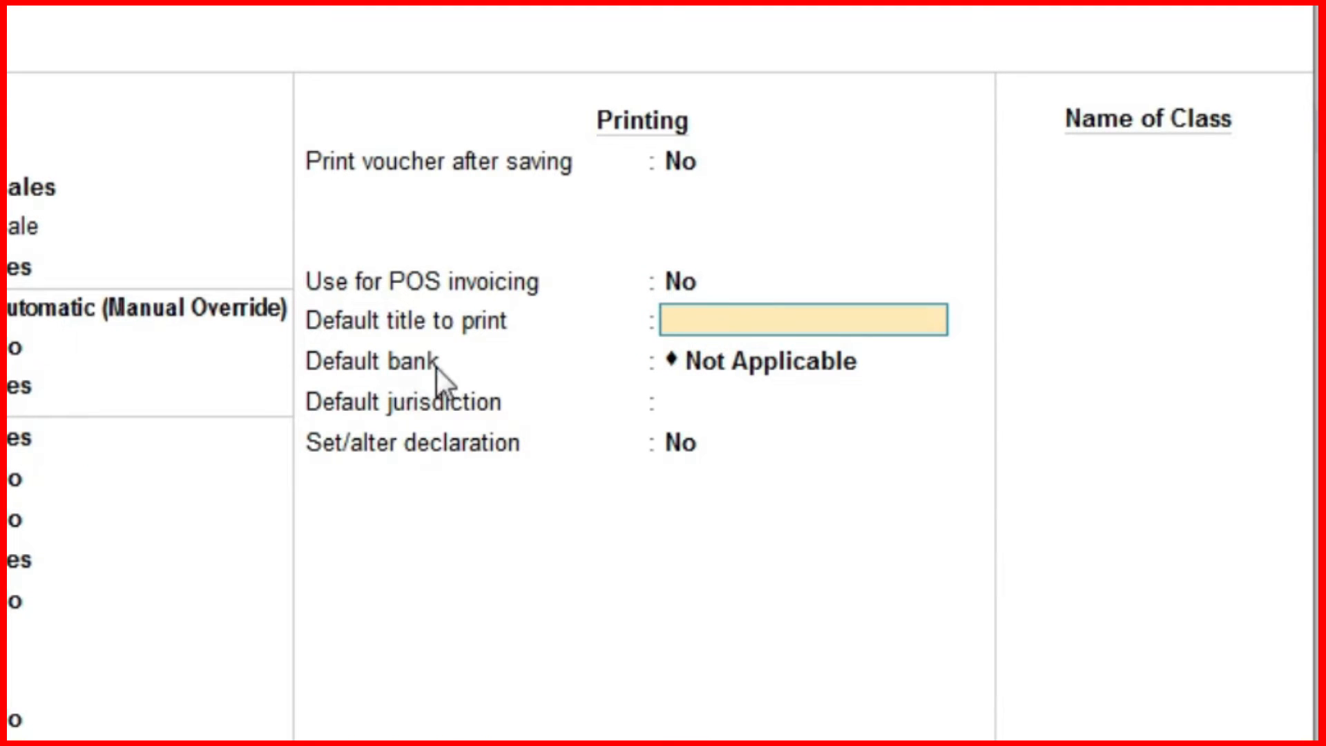
pyautogui.click(789, 370)
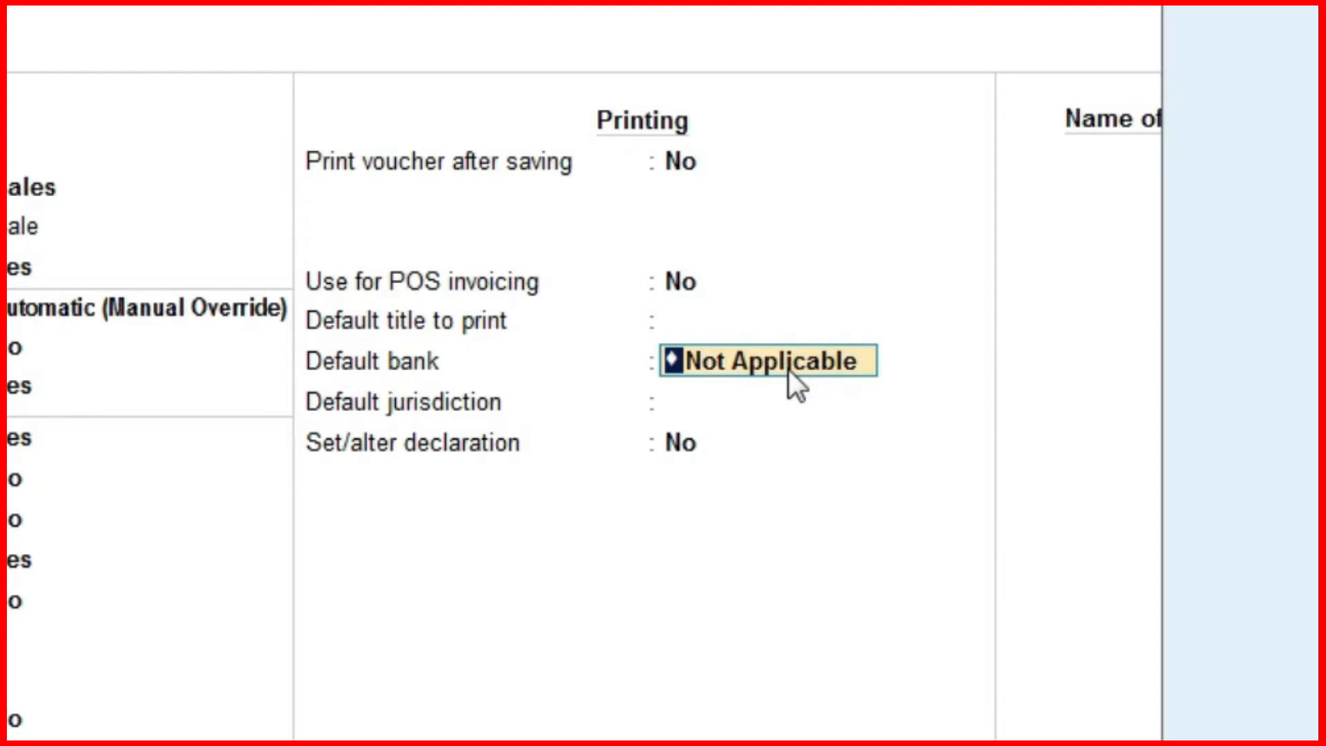
pyautogui.press('Return')
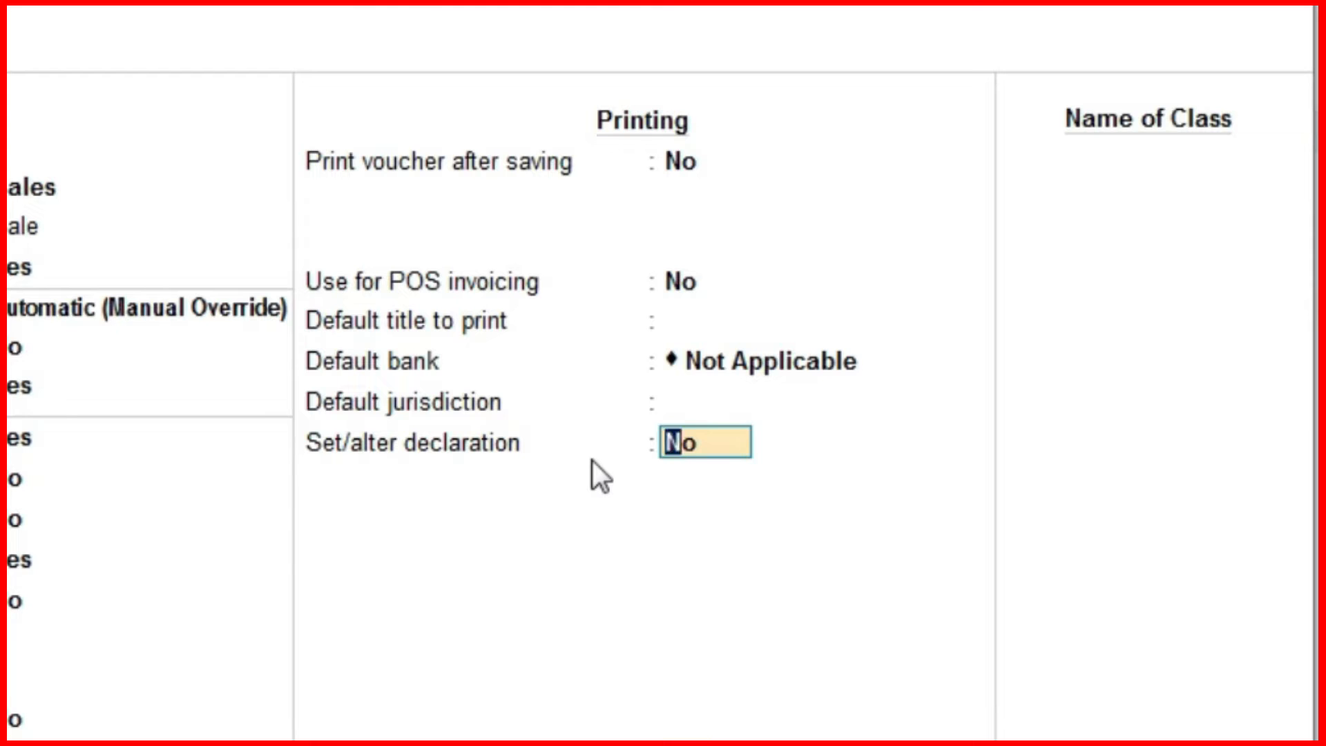
pyautogui.press('BackSpace')
pyautogui.write('y')
pyautogui.press('Return')
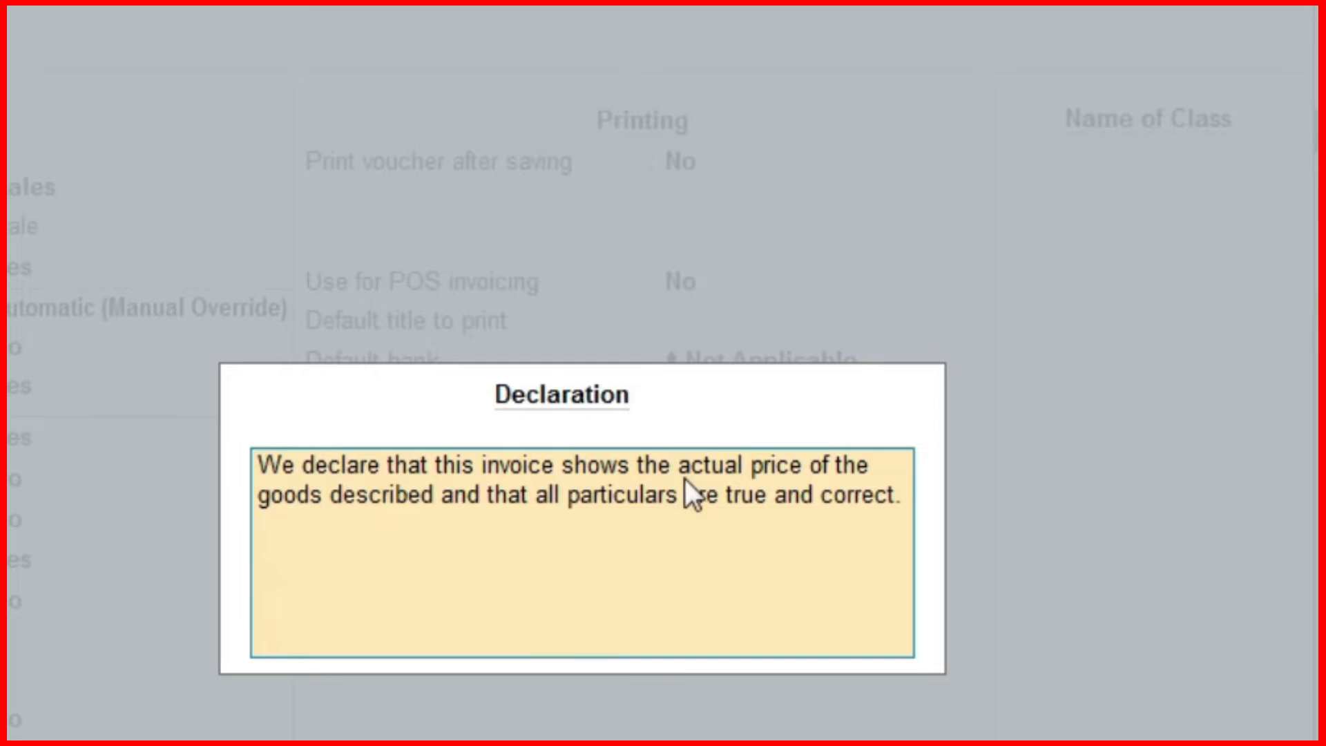
pyautogui.hotkey('ctrl', 'a')
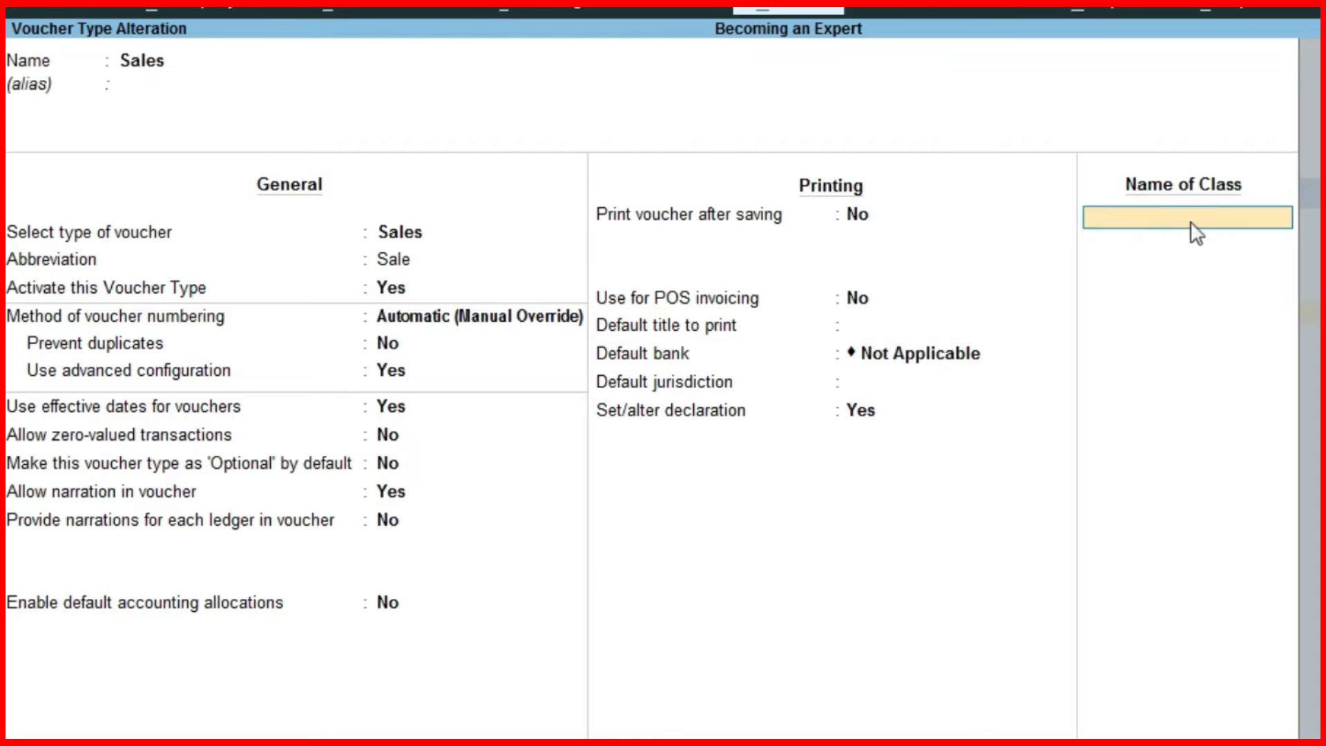
pyautogui.hotkey('ctrl', 'a')
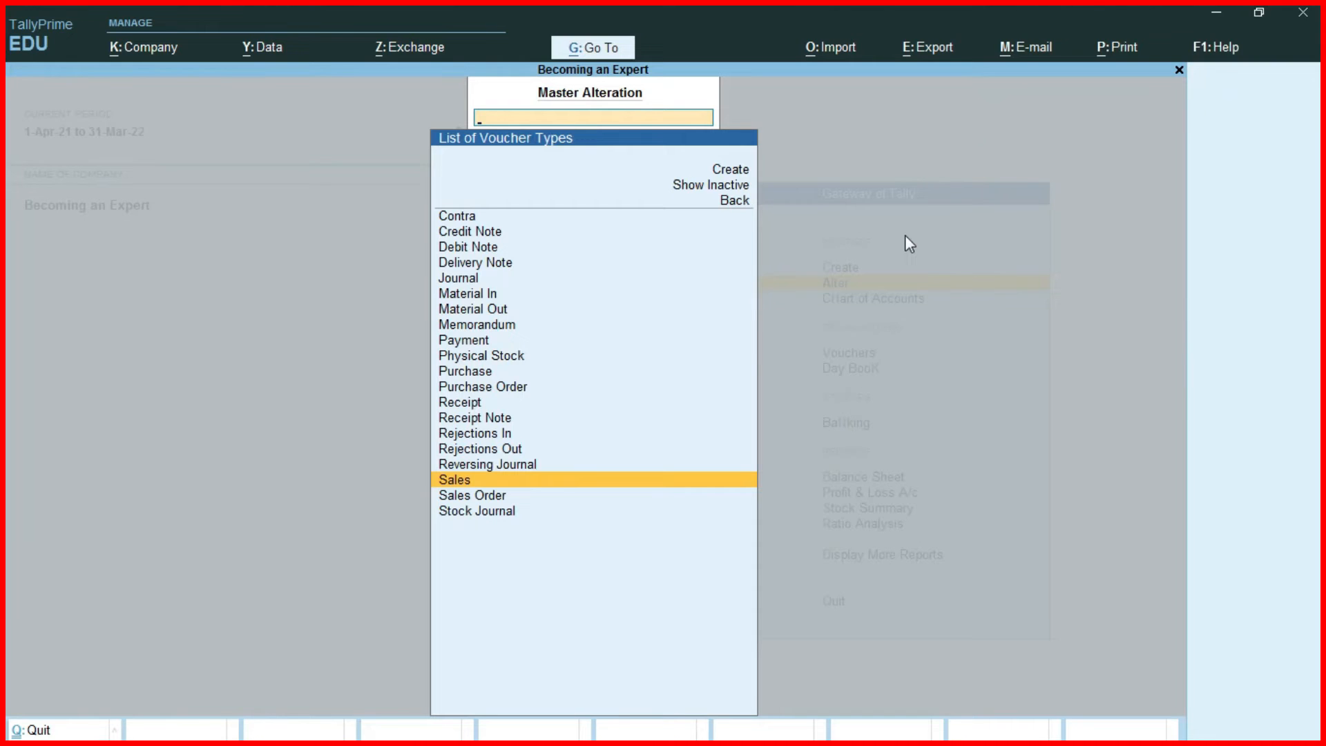
pyautogui.press('Escape')
pyautogui.press('Escape')
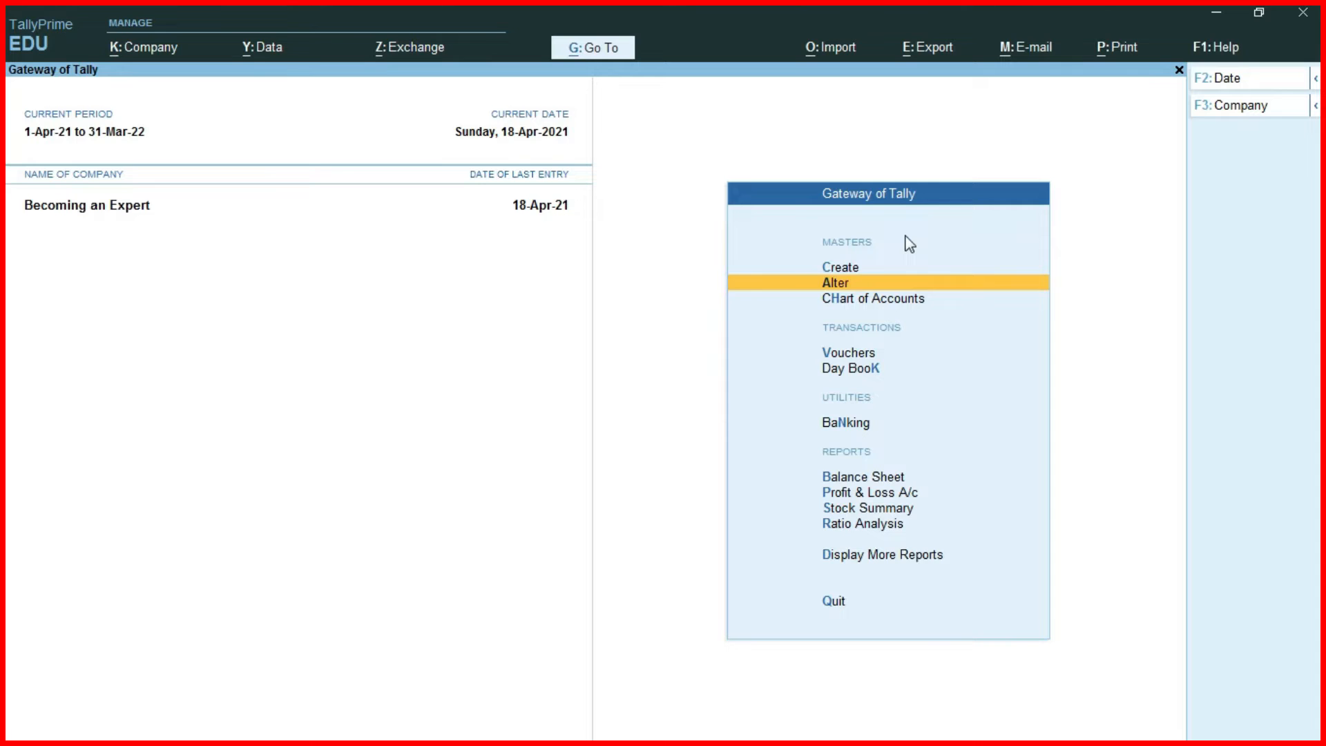
# Start a new Sales voucher with its automatic voucher number.
pyautogui.click(887, 352)
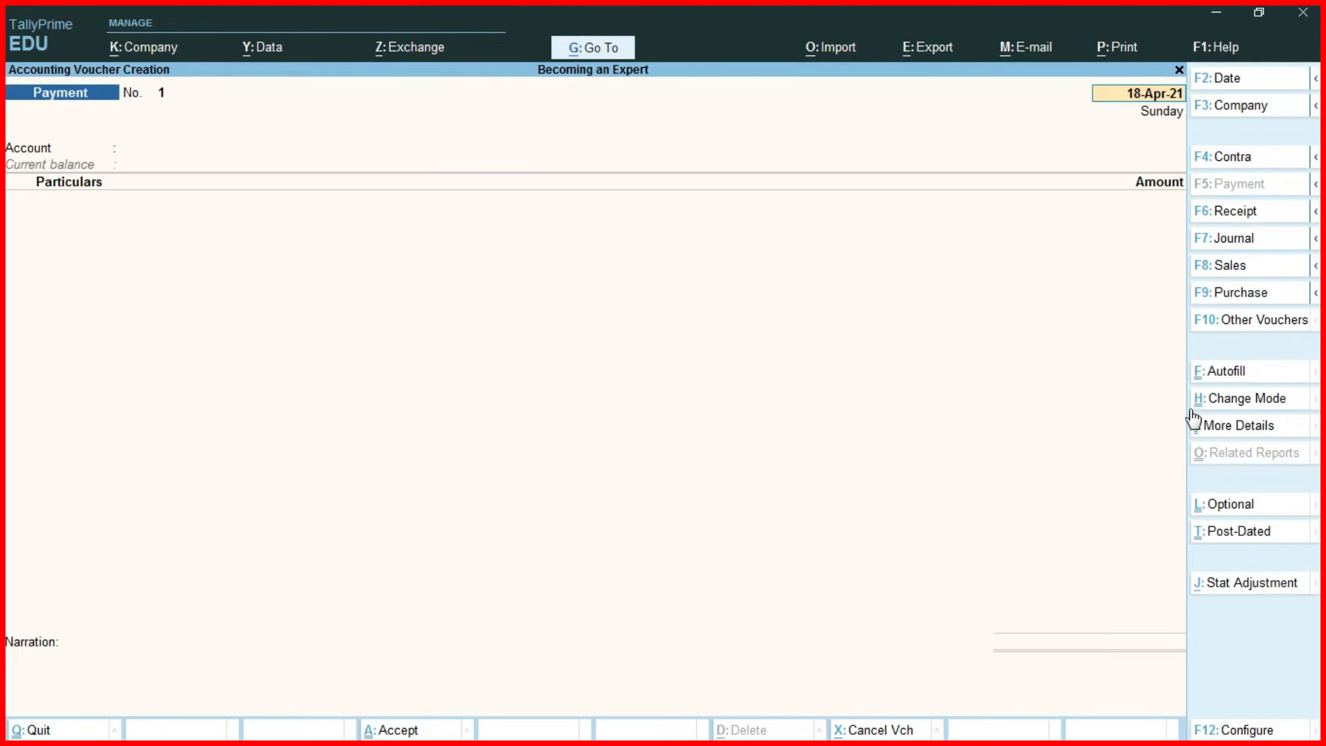
pyautogui.press('F8')
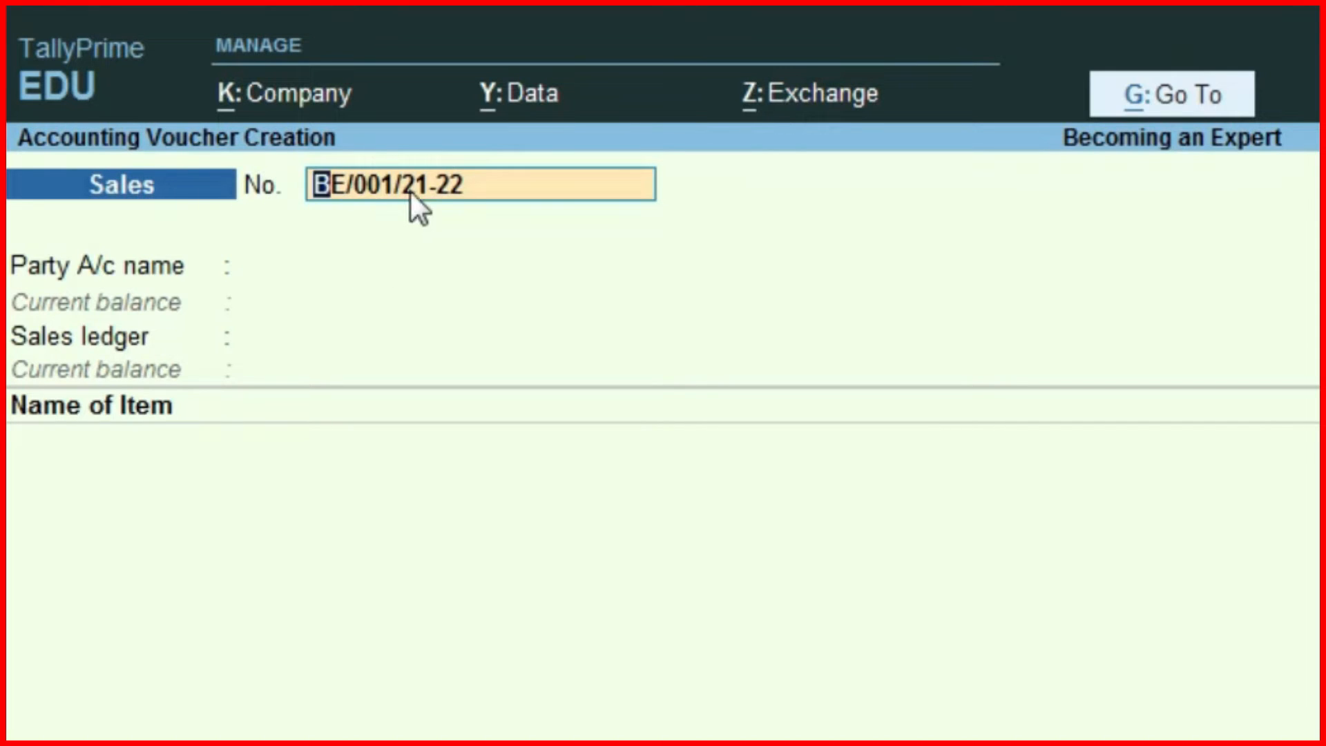
pyautogui.press('Return')
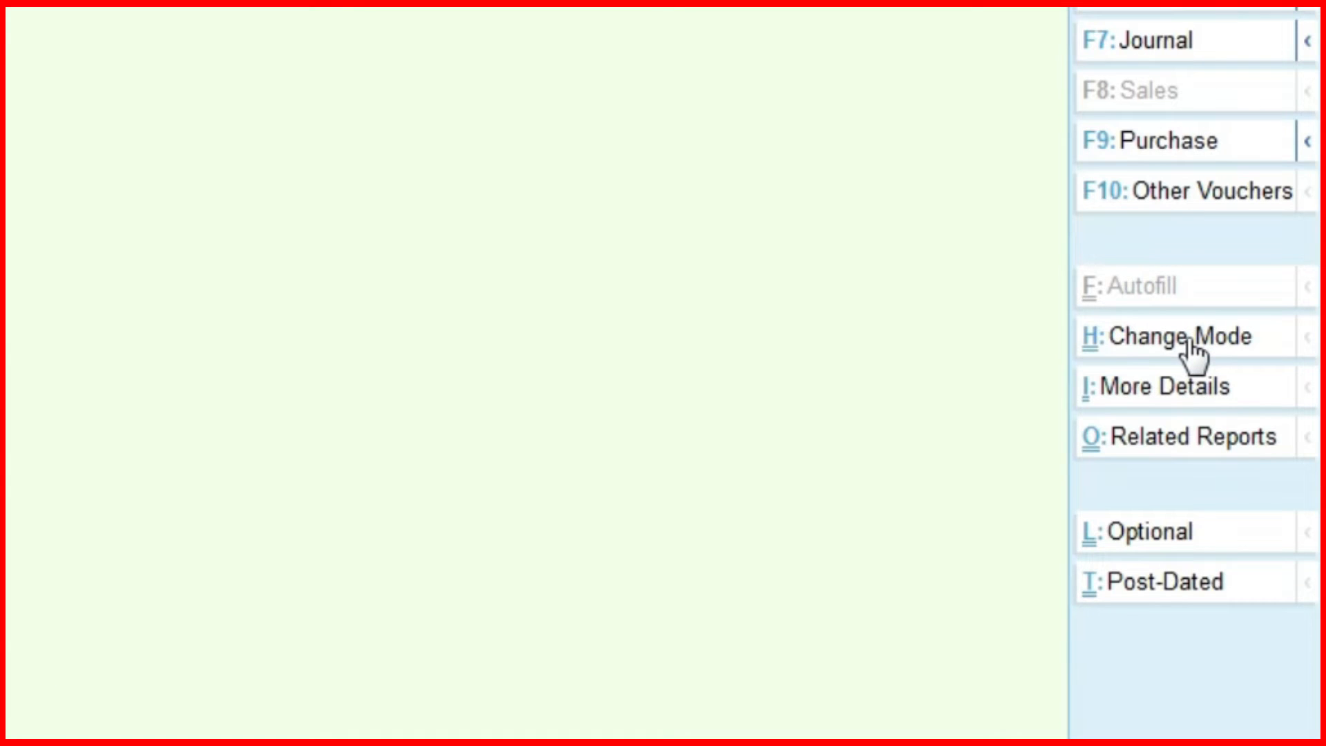
# Switch the sales voucher to Accounting Invoice mode and back to Item Invoice mode.
pyautogui.click(1111, 354)
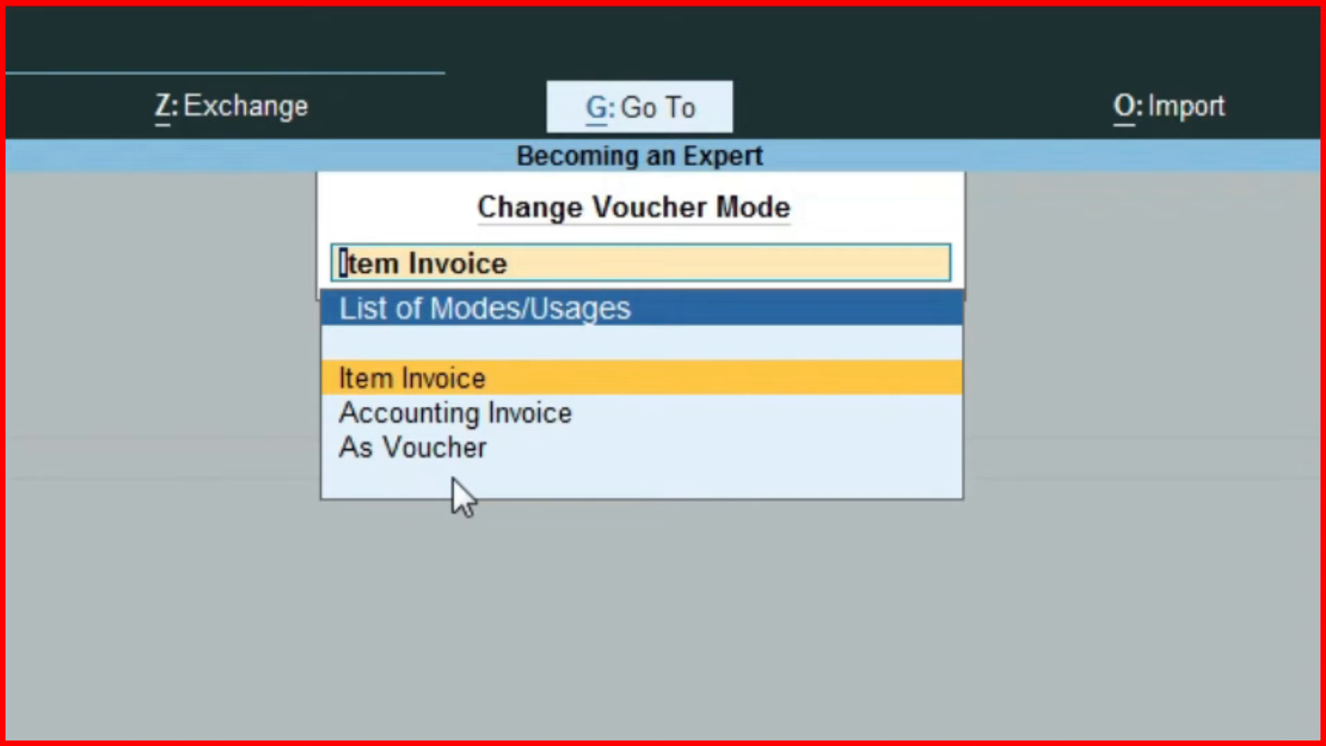
pyautogui.press('Down')
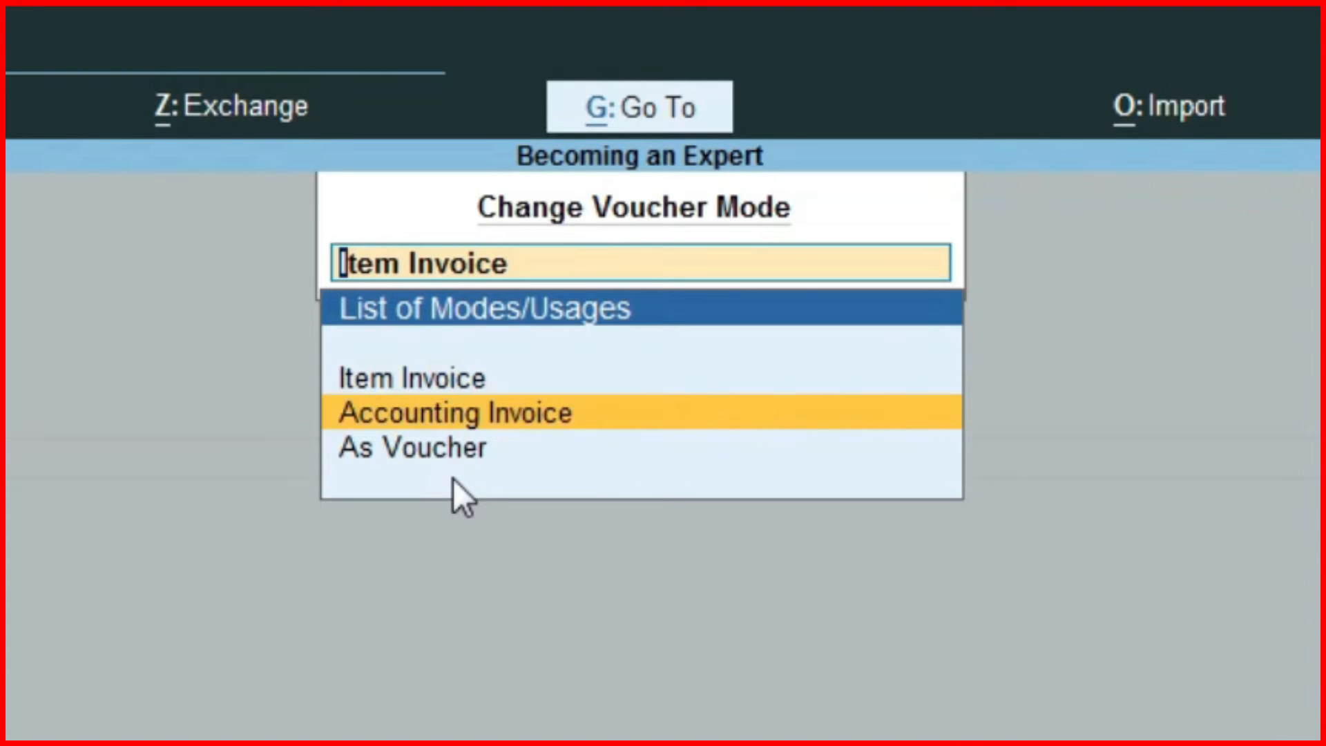
pyautogui.press('Return')
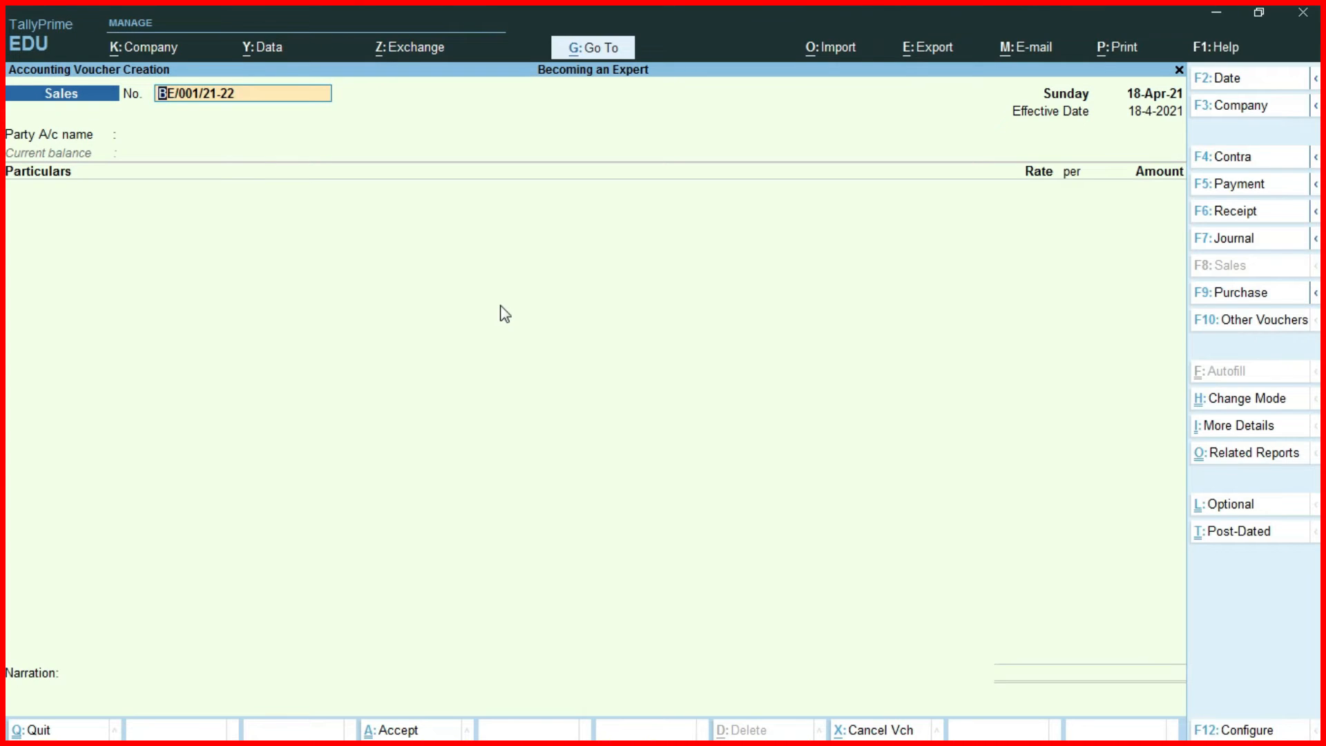
pyautogui.hotkey('ctrl', 'h')
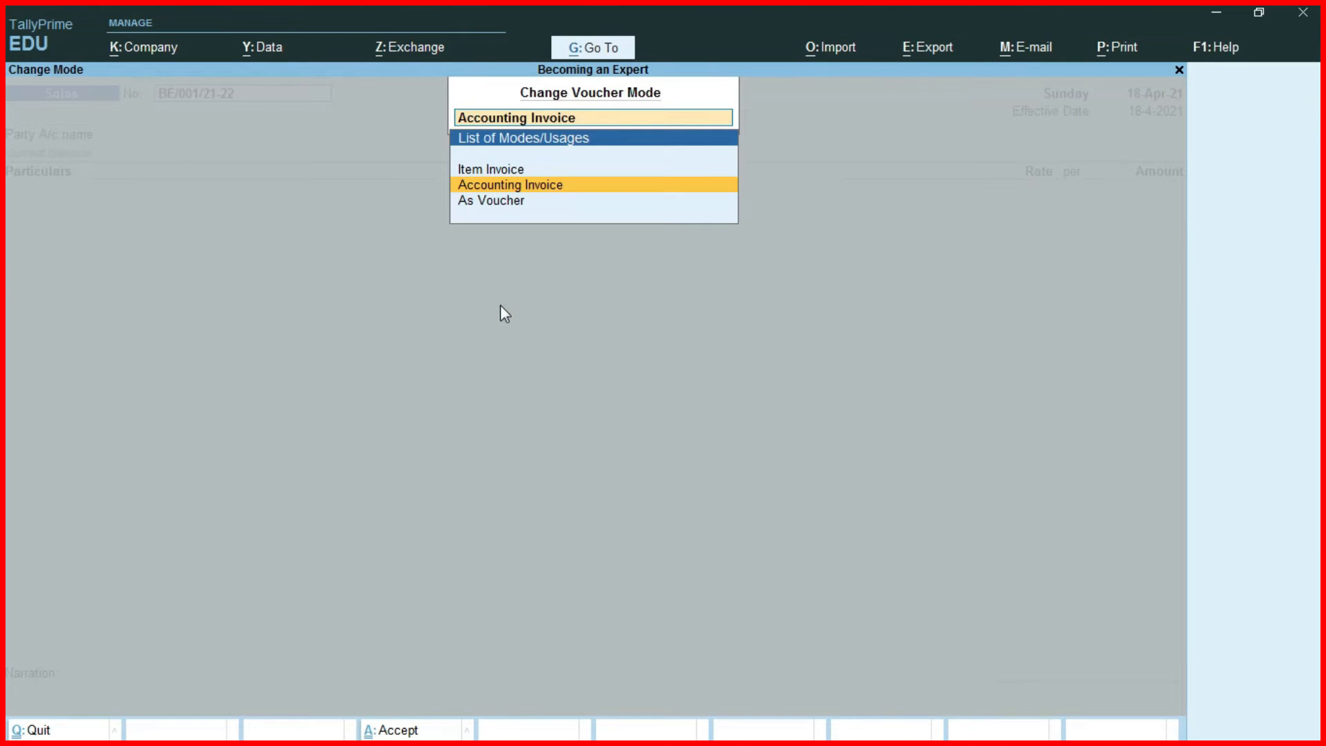
pyautogui.press('Up')
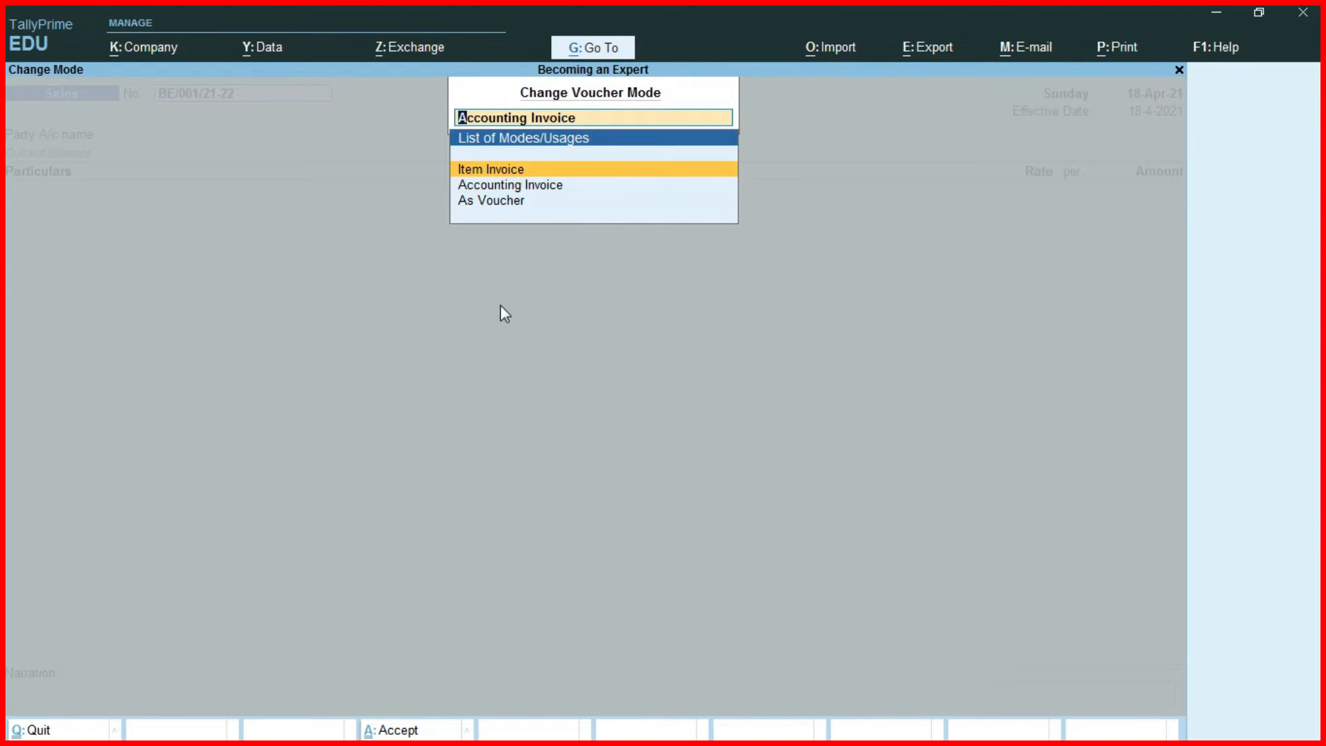
pyautogui.press('Return')
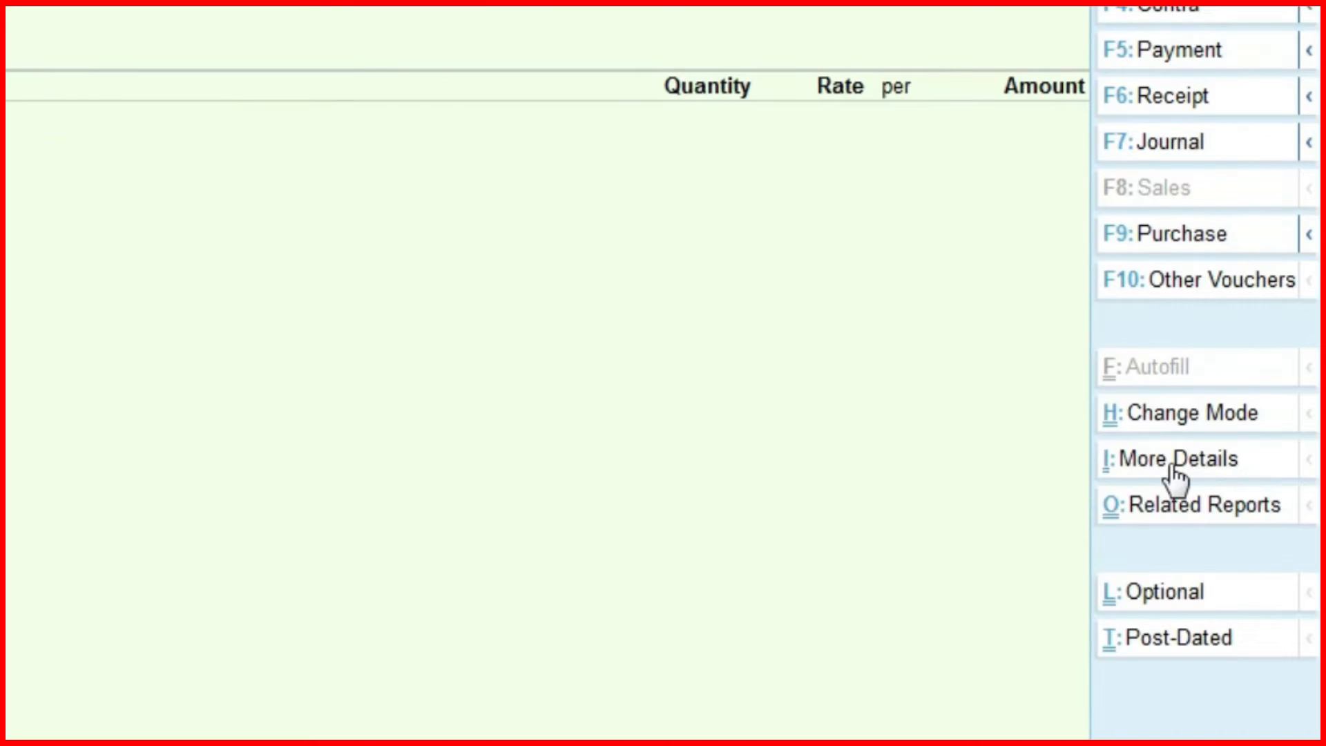
# Review the full list of additional details available for the sales voucher.
pyautogui.click(1172, 468)
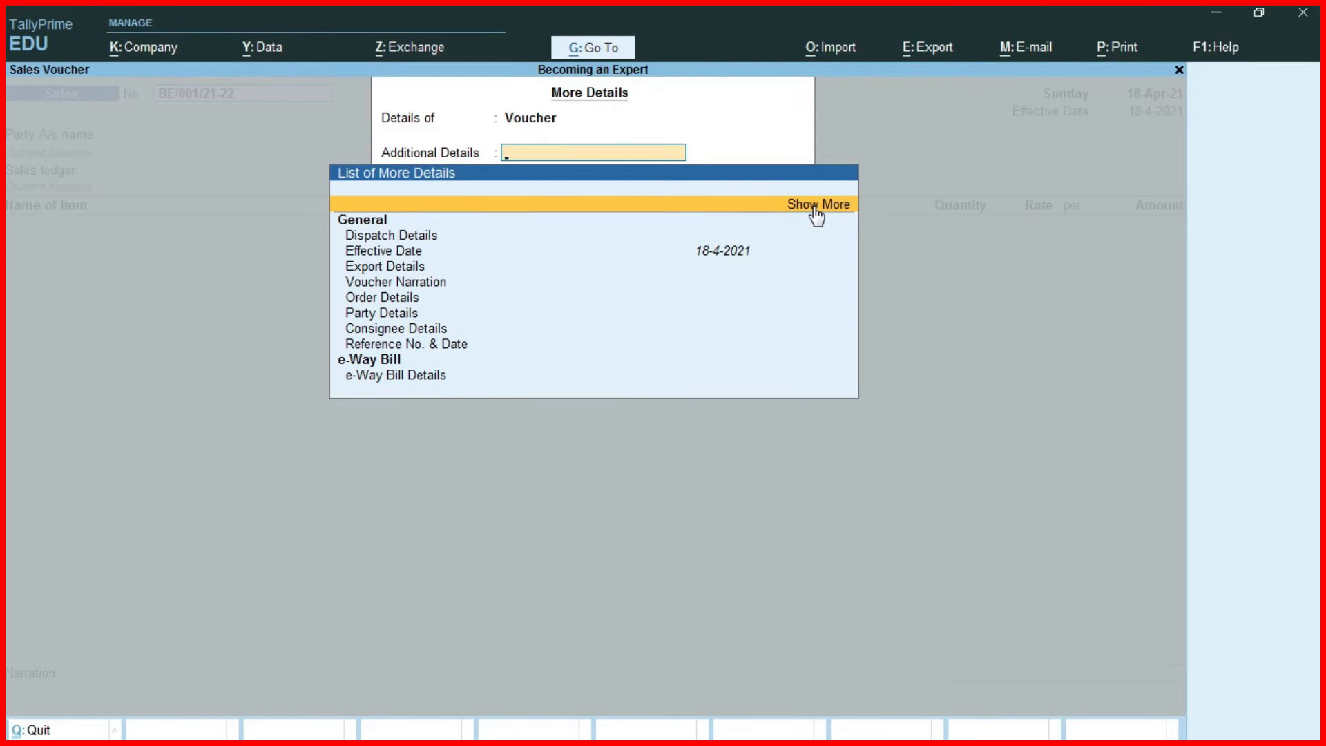
pyautogui.click(815, 209)
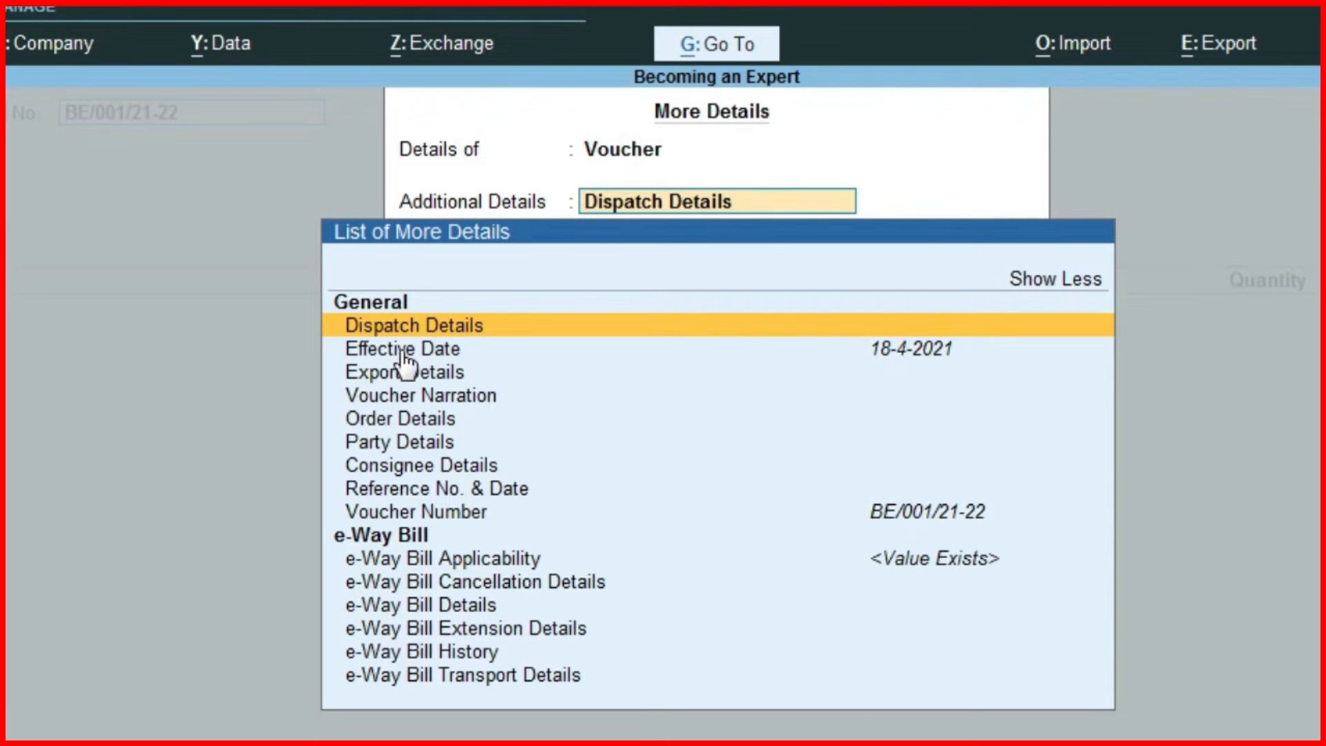
pyautogui.press('Return')
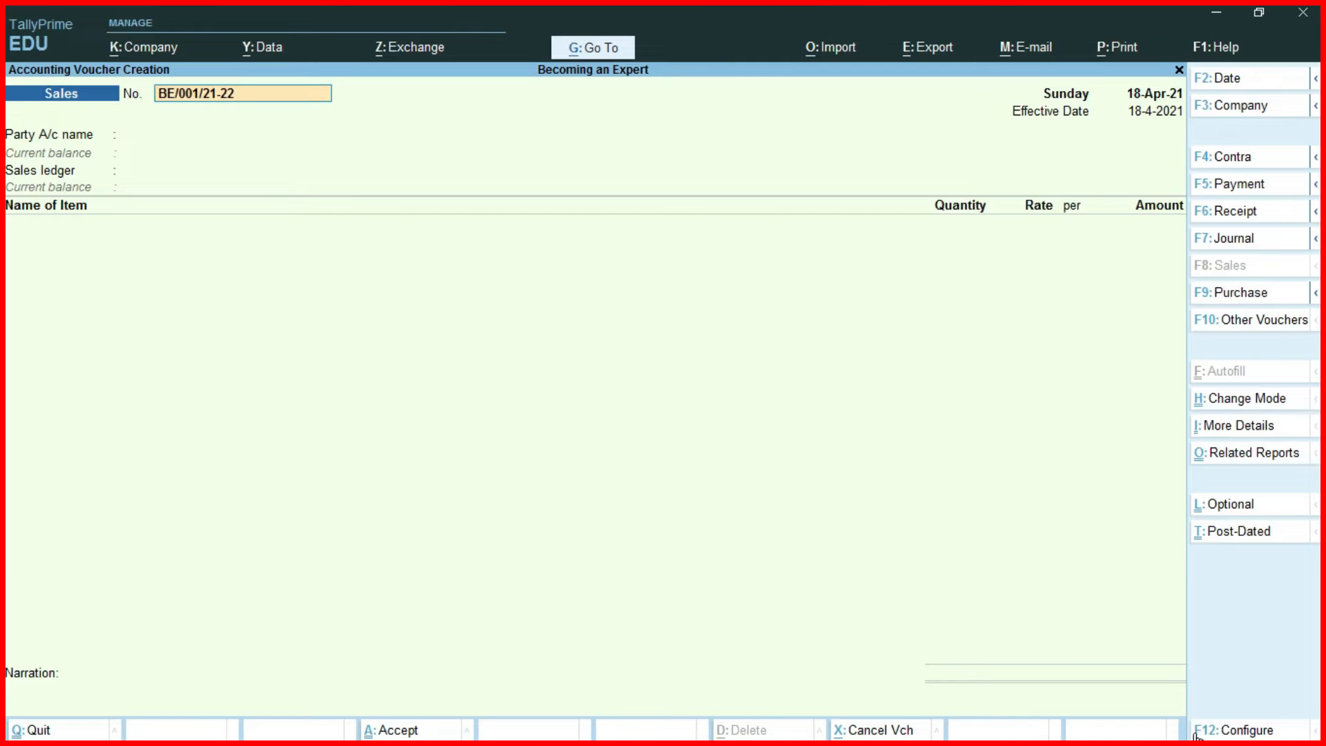
# Set the sales voucher configuration to show all configurations and review its General Details options.
pyautogui.click(1222, 732)
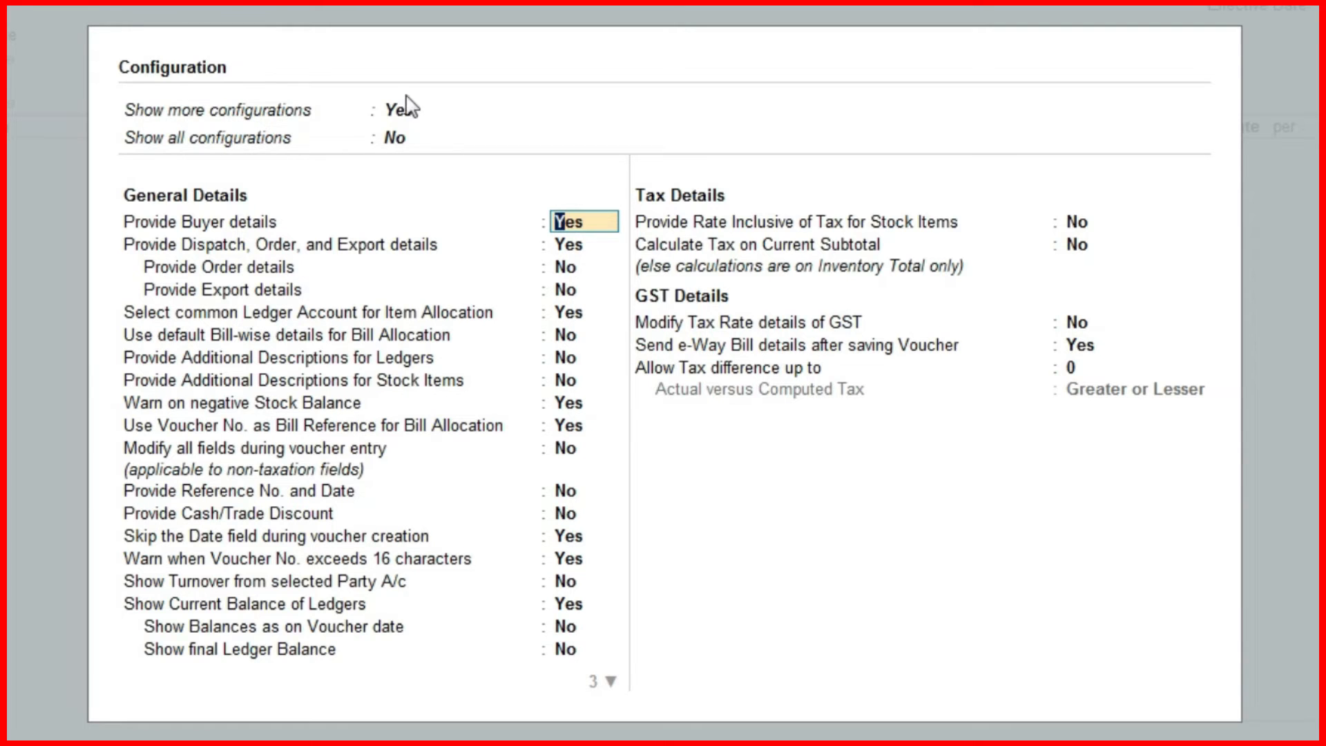
pyautogui.click(391, 135)
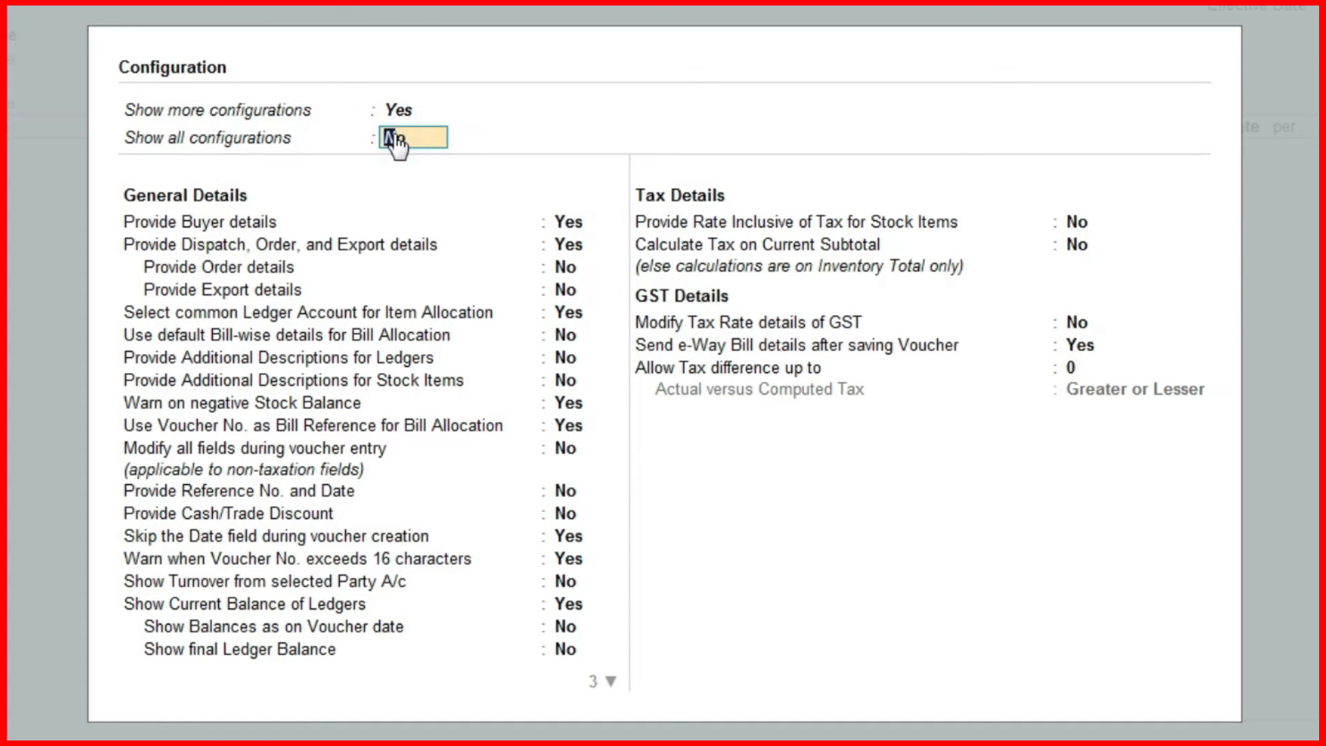
pyautogui.write('y')
pyautogui.press('Return')
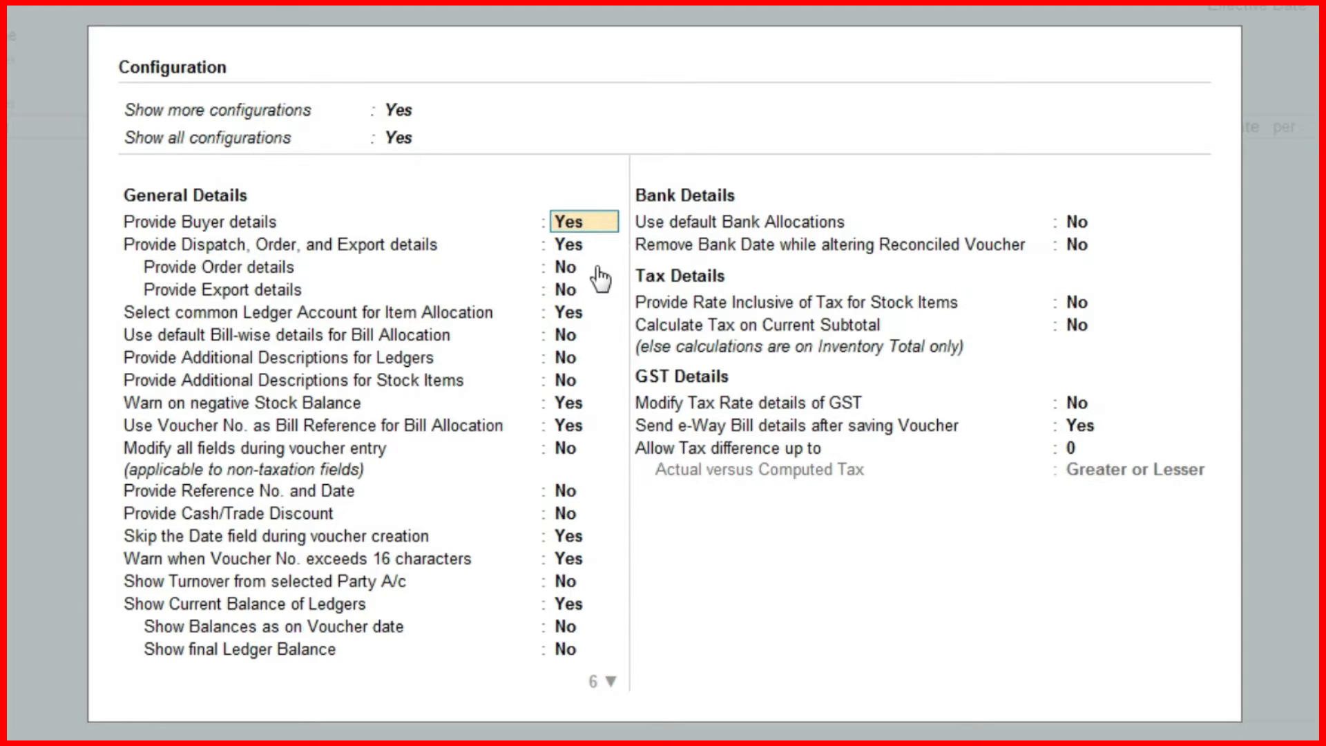
pyautogui.press('Return')
pyautogui.press('Return')
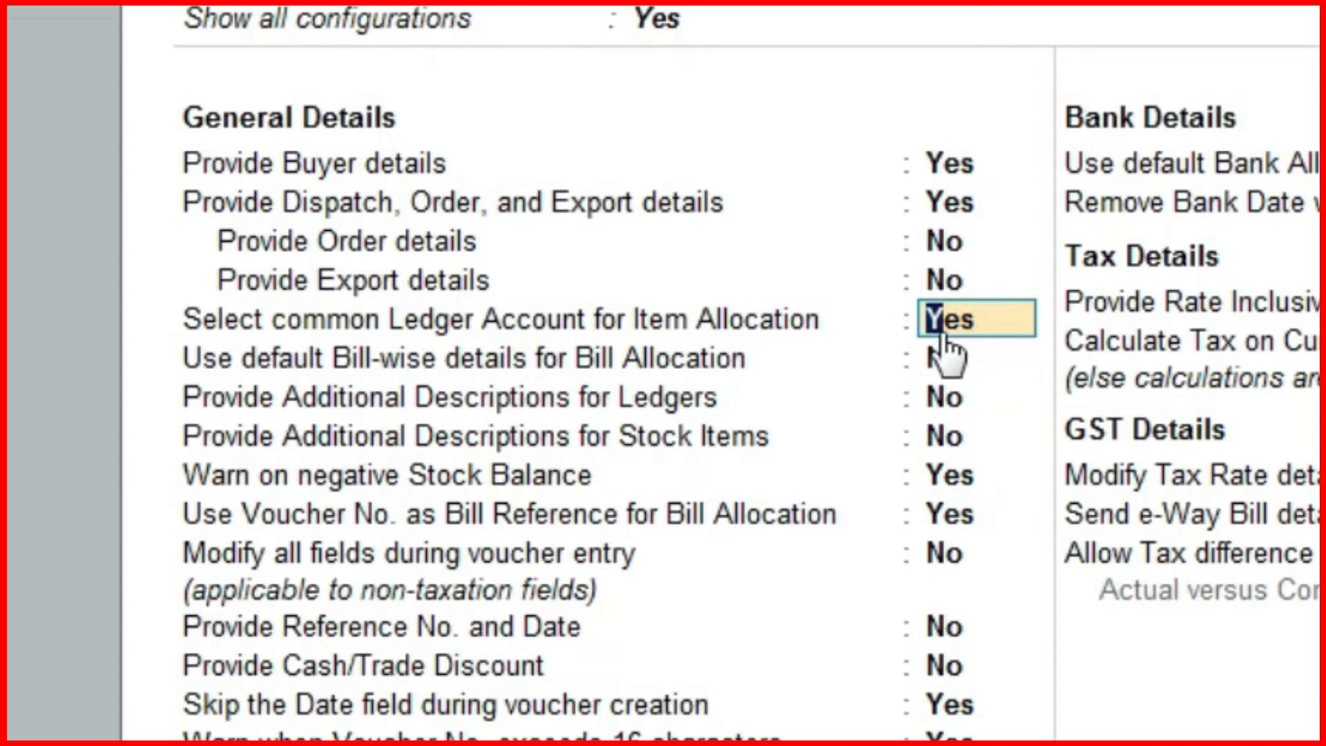
pyautogui.press('Escape')
pyautogui.press('Escape')
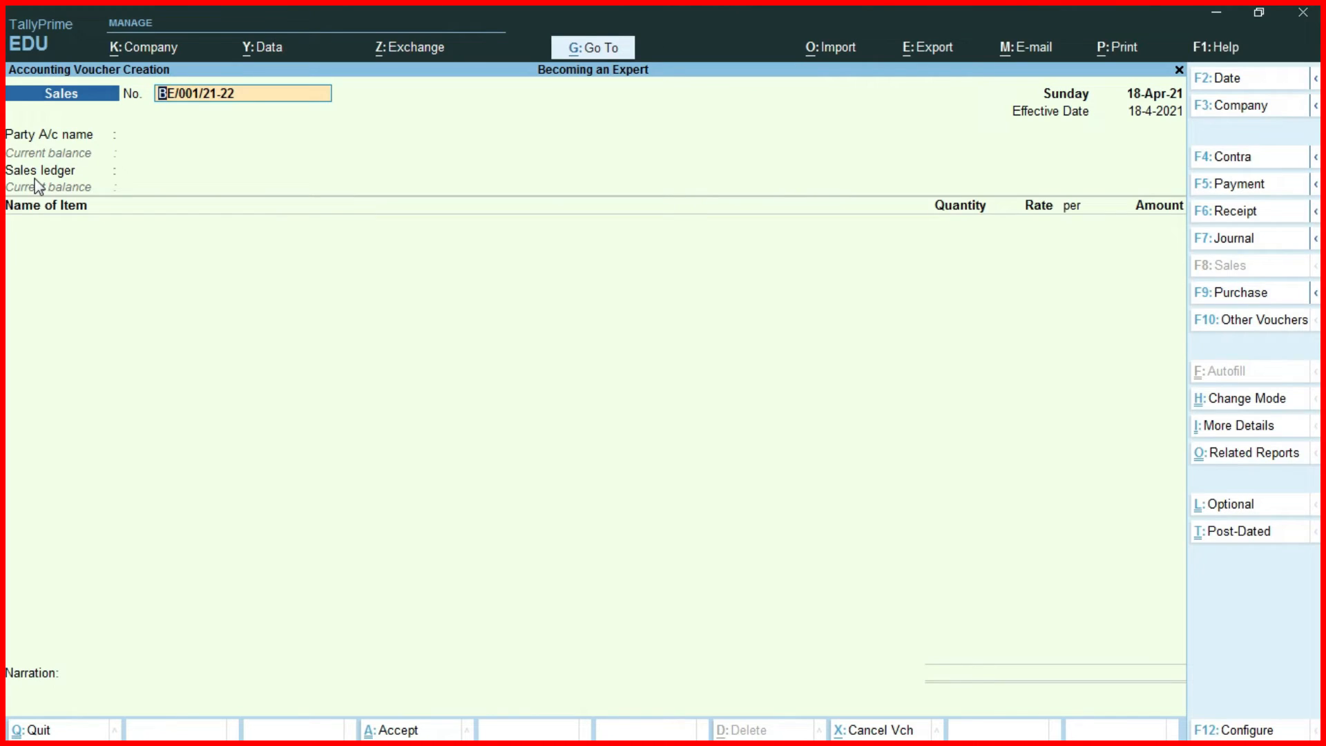
# Turn off selecting a common ledger account for item allocation in the sales voucher configuration.
pyautogui.press('F12')
pyautogui.press('Down')
pyautogui.press('Down')
pyautogui.press('Down')
pyautogui.press('Down')
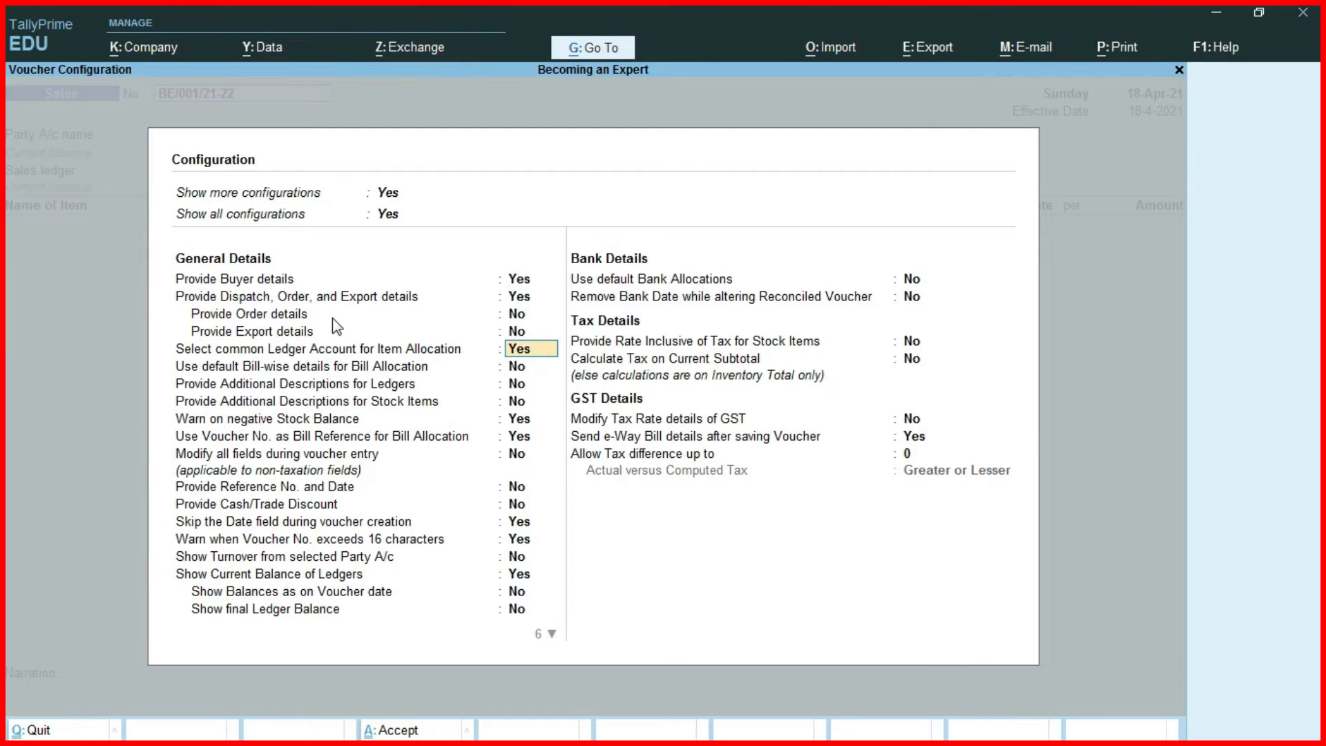
pyautogui.press('n')
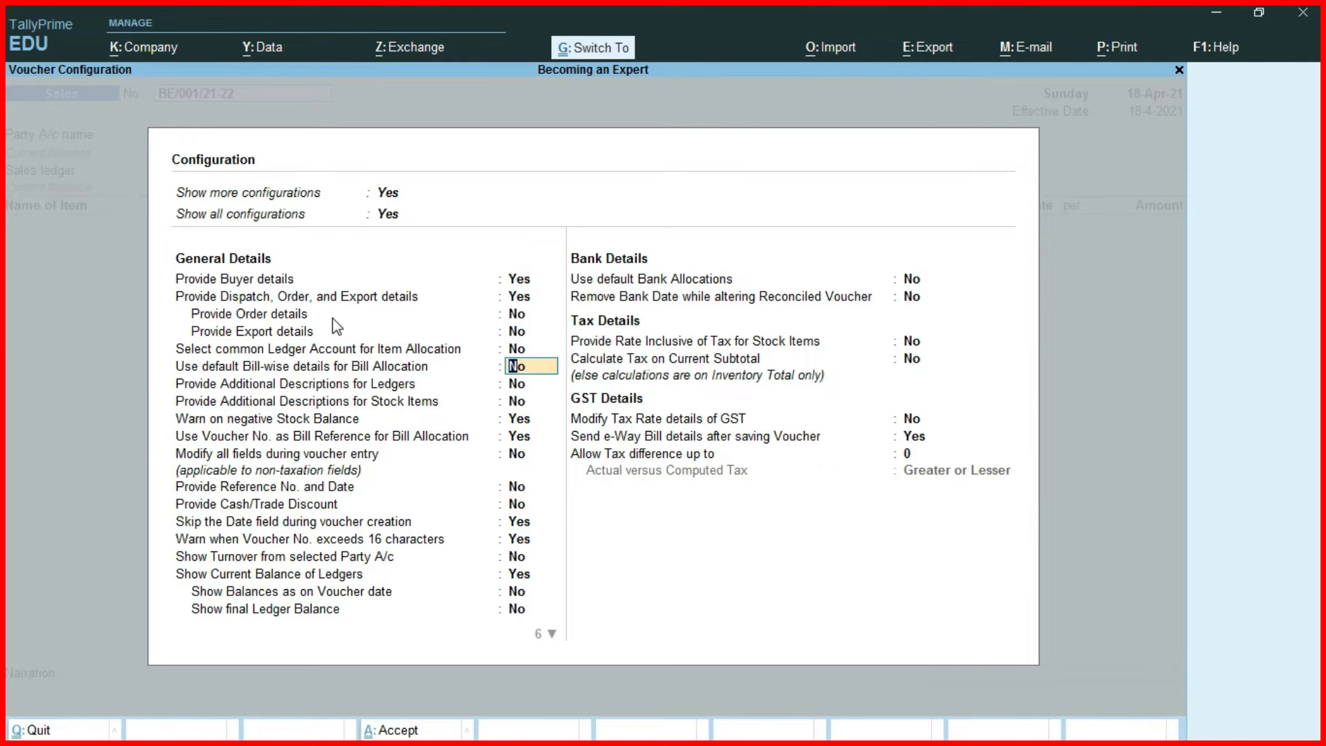
pyautogui.hotkey('ctrl', 'a')
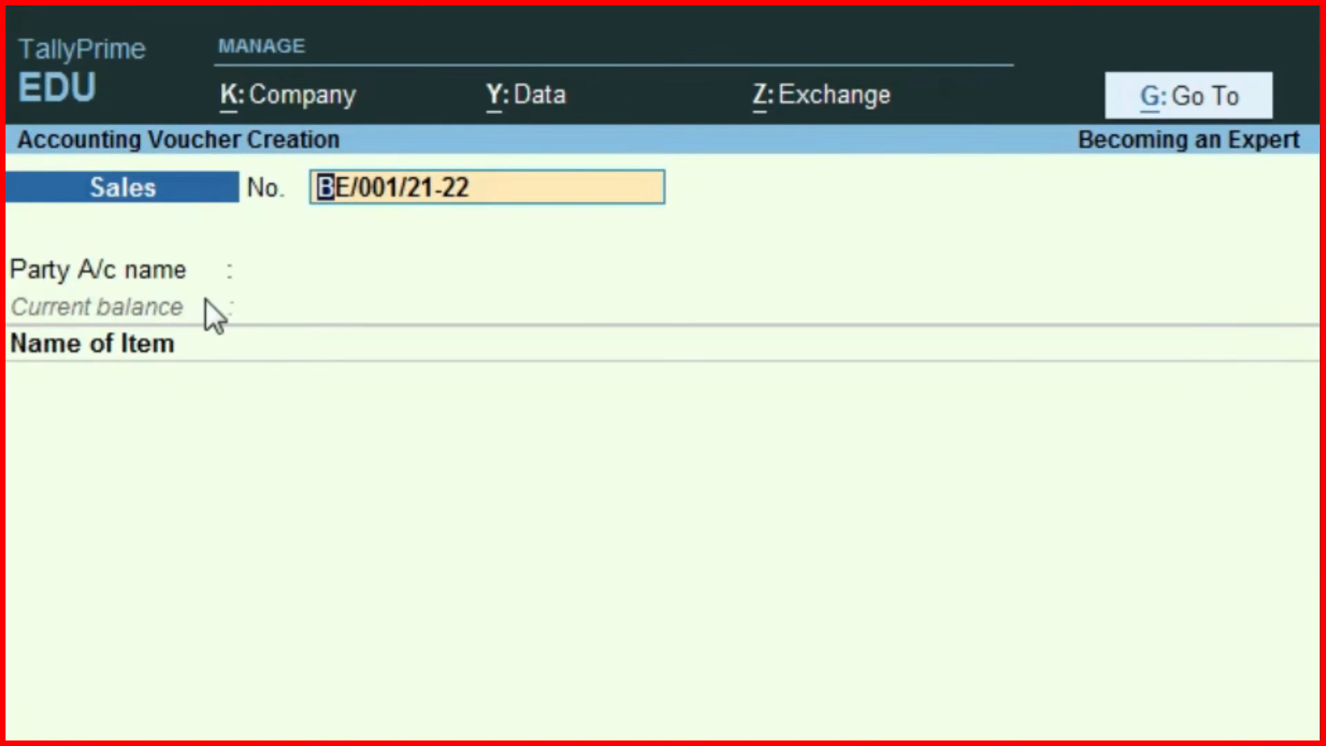
# Turn selecting a common ledger account for item allocation back on in the sales voucher configuration.
pyautogui.press('F12')
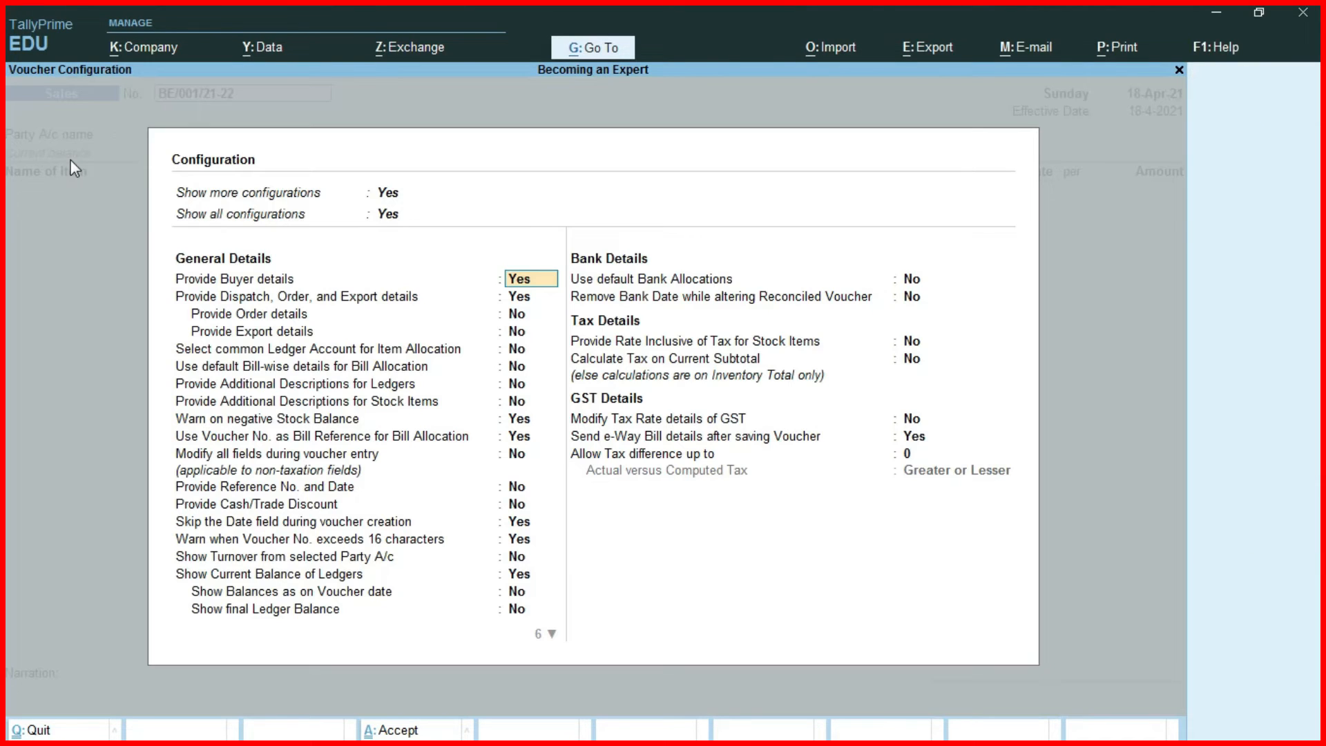
pyautogui.press('Down')
pyautogui.press('Down')
pyautogui.press('Down')
pyautogui.press('Down')
pyautogui.press('y')
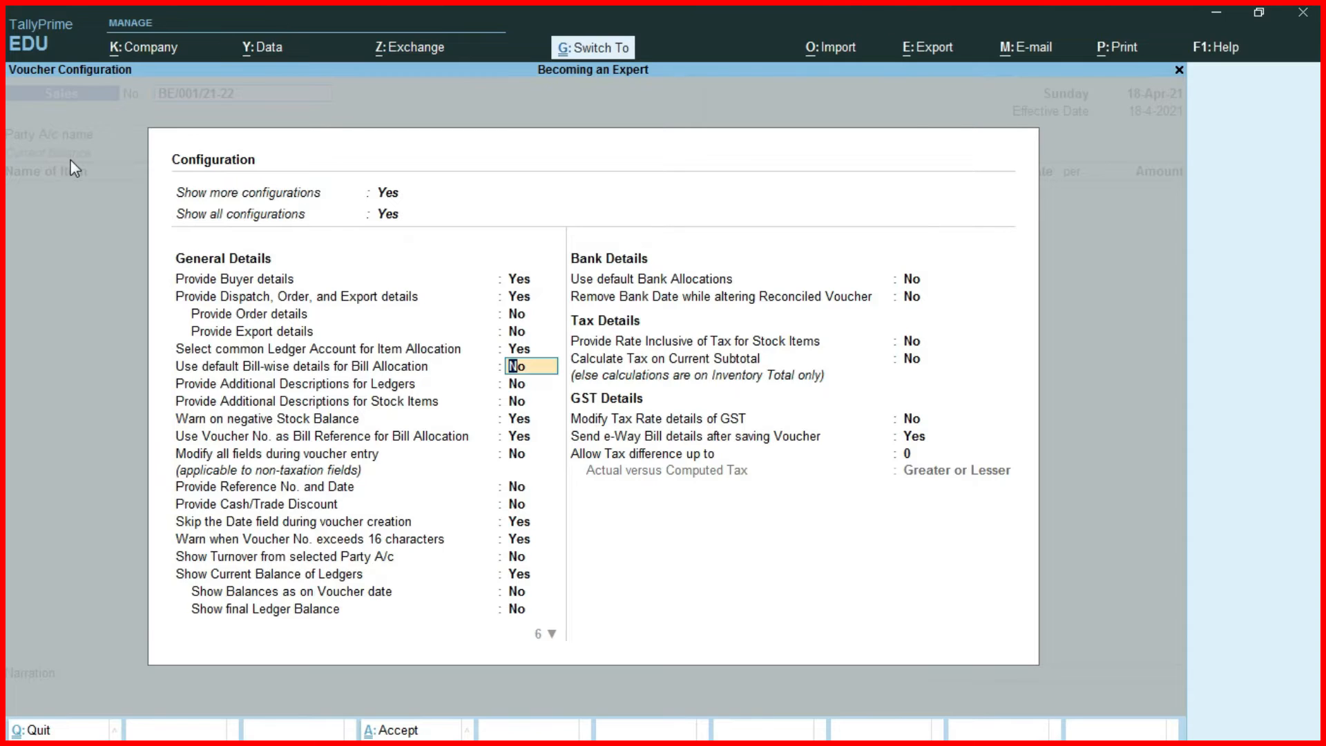
pyautogui.hotkey('ctrl', 'a')
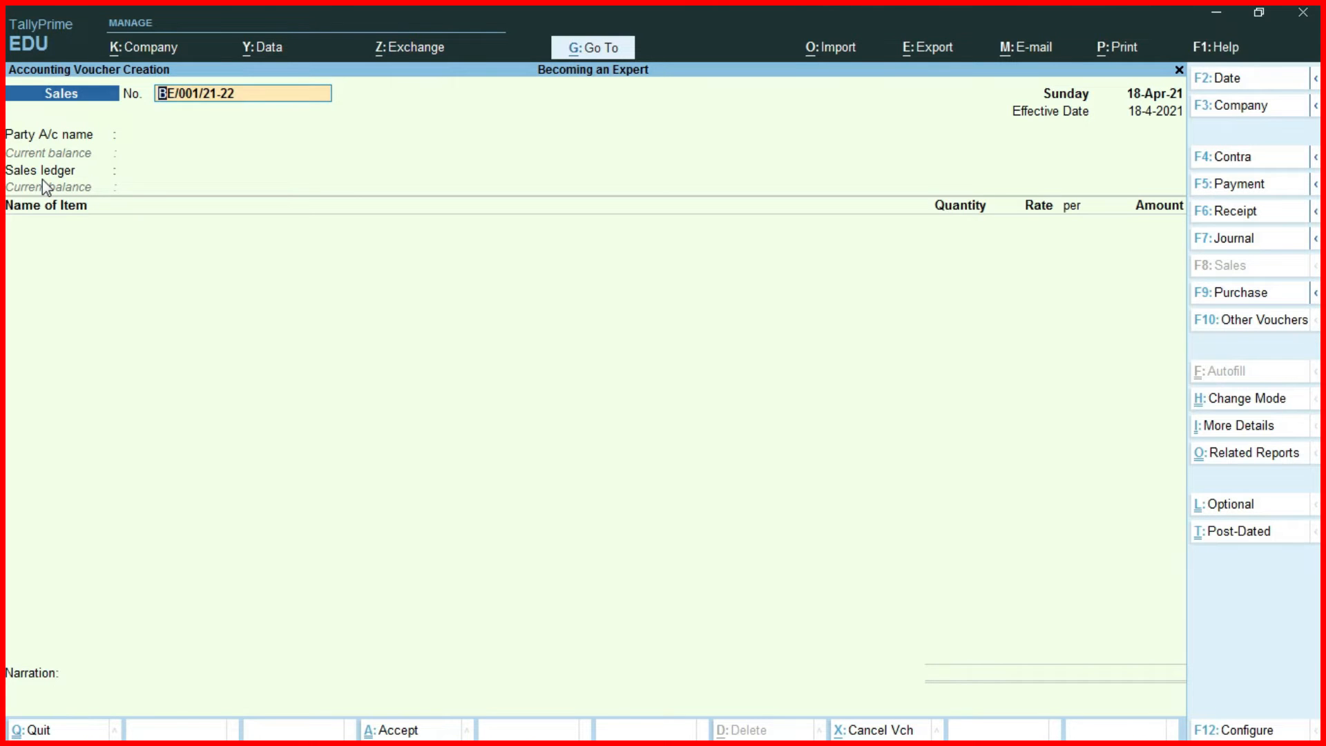
# Switch to the Sales Entries sheet in Excel, check the first invoice's date, and return to the sales voucher's date field in TallyPrime.
pyautogui.hotkey('alt', 'Tab')
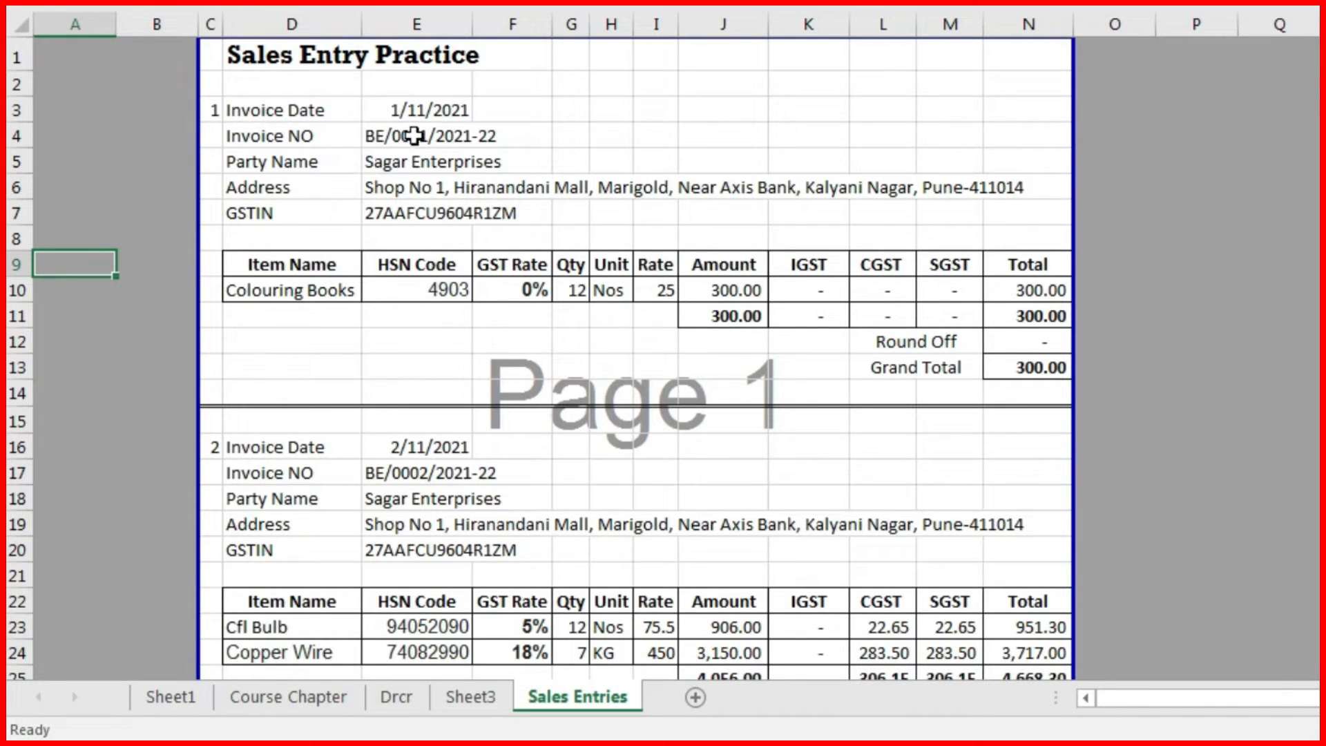
pyautogui.click(415, 109)
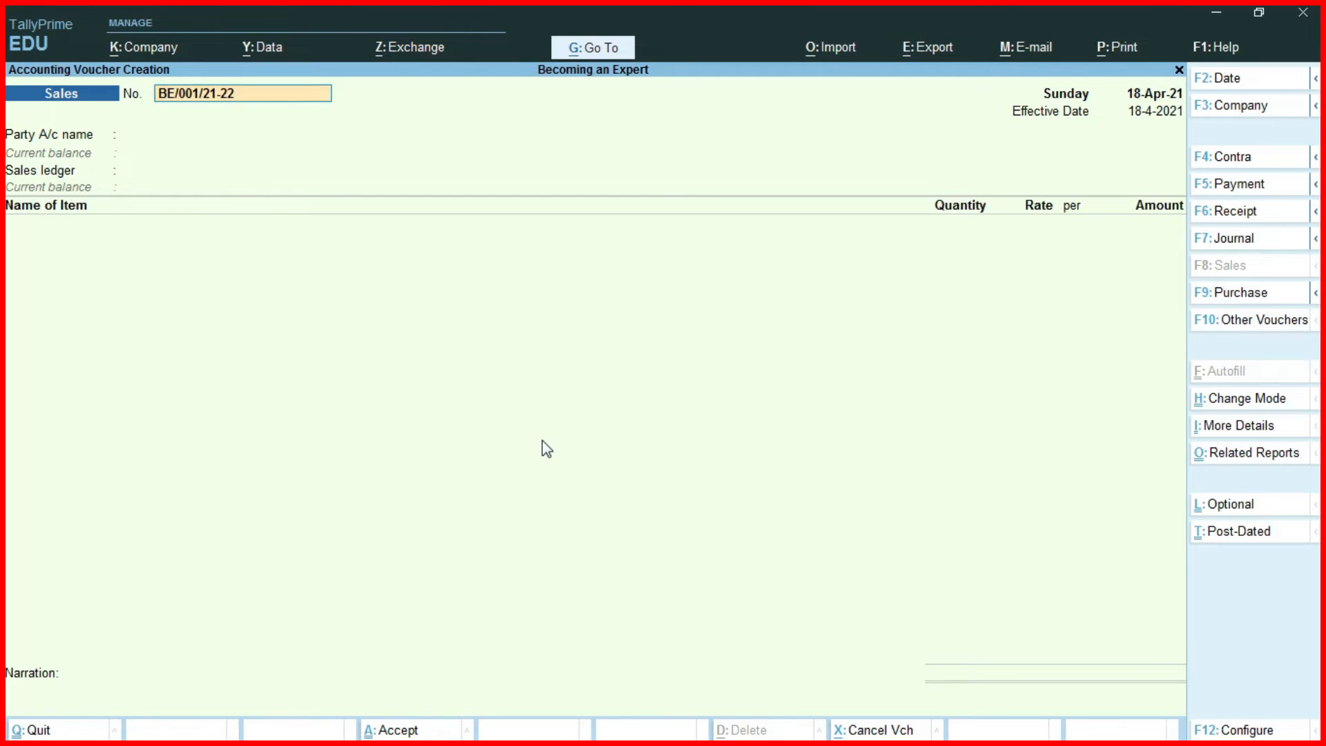
pyautogui.press('Return')
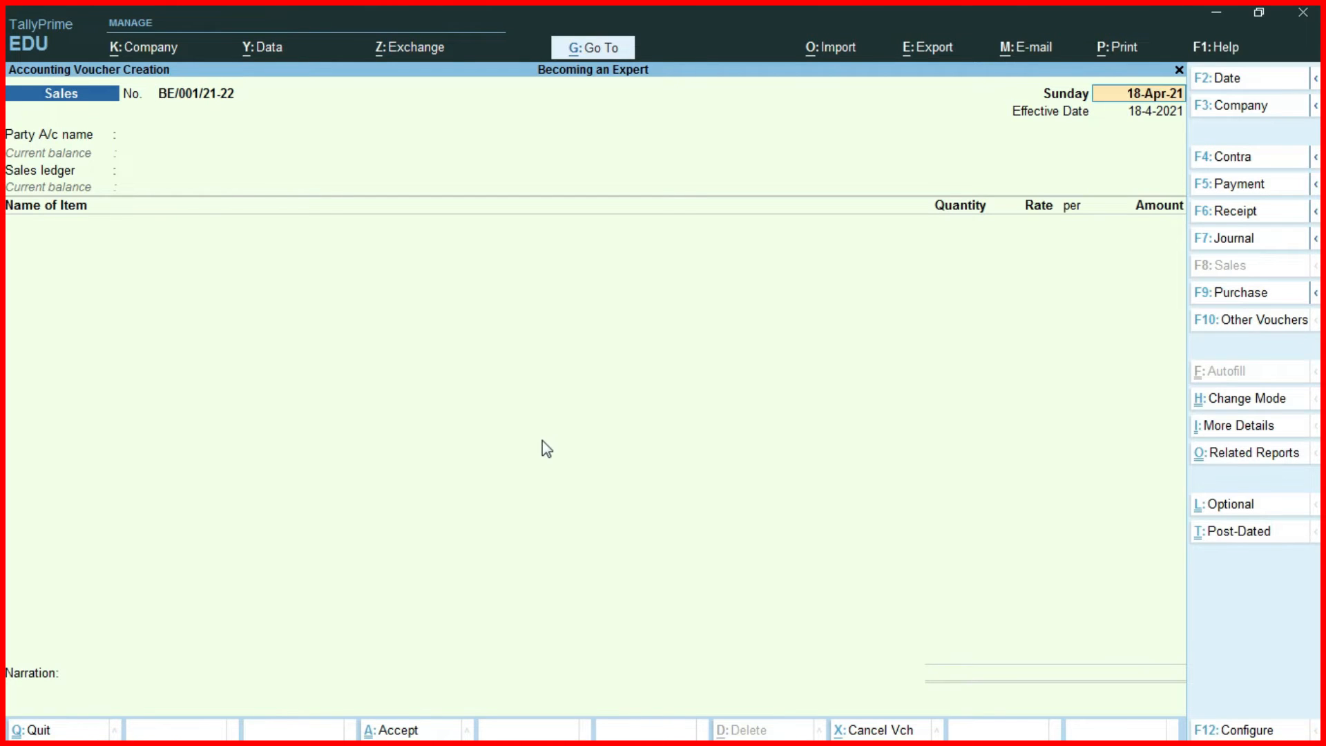
pyautogui.hotkey('alt', 'Tab')
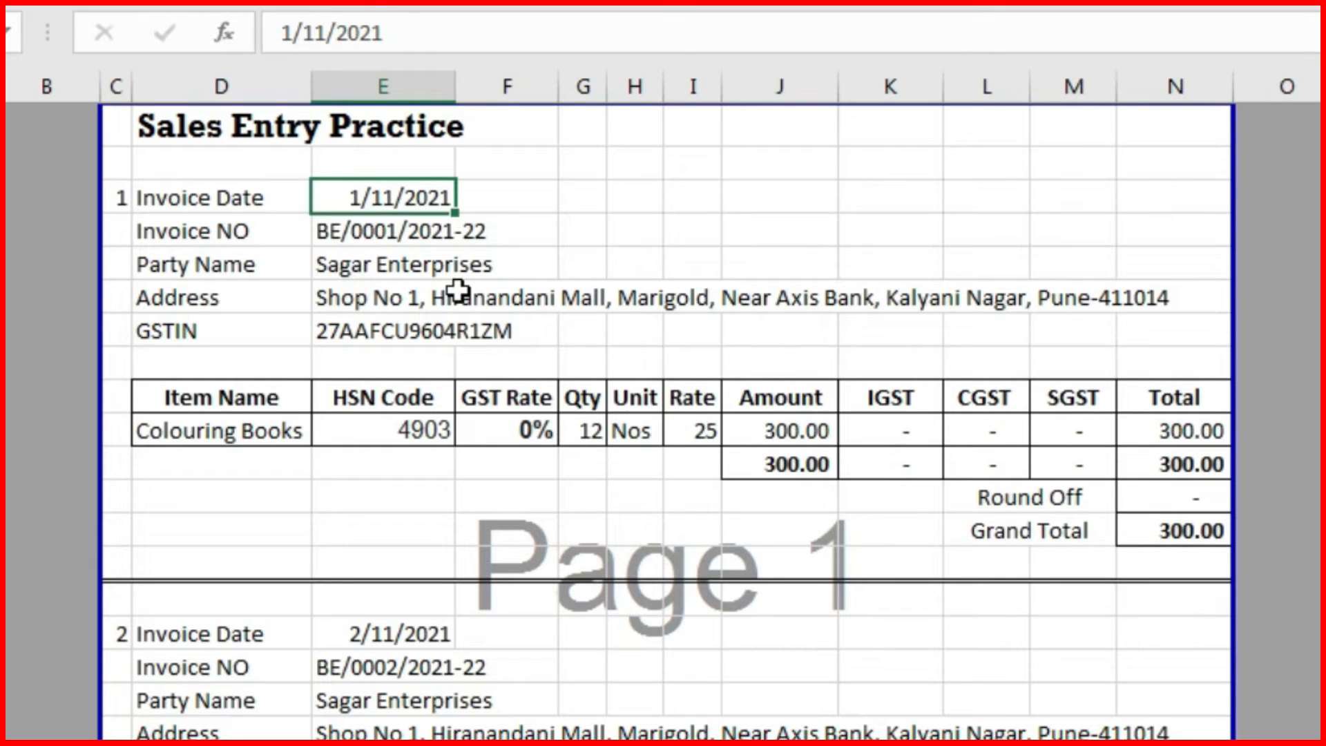
pyautogui.hotkey('alt', 'Tab')
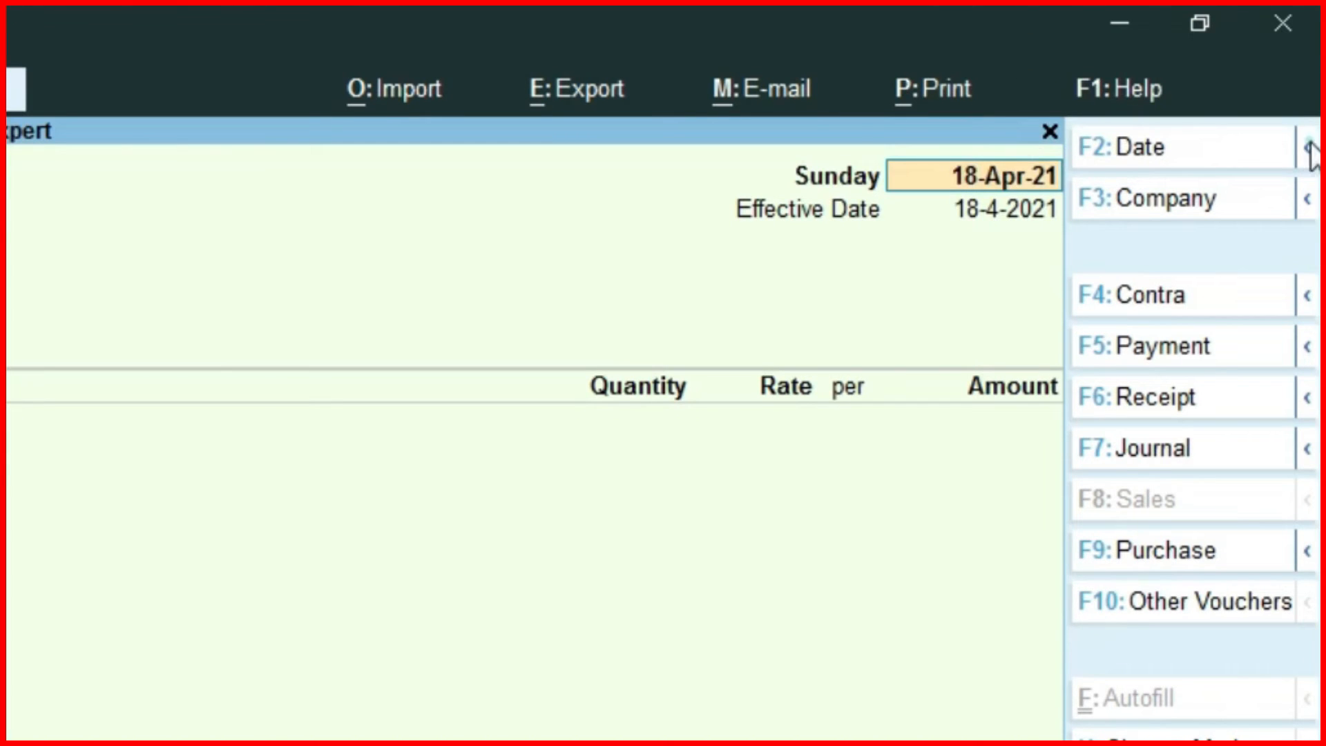
# Open the period setting and enter a period from 1-4-2019 to 31-3-22.
pyautogui.click(1308, 148)
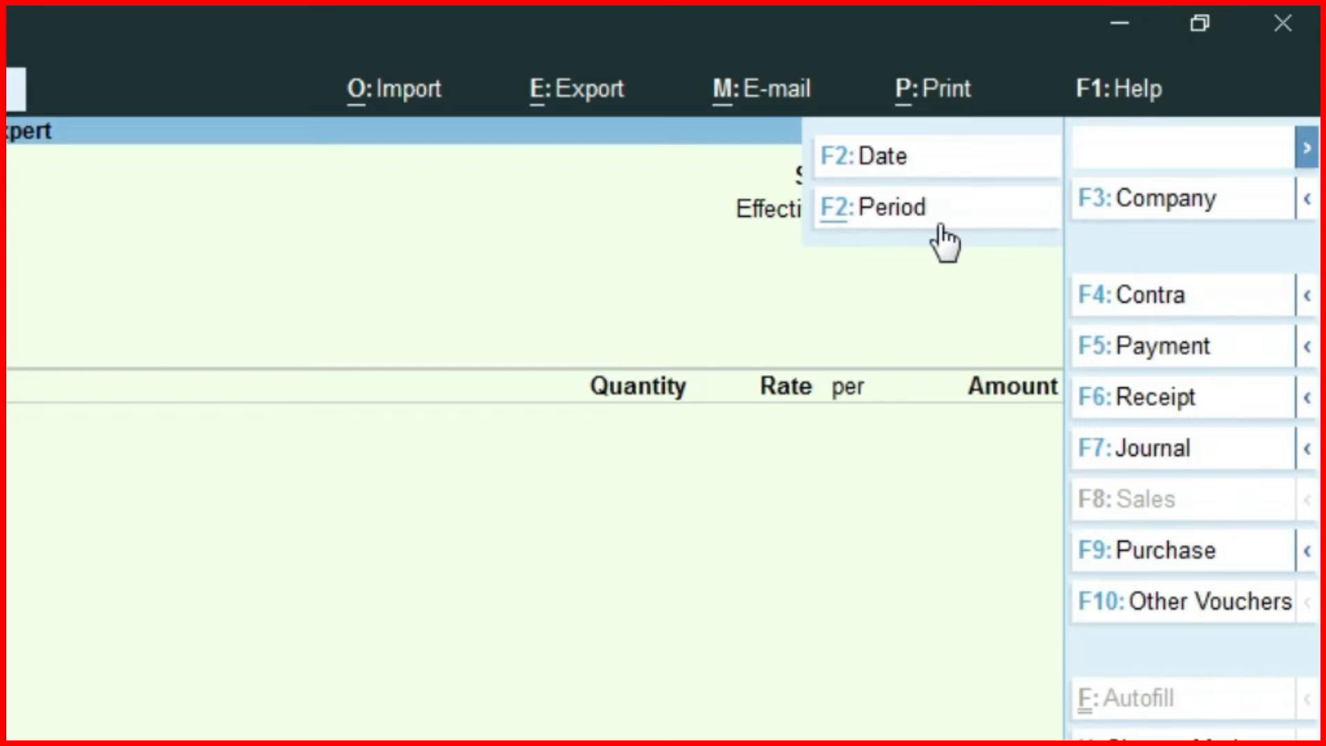
pyautogui.press('F2')
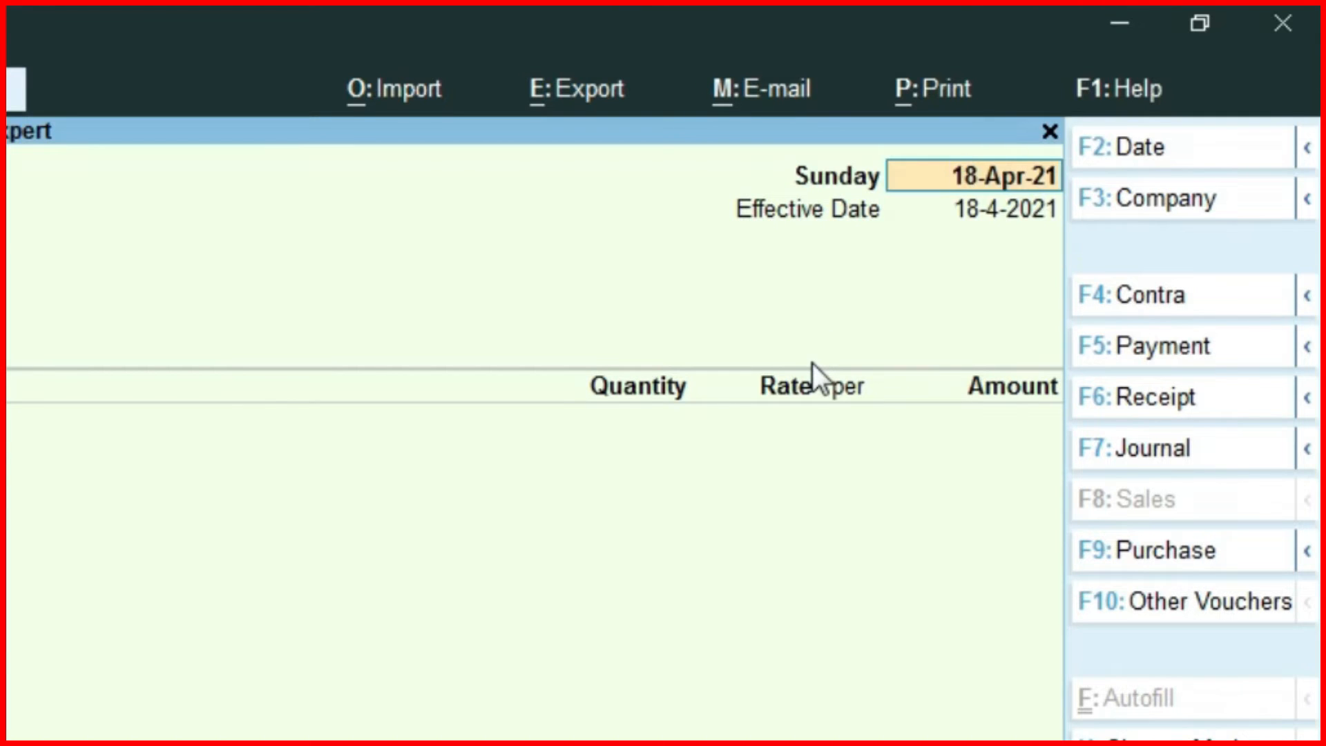
pyautogui.hotkey('alt', 'F2')
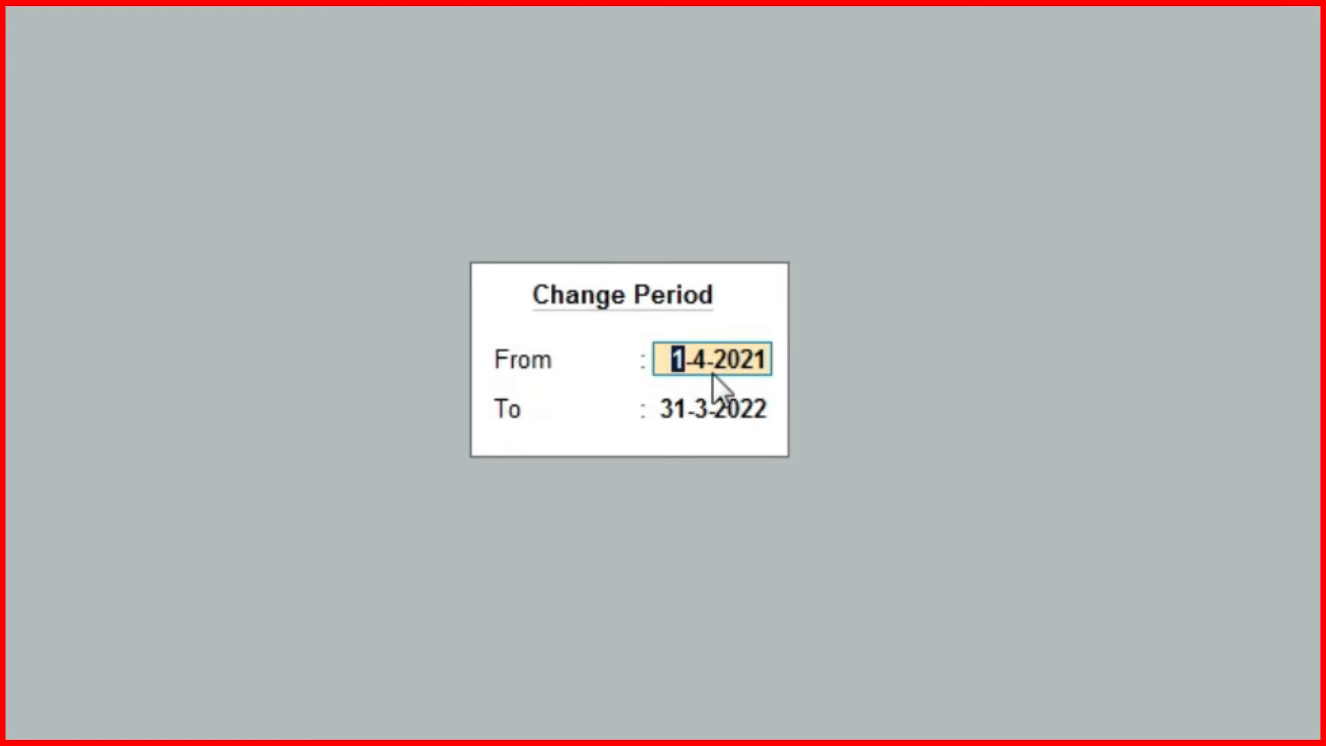
pyautogui.press('BackSpace')
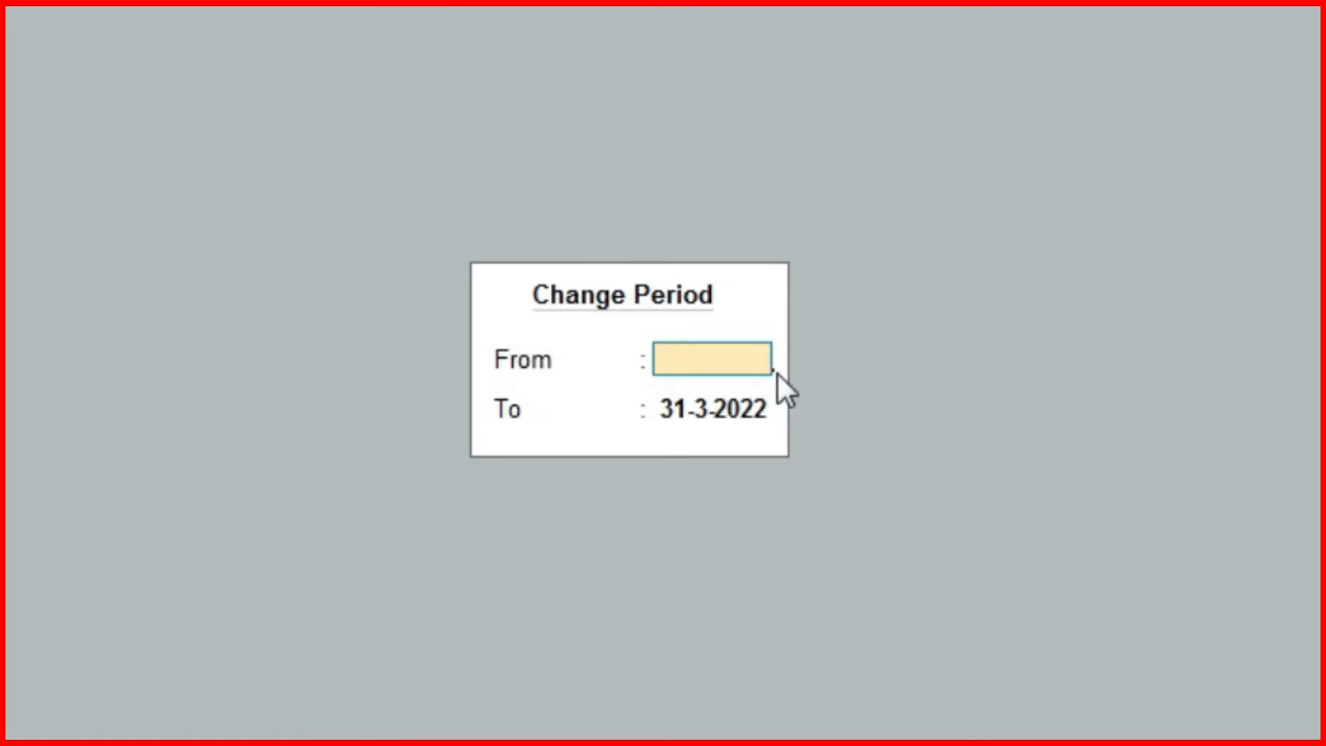
pyautogui.write('1-4-2019')
pyautogui.press('Return')
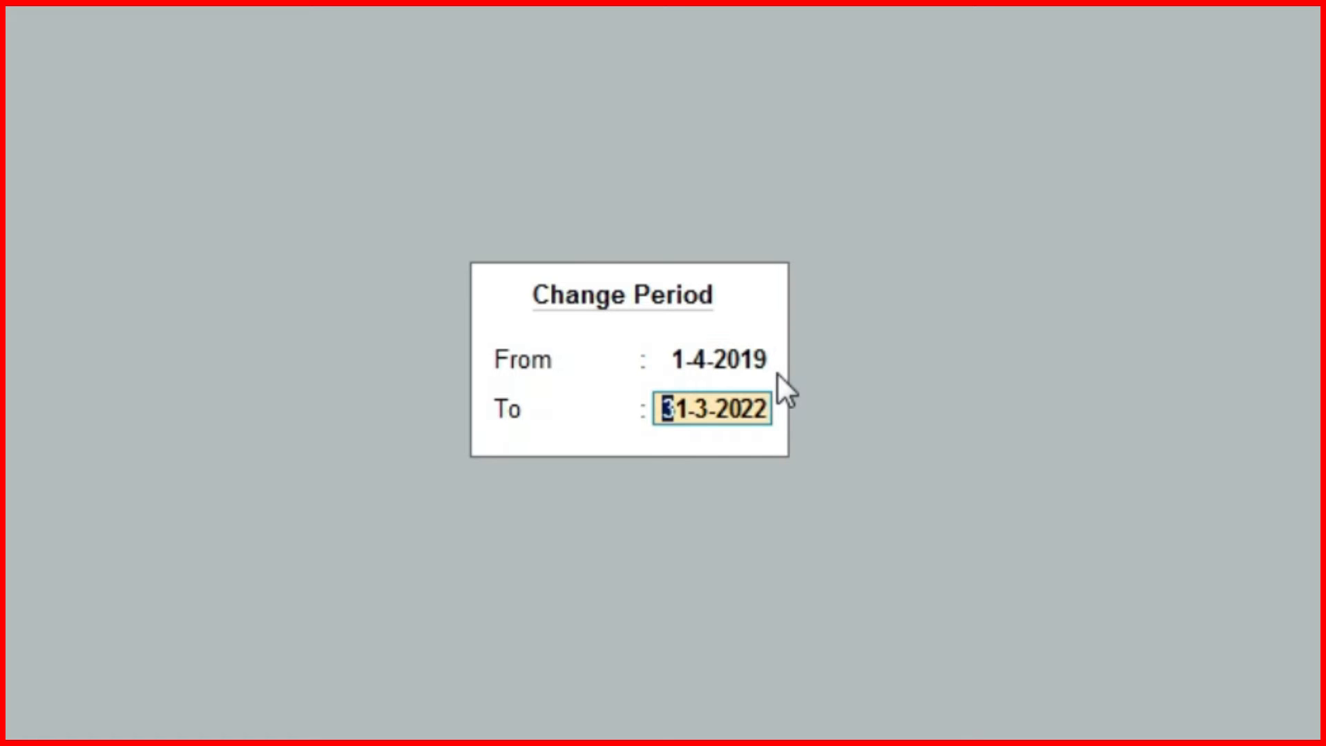
pyautogui.write('31-3-22')
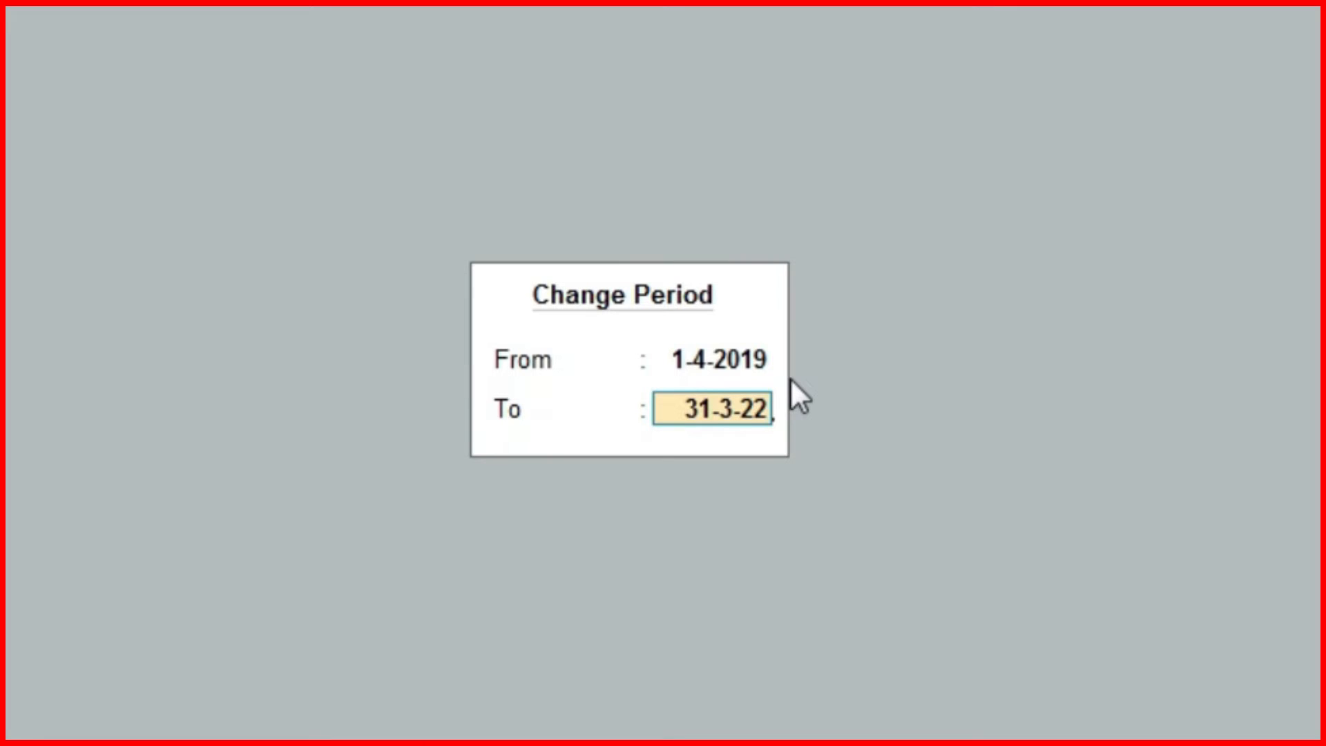
# Set the period to run from 1-4-2021 to 31-3-22 and apply it.
pyautogui.press('Up')
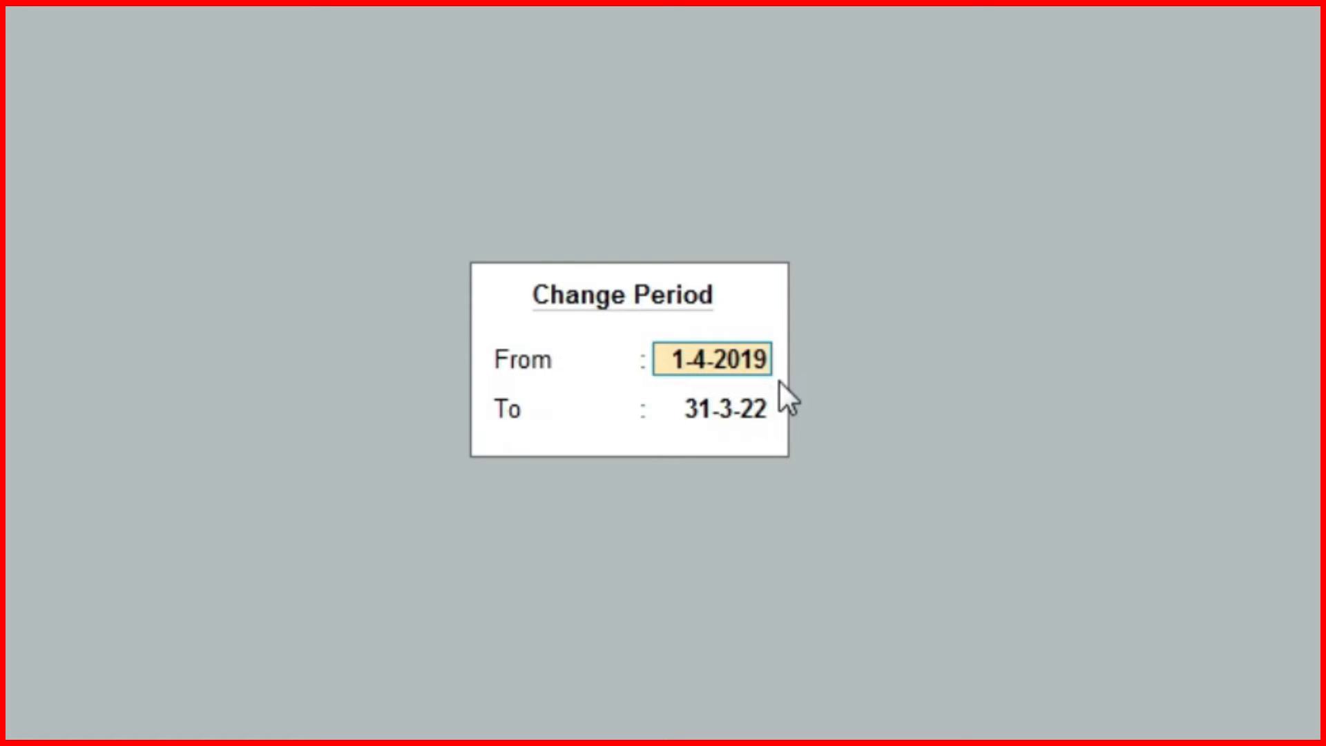
pyautogui.write('1-4-2021')
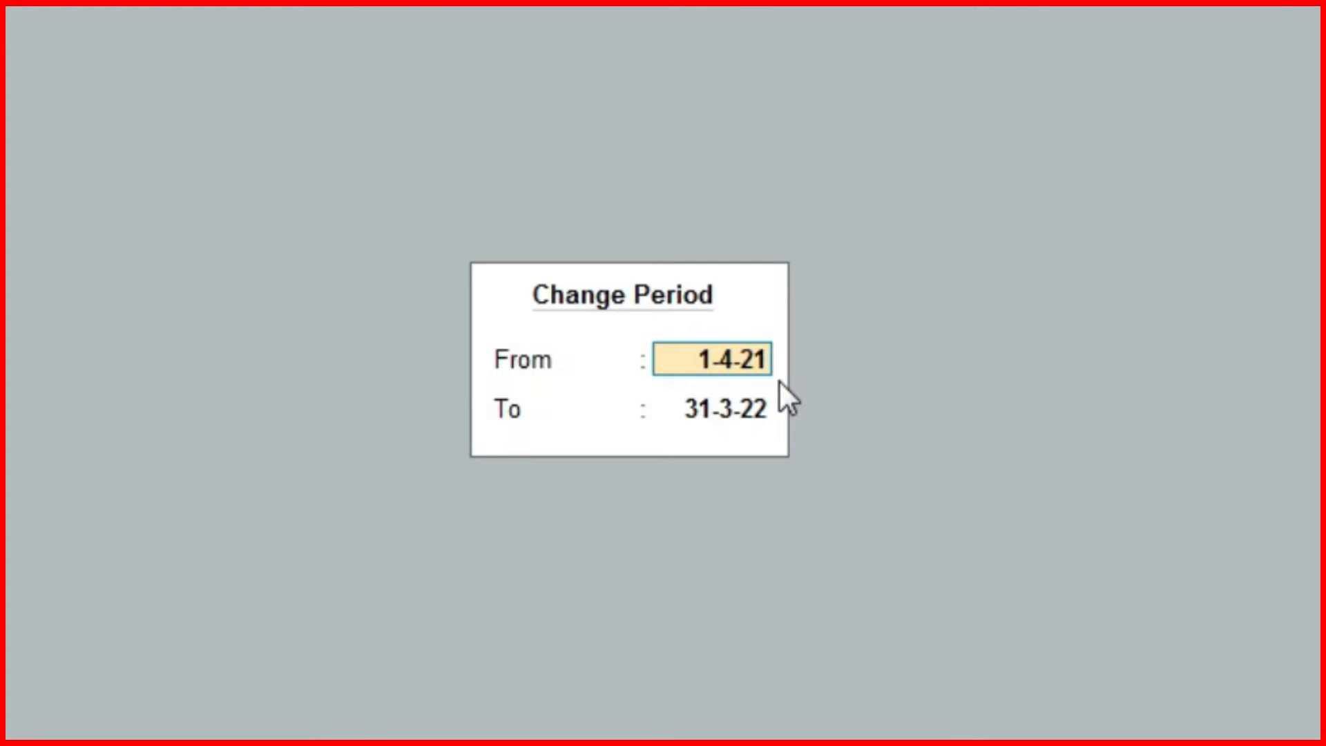
pyautogui.press('Return')
pyautogui.write('31-3-22')
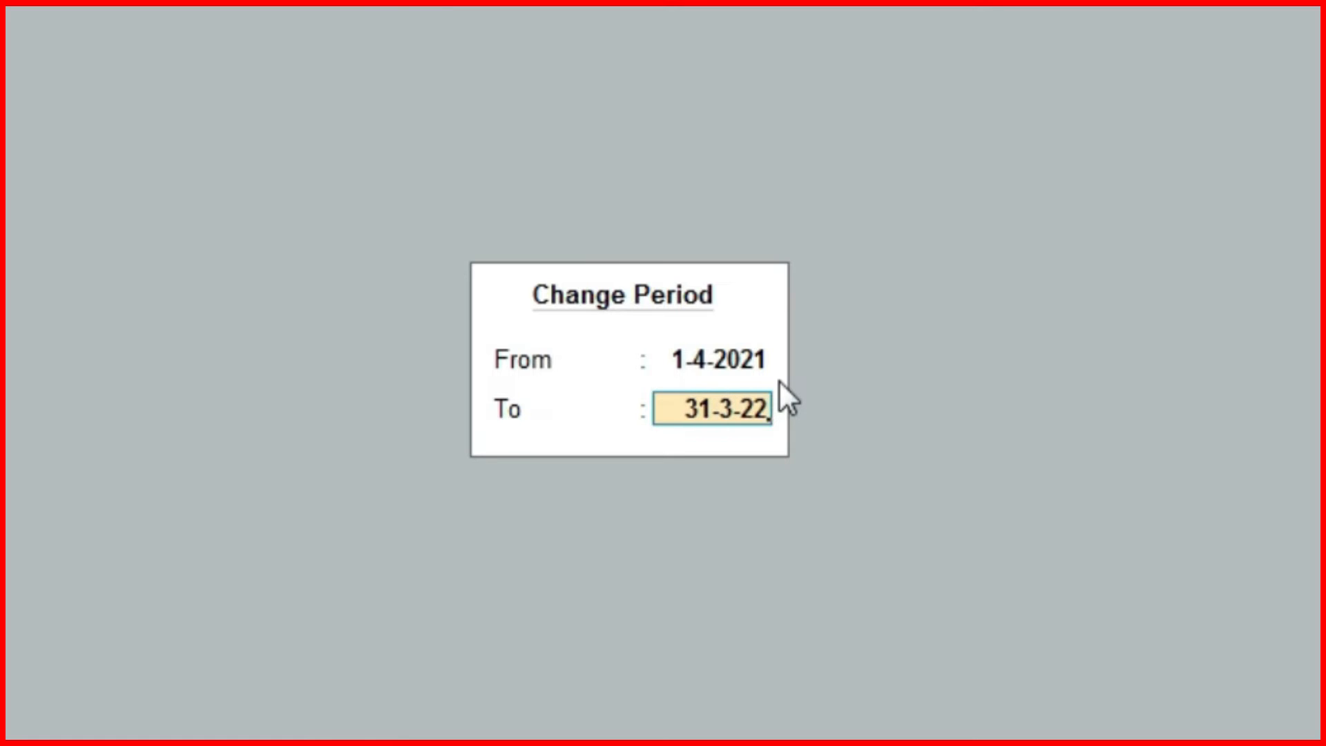
pyautogui.press('Return')
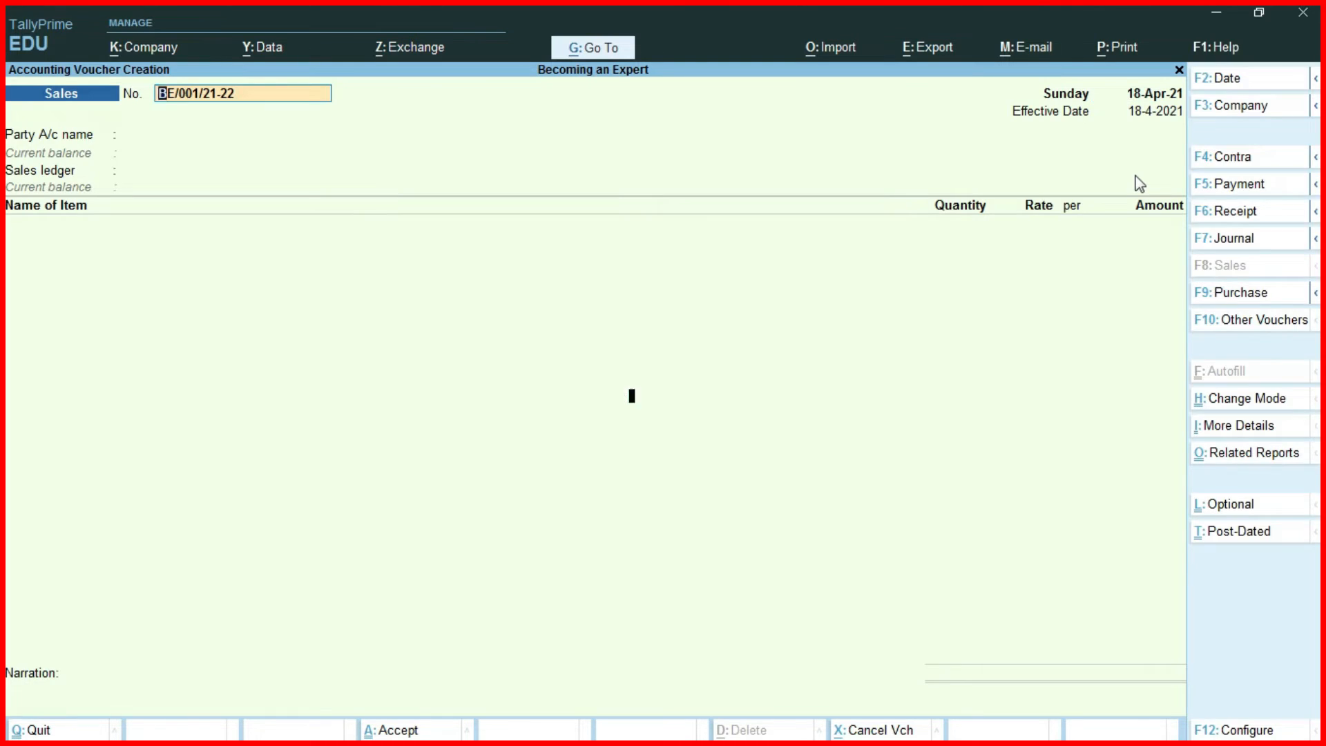
# Set the sales voucher date to 1-11-2021 and accept the same effective date.
pyautogui.press('F2')
pyautogui.write('1-11-2021')
pyautogui.press('Return')
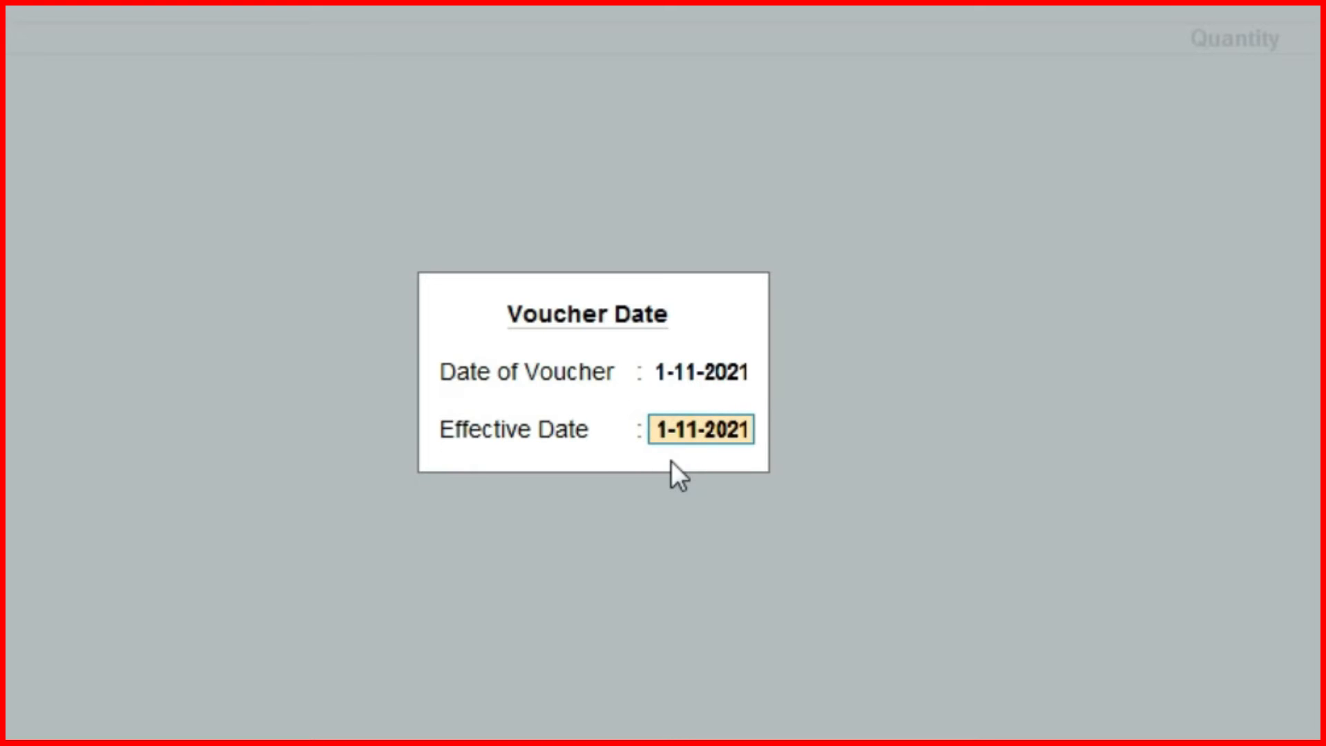
pyautogui.press('Return')
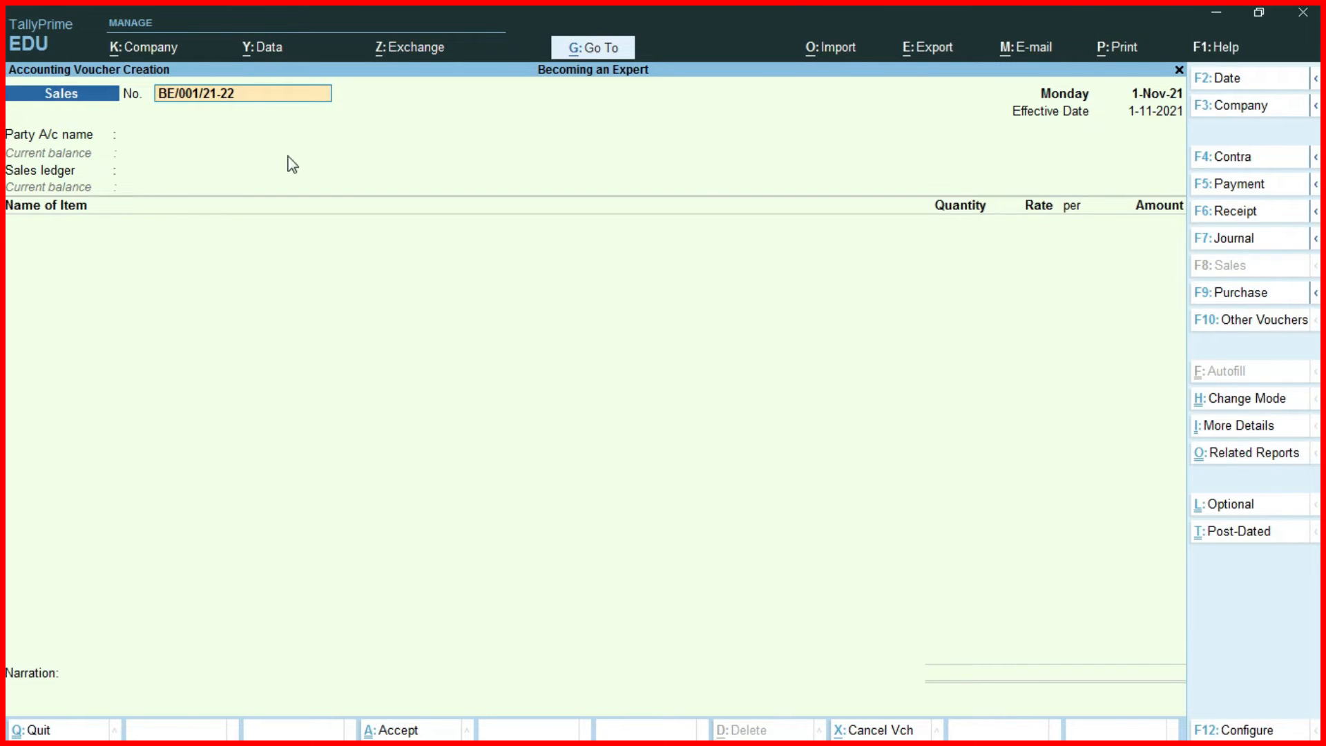
# Turn on providing the reference number and date in the sales voucher configuration and save it.
pyautogui.click(1257, 730)
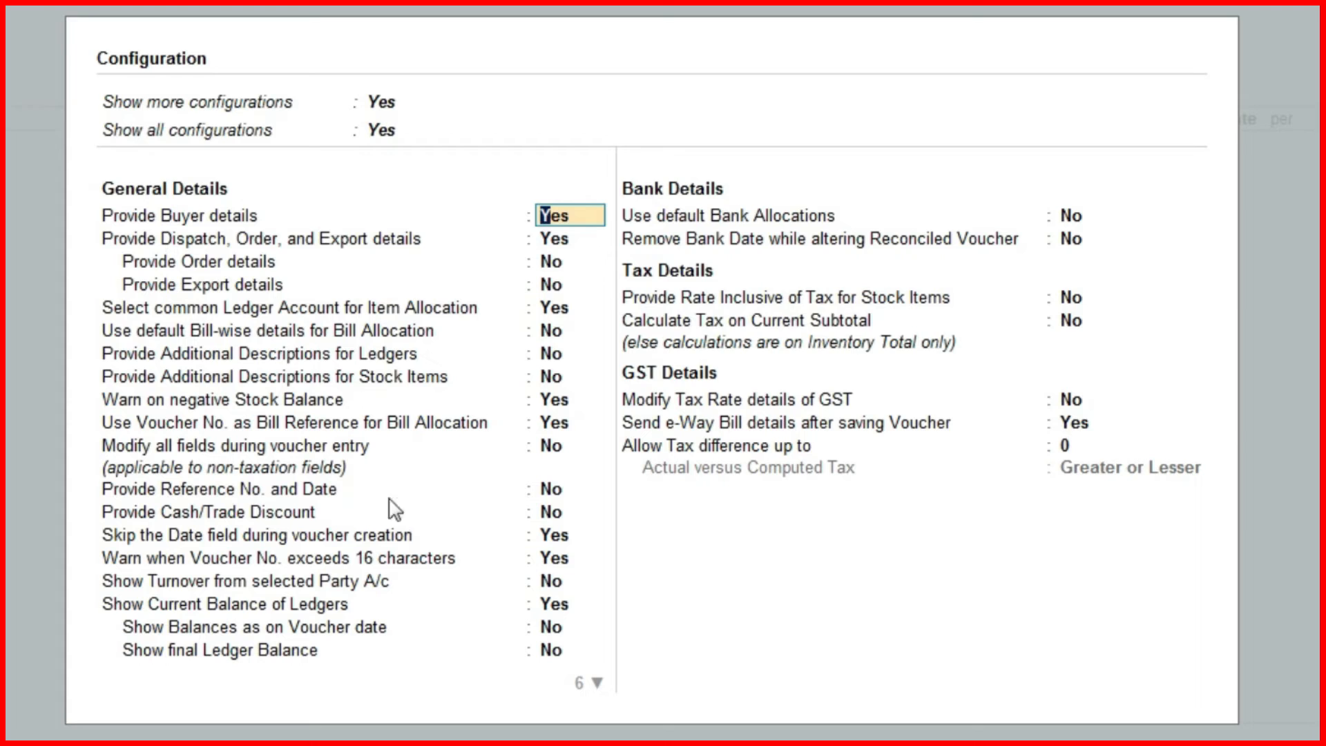
pyautogui.click(557, 496)
pyautogui.press('y')
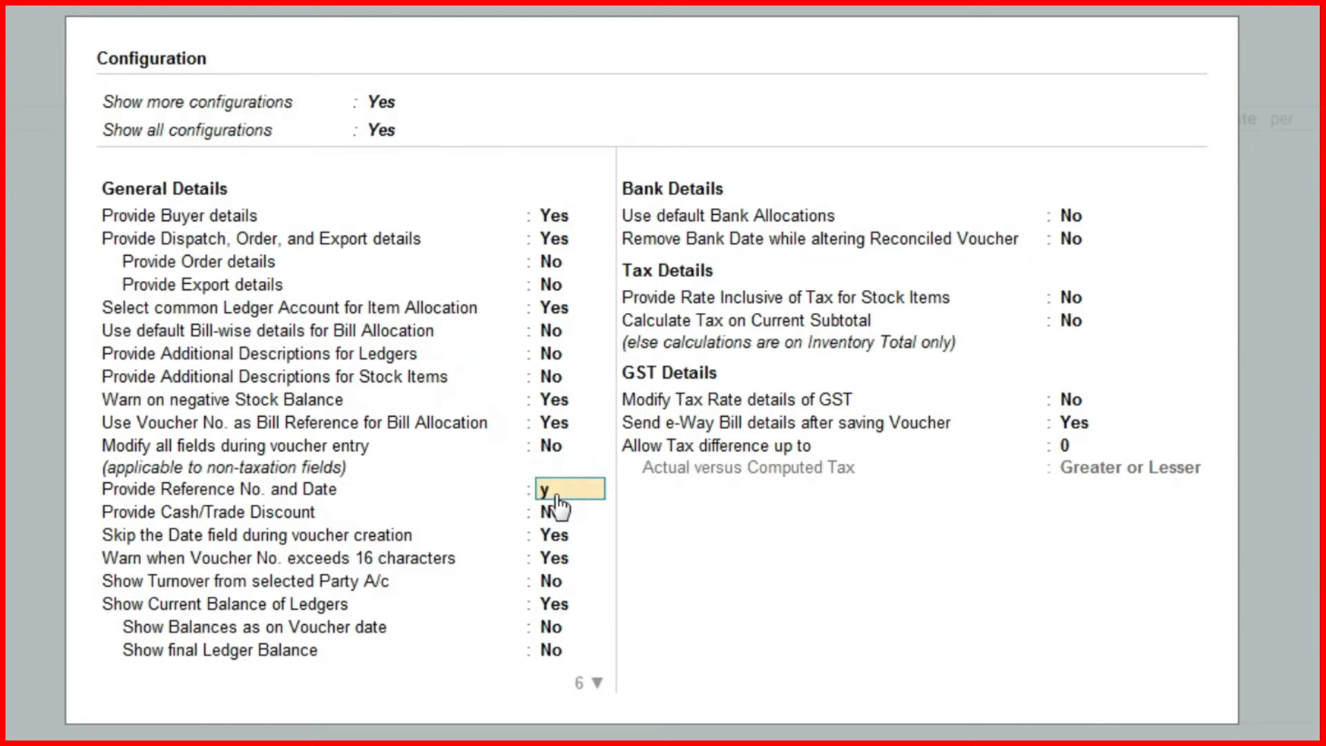
pyautogui.hotkey('ctrl', 'a')
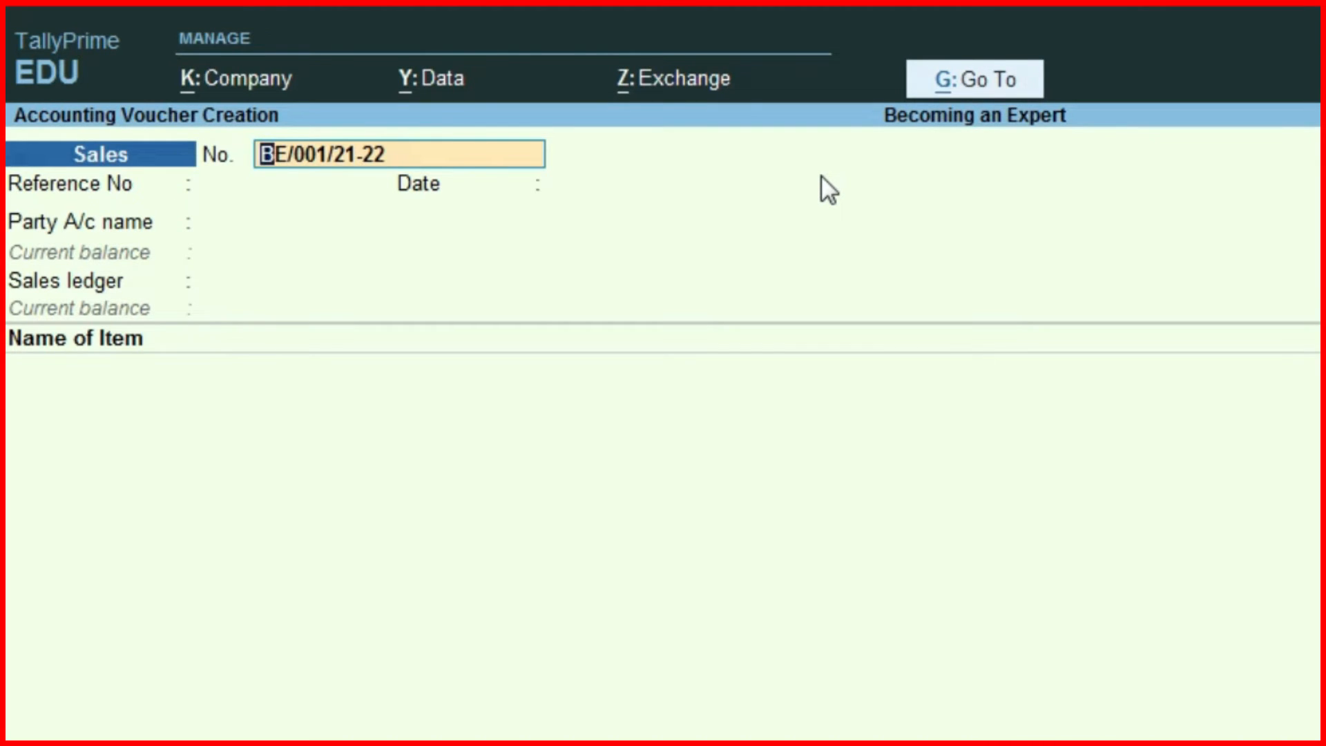
# Keep the voucher number, enter BE/001/21-22 as the reference number, and accept 1-Nov-21 as the reference date.
pyautogui.press('Return')
pyautogui.write('BE/001/21-22')
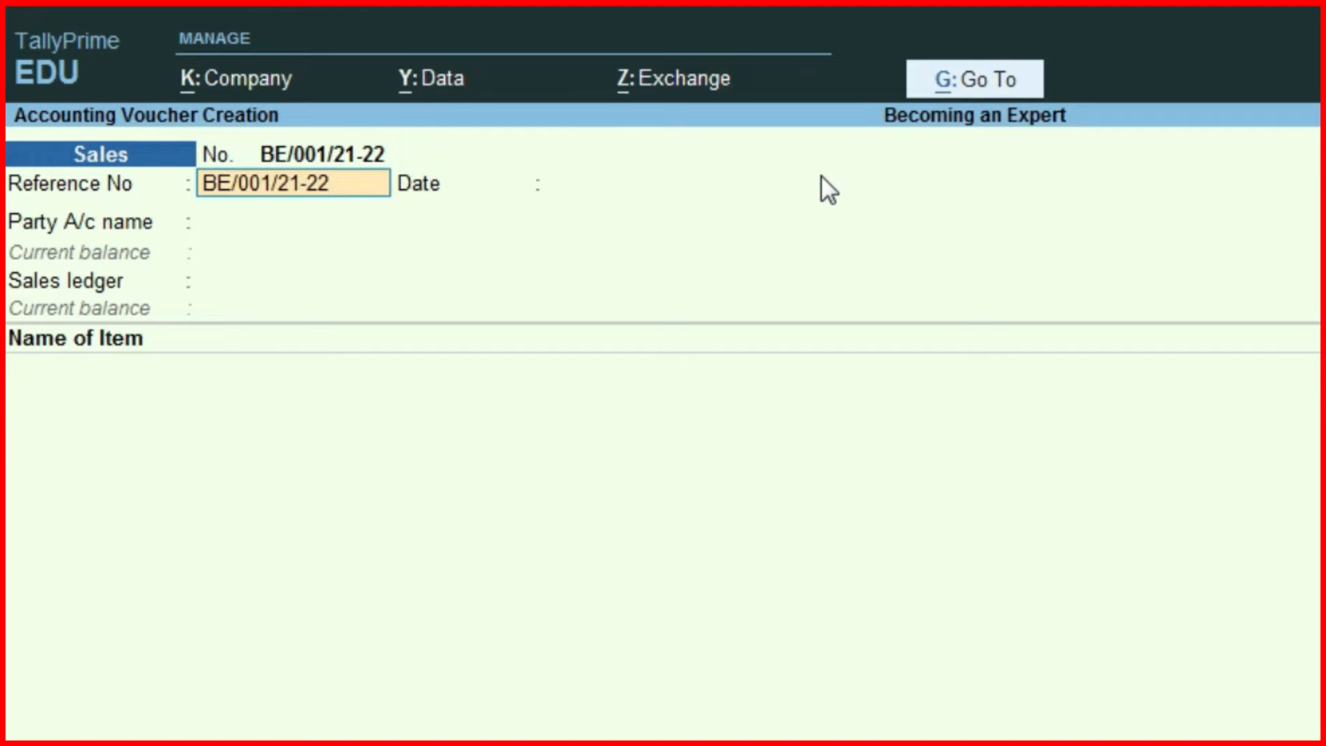
pyautogui.press('Return')
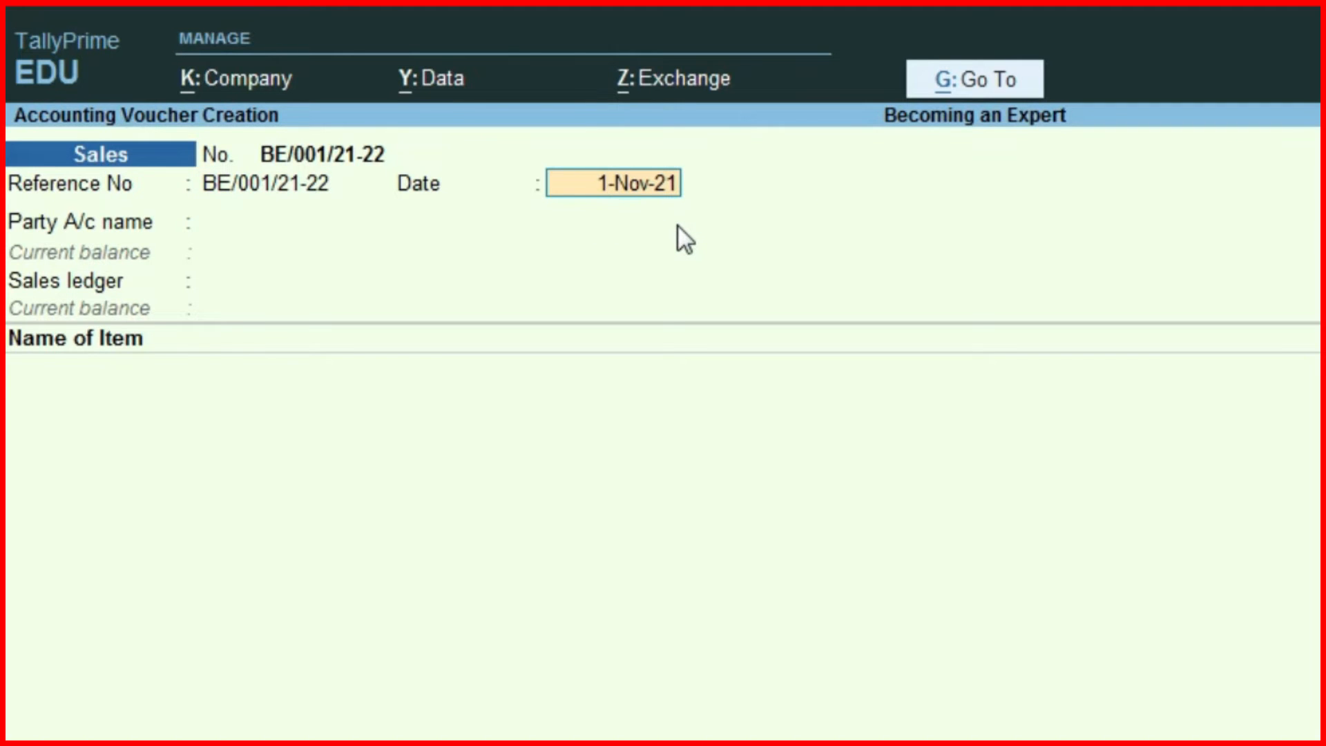
pyautogui.press('Return')
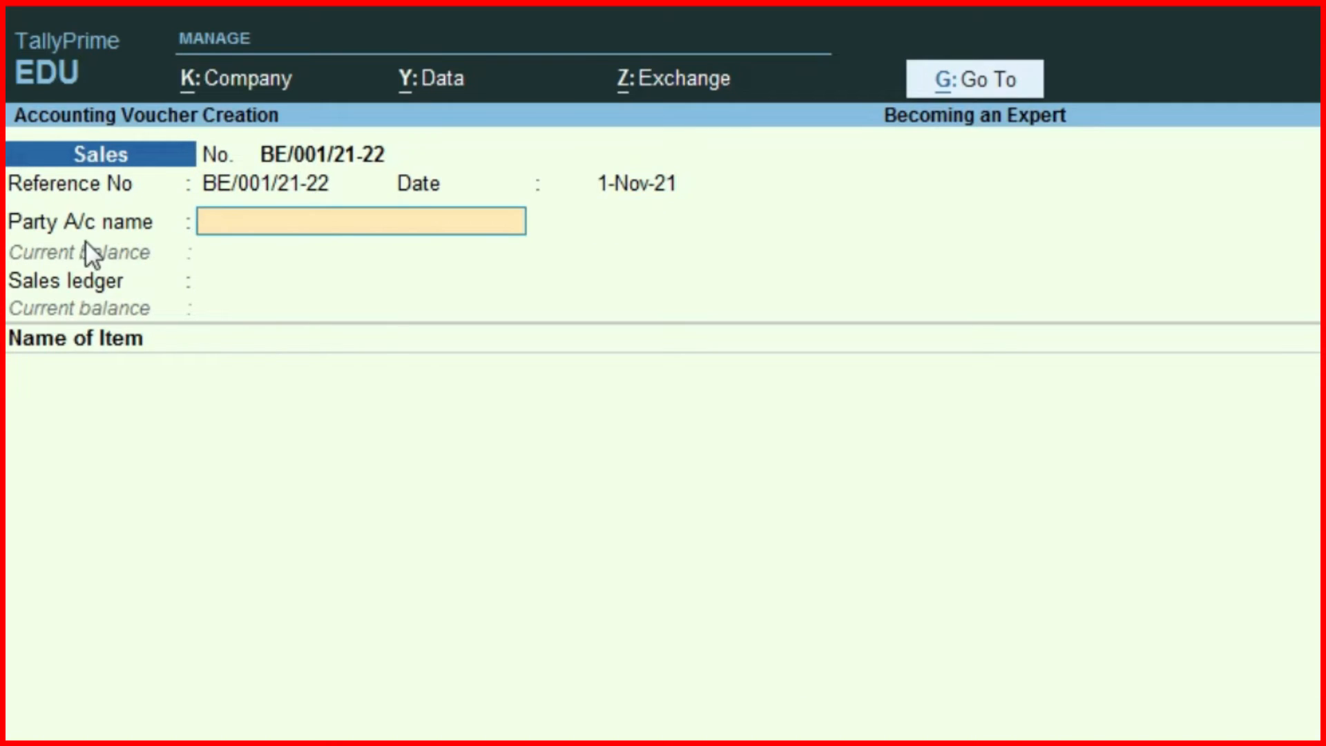
# Create a new party ledger from the voucher and name it Sagar Enterprises, copying the party name from the Excel sheet.
pyautogui.hotkey('alt', 'Tab')
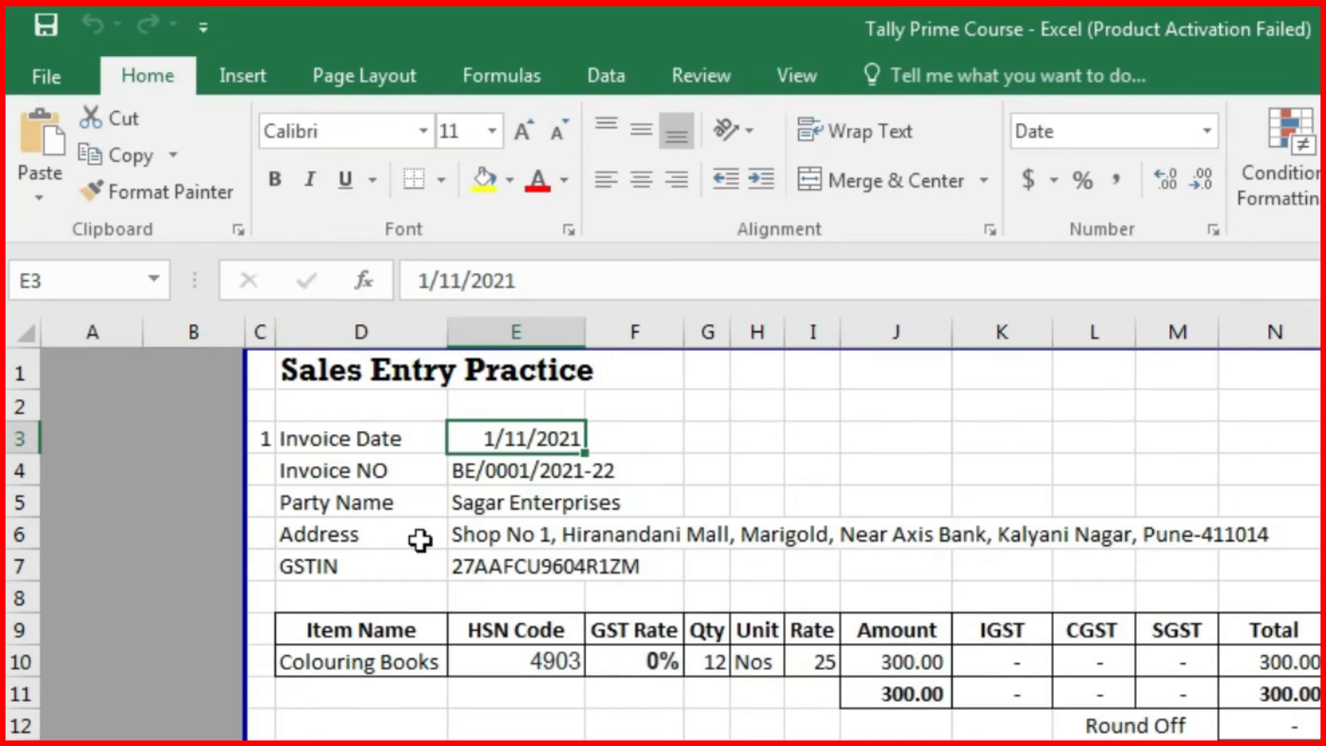
pyautogui.click(493, 500)
pyautogui.hotkey('alt', 'Tab')
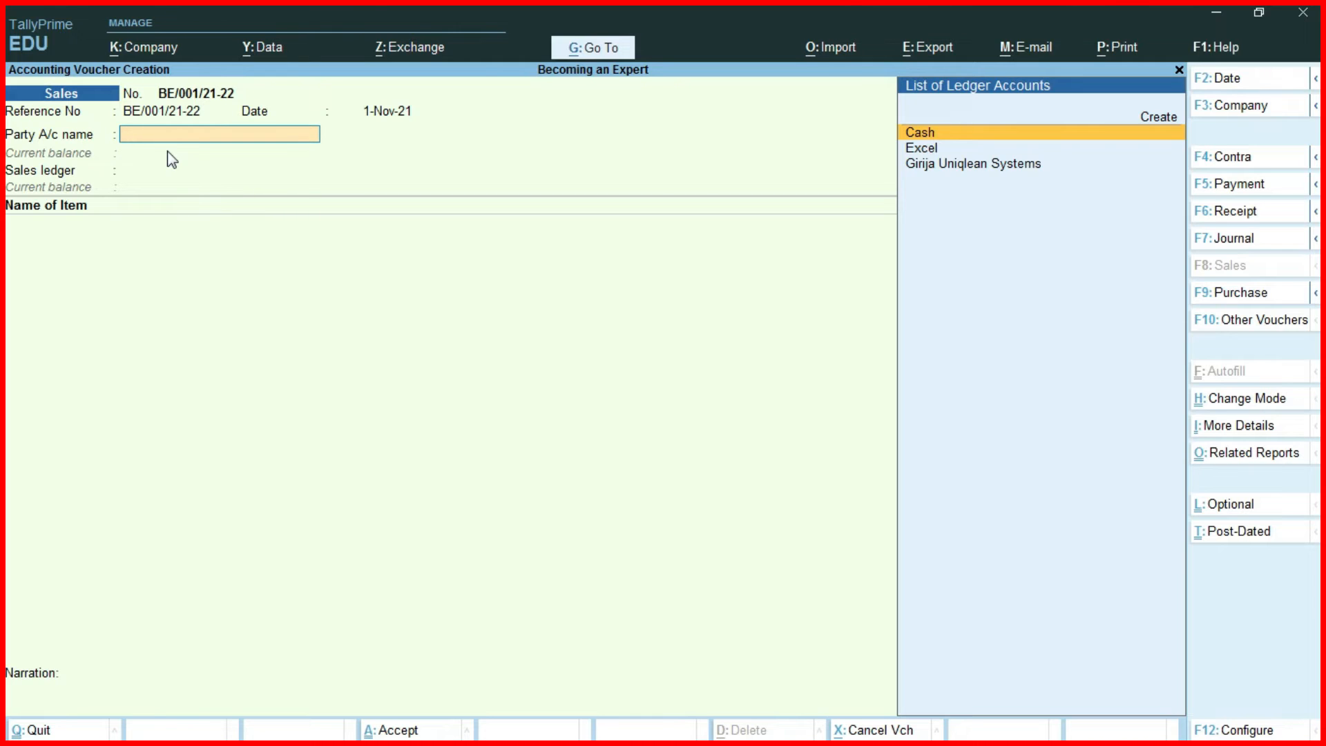
pyautogui.hotkey('alt', 'c')
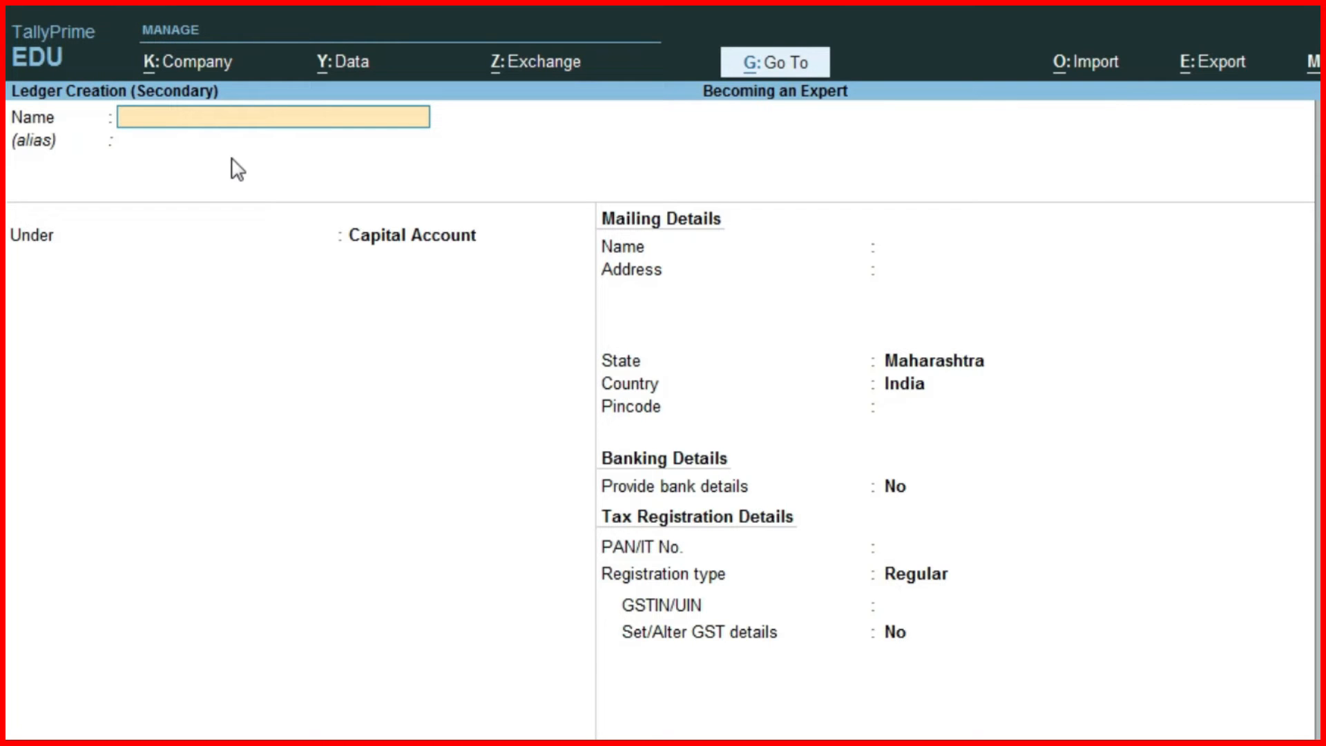
pyautogui.hotkey('alt', 'Tab')
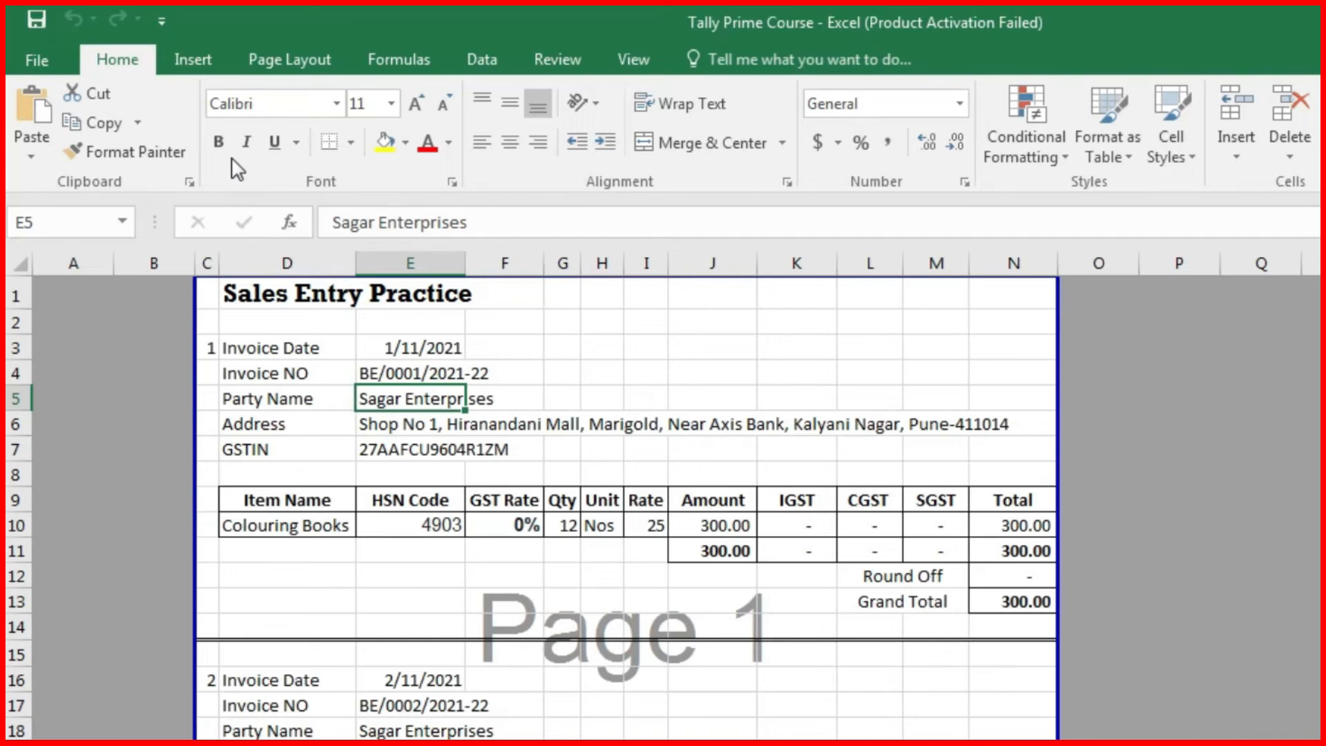
pyautogui.hotkey('ctrl', 'c')
pyautogui.hotkey('alt', 'Tab')
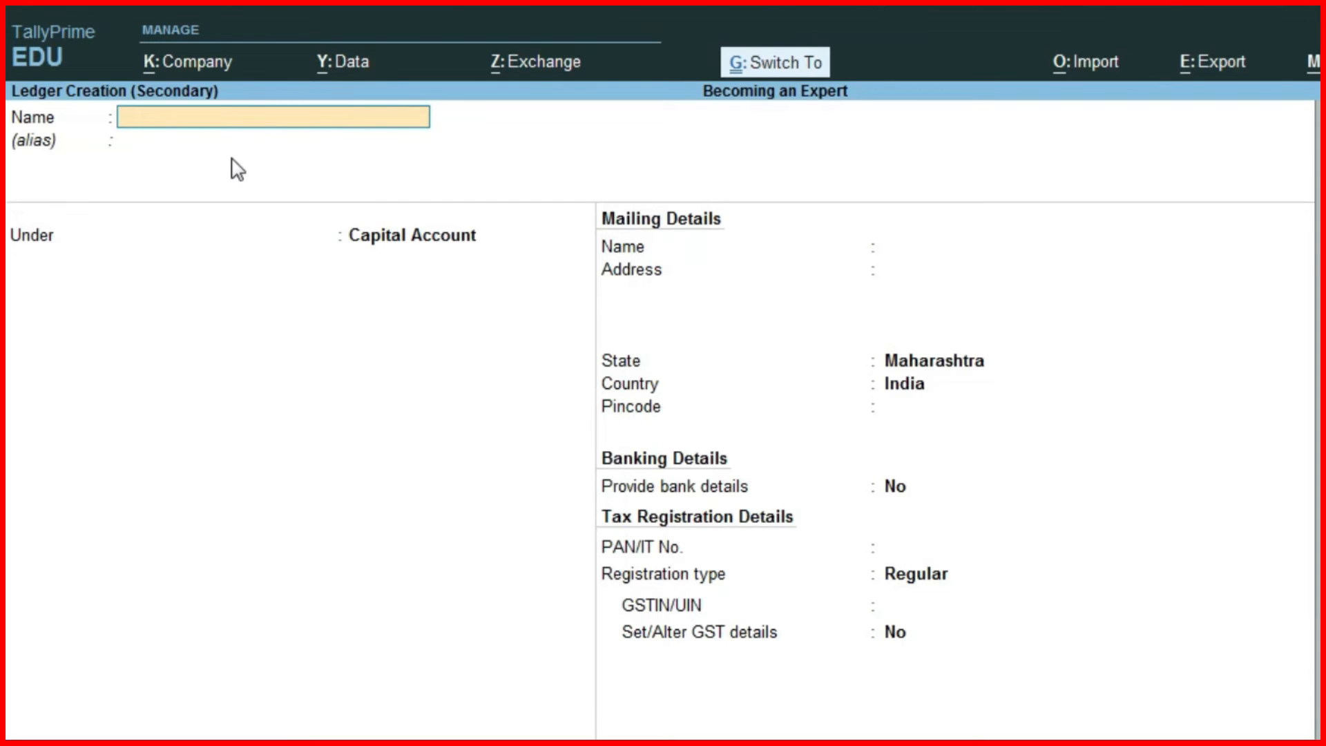
pyautogui.hotkey('ctrl', 'alt', 'v')
pyautogui.press('Return')
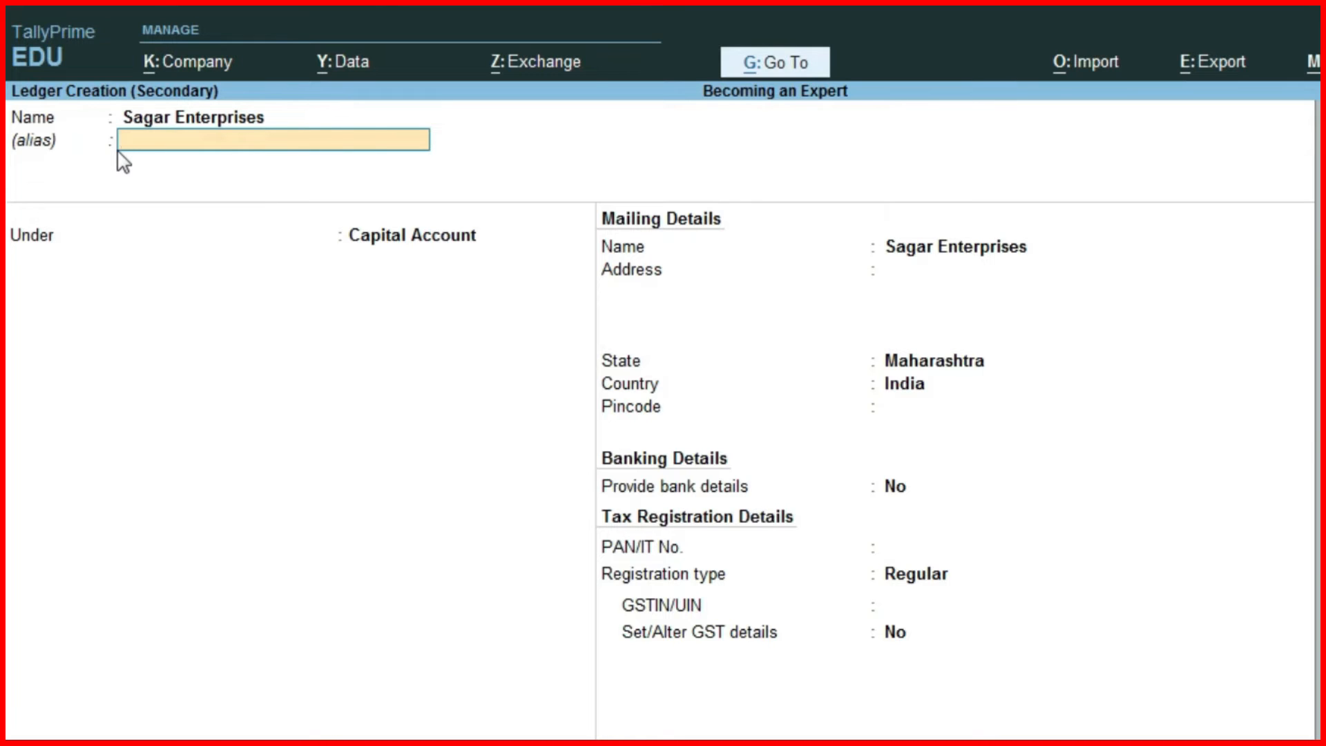
# Leave the alias empty, place the ledger under Sundry Debtors, and set maintaining balances bill-by-bill to No.
pyautogui.press('Return')
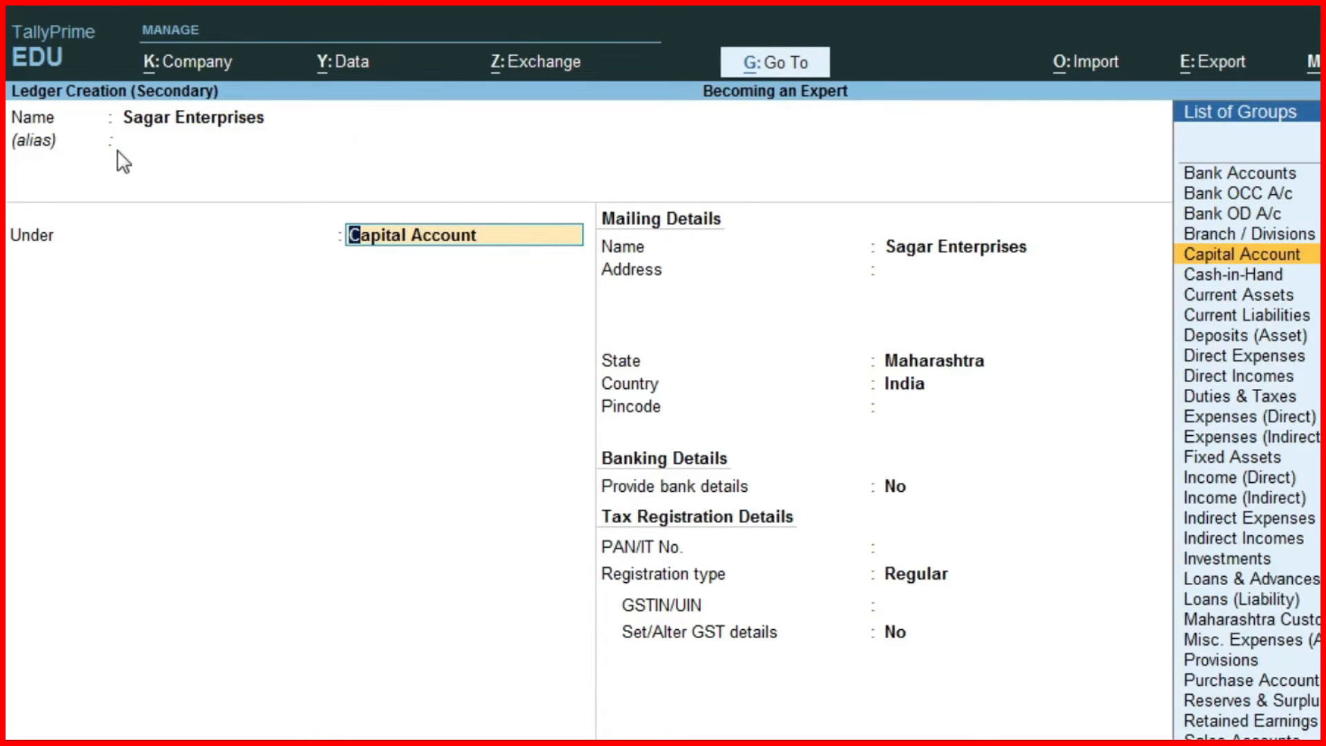
pyautogui.write('Sun')
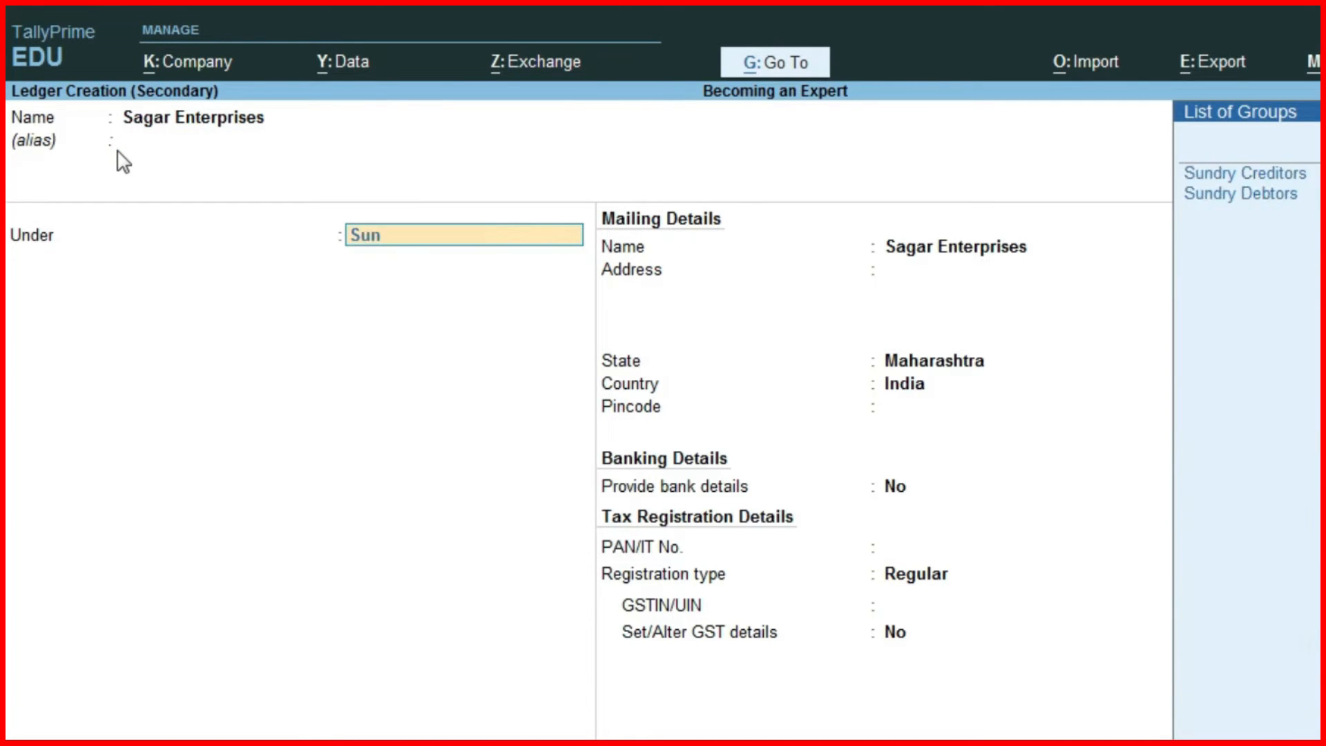
pyautogui.press('Down')
pyautogui.press('Return')
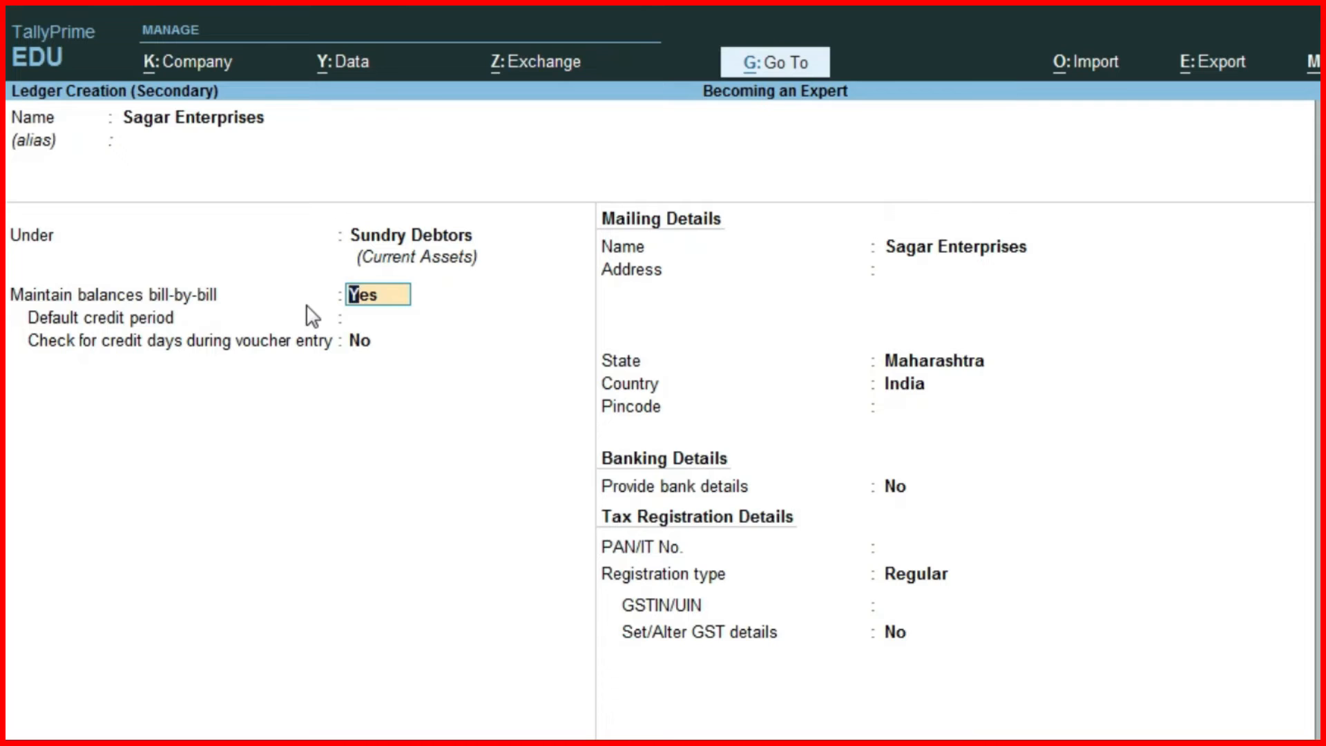
pyautogui.write('n')
pyautogui.press('Return')
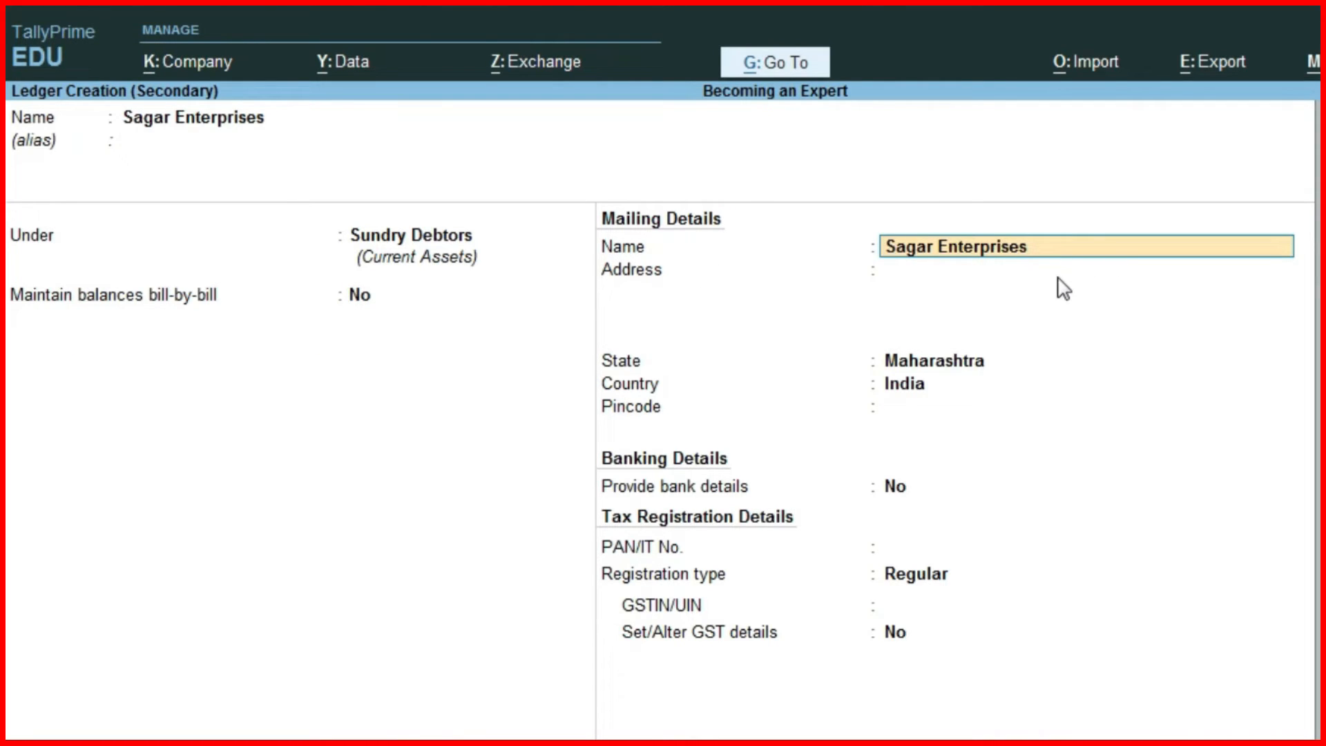
# Keep the mailing name and fill in the first address line with the first part of the address from Excel.
pyautogui.press('Return')
pyautogui.hotkey('alt', 'Tab')
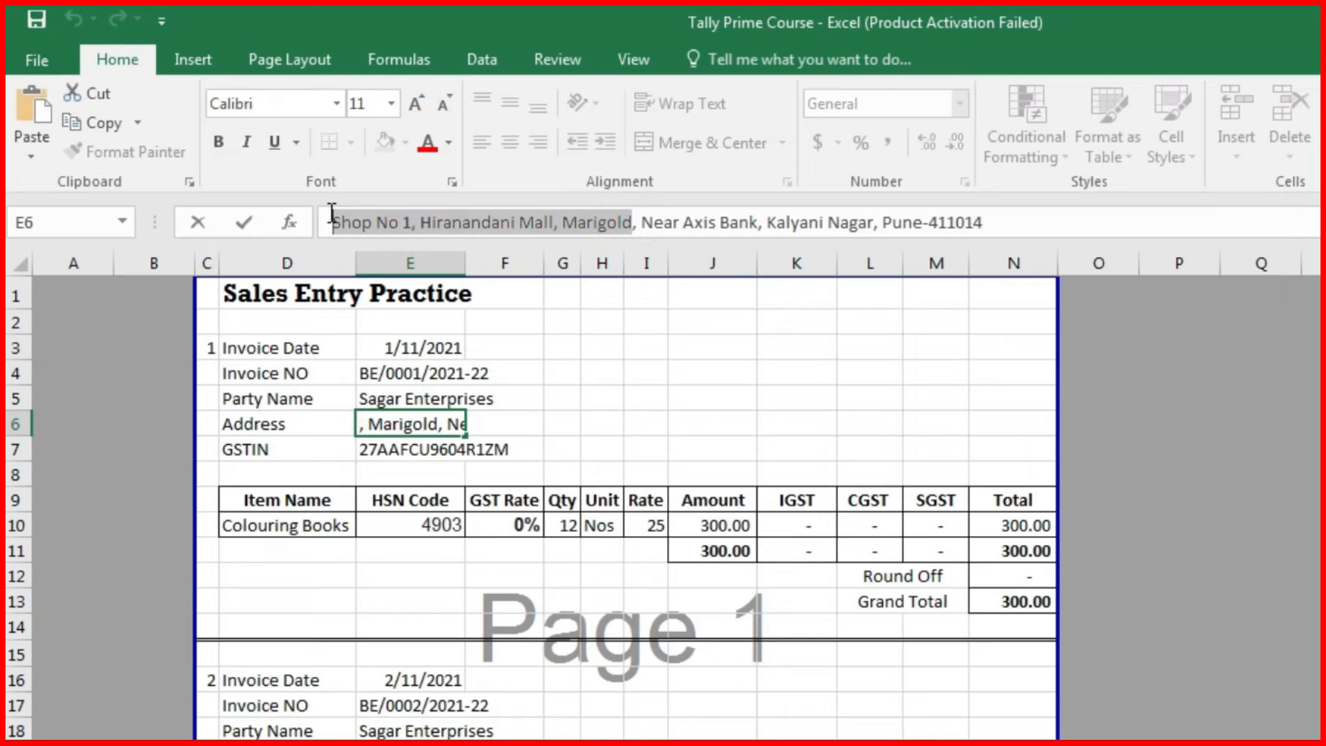
pyautogui.hotkey('alt', 'Tab')
pyautogui.hotkey('ctrl', 'v')
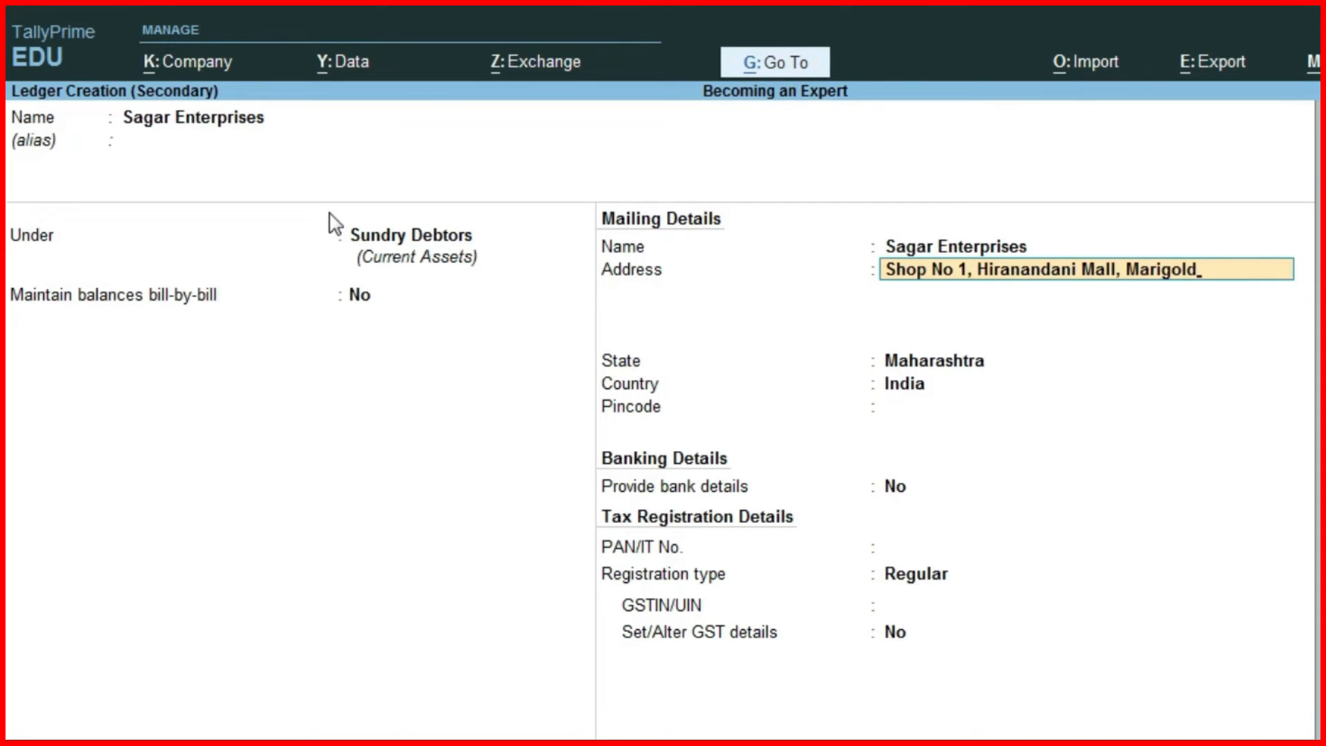
pyautogui.press('Return')
# Copy the next part of the party's address from Excel into the second address line and keep Maharashtra as the state.
pyautogui.hotkey('alt', 'Tab')
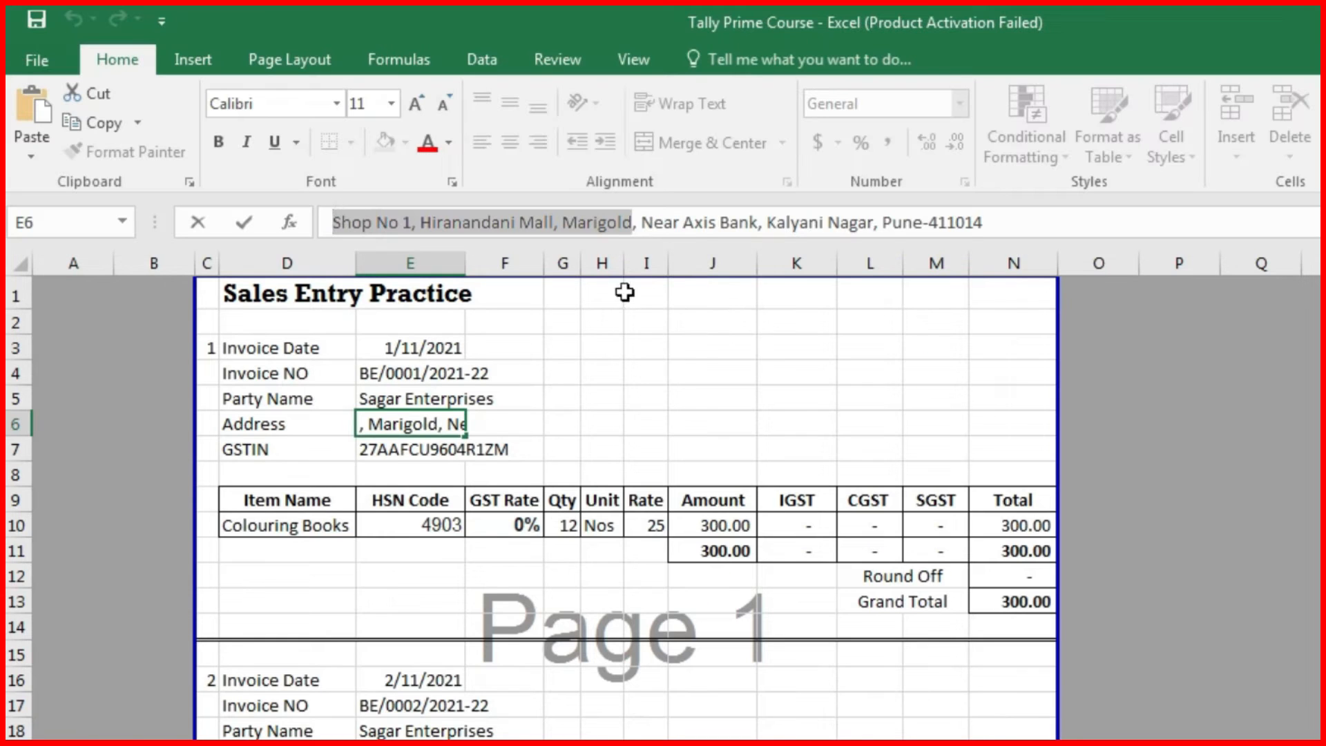
pyautogui.moveTo(641, 222); pyautogui.dragTo(873, 222)
pyautogui.hotkey('ctrl', 'c')
pyautogui.hotkey('alt', 'Tab')
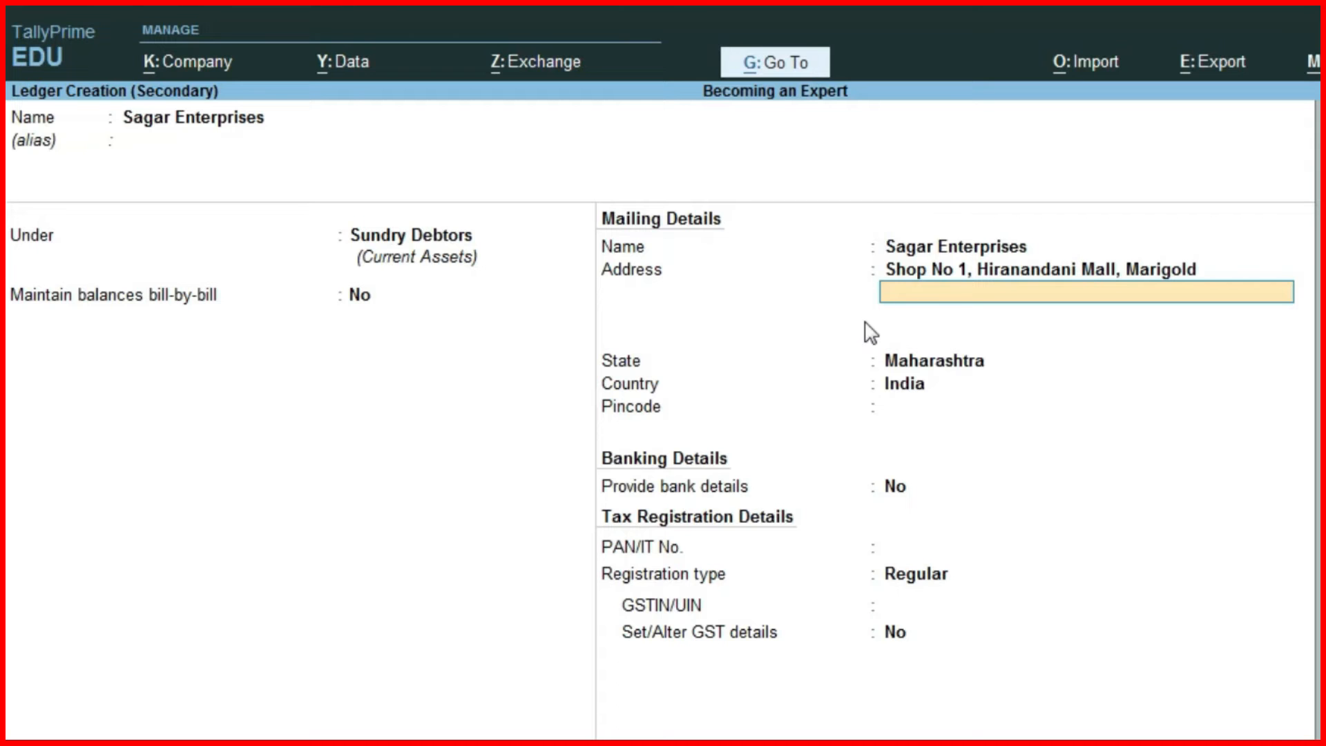
pyautogui.hotkey('ctrl', 'v')
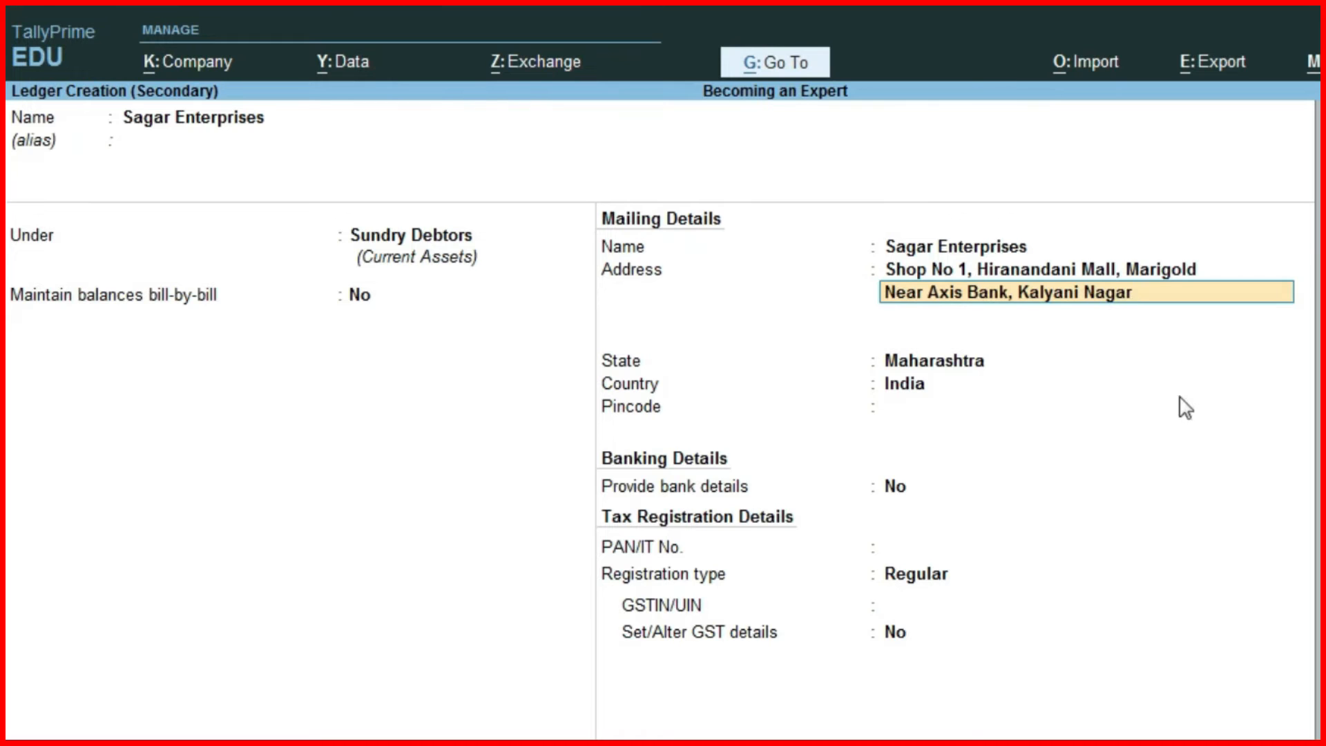
pyautogui.press('Return')
pyautogui.press('Return')
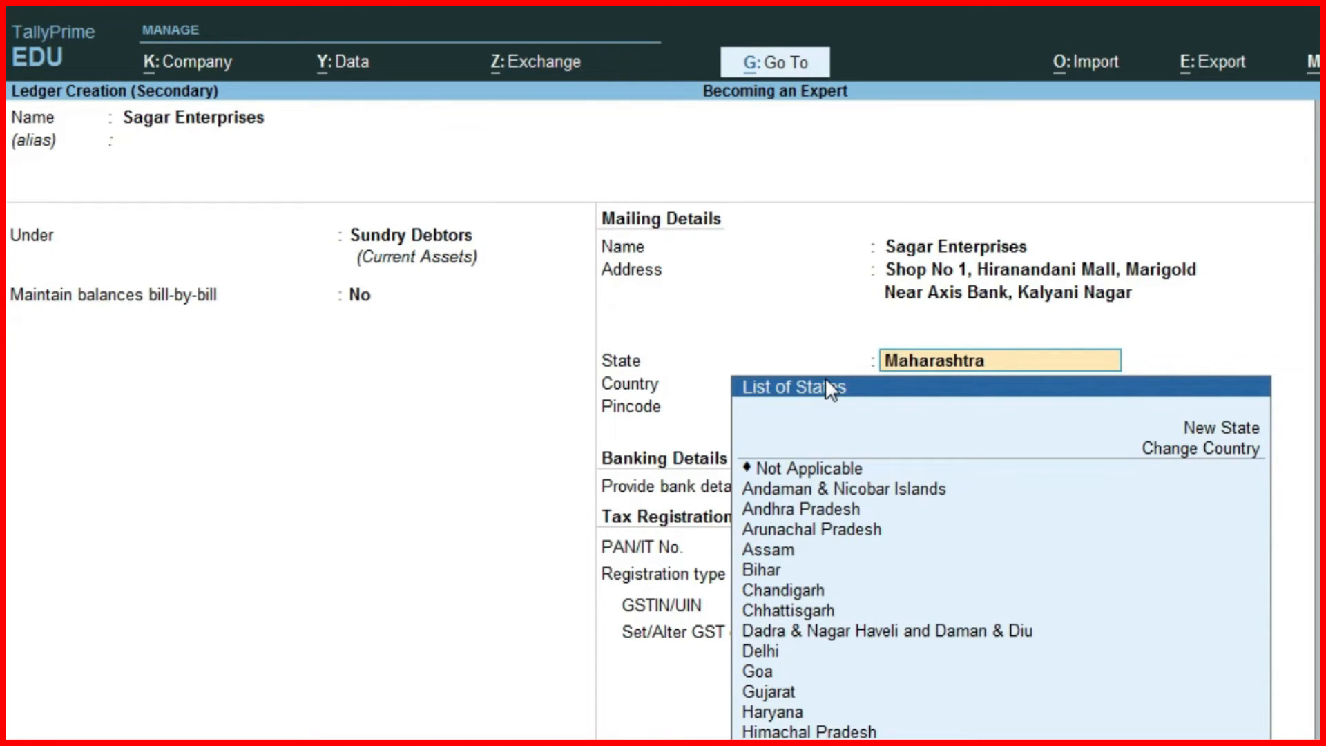
pyautogui.press('Return')
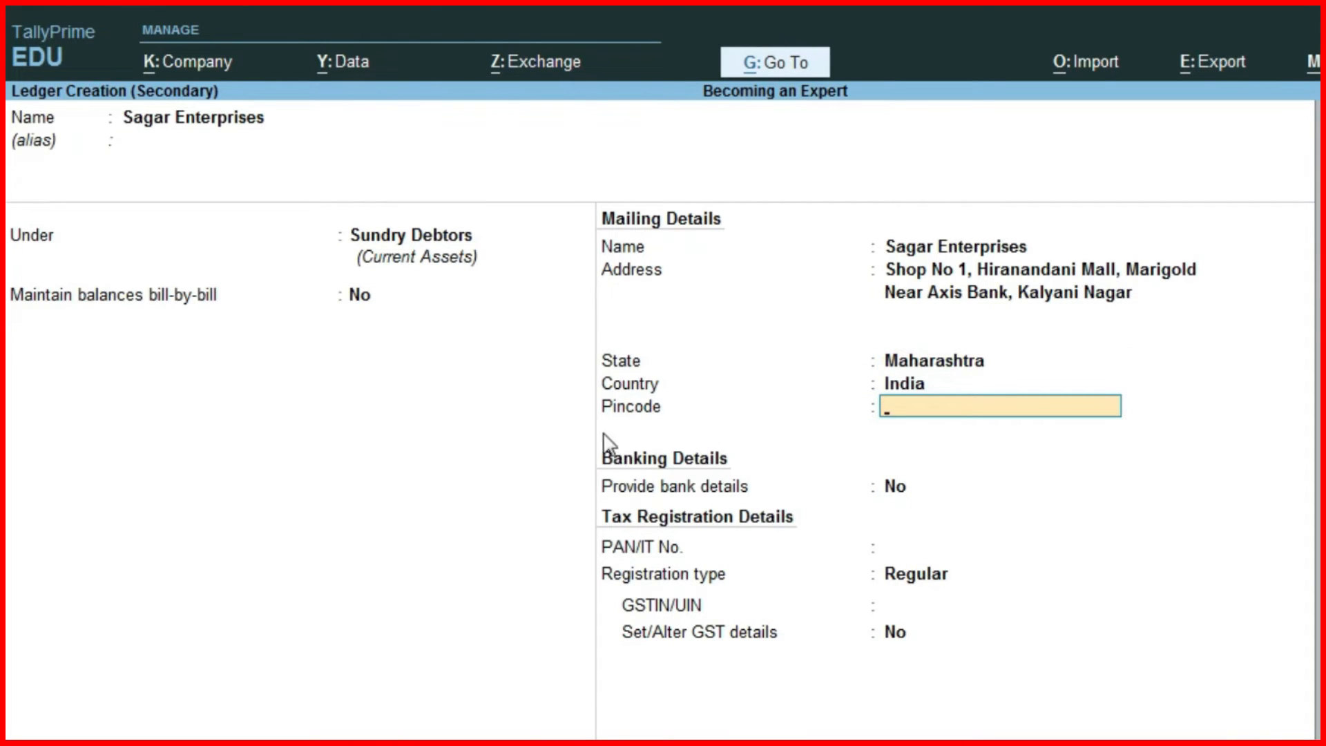
# Enter the party's pincode, keep bank details at No, leave the PAN blank, and move on to the registration type.
pyautogui.write('411')
pyautogui.press('Return')
pyautogui.press('Return')
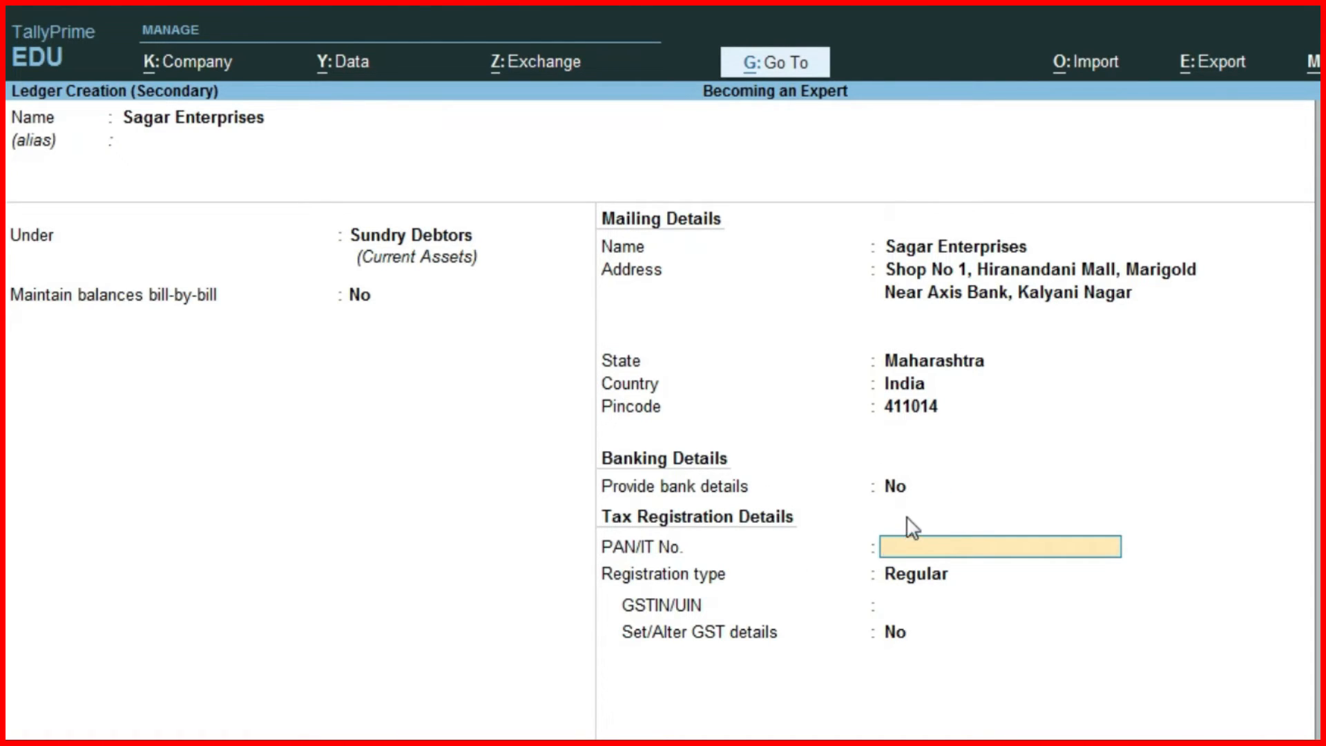
pyautogui.click(932, 582)
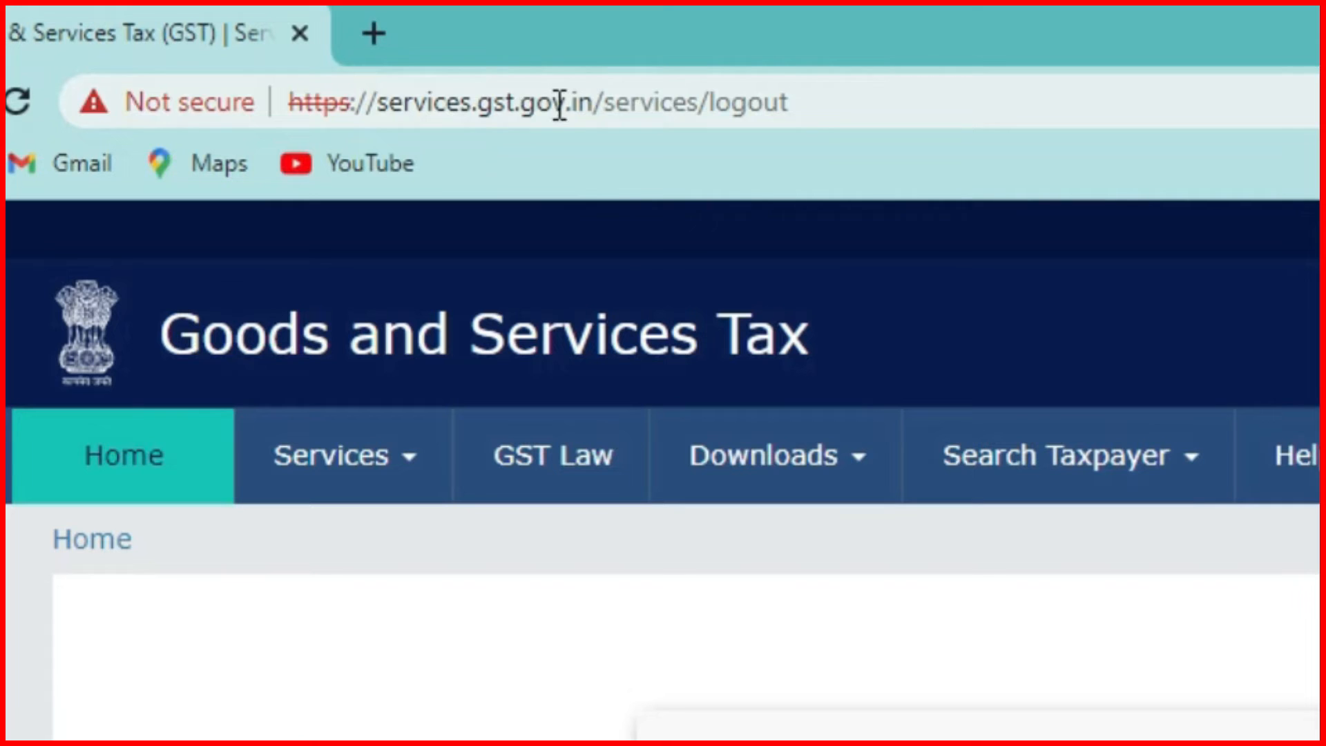
pyautogui.click(555, 102)
pyautogui.write('www.')
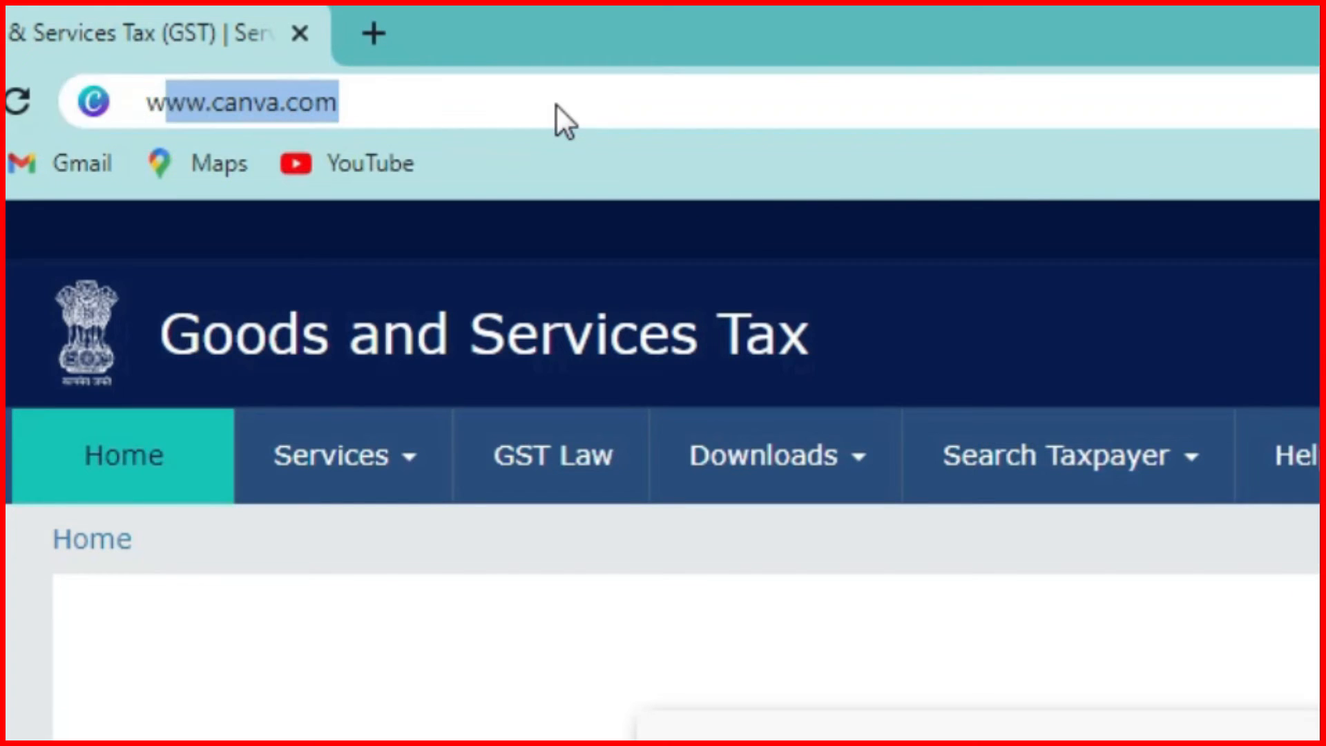
pyautogui.write('gst.gov.in')
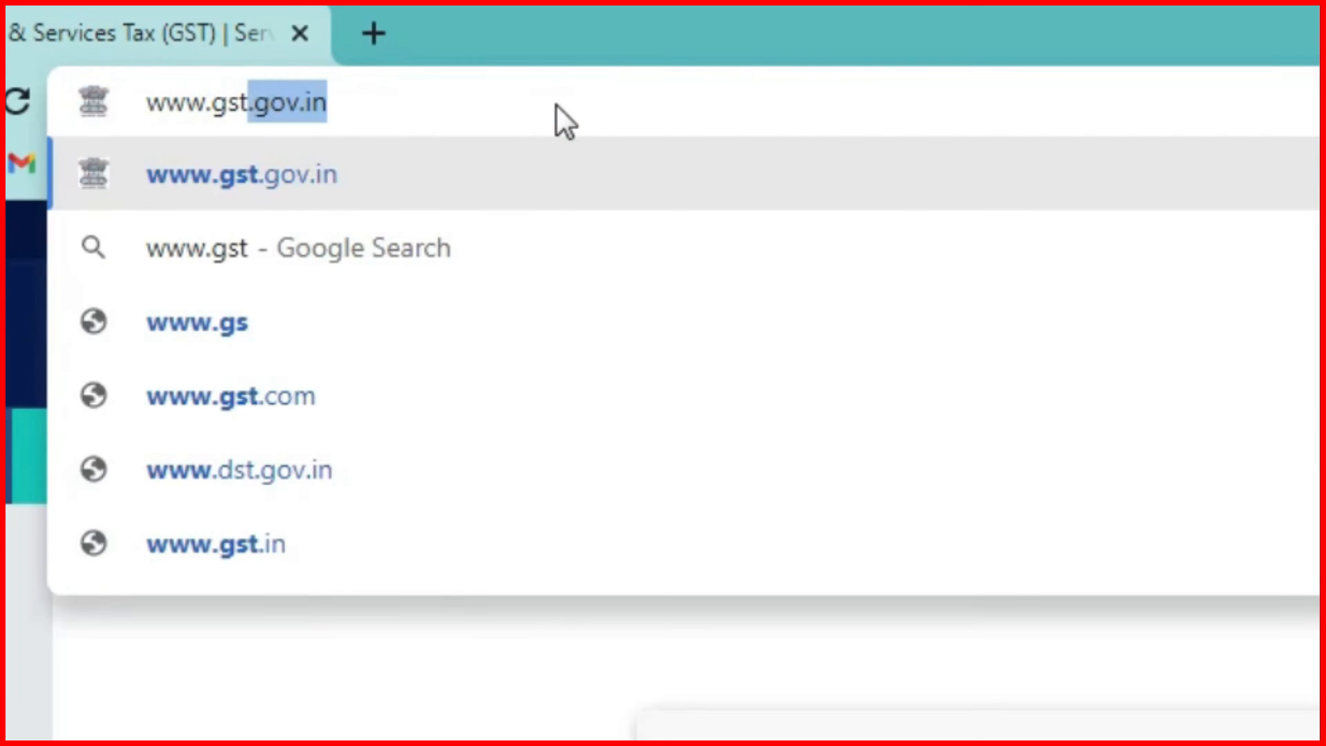
pyautogui.click(234, 192)
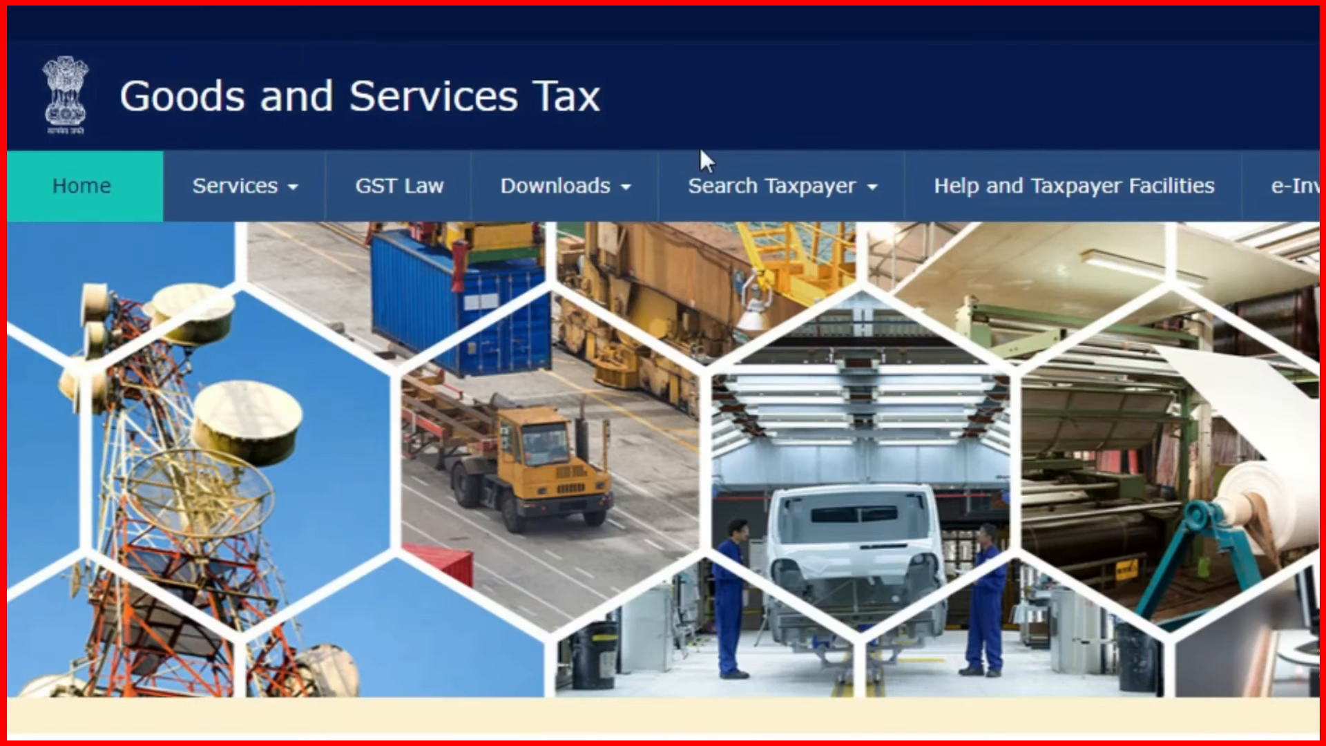
pyautogui.click(828, 193)
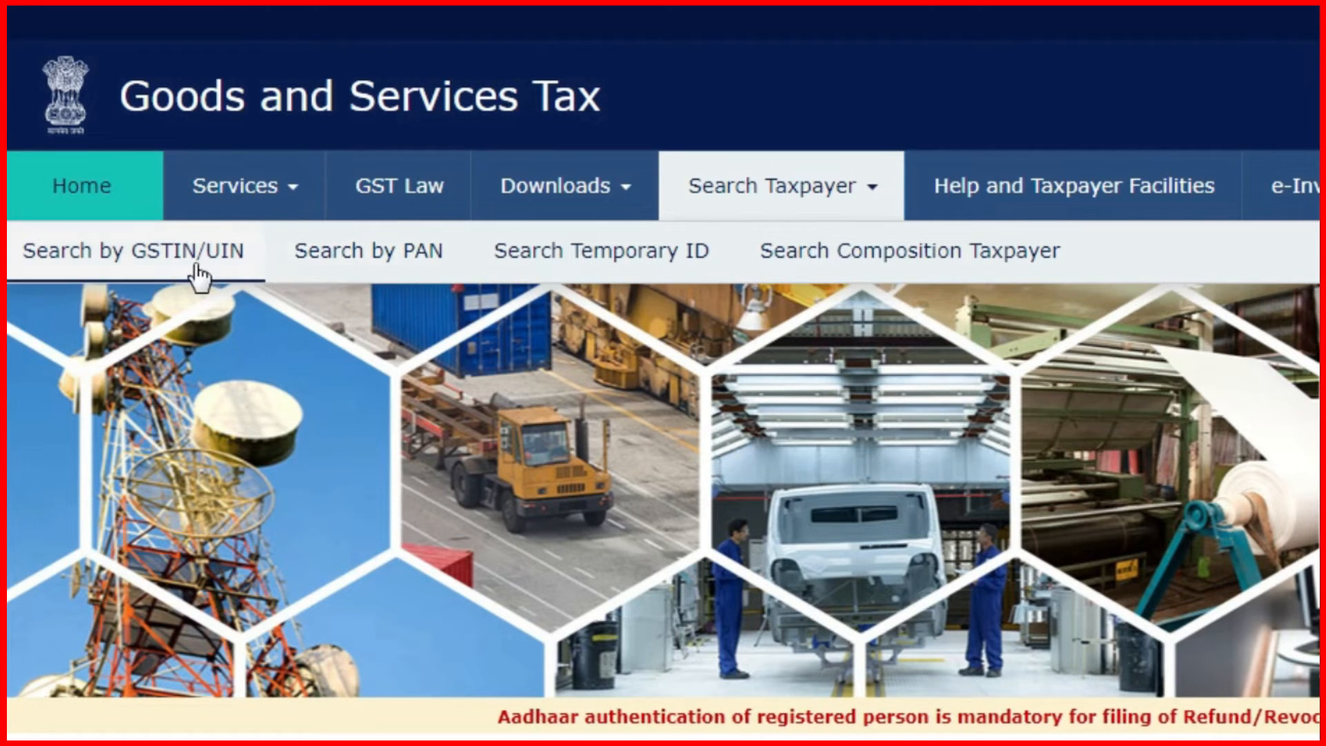
pyautogui.click(169, 271)
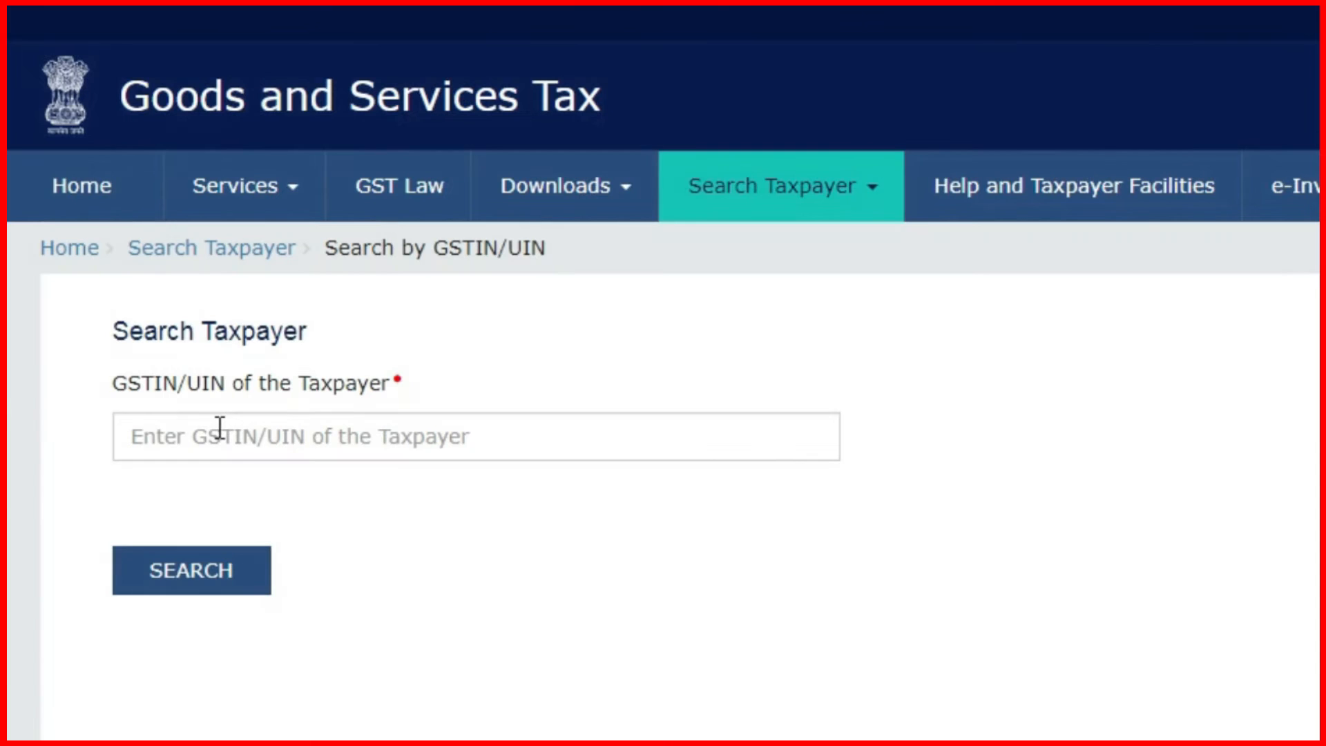
# Search for the taxpayer with the copied GSTIN and the captcha characters, and look through the registration details.
pyautogui.click(220, 426)
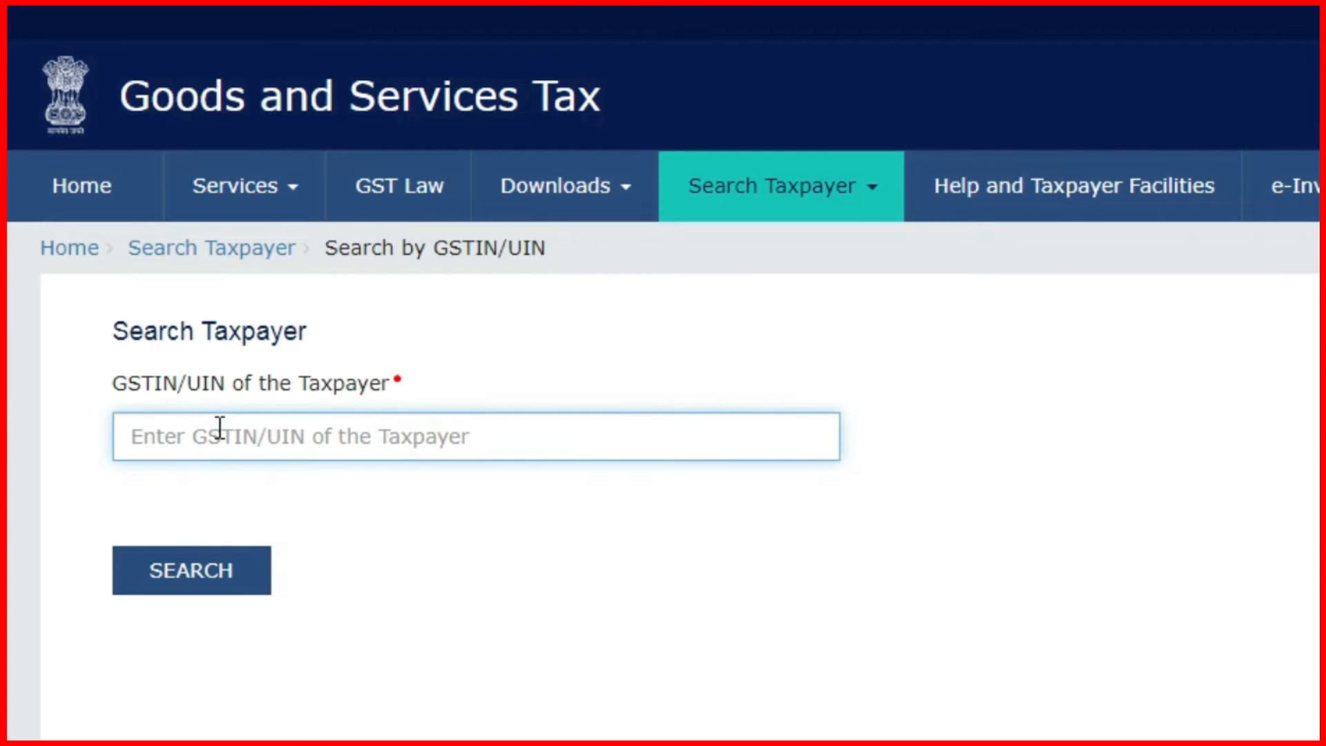
pyautogui.hotkey('ctrl', 'v')
pyautogui.click(162, 532)
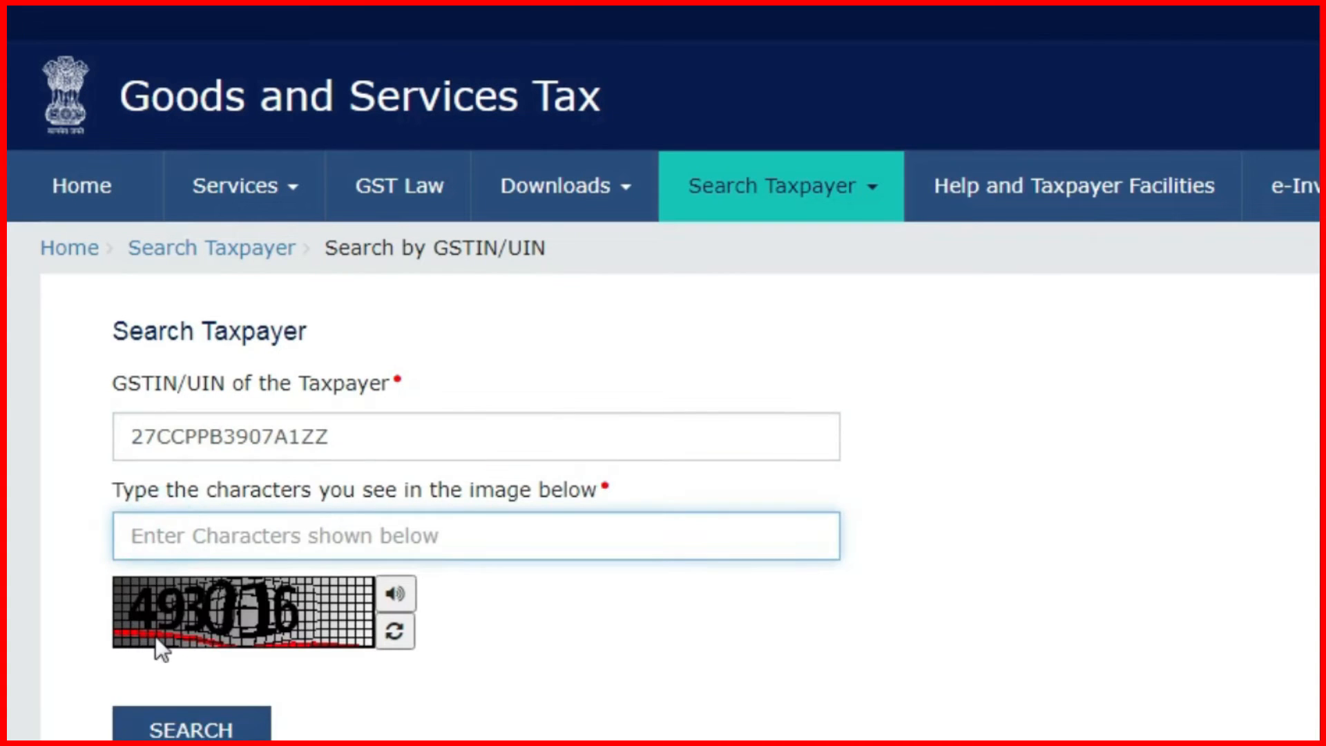
pyautogui.write('493016')
pyautogui.click(205, 734)
pyautogui.scroll(-5, 663, 415)
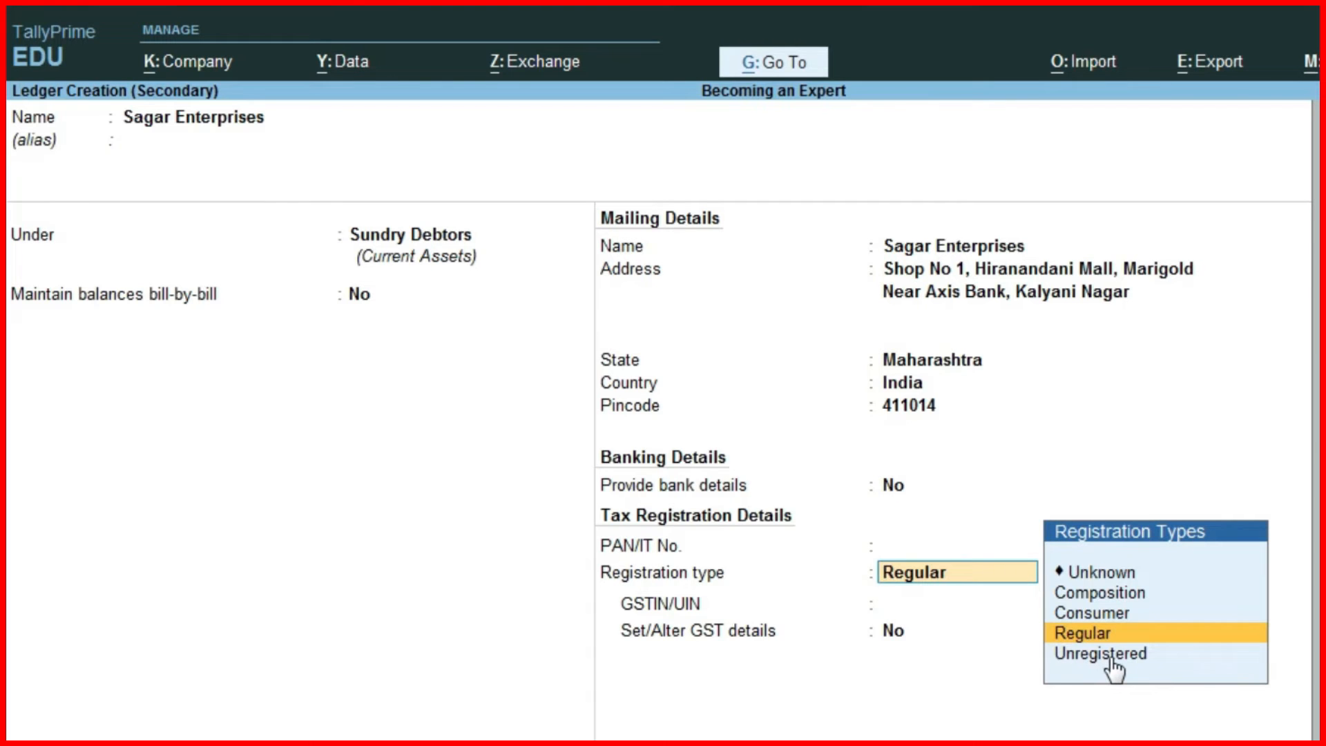
# Keep the registration type Regular, copy the party's GSTIN from cell E7 in Excel into the ledger's GSTIN/UIN, and save the ledger.
pyautogui.press('Return')
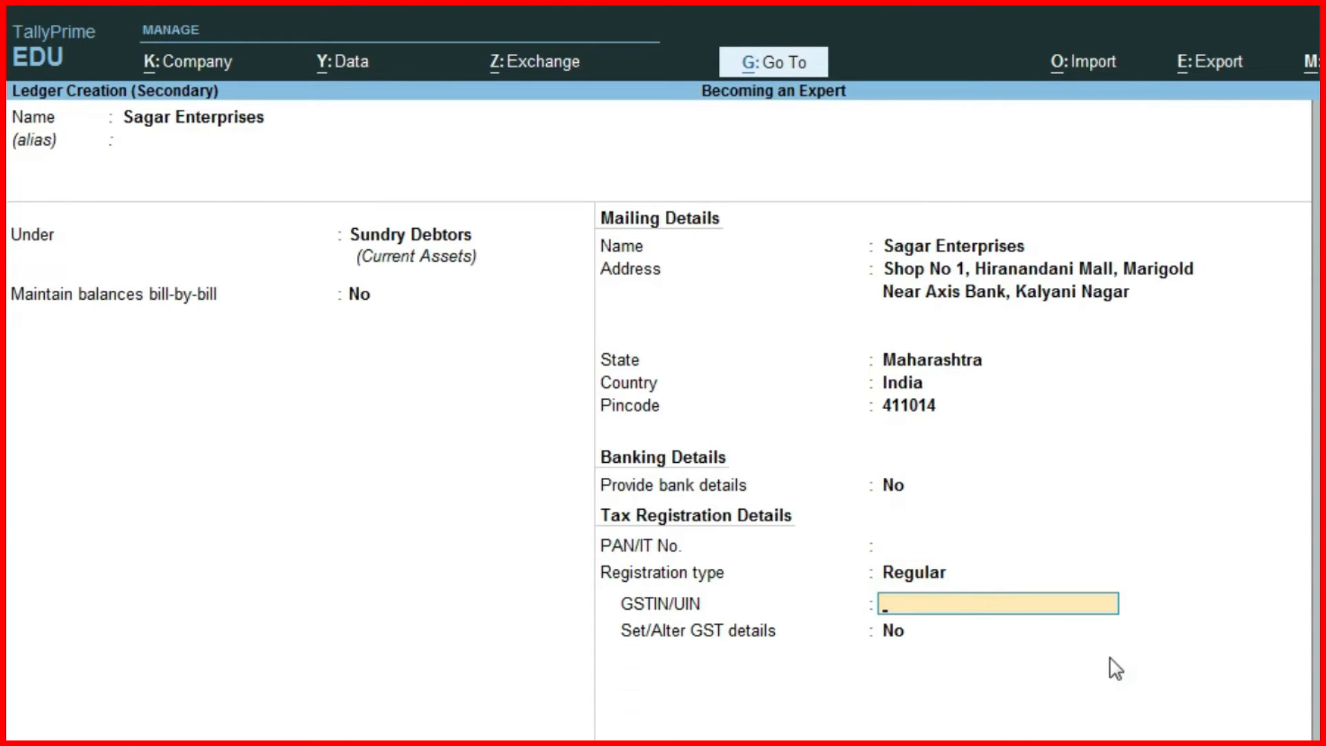
pyautogui.hotkey('alt', 'Tab')
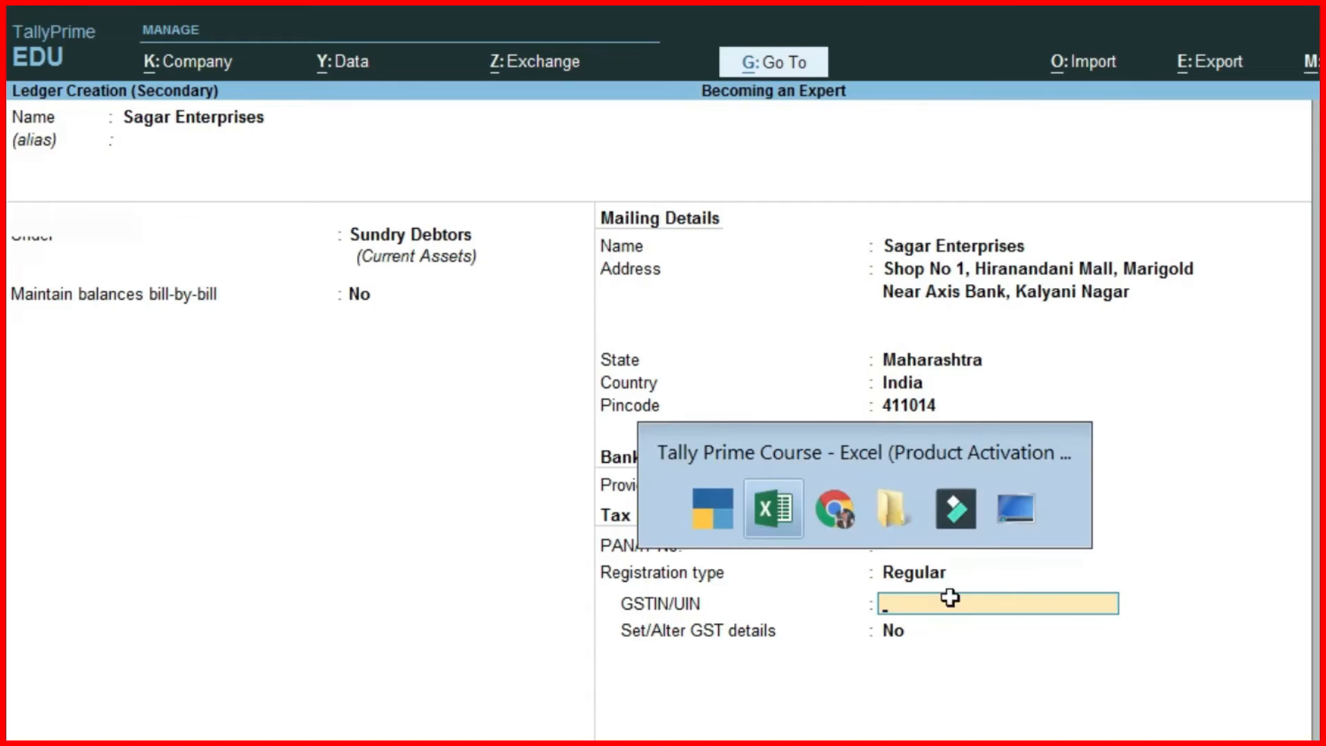
pyautogui.click(416, 449)
pyautogui.hotkey('ctrl', 'c')
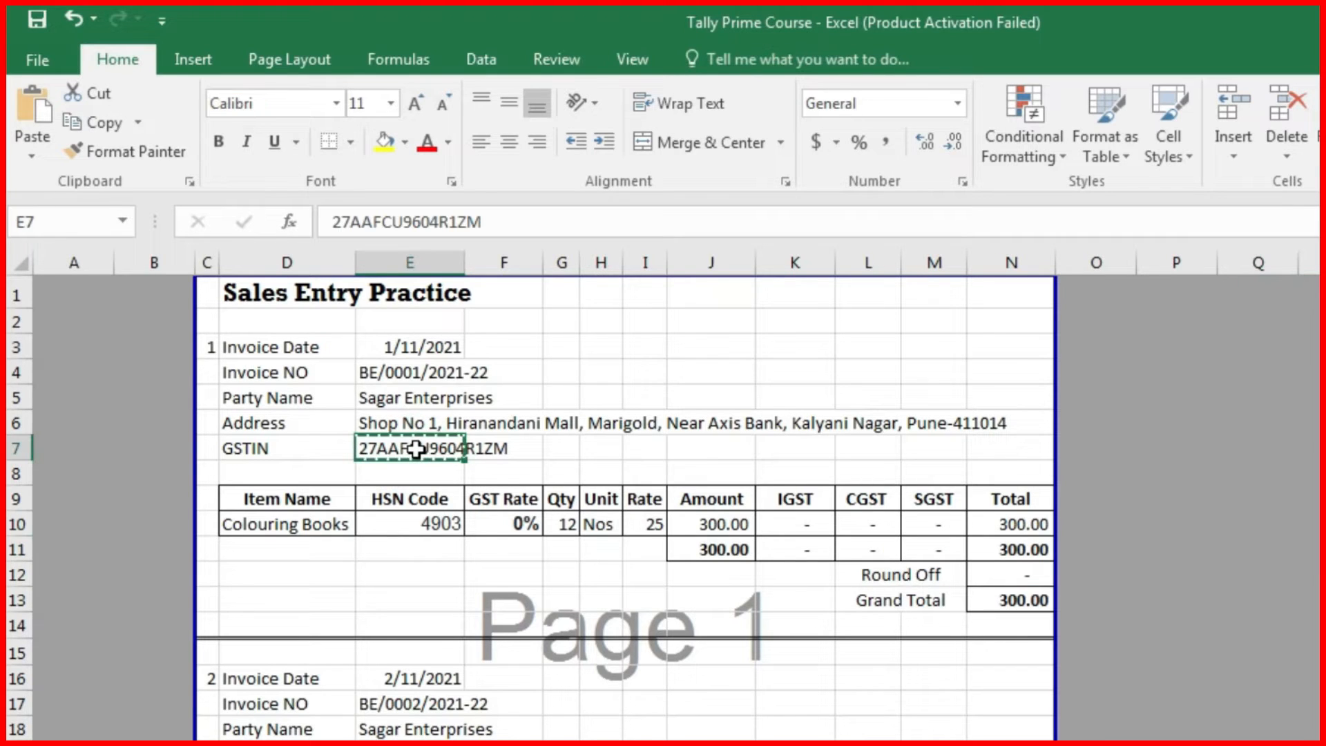
pyautogui.hotkey('alt', 'Tab')
pyautogui.hotkey('ctrl', 'v')
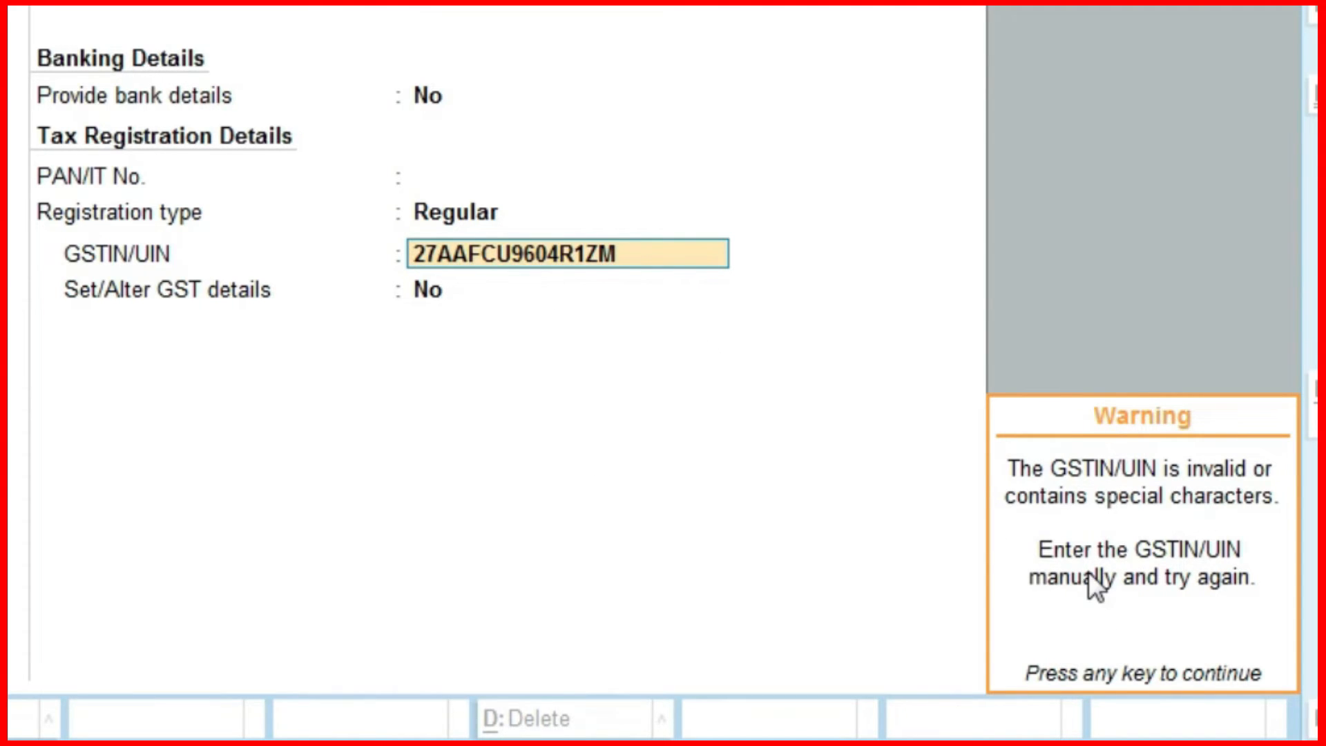
pyautogui.press('Return')
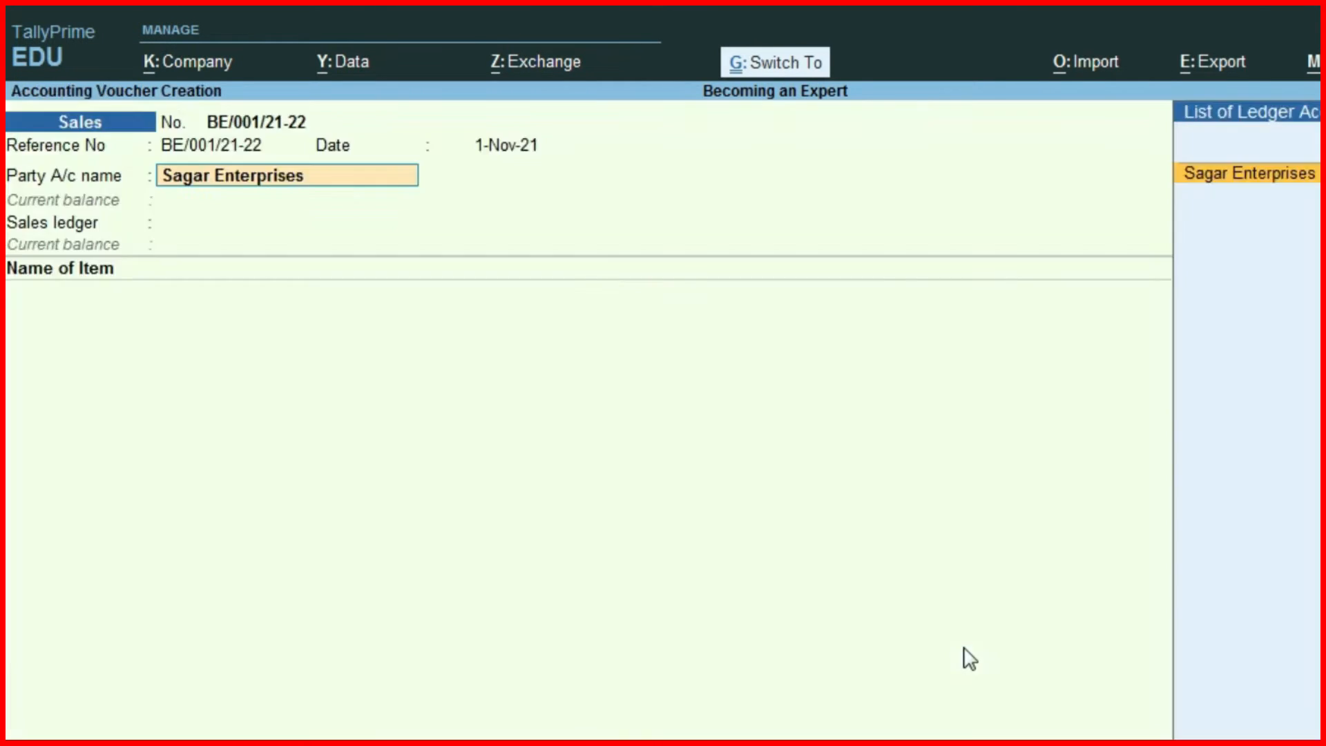
# Set Sagar Enterprises as the voucher's party account, accepting blank dispatch details and the default party details.
pyautogui.press('Return')
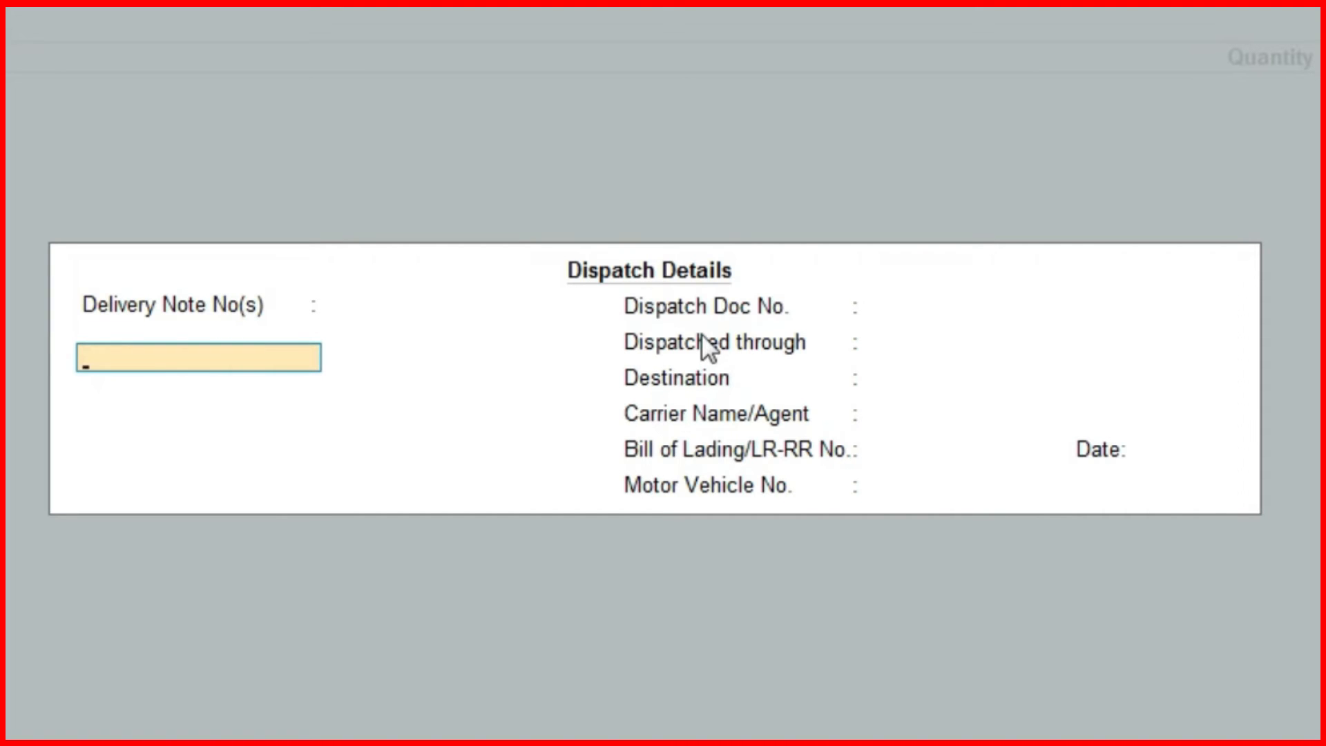
pyautogui.hotkey('ctrl', 'a')
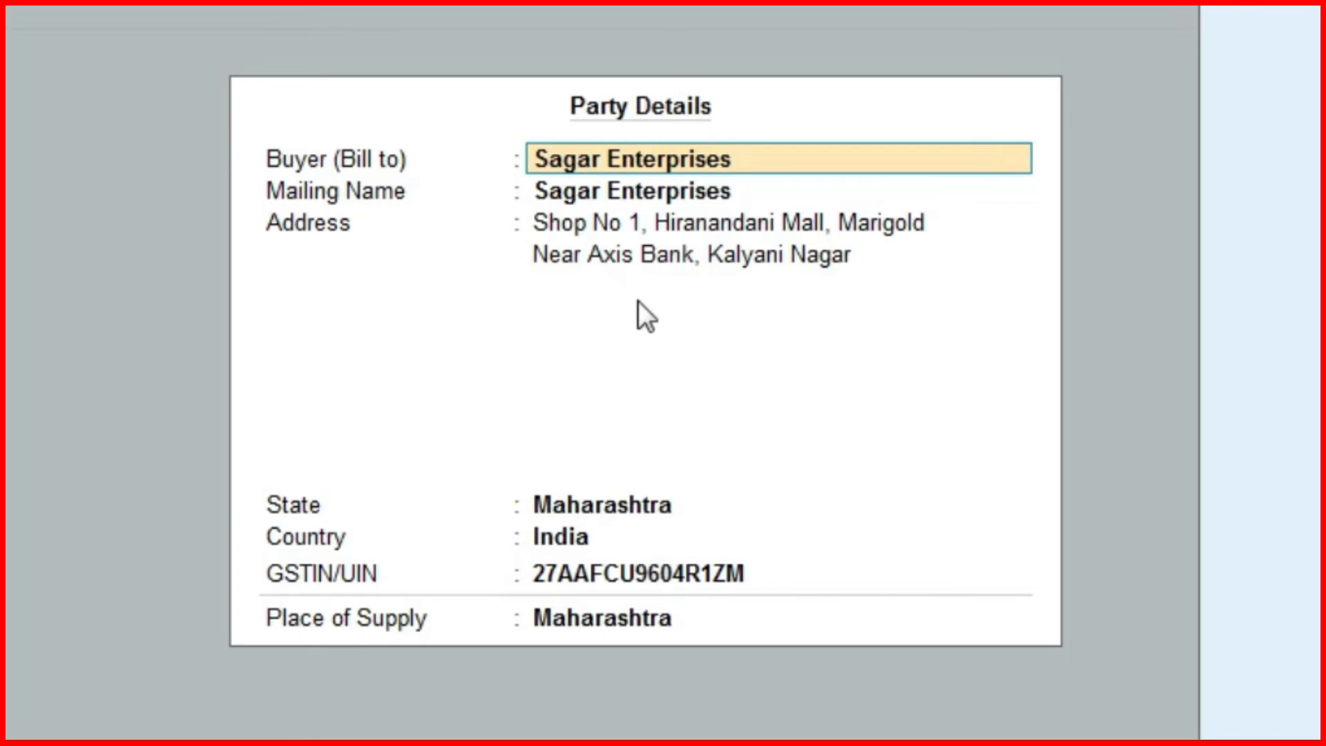
pyautogui.hotkey('ctrl', 'a')
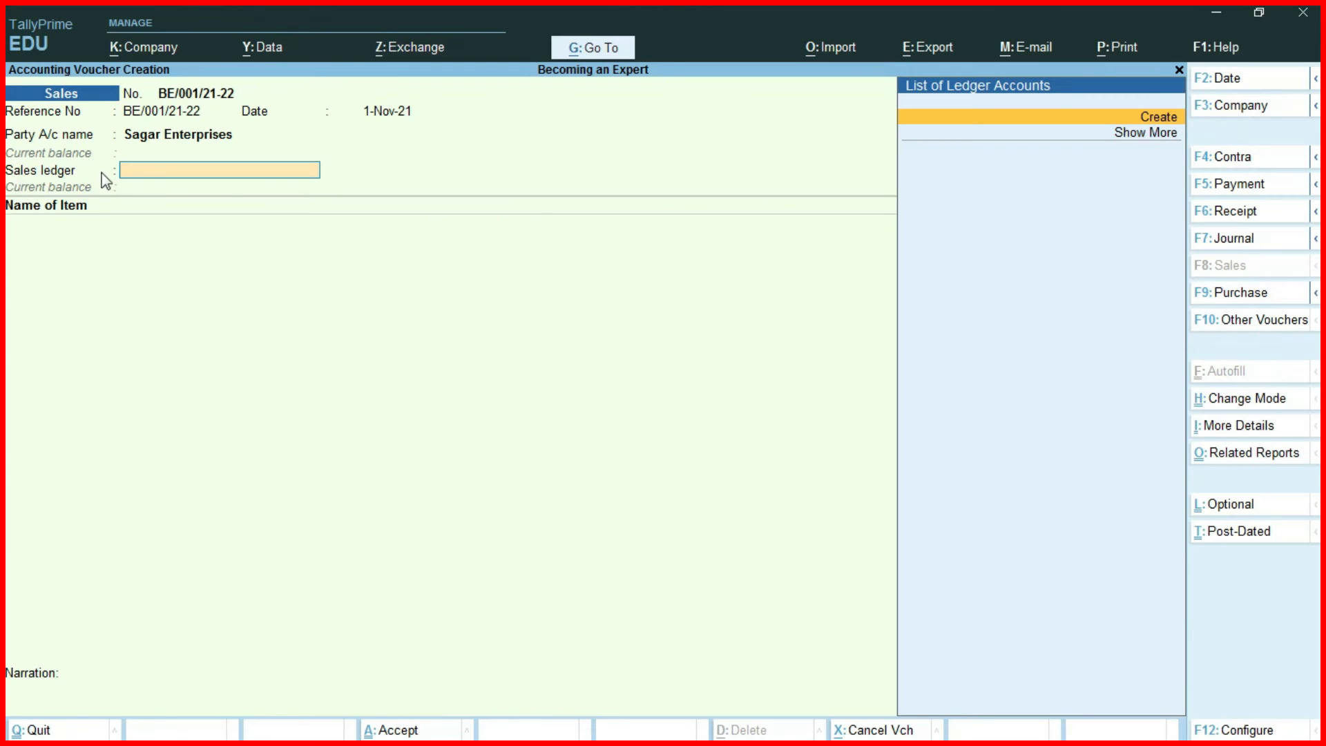
# Create a new ledger named Sales GST from the voucher's sales ledger field and place it under Sales Accounts.
pyautogui.hotkey('alt', 'c')
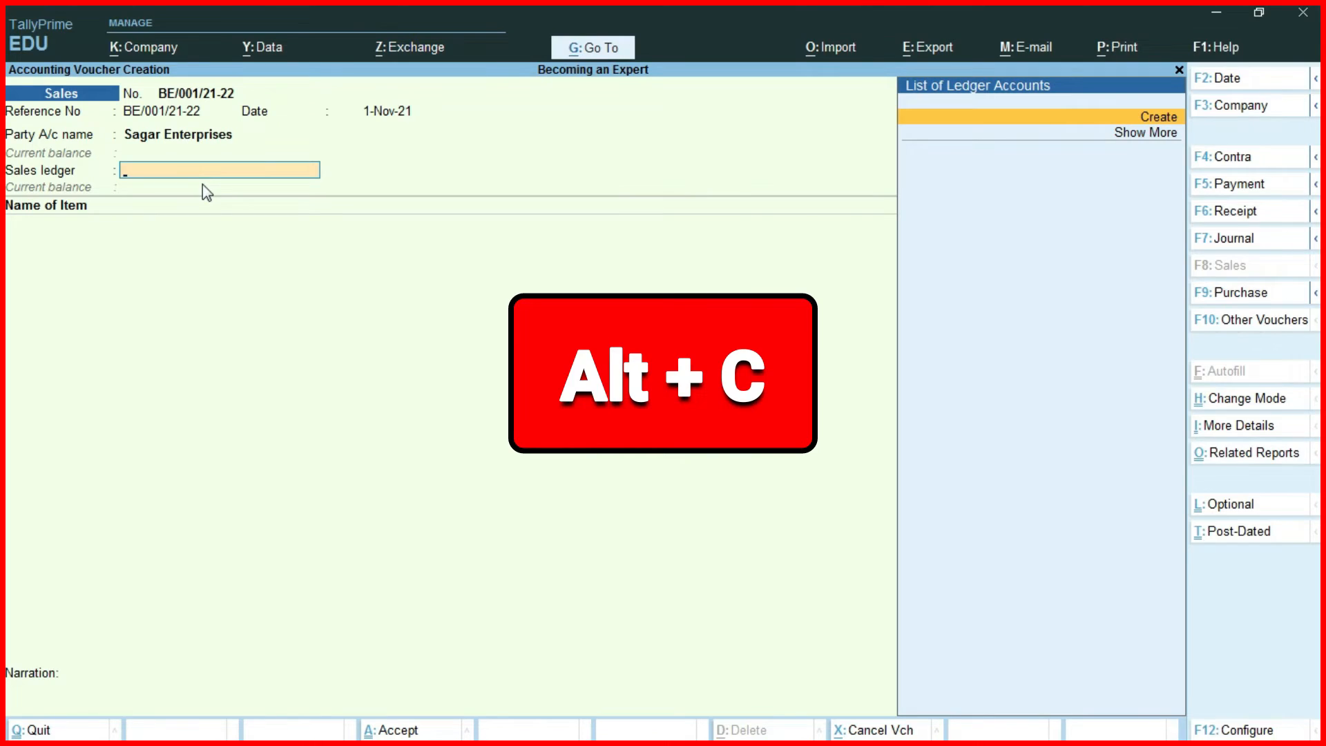
pyautogui.hotkey('alt', 'c')
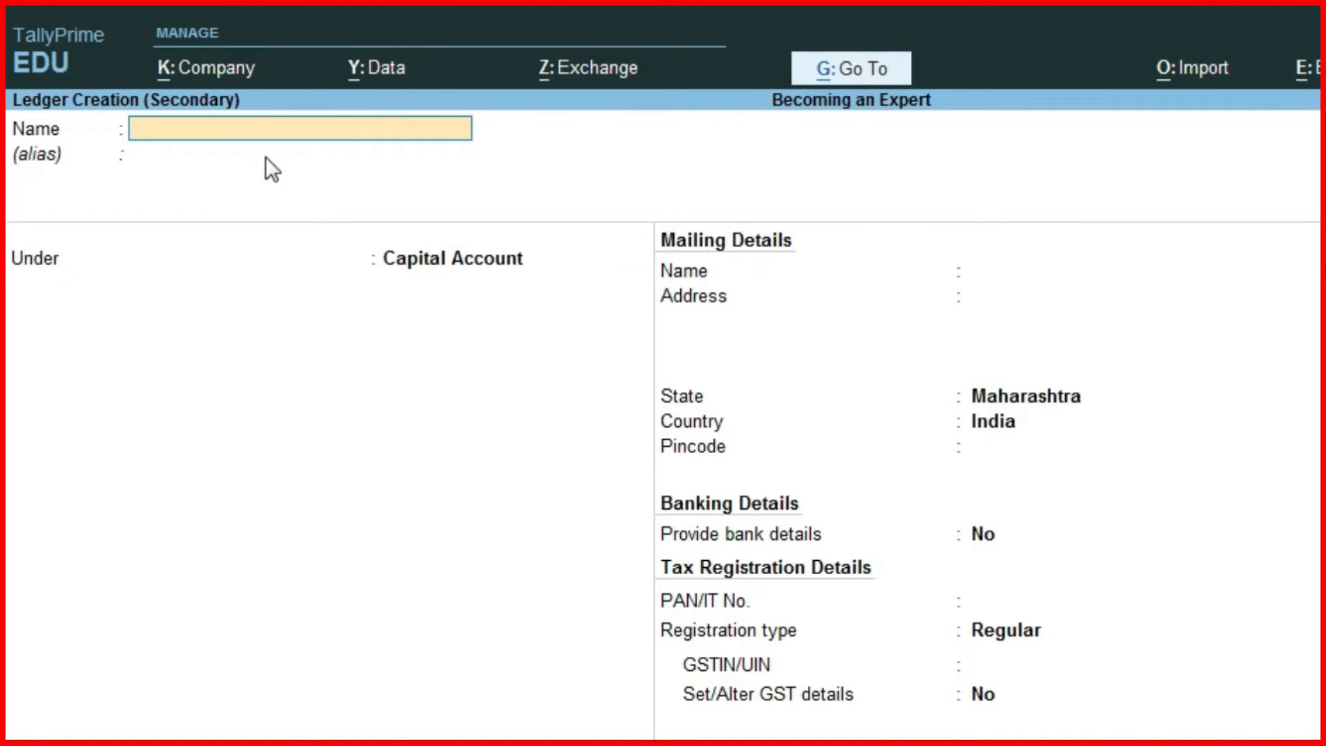
pyautogui.write('Sales GST')
pyautogui.press('Return')
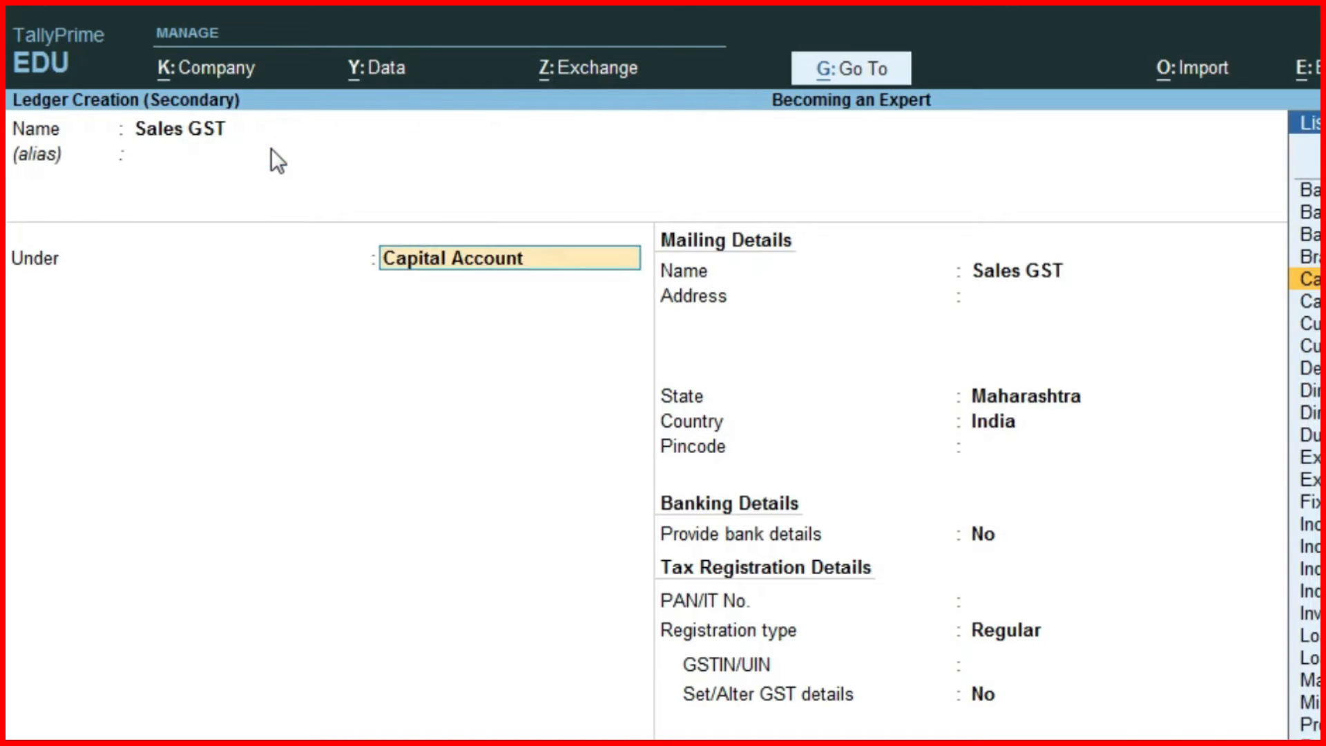
pyautogui.write('Sales')
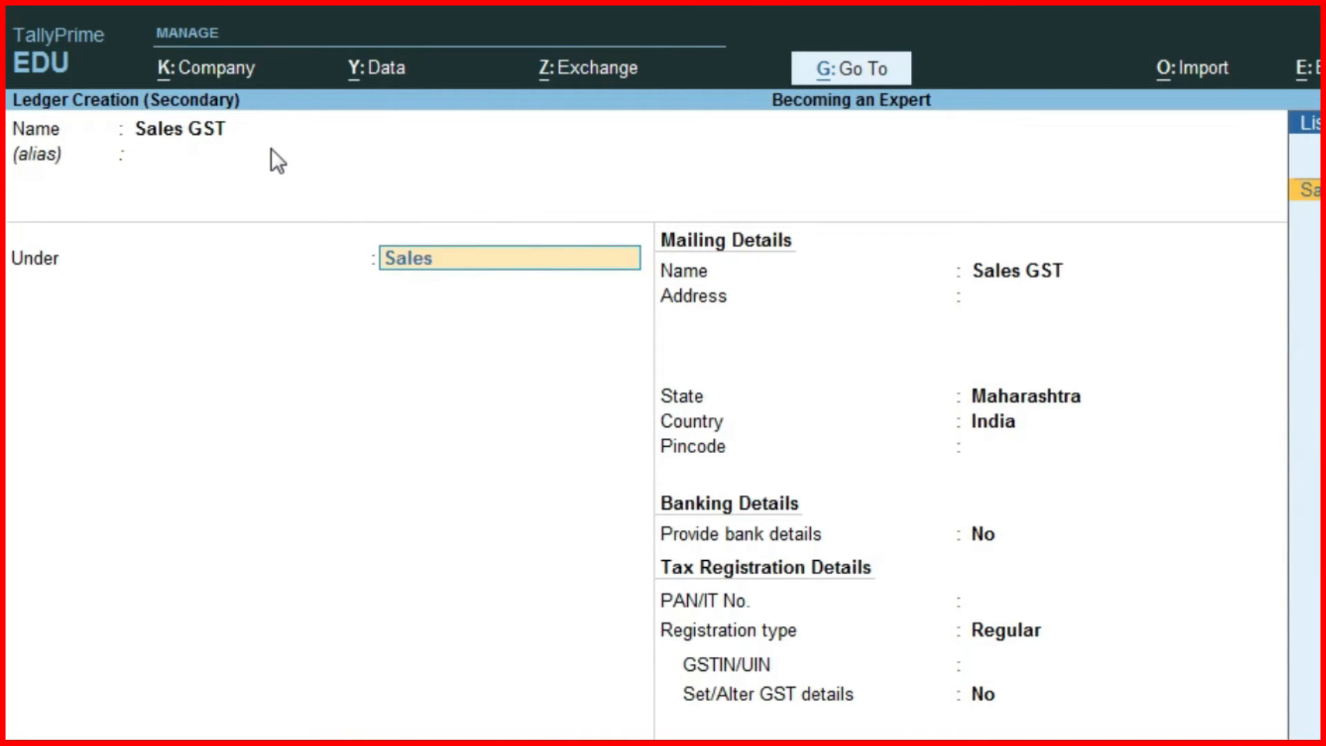
pyautogui.press('Return')
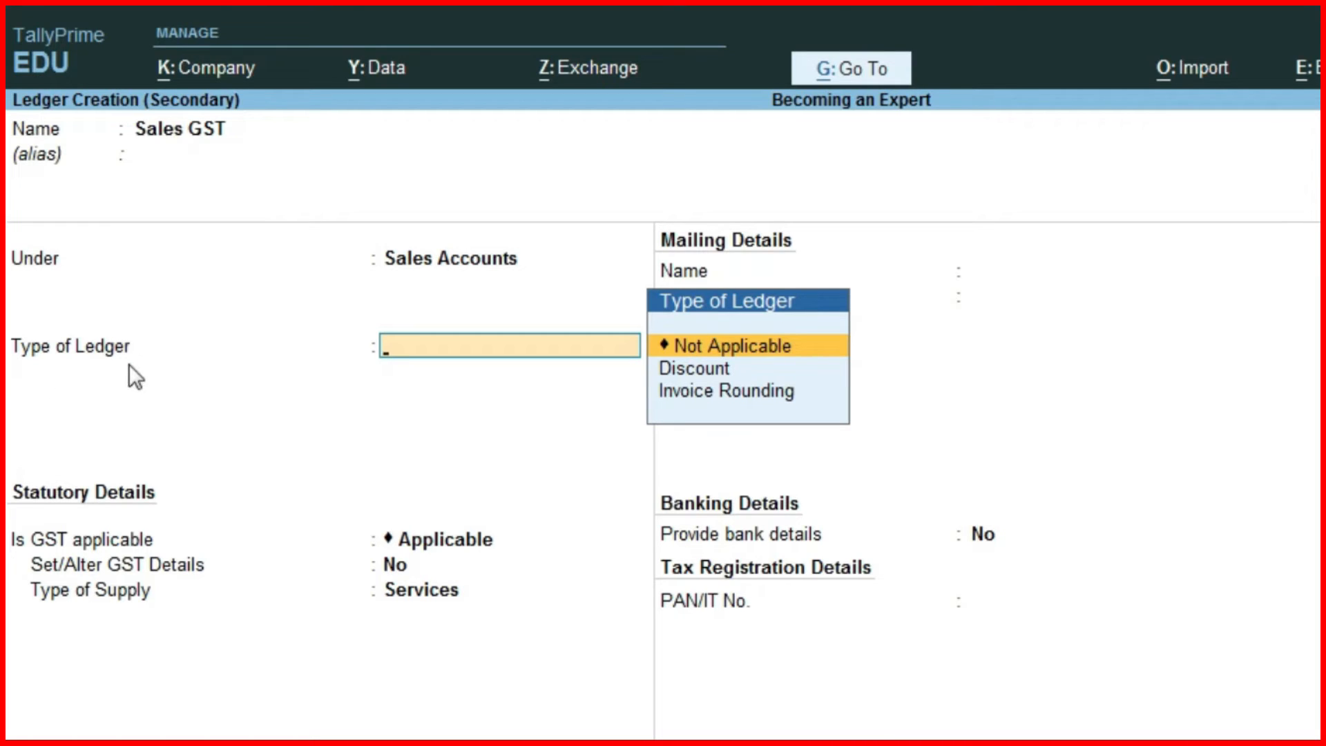
# Keep the ledger type Not Applicable, GST Applicable and Set/Alter GST Details No, set the type of supply to Goods, and save the ledger.
pyautogui.press('Return')
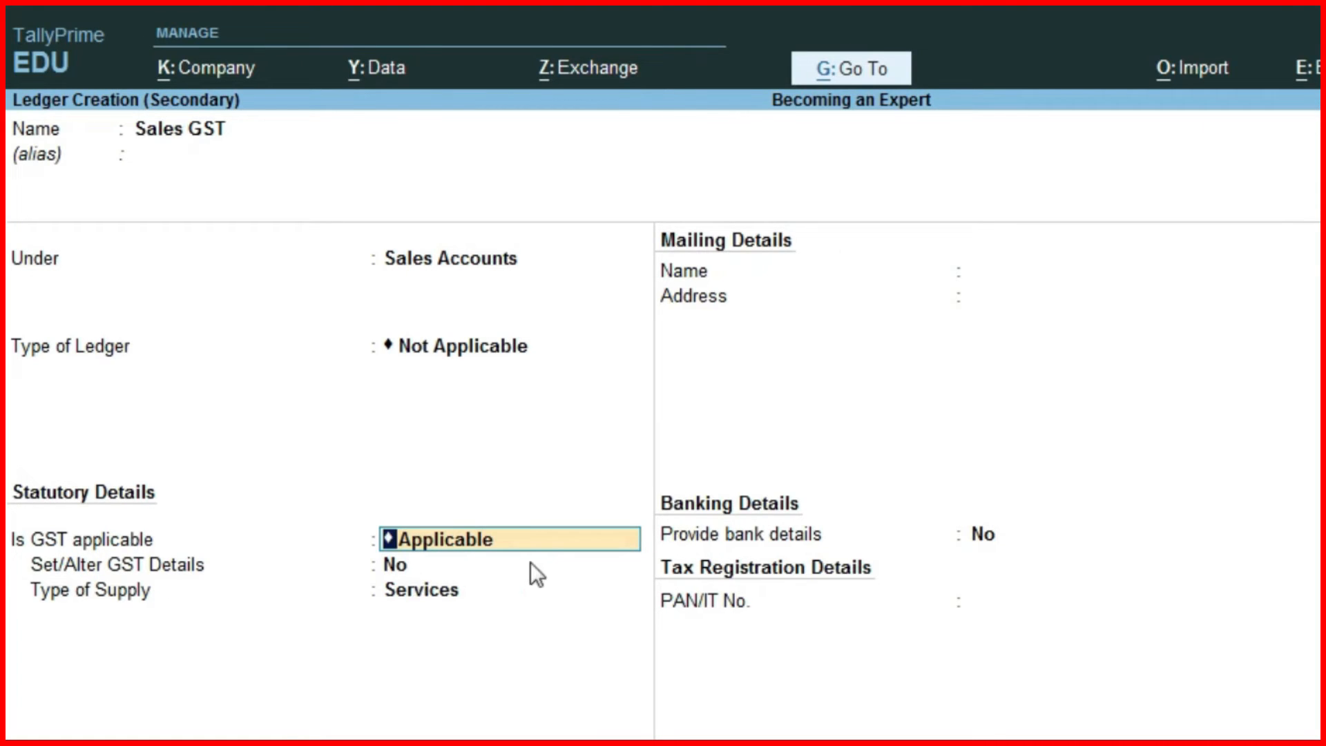
pyautogui.press('Return')
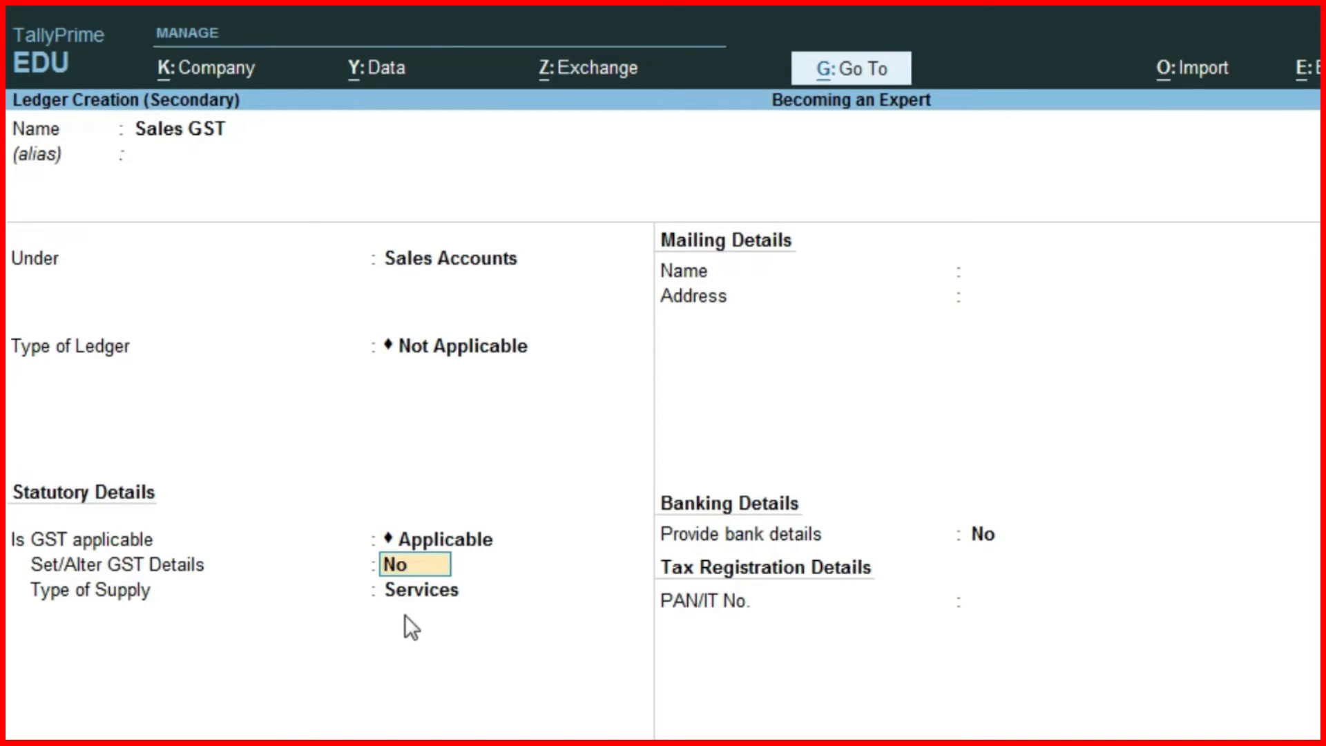
pyautogui.press('Return')
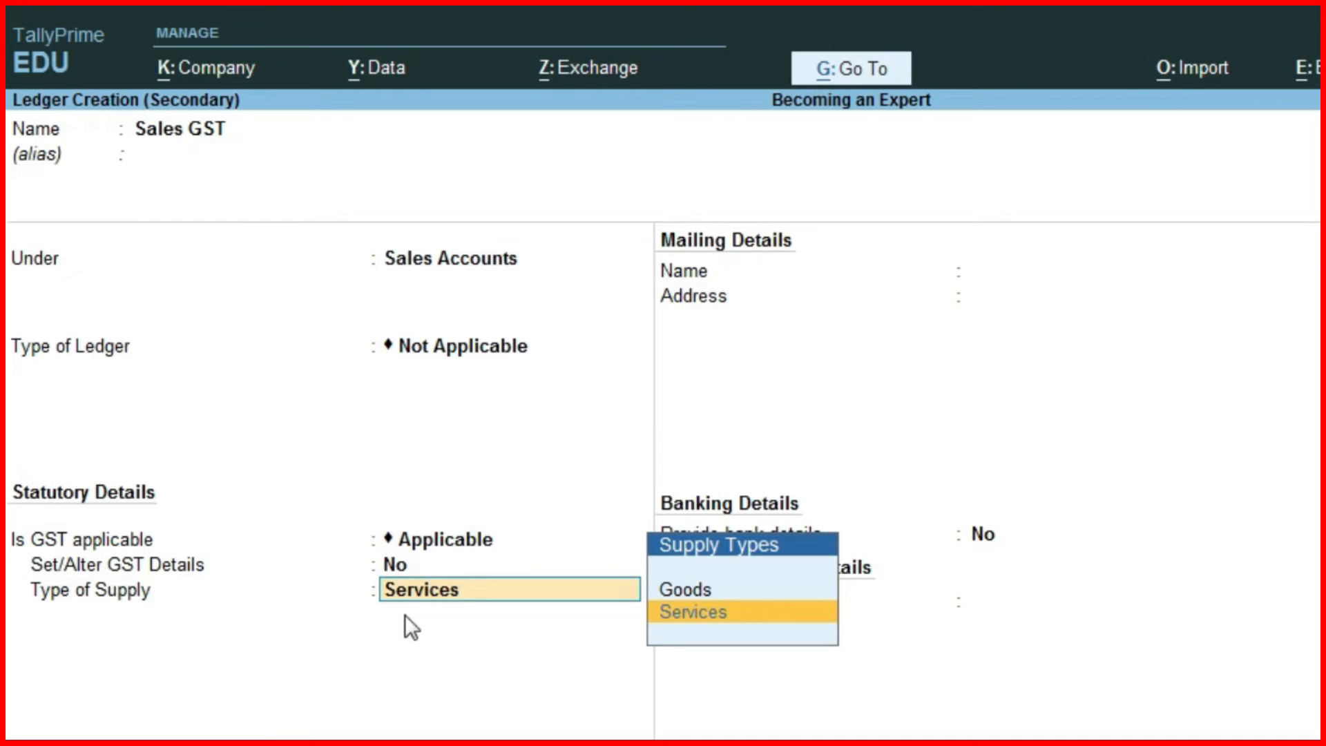
pyautogui.press('Up')
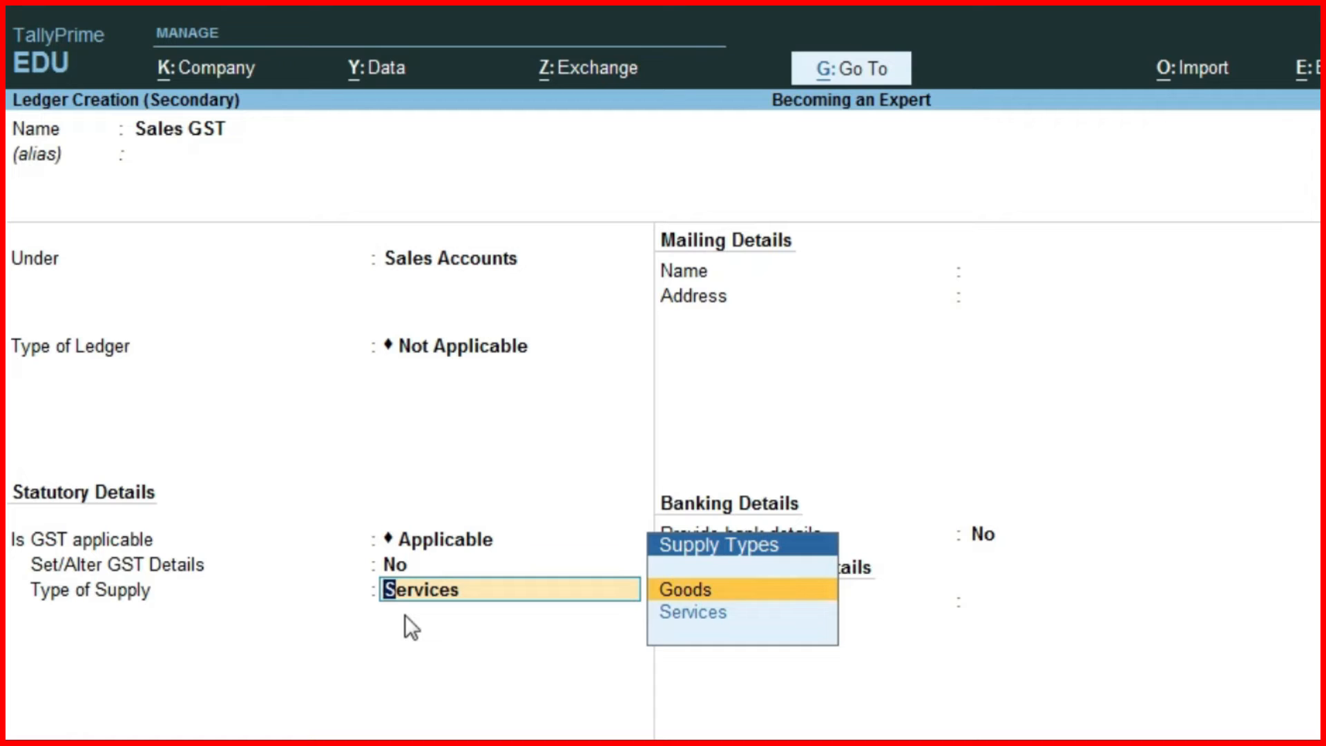
pyautogui.press('Return')
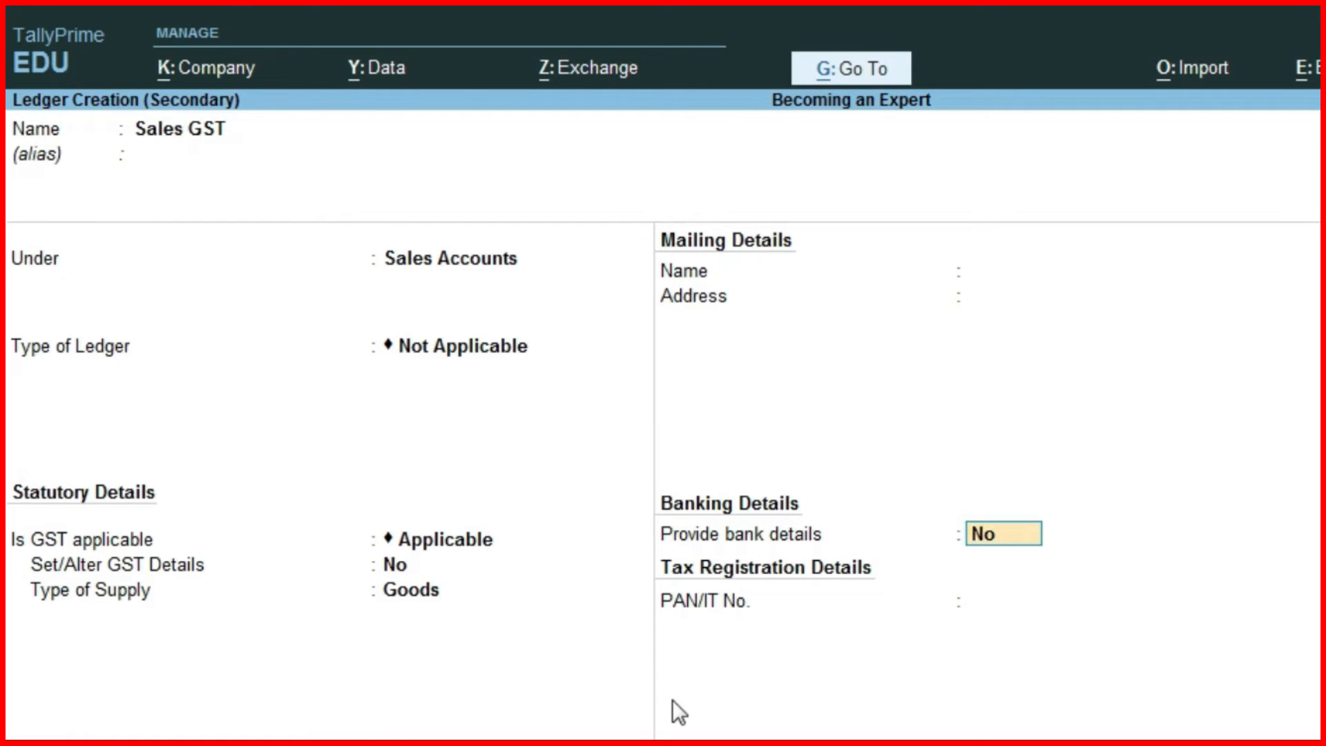
pyautogui.hotkey('ctrl', 'a')
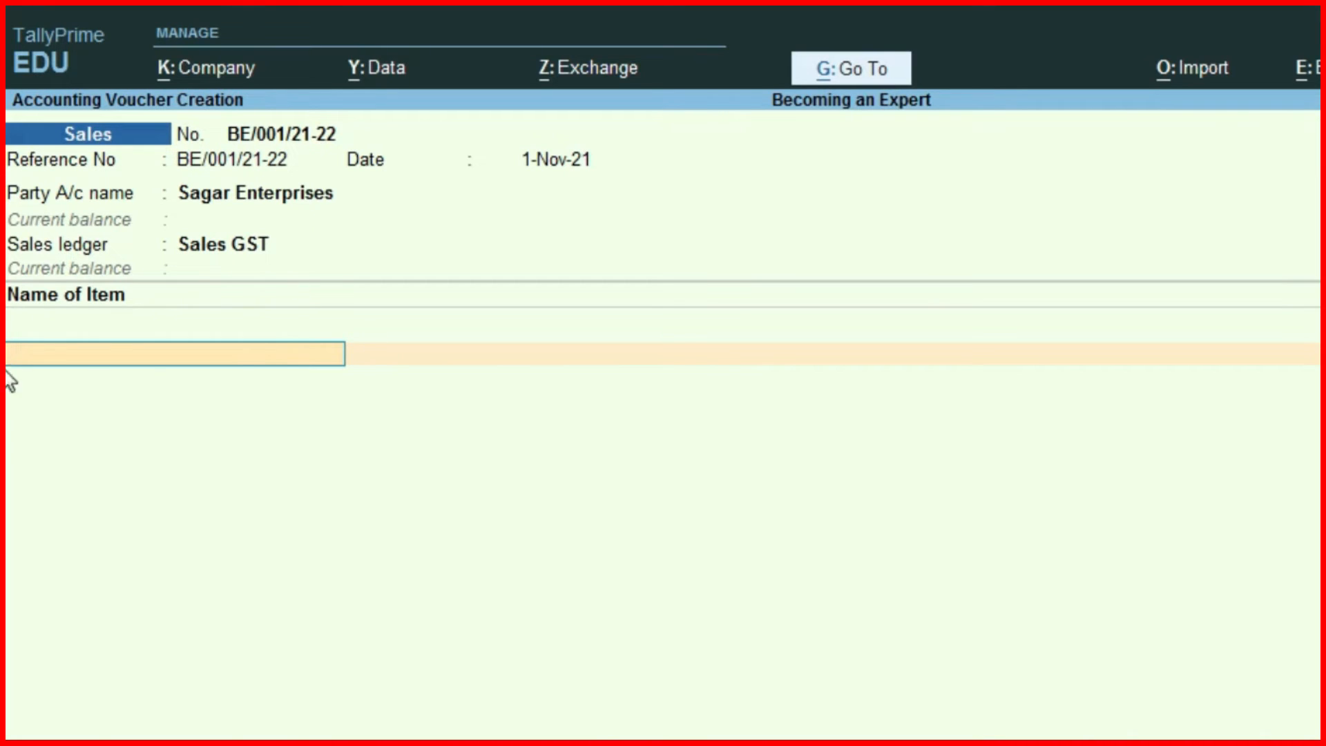
# Create a stock item from the voucher's item field, copying its name Colouring Books from Excel cell D10 and leaving alias and description blank.
pyautogui.hotkey('alt', 'Tab')
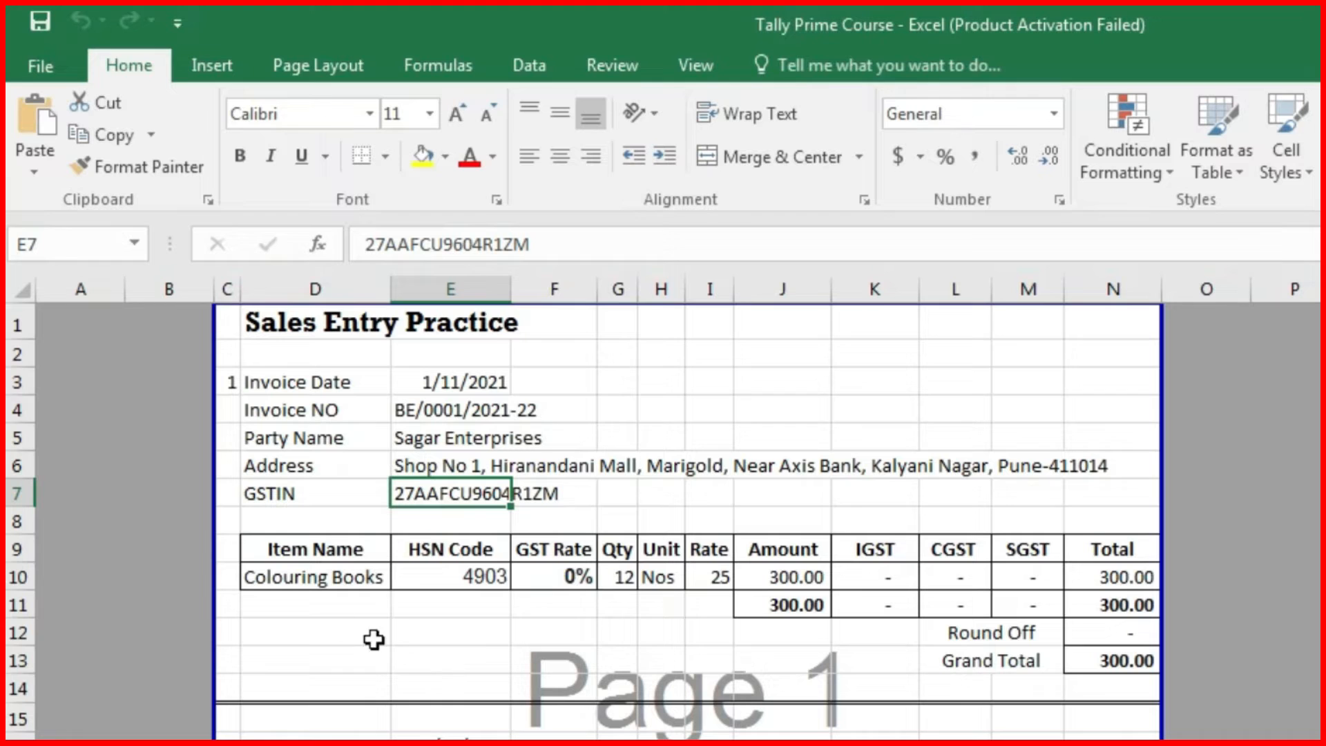
pyautogui.click(324, 578)
pyautogui.hotkey('ctrl', 'c')
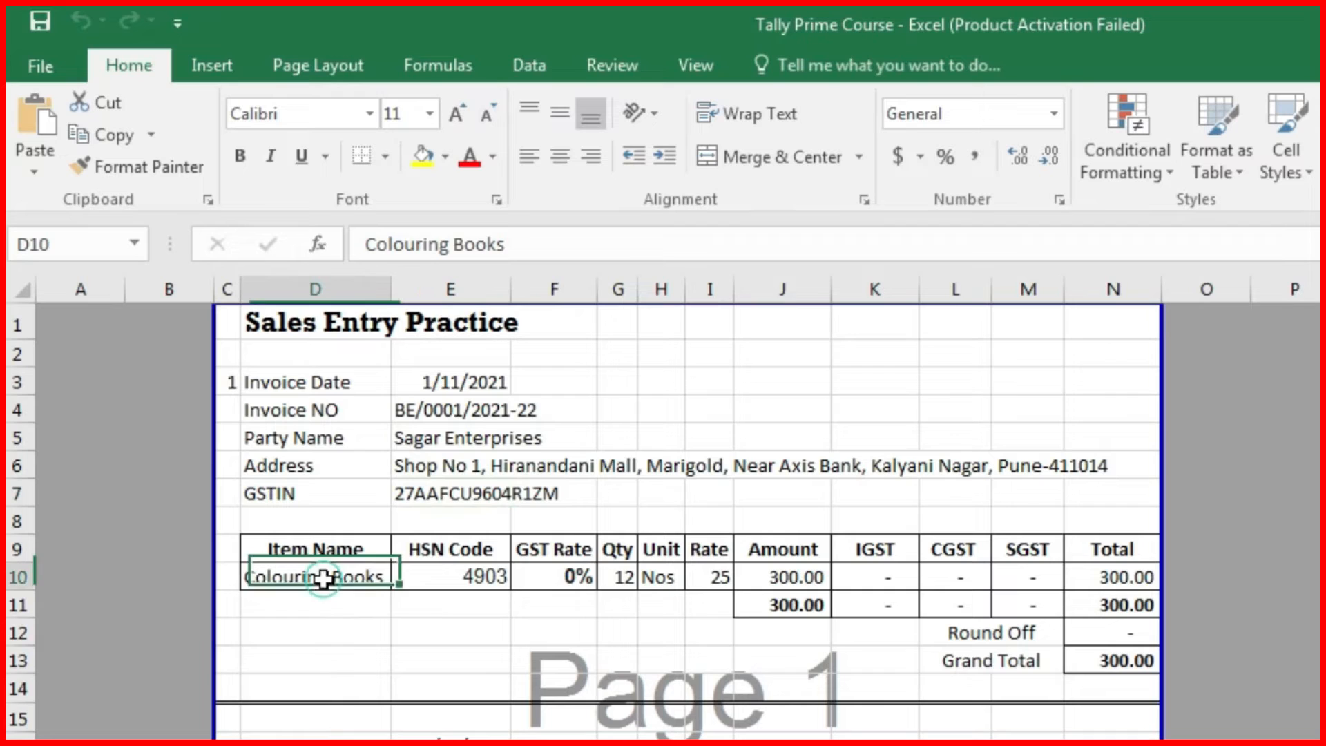
pyautogui.hotkey('alt', 'Tab')
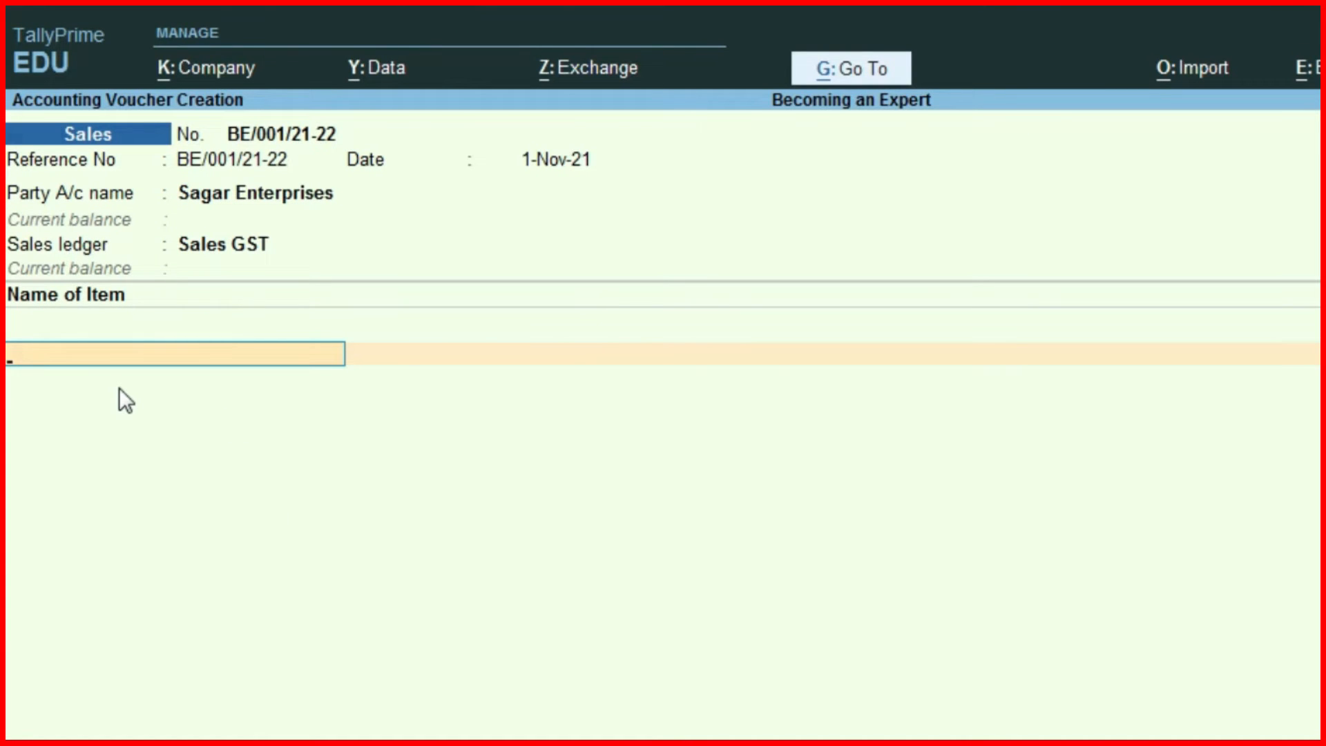
pyautogui.hotkey('alt', 'c')
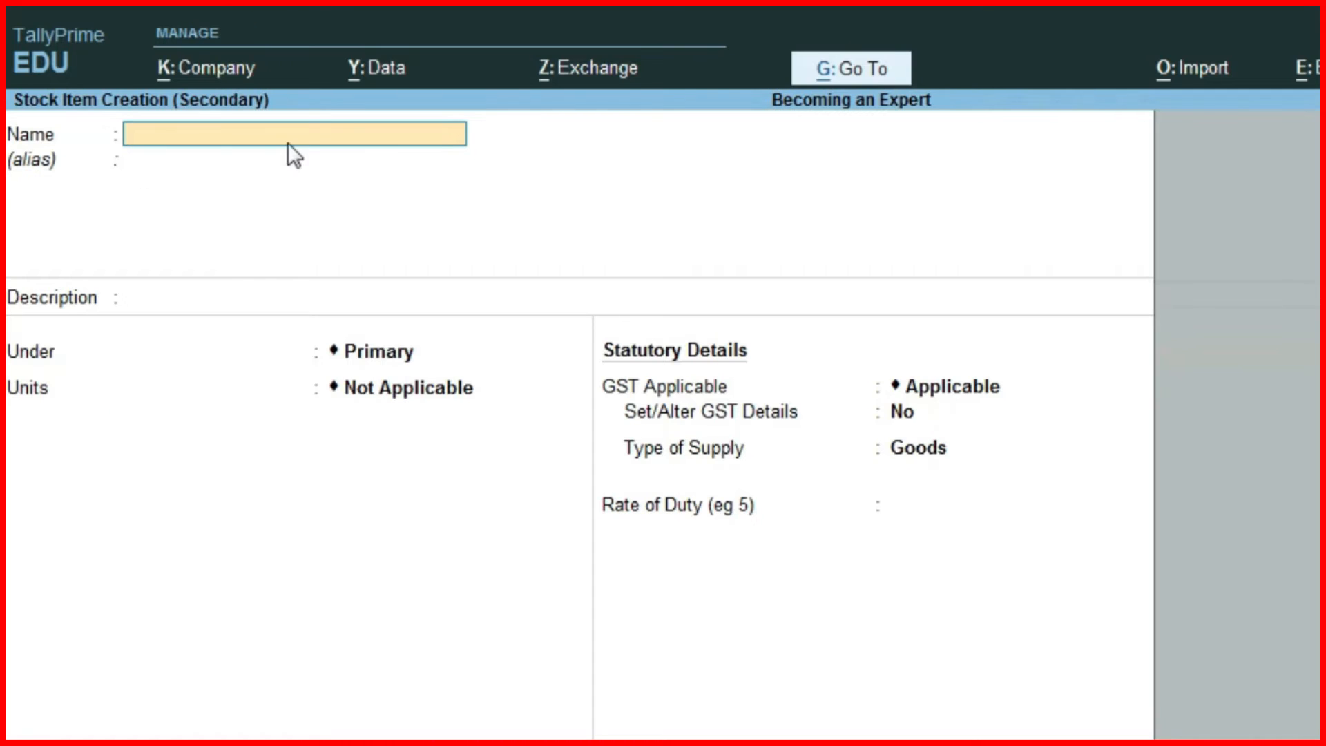
pyautogui.hotkey('alt', 'Tab')
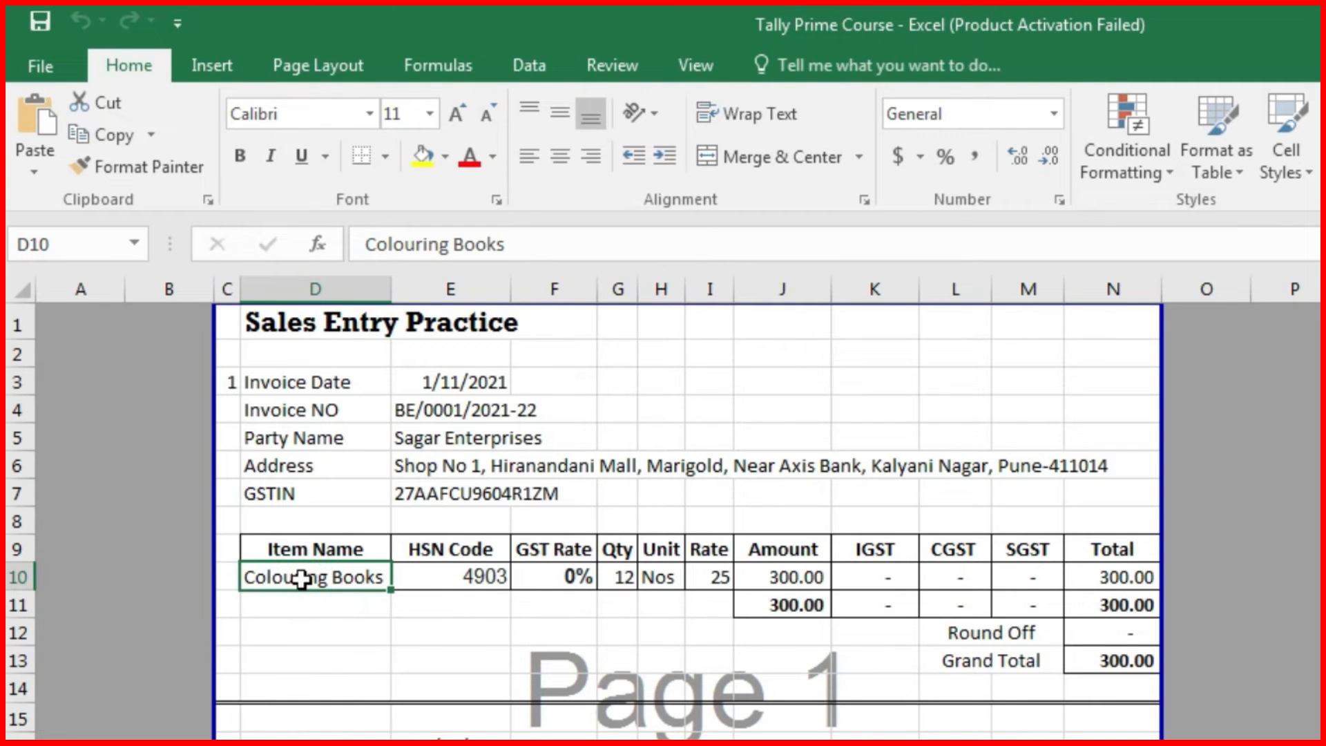
pyautogui.hotkey('ctrl', 'c')
pyautogui.hotkey('alt', 'Tab')
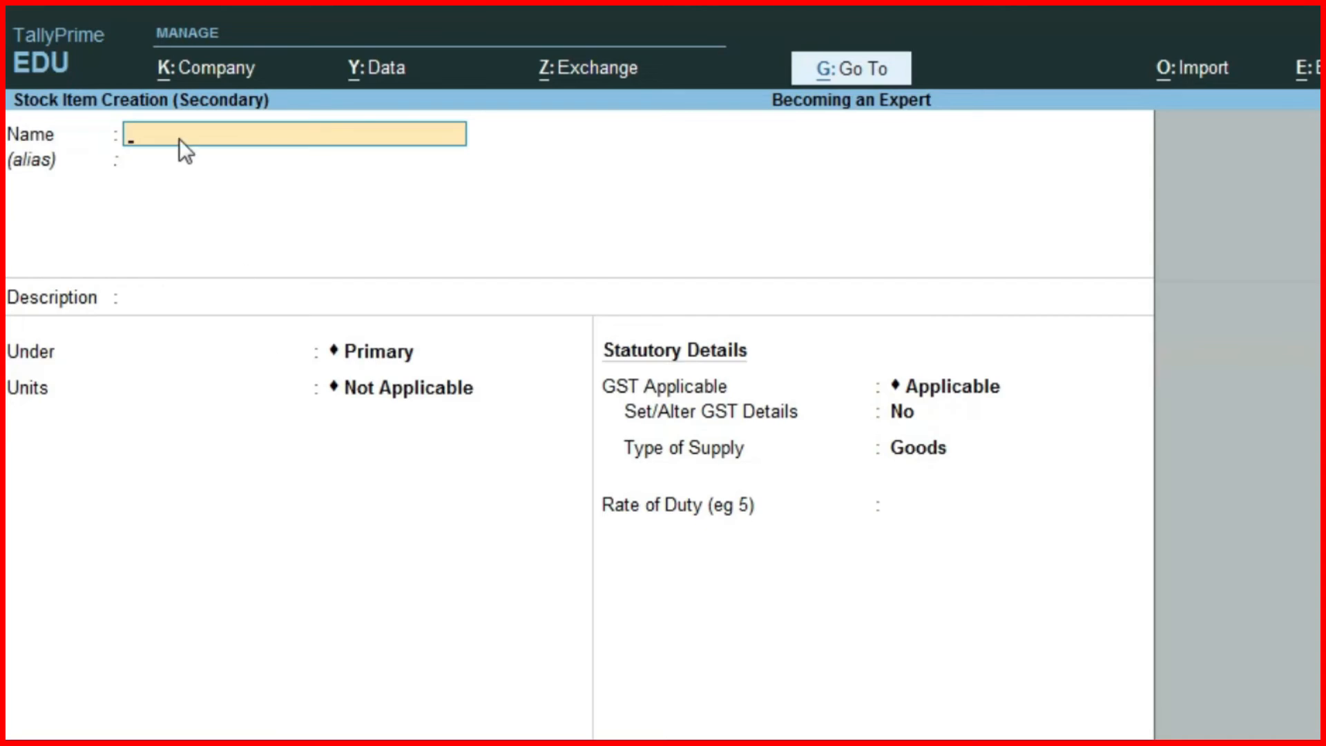
pyautogui.hotkey('ctrl', 'v')
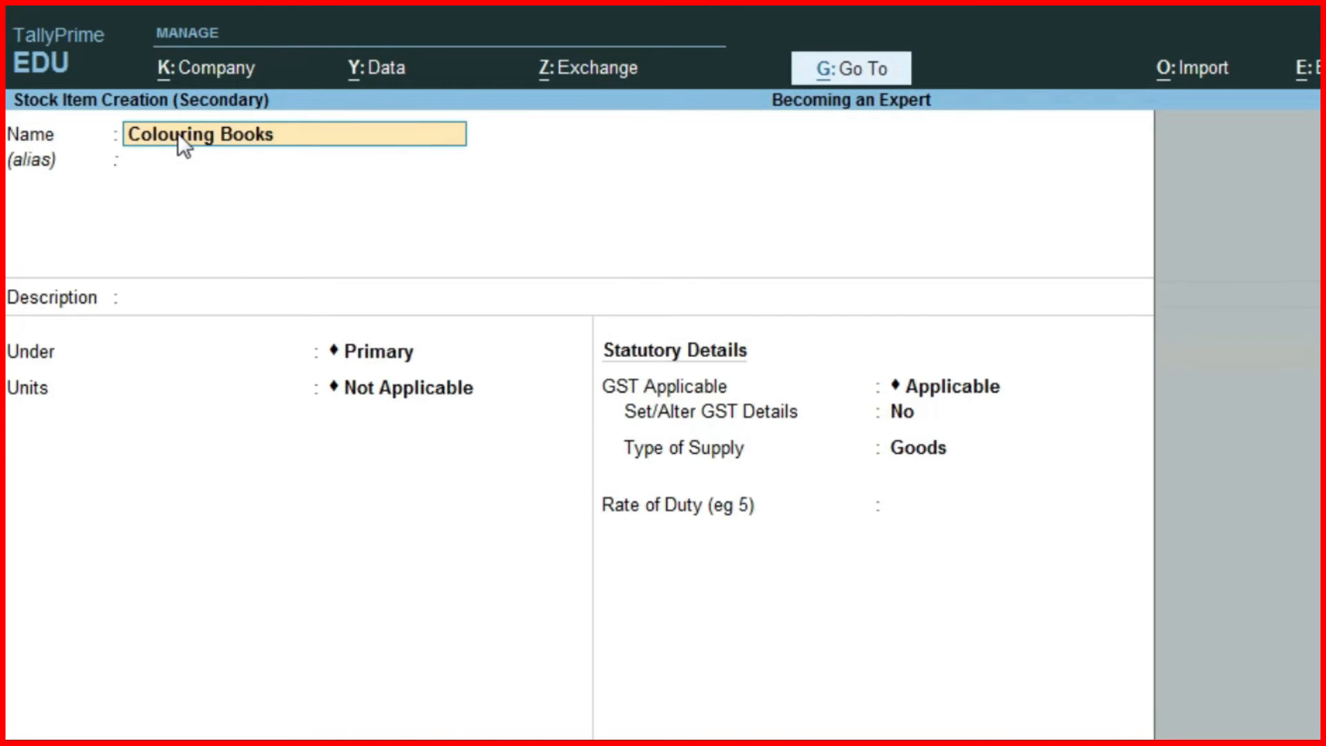
pyautogui.press('Return')
pyautogui.press('Return')
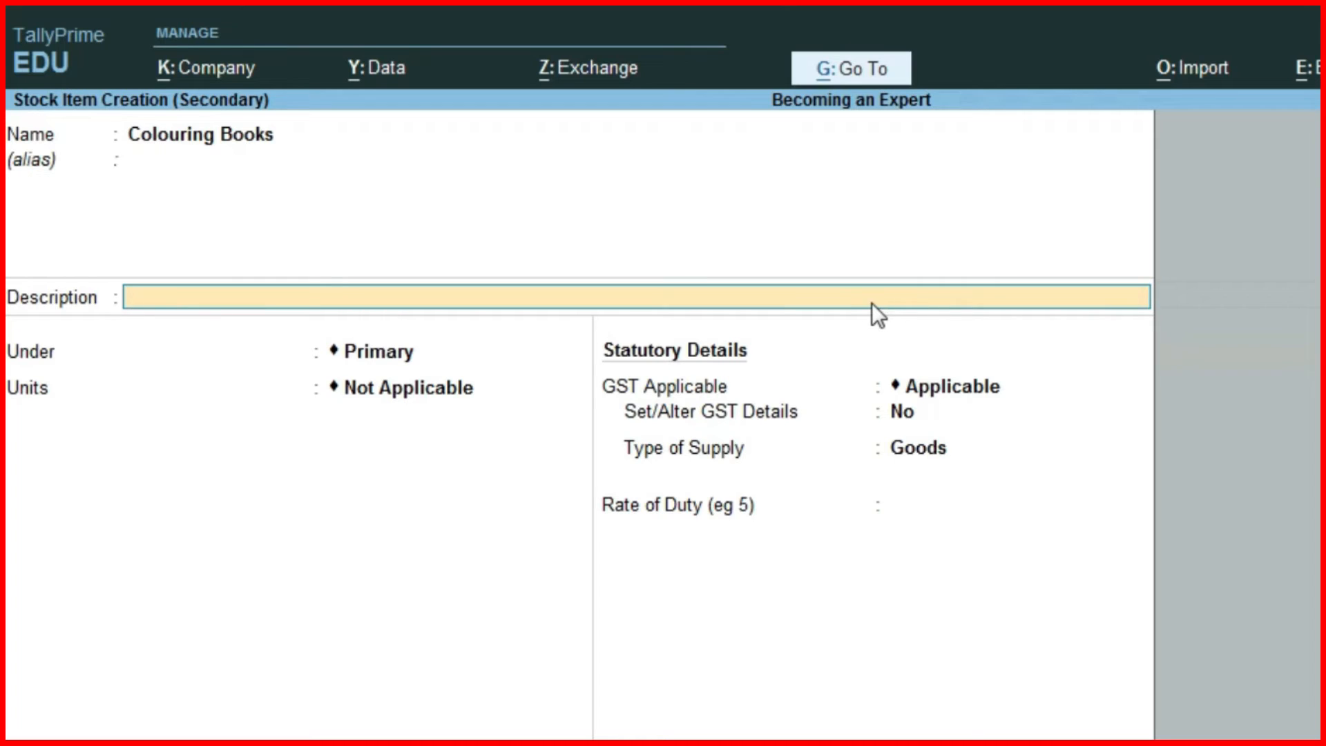
pyautogui.press('Return')
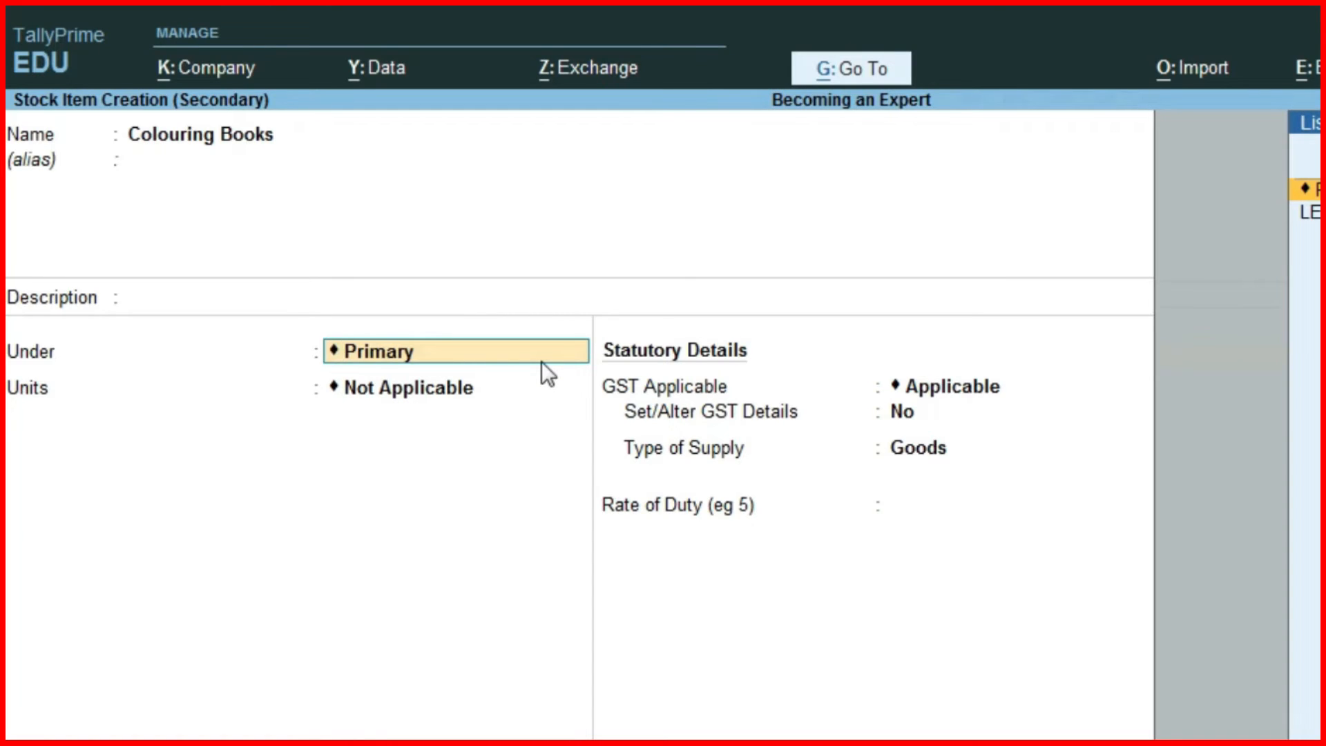
# Create a new stock group named Stationery under Primary, save it, and place Colouring Books under it.
pyautogui.hotkey('alt', 'c')
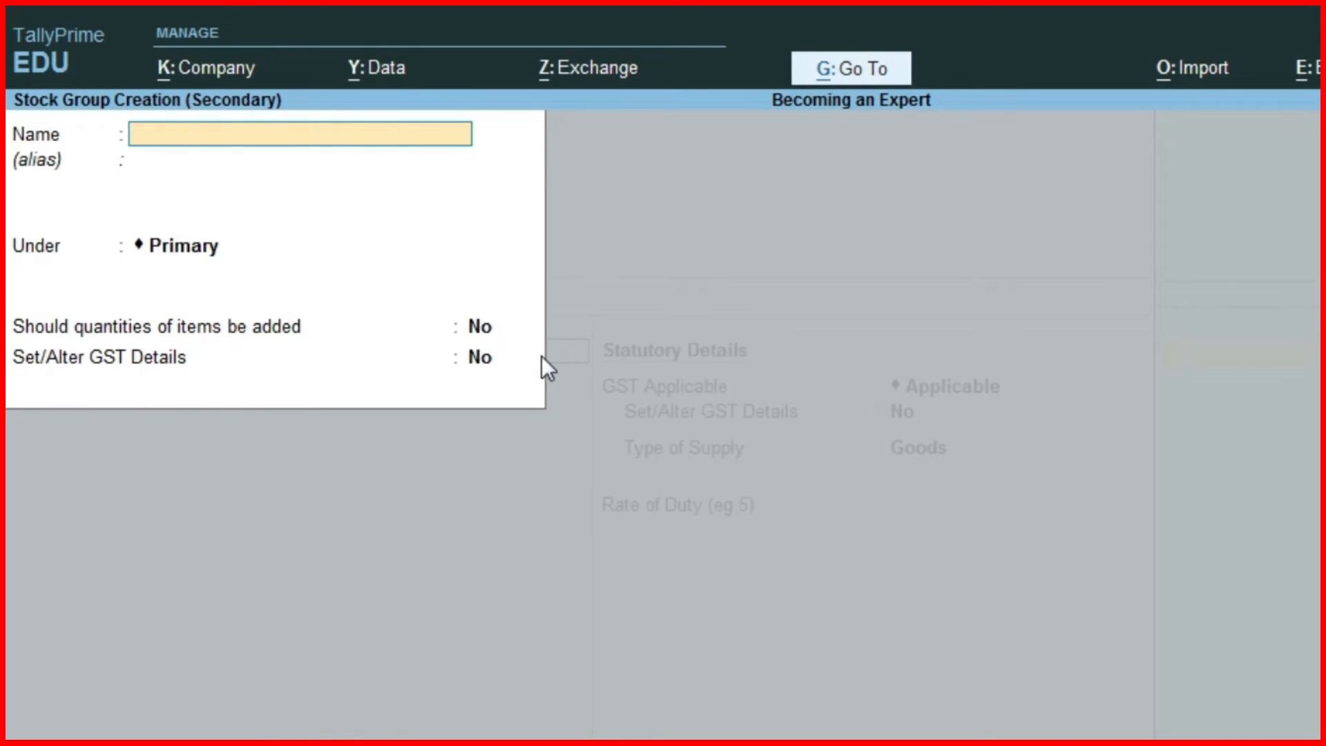
pyautogui.write('Stationery')
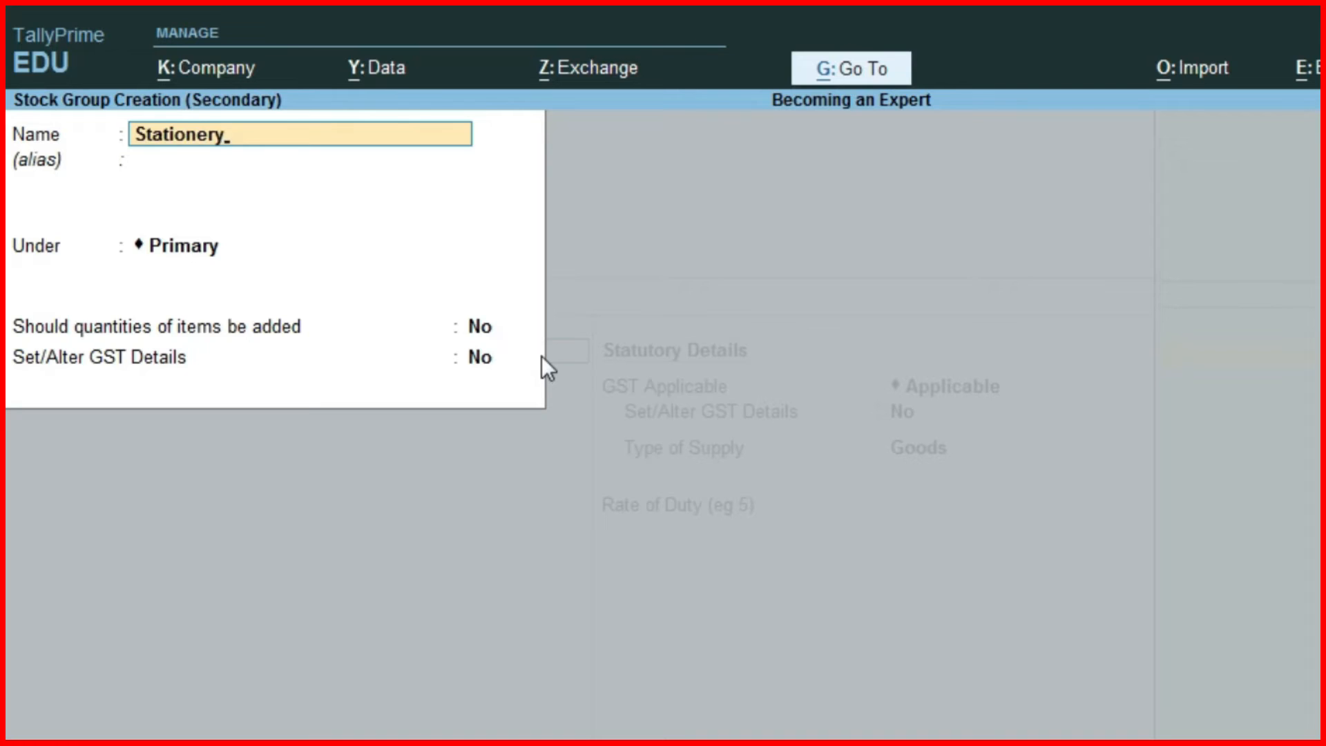
pyautogui.press('Return')
pyautogui.press('Return')
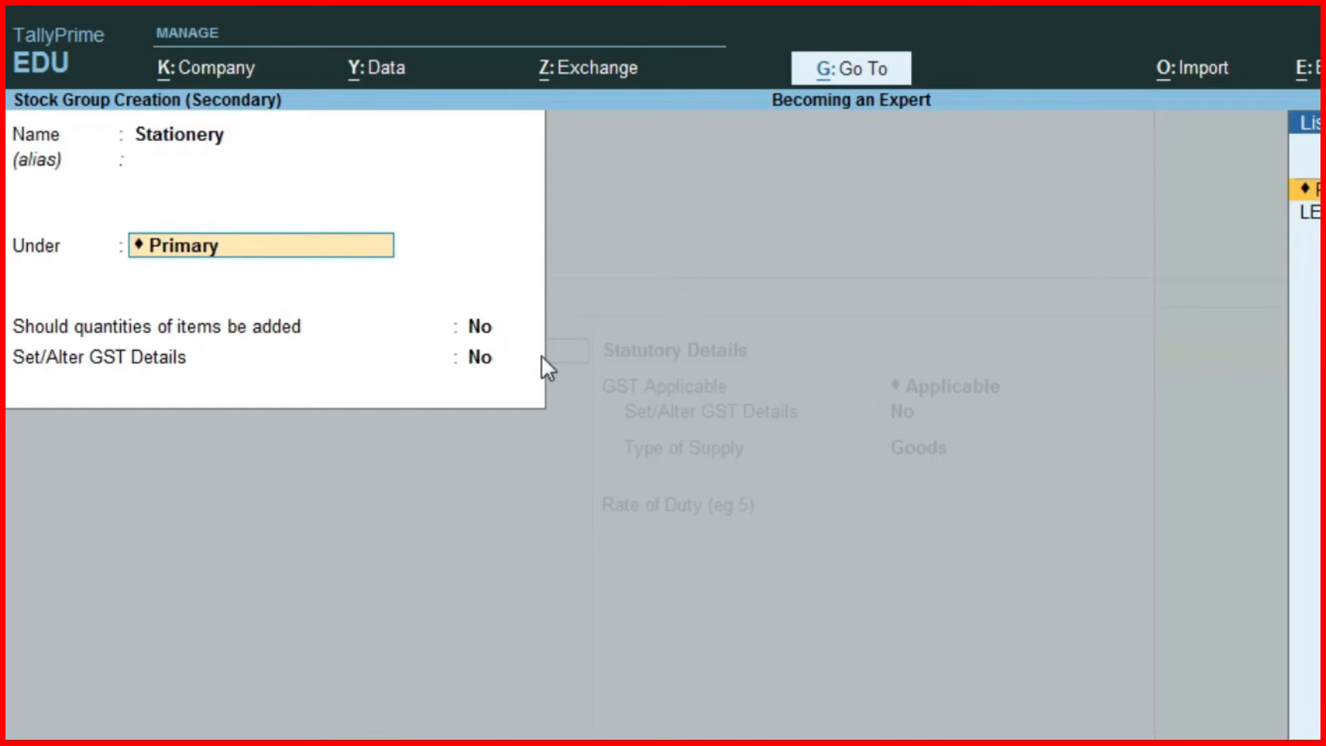
pyautogui.hotkey('ctrl', 'a')
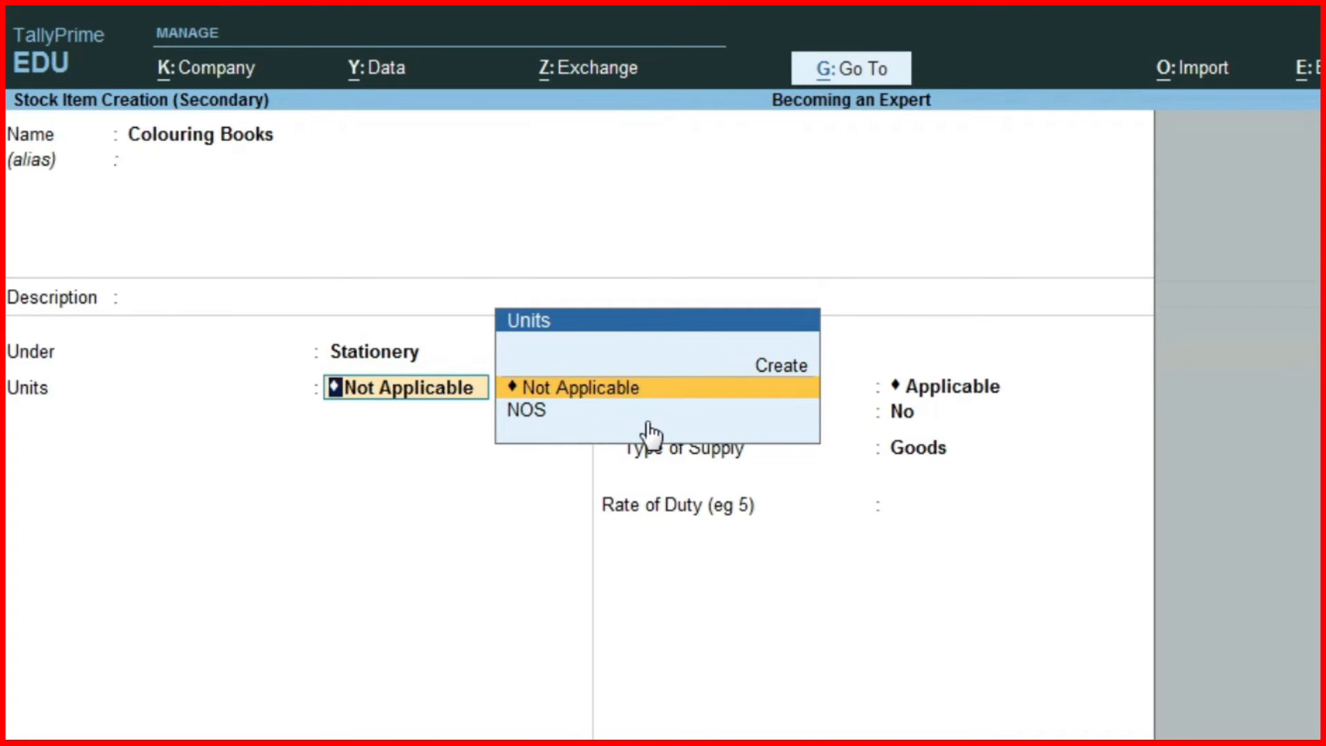
# Set the unit of the Colouring Books stock item to NOS.
pyautogui.hotkey('alt', 'c')
pyautogui.press('Escape')
pyautogui.click(548, 414)
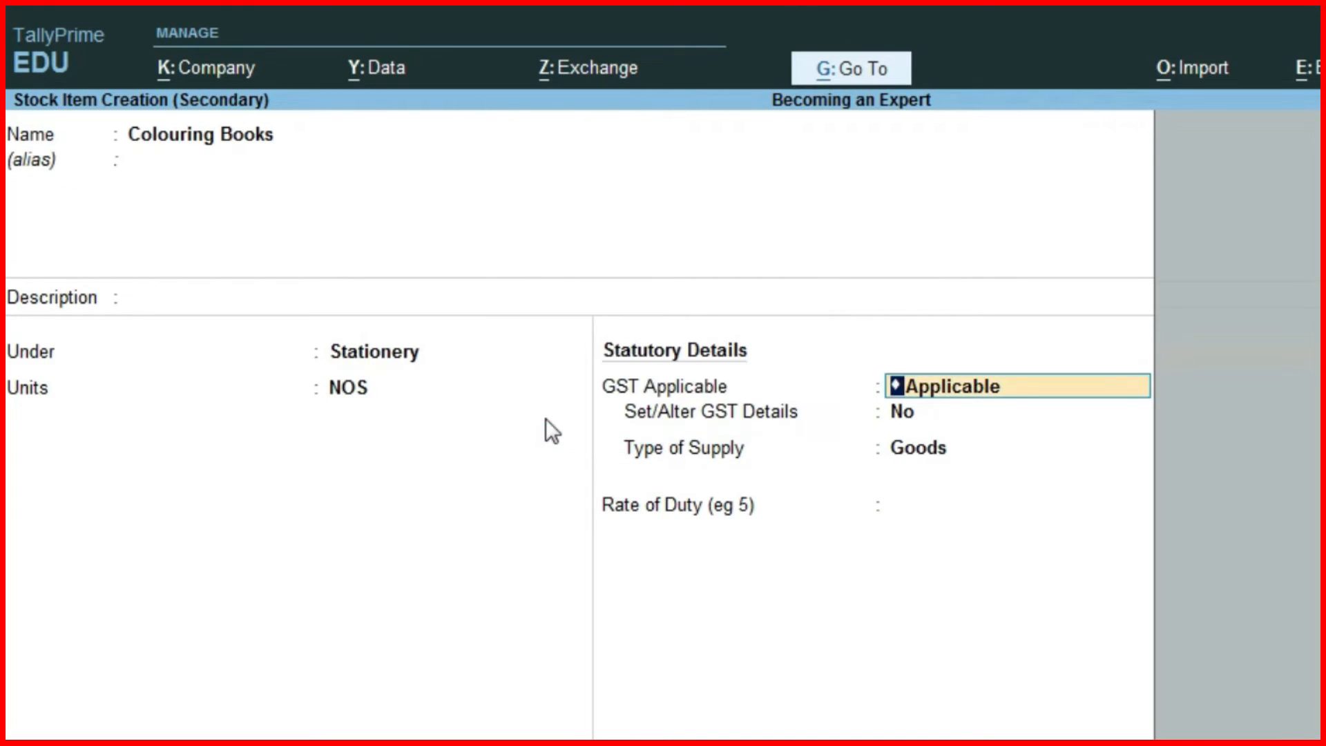
# Alter the NOS unit from the stock item's units field, set its formal name to Number, and save it.
pyautogui.click(338, 391)
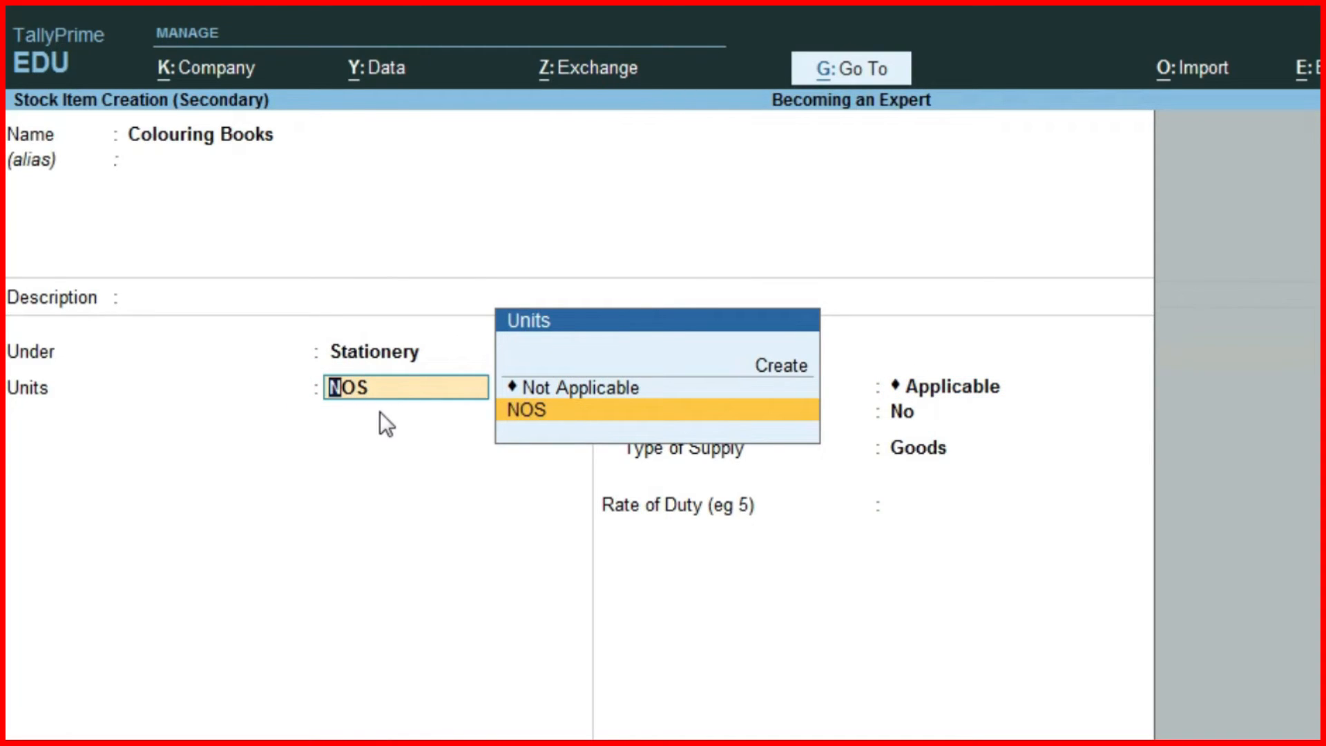
pyautogui.hotkey('ctrl', 'Return')
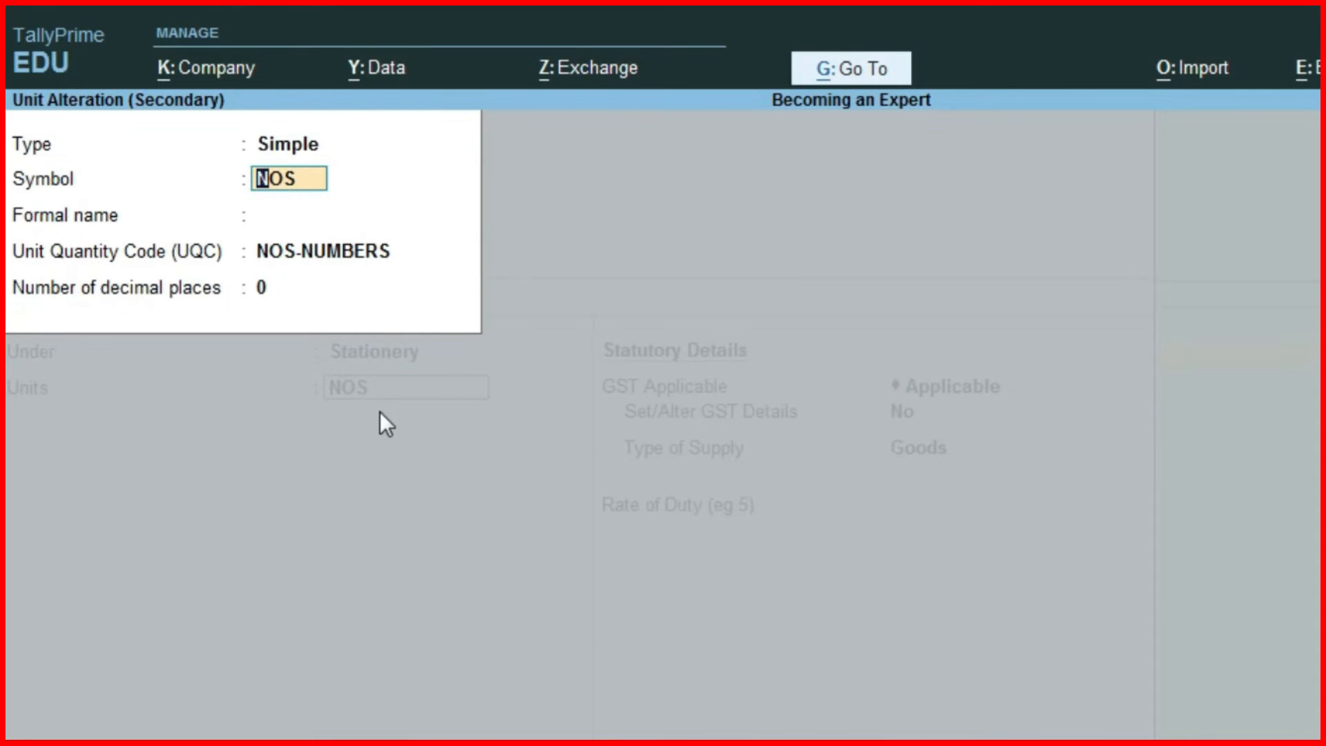
pyautogui.press('Return')
pyautogui.write('Number')
pyautogui.press('Return')
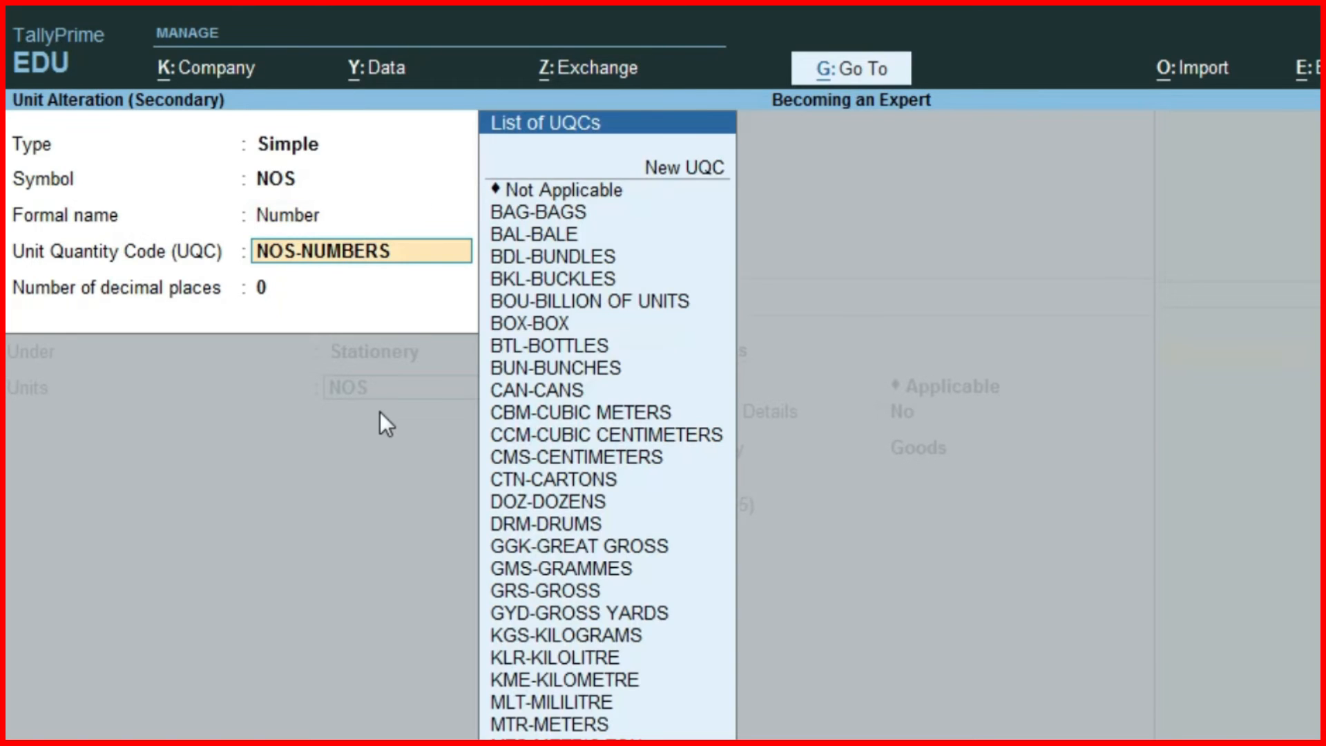
pyautogui.hotkey('ctrl', 'a')
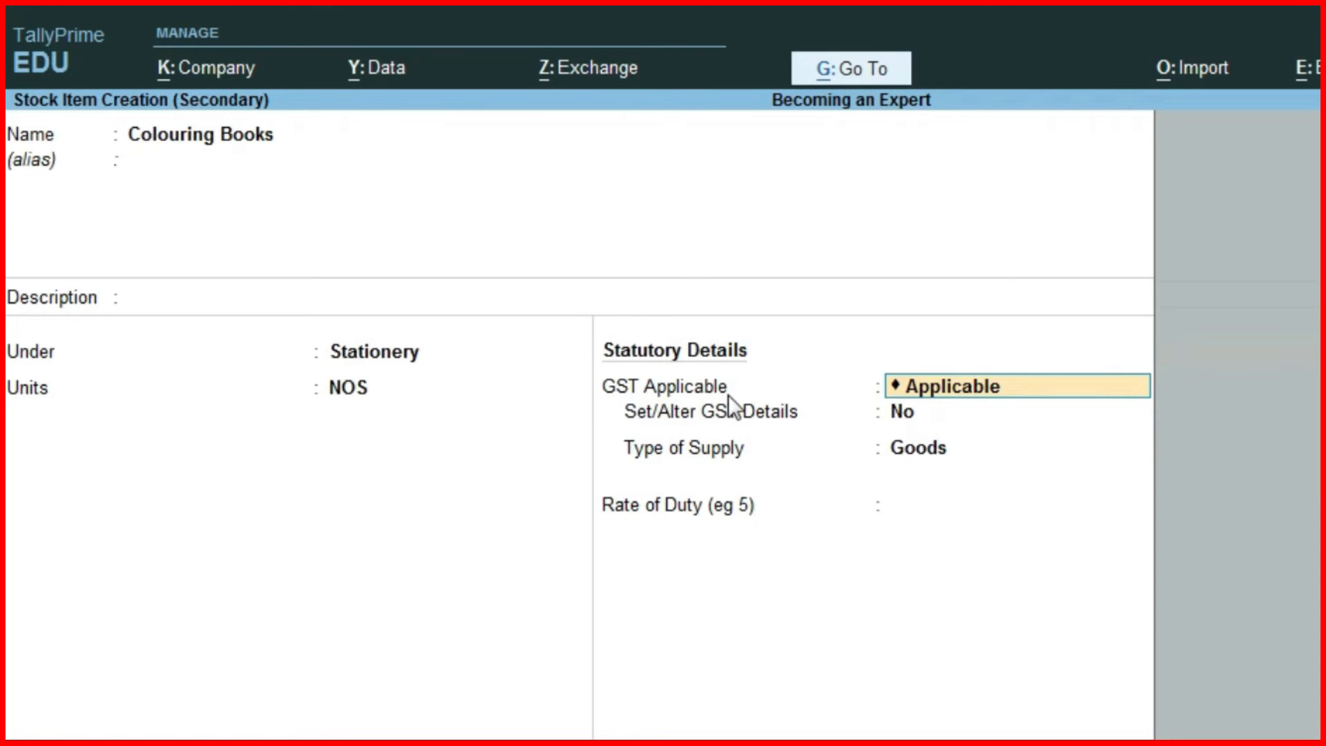
# Keep GST Applicable, set Set/Alter GST Details to Yes for Colouring Books, and enter Books as the HSN/SAC description.
pyautogui.press('Return')
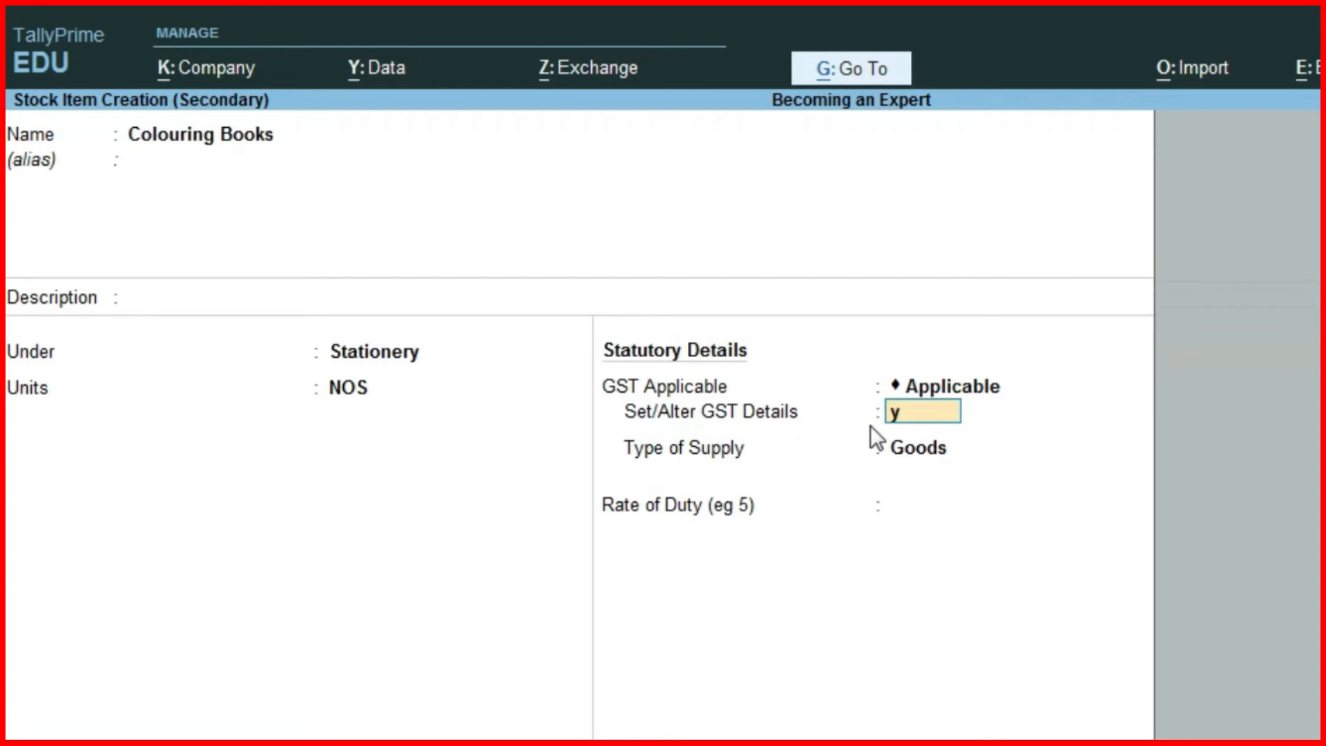
pyautogui.press('Return')
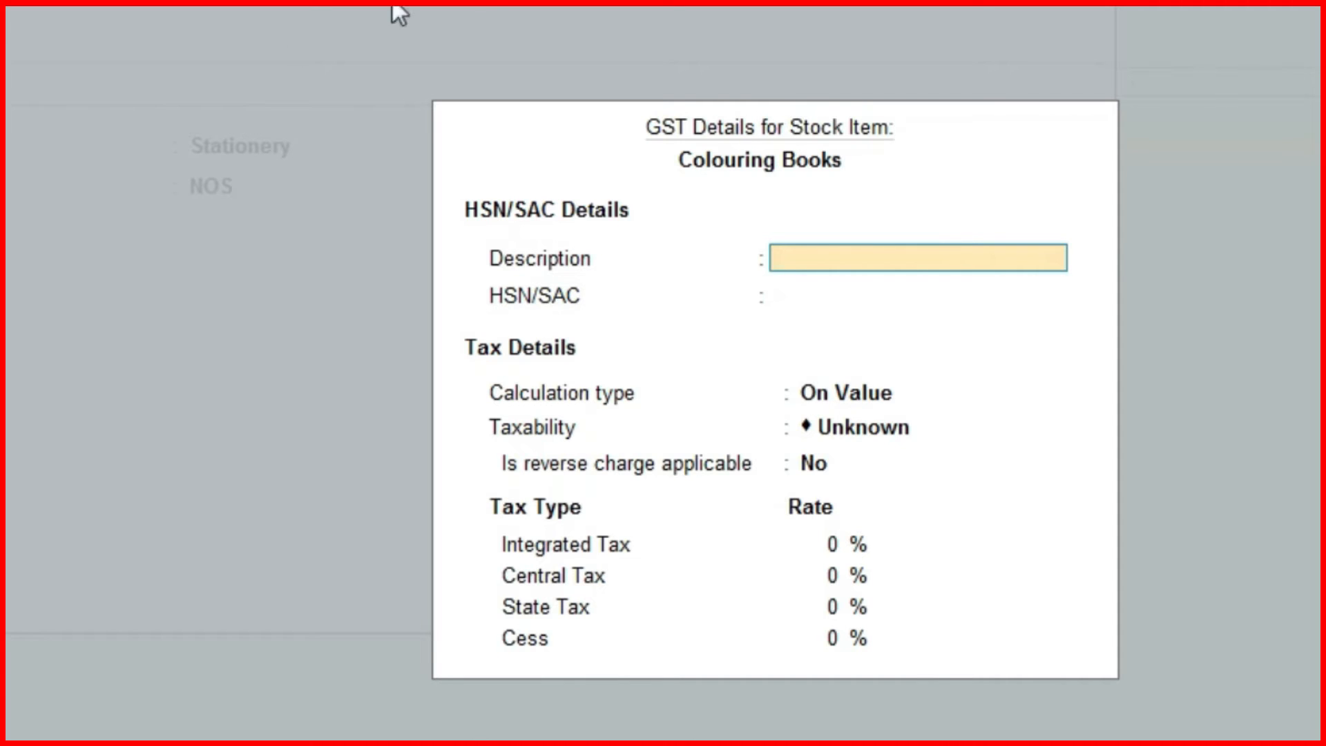
pyautogui.write('Books')
pyautogui.press('Return')
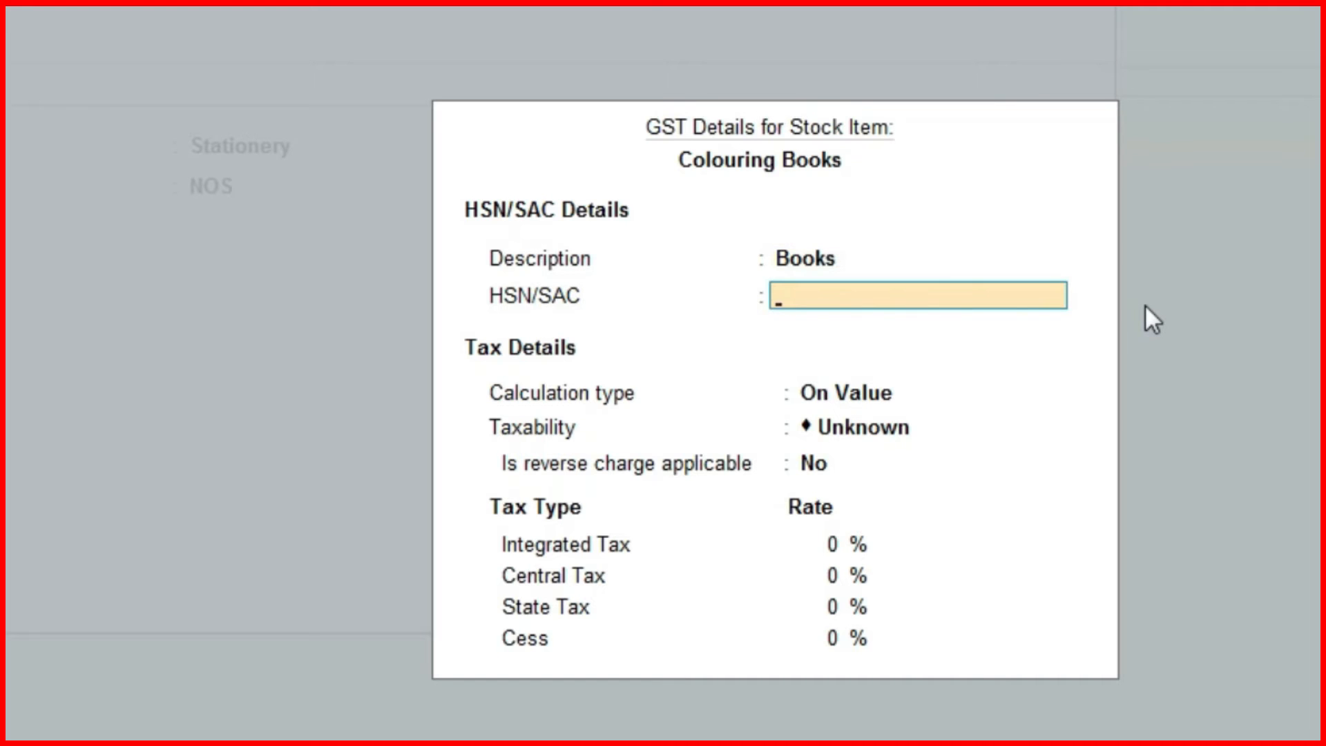
# Copy the HSN code 4903 from Excel cell E10 into the stock item's HSN/SAC field.
pyautogui.hotkey('alt', 'Tab')
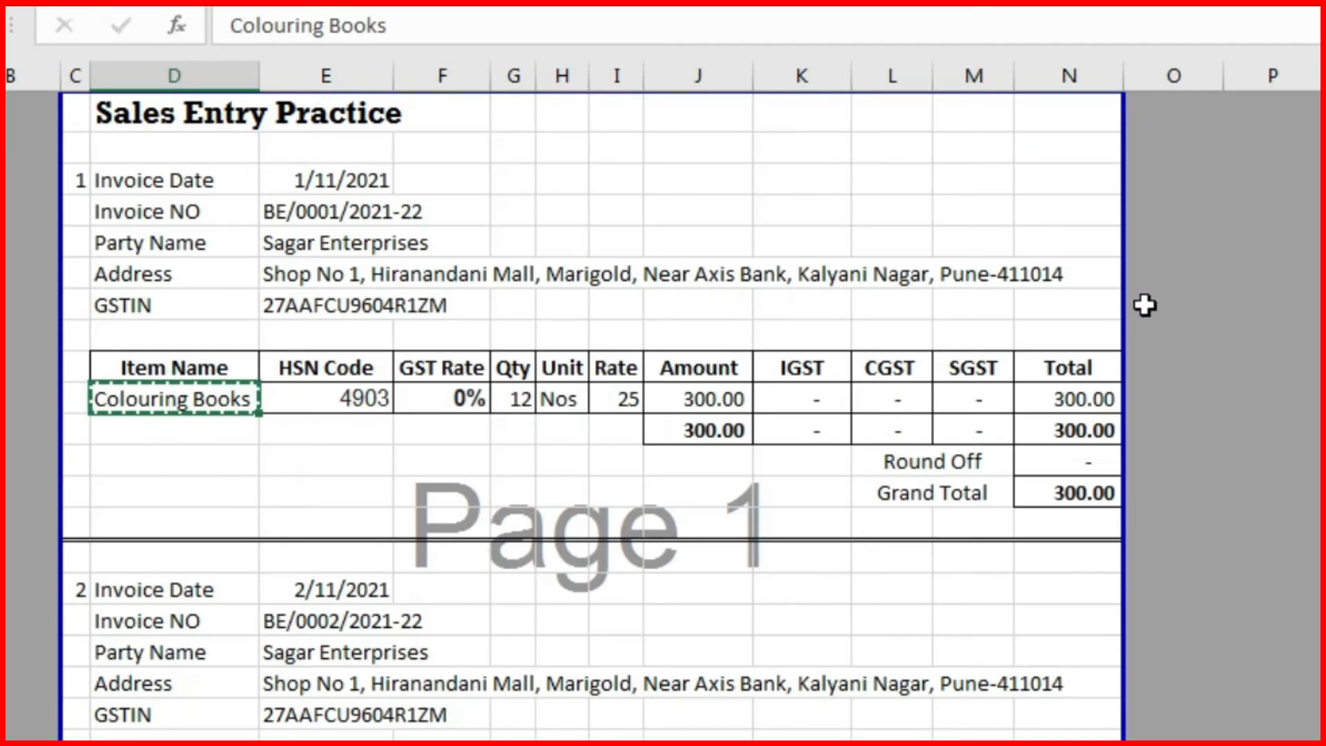
pyautogui.click(322, 398)
pyautogui.hotkey('ctrl', 'c')
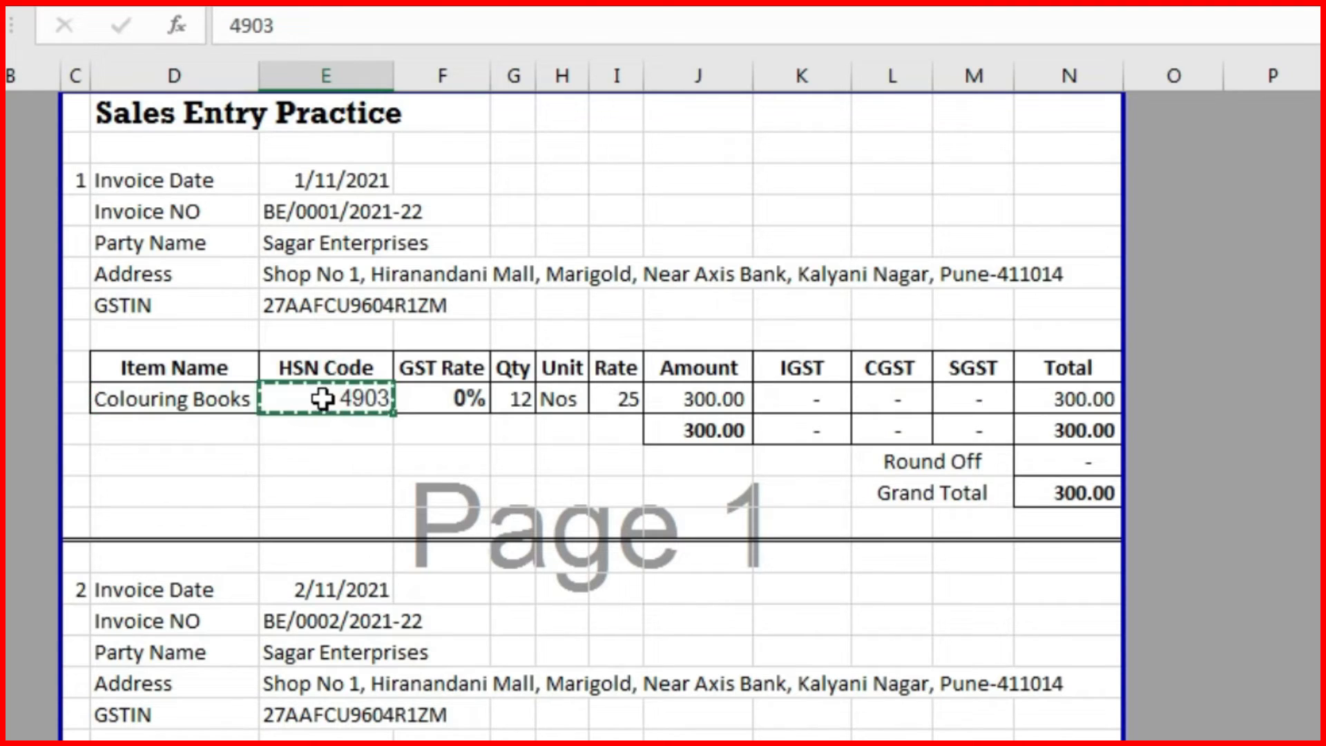
pyautogui.hotkey('alt', 'Tab')
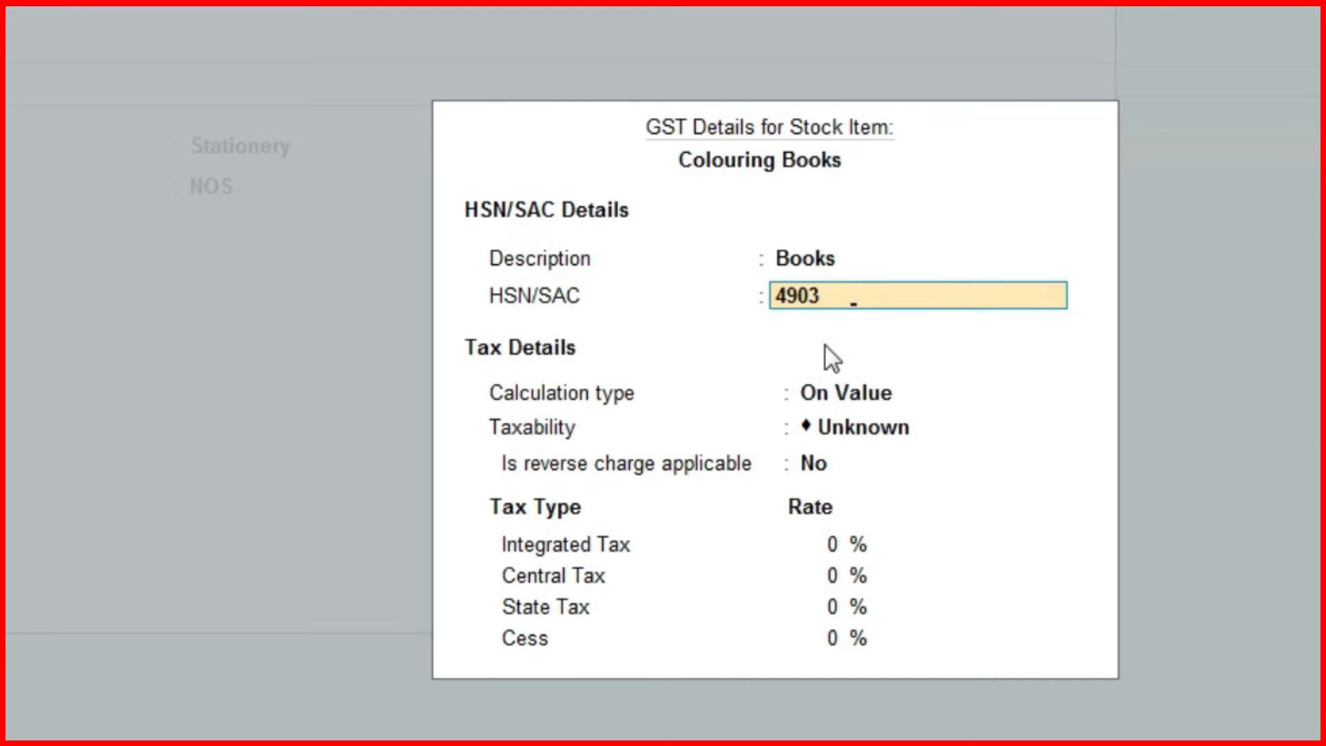
pyautogui.press('Return')
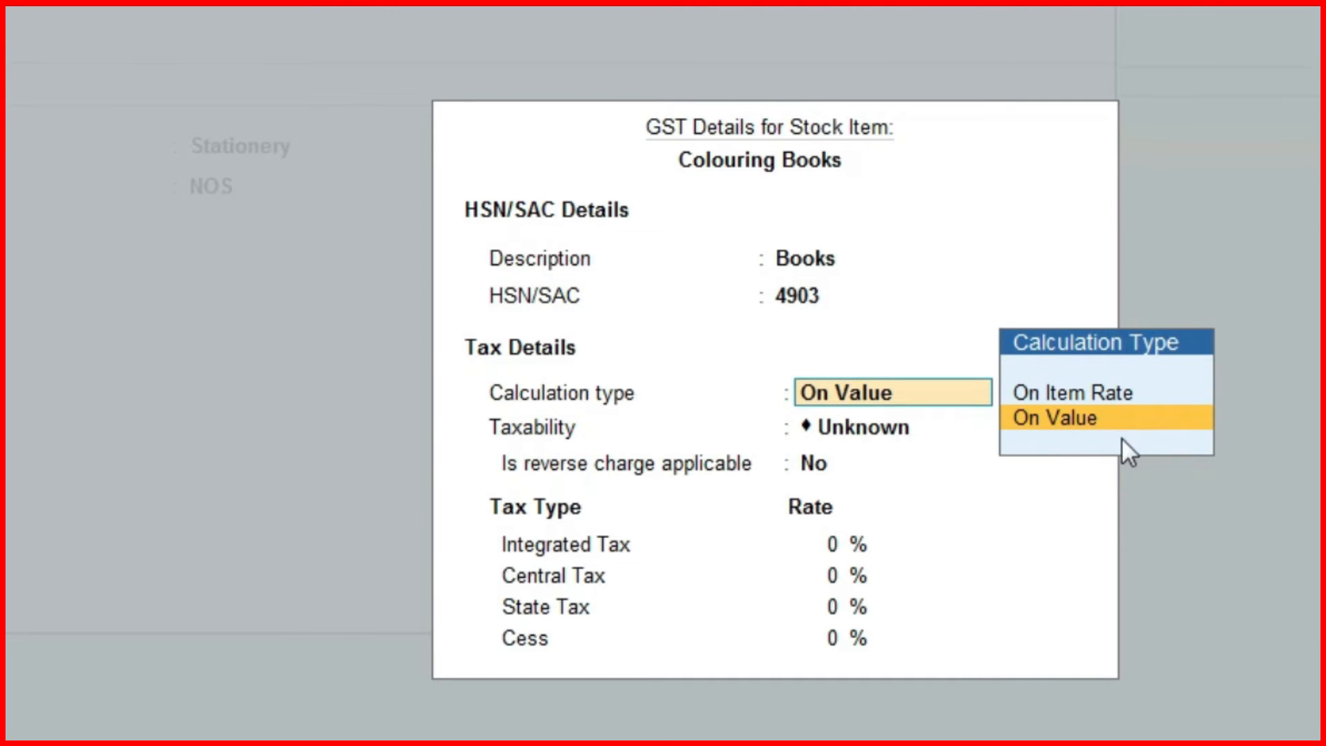
# Keep the calculation type On Value, check the Colouring Books row in Excel, and set the taxability to Exempt.
pyautogui.press('Return')
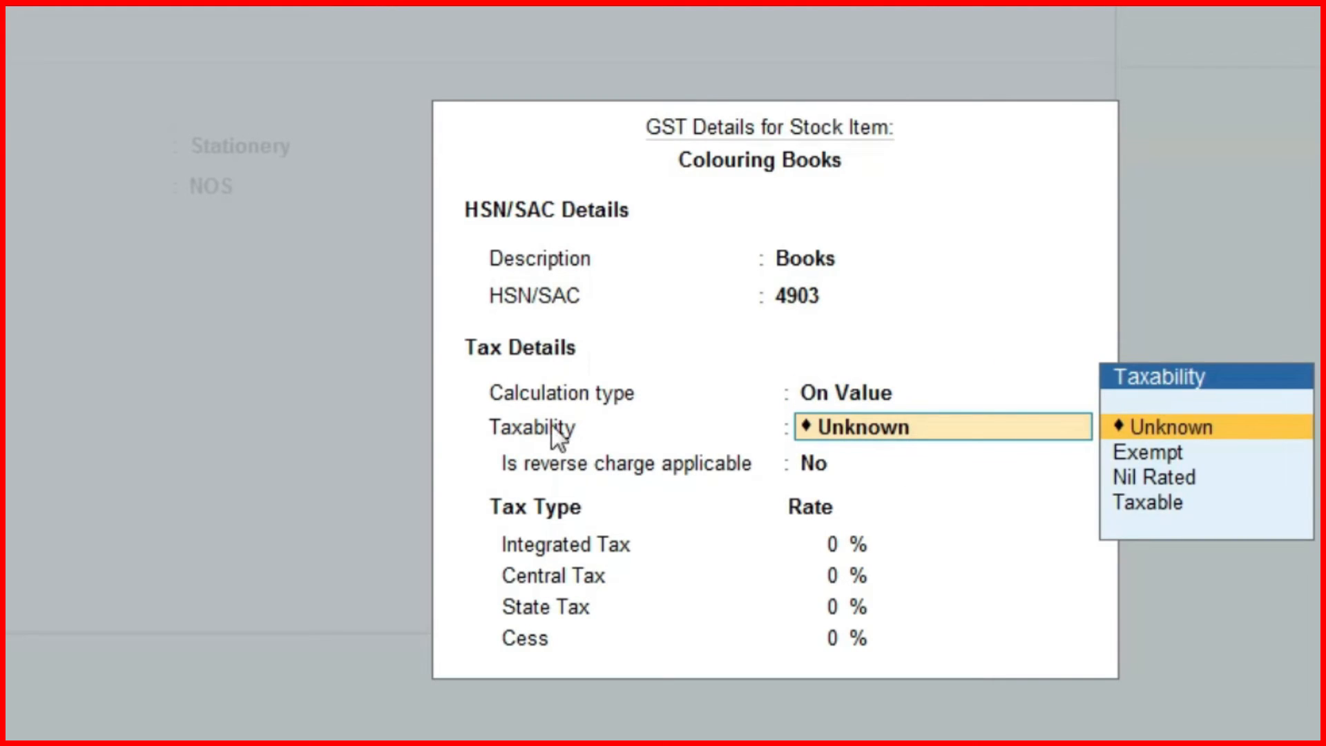
pyautogui.hotkey('alt', 'Tab')
pyautogui.click(308, 400)
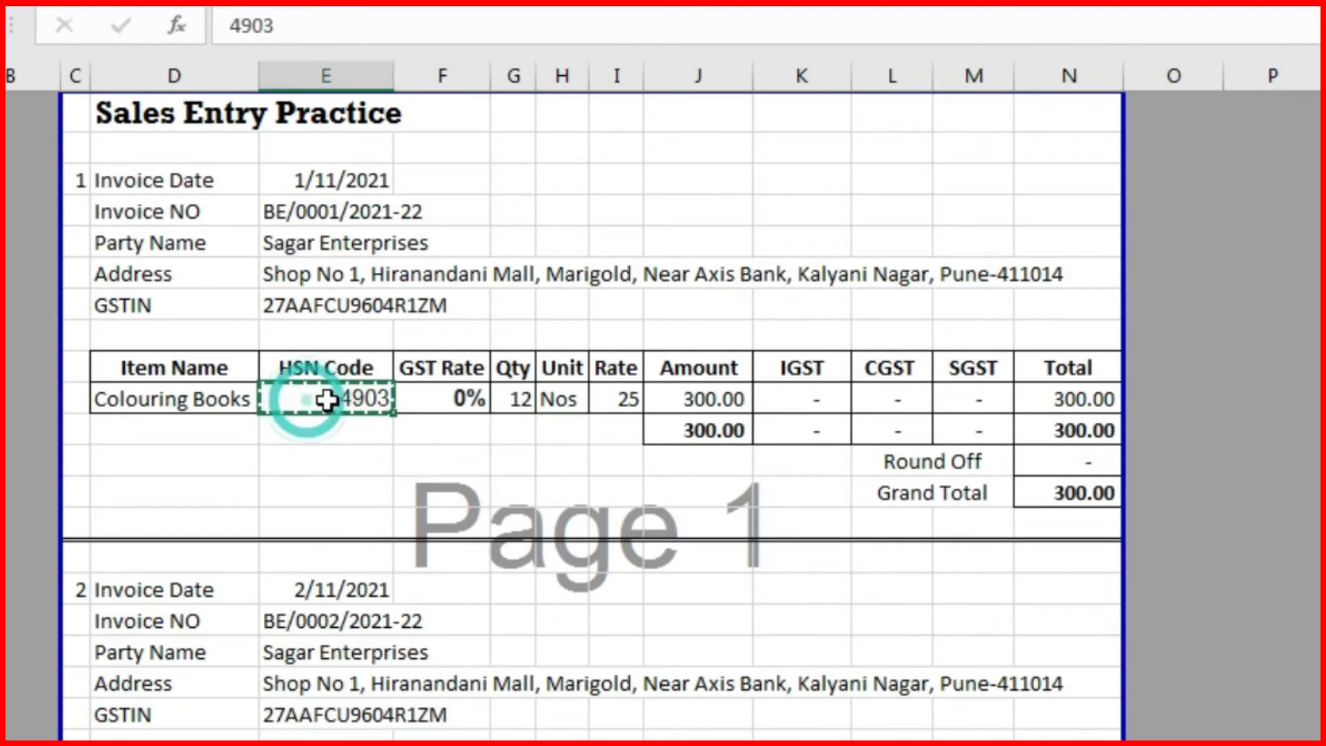
pyautogui.click(856, 407)
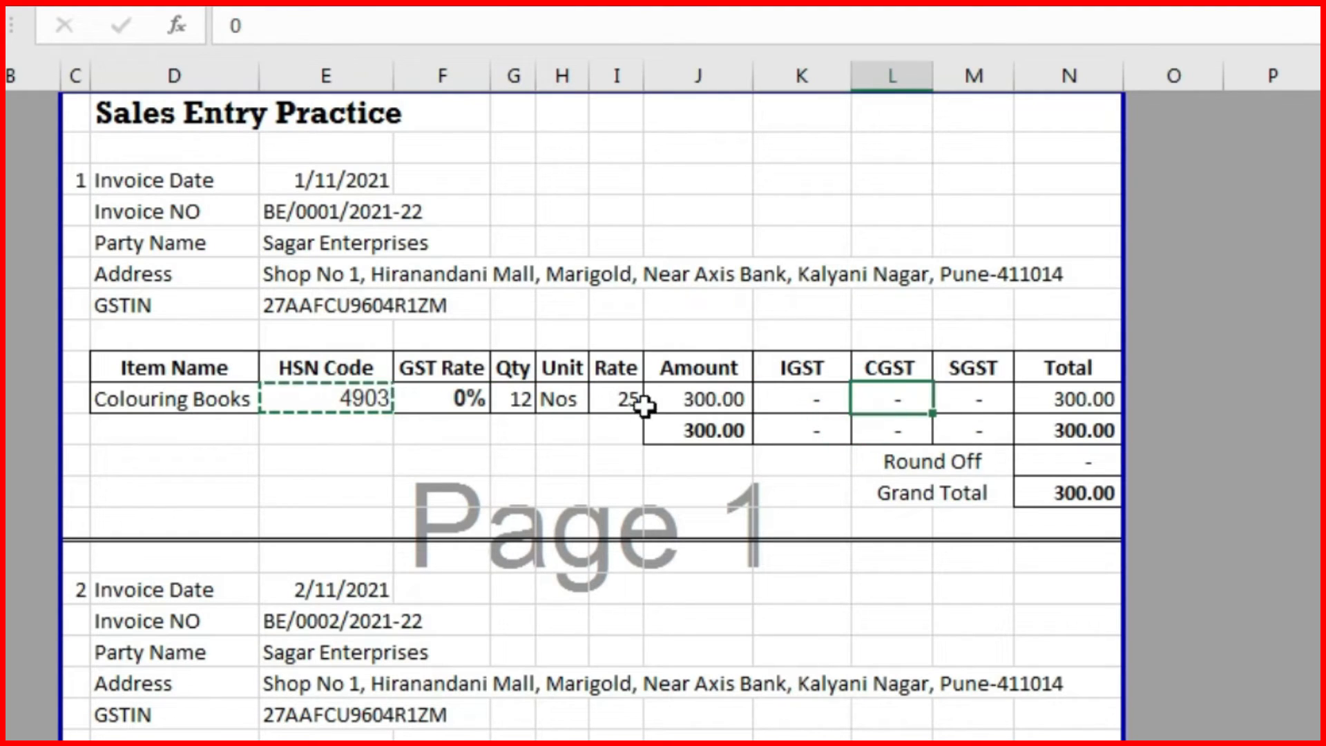
pyautogui.click(139, 404)
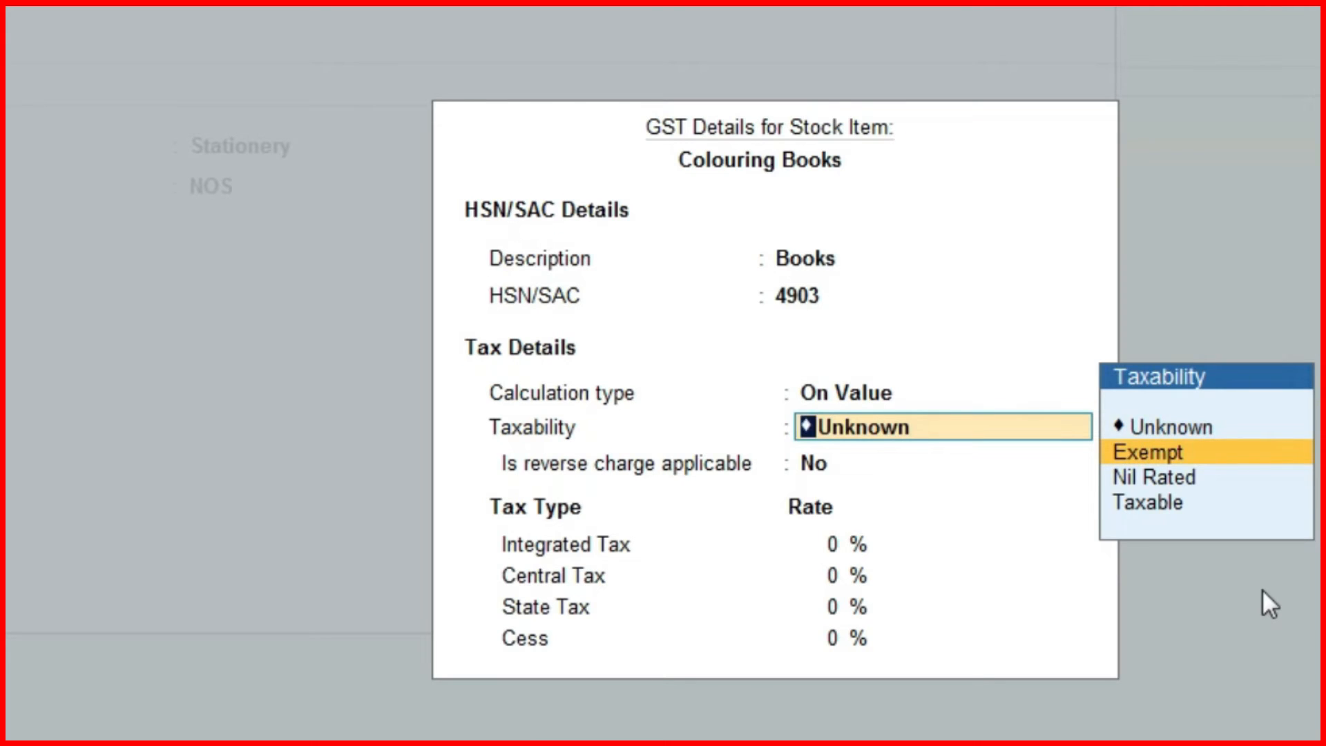
pyautogui.press('Return')
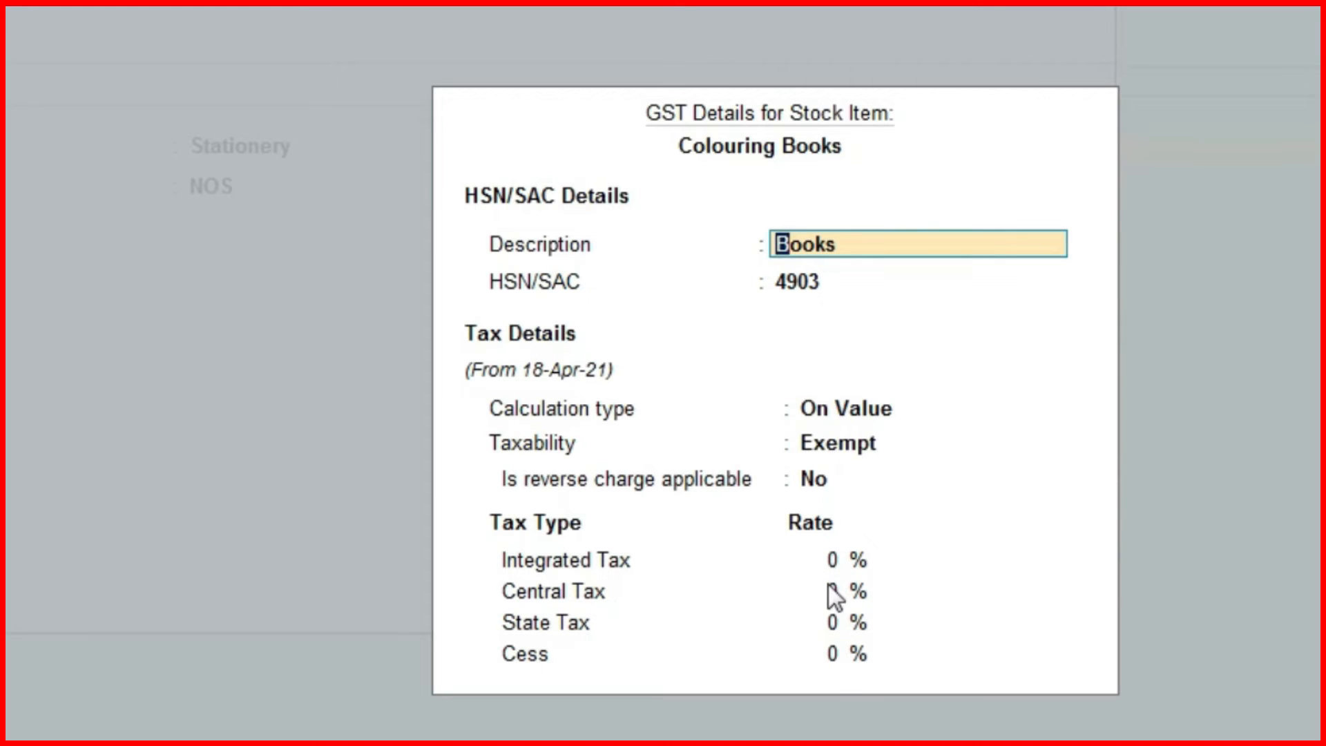
# Accept the GST details, keep Goods as the type of supply, and save the Colouring Books stock item.
pyautogui.hotkey('ctrl', 'a')
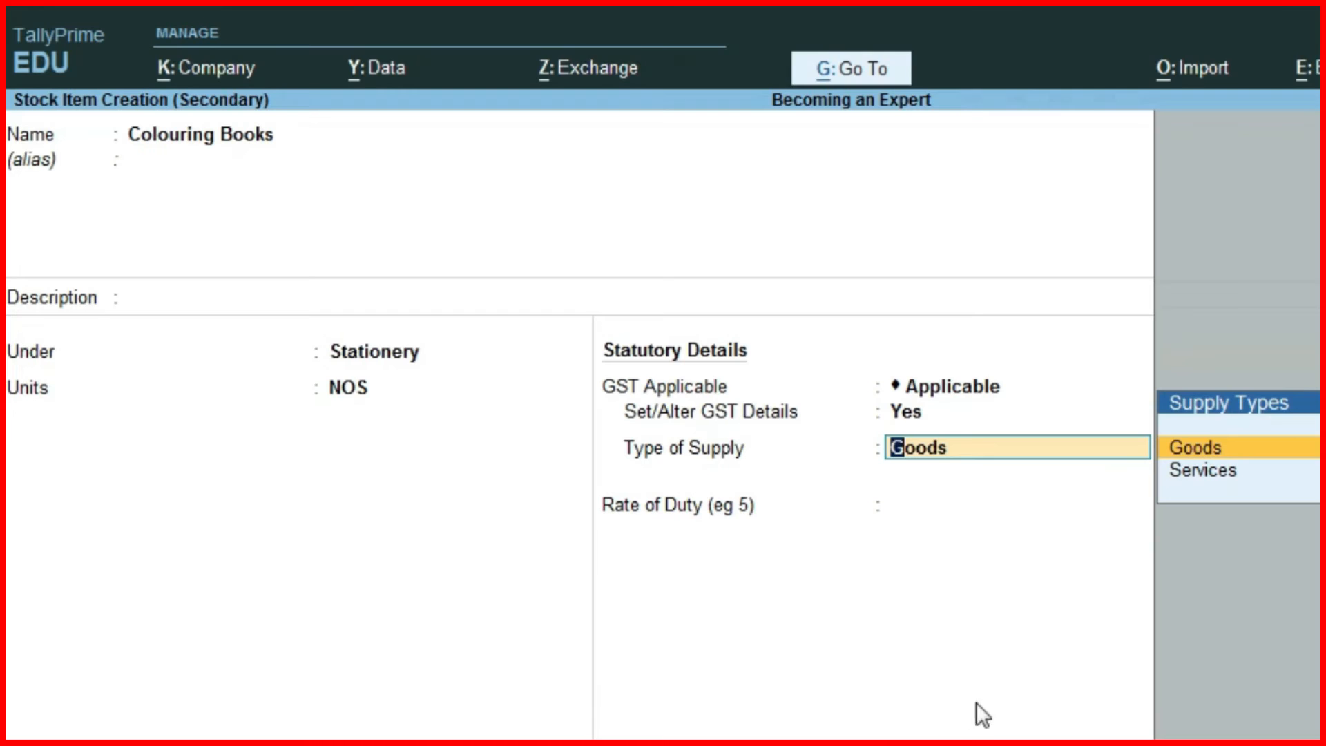
pyautogui.click(1200, 446)
pyautogui.hotkey('ctrl', 'a')
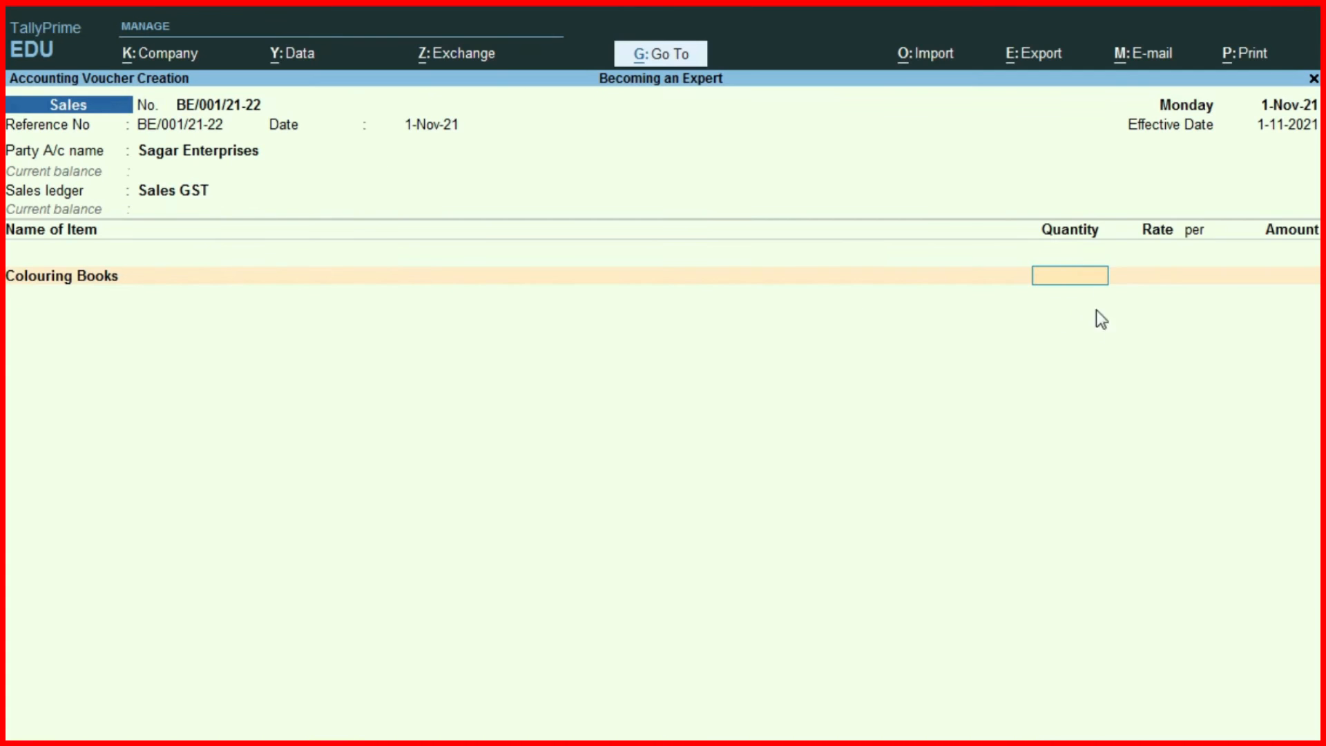
# Check the quantity of Colouring Books in Excel cell G10 and enter 12 as its quantity in the sales voucher.
pyautogui.hotkey('alt', 'Tab')
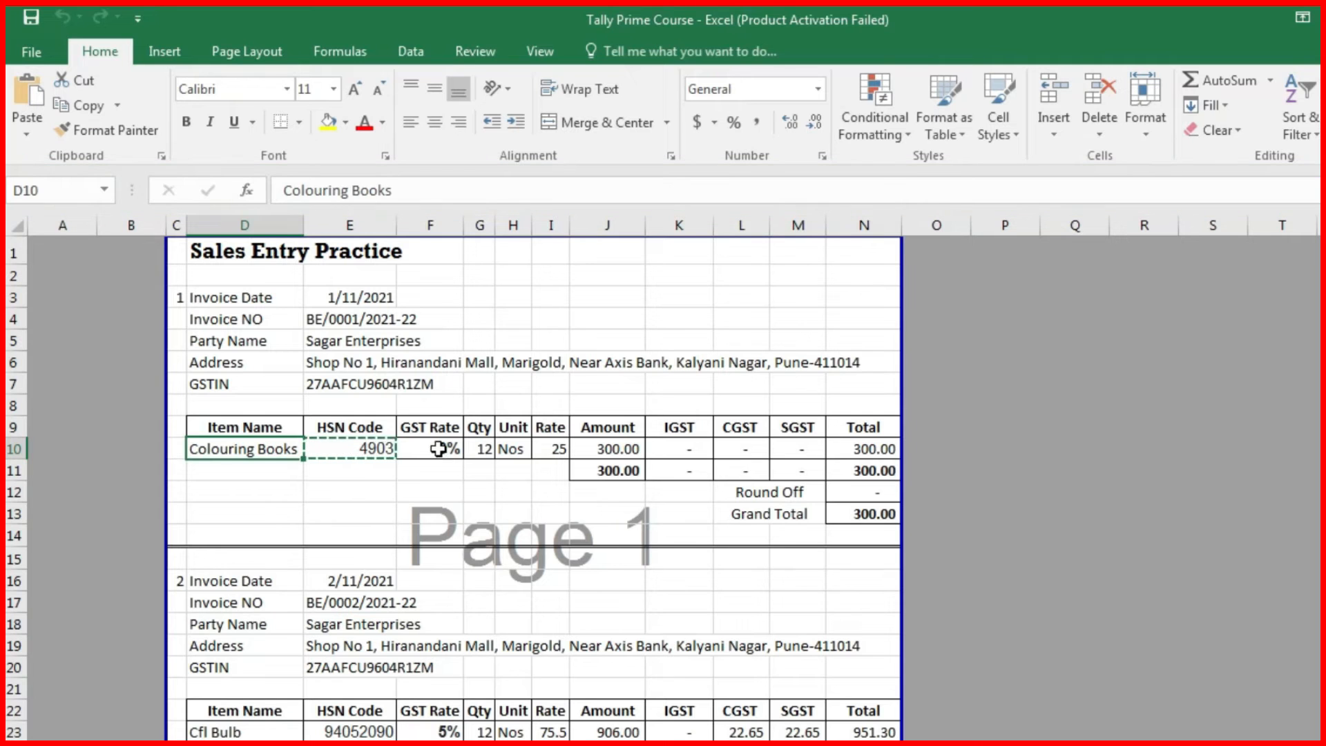
pyautogui.click(439, 449)
pyautogui.click(486, 449)
pyautogui.hotkey('alt', 'Tab')
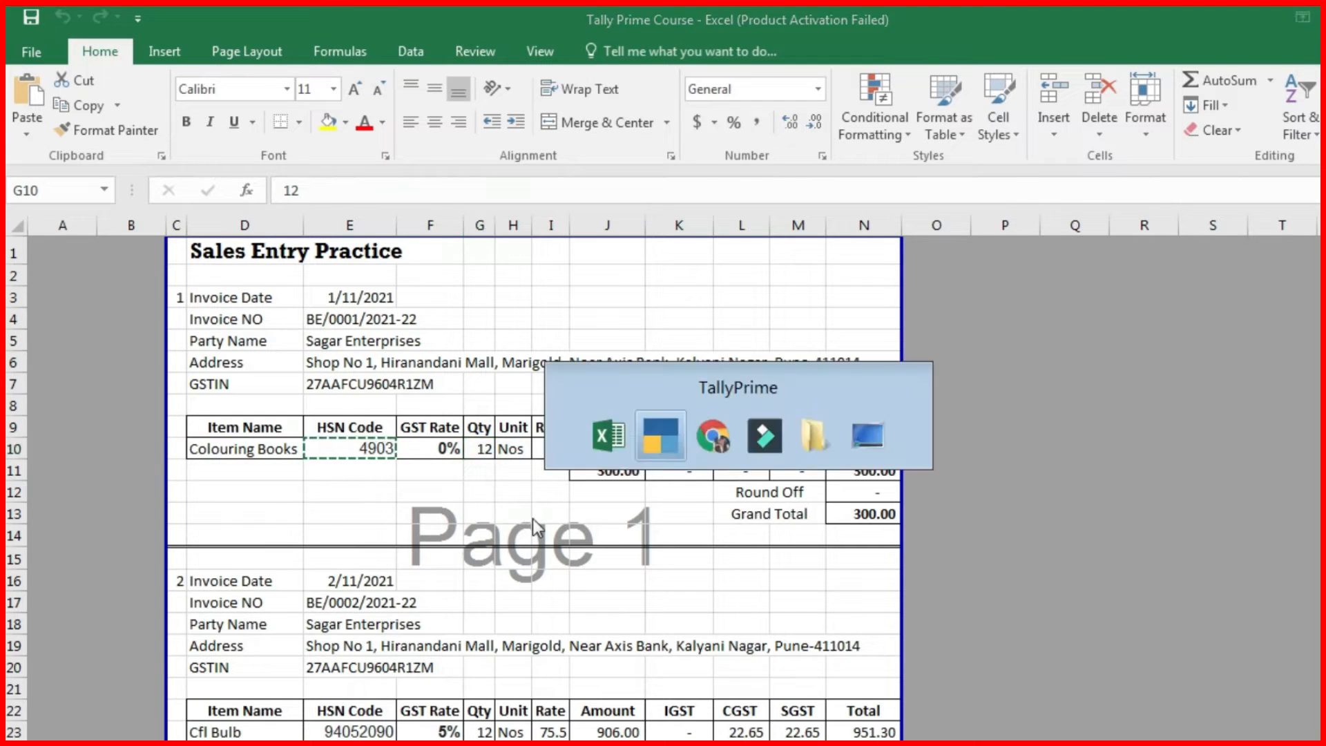
pyautogui.write('12')
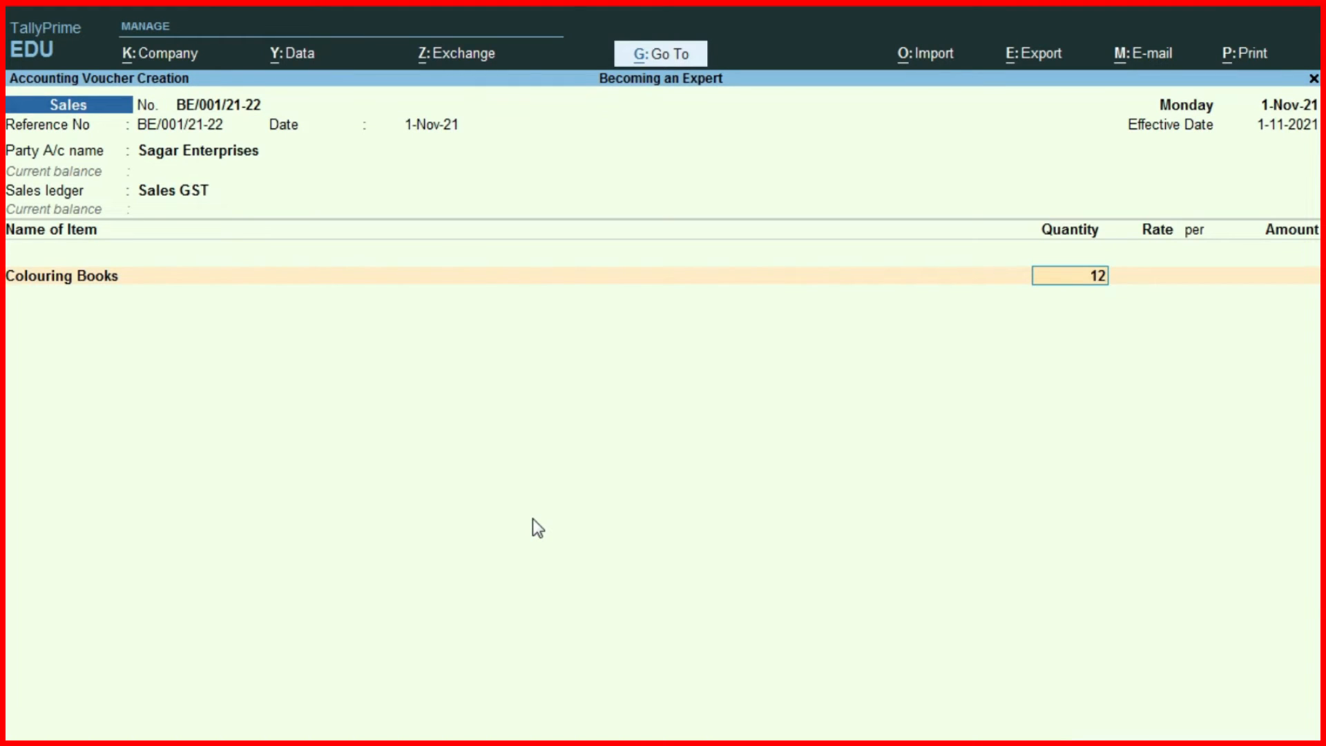
# Confirm the item quantity, check the Colouring Books rate in Excel cell I10, and enter 25 as the rate in the sales voucher.
pyautogui.press('Return')
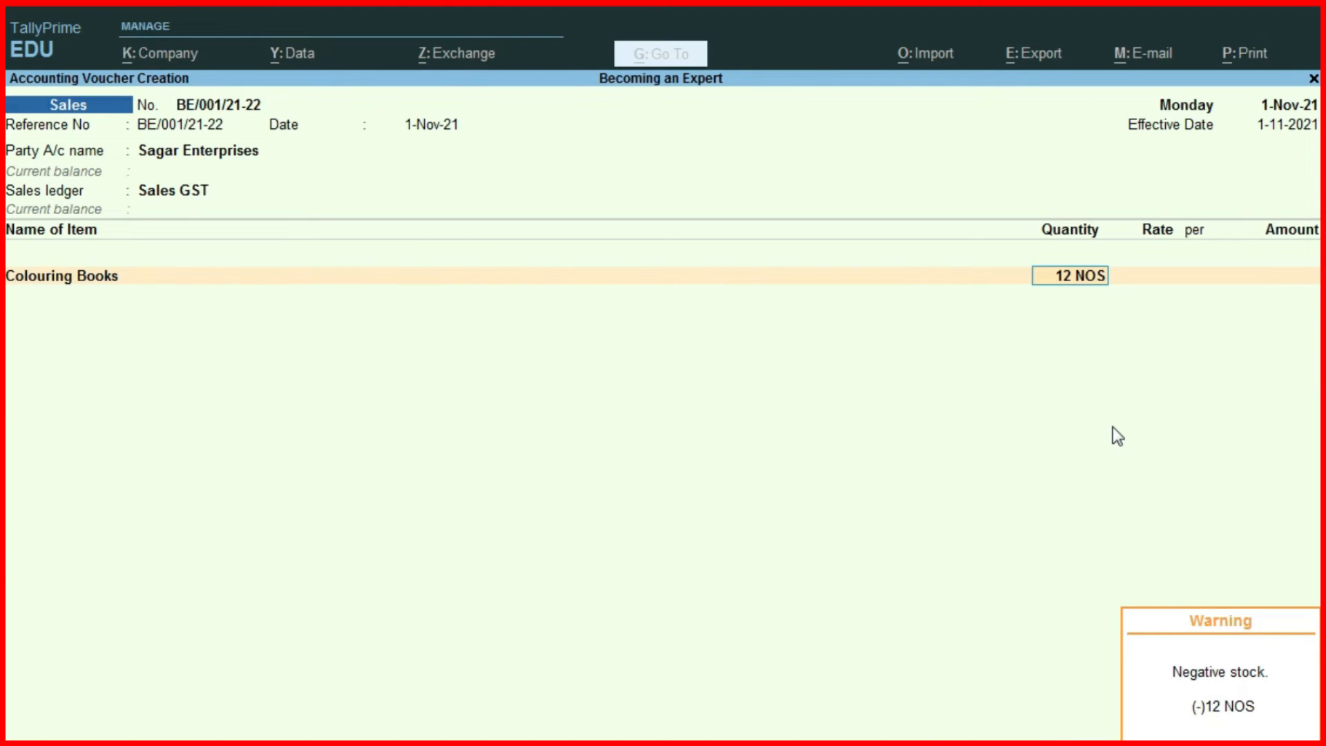
pyautogui.press('Return')
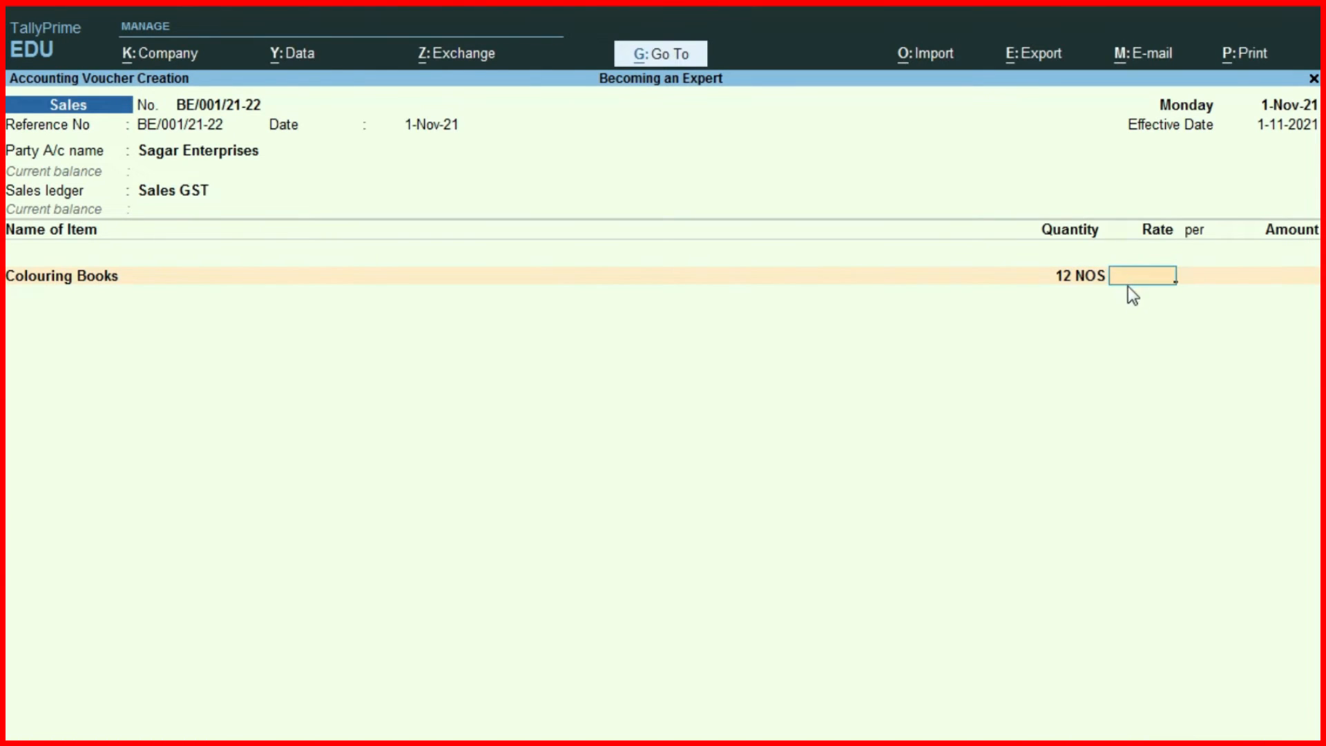
pyautogui.hotkey('alt', 'Tab')
pyautogui.click(548, 452)
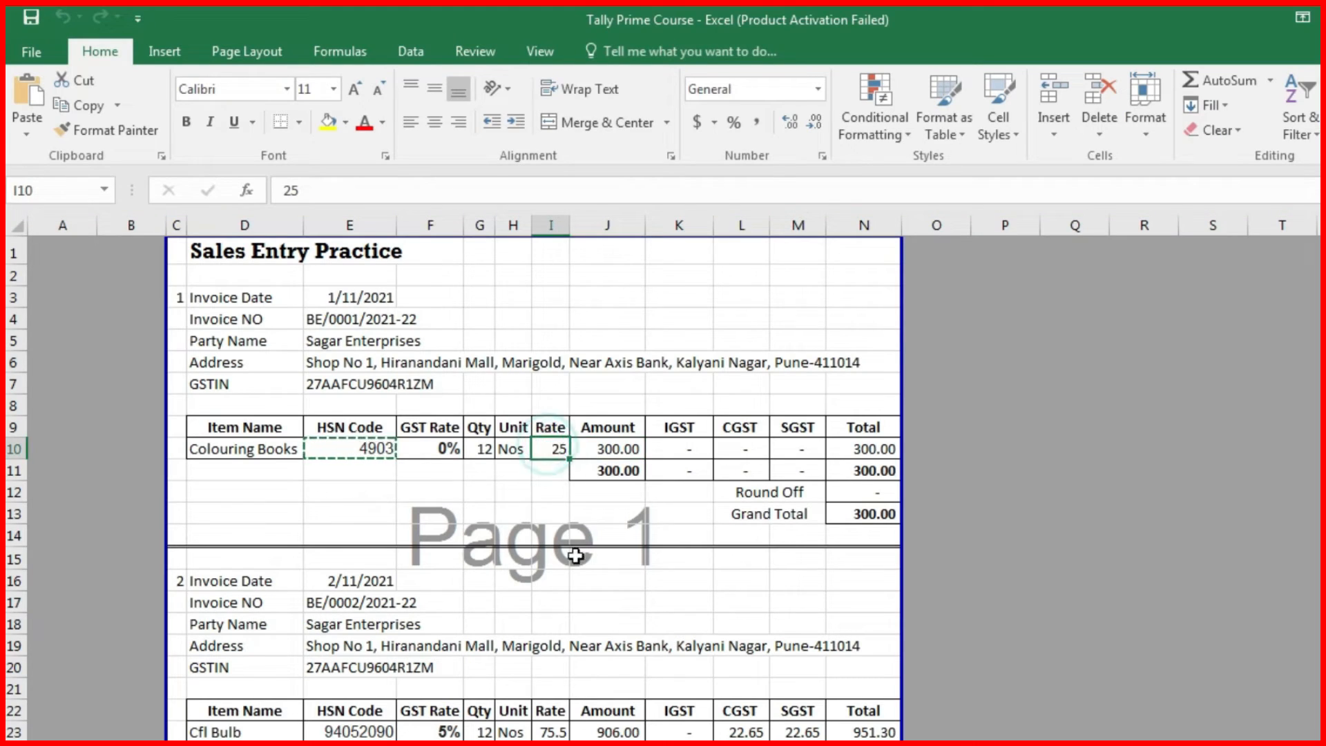
pyautogui.hotkey('alt', 'Tab')
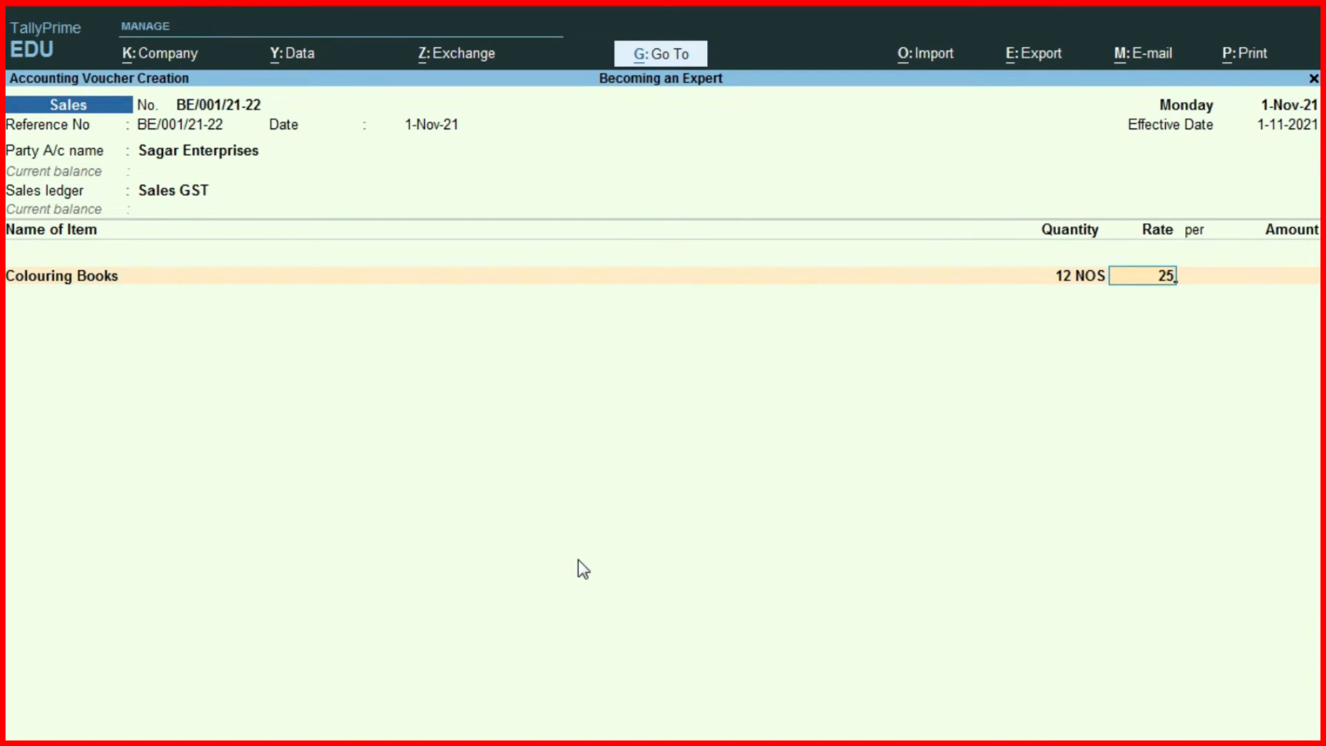
pyautogui.press('Return')
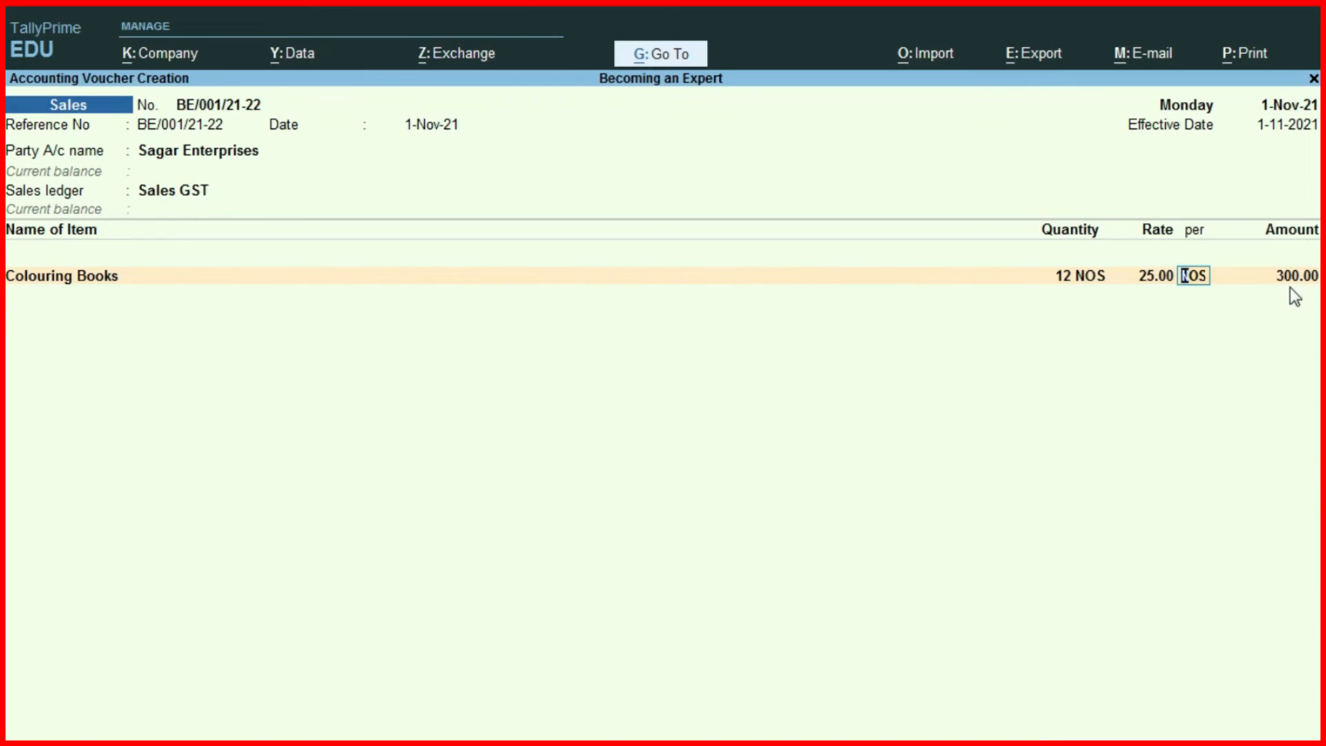
# Examine the first invoice's IGST, CGST, SGST, total, round-off and grand total cells in Excel, and return to TallyPrime.
pyautogui.hotkey('alt', 'Tab')
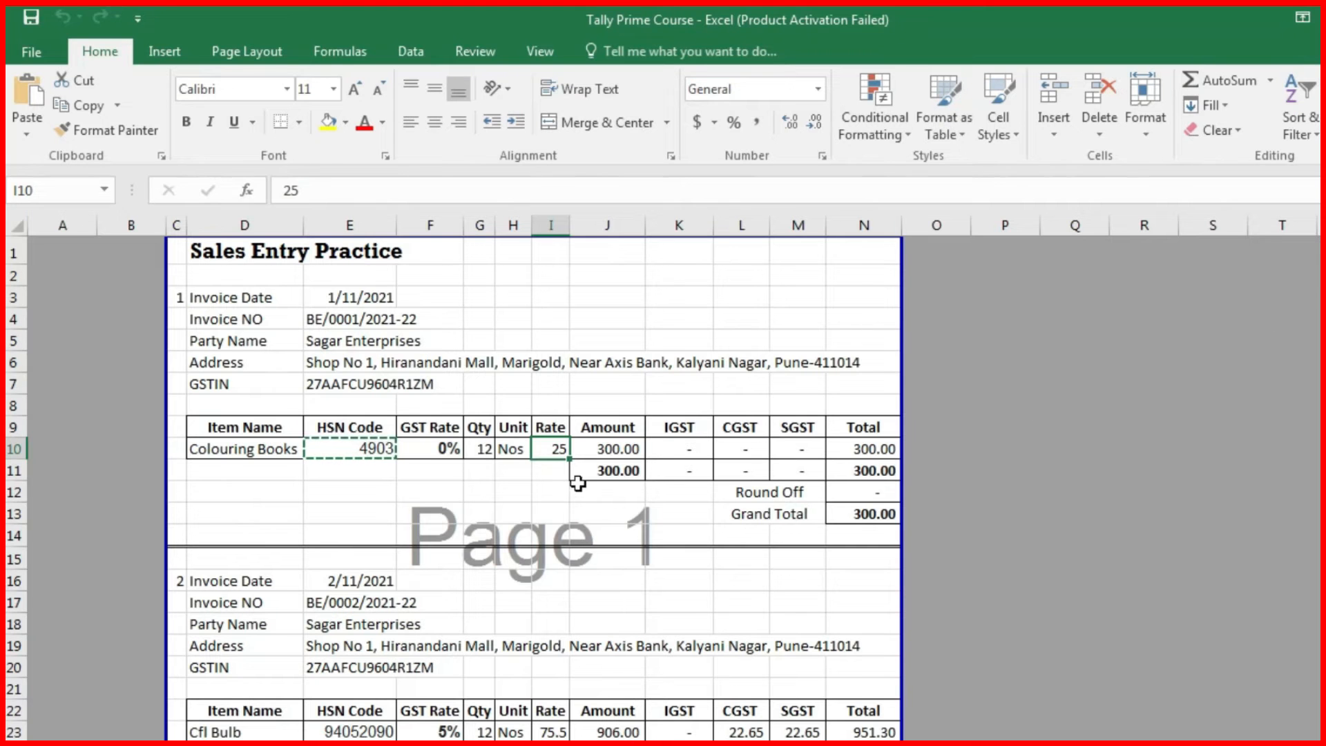
pyautogui.click(860, 448)
pyautogui.click(668, 443)
pyautogui.click(728, 446)
pyautogui.click(793, 446)
pyautogui.click(854, 493)
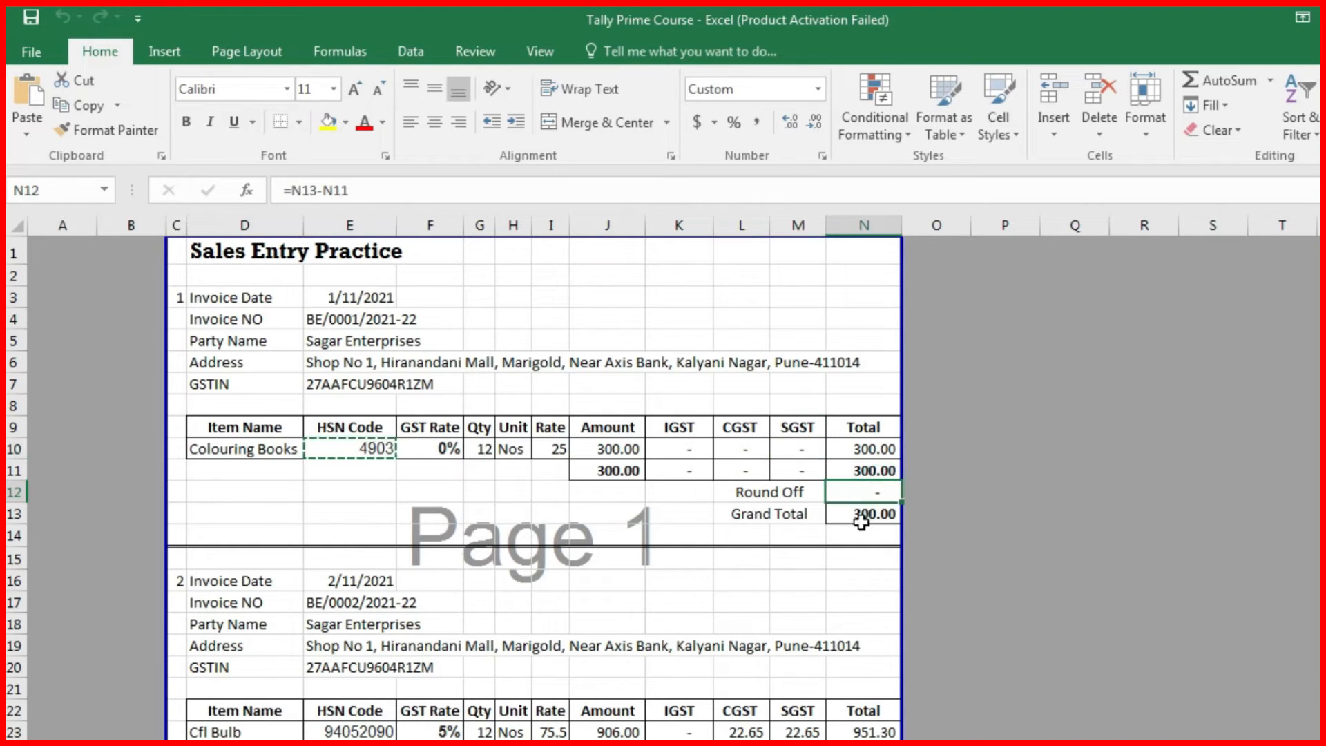
pyautogui.click(760, 519)
pyautogui.click(885, 516)
pyautogui.hotkey('alt', 'Tab')
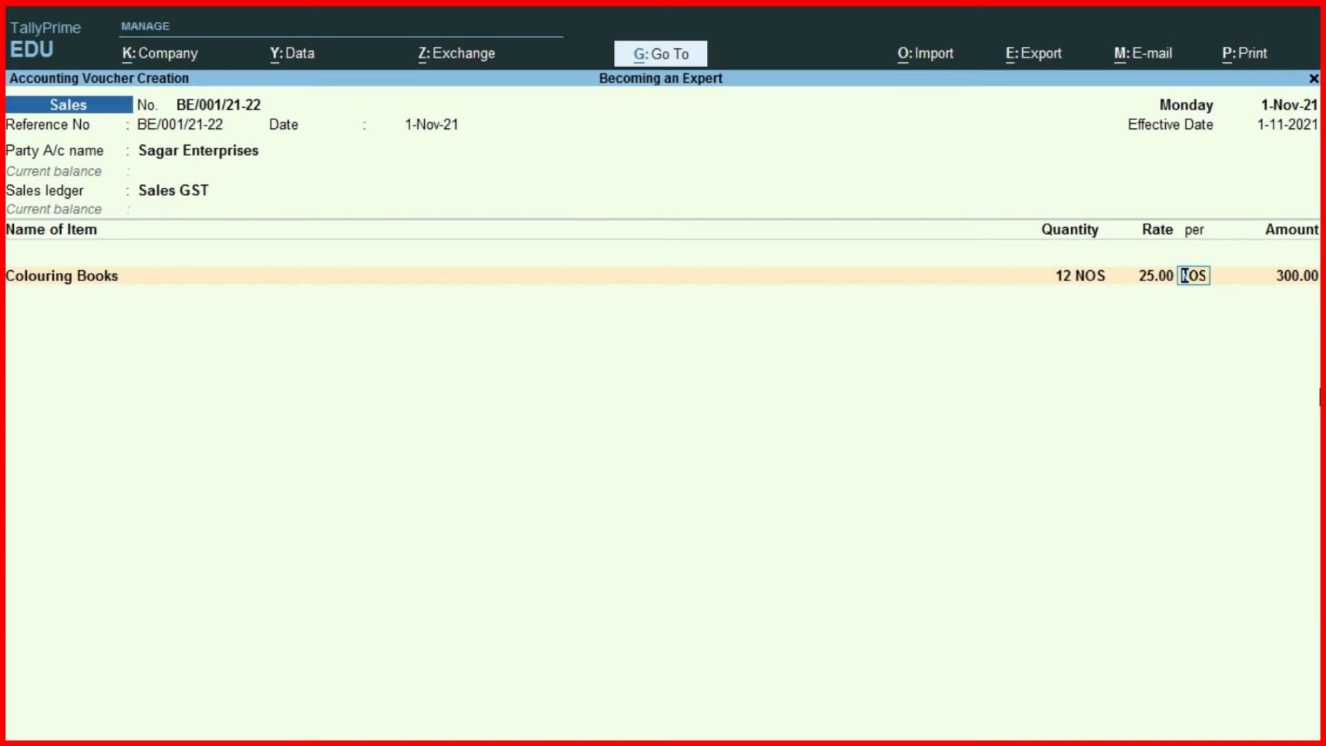
# Complete the item entry, enter the narration "Being goods sold." and save sales voucher BE/001/21-22.
pyautogui.press('Return')
pyautogui.press('Return')
pyautogui.press('Return')
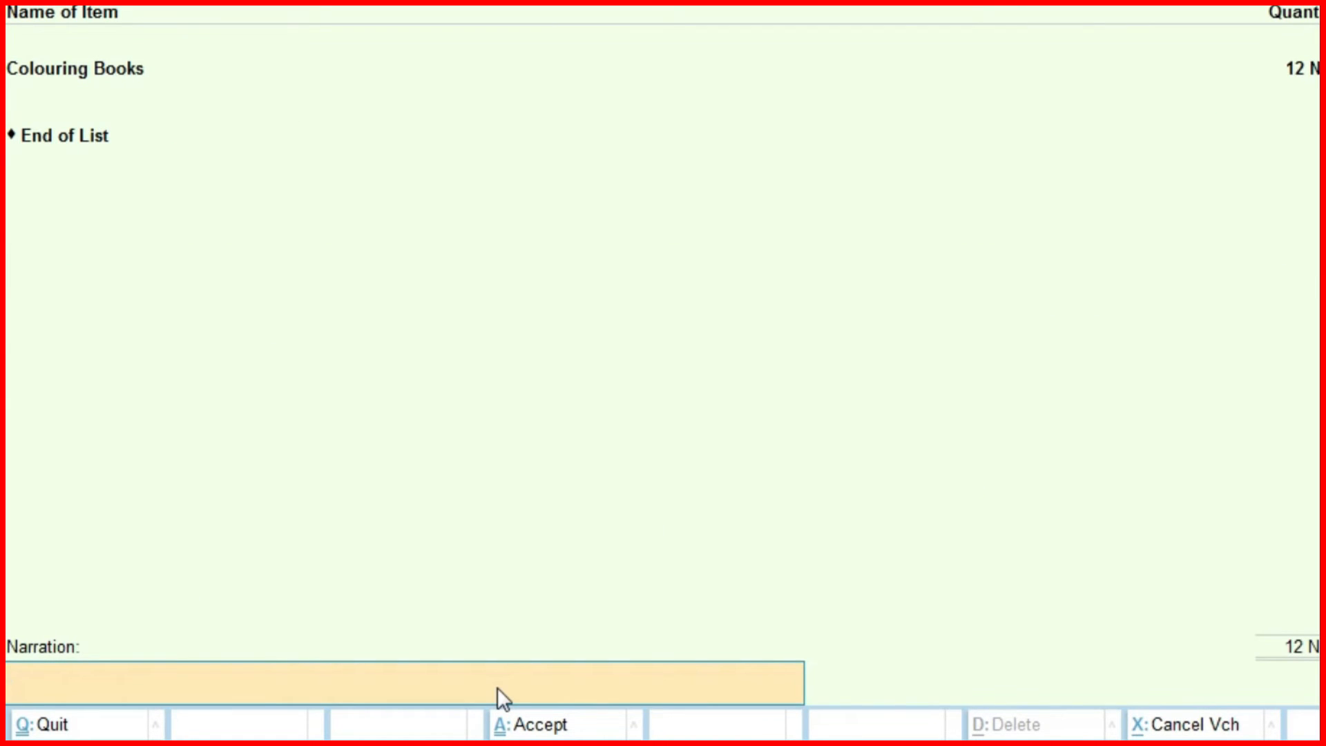
pyautogui.write('Being goods sold.')
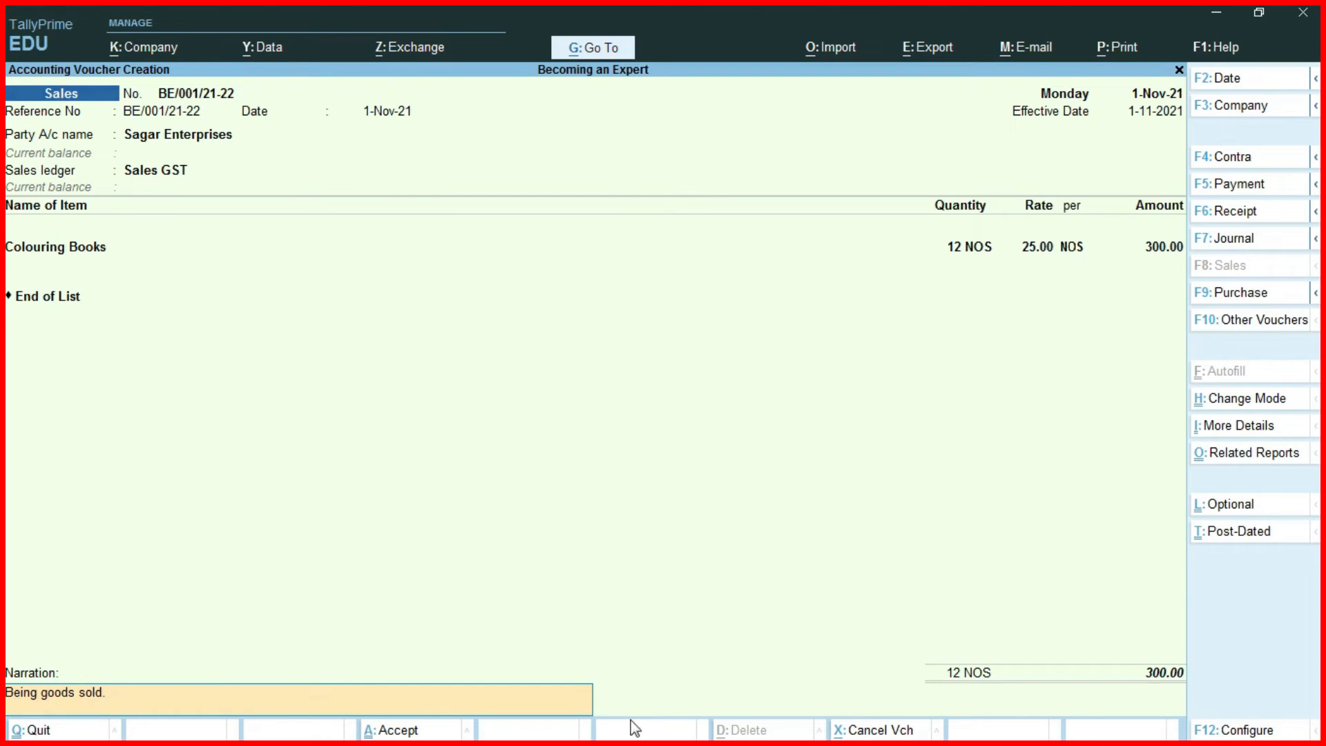
pyautogui.hotkey('ctrl', 'a')
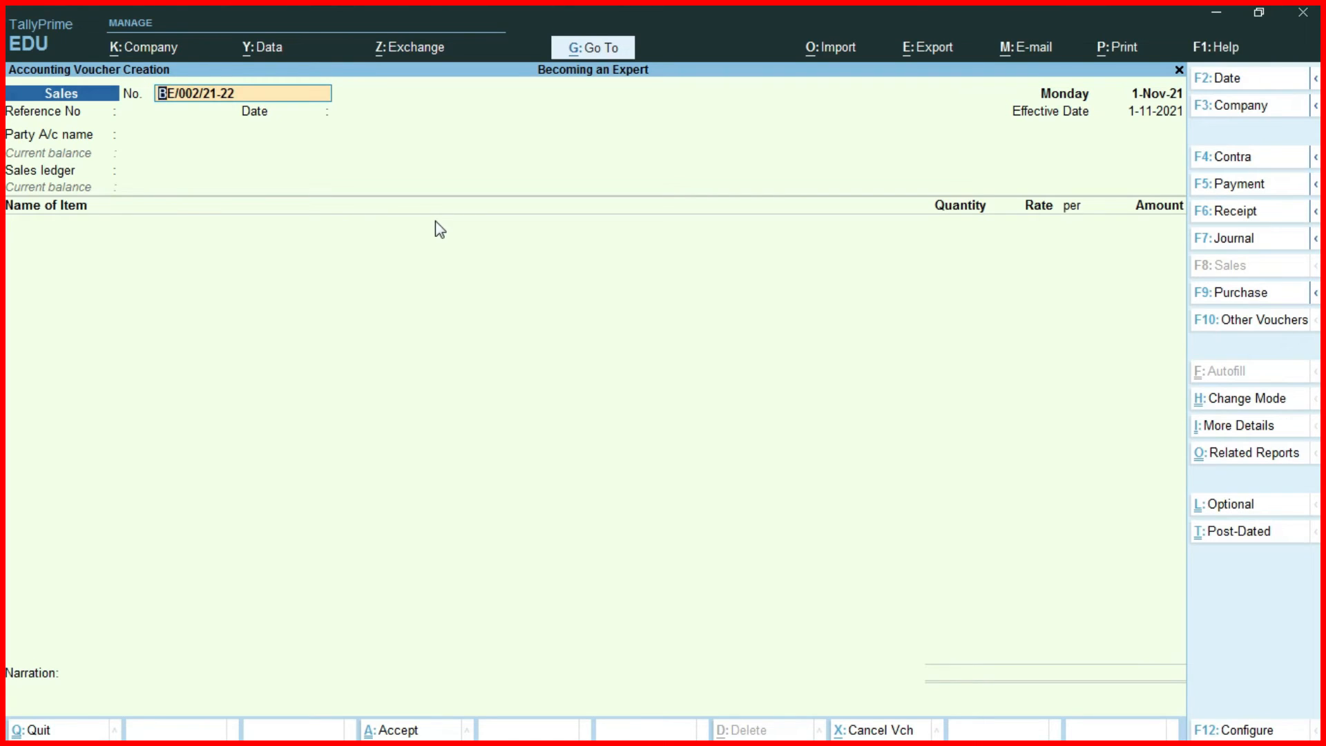
# Leave voucher creation and open the BE/001/21-22 sales entry from the Day Book to review it.
pyautogui.press('BackSpace')
pyautogui.press('Escape')
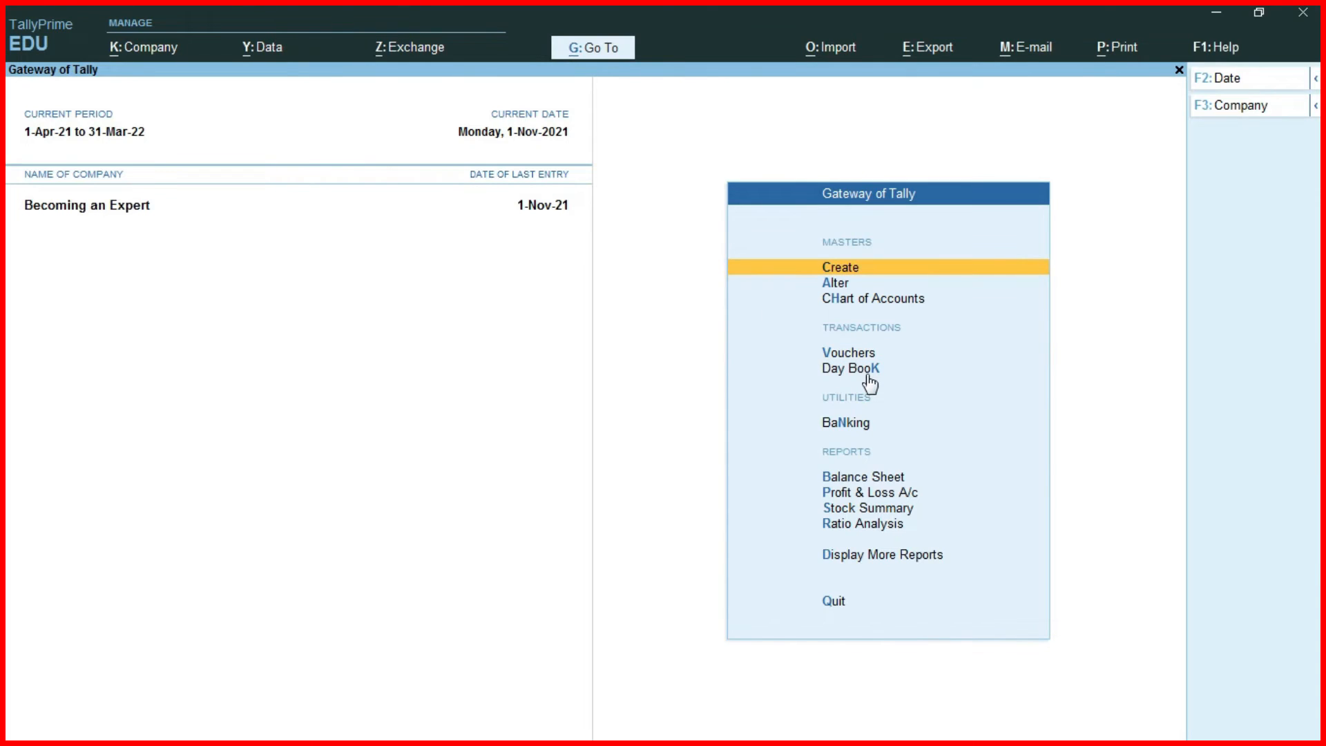
pyautogui.click(868, 375)
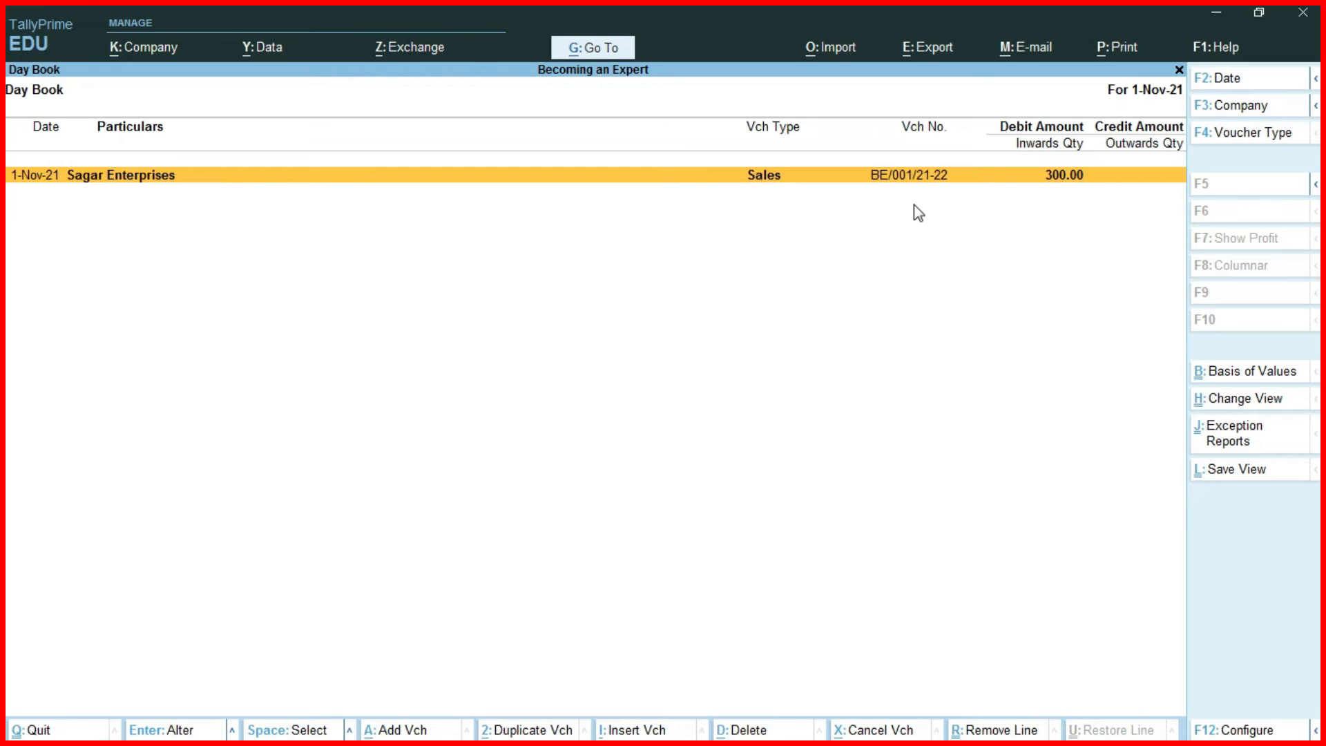
pyautogui.press('Return')
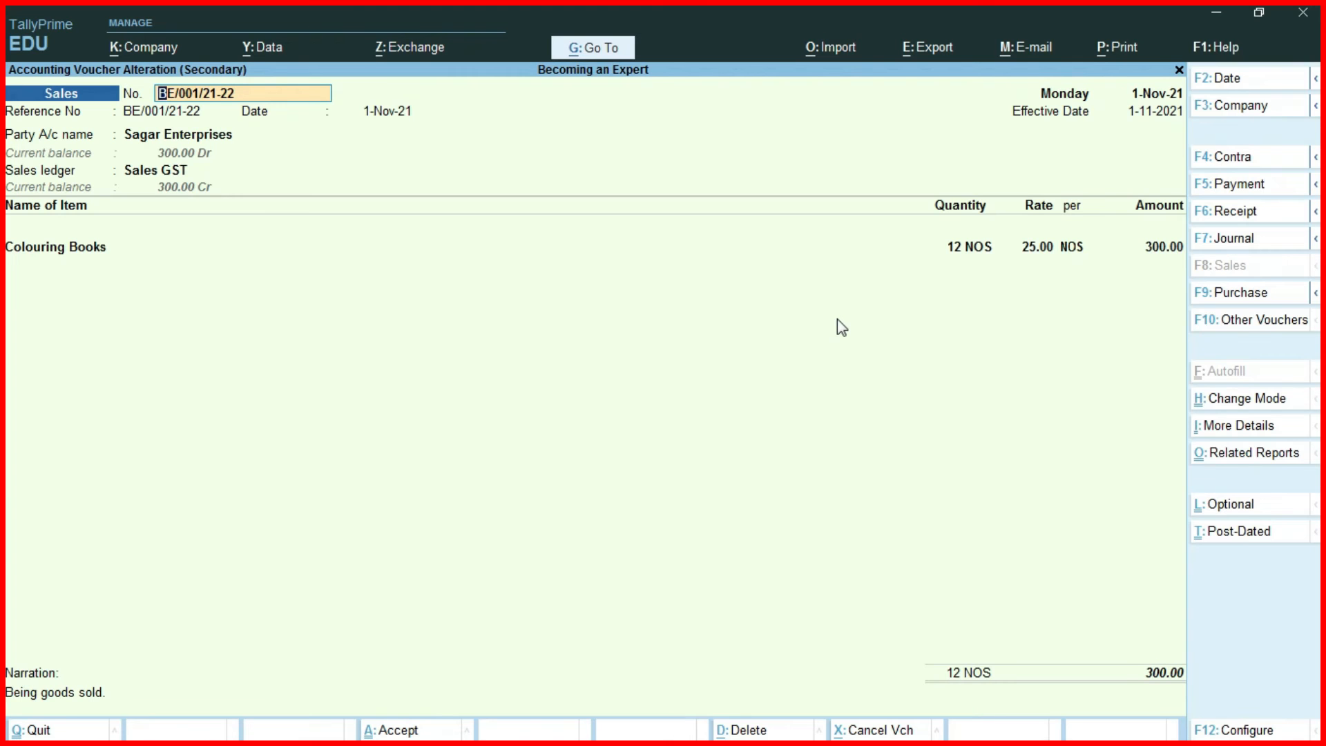
# Call up deletion of the opened voucher, cancel it, and return to the Gateway of Tally.
pyautogui.hotkey('alt', 'd')
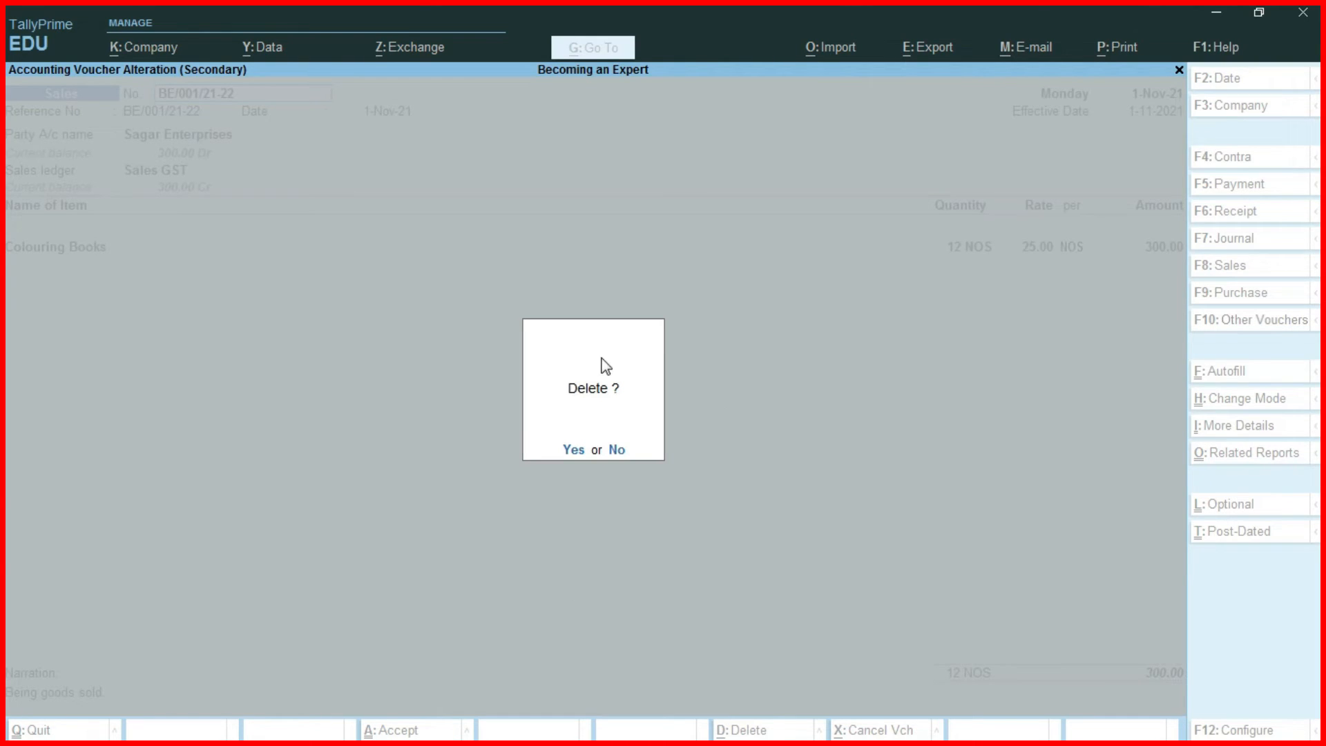
pyautogui.press('Escape')
pyautogui.press('Escape')
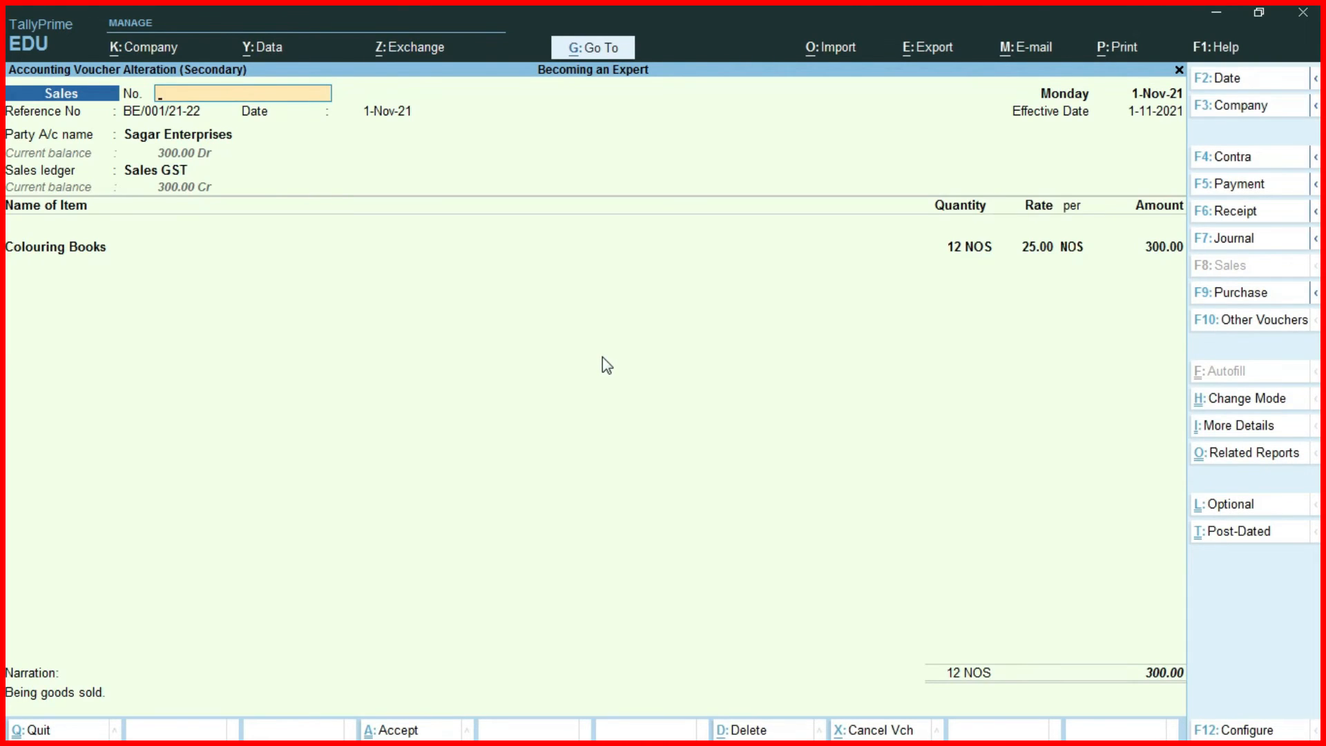
pyautogui.press('Escape')
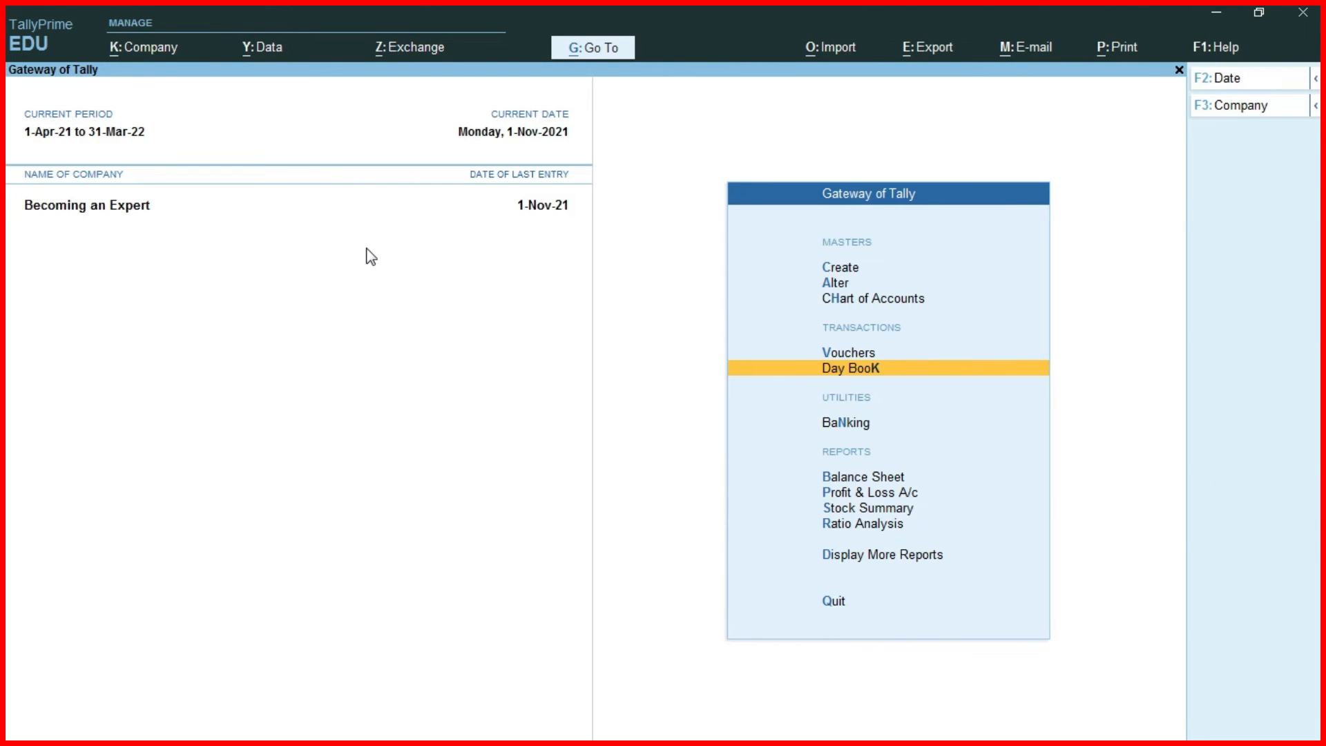
# Start a new sales voucher and, in the second invoice in Excel, change the number in cell E17 to BE/002/2021-22.
pyautogui.press('v')
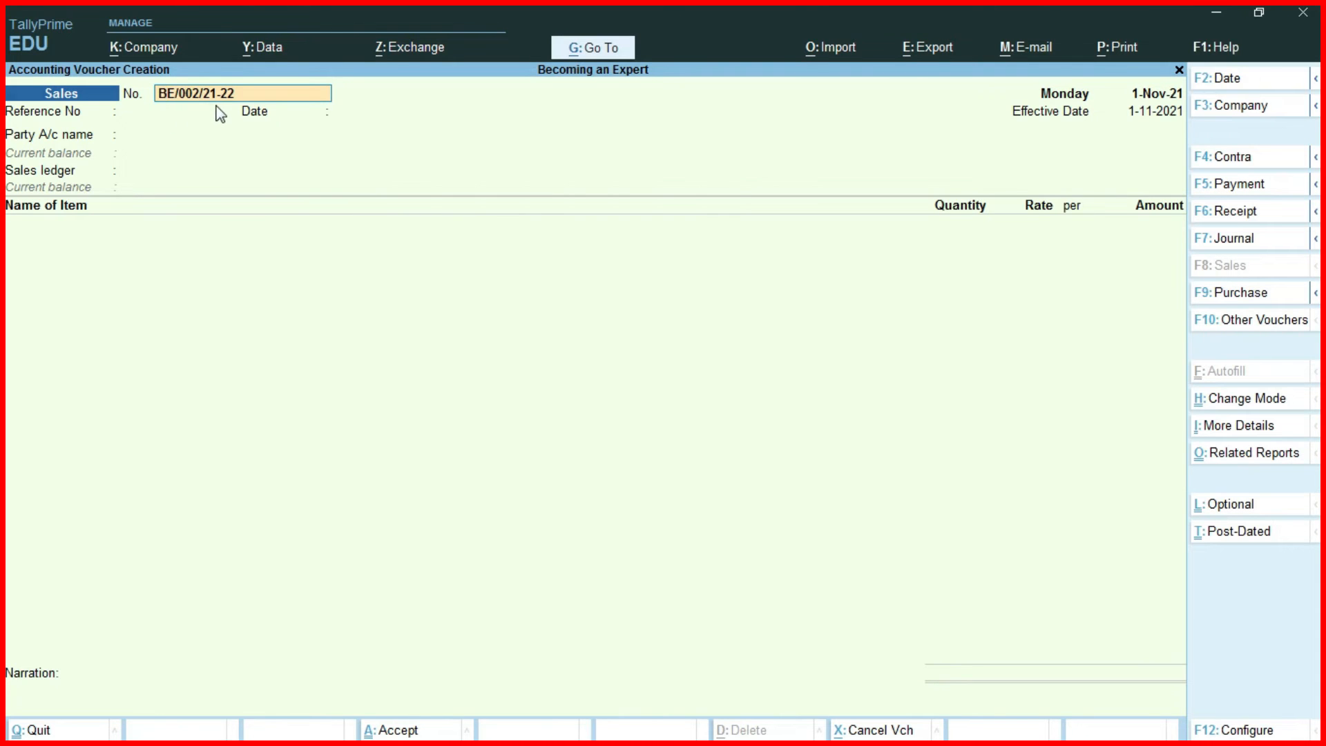
pyautogui.hotkey('alt', 'Tab')
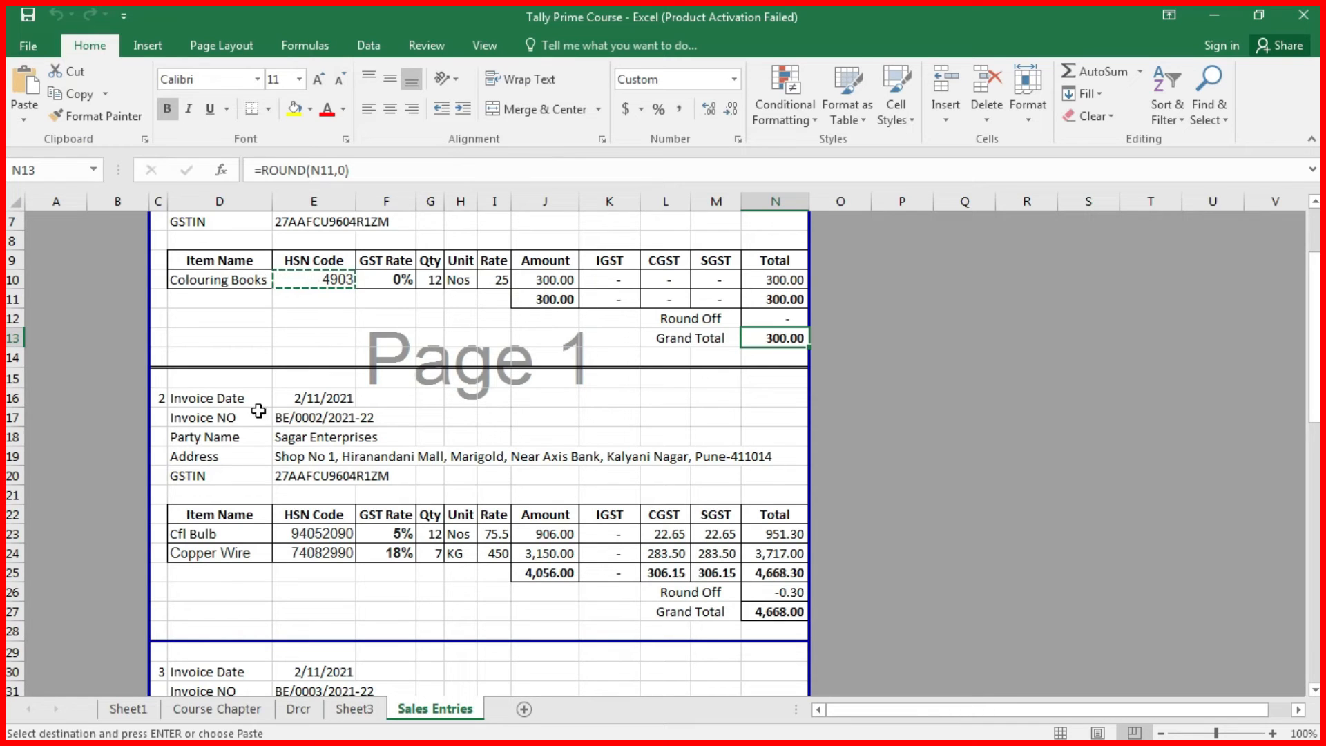
pyautogui.click(307, 400)
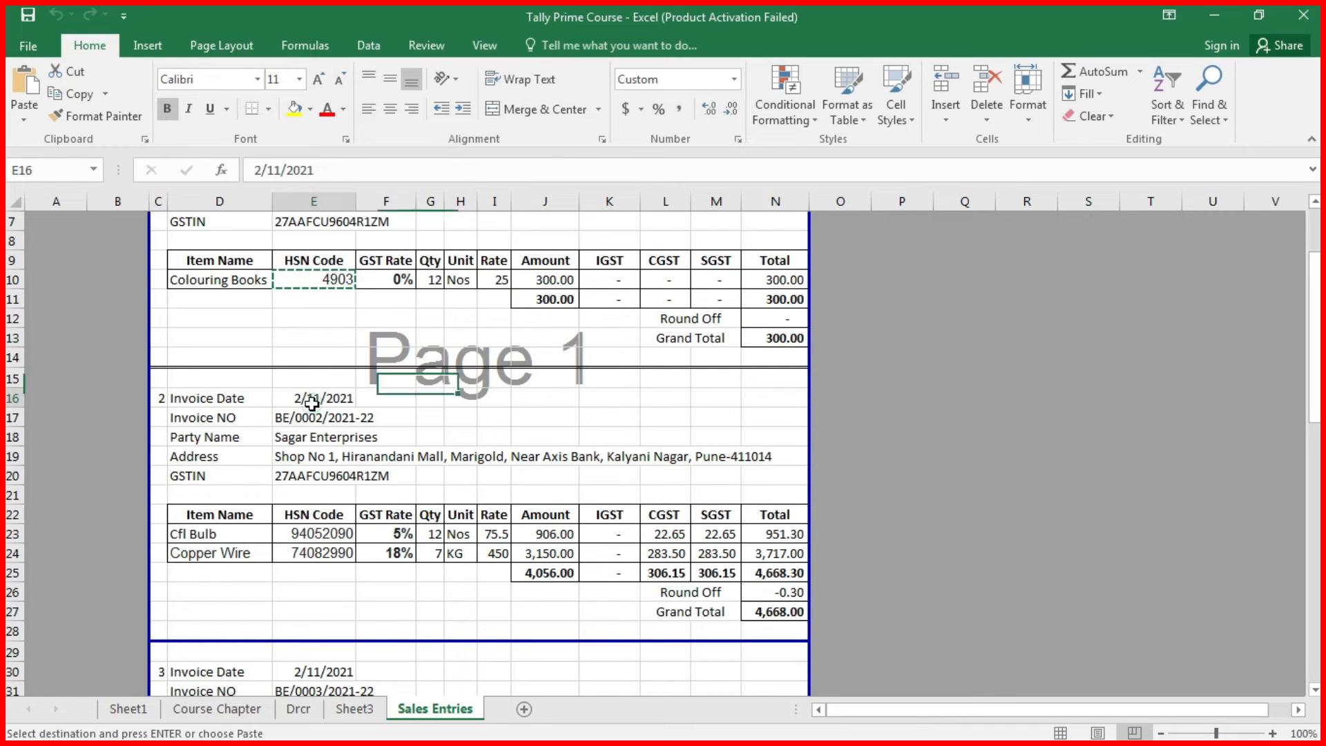
pyautogui.click(315, 435)
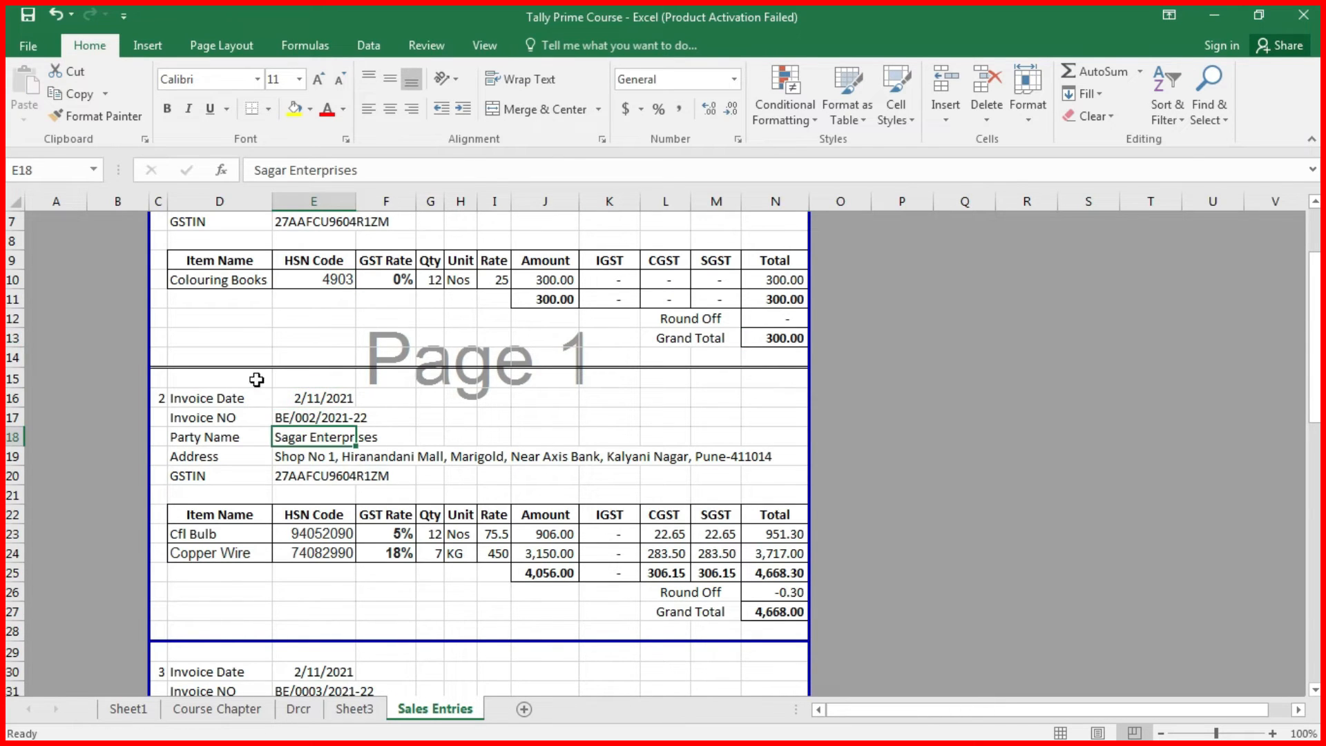
# Return to TallyPrime and set the voucher date and effective date to 2-11-2021.
pyautogui.hotkey('alt', 'Tab')
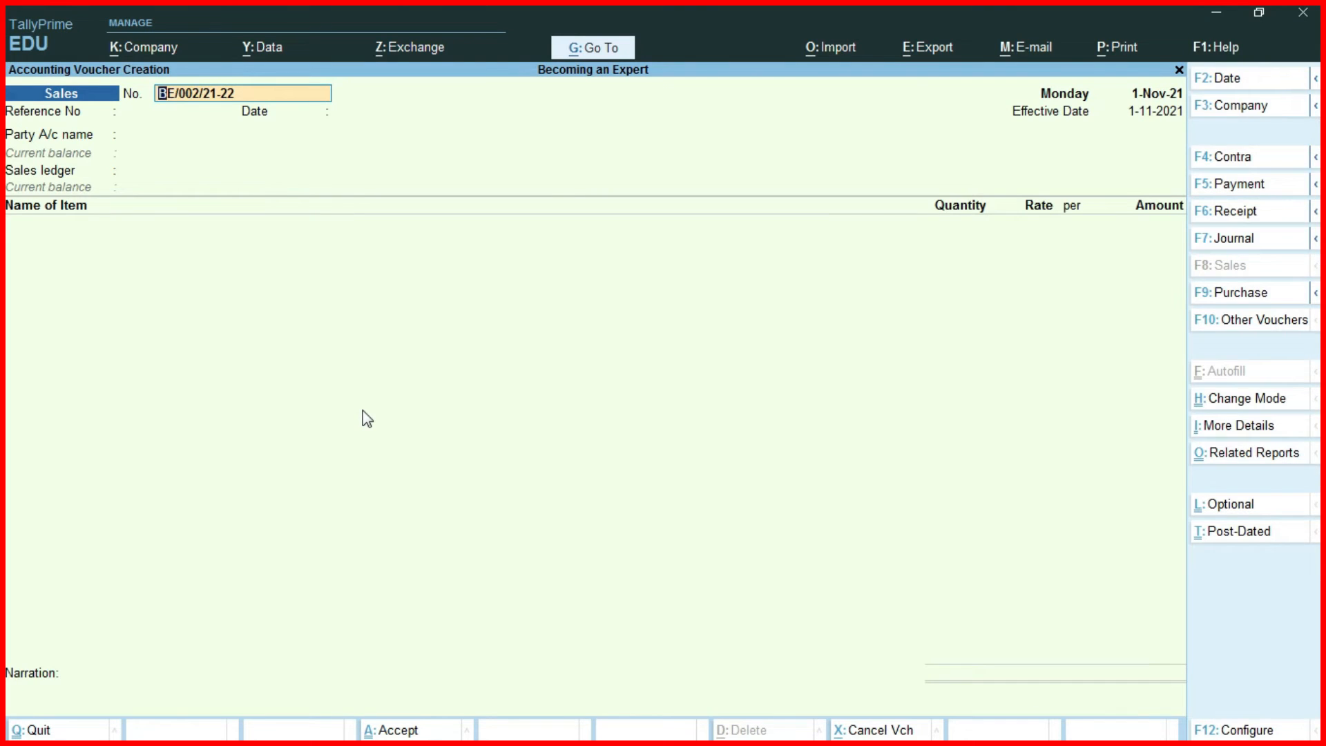
pyautogui.press('F2')
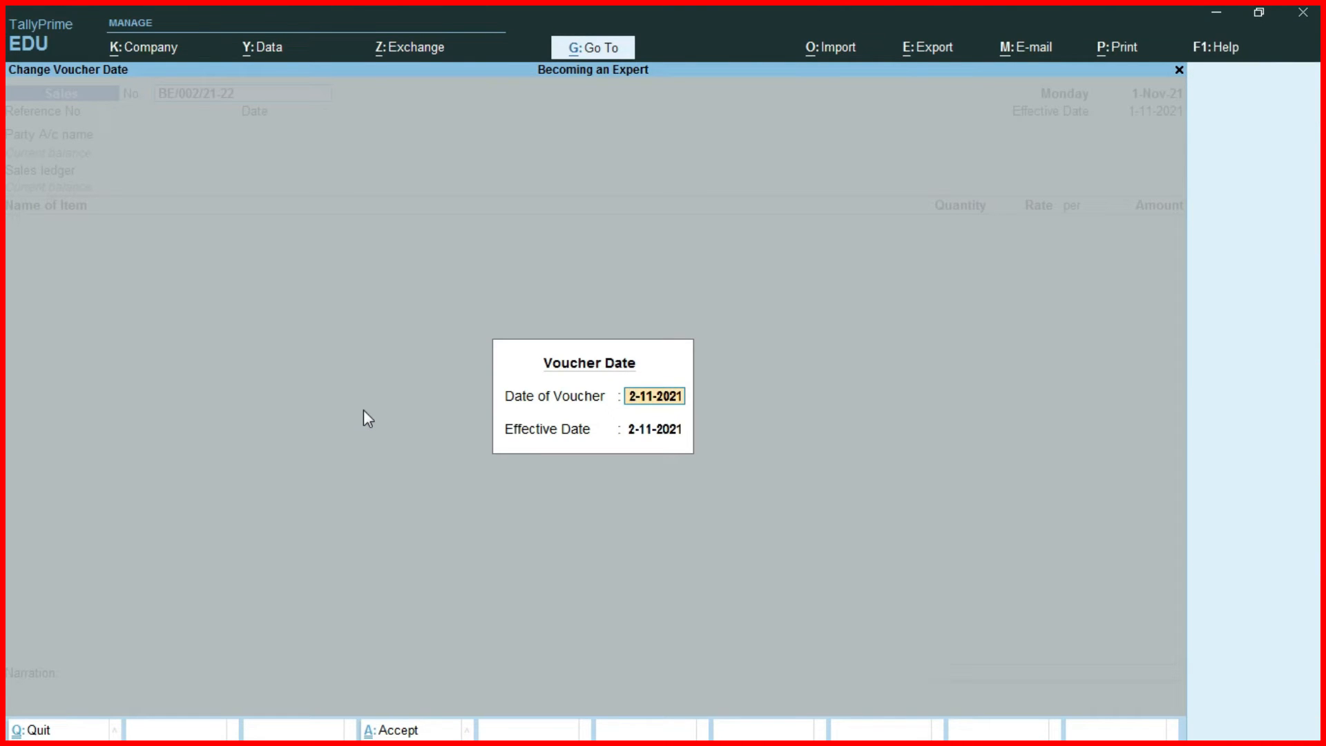
pyautogui.press('Return')
pyautogui.press('Return')
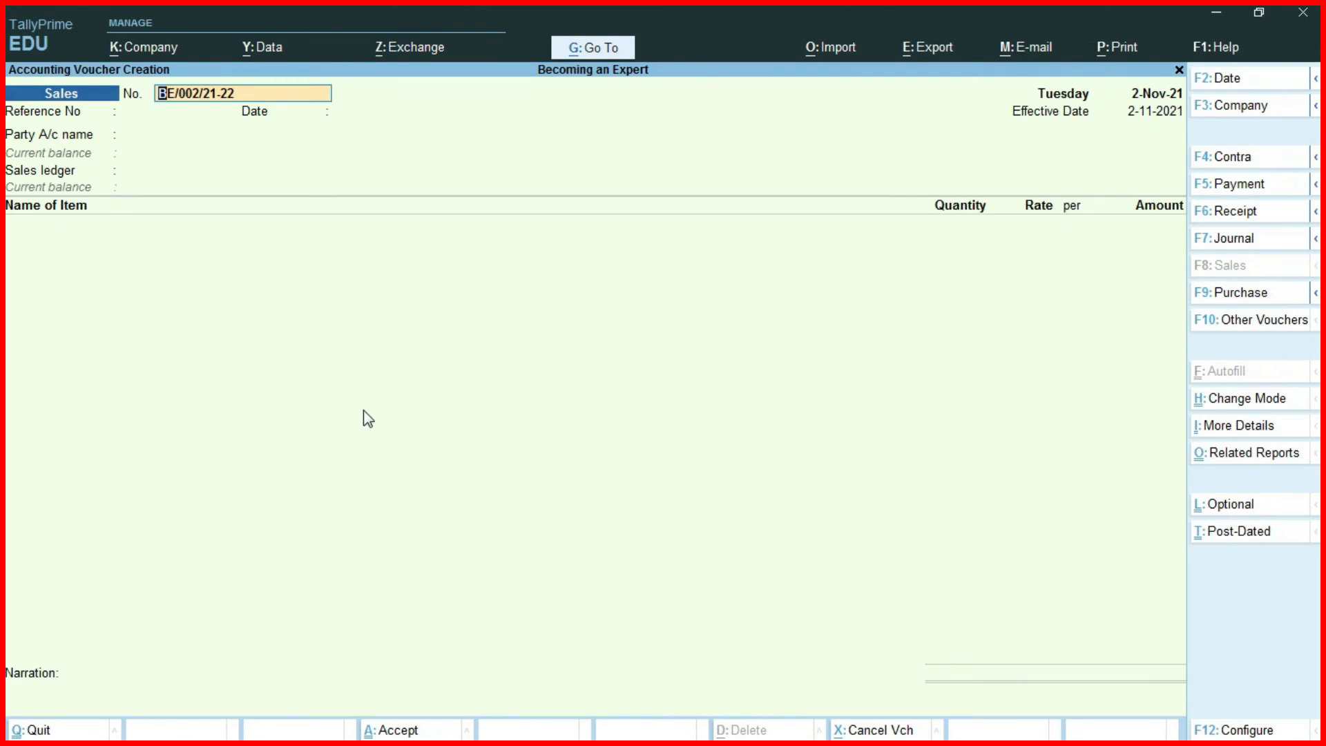
# Copy the voucher number BE/002/21-22 into the reference number and accept 2-Nov-21 as the reference date.
pyautogui.hotkey('ctrl', 'alt', 'c')
pyautogui.press('Return')
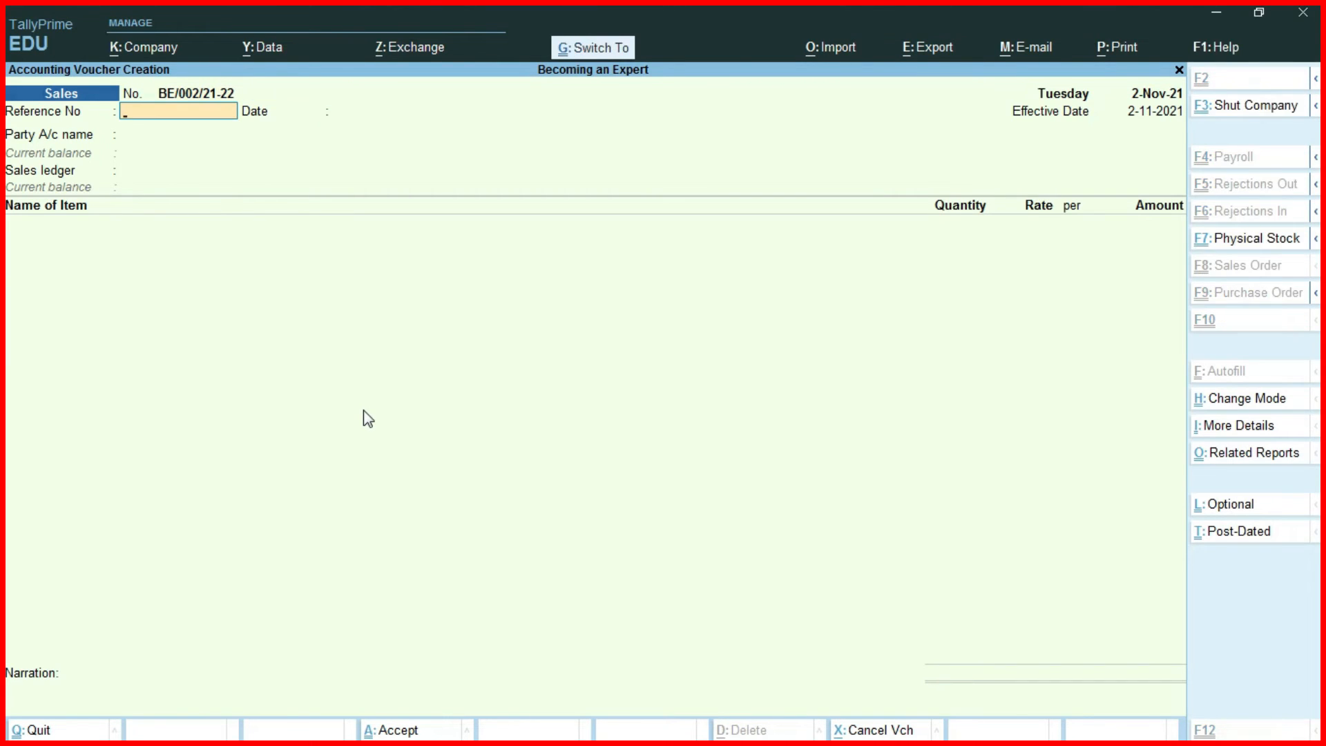
pyautogui.hotkey('ctrl', 'alt', 'v')
pyautogui.press('Return')
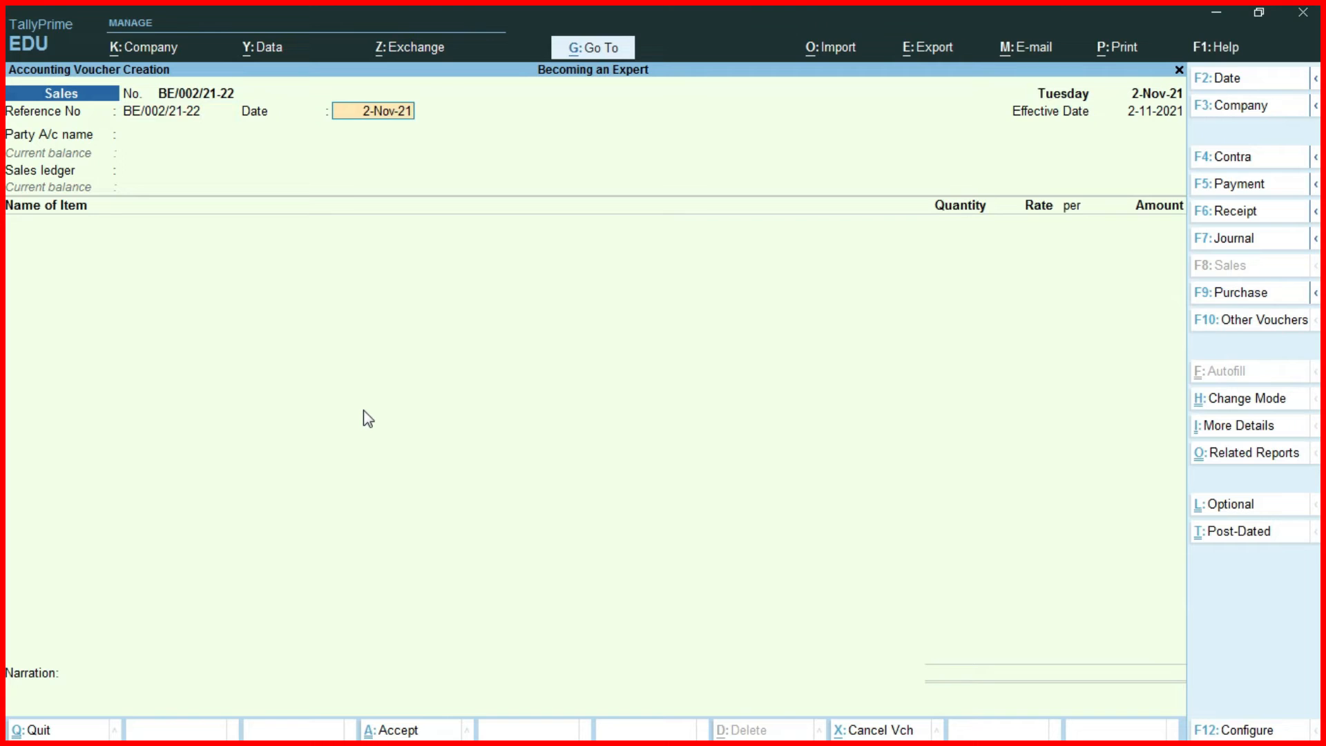
pyautogui.press('Return')
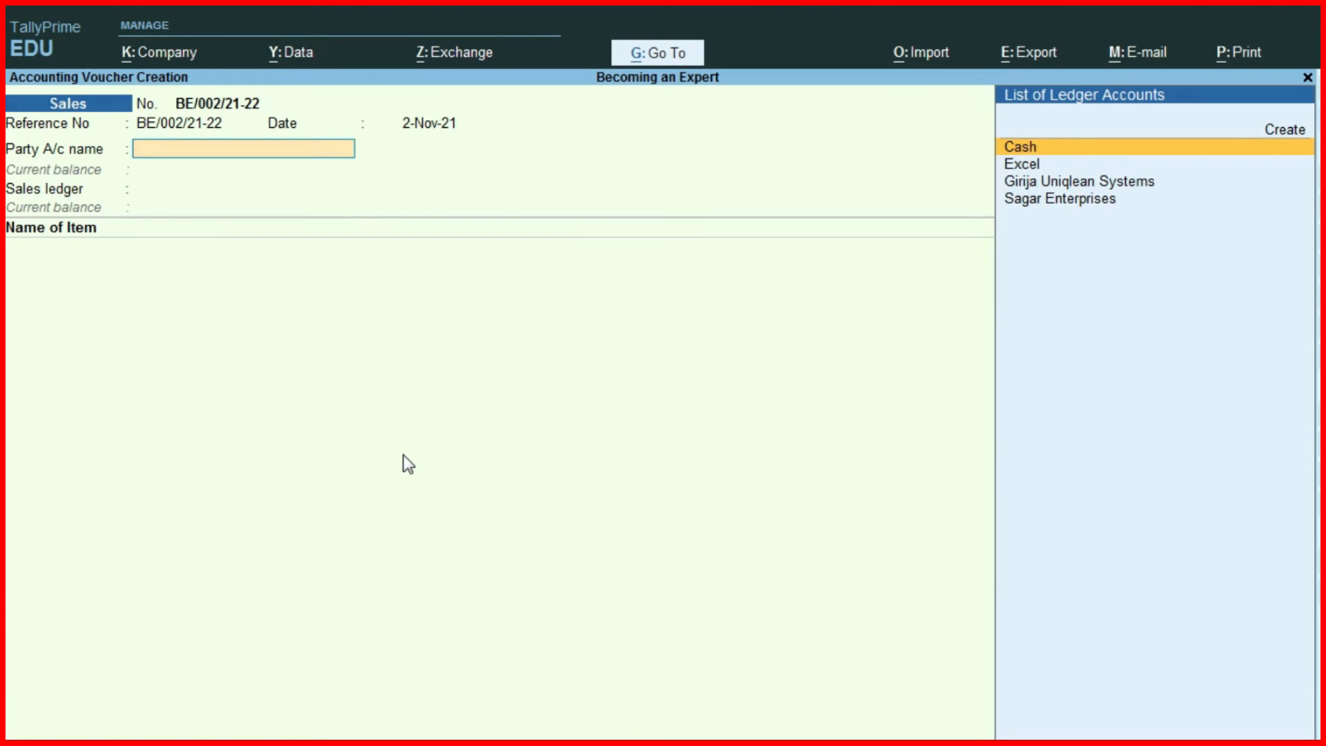
# Check the second invoice's party name in Excel cell E18 and choose Sagar Enterprises as the voucher's party account.
pyautogui.hotkey('alt', 'Tab')
pyautogui.click(253, 508)
pyautogui.scroll(1, 251, 544)
pyautogui.click(251, 546)
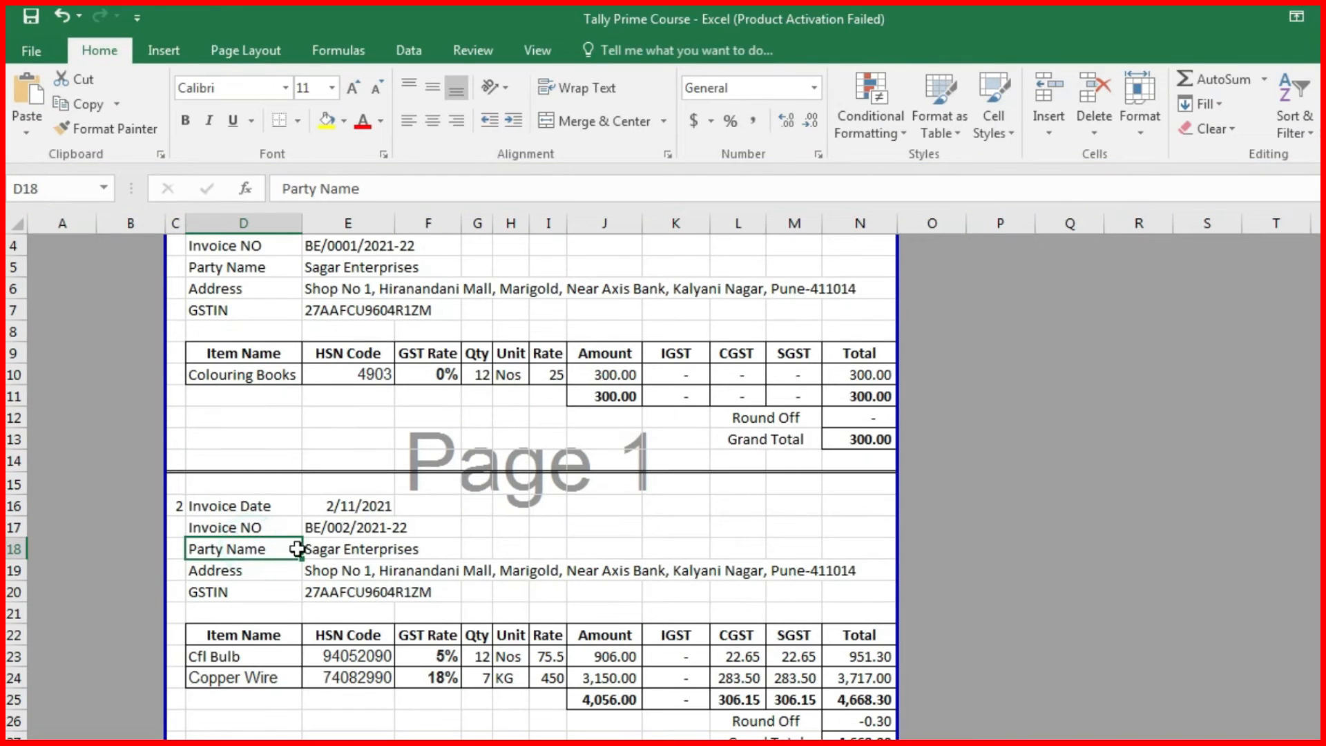
pyautogui.click(319, 546)
pyautogui.hotkey('alt', 'Tab')
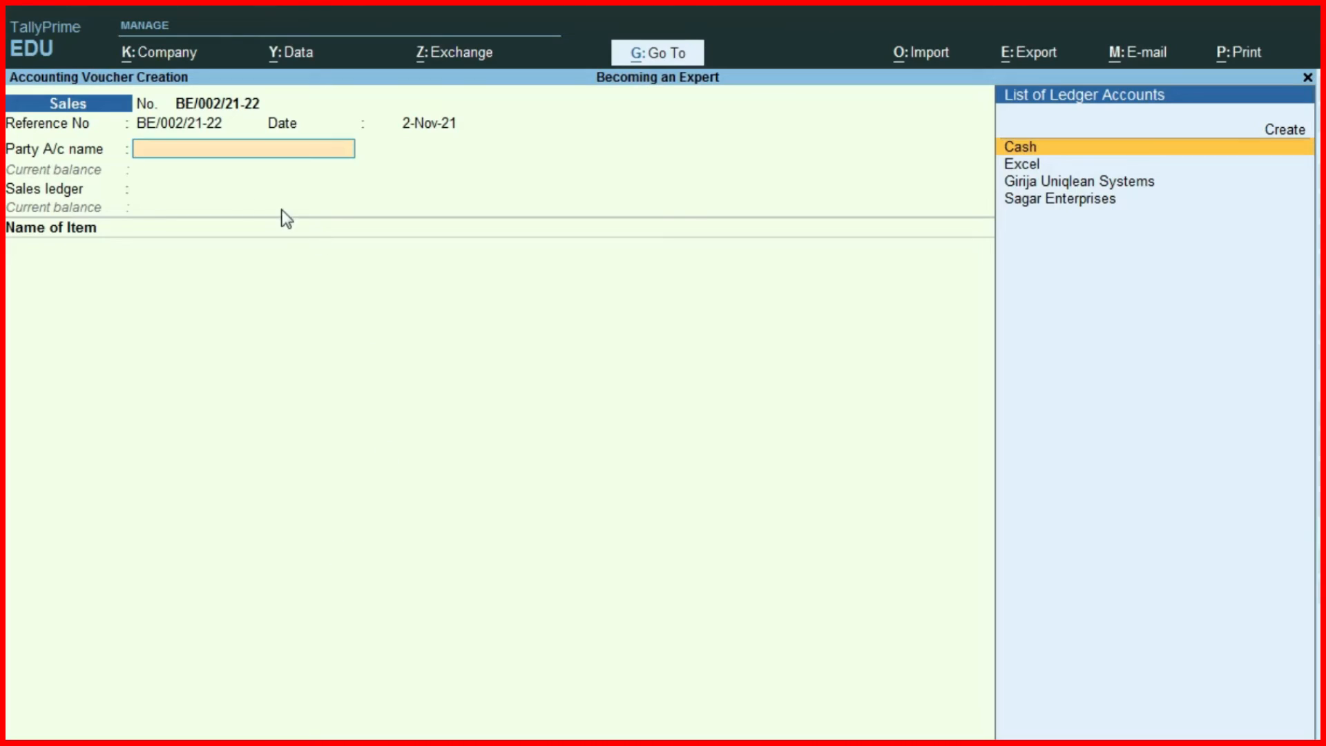
pyautogui.click(1094, 202)
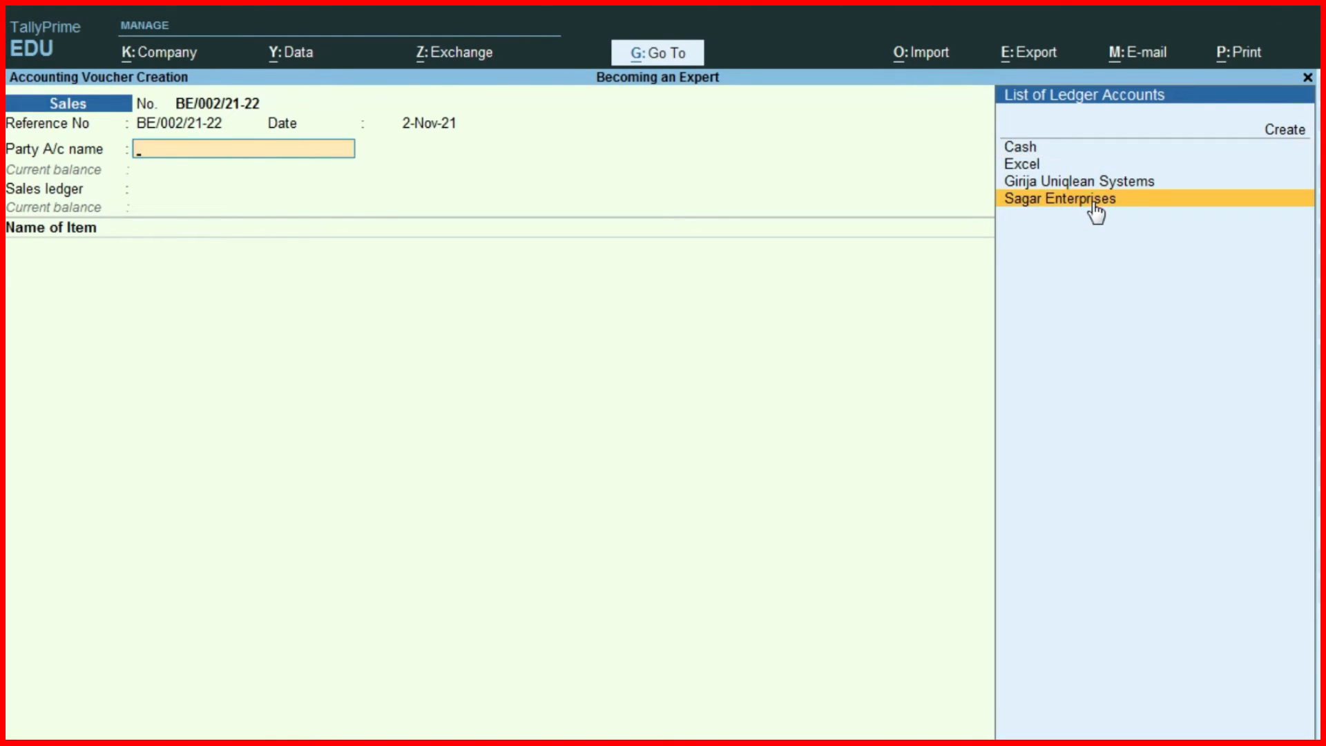
pyautogui.click(1094, 202)
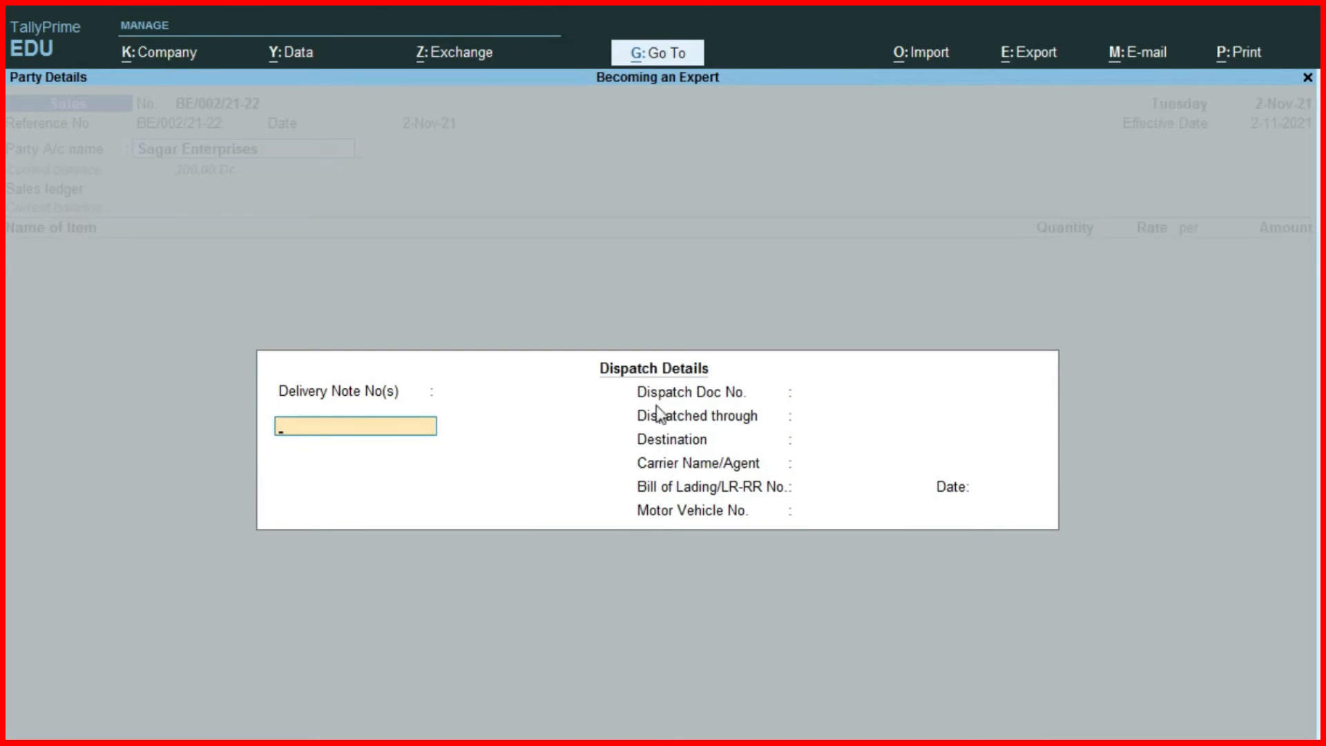
# Accept the dispatch and party details and choose Sales GST as the sales ledger.
pyautogui.hotkey('ctrl', 'a')
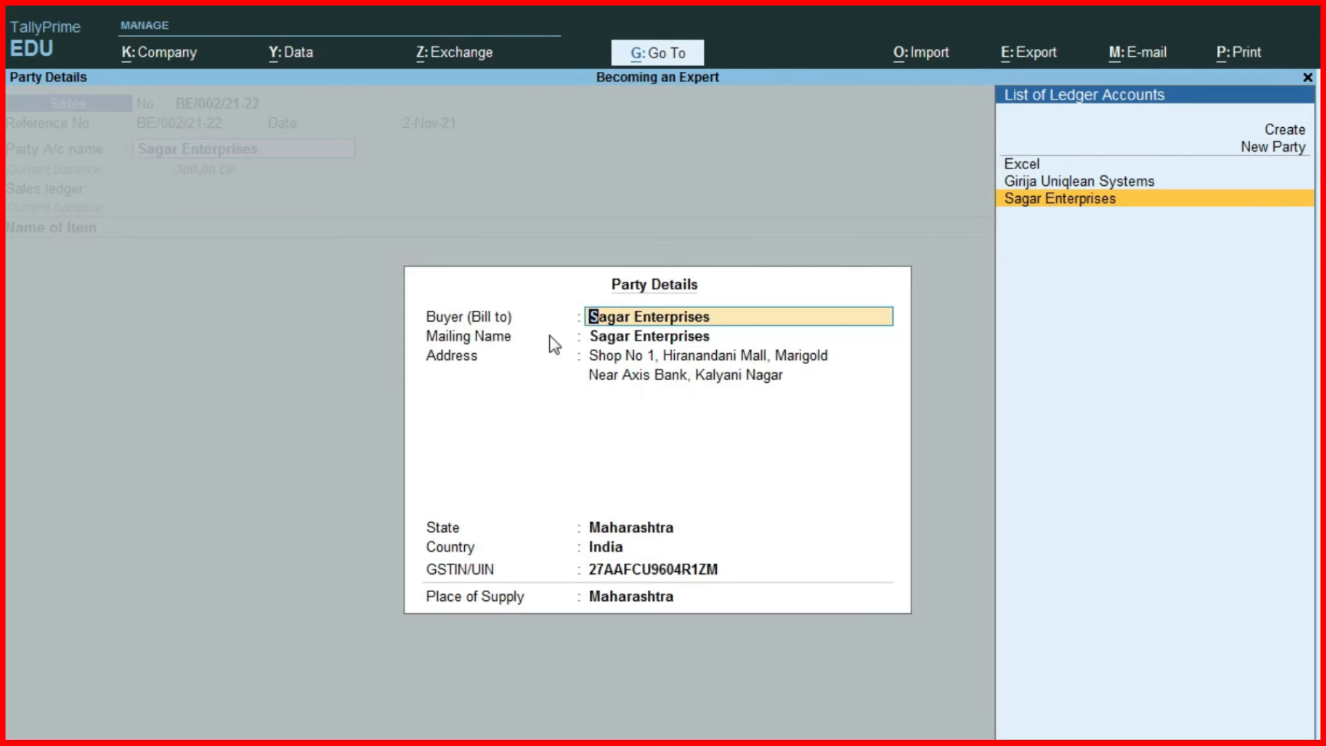
pyautogui.hotkey('ctrl', 'a')
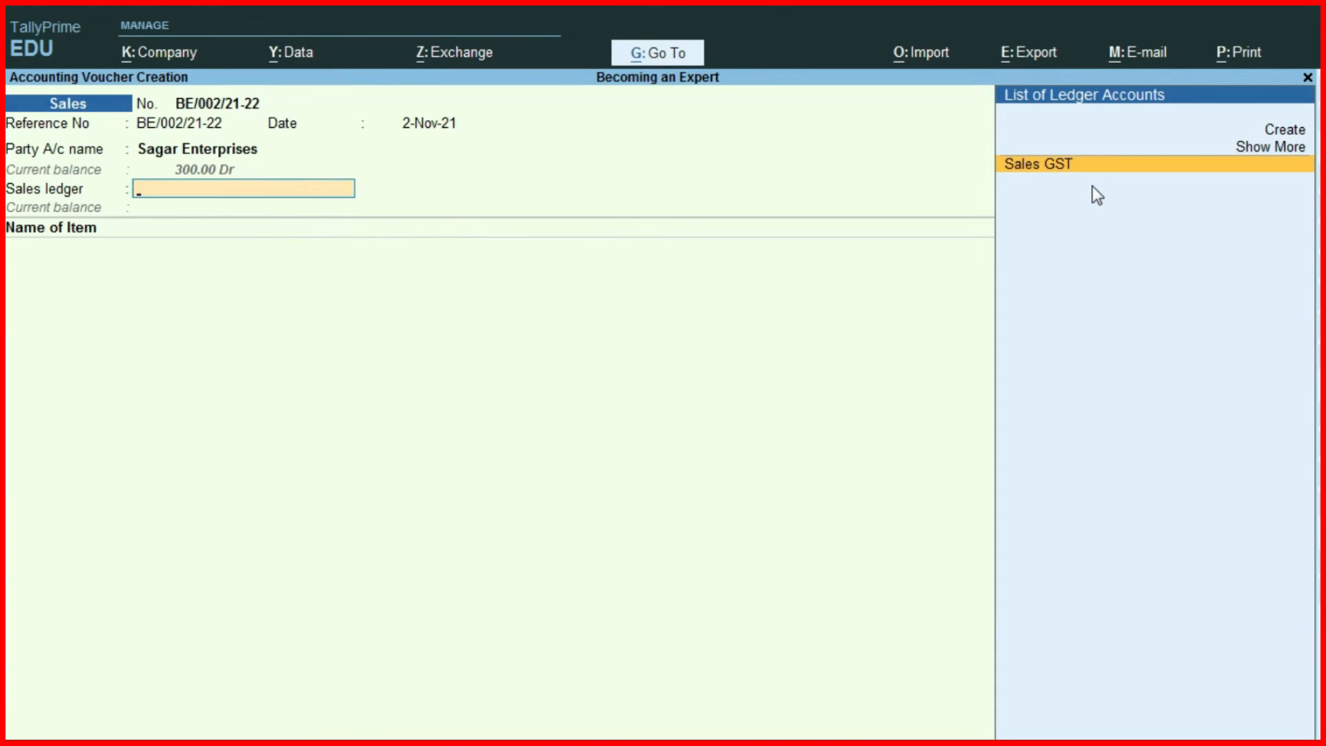
pyautogui.press('Return')
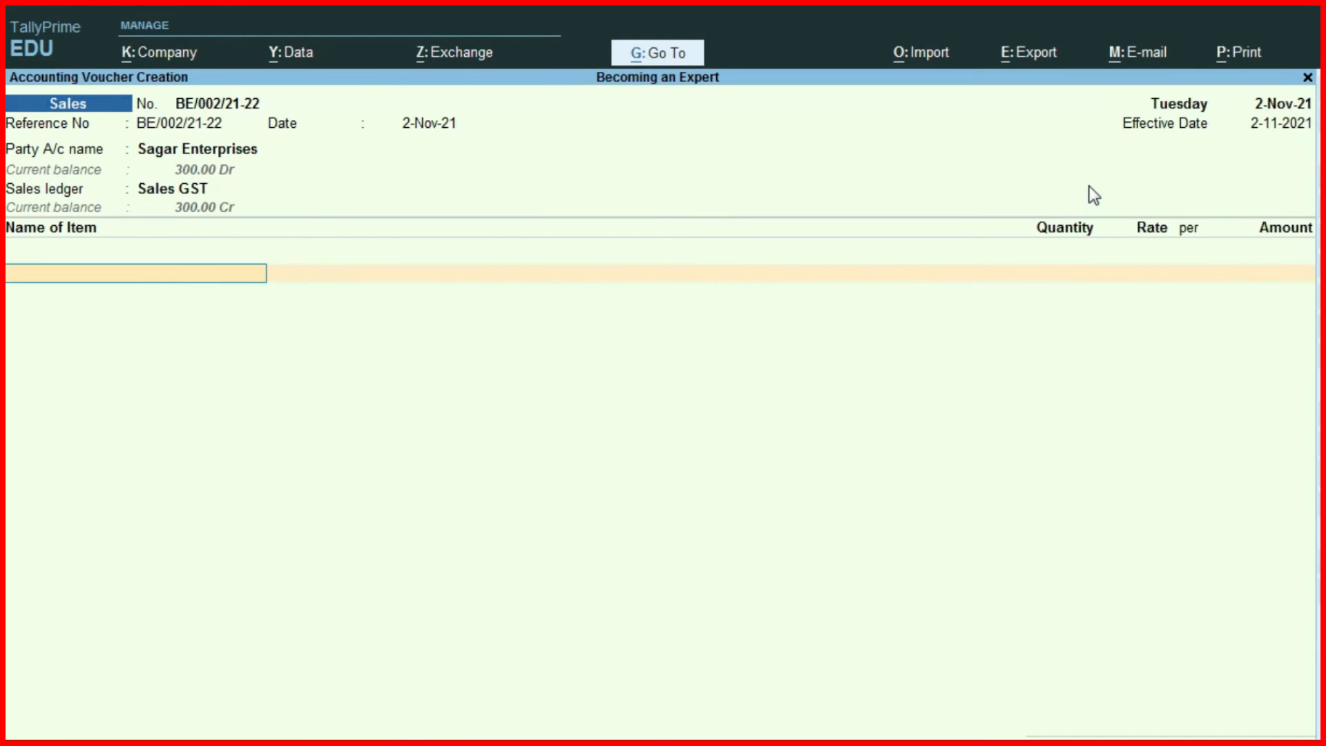
# Switch to Excel and review the second invoice's item names, Cfl Bulb and Copper Wire.
pyautogui.hotkey('alt', 'Tab')
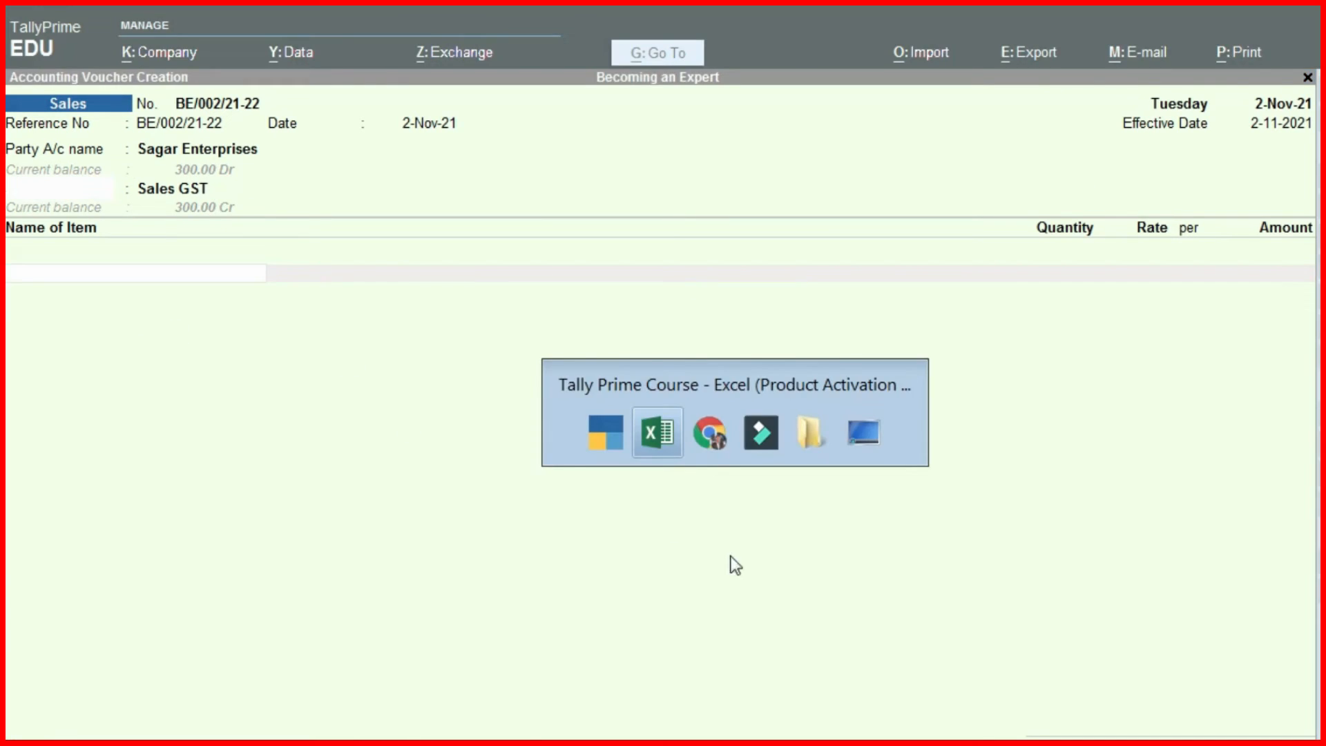
pyautogui.click(275, 630)
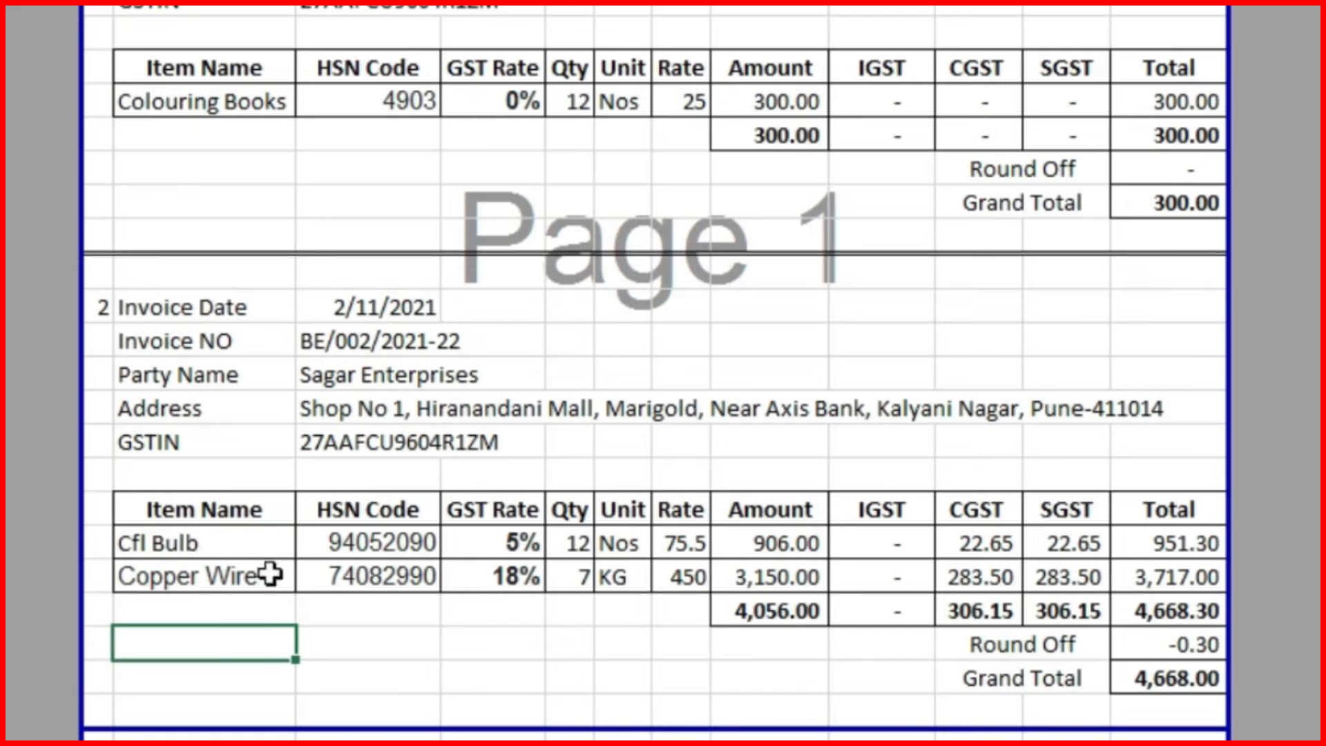
pyautogui.click(207, 544)
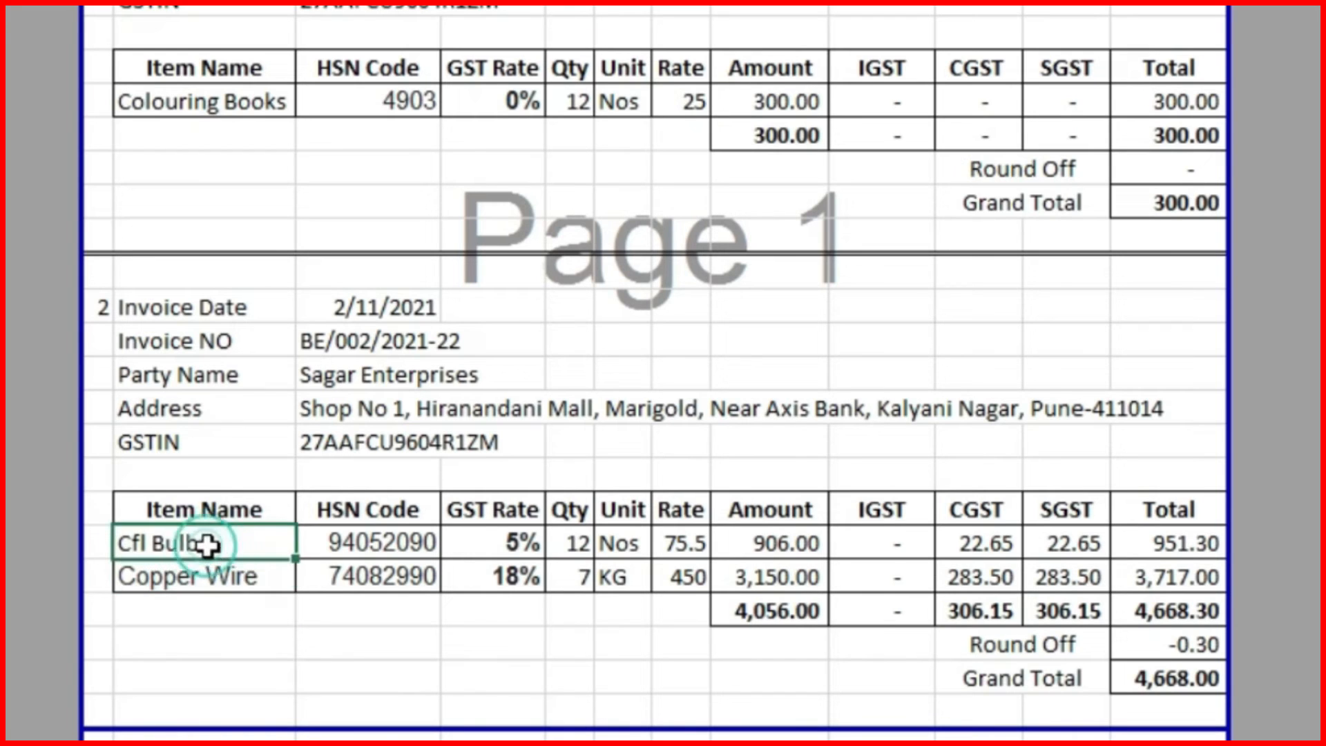
pyautogui.click(201, 582)
pyautogui.click(214, 542)
pyautogui.click(207, 602)
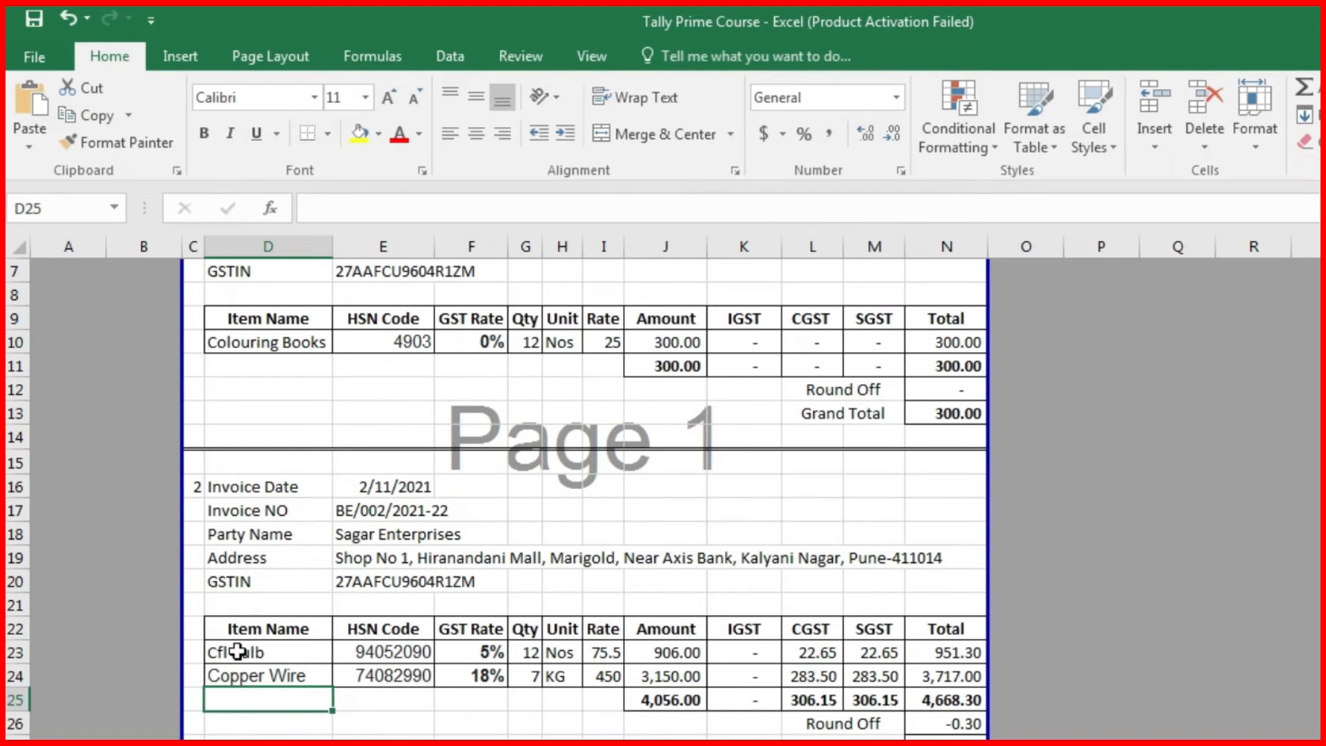
# Copy Cfl Bulb from Excel cell D23 and use it as the name of a new stock item in TallyPrime, without alias or description.
pyautogui.click(238, 650)
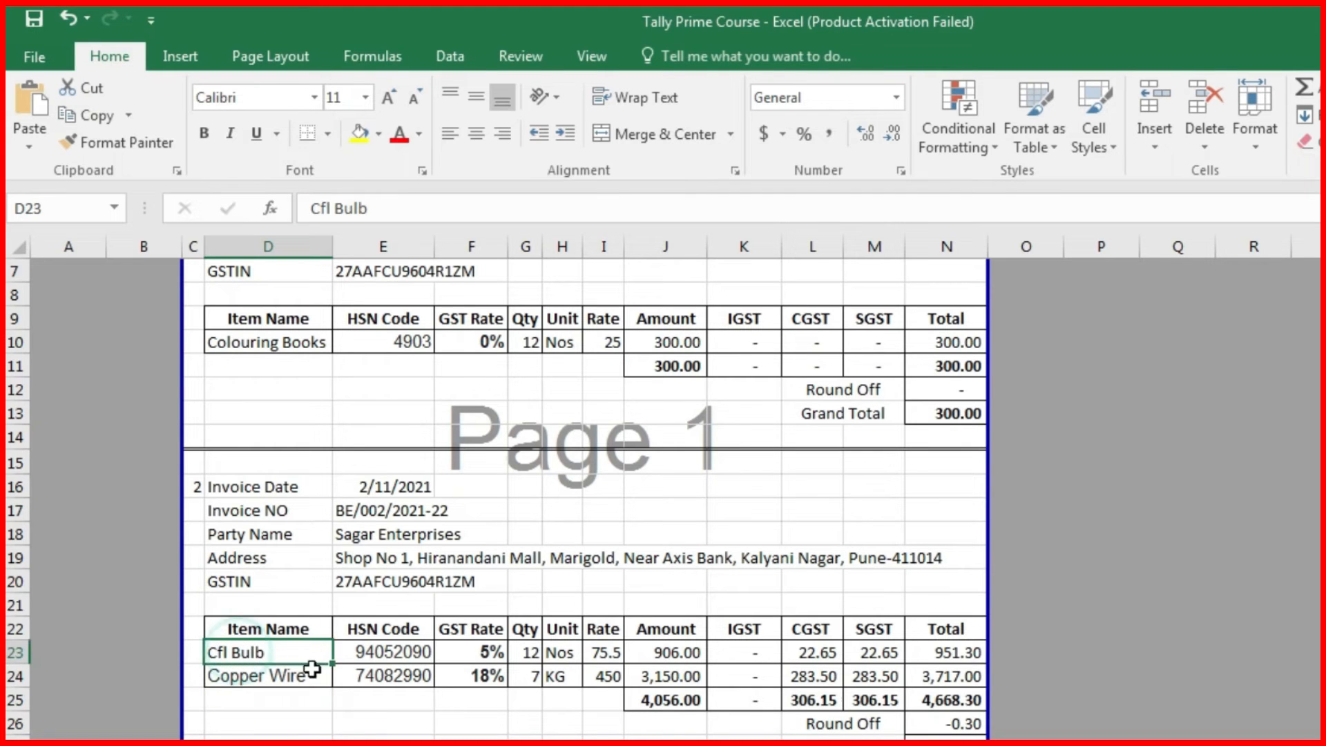
pyautogui.hotkey('ctrl', 'c')
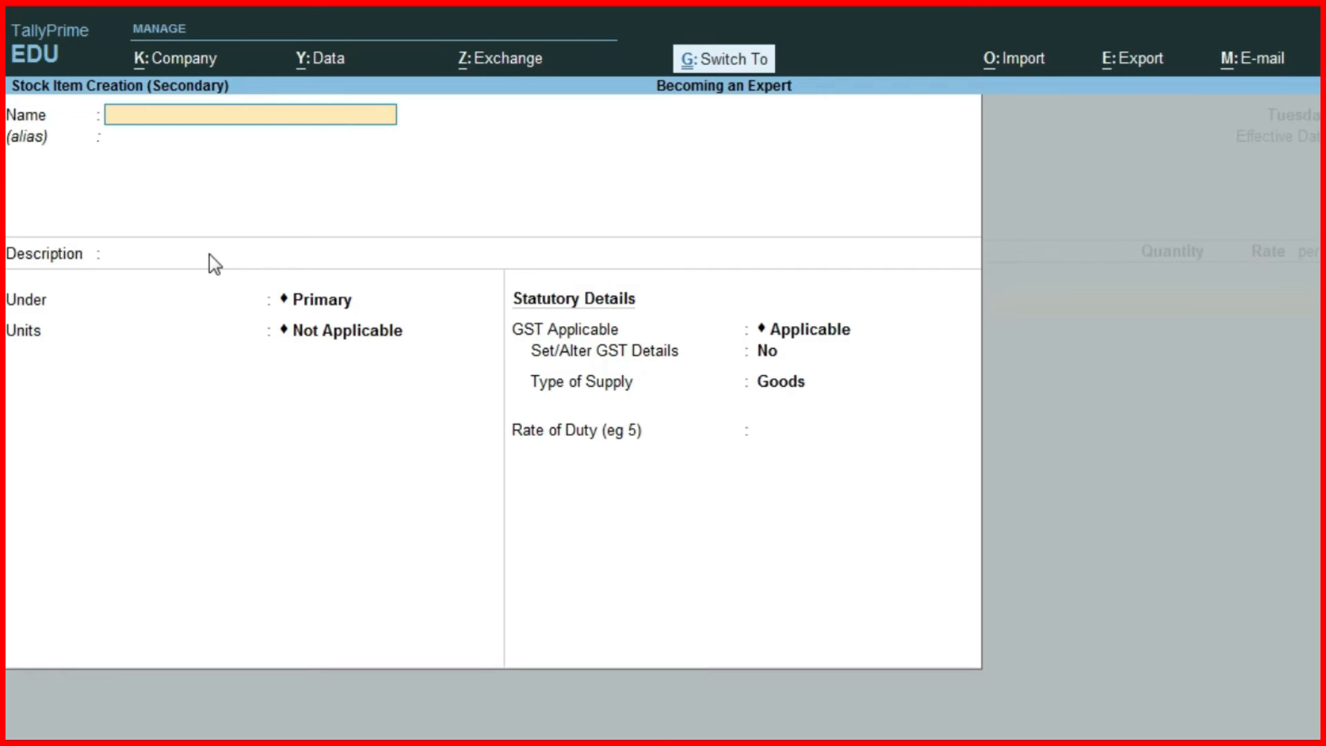
pyautogui.hotkey('ctrl', 'v')
pyautogui.press('Return')
pyautogui.press('Return')
pyautogui.press('Return')
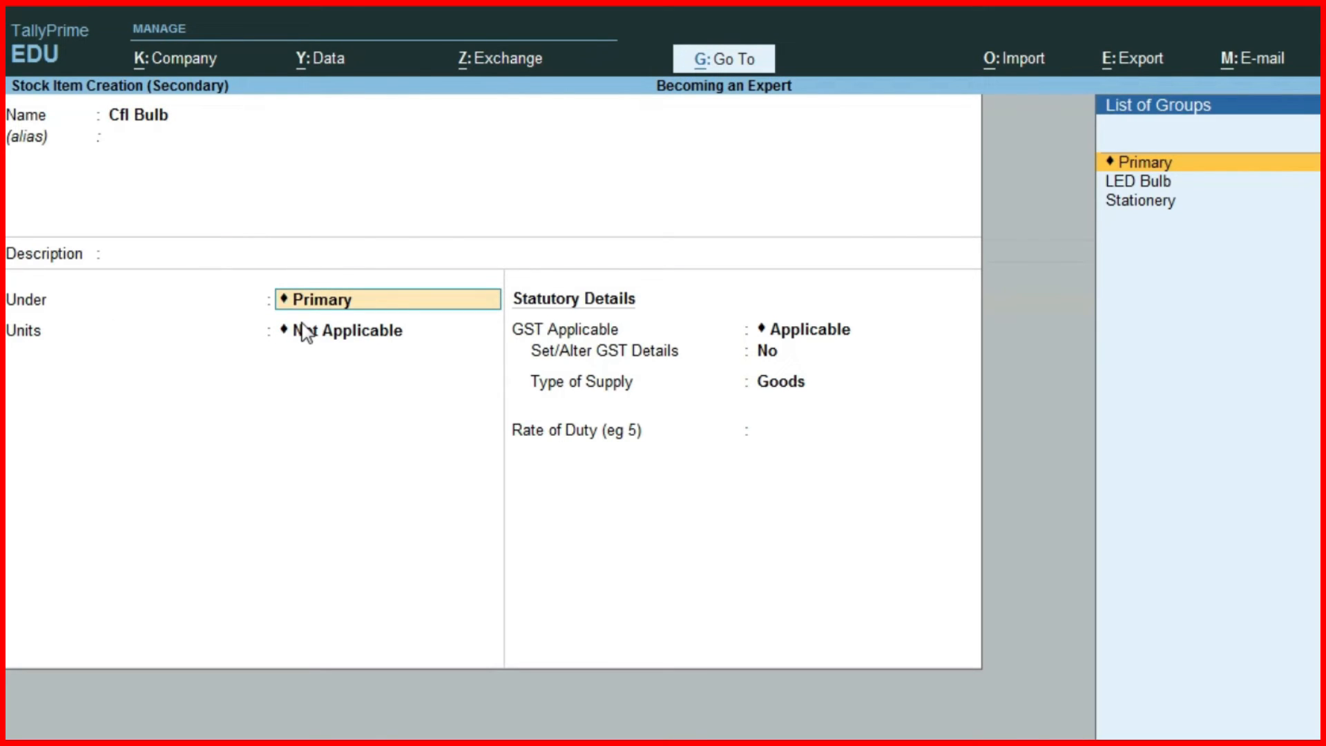
# Create the stock group Electrical Product under Primary for the Cfl Bulb item and save it.
pyautogui.hotkey('alt', 'c')
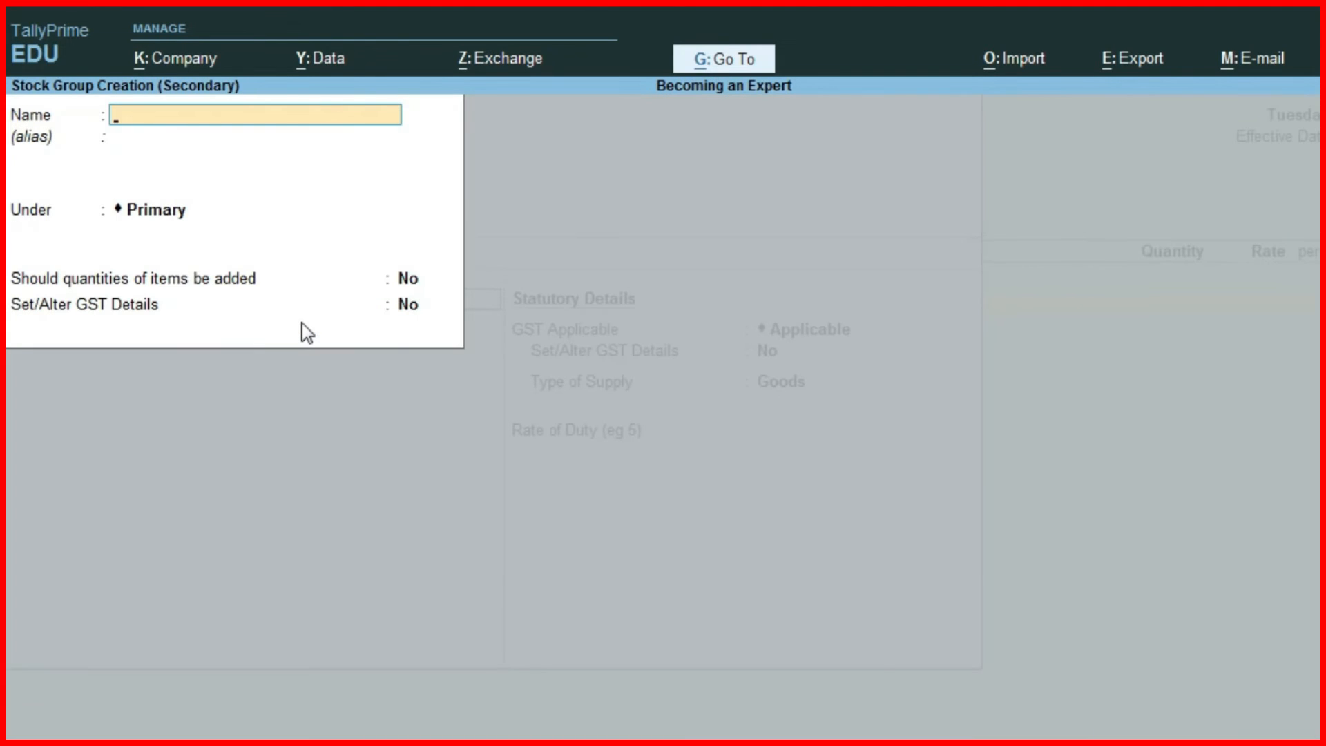
pyautogui.write('Electrical Product')
pyautogui.press('Return')
pyautogui.hotkey('ctrl', 'a')
# Return to the Excel invoice to check the unit of Cfl Bulb.
pyautogui.hotkey('alt', 'Tab')
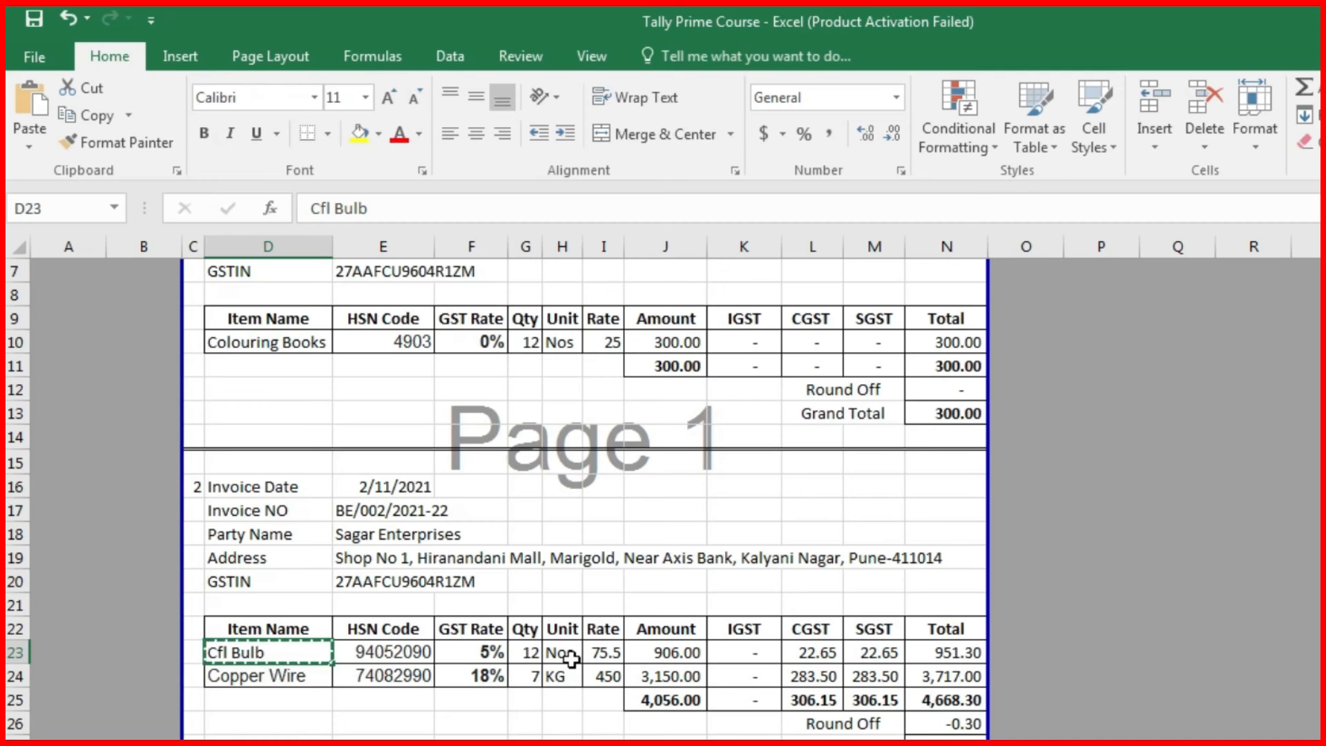
# Set the Cfl Bulb stock item's unit to NOS after checking the Excel invoice, and enable setting its GST details.
pyautogui.click(568, 655)
pyautogui.hotkey('alt', 'Tab')
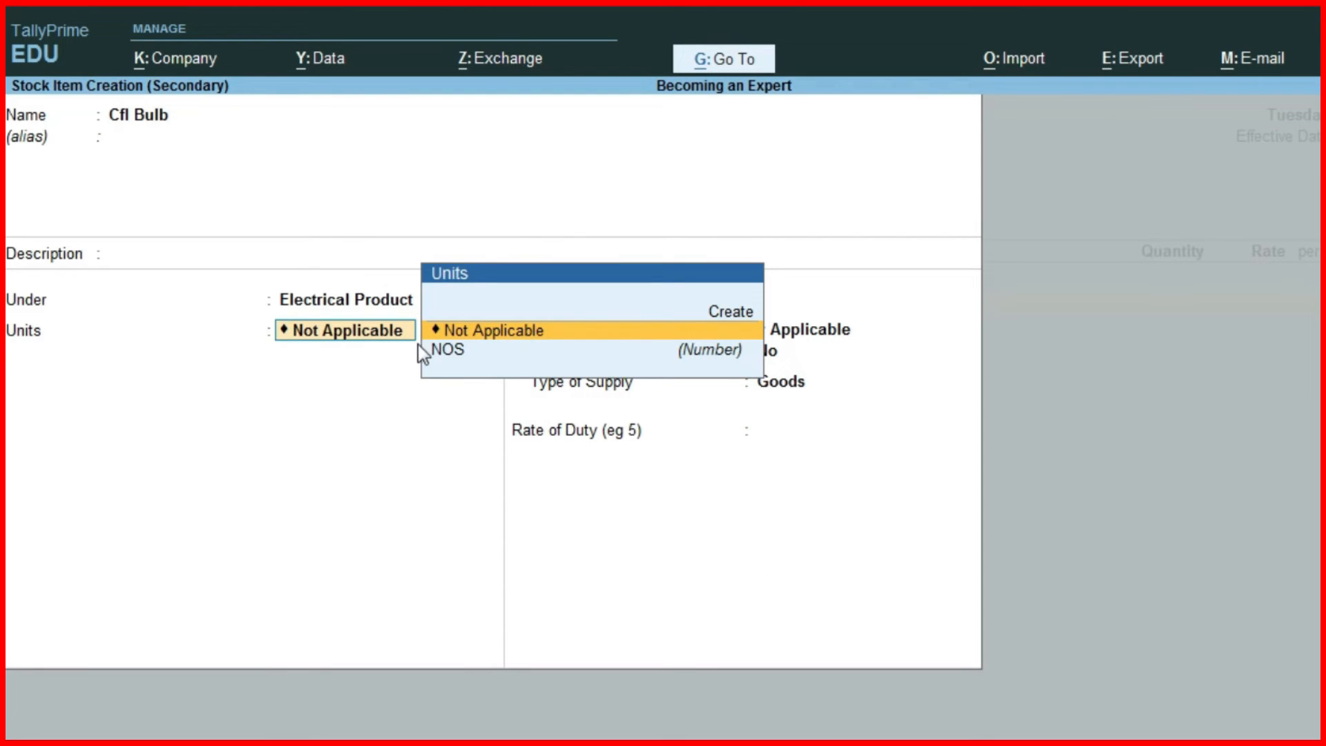
pyautogui.click(444, 350)
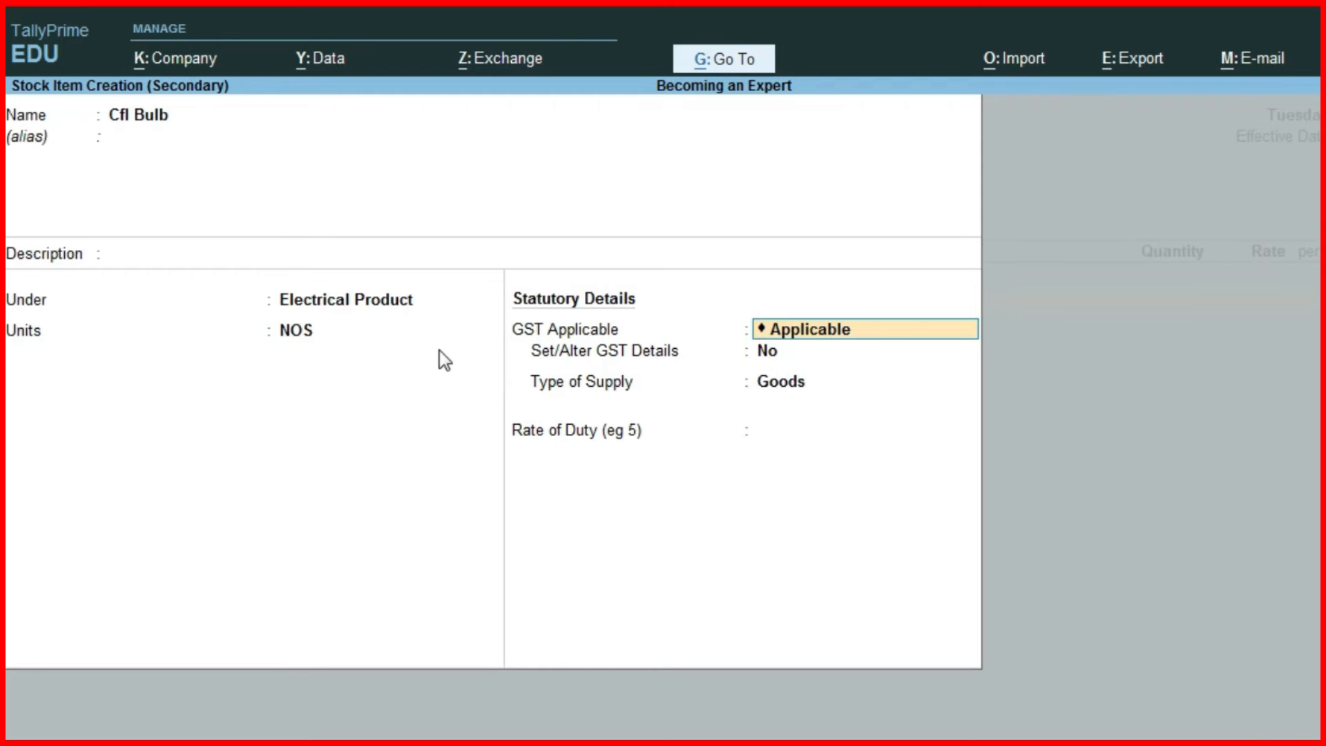
pyautogui.press('Return')
pyautogui.write('y')
pyautogui.press('Return')
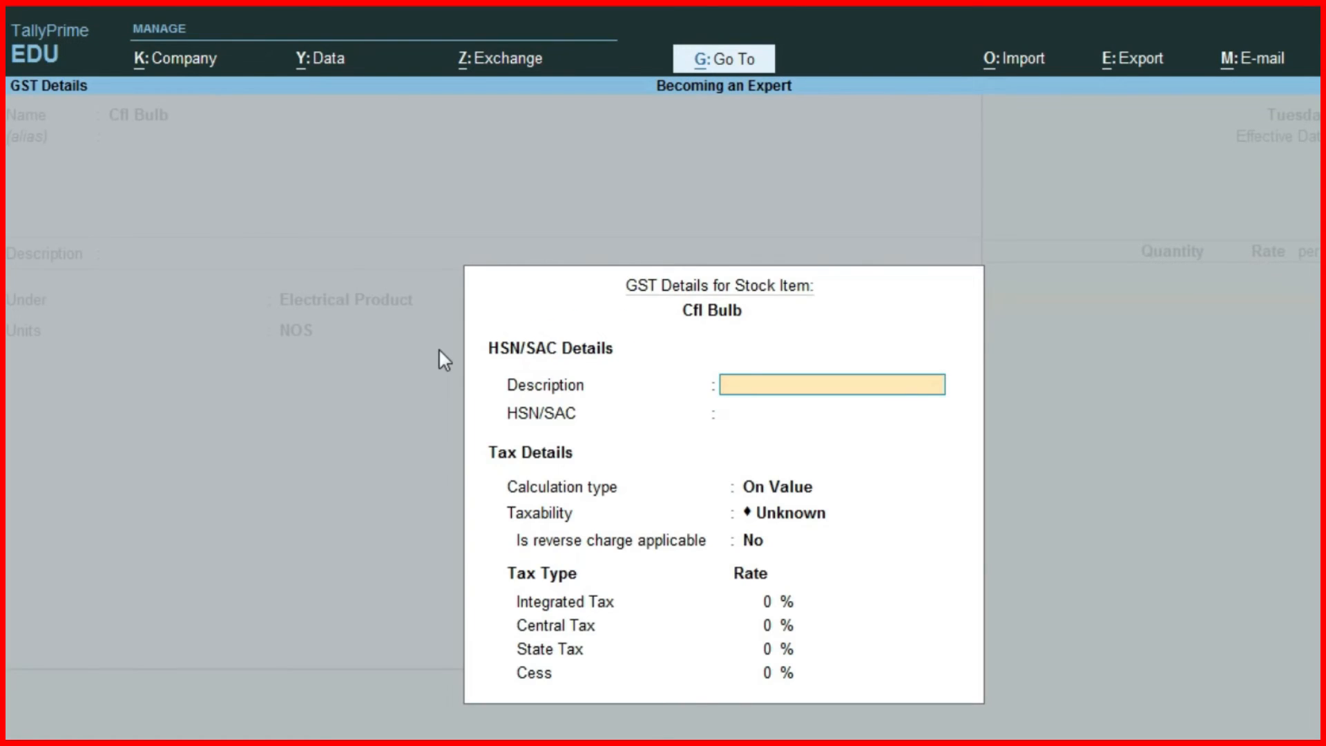
# Copy the Cfl Bulb description and HSN code 94052090 from the Excel invoice into the item's GST details in TallyPrime.
pyautogui.hotkey('alt', 'Tab')
pyautogui.hotkey('ctrl', 'Left')
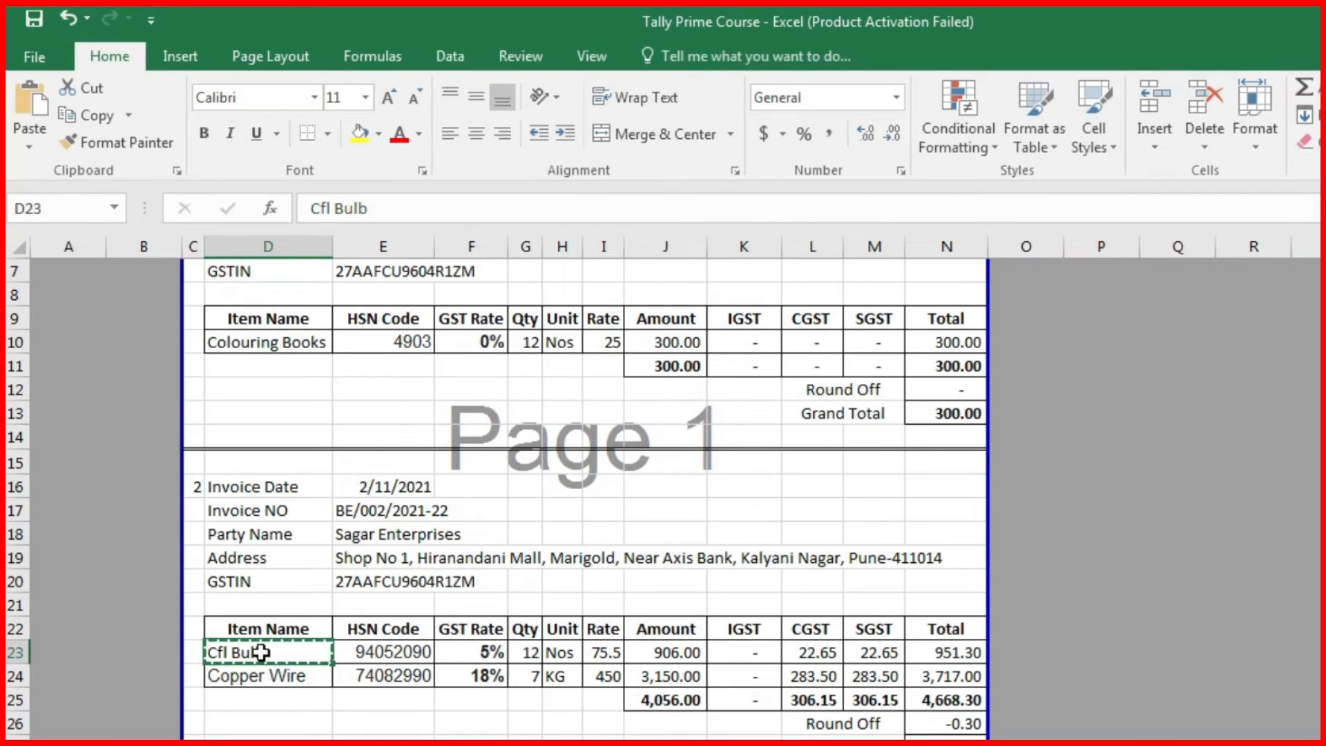
pyautogui.hotkey('alt', 'Tab')
pyautogui.hotkey('ctrl', 'v')
pyautogui.press('Return')
pyautogui.hotkey('alt', 'Tab')
pyautogui.press('Right')
pyautogui.hotkey('ctrl', 'c')
pyautogui.hotkey('alt', 'Tab')
pyautogui.hotkey('ctrl', 'v')
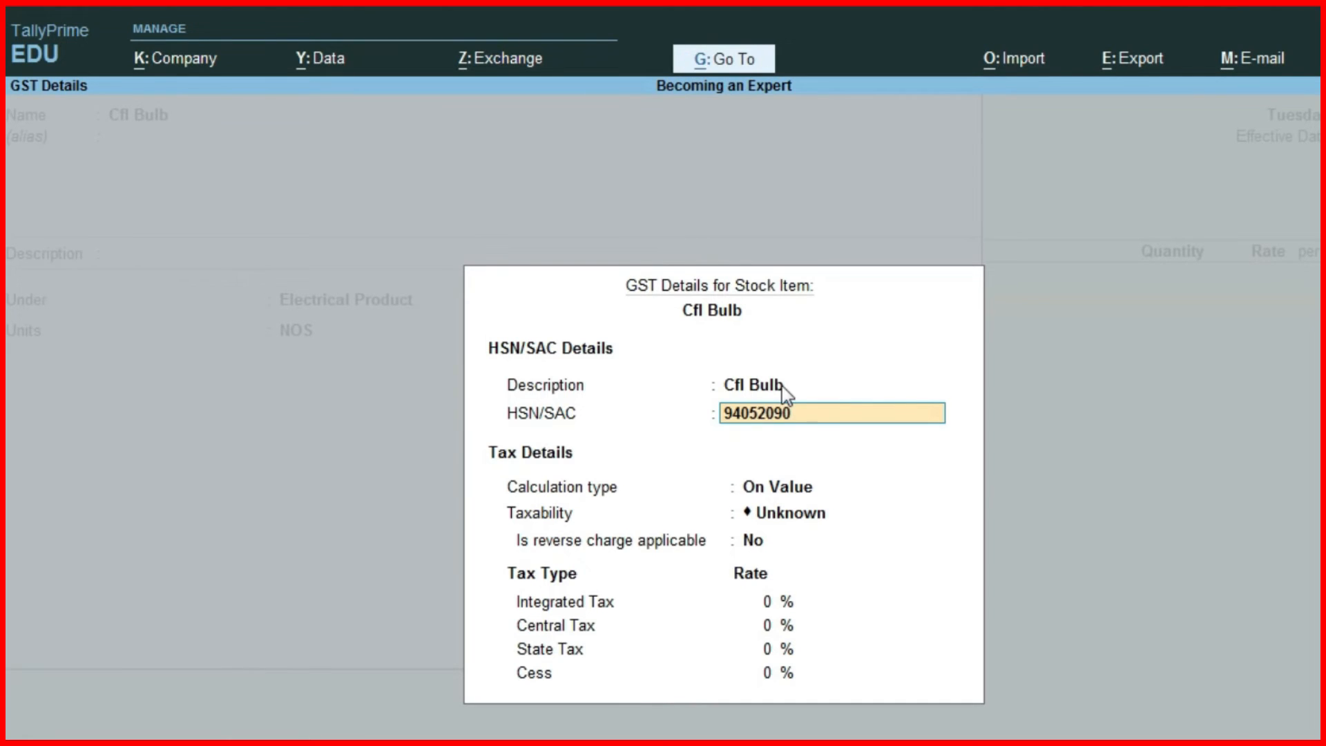
pyautogui.press('Return')
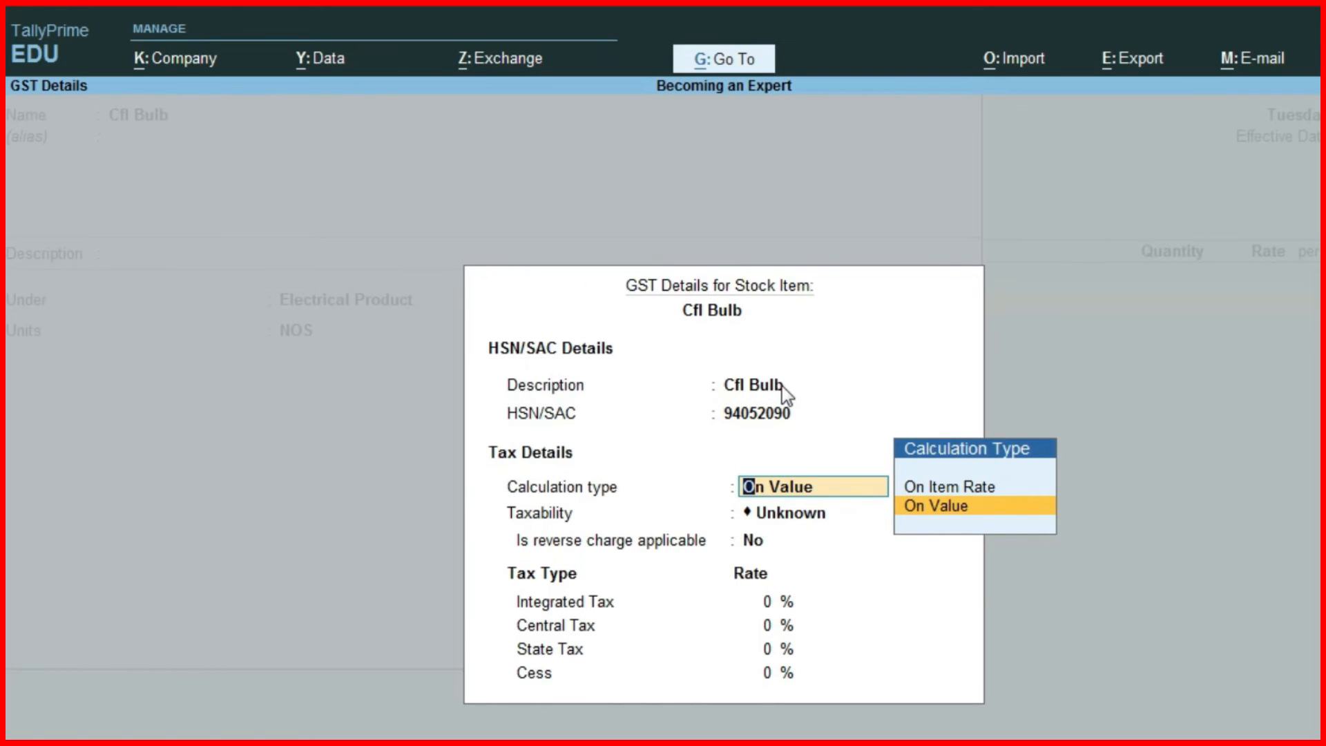
# Keep the calculation type On Value, set taxability to Taxable, and leave reverse charge as No.
pyautogui.press('Return')
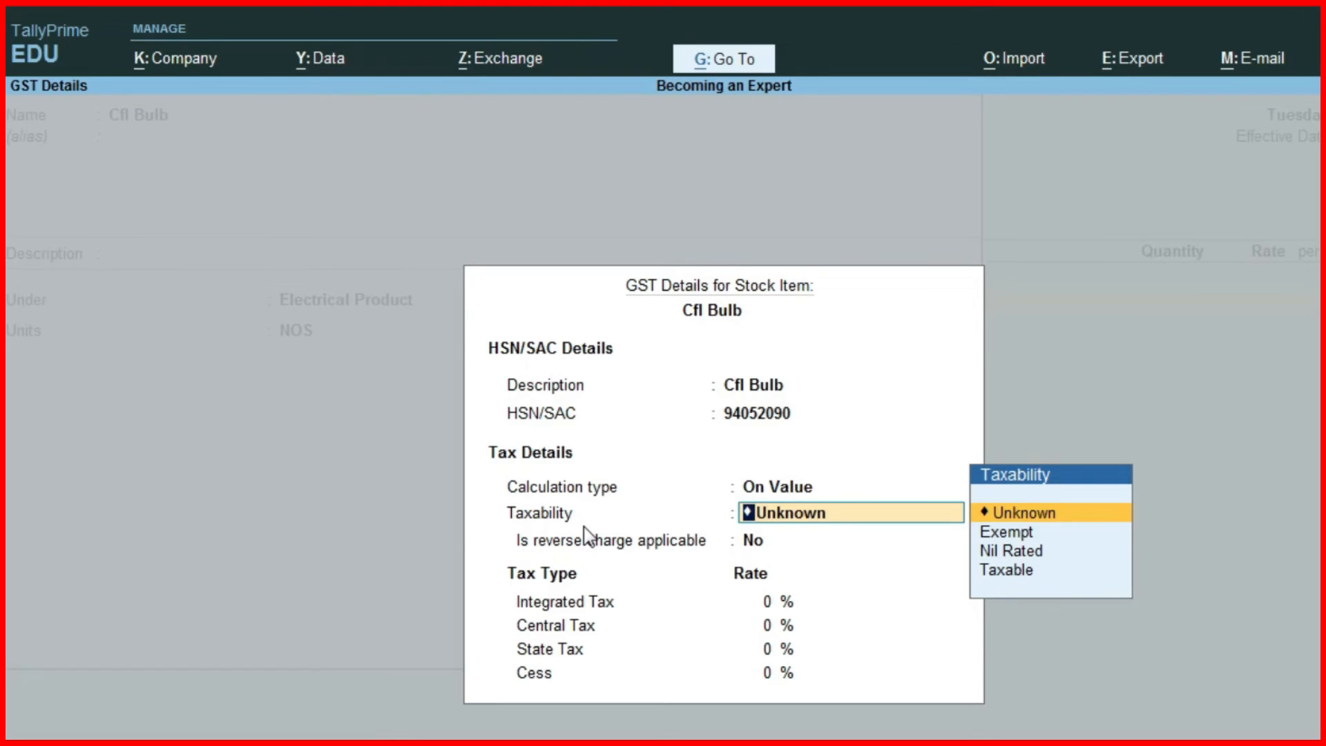
pyautogui.press('Down')
pyautogui.press('Down')
pyautogui.press('Down')
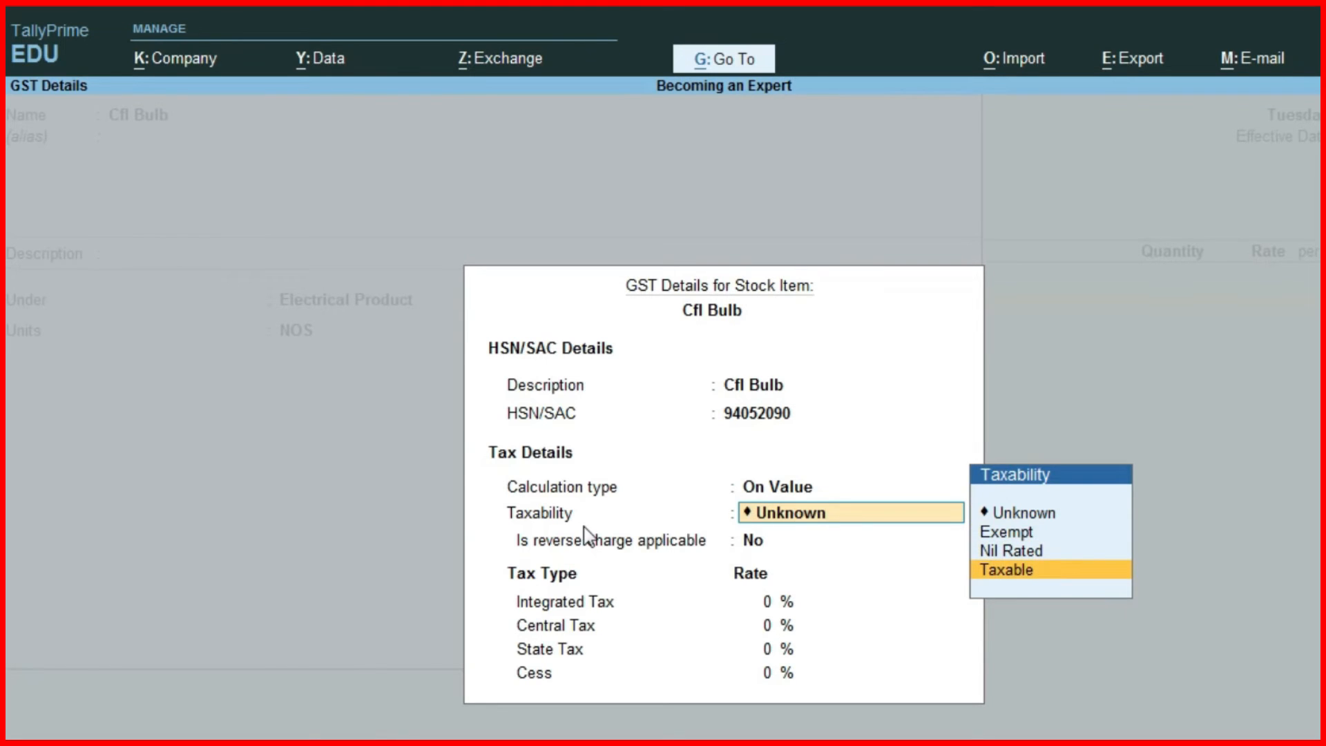
pyautogui.press('Return')
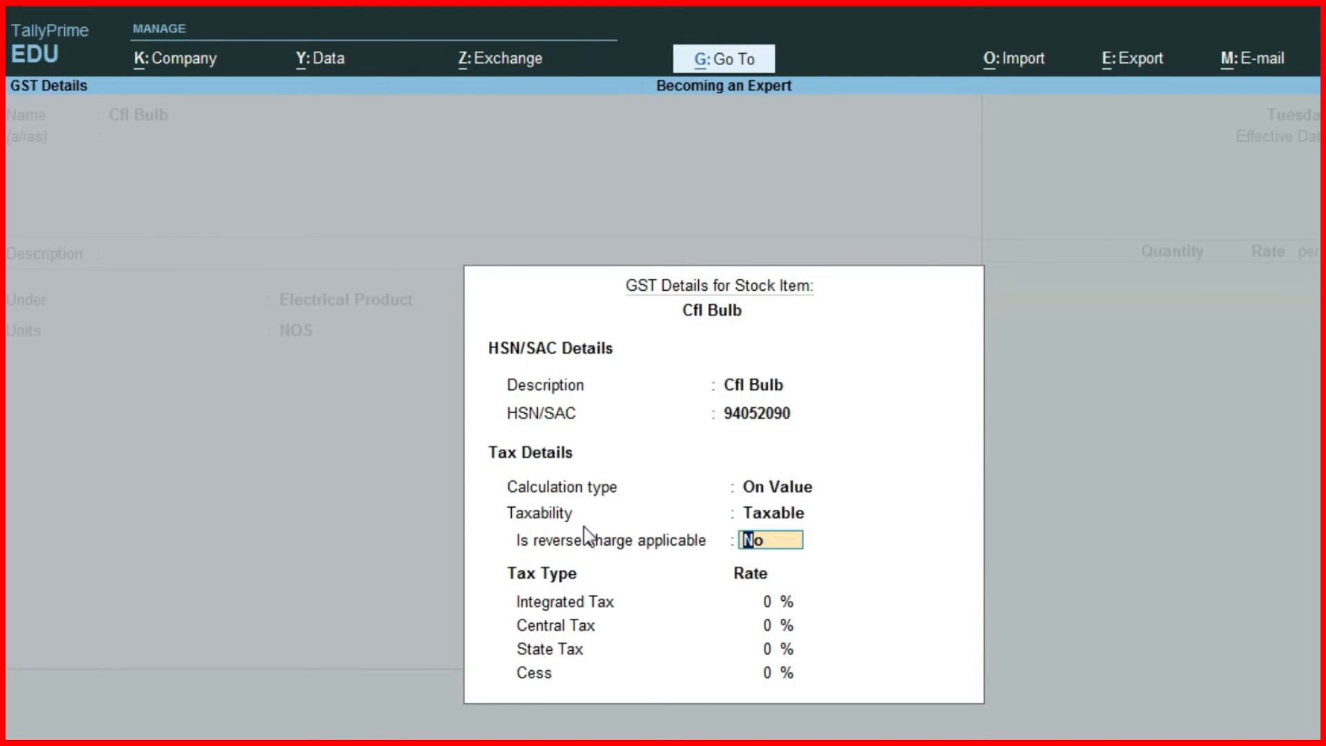
pyautogui.press('Return')
# Check the Cfl Bulb GST rate in the Excel invoice, set integrated tax to 5% in TallyPrime, and accept the GST details.
pyautogui.hotkey('alt', 'Tab')
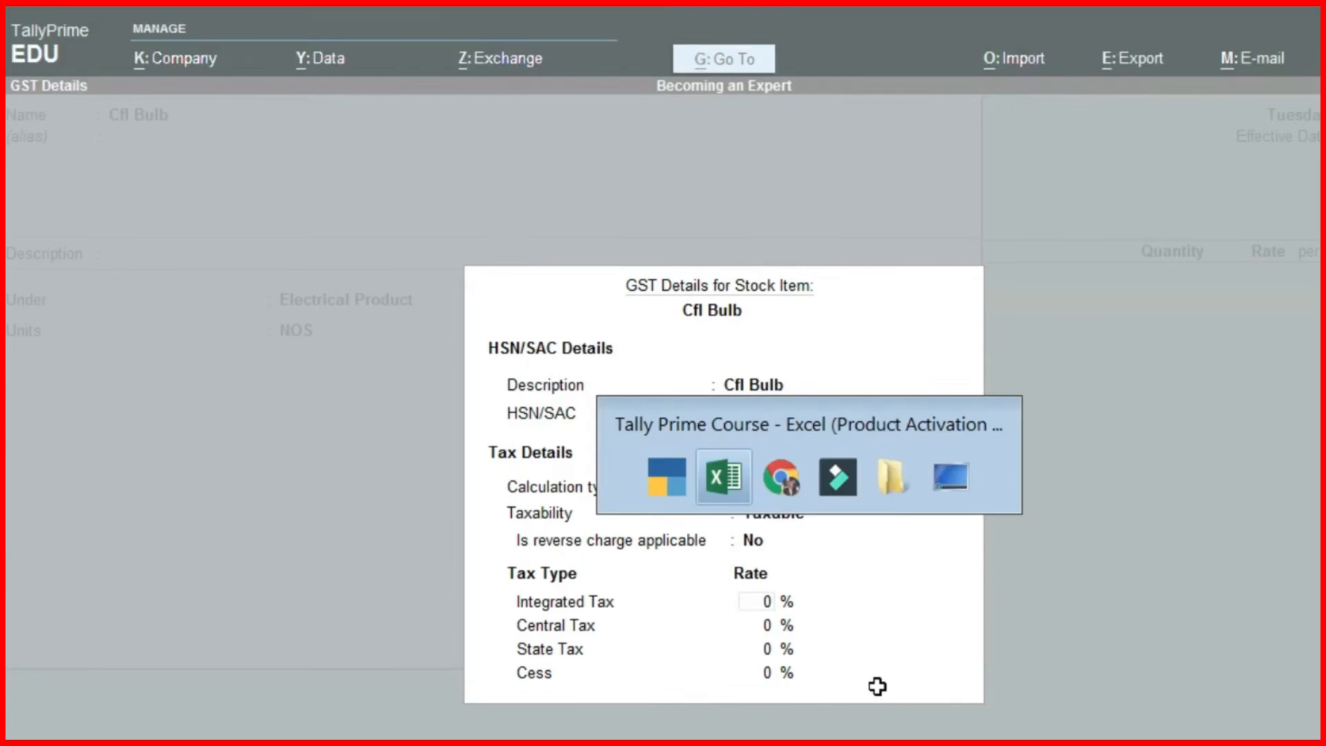
pyautogui.click(498, 653)
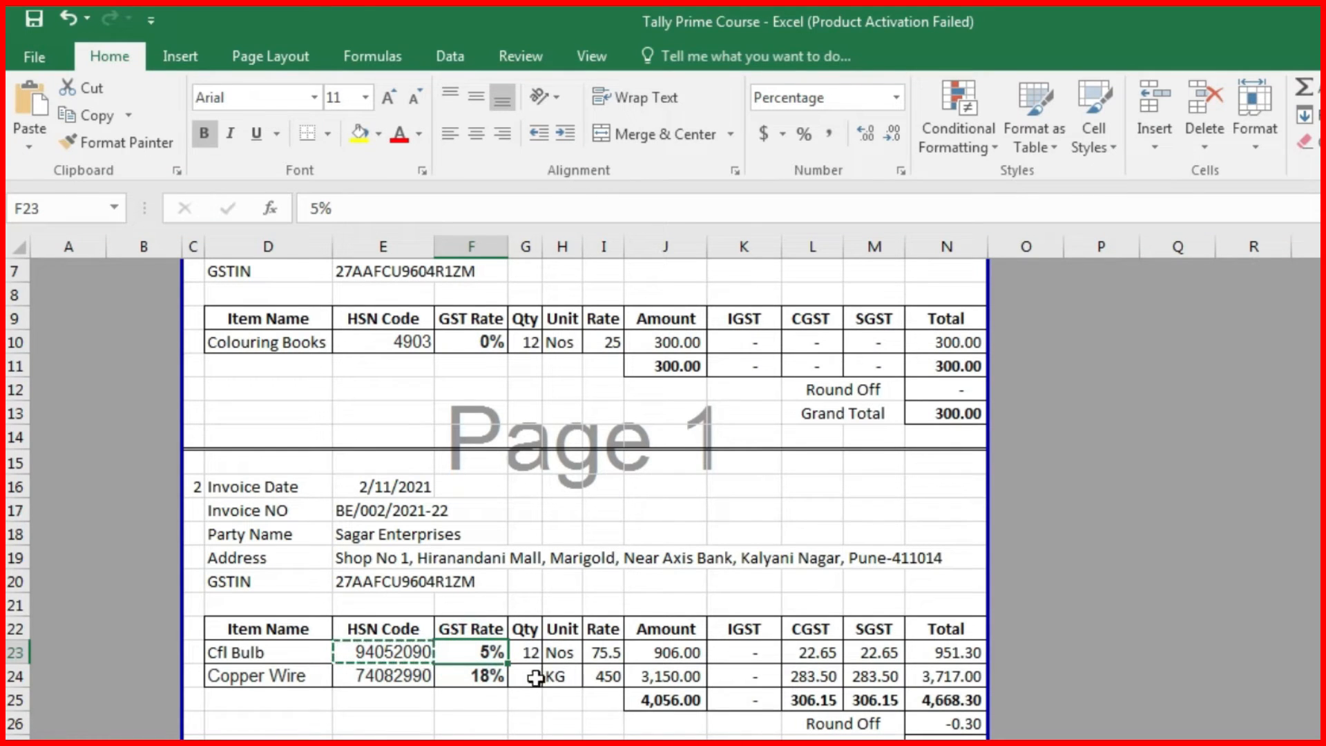
pyautogui.hotkey('alt', 'Tab')
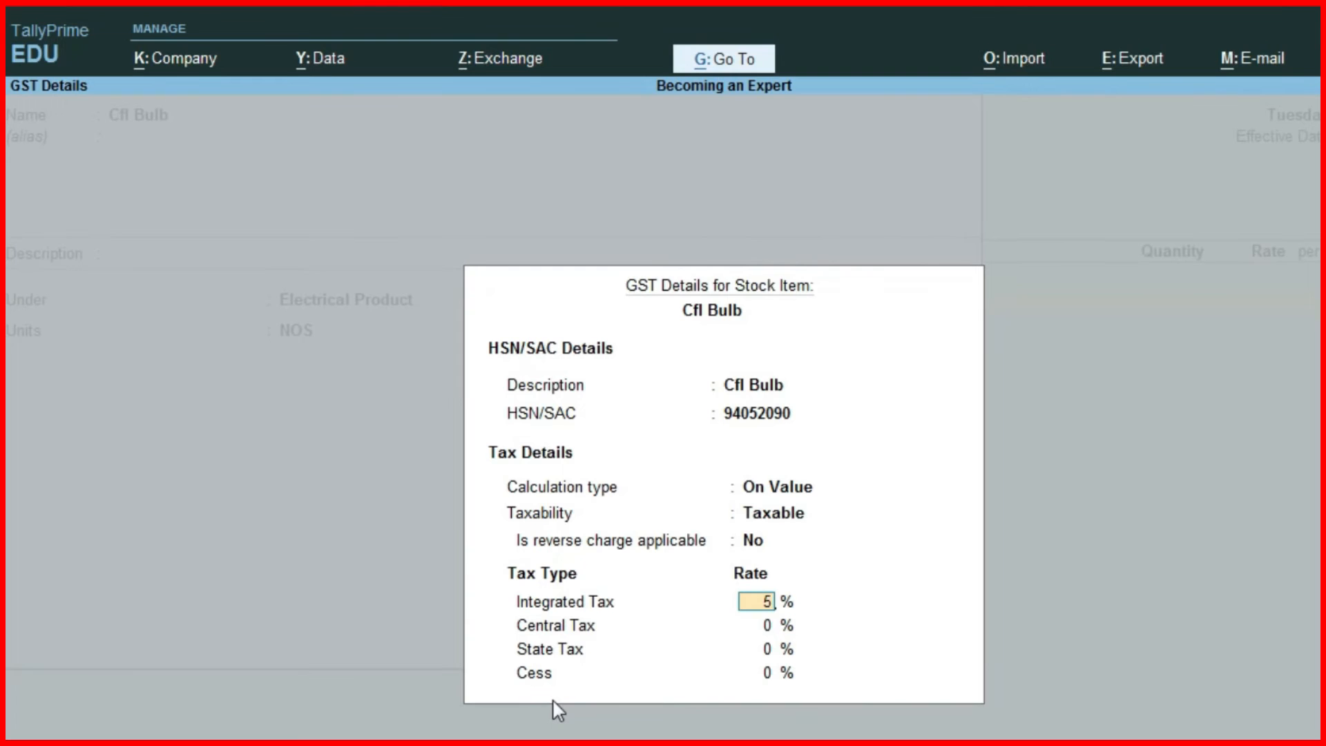
pyautogui.press('Return')
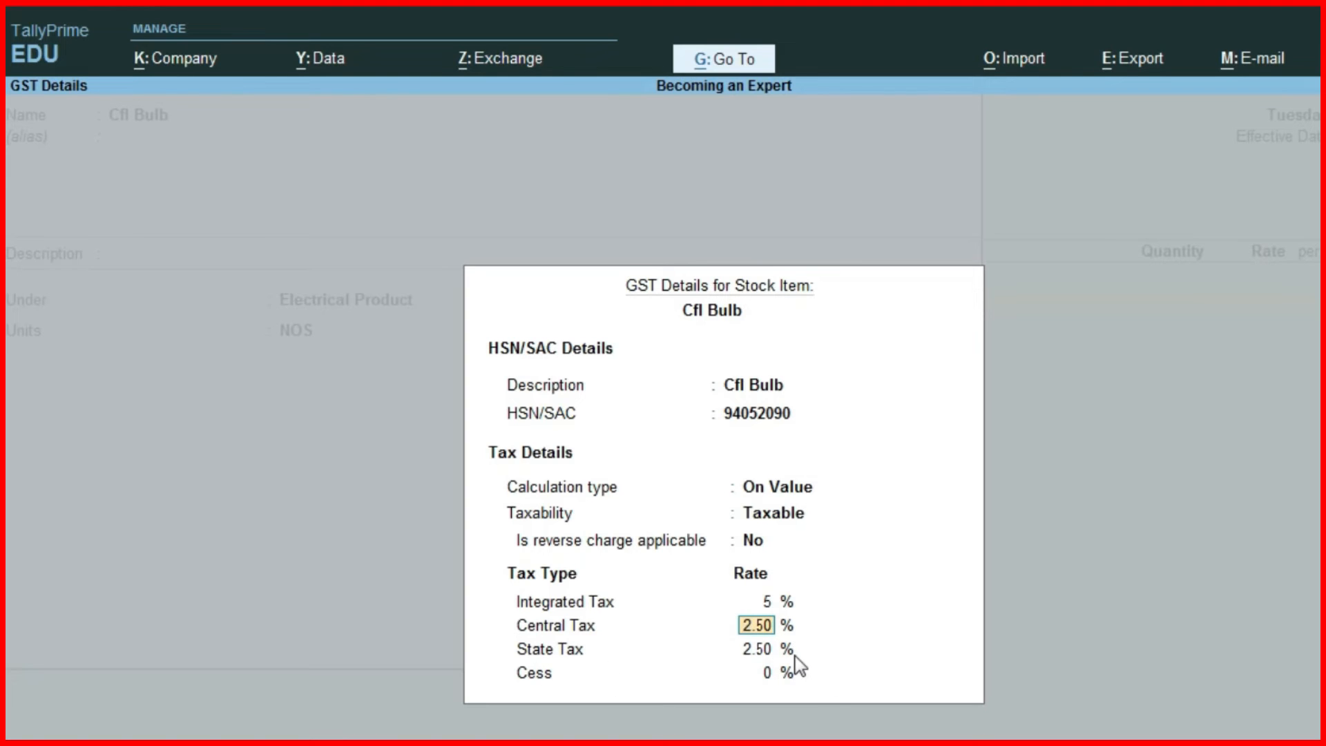
pyautogui.hotkey('ctrl', 'a')
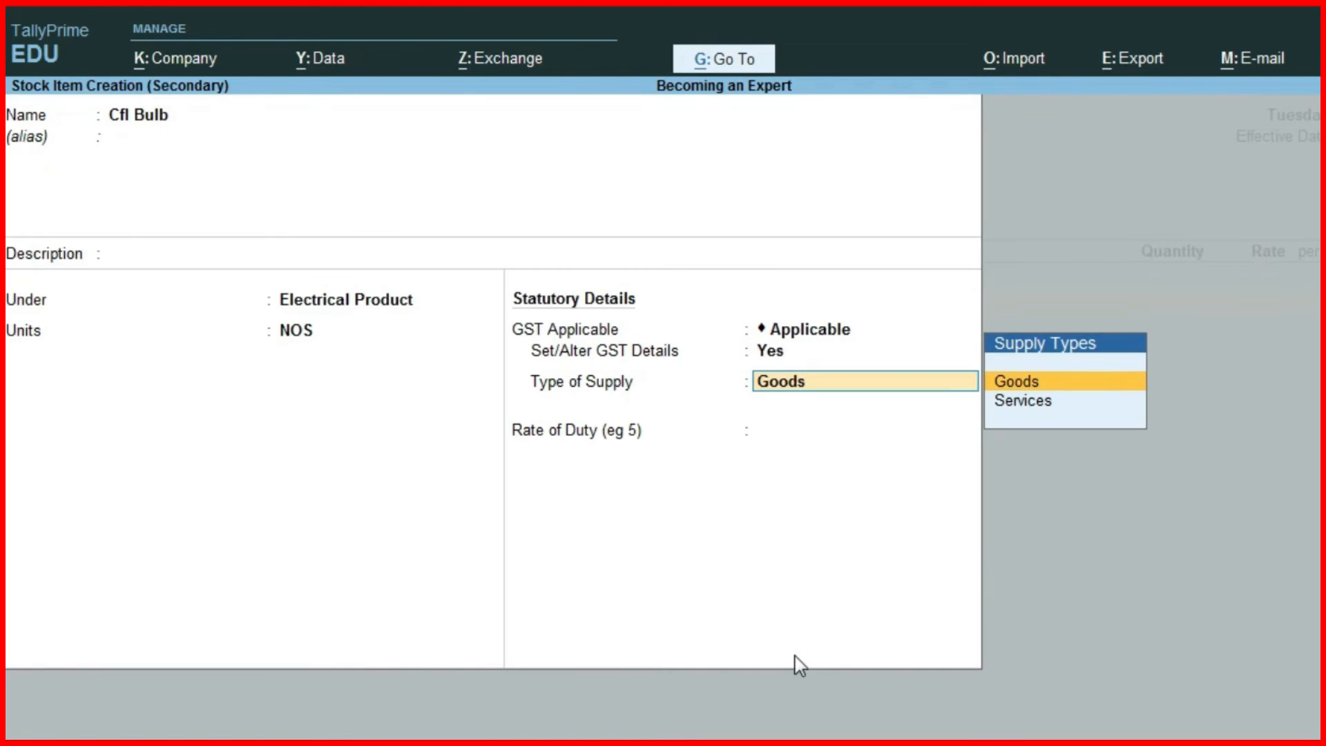
# Keep the supply type Goods, enter a Cfl Bulb opening balance of 50 NOS at a rate of 75.5, and save the item.
pyautogui.press('Return')
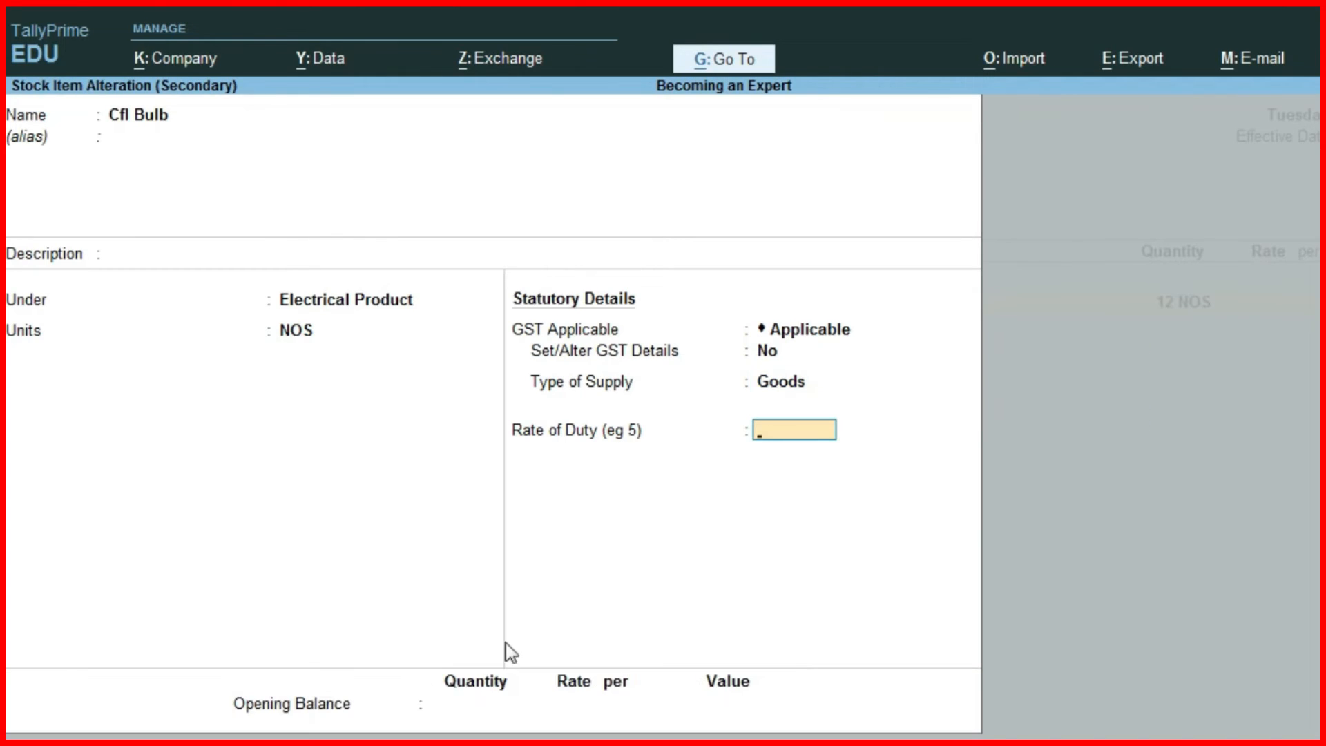
pyautogui.press('Return')
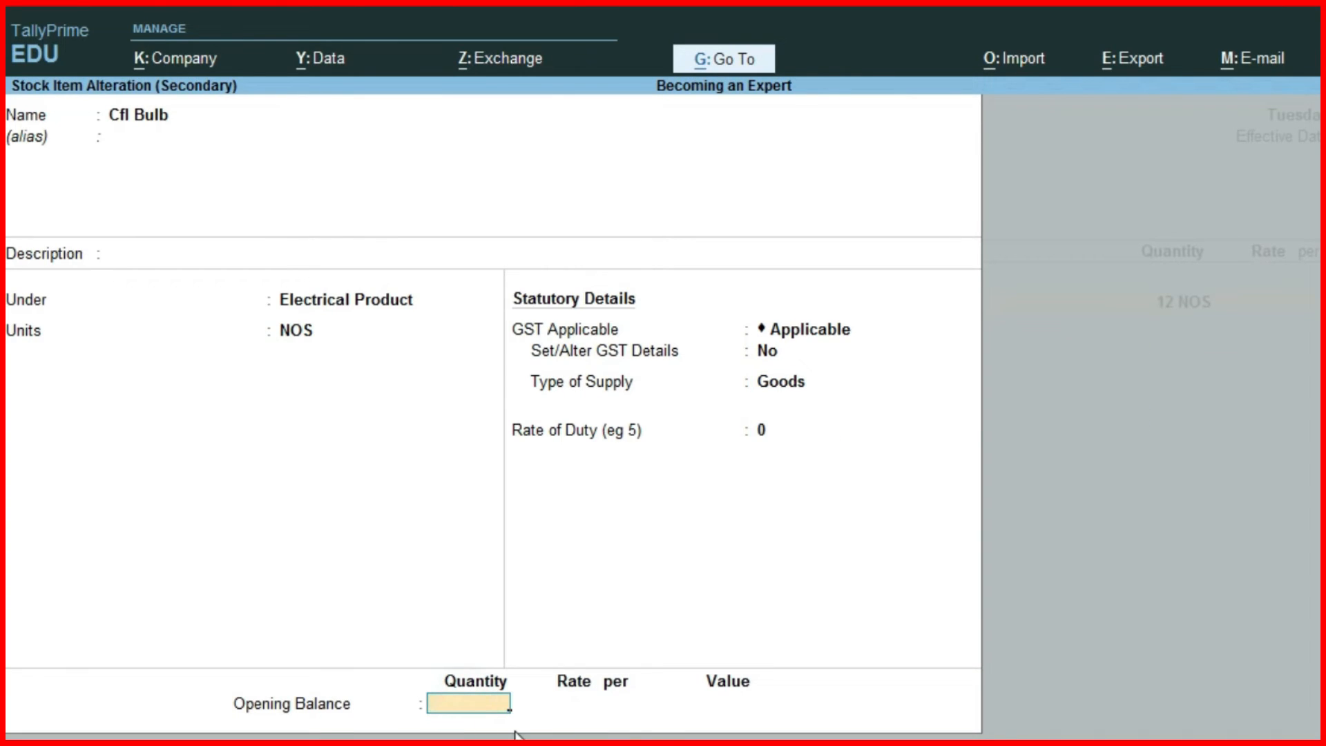
pyautogui.write('50')
pyautogui.press('Return')
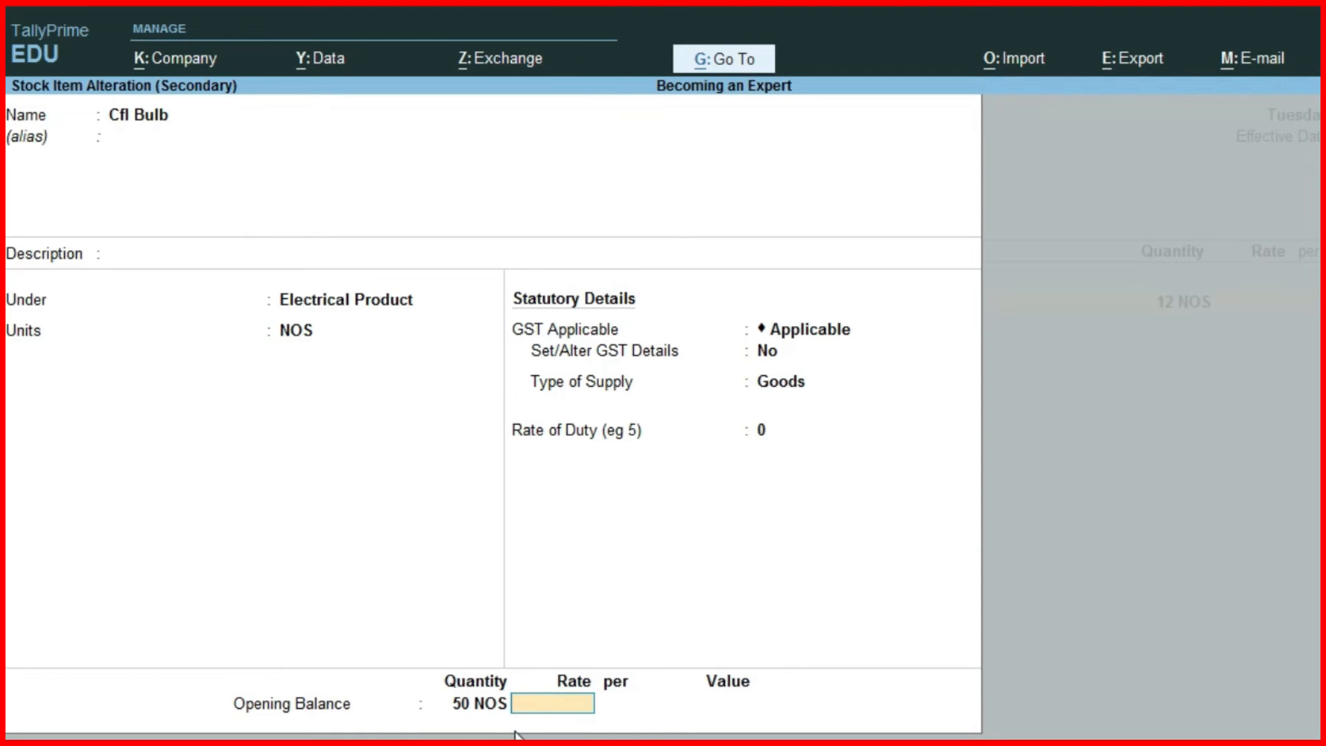
pyautogui.write('75.5')
pyautogui.press('Return')
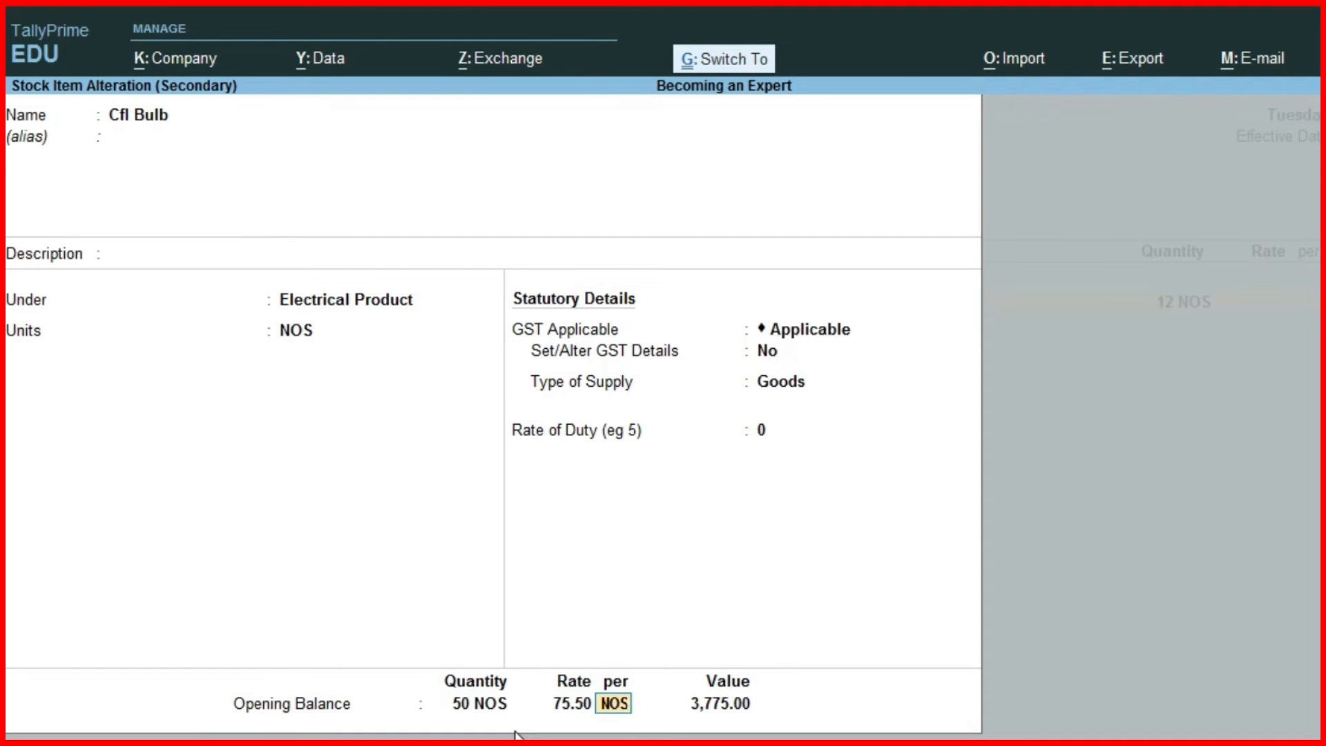
pyautogui.hotkey('ctrl', 'a')
pyautogui.press('BackSpace')
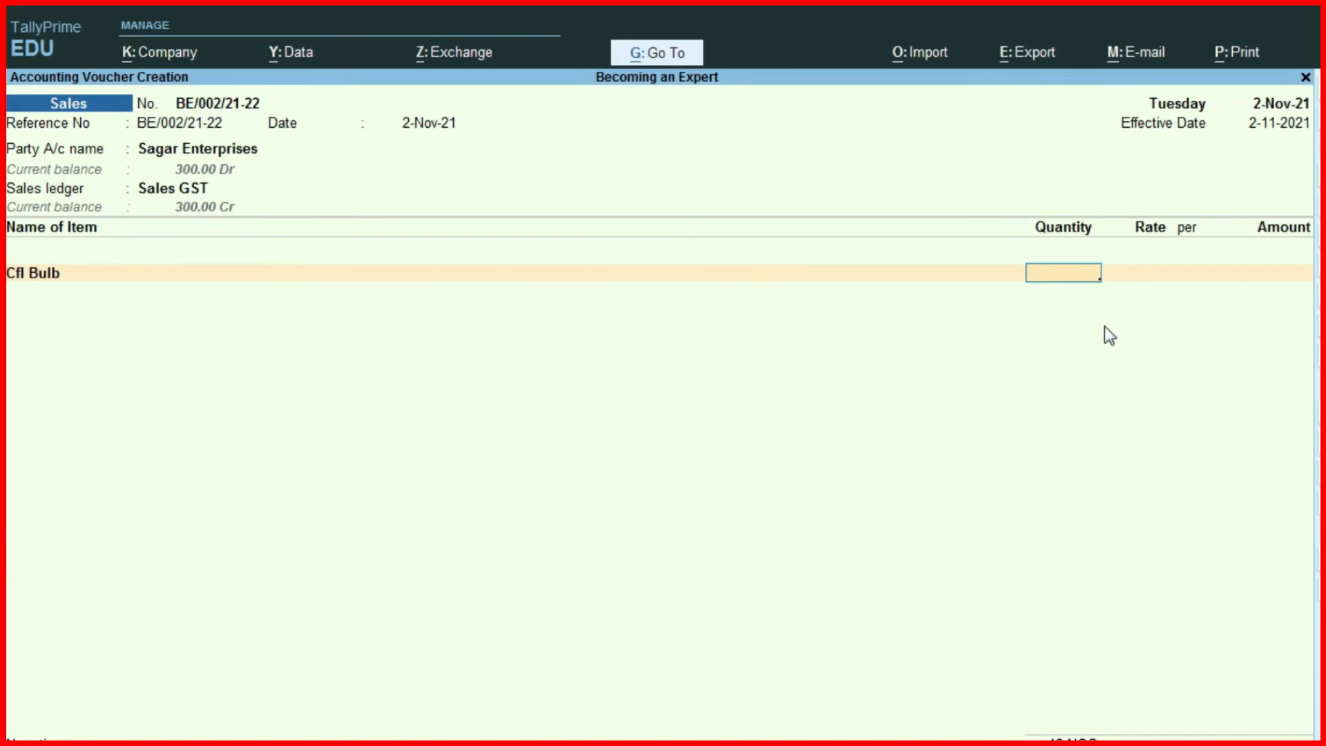
# Check the Cfl Bulb quantity in the Excel invoice and enter 12 NOS on the sales voucher line in TallyPrime.
pyautogui.hotkey('alt', 'Tab')
pyautogui.click(675, 633)
pyautogui.hotkey('alt', 'Tab')
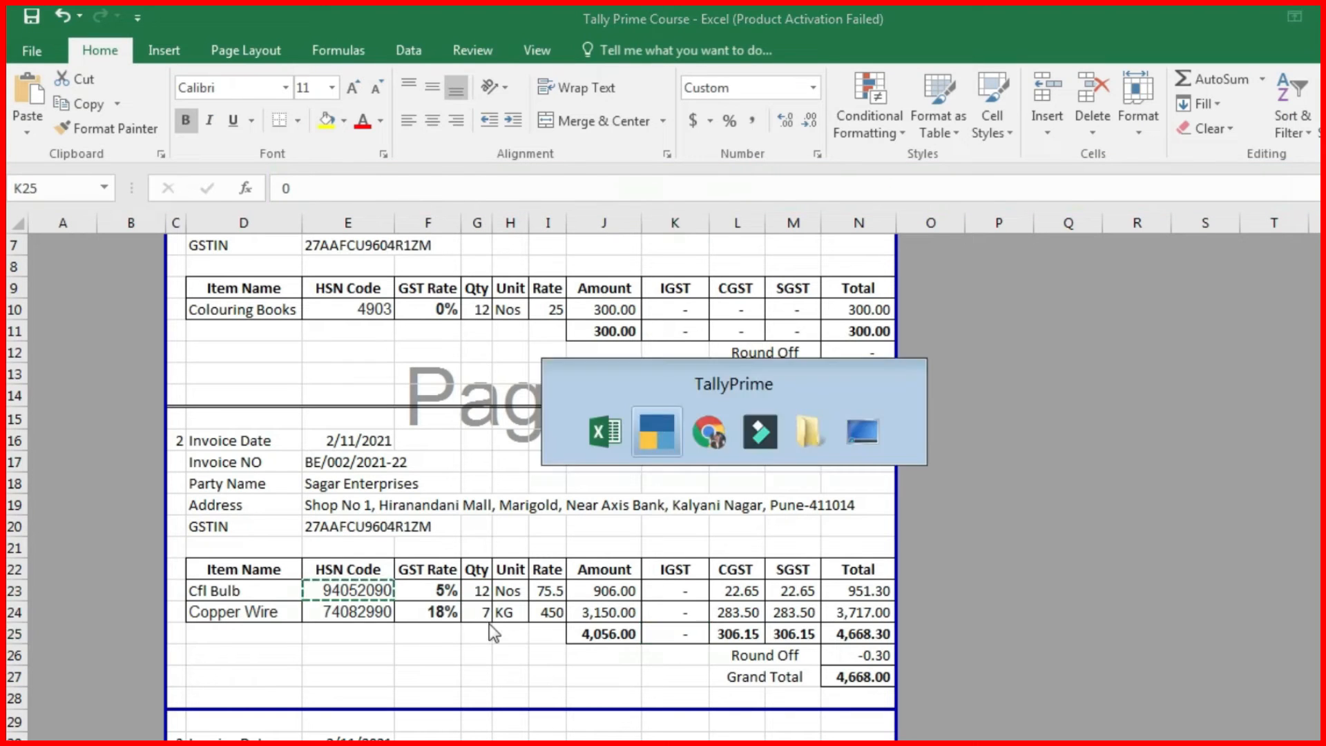
pyautogui.write('12')
pyautogui.press('Return')
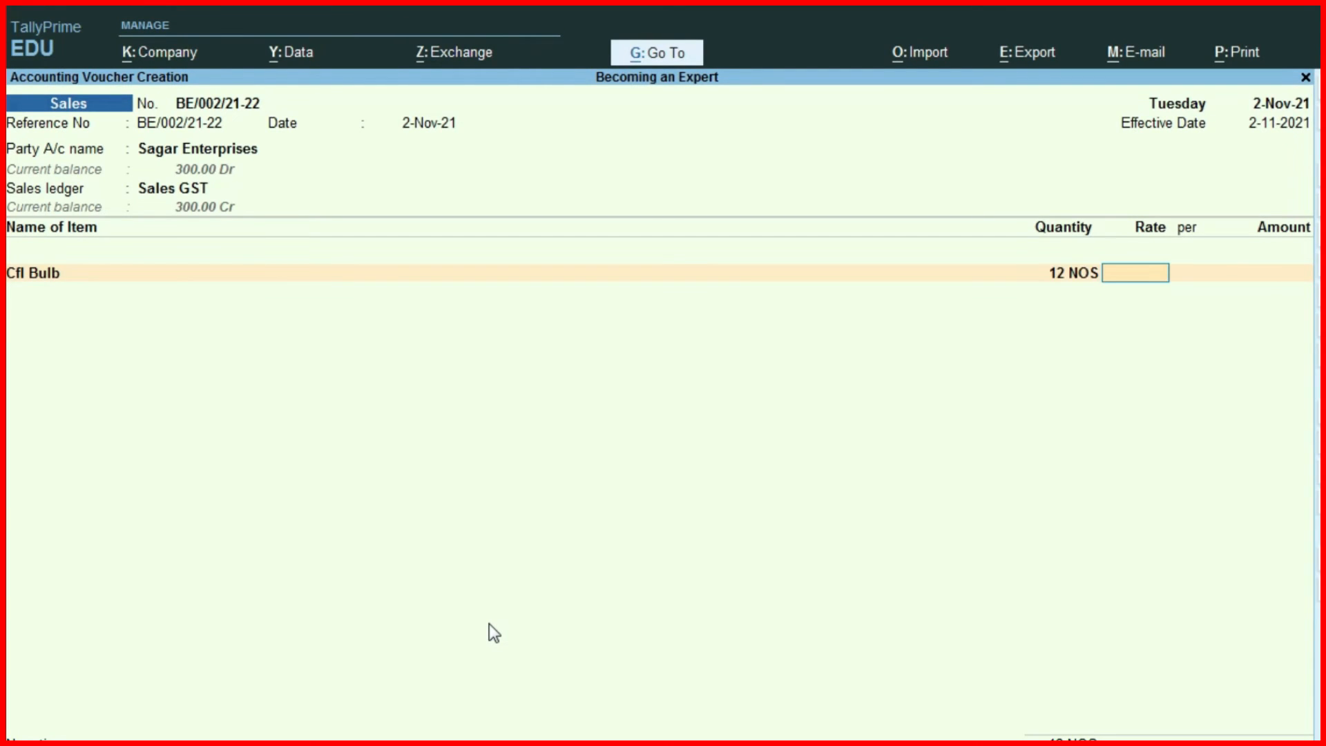
# Look up the Cfl Bulb rate in the Excel invoice and enter 75.5 on the sales voucher line in TallyPrime.
pyautogui.hotkey('alt', 'Tab')
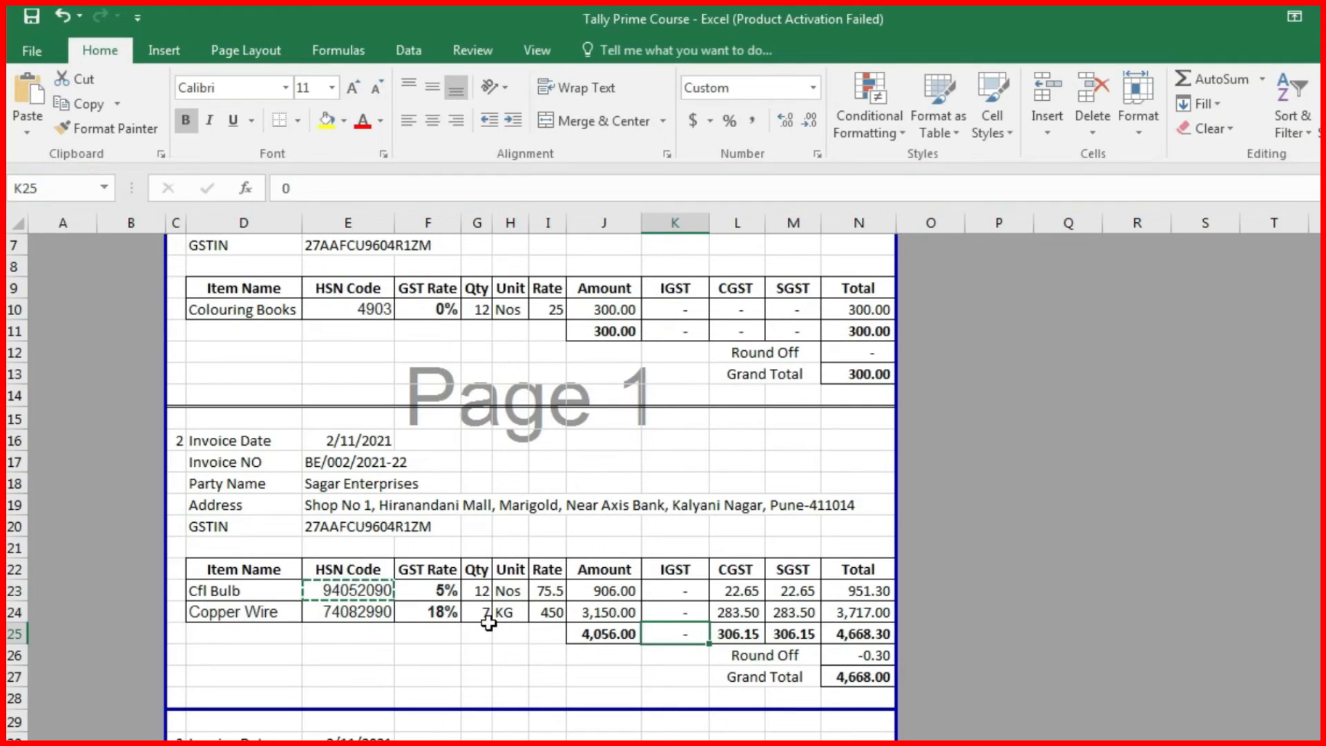
pyautogui.click(550, 593)
pyautogui.hotkey('ctrl', 'c')
pyautogui.hotkey('alt', 'Tab')
pyautogui.write('75.5')
pyautogui.press('Return')
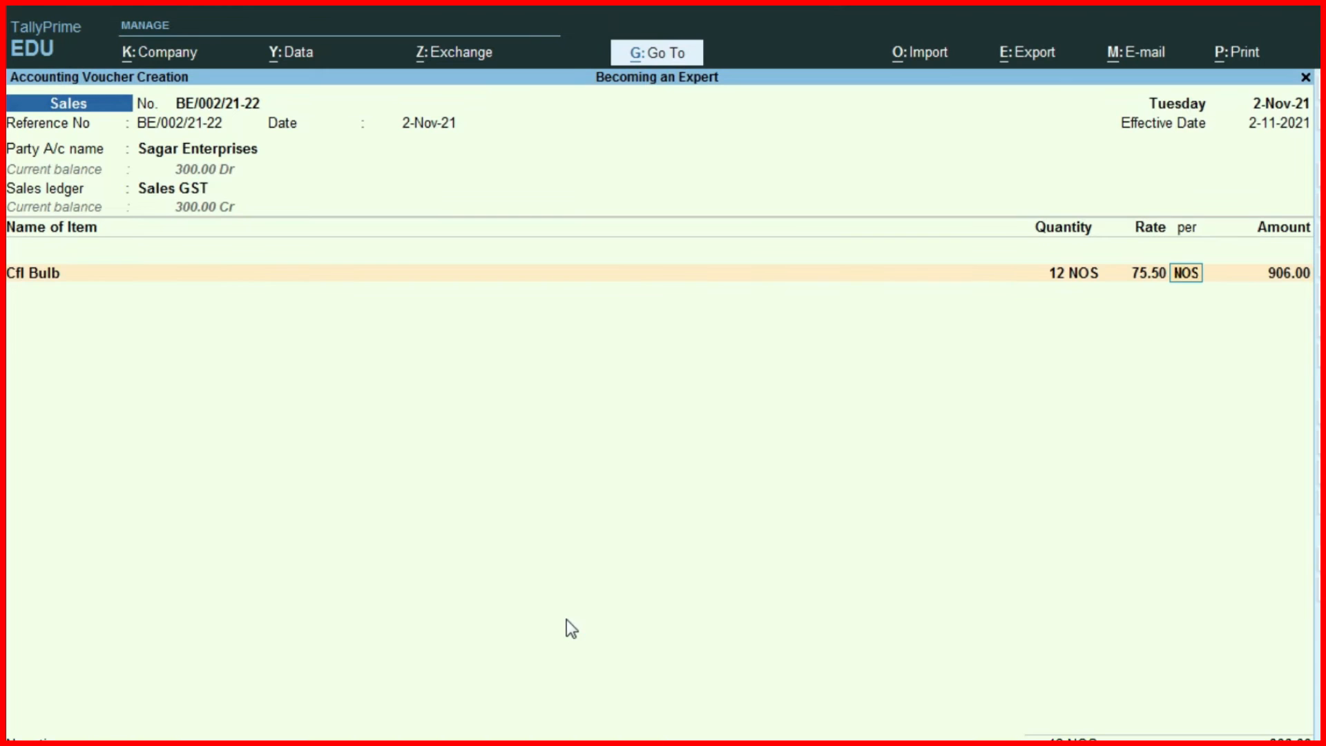
# Compare the Cfl Bulb amount with the Excel invoice and accept the voucher line in TallyPrime.
pyautogui.hotkey('alt', 'Tab')
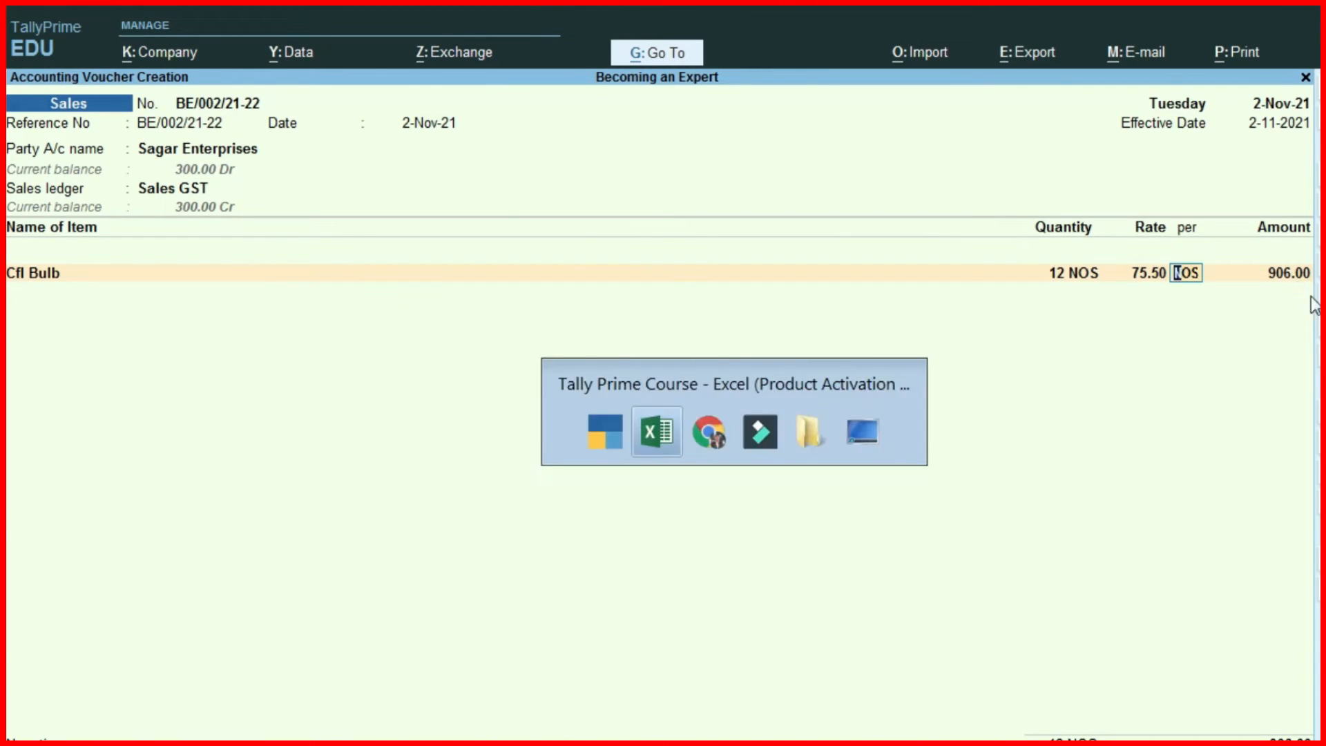
pyautogui.click(595, 590)
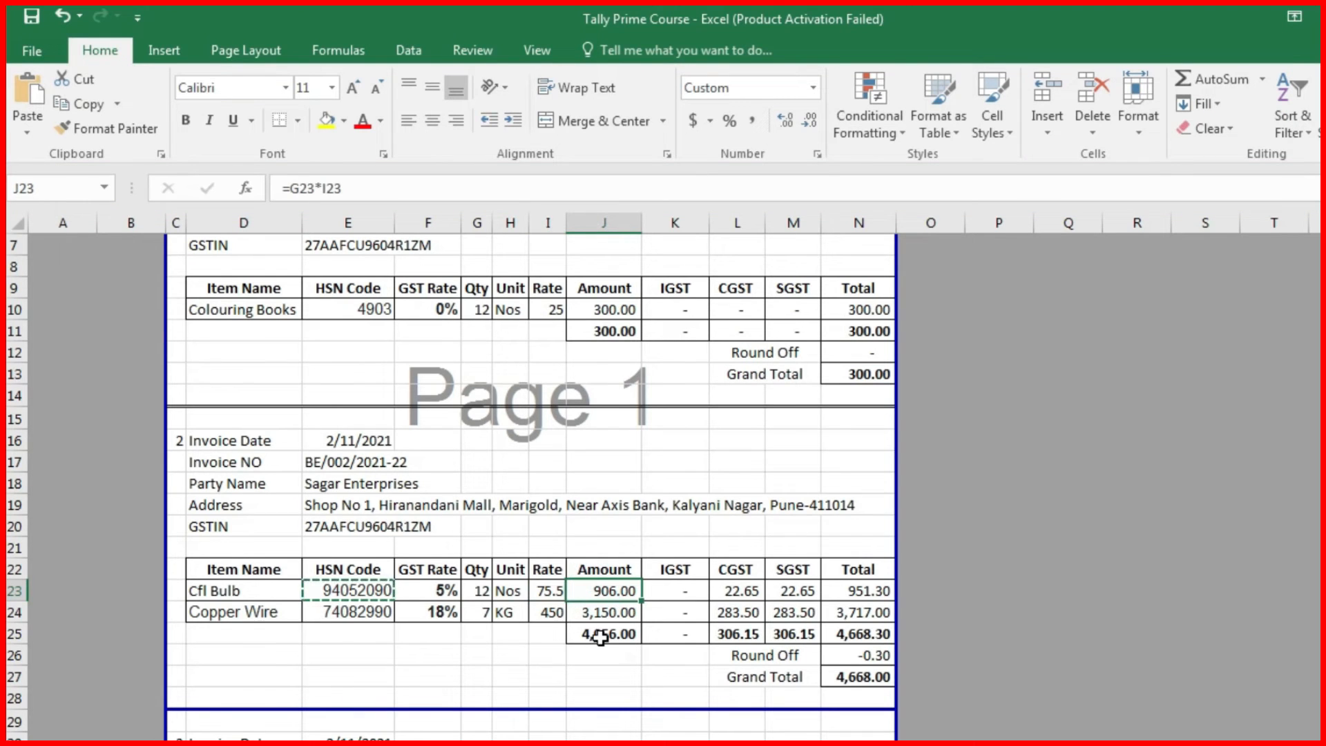
pyautogui.hotkey('alt', 'Tab')
pyautogui.press('Return')
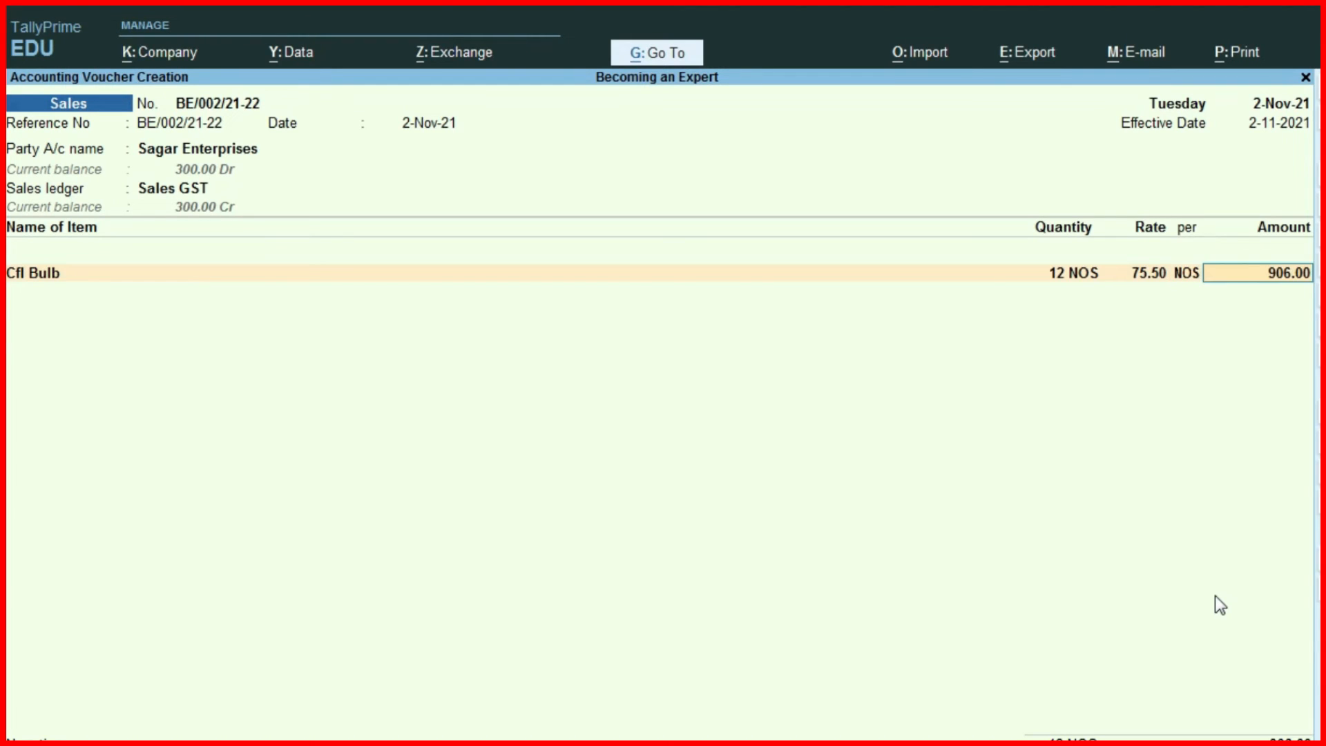
pyautogui.press('Return')
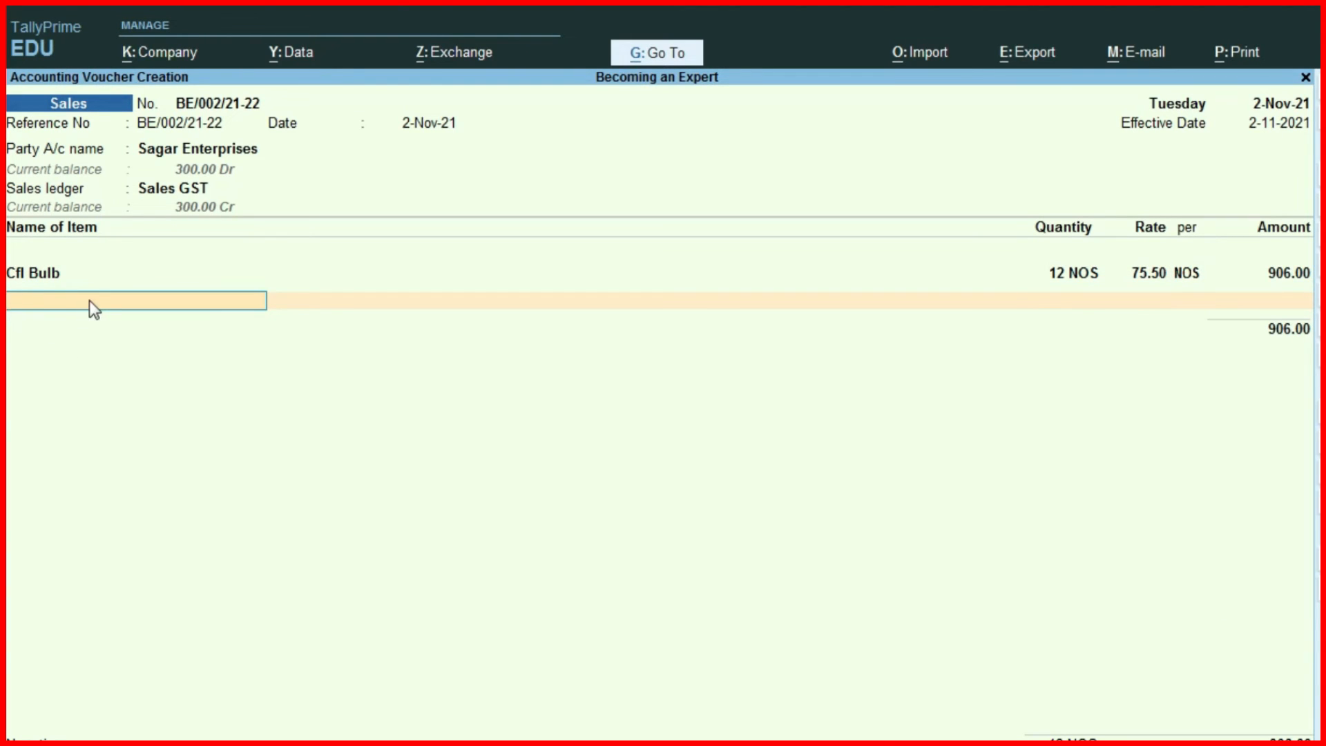
# Start a new TallyPrime stock item named Copper Wire, copied from the Excel invoice, and place it under Electrical Product.
pyautogui.hotkey('alt', 'Tab')
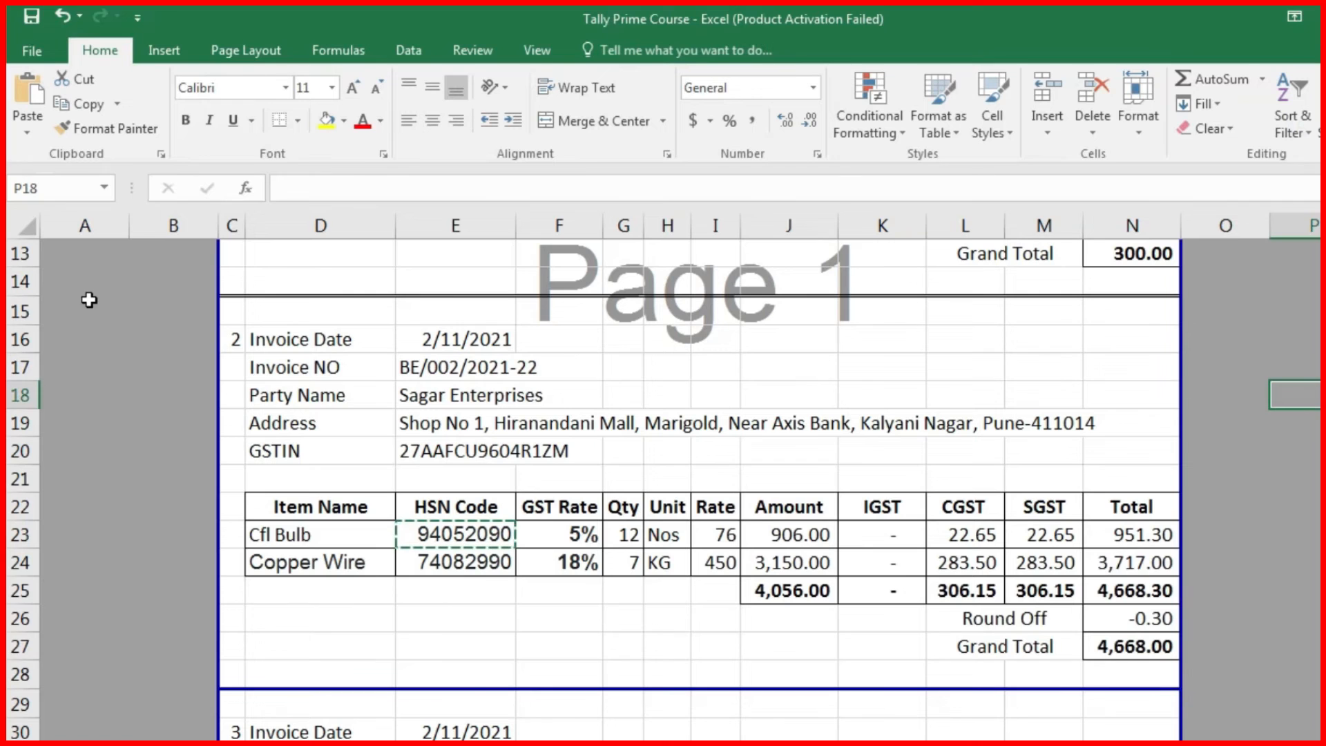
pyautogui.click(340, 563)
pyautogui.hotkey('ctrl', 'c')
pyautogui.hotkey('alt', 'Tab')
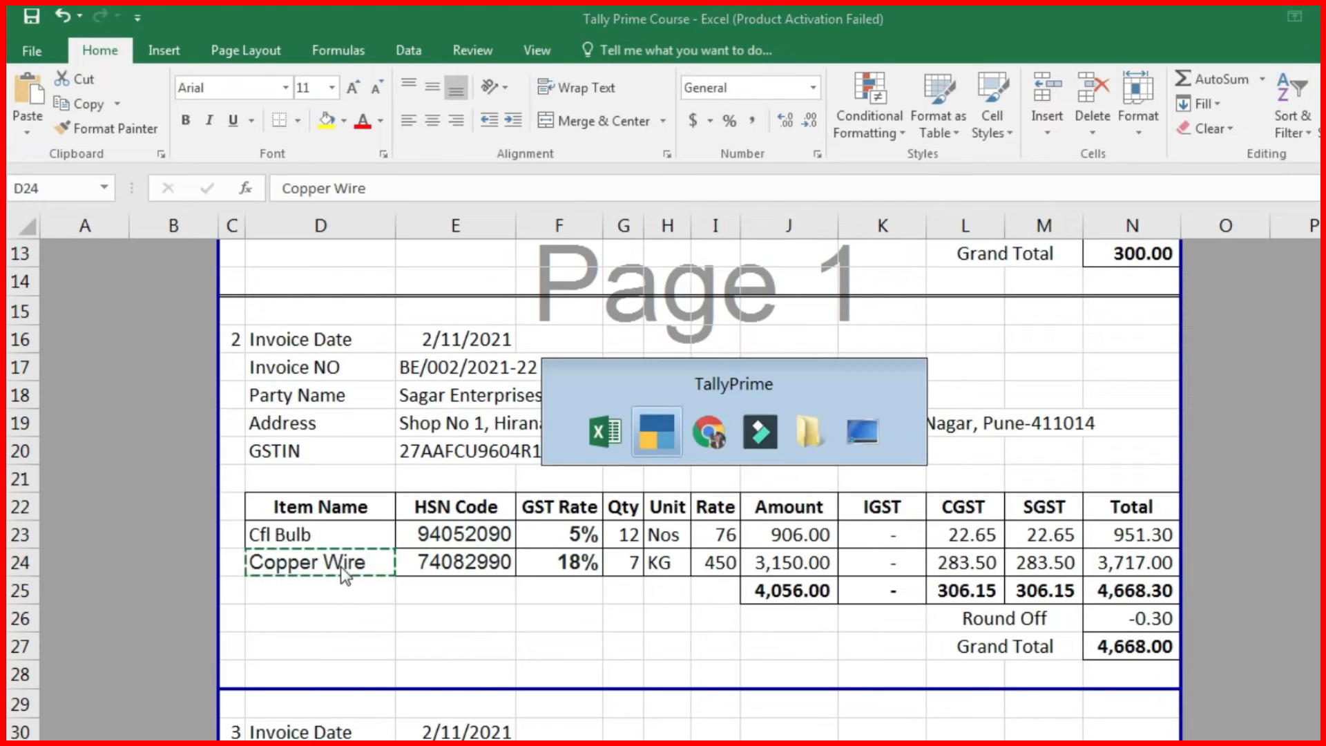
pyautogui.hotkey('ctrl', 'alt', 'v')
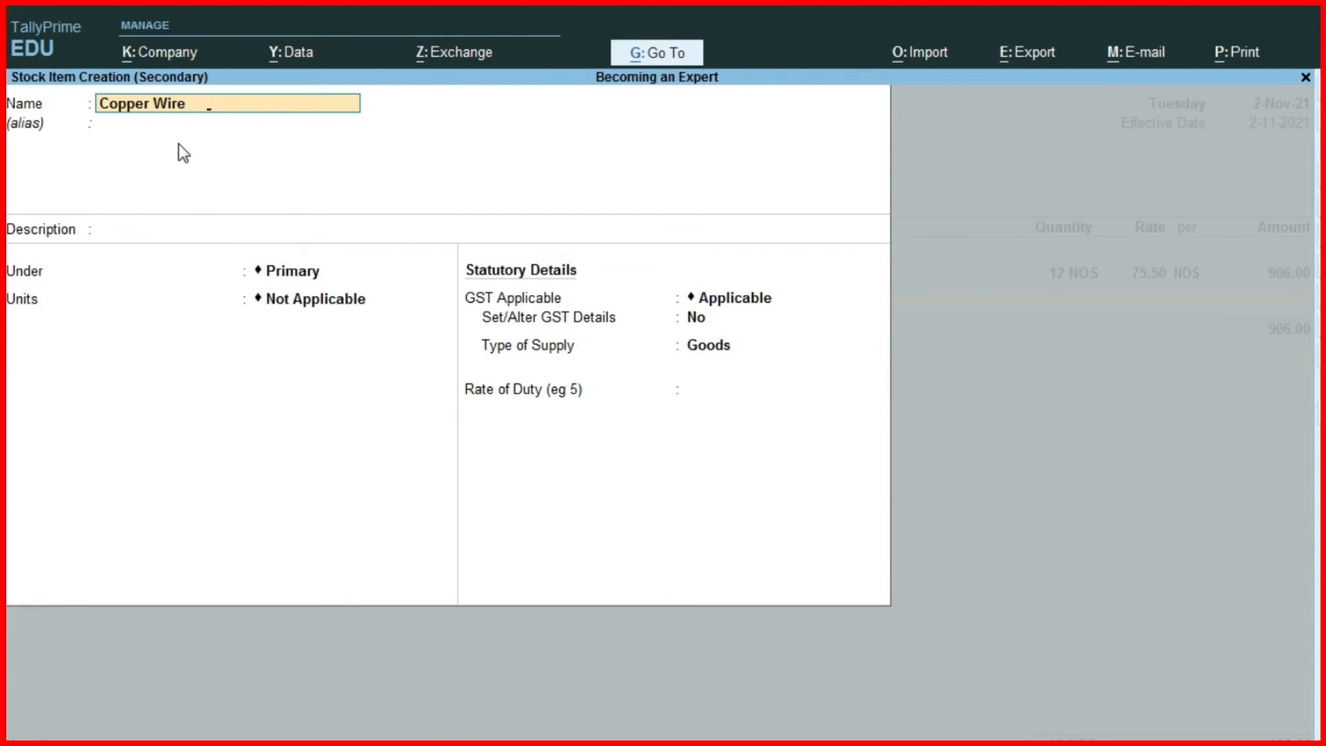
pyautogui.press('Return')
pyautogui.press('Return')
pyautogui.press('Return')
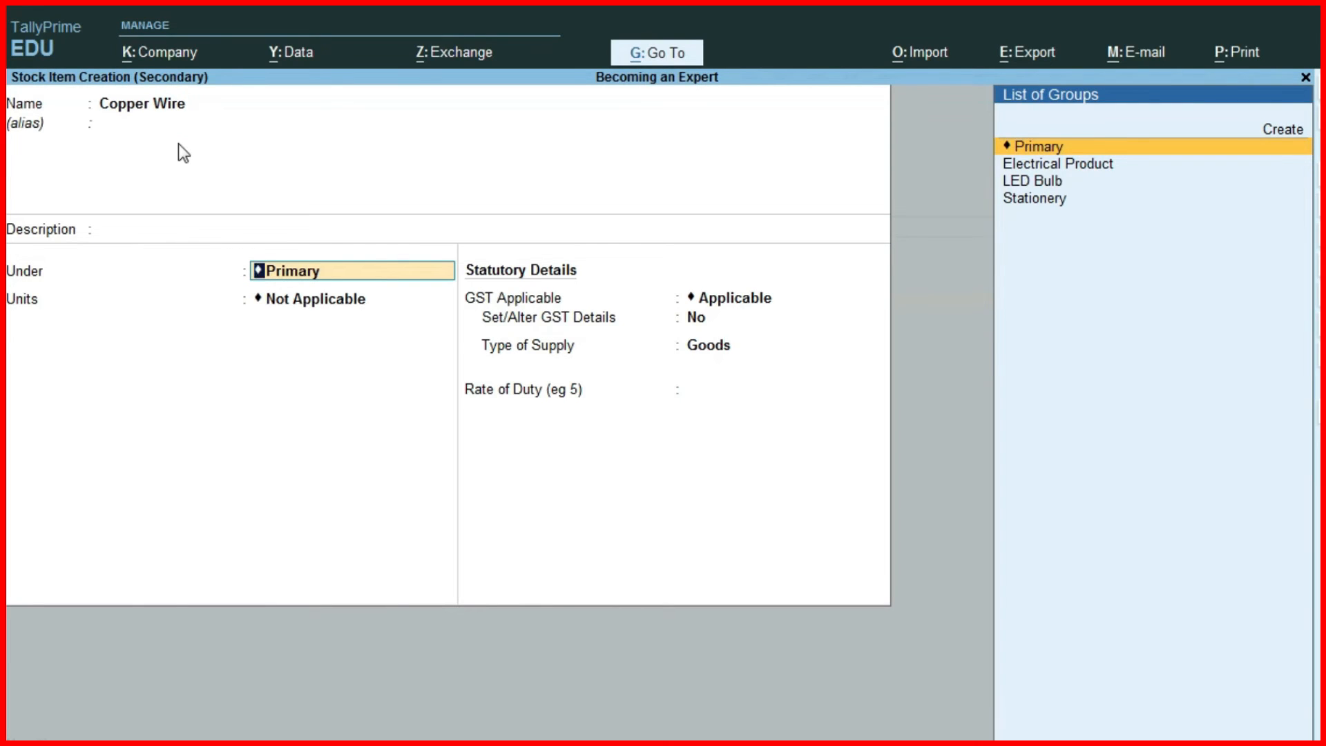
pyautogui.press('Down')
pyautogui.press('Return')
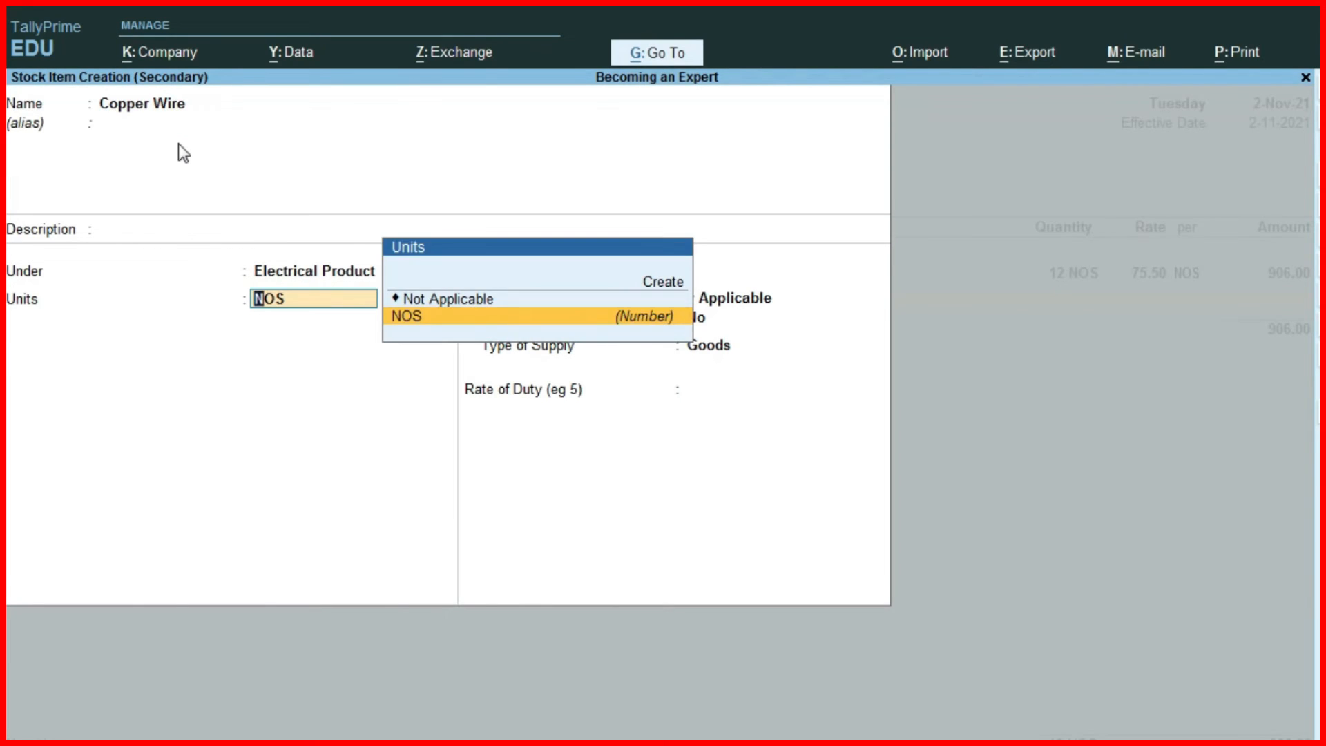
# Check the Copper Wire unit in the Excel invoice and start a new simple unit with symbol KG in TallyPrime.
pyautogui.hotkey('alt', 'Tab')
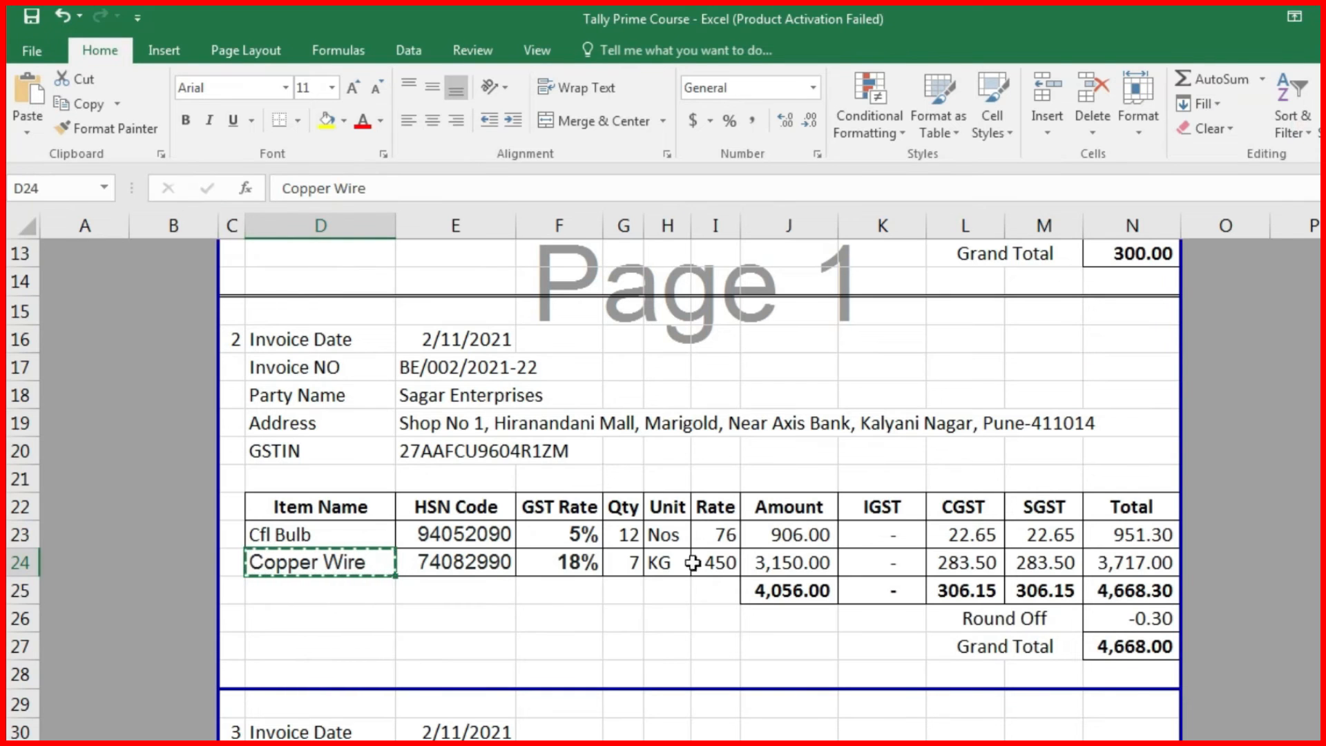
pyautogui.click(666, 562)
pyautogui.hotkey('alt', 'Tab')
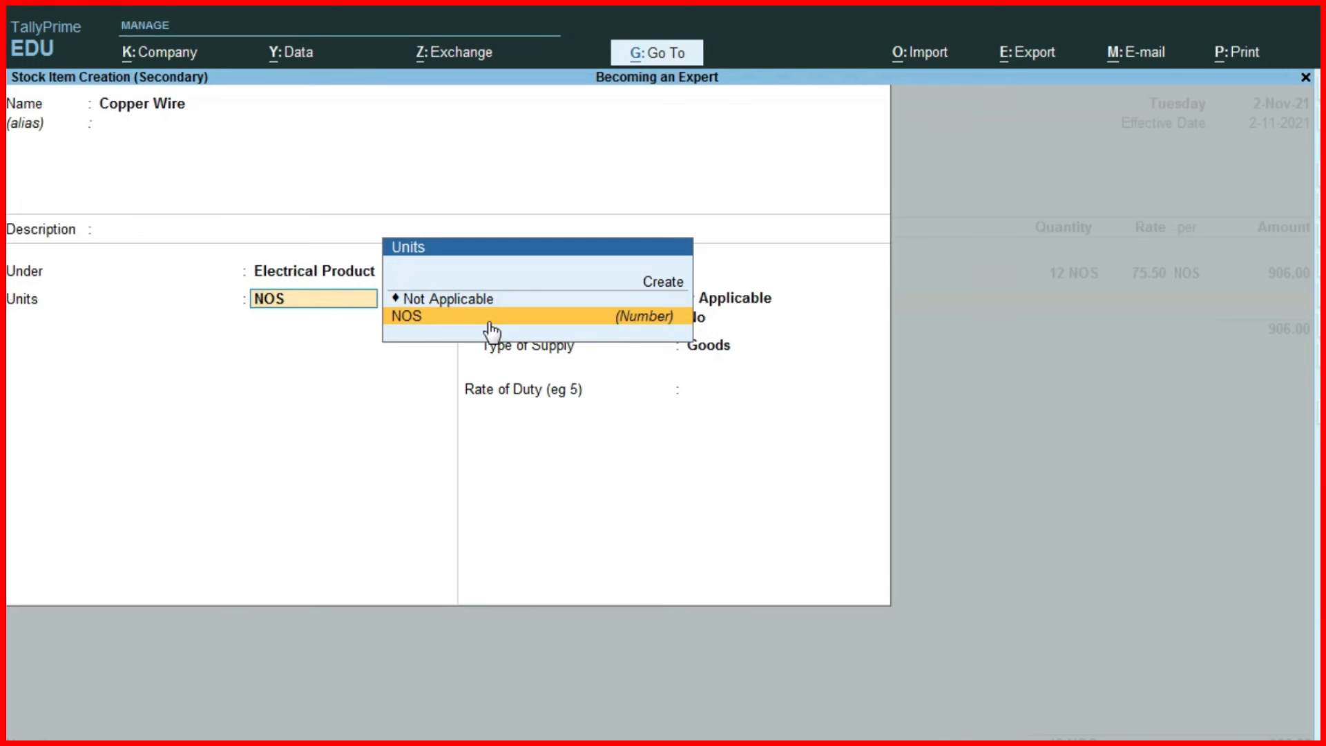
pyautogui.hotkey('alt', 'c')
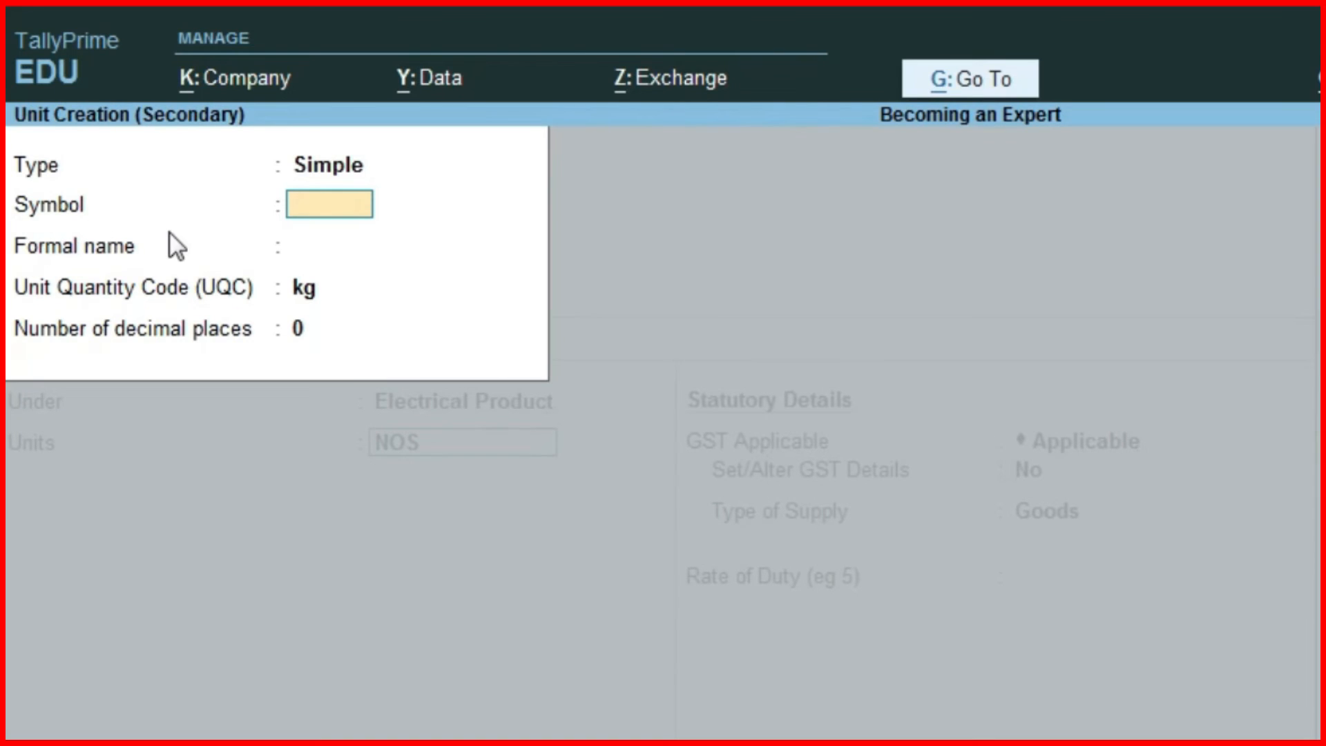
pyautogui.write('KG')
pyautogui.press('Return')
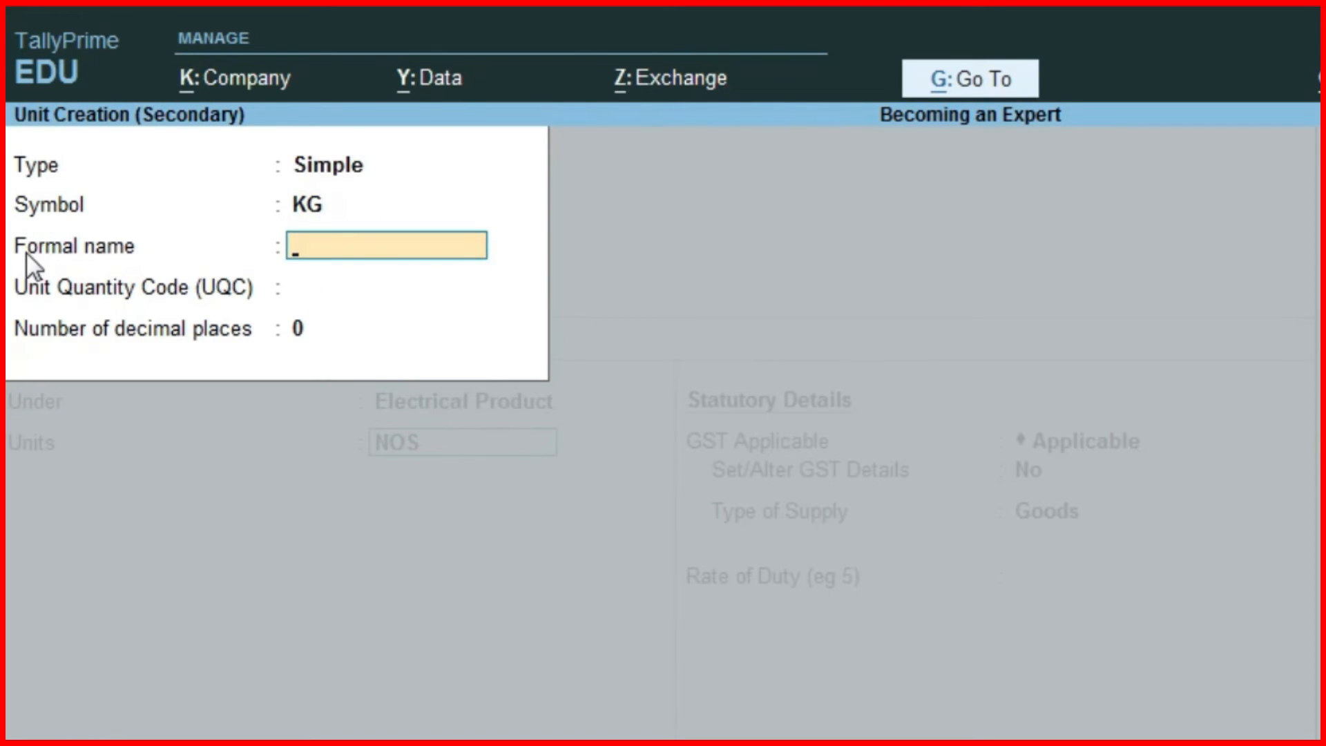
# Give the KG unit the formal name Kelograms, quantity code KGS-KILOGRAMS and 3 decimal places, and save it.
pyautogui.write('Kelograms')
pyautogui.press('Return')
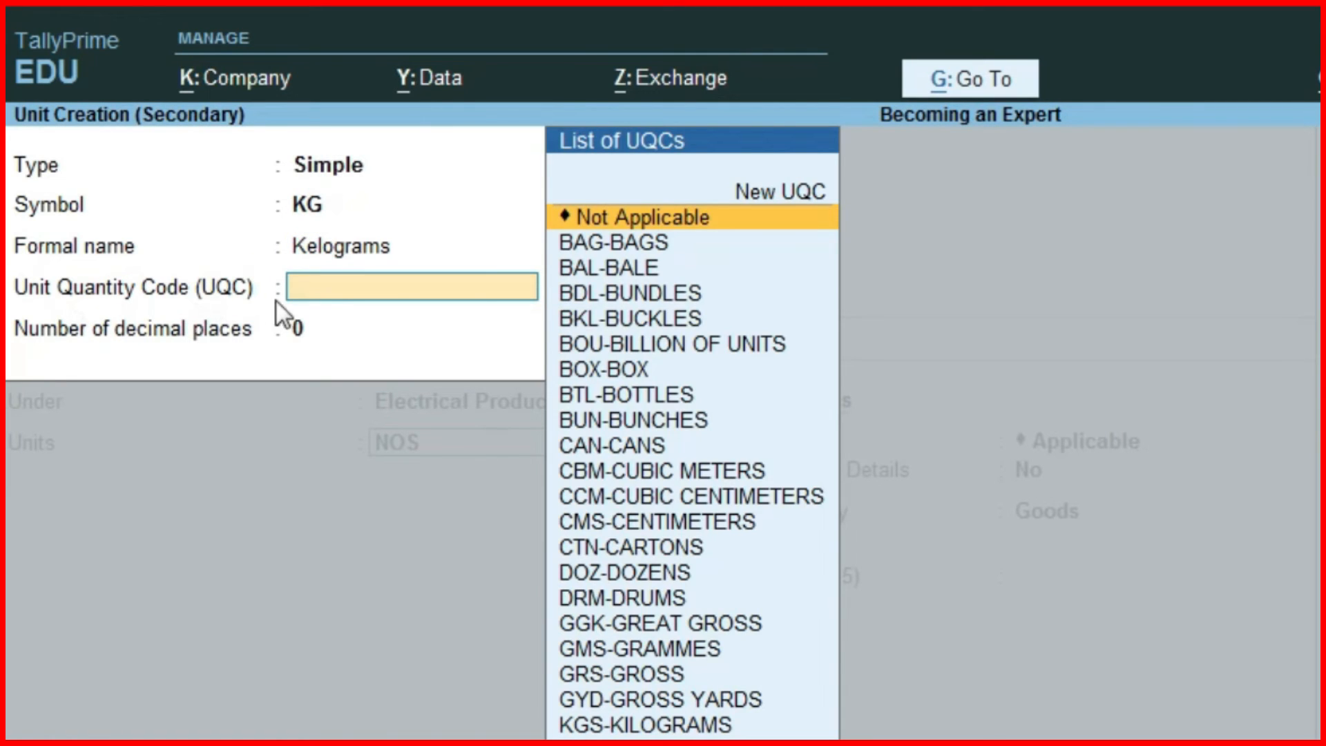
pyautogui.write('kgs')
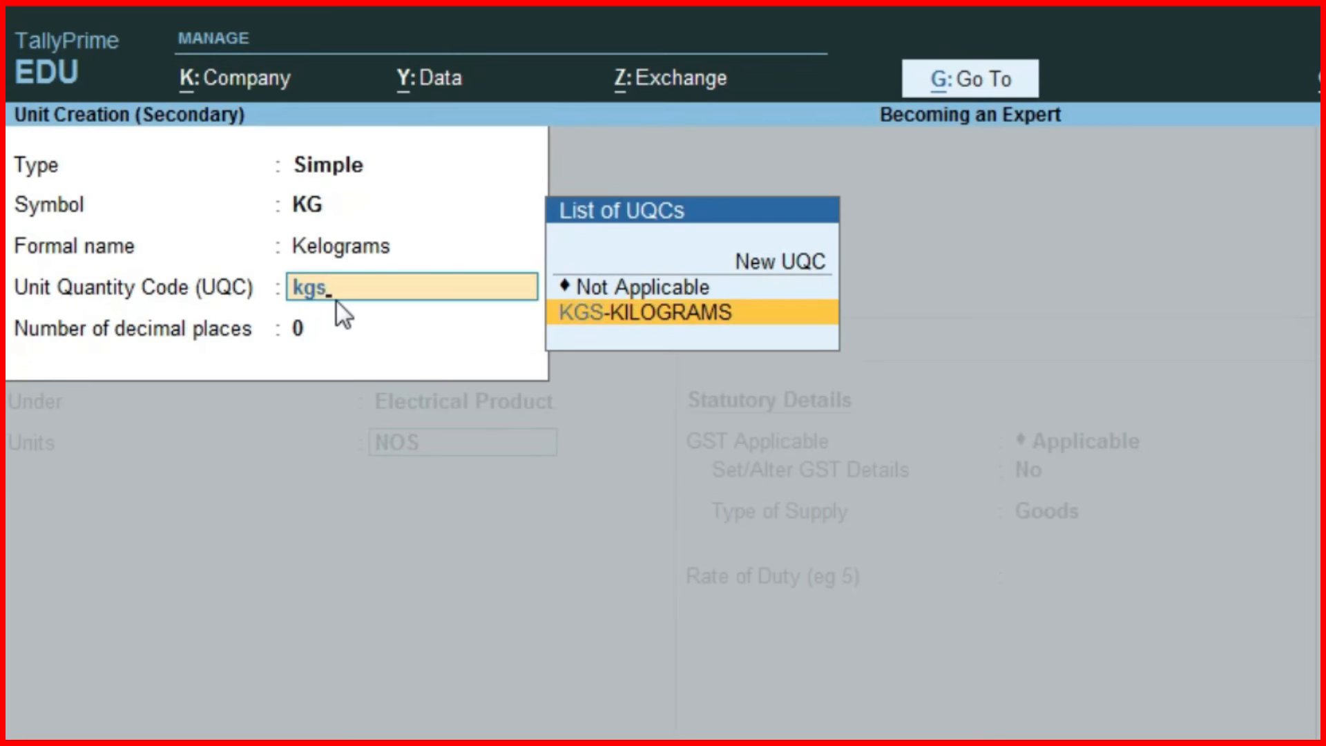
pyautogui.press('Return')
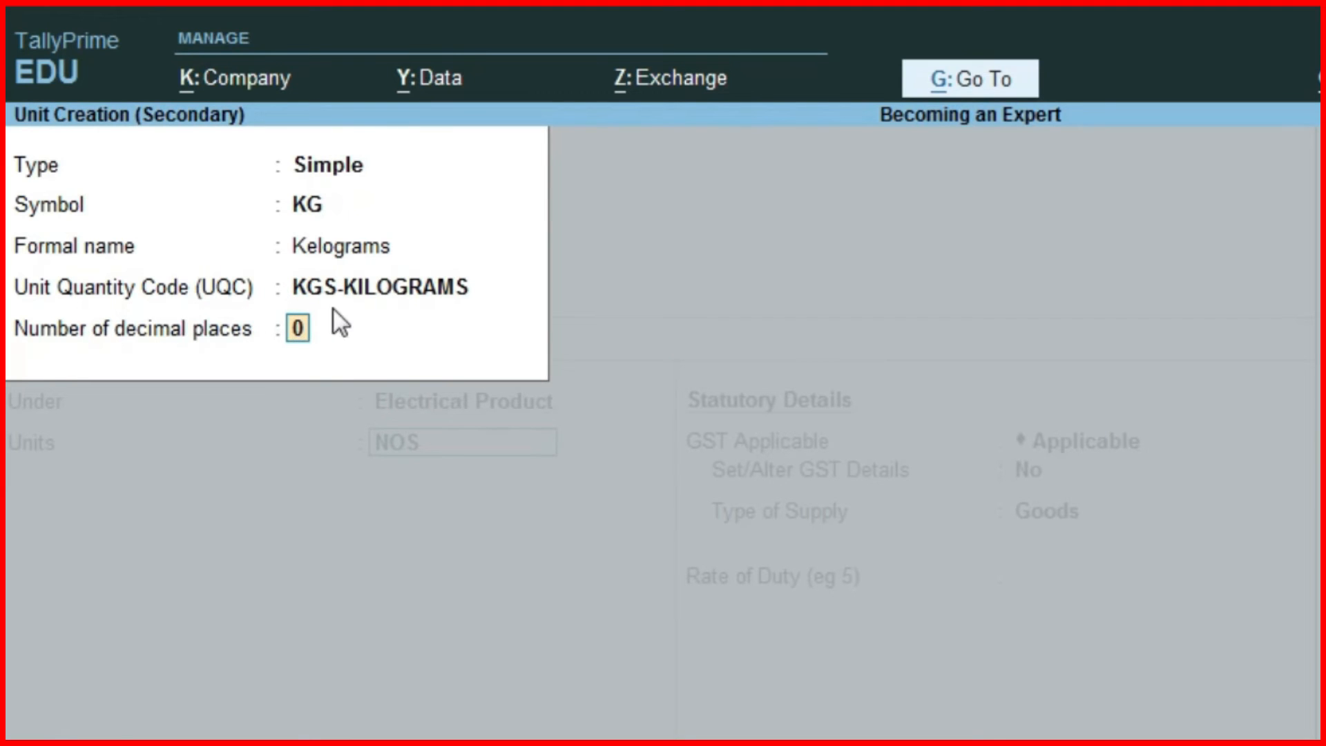
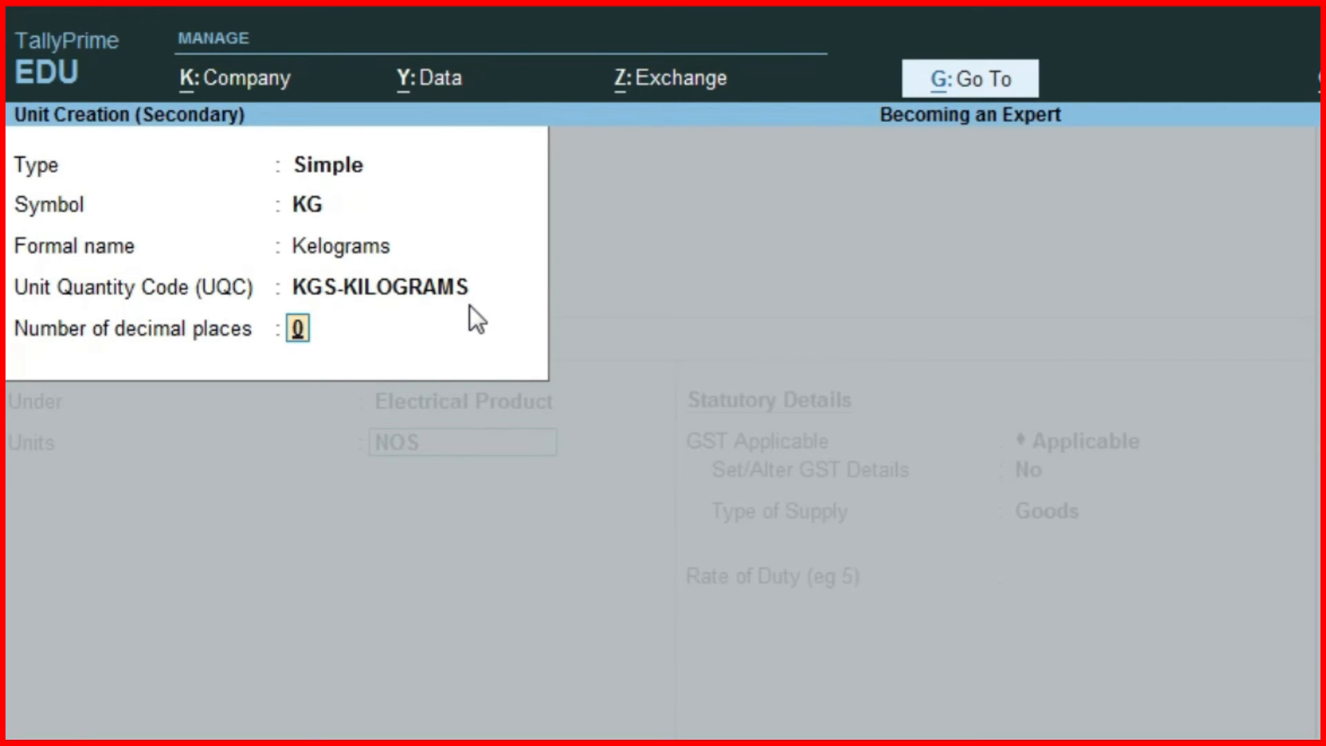
pyautogui.write('3')
pyautogui.hotkey('ctrl', 'a')
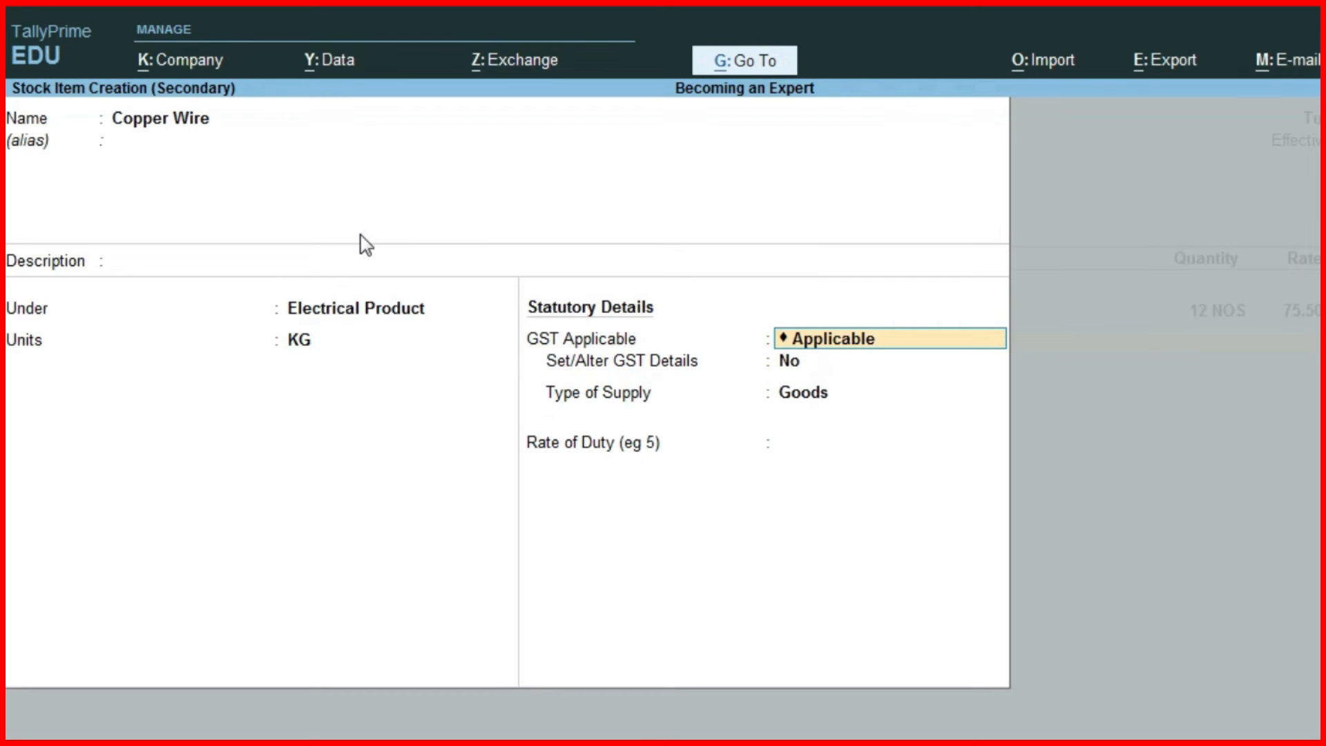
# Enable GST details for the Copper Wire stock item and fill the description with the item name copied from the Excel invoice.
pyautogui.press('Return')
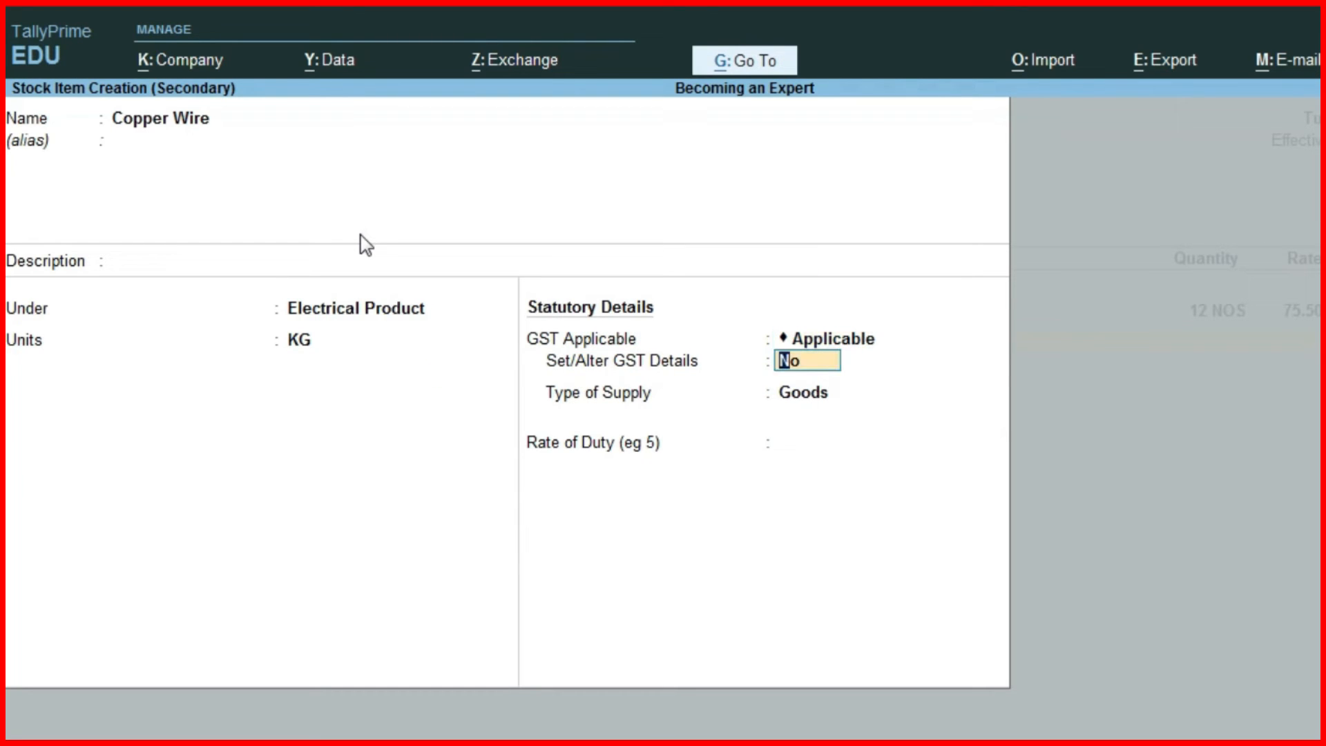
pyautogui.write('y')
pyautogui.press('Return')
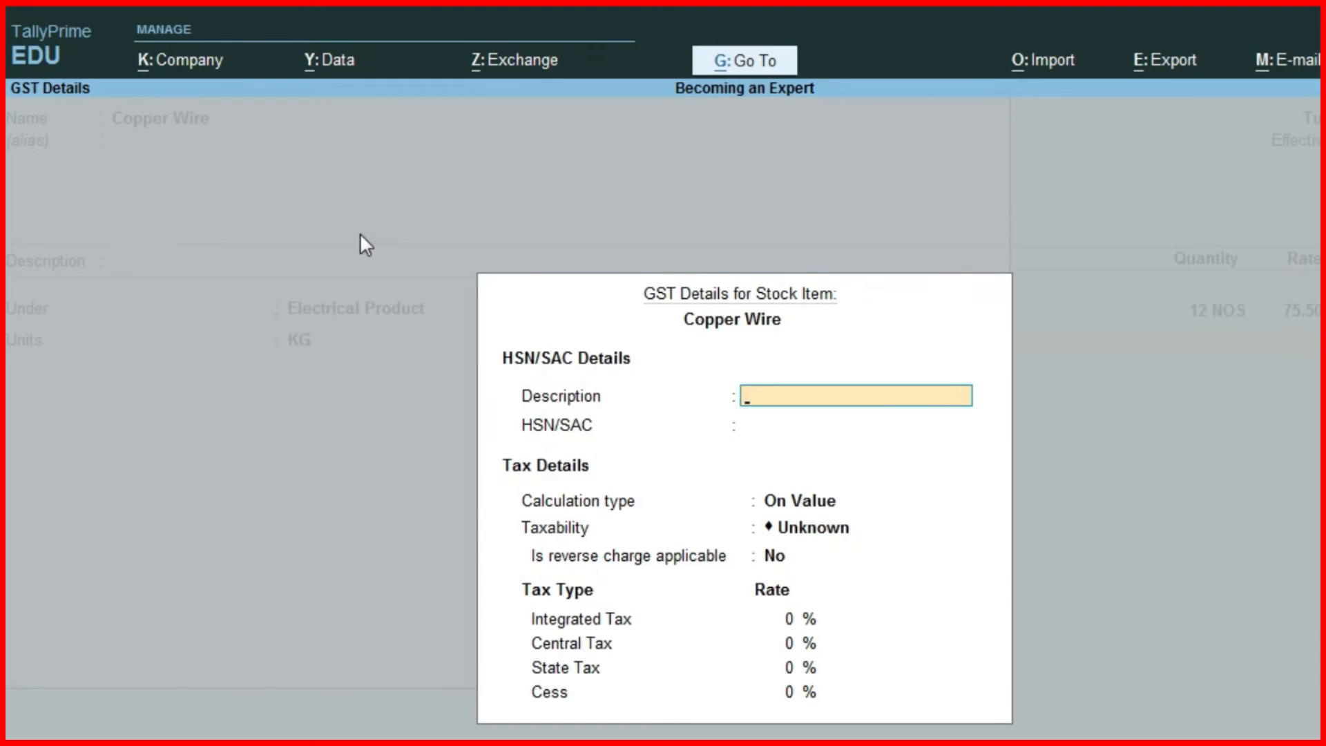
pyautogui.hotkey('alt', 'Tab')
pyautogui.click(417, 649)
pyautogui.hotkey('ctrl', 'c')
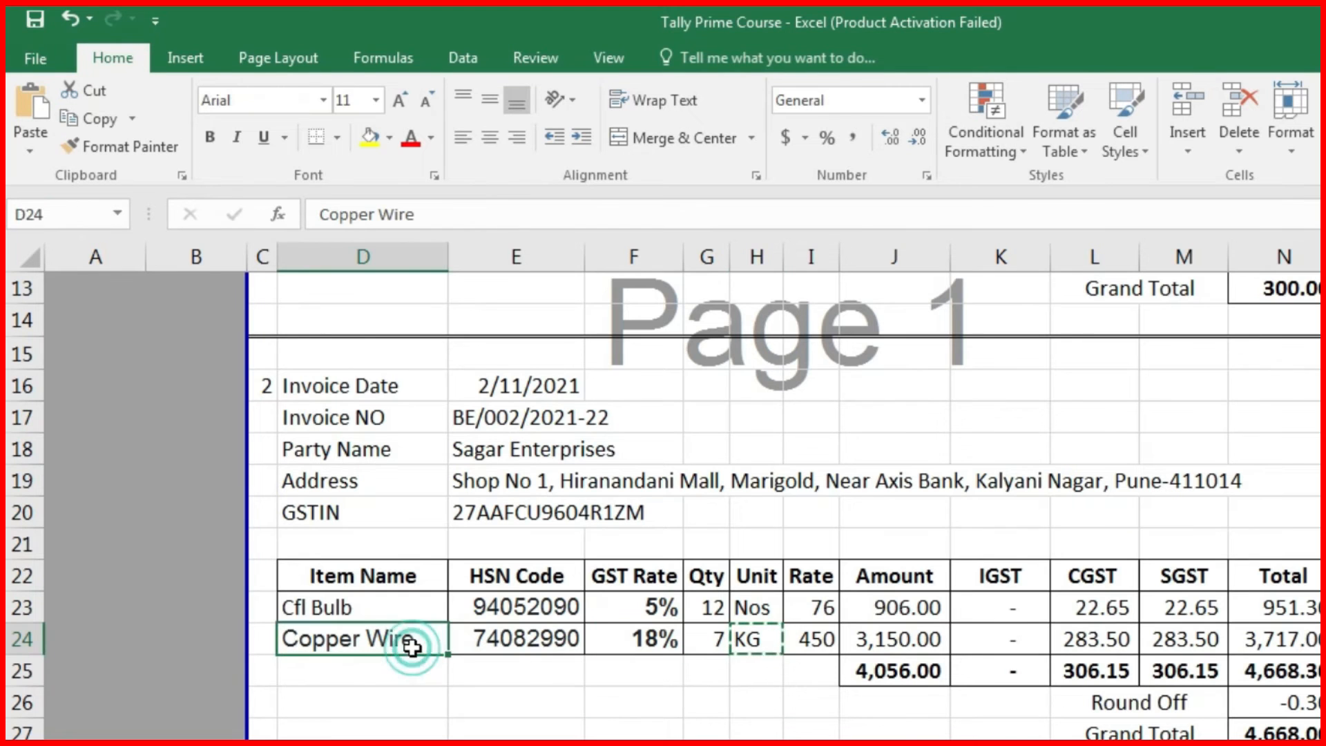
pyautogui.hotkey('alt', 'Tab')
pyautogui.hotkey('ctrl', 'v')
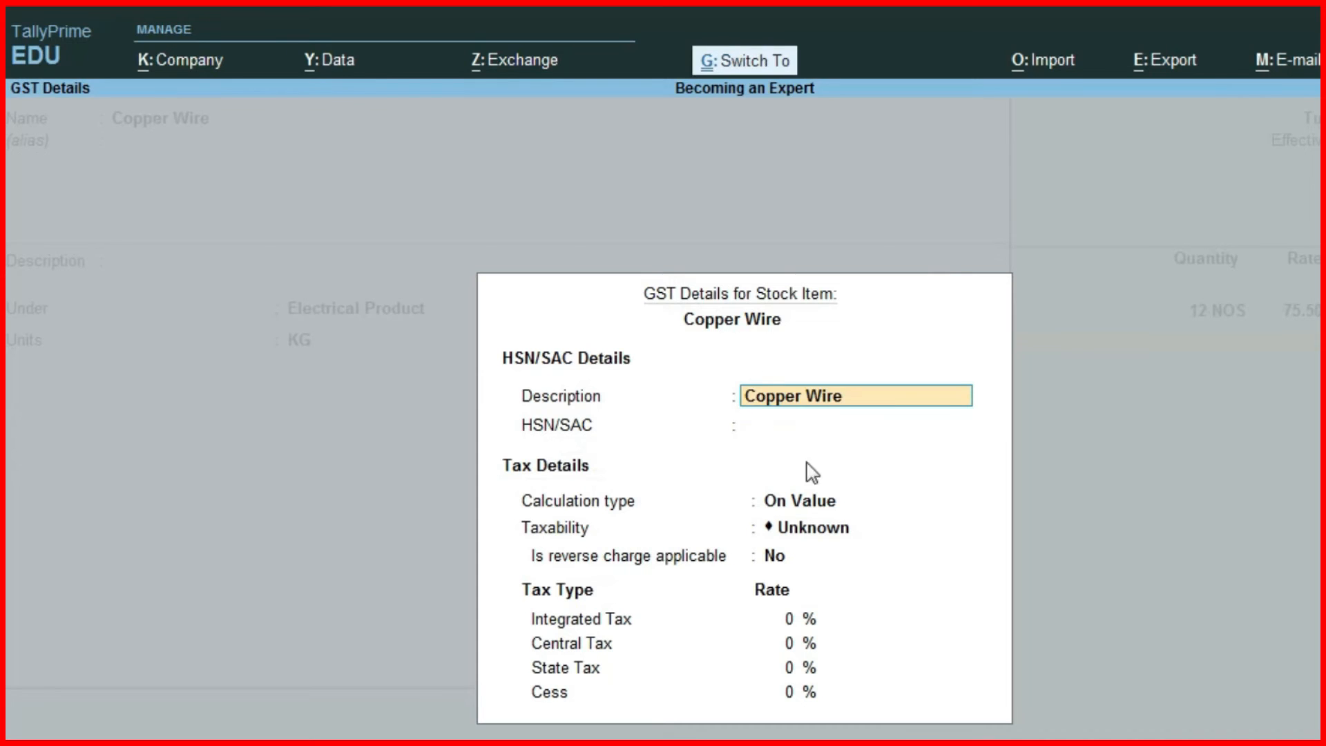
# Copy the Copper Wire HSN code 74082990 from the Excel invoice into the HSN/SAC field in TallyPrime.
pyautogui.press('Return')
pyautogui.hotkey('alt', 'Tab')
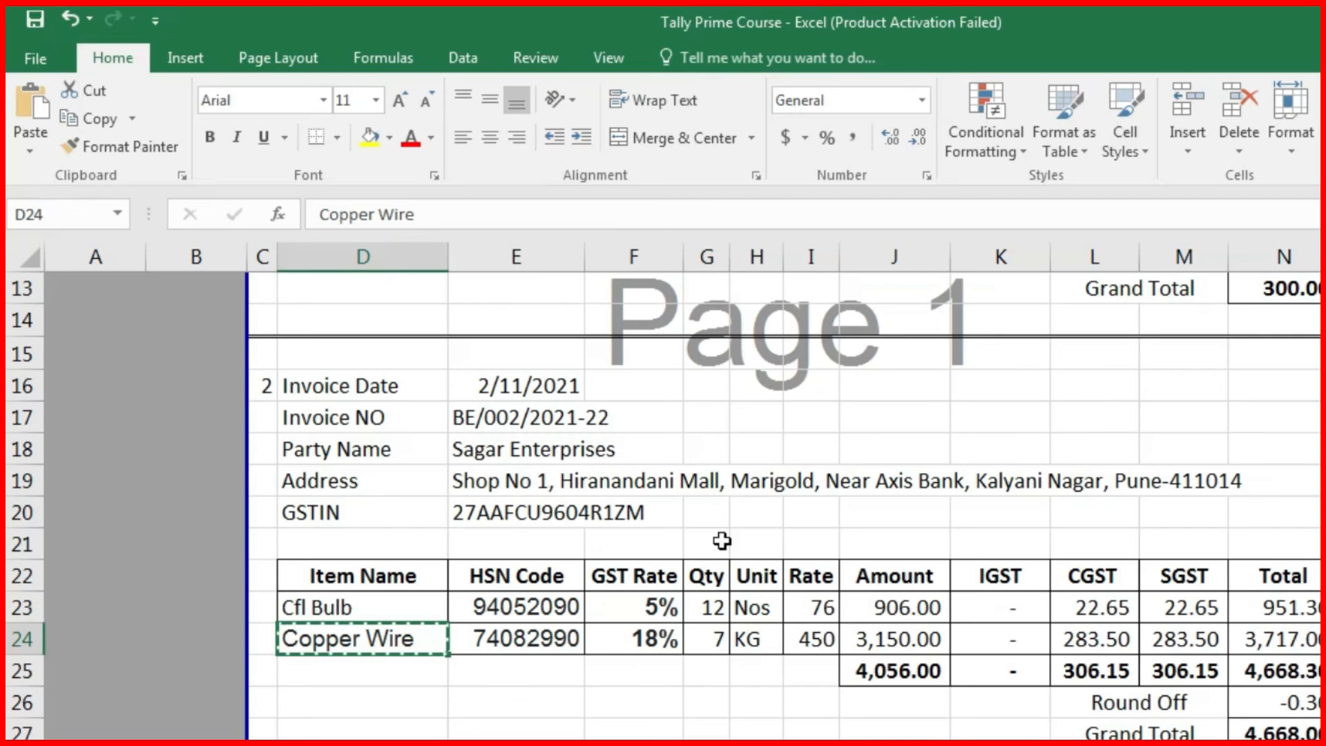
pyautogui.click(559, 636)
pyautogui.hotkey('ctrl', 'c')
pyautogui.hotkey('alt', 'Tab')
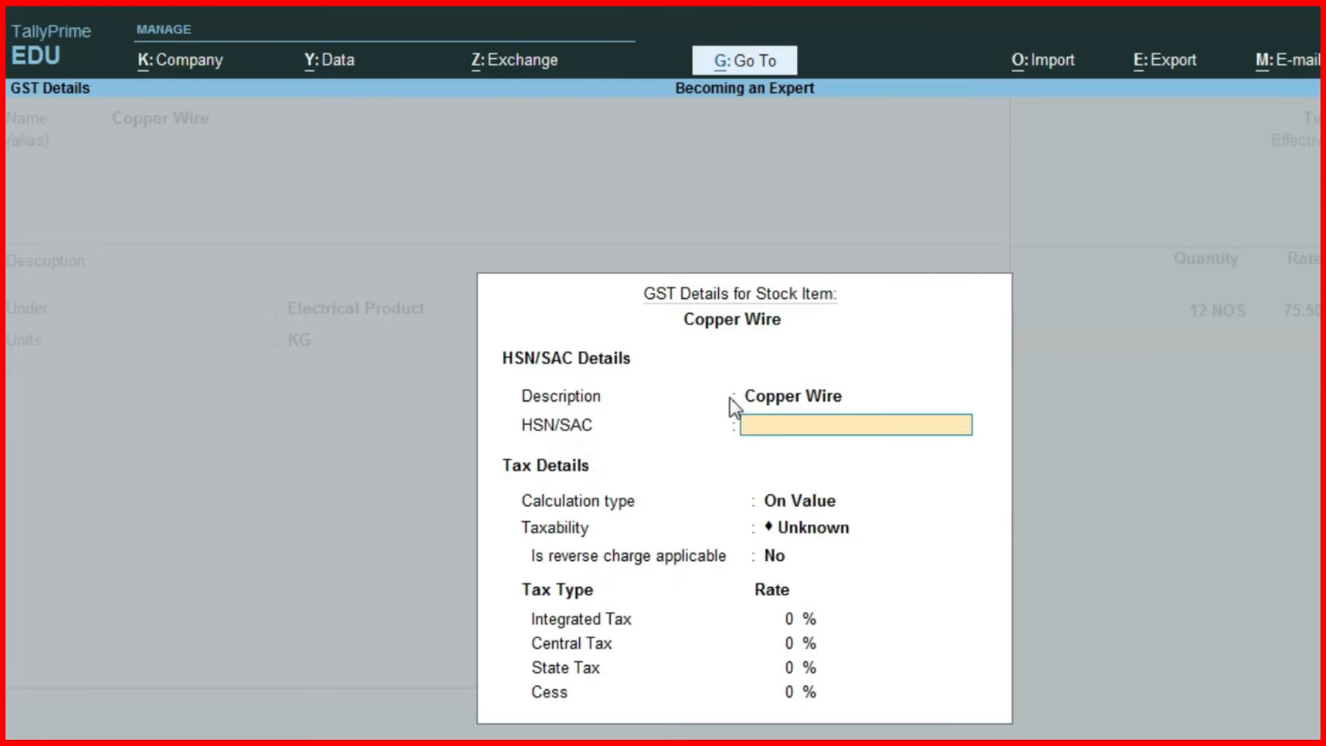
pyautogui.hotkey('ctrl', 'v')
pyautogui.press('Return')
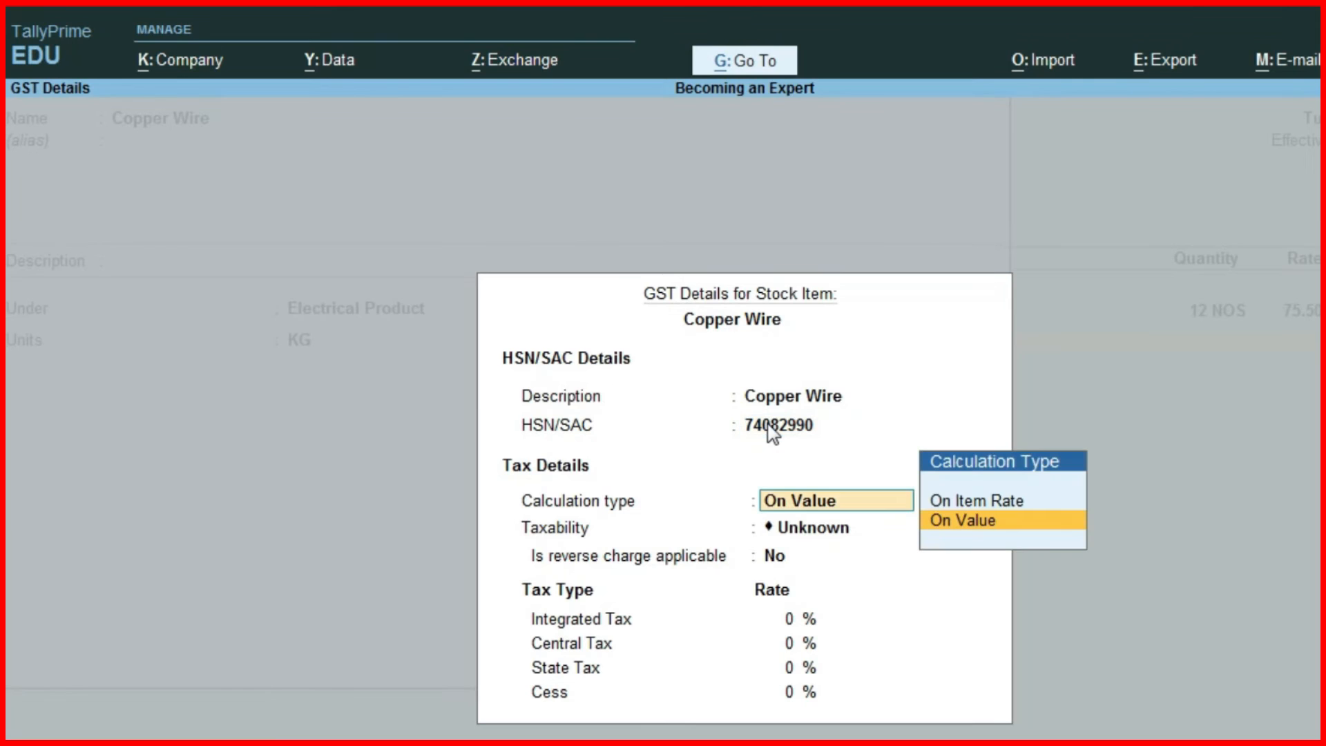
# Set Copper Wire's taxability to Taxable, keeping calculation on value and no reverse charge.
pyautogui.press('Return')
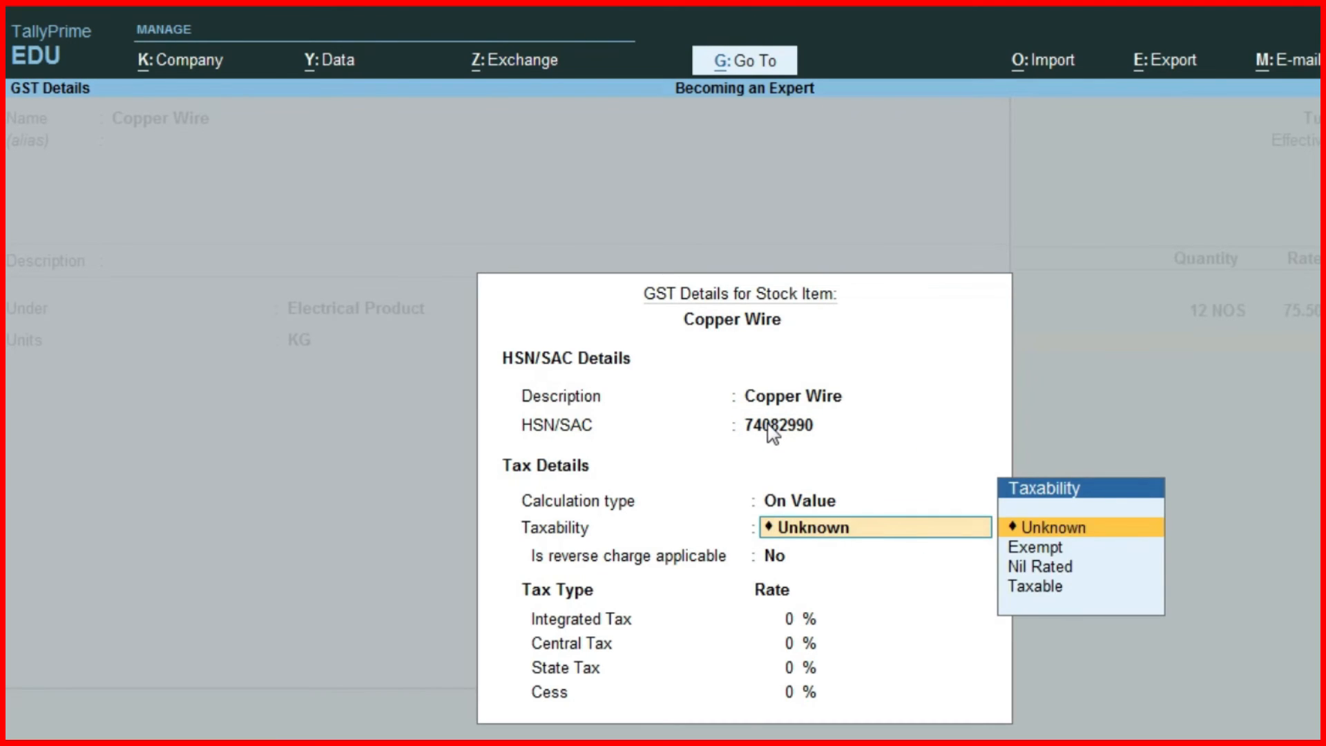
pyautogui.press('Down')
pyautogui.press('Down')
pyautogui.press('Down')
pyautogui.press('Return')
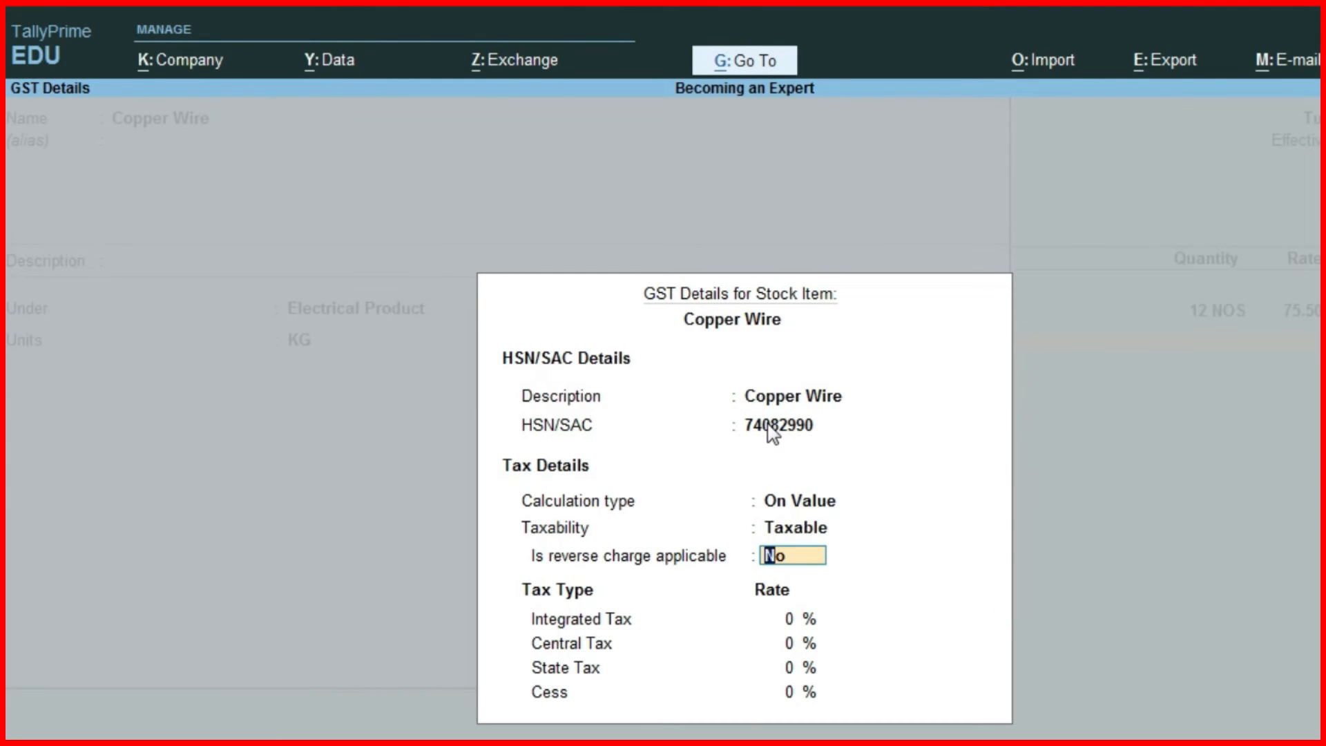
pyautogui.press('Return')
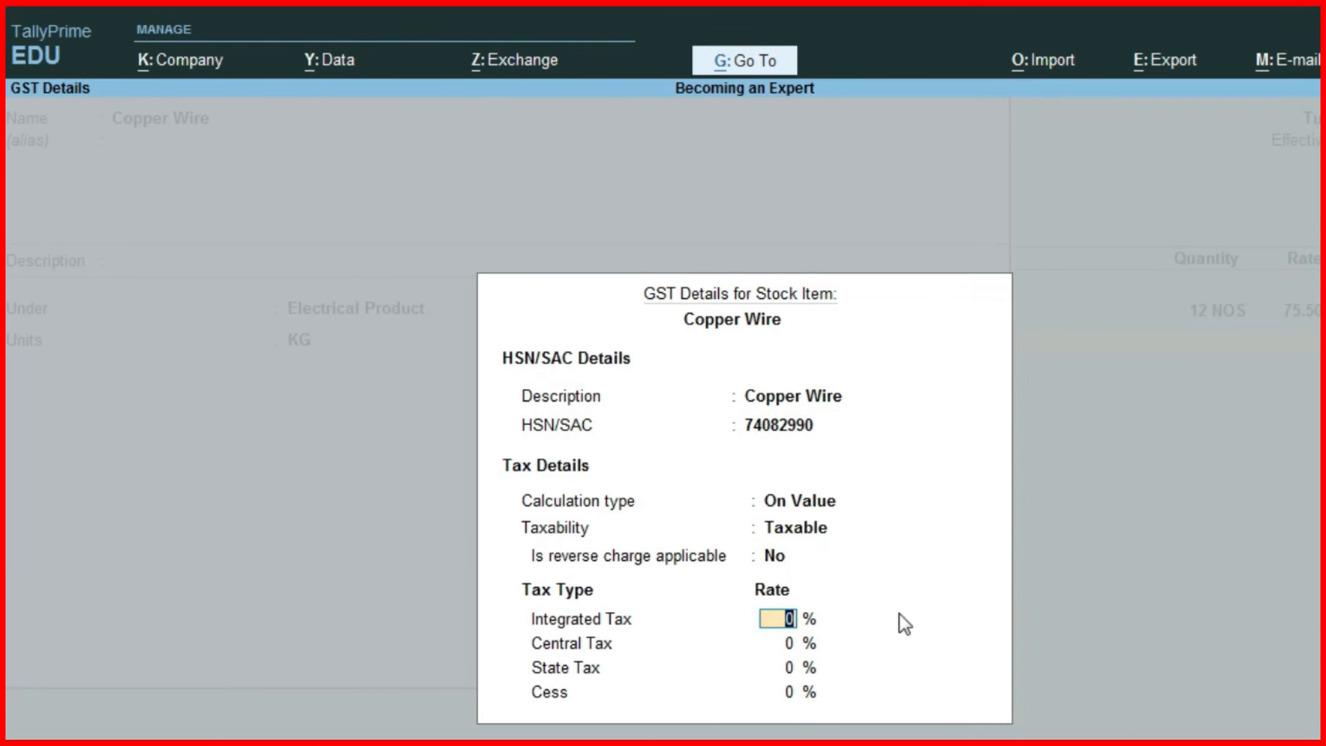
# Check the Copper Wire GST rate in the Excel invoice, set Integrated Tax to 18% in TallyPrime and accept the GST details.
pyautogui.hotkey('alt', 'Tab')
pyautogui.click(631, 638)
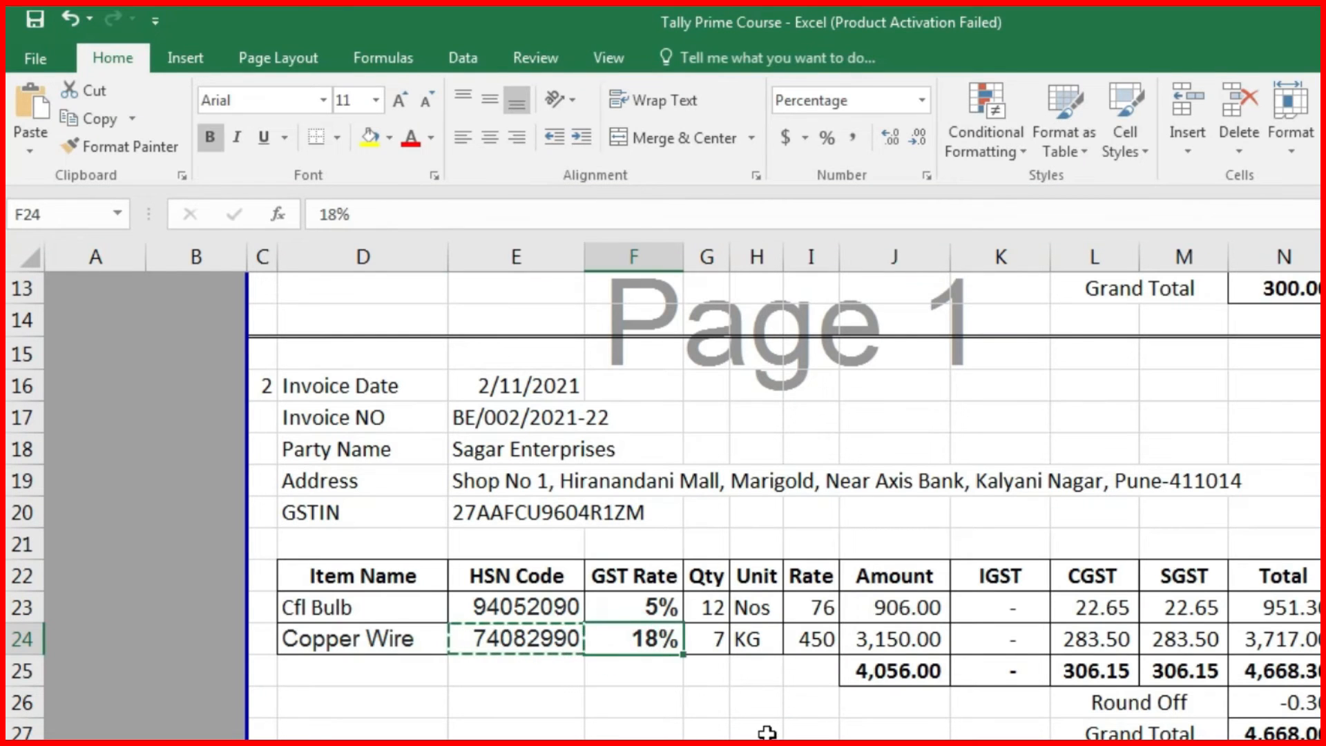
pyautogui.hotkey('alt', 'Tab')
pyautogui.write('18')
pyautogui.press('Return')
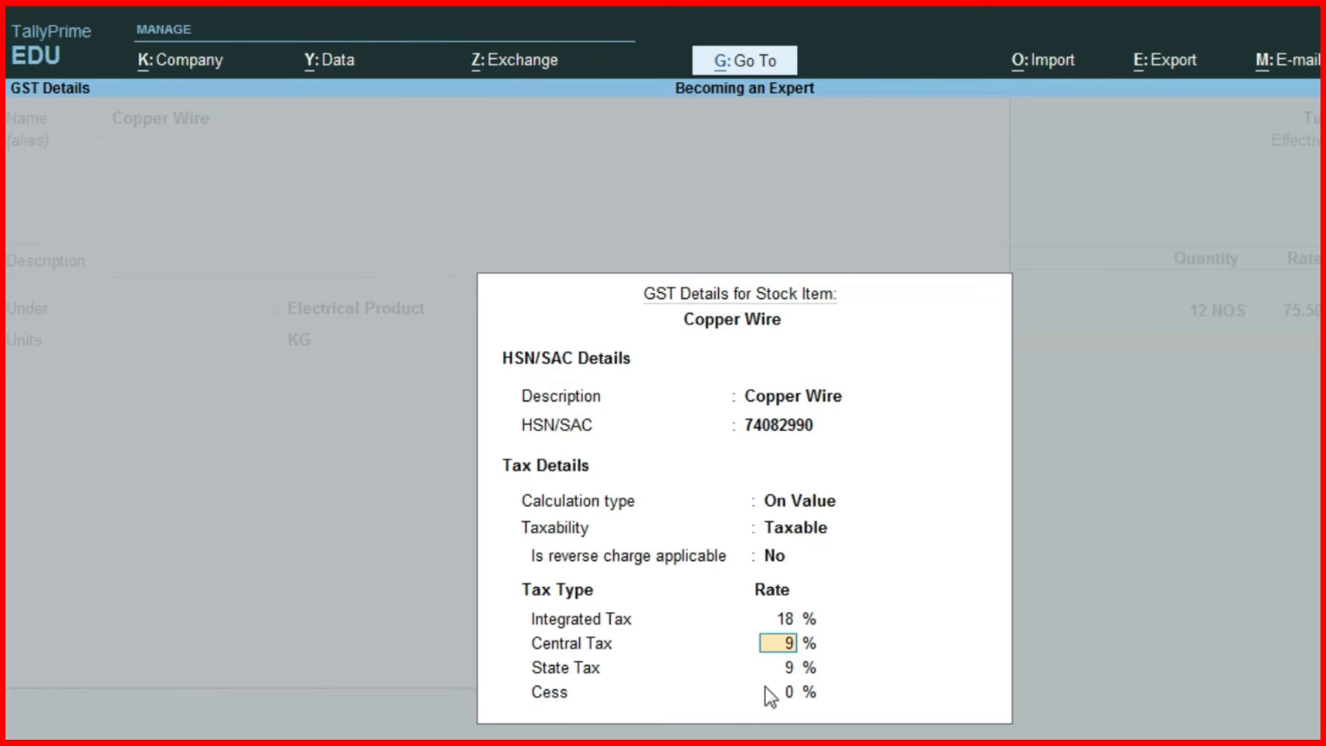
pyautogui.hotkey('ctrl', 'a')
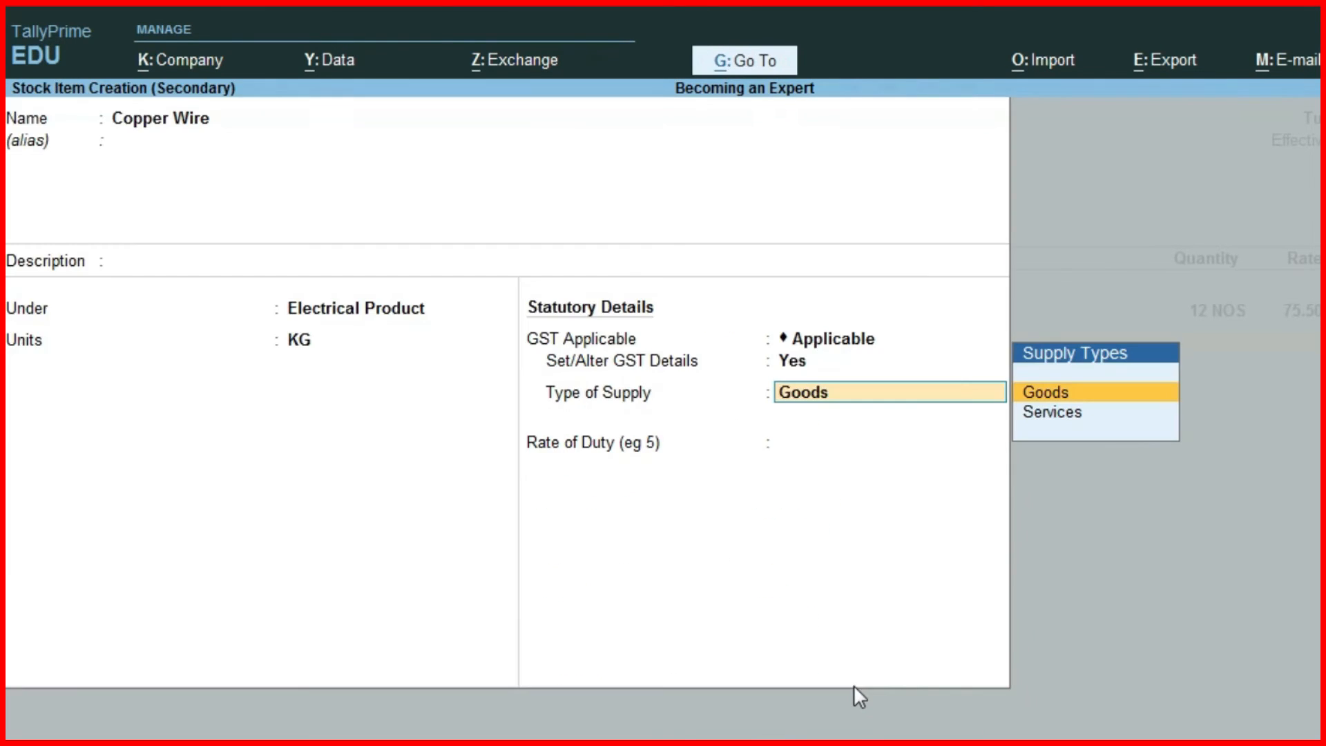
# Keep the supply type as Goods, enter a Copper Wire opening balance of 40 KG at rate 450, and save the stock item.
pyautogui.press('Return')
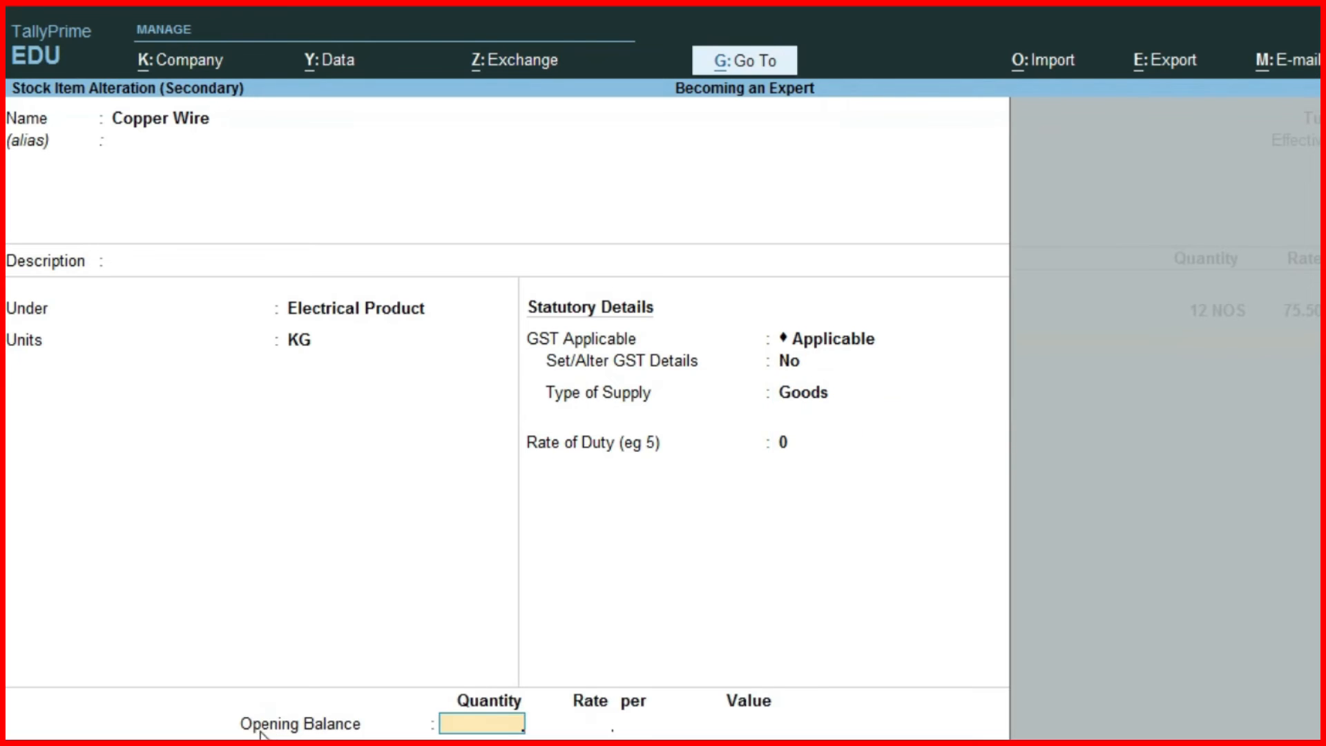
pyautogui.write('40')
pyautogui.press('Return')
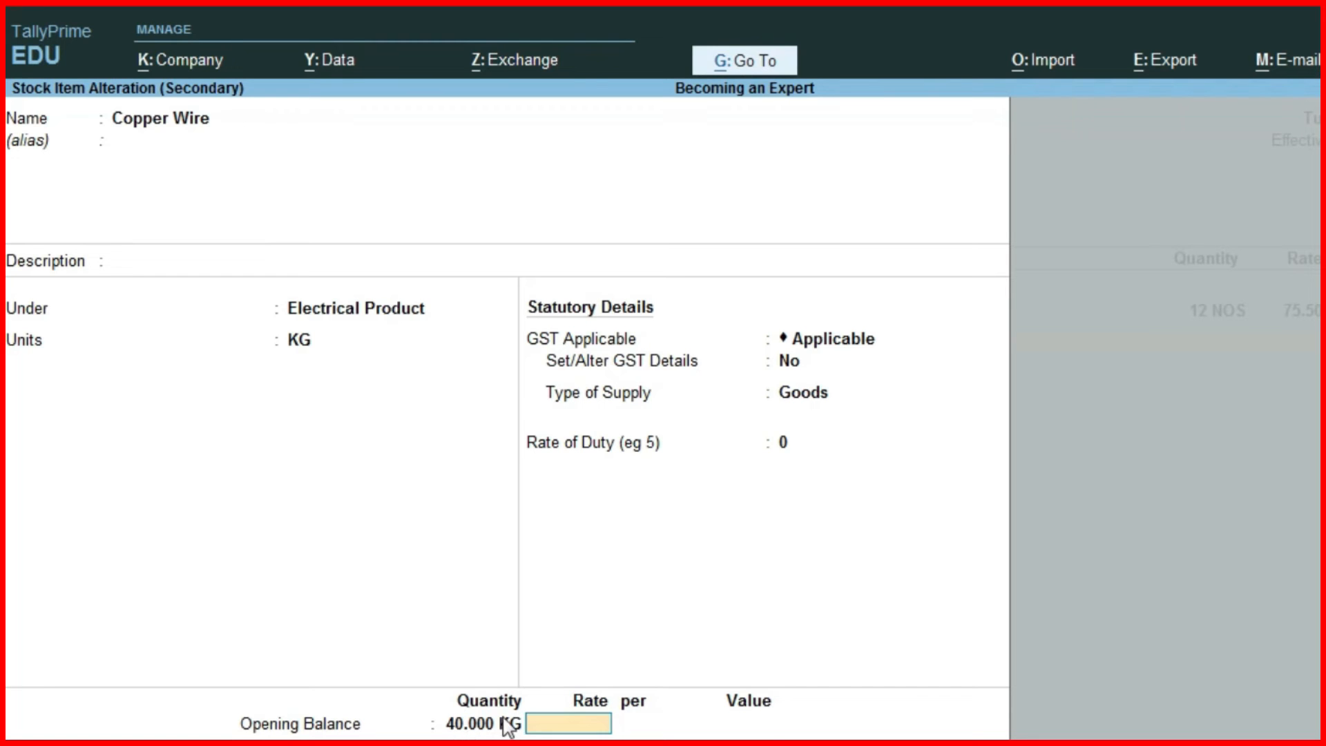
pyautogui.hotkey('alt', 'Tab')
pyautogui.hotkey('alt', 'Tab')
pyautogui.write('450')
pyautogui.press('Return')
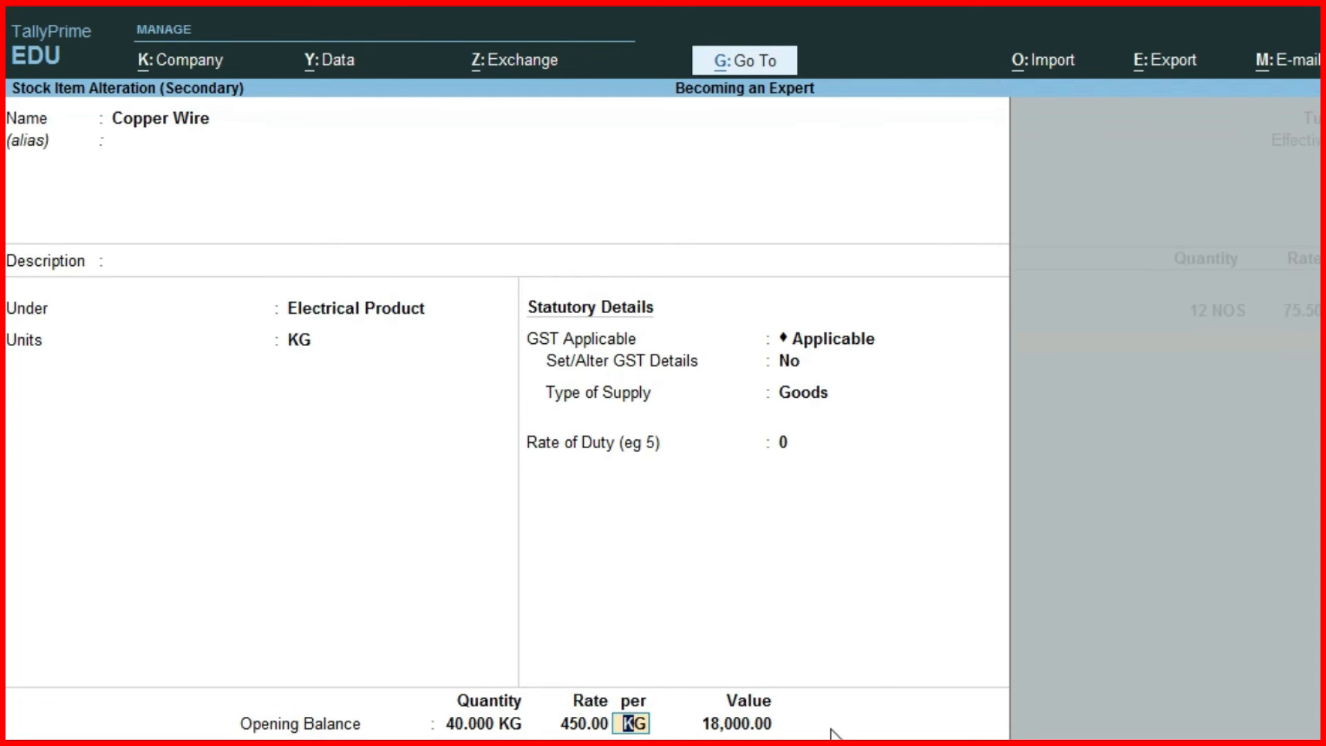
pyautogui.press('ctrl')
pyautogui.hotkey('ctrl', 'a')
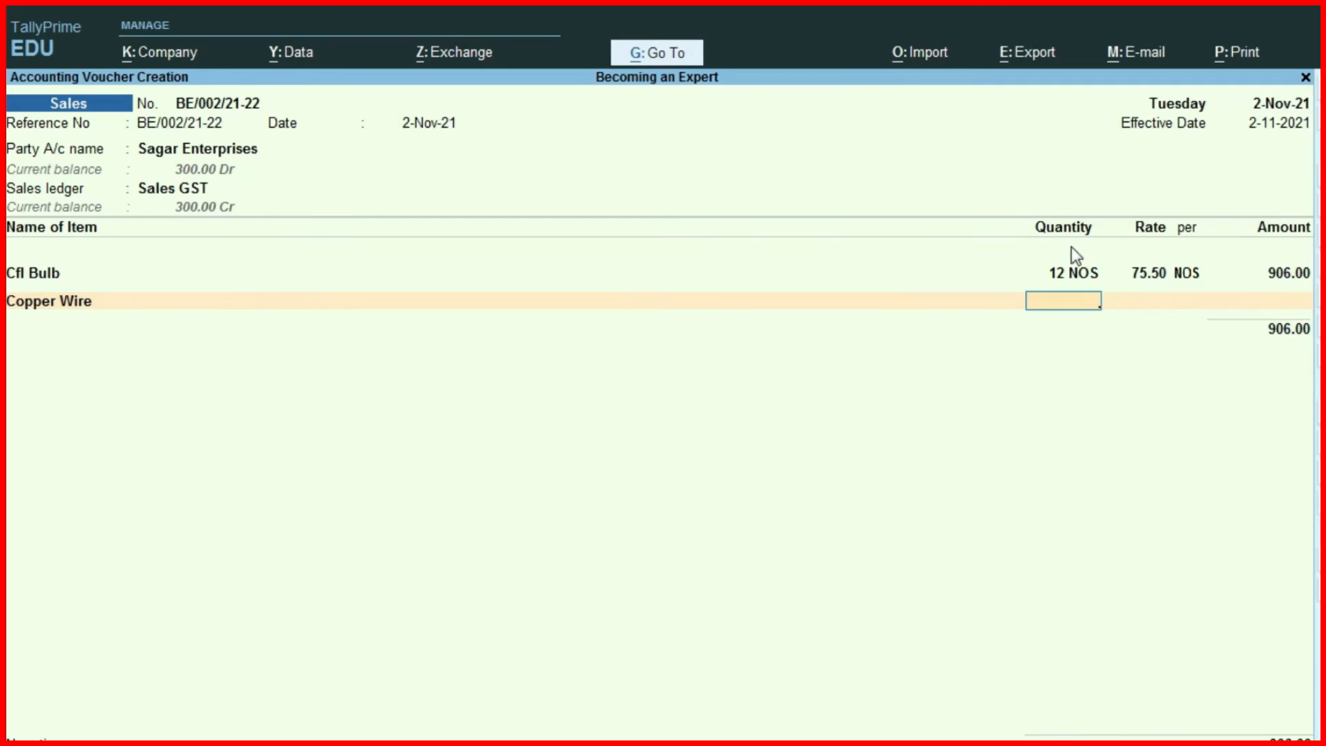
# Check the Copper Wire quantity in the Excel invoice and enter 7 KG at rate 450 on the sales voucher line in TallyPrime.
pyautogui.hotkey('alt', 'Tab')
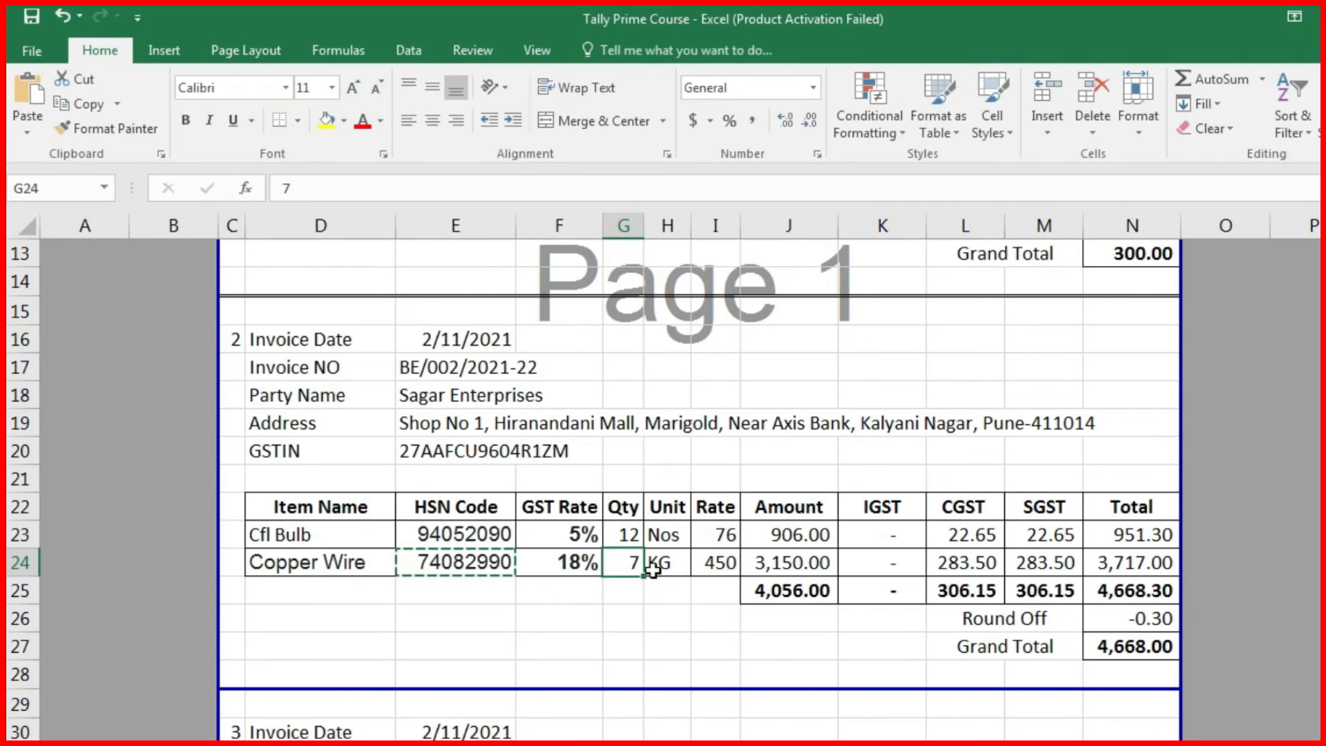
pyautogui.hotkey('alt', 'Tab')
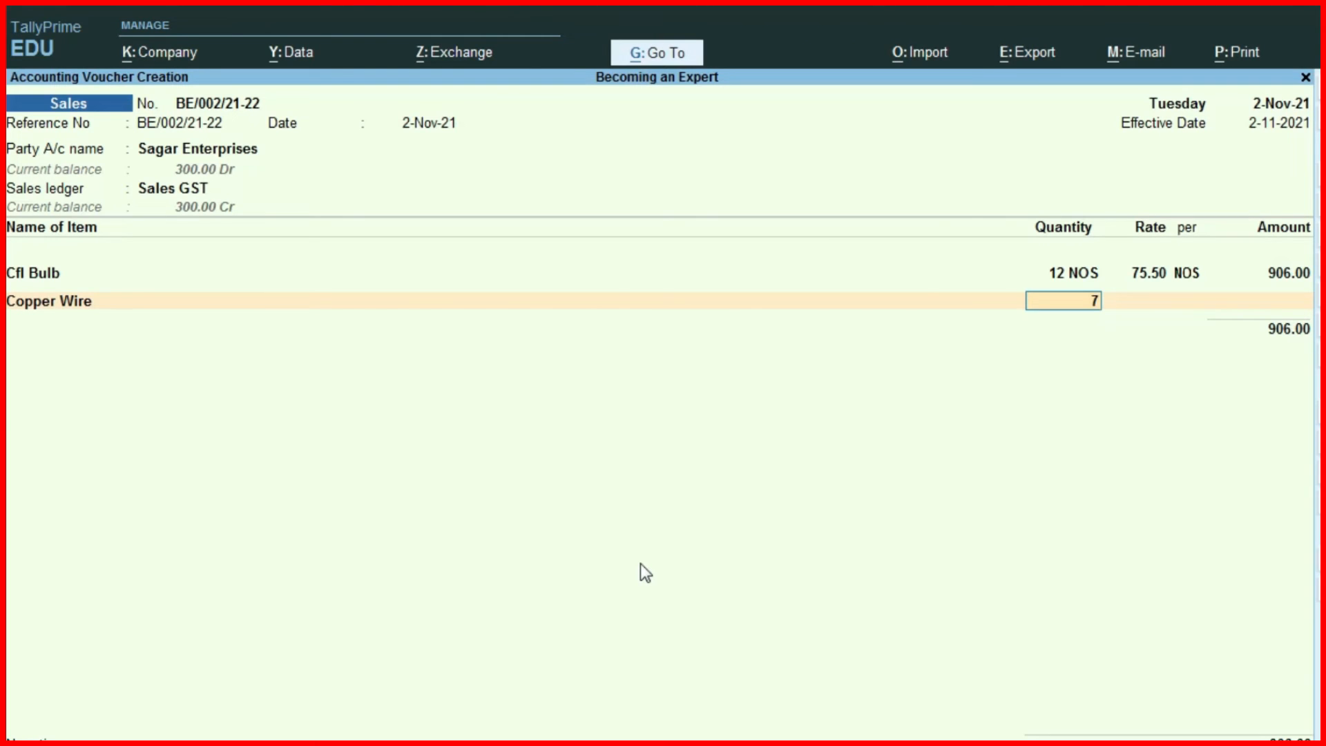
pyautogui.press('Return')
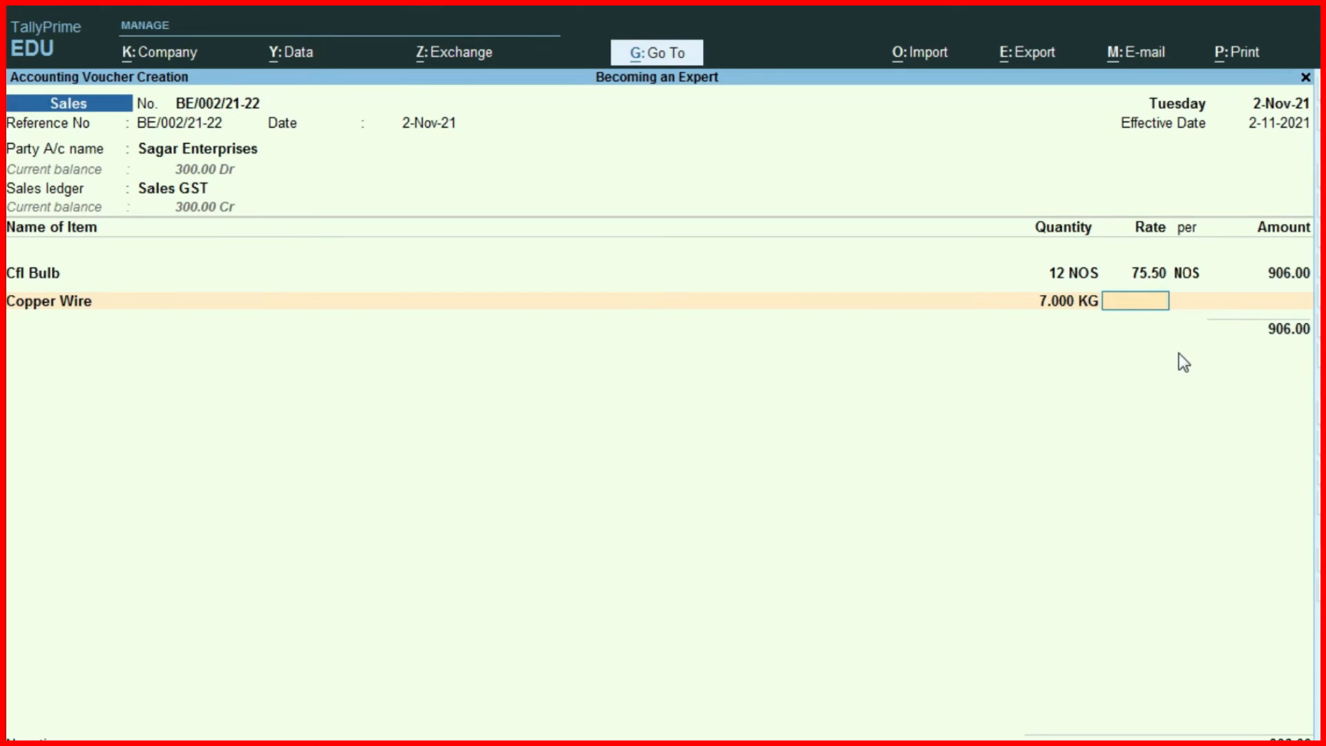
pyautogui.write('450')
pyautogui.press('Return')
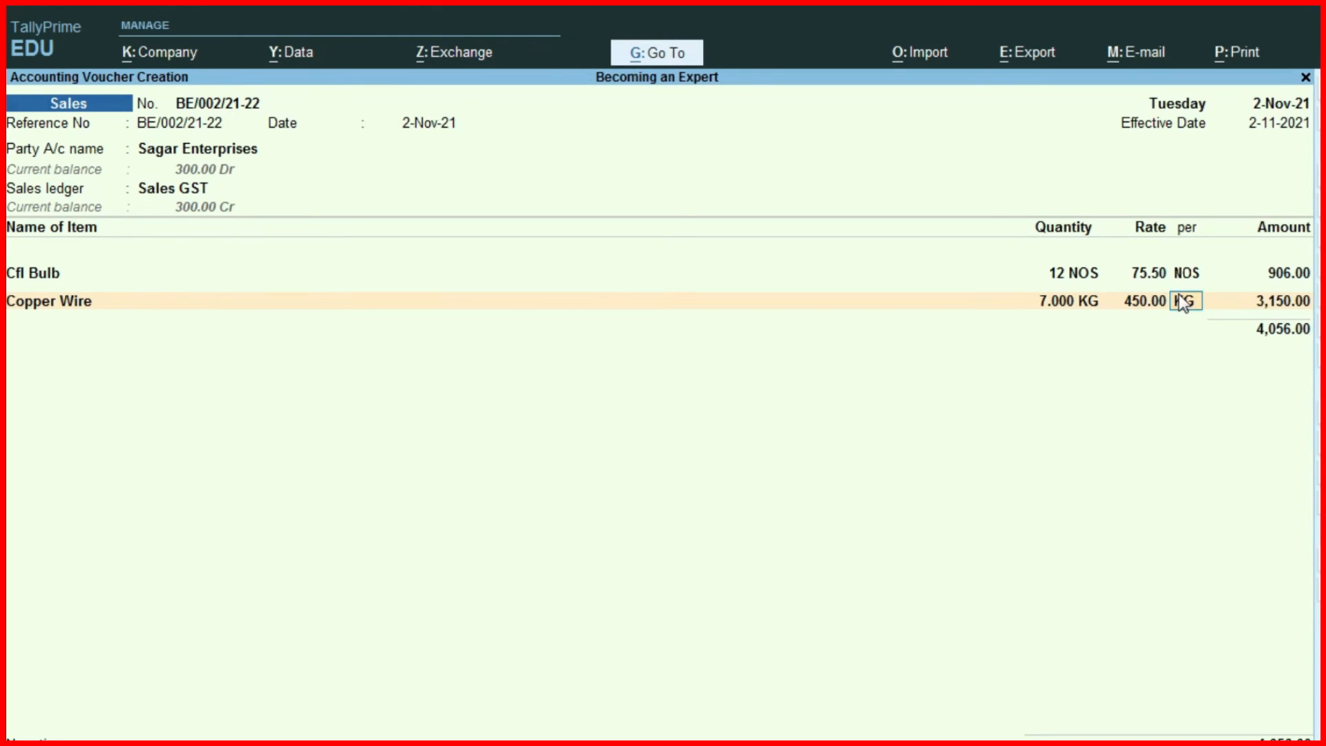
# Review the Copper Wire amount and the IGST, CGST and SGST columns of the invoice in Excel.
pyautogui.hotkey('alt', 'Tab')
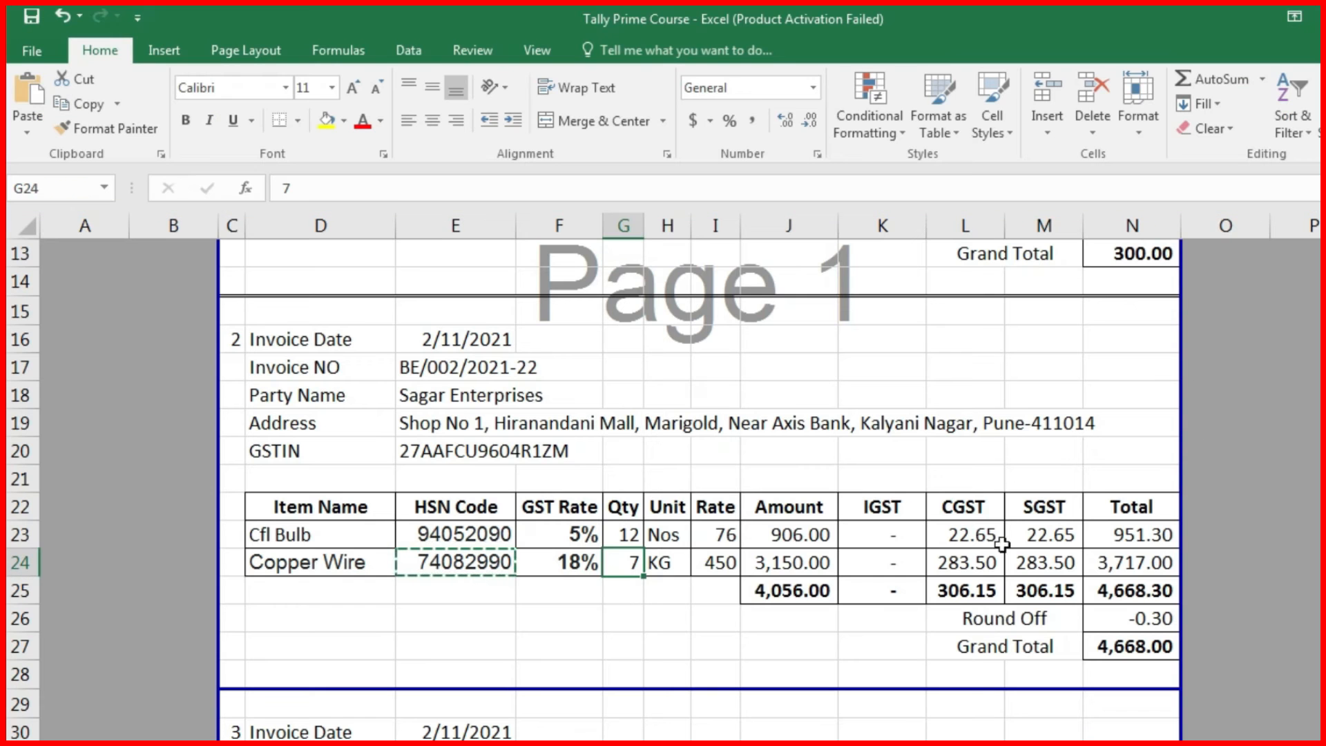
pyautogui.click(812, 561)
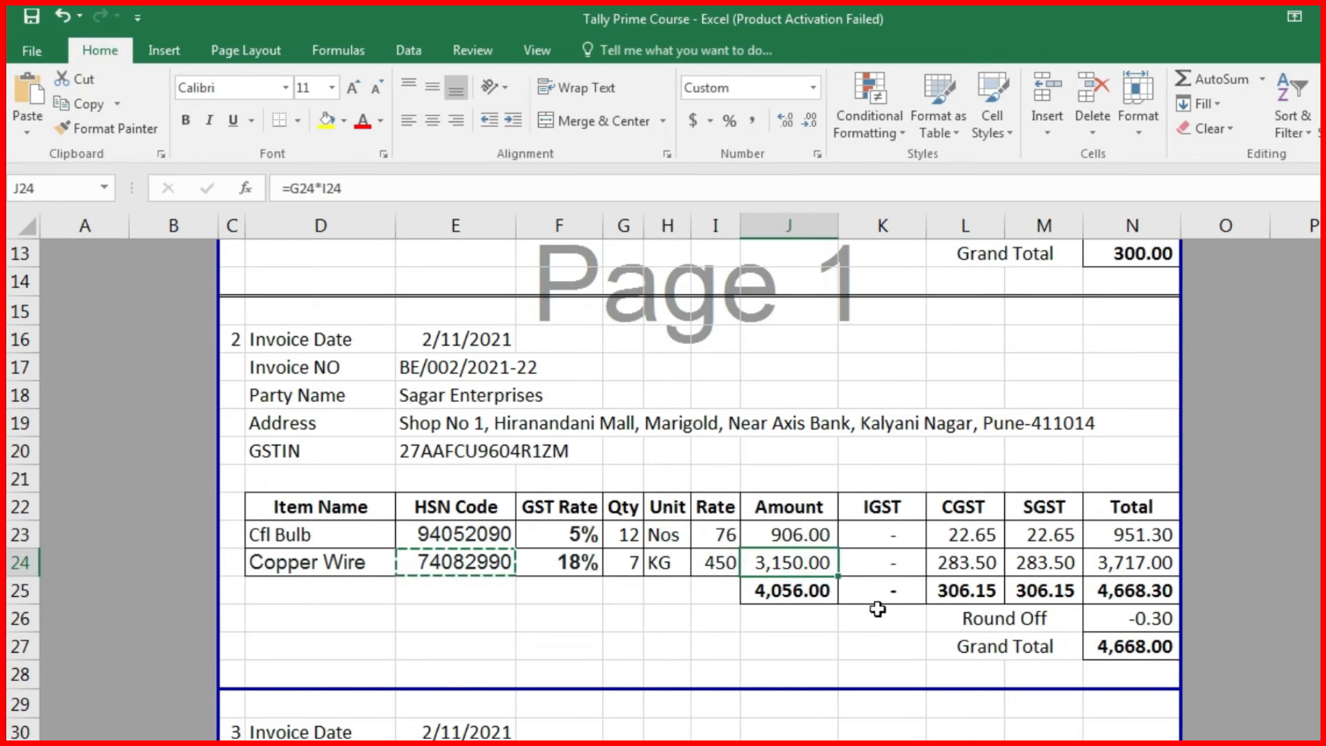
pyautogui.press('Right')
pyautogui.press('Right')
pyautogui.click(884, 504)
pyautogui.moveTo(884, 504); pyautogui.dragTo(887, 580)
pyautogui.click(894, 512)
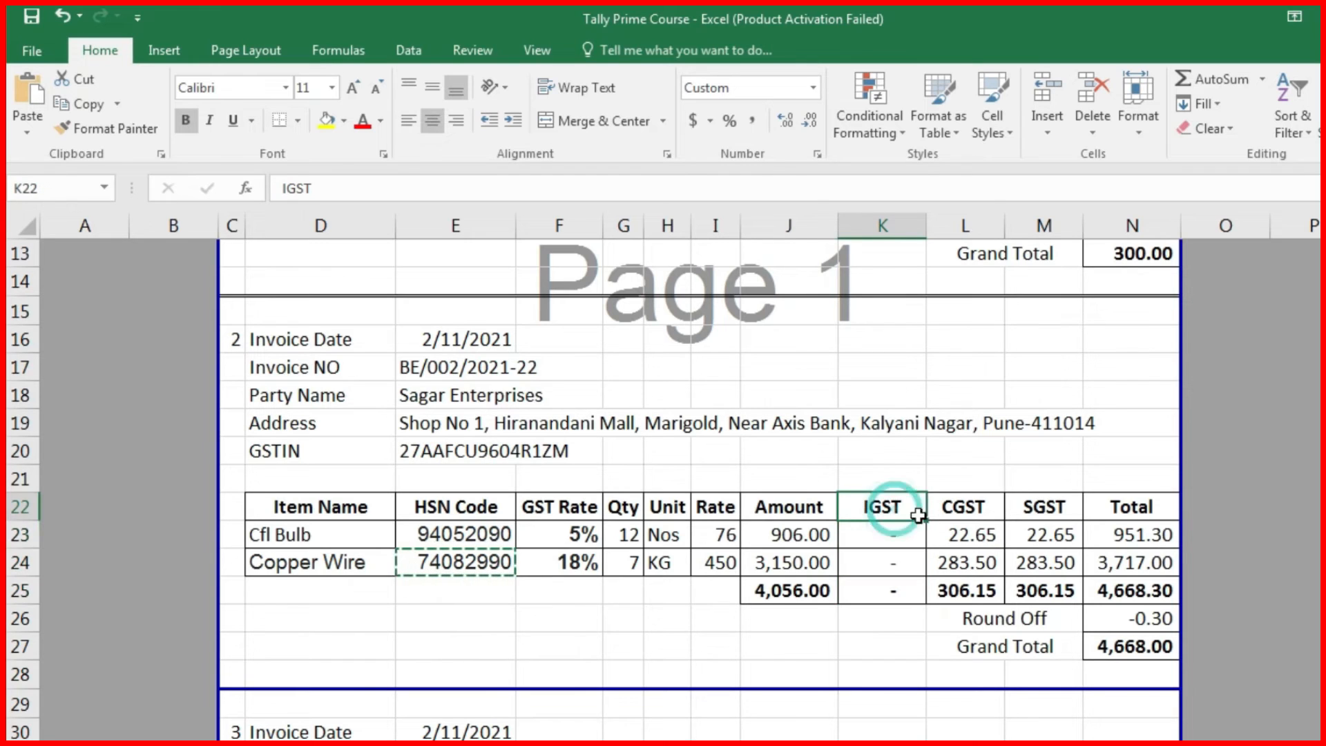
pyautogui.click(963, 505)
pyautogui.click(1054, 509)
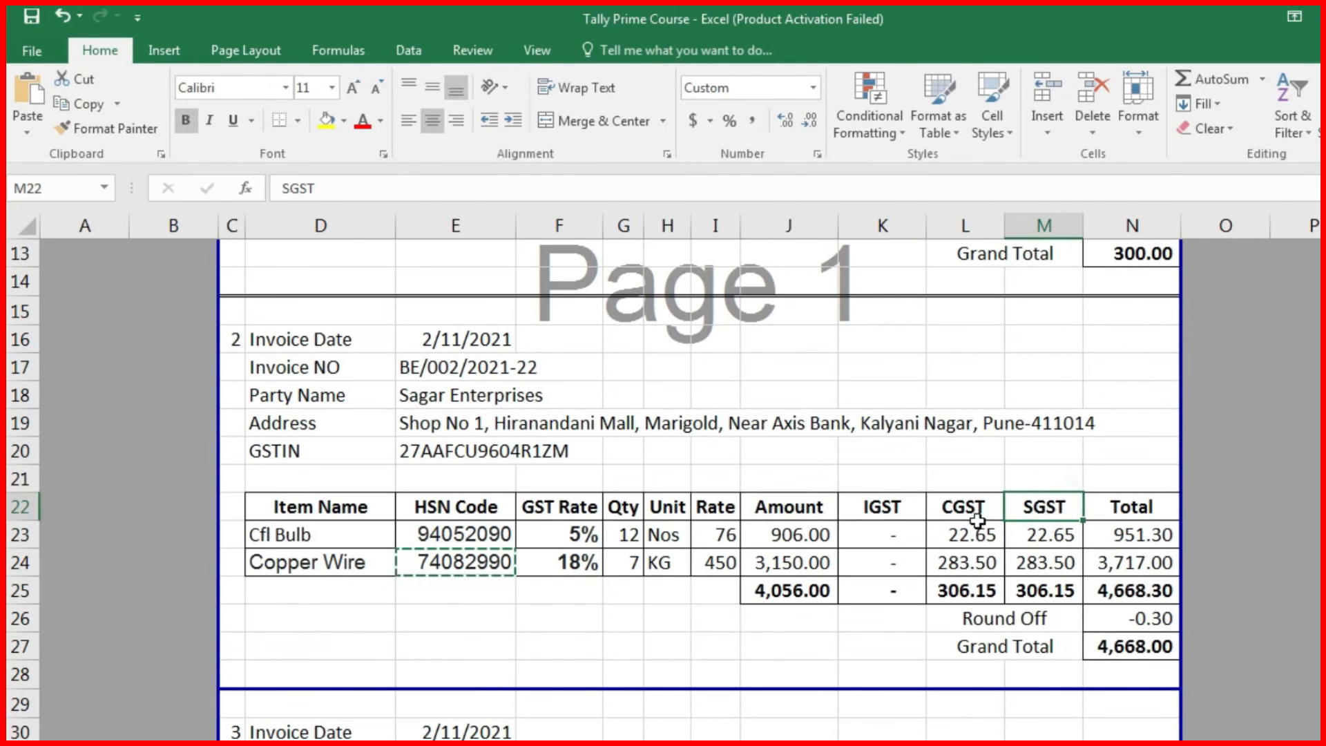
# Return to TallyPrime and accept the Copper Wire line on the sales voucher.
pyautogui.hotkey('alt', 'Tab')
pyautogui.press('Return')
pyautogui.press('Return')
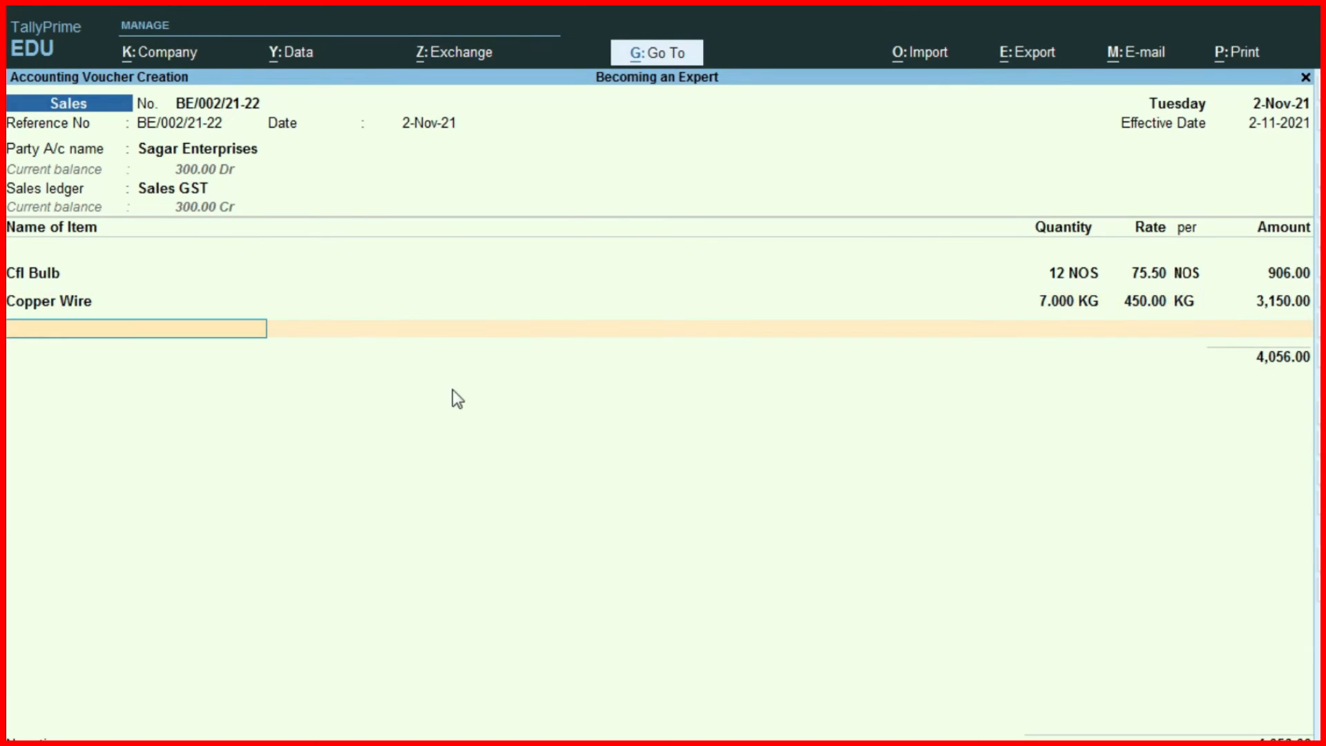
# Finish the item list on the sales voucher and start a new IGST ledger under Duties & Taxes.
pyautogui.press('Return')
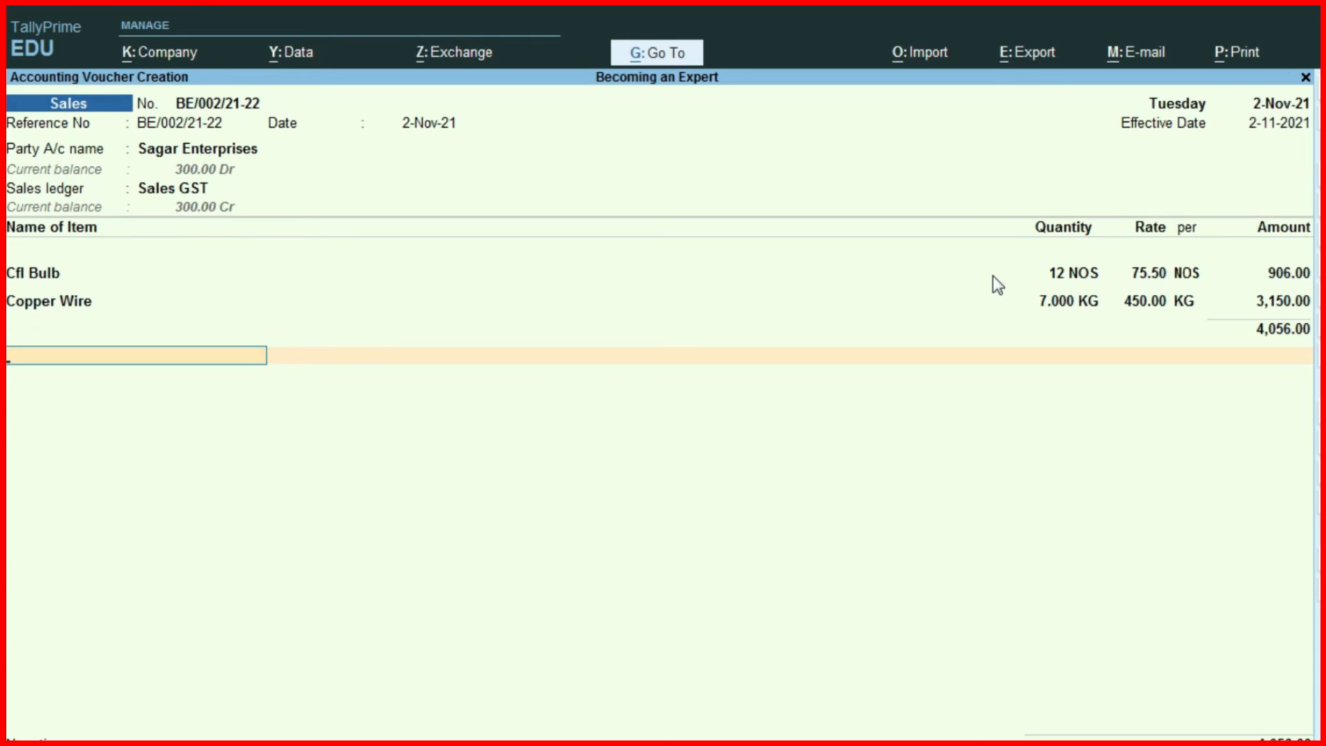
pyautogui.hotkey('alt', 'c')
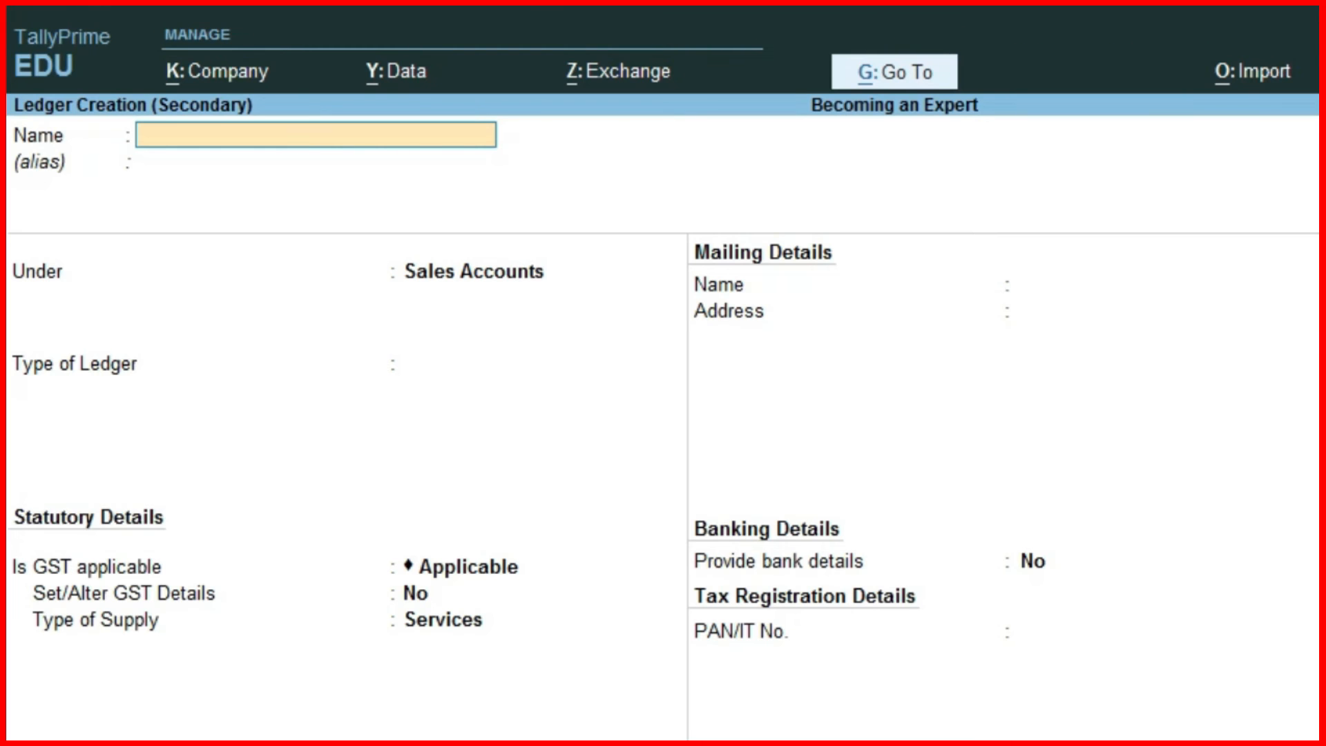
pyautogui.write('IGST')
pyautogui.press('Return')
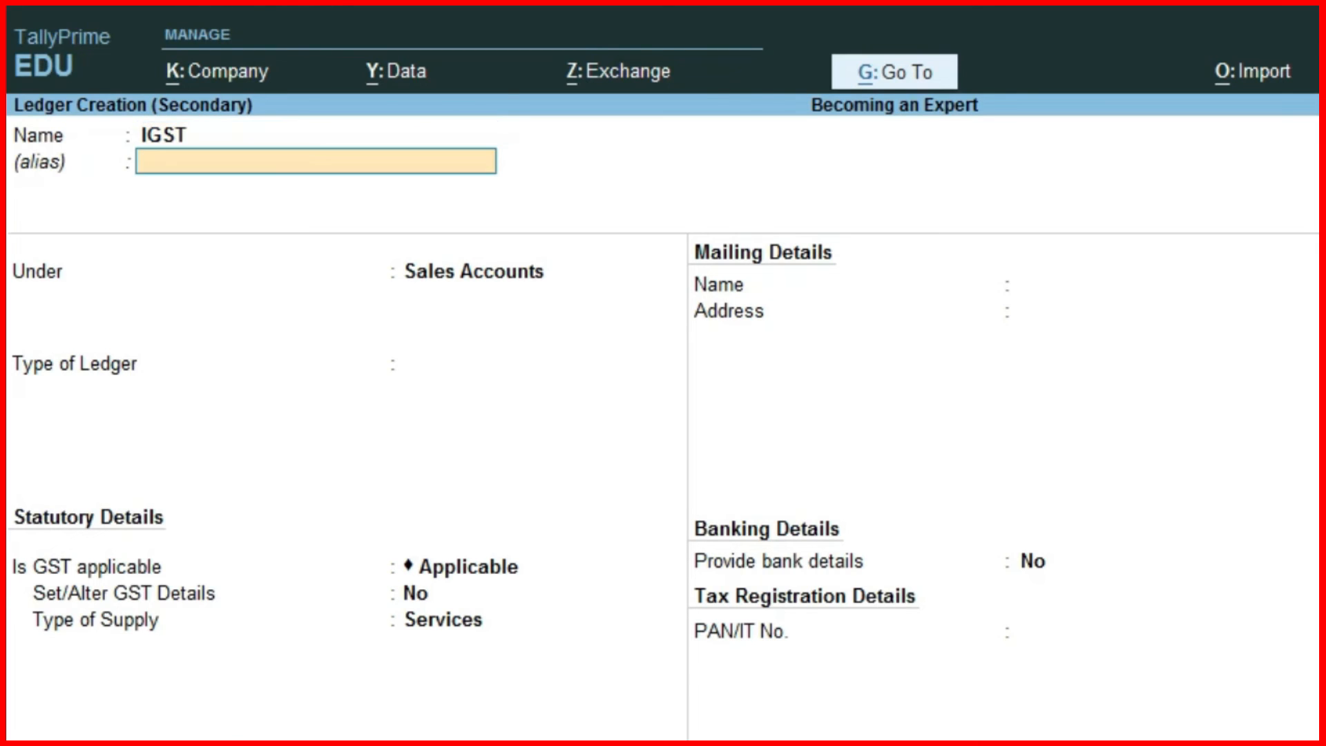
pyautogui.press('Return')
pyautogui.write('DUT')
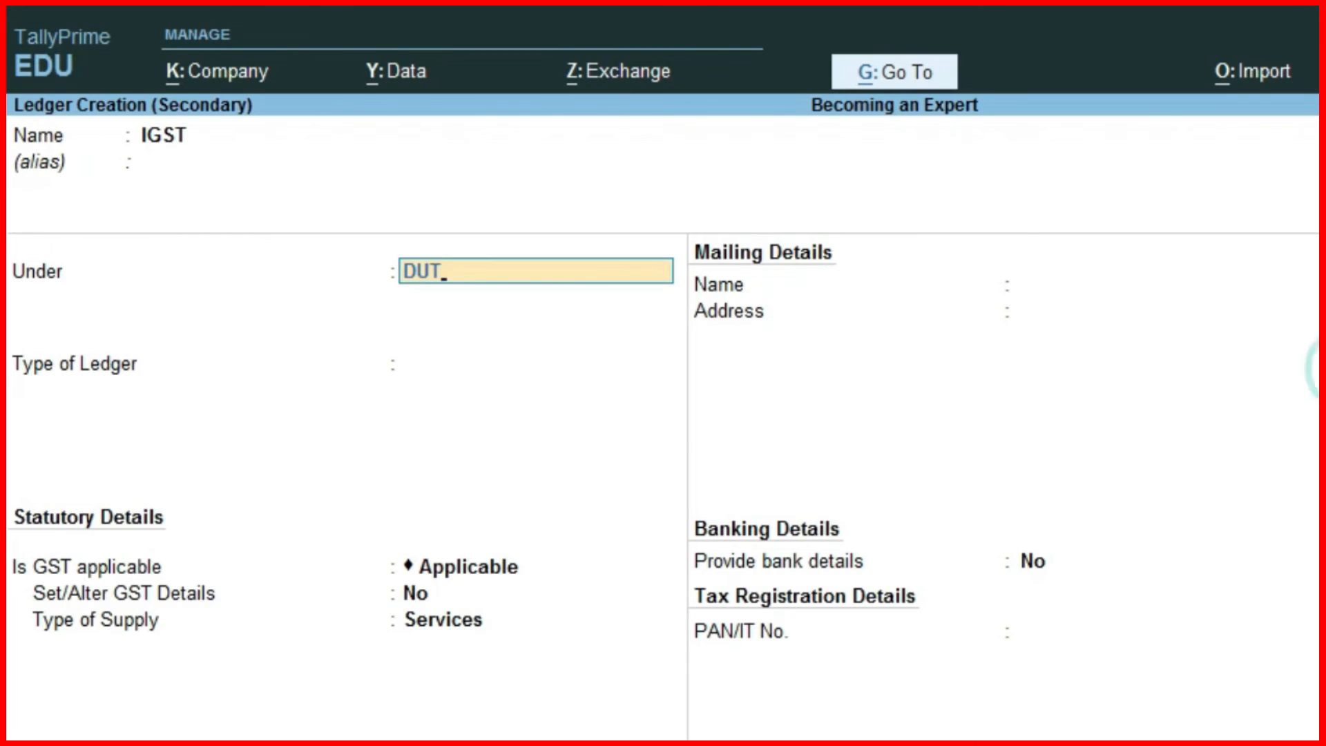
pyautogui.press('Return')
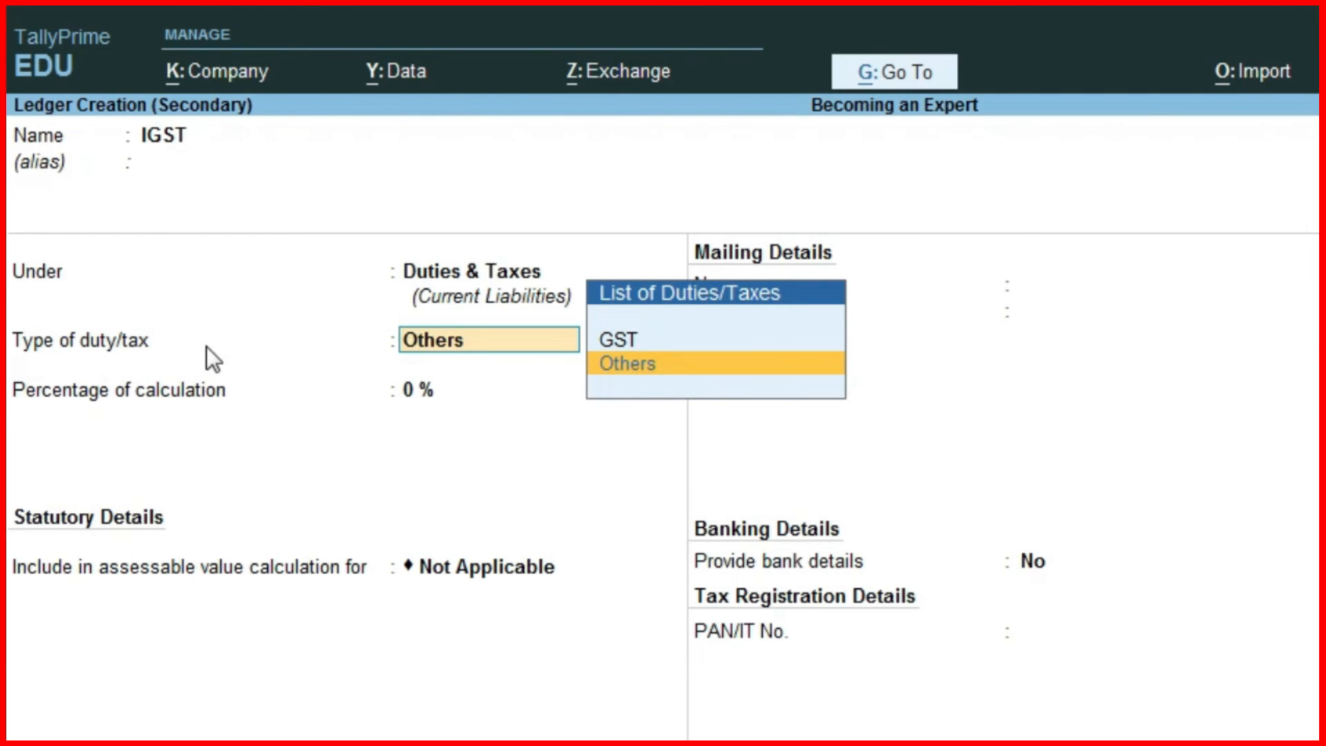
# Set the IGST ledger to GST, Integrated Tax, with rounding Not Applicable, save it, and leave its voucher amount blank.
pyautogui.press('Up')
pyautogui.press('Return')
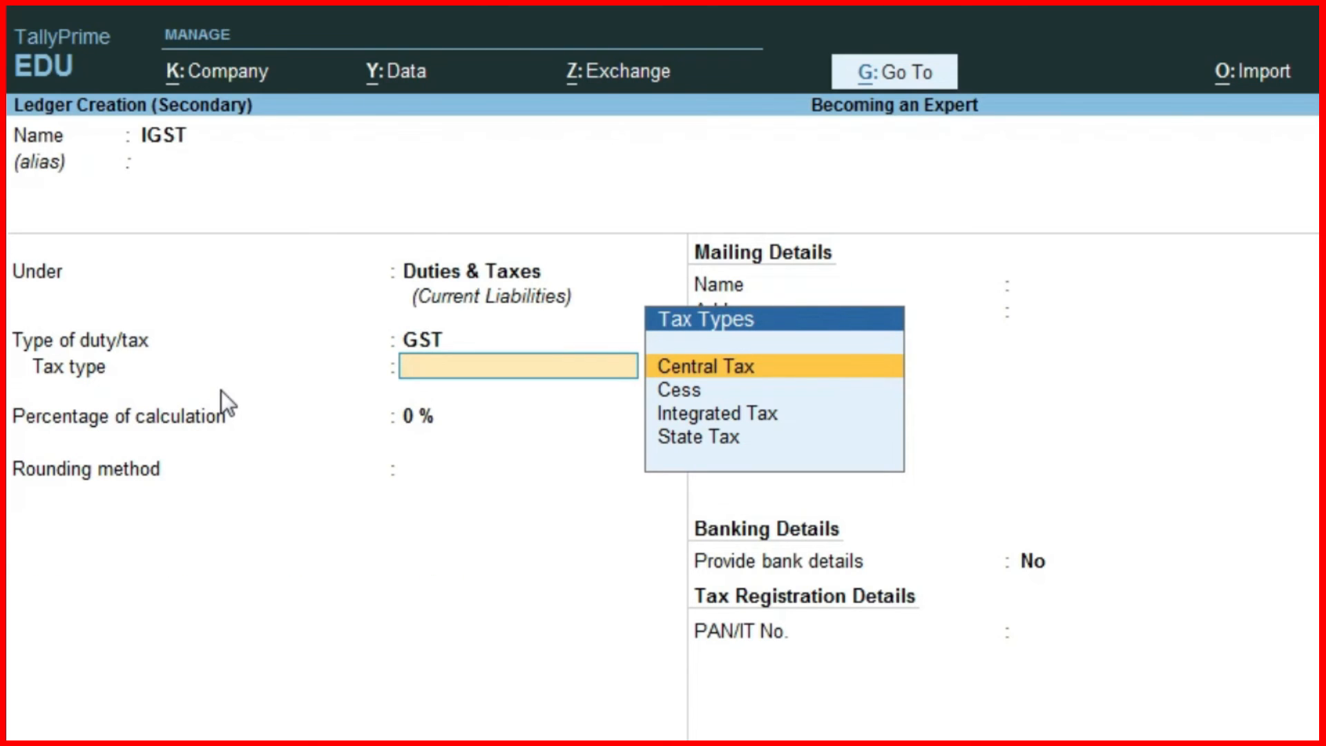
pyautogui.press('Down')
pyautogui.press('Down')
pyautogui.press('Return')
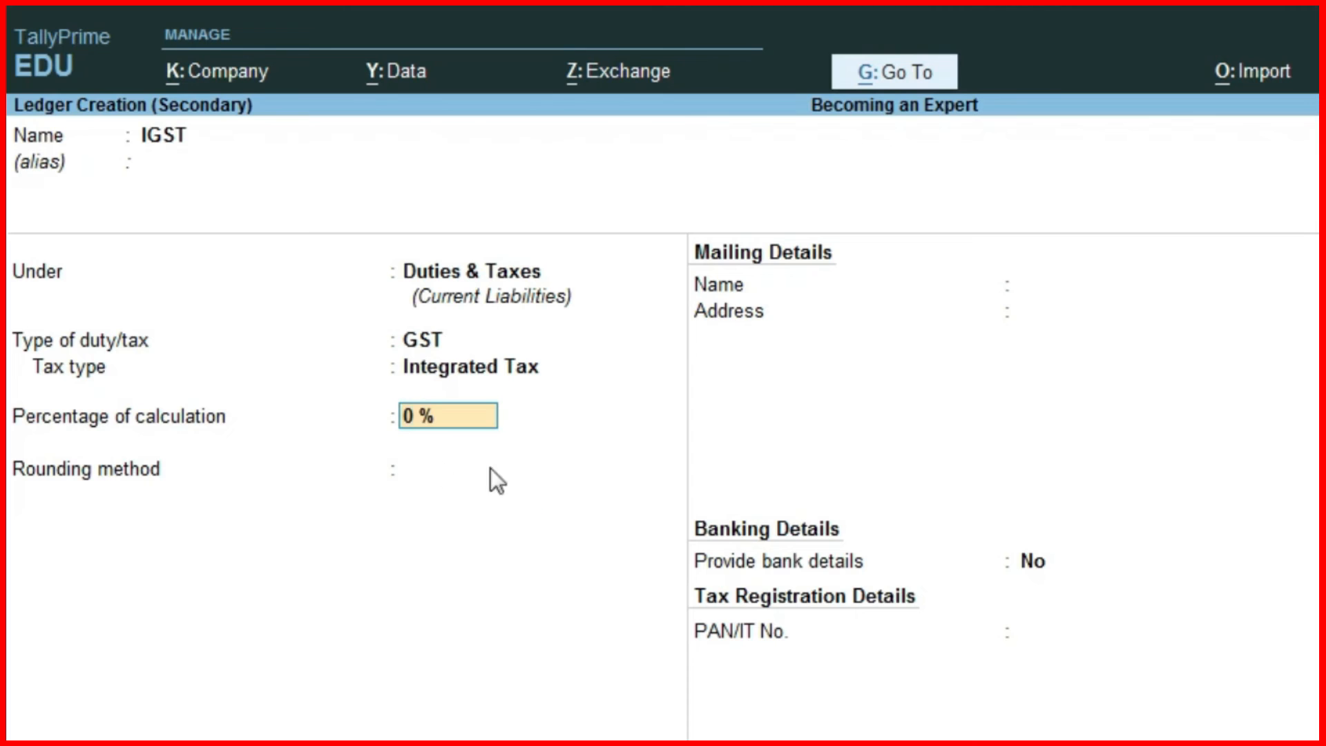
pyautogui.click(508, 471)
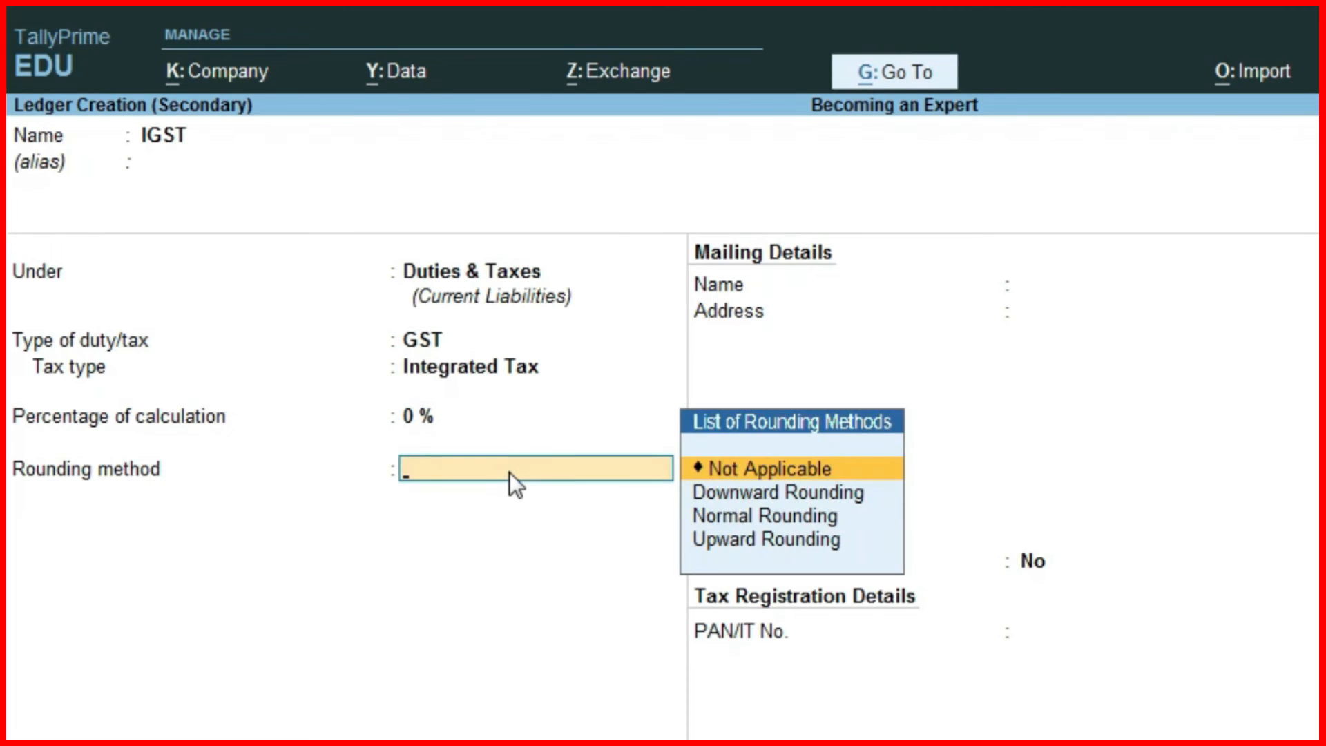
pyautogui.press('Return')
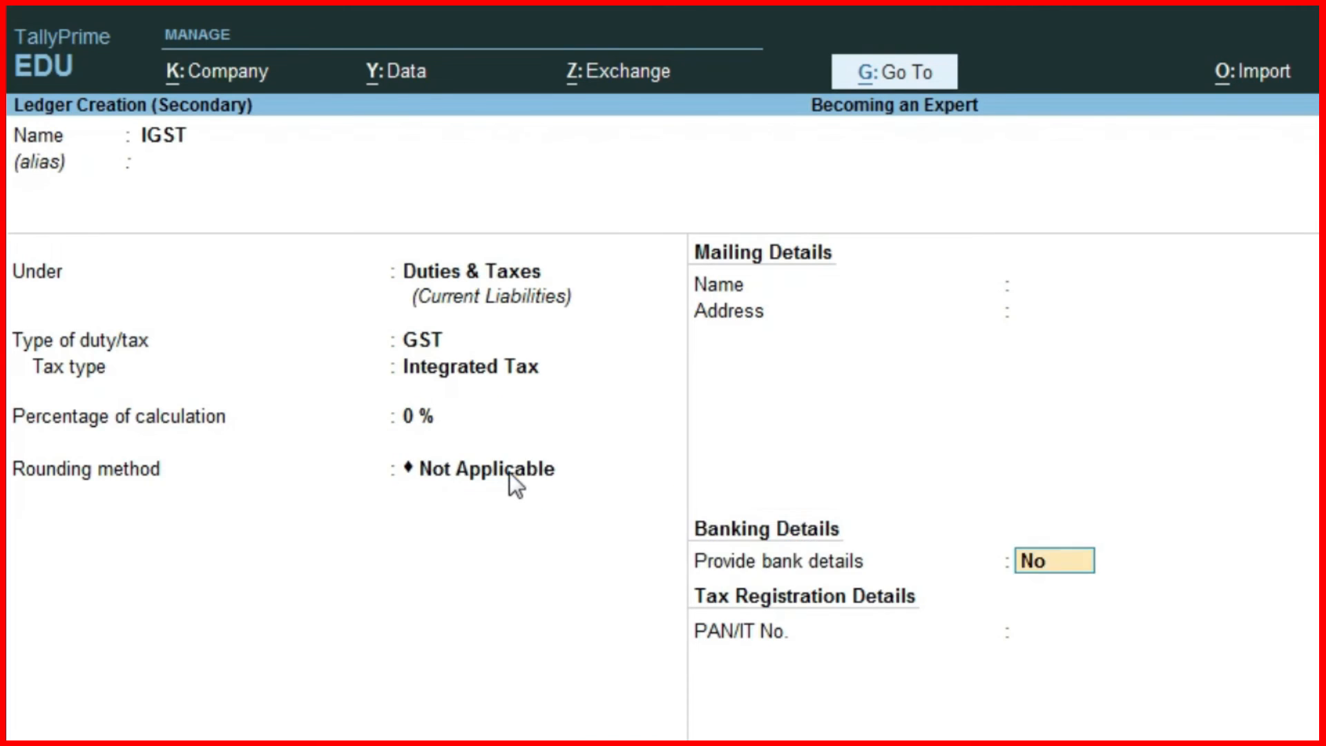
pyautogui.hotkey('ctrl', 'a')
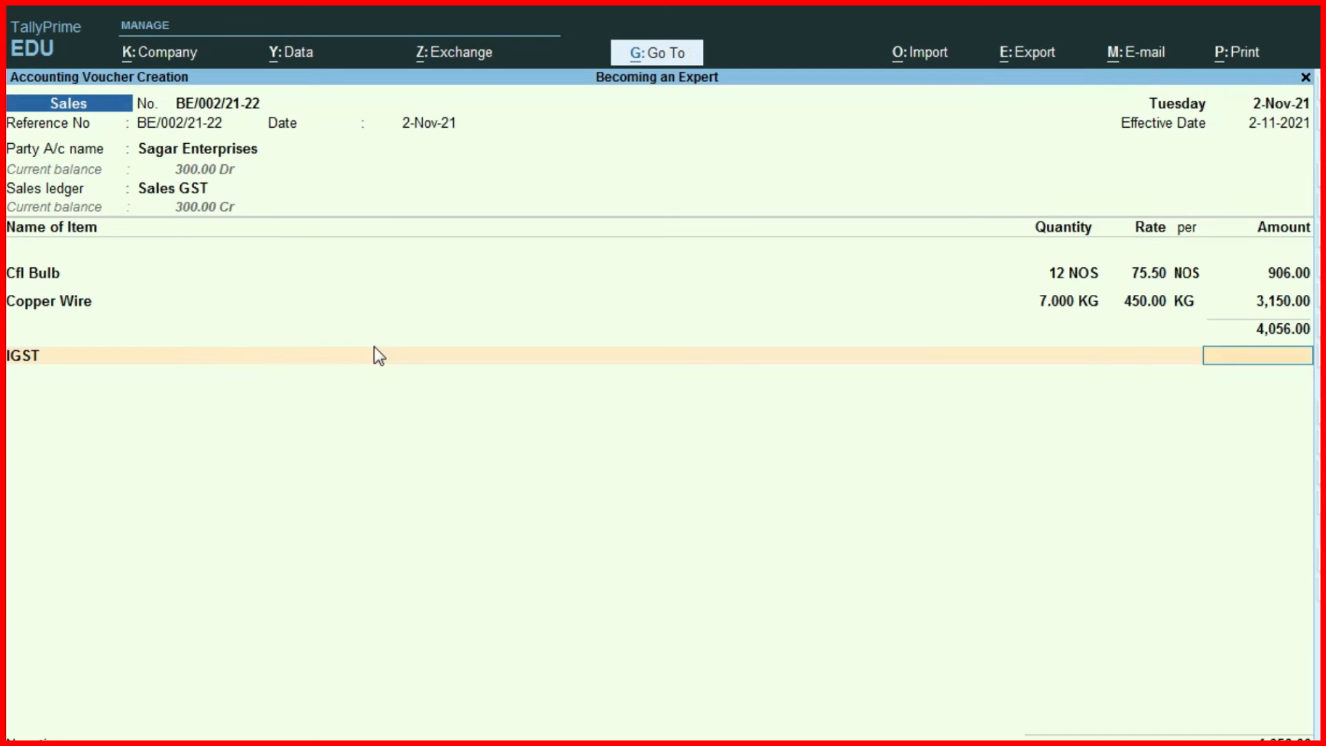
pyautogui.press('Return')
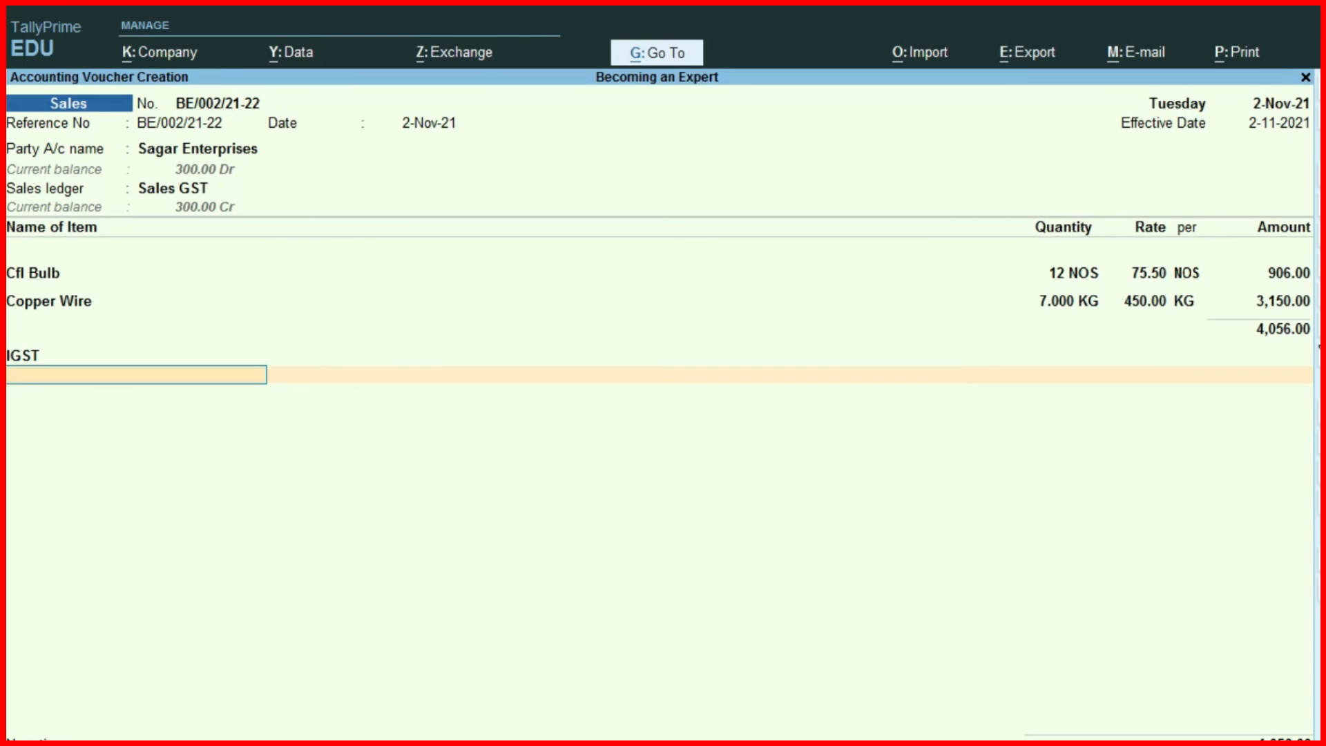
# Review the CGST and SGST amounts of the Cfl Bulb and Copper Wire lines in the Excel invoice.
pyautogui.hotkey('alt', 'Tab')
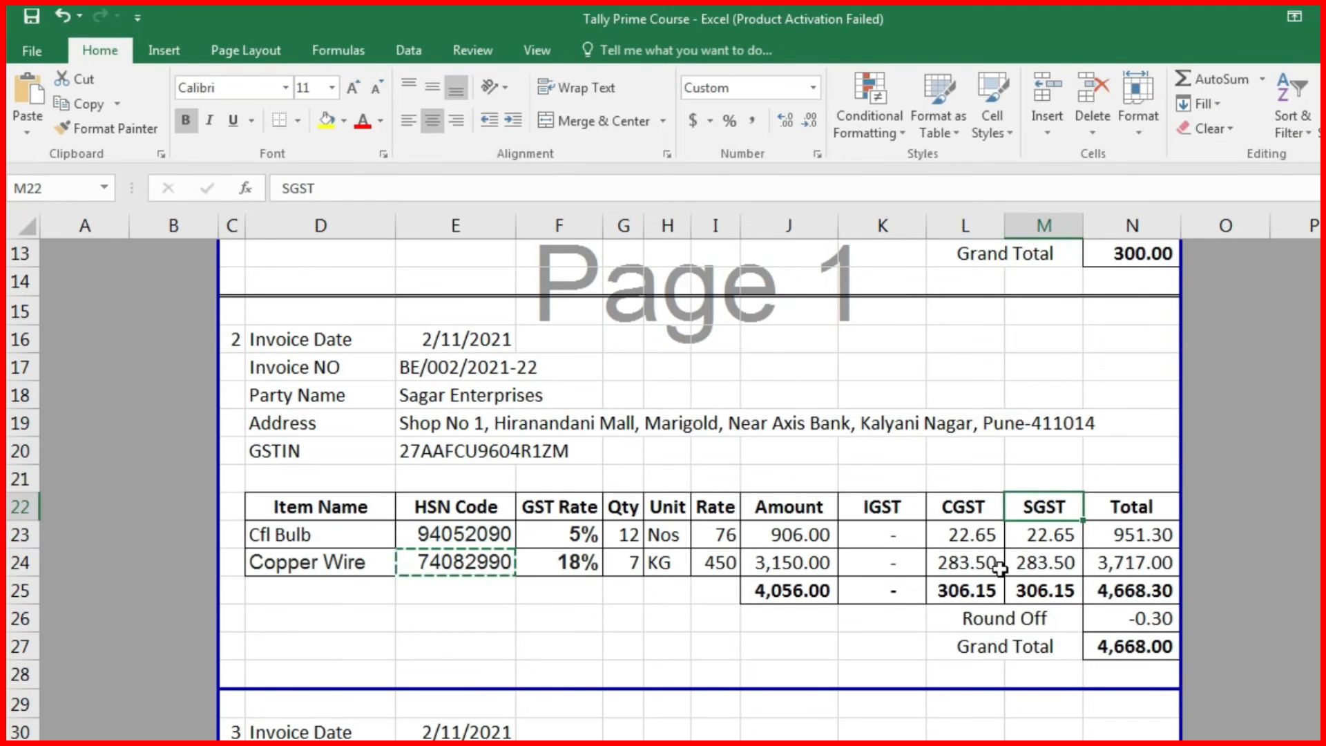
pyautogui.click(972, 536)
pyautogui.click(965, 562)
pyautogui.click(1009, 587)
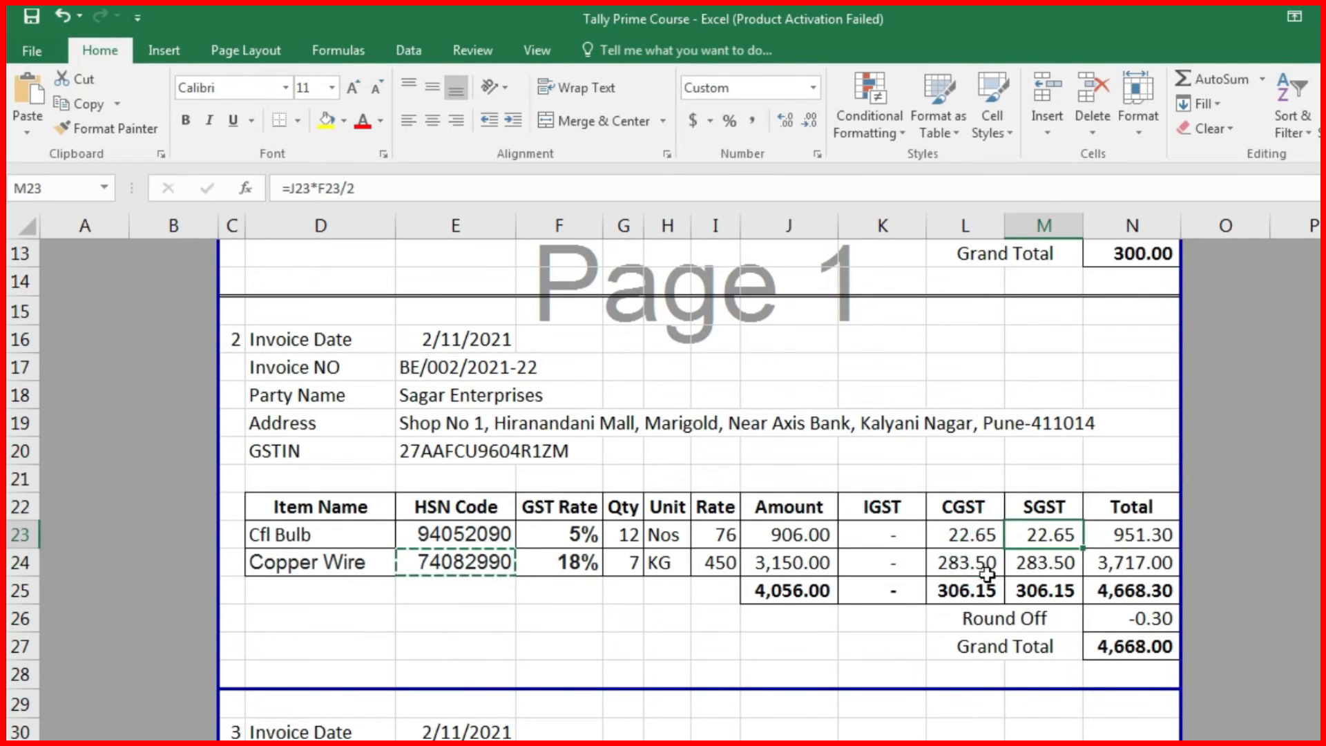
pyautogui.click(963, 535)
pyautogui.click(1042, 535)
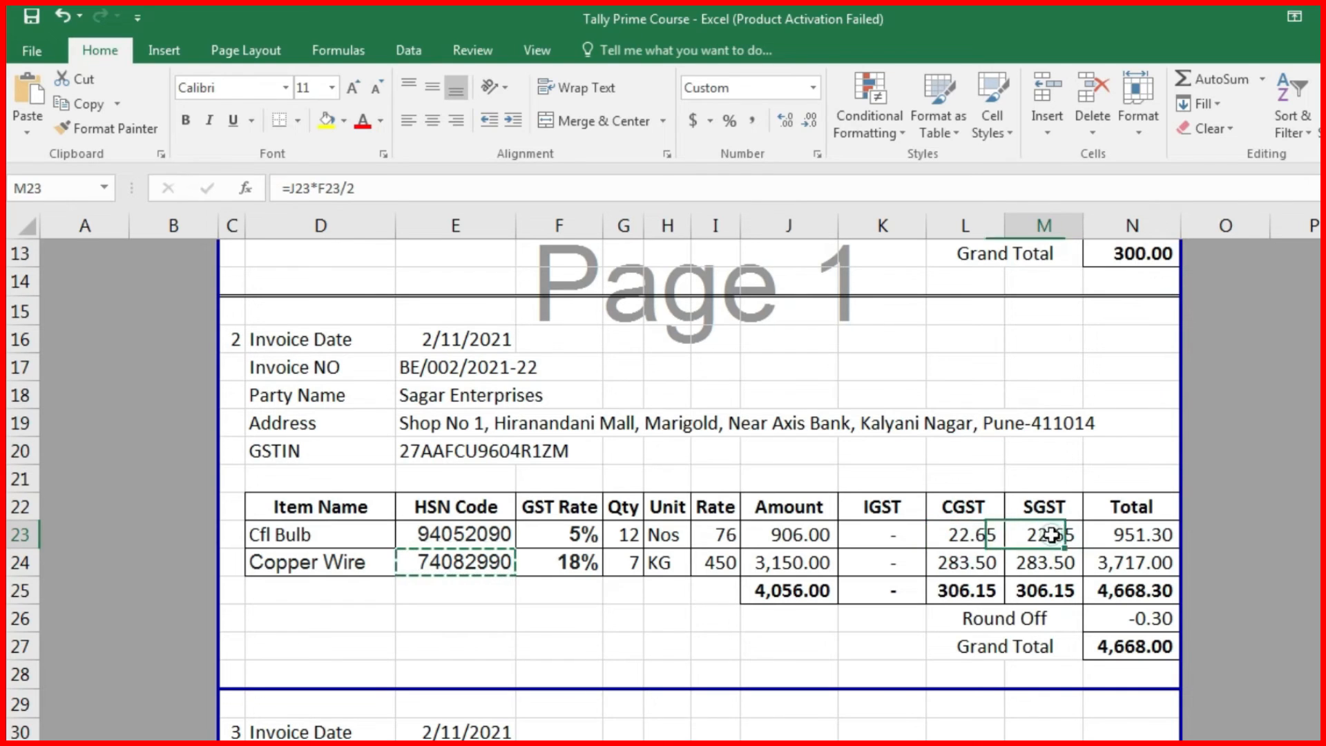
# Switch back to TallyPrime and start a new CGST ledger under Duties & Taxes.
pyautogui.hotkey('alt', 'Tab')
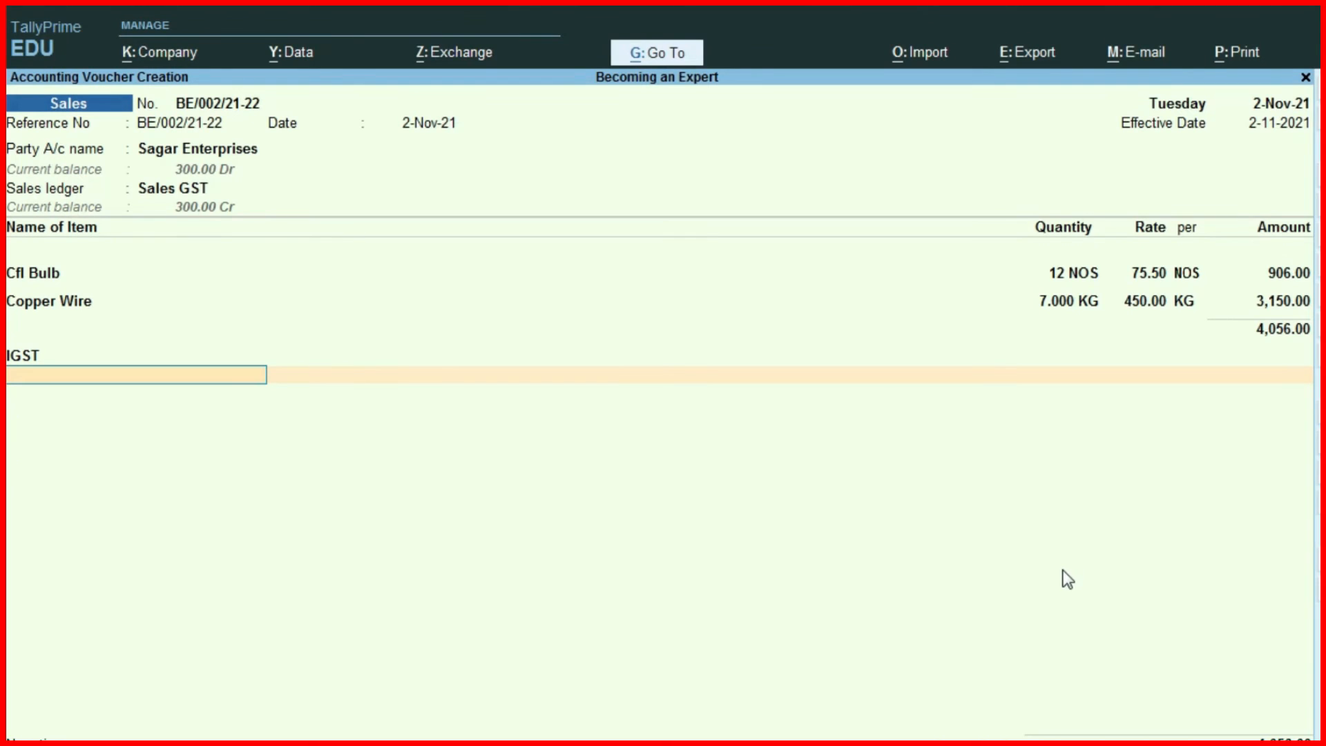
pyautogui.hotkey('alt', 'c')
pyautogui.write('CG')
pyautogui.press('Return')
pyautogui.press('Return')
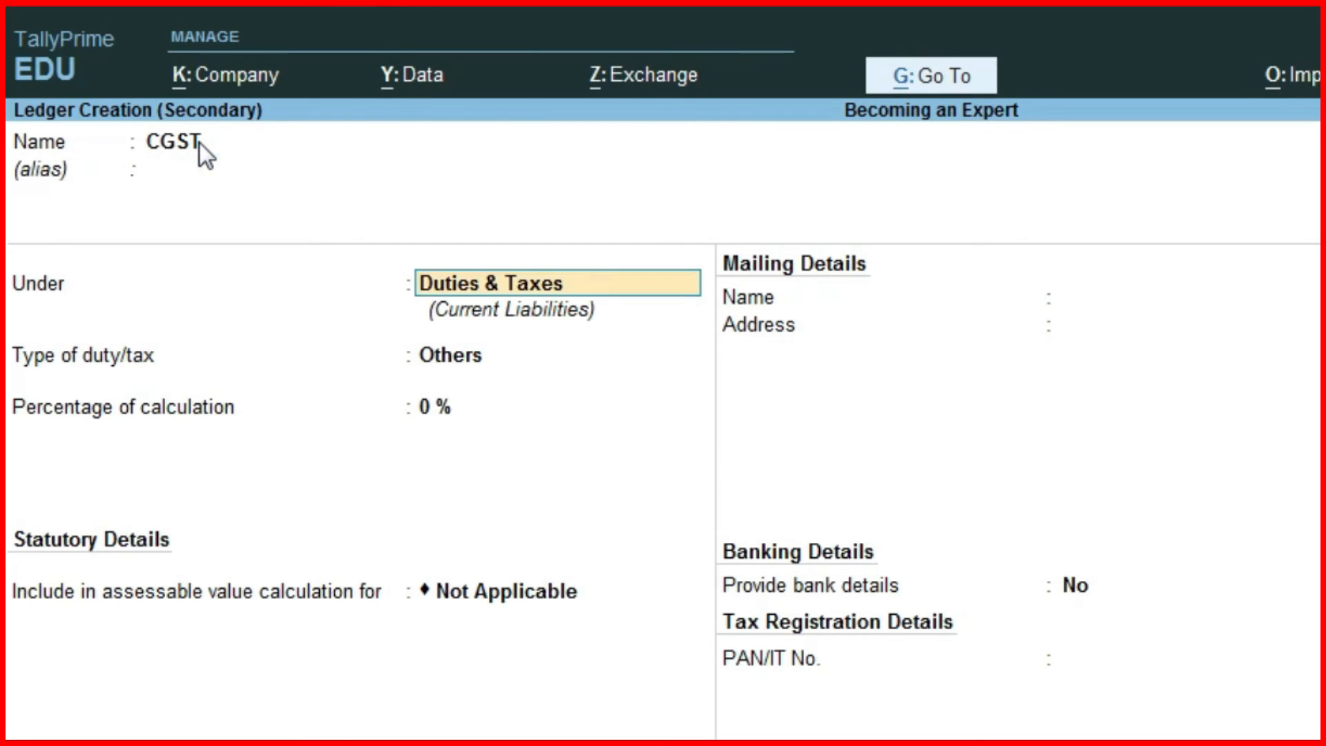
pyautogui.press('Return')
# Set the CGST ledger to GST with tax type Central Tax, save it, and accept its calculated amount on the voucher.
pyautogui.press('Up')
pyautogui.press('Return')
pyautogui.press('Down')
pyautogui.press('Up')
pyautogui.press('Return')
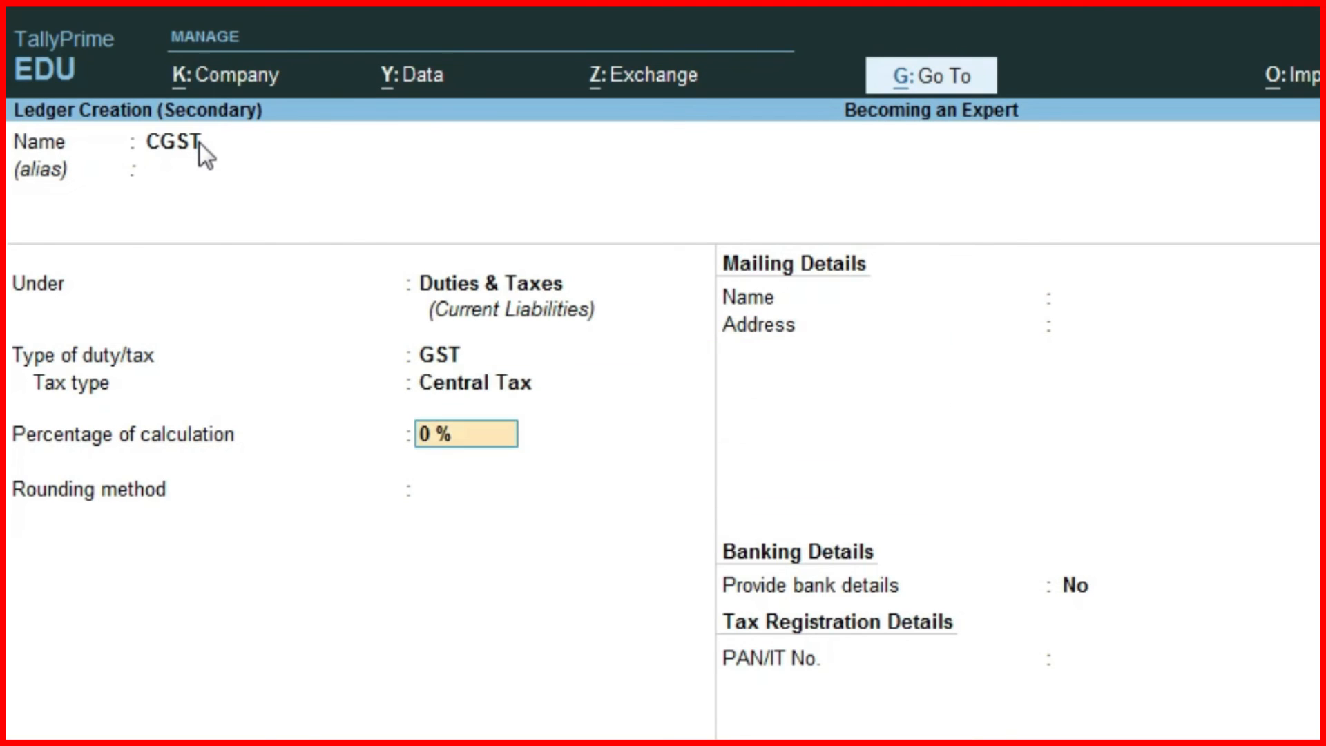
pyautogui.hotkey('ctrl', 'a')
pyautogui.press('Return')
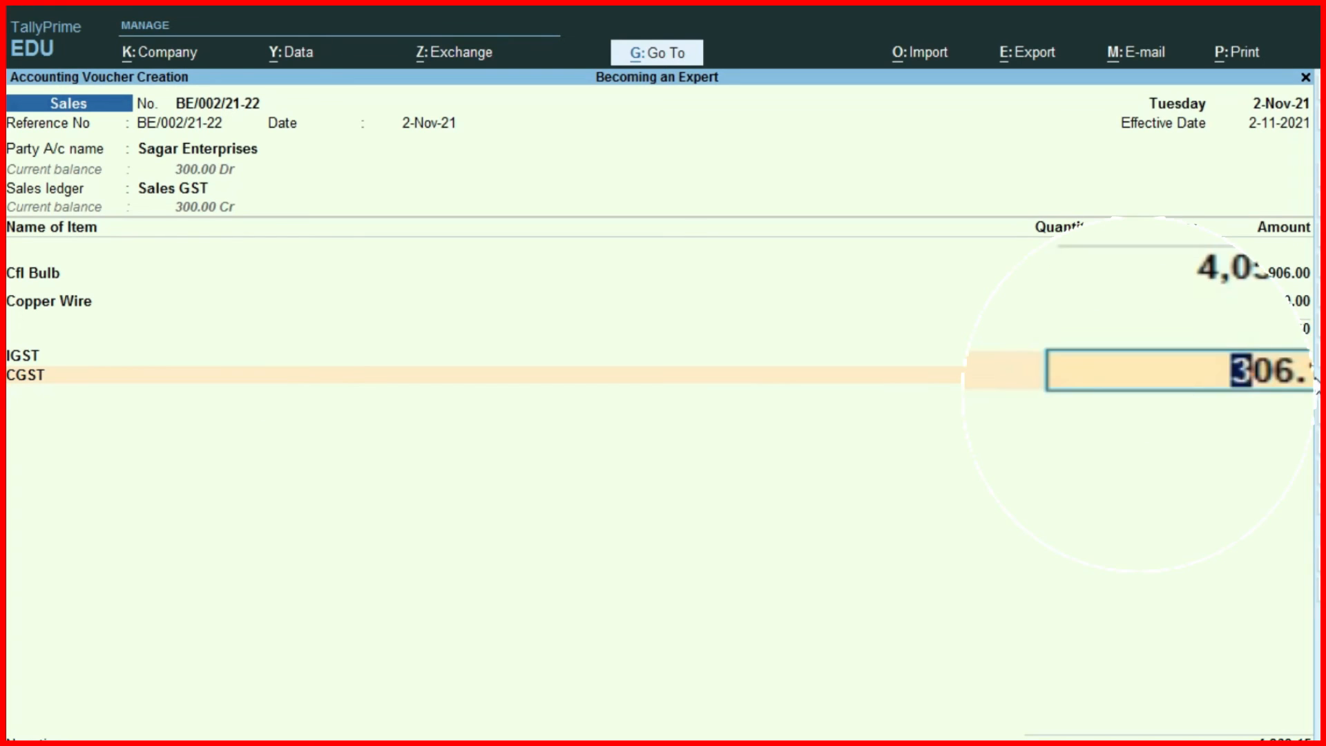
pyautogui.press('Return')
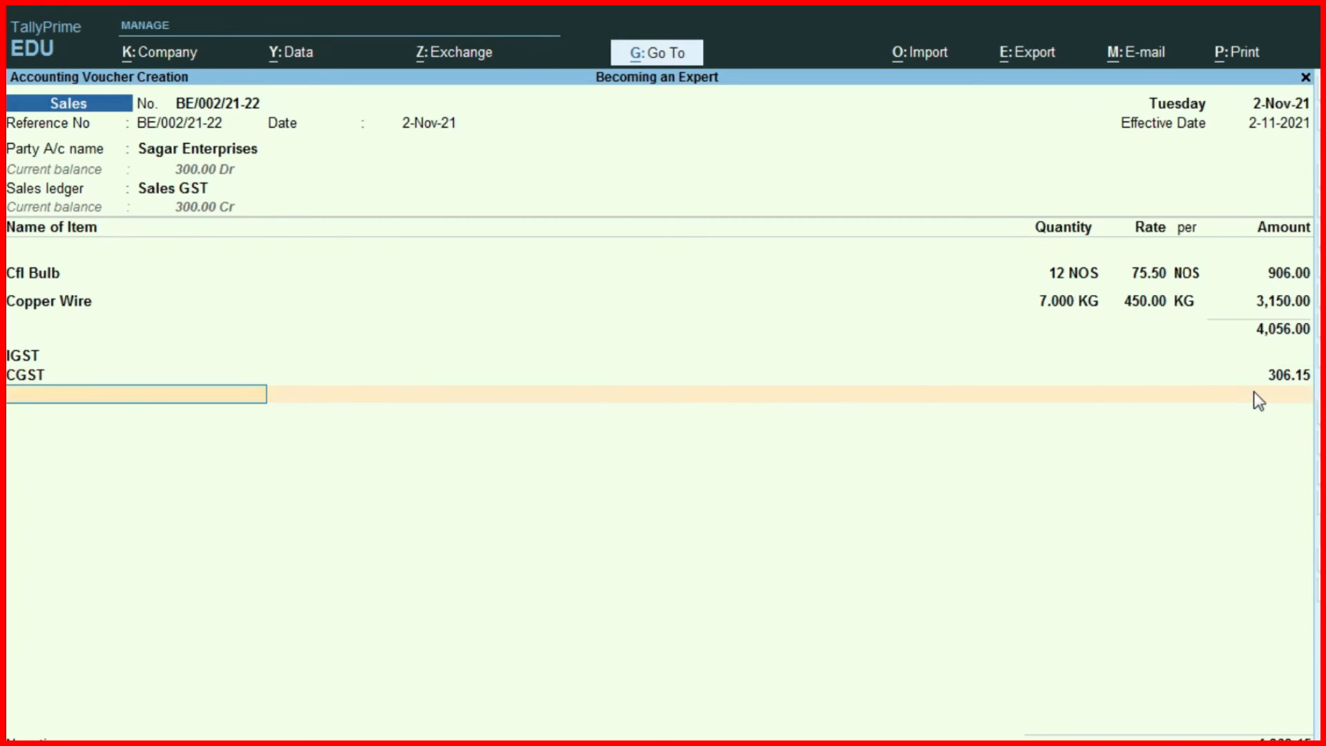
# Start a new SGST ledger under Duties & Taxes from the sales voucher.
pyautogui.hotkey('alt', 'c')
pyautogui.write('SGST')
pyautogui.press('Return')
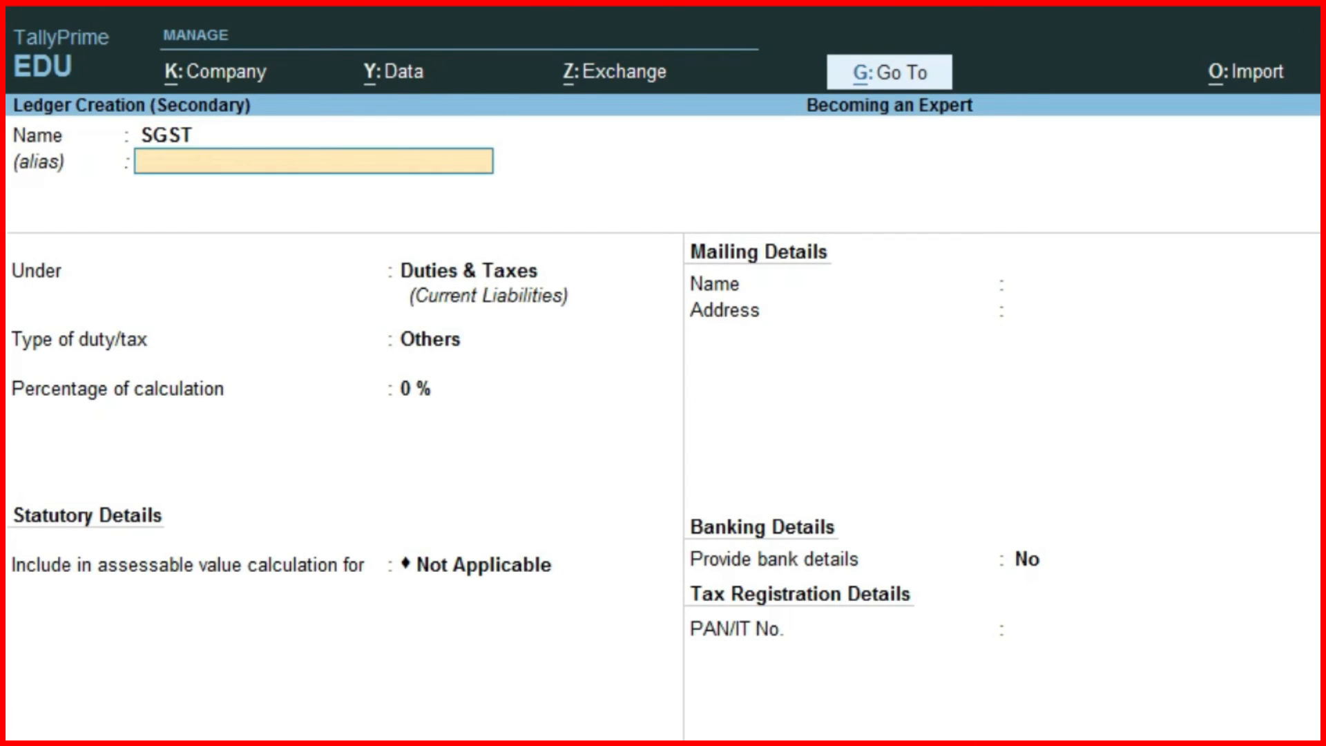
pyautogui.press('Return')
pyautogui.press('Return')
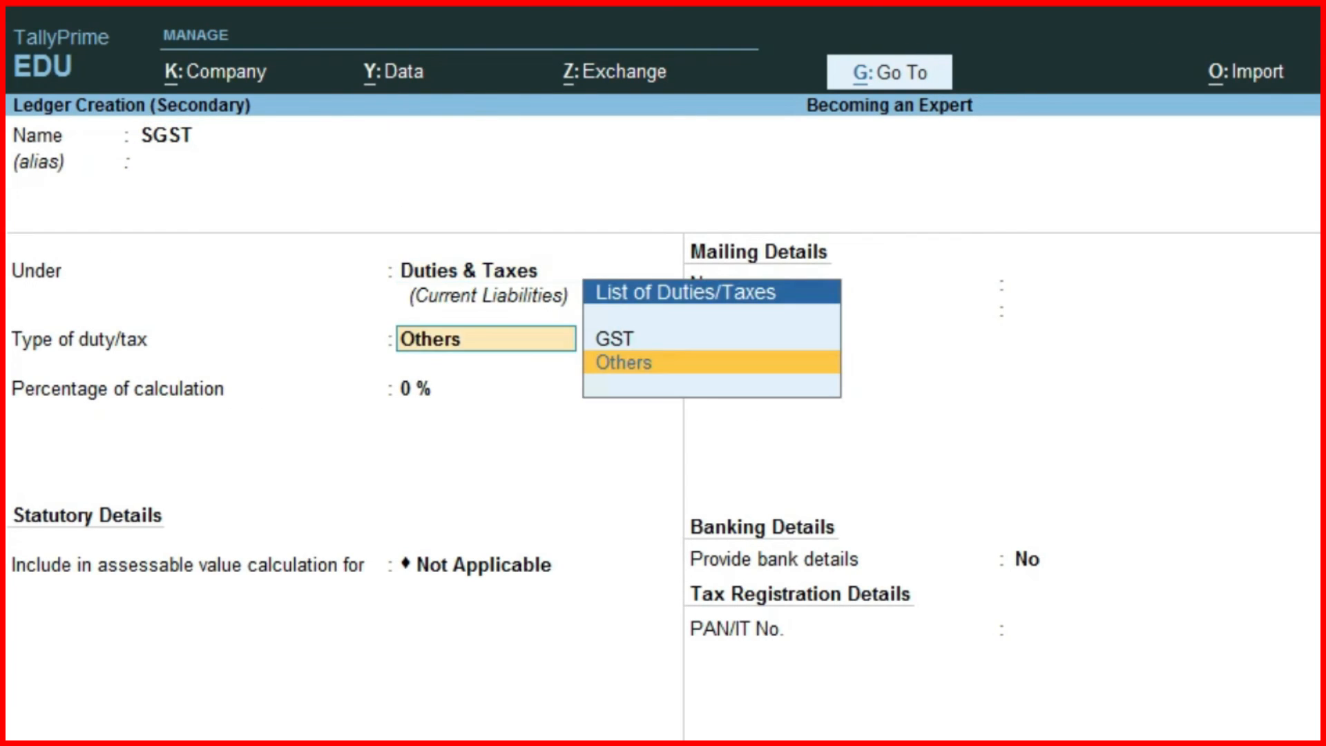
# Set the SGST ledger's duty type to GST and tax type to State Tax, and save the ledger.
pyautogui.press('Up')
pyautogui.press('Return')
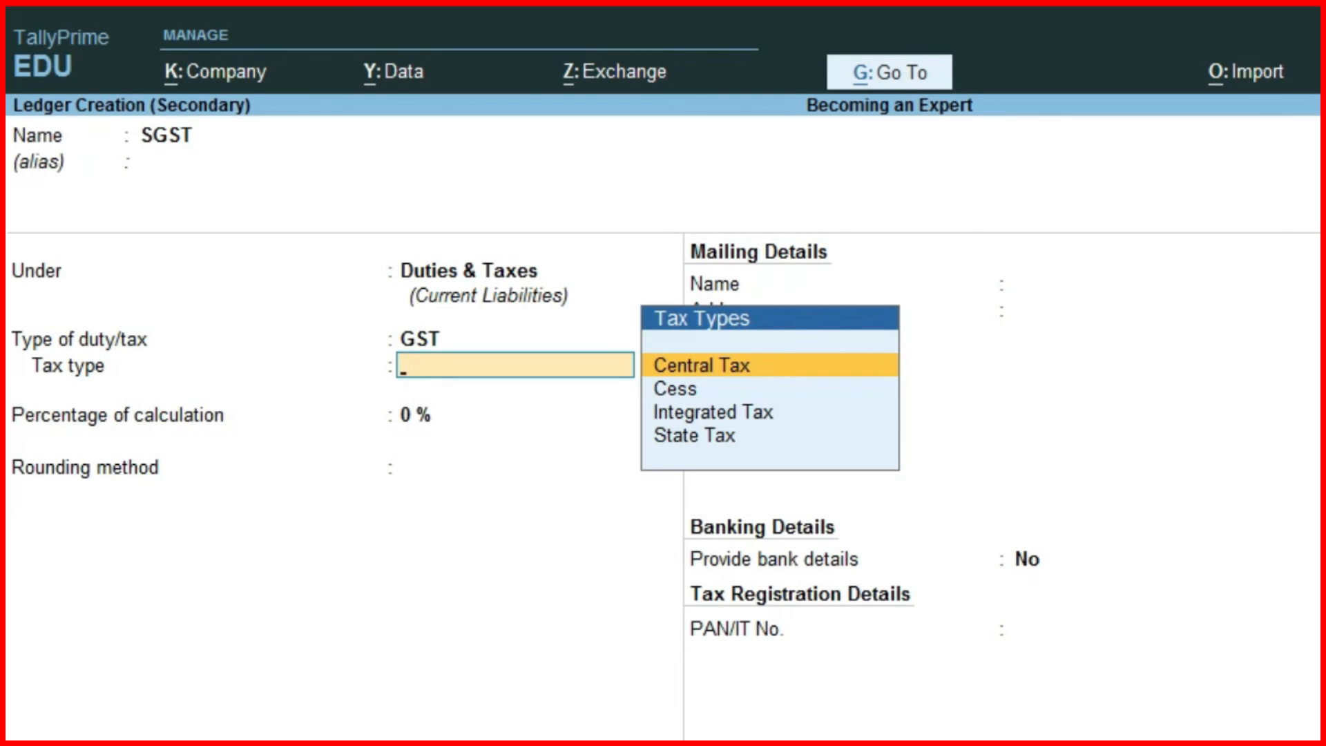
pyautogui.press('Down')
pyautogui.press('Down')
pyautogui.press('Down')
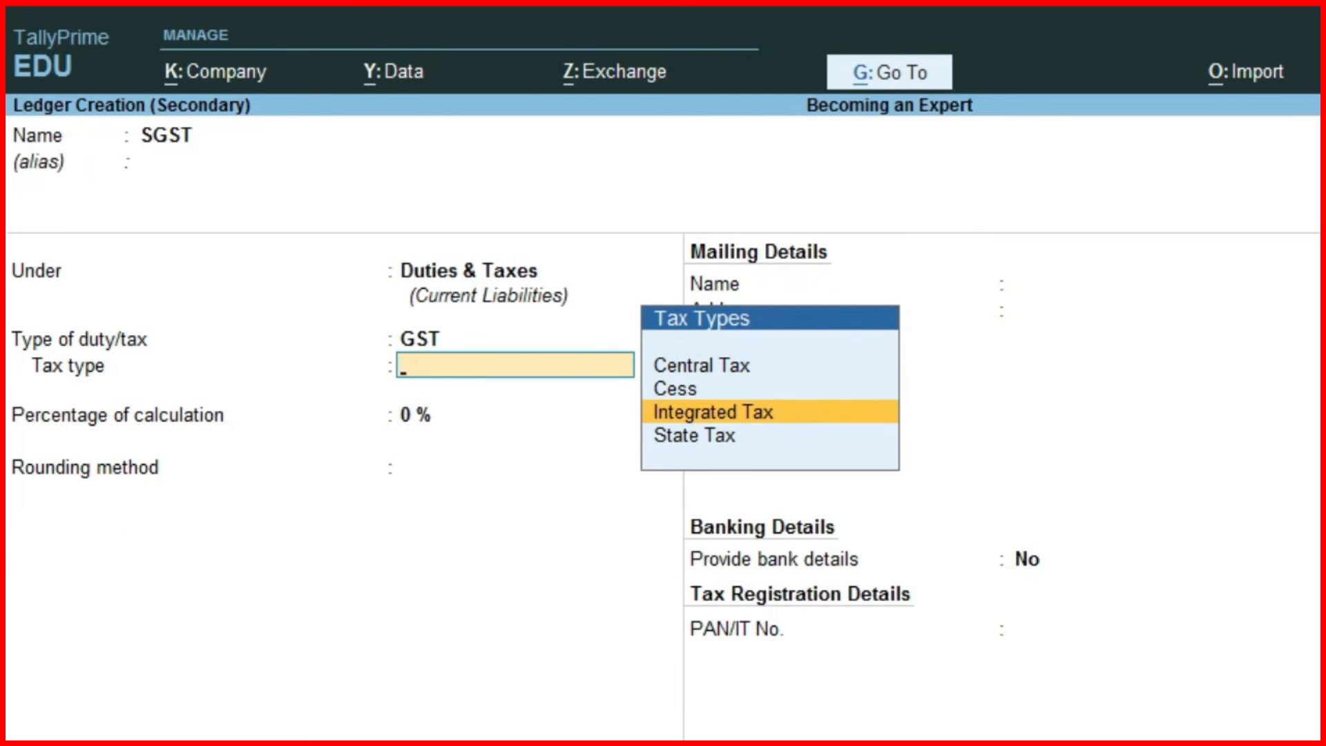
pyautogui.press('Return')
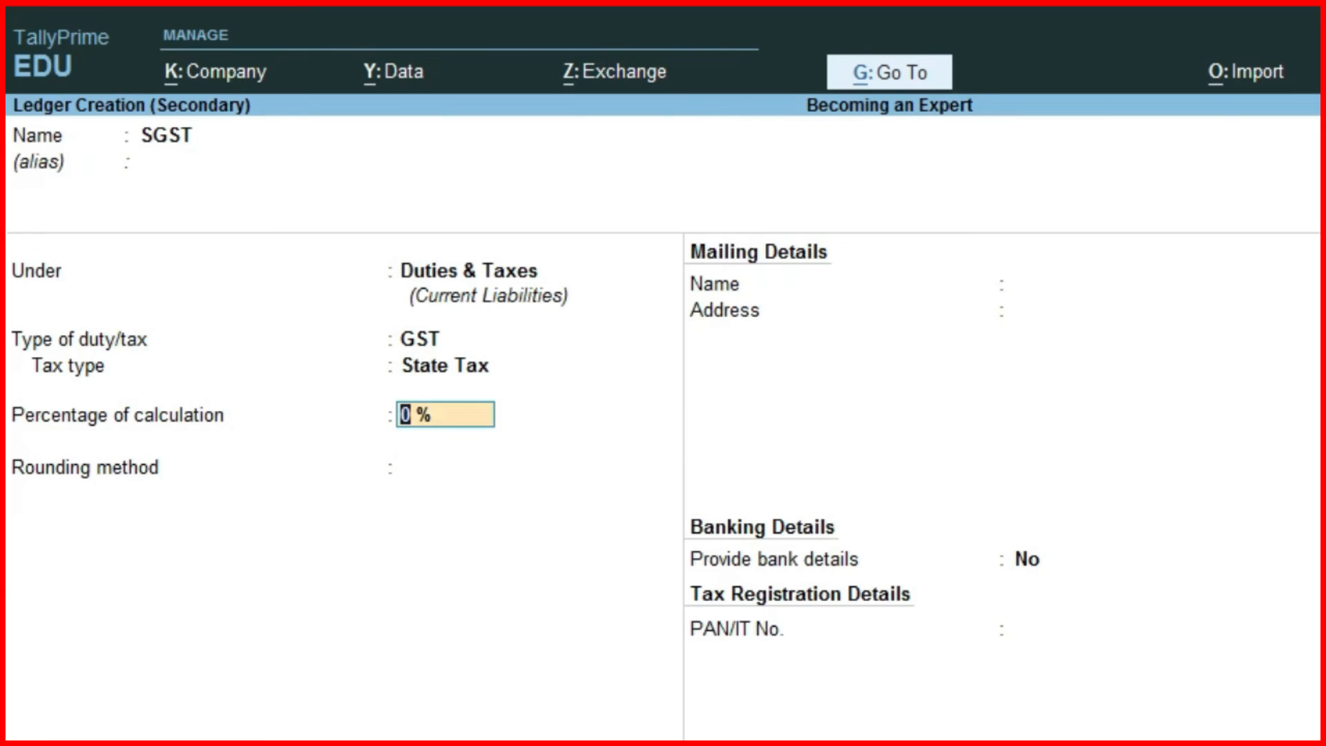
pyautogui.hotkey('ctrl', 'a')
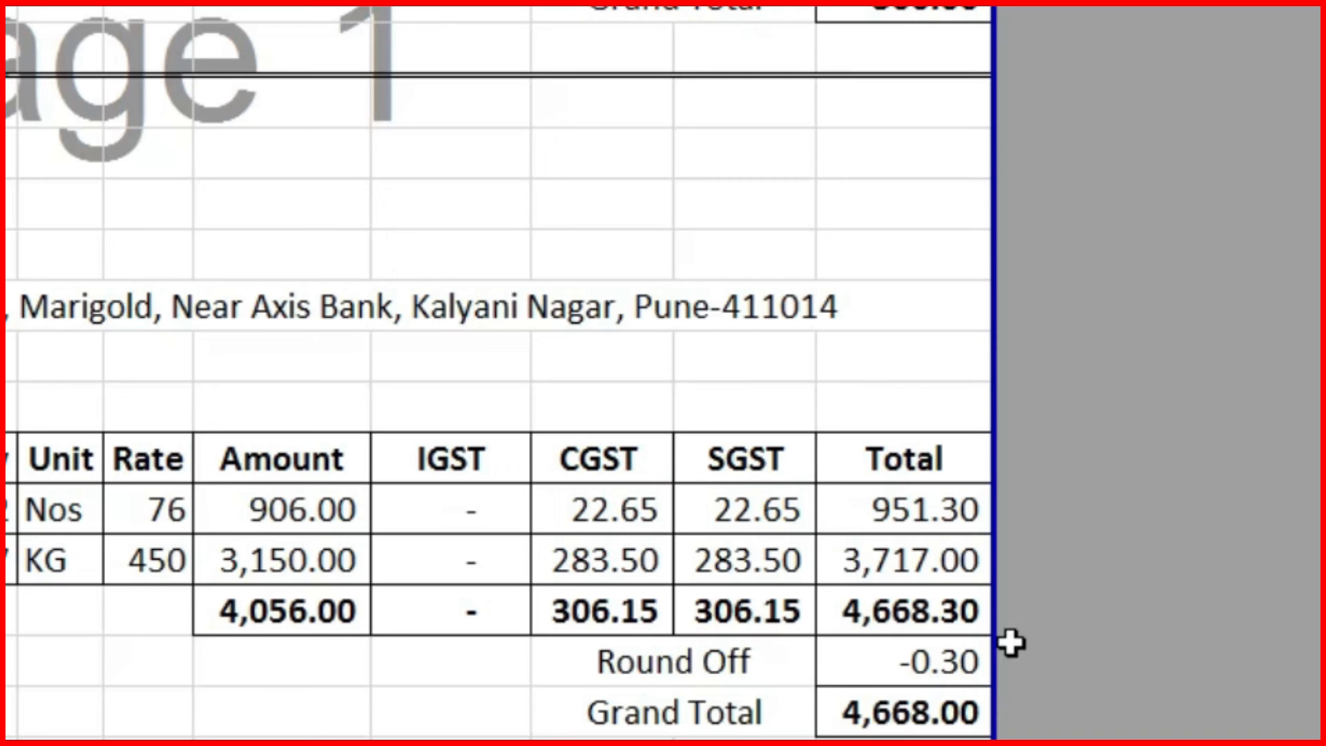
# Check the CGST total and Round Off value in the Excel invoice, and accept the SGST amount on the TallyPrime voucher.
pyautogui.click(611, 609)
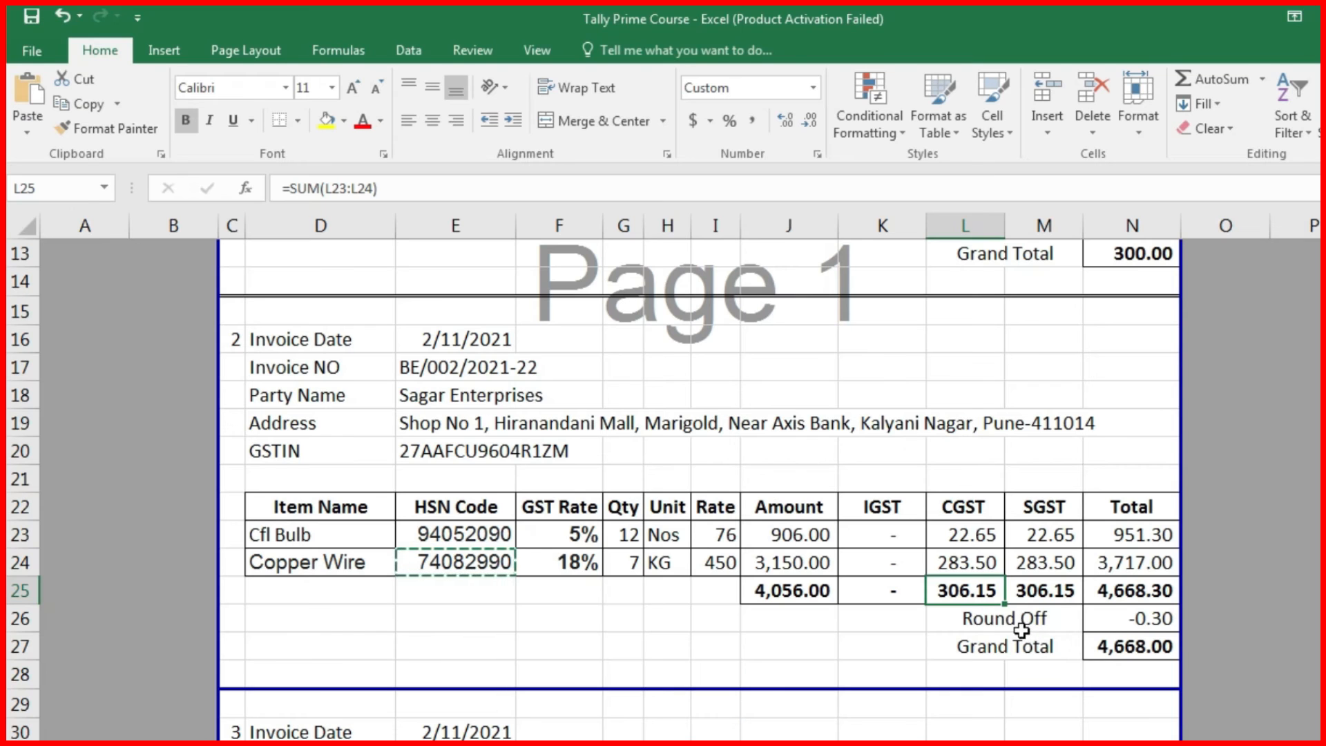
pyautogui.click(667, 666)
pyautogui.click(1135, 617)
pyautogui.hotkey('alt', 'Tab')
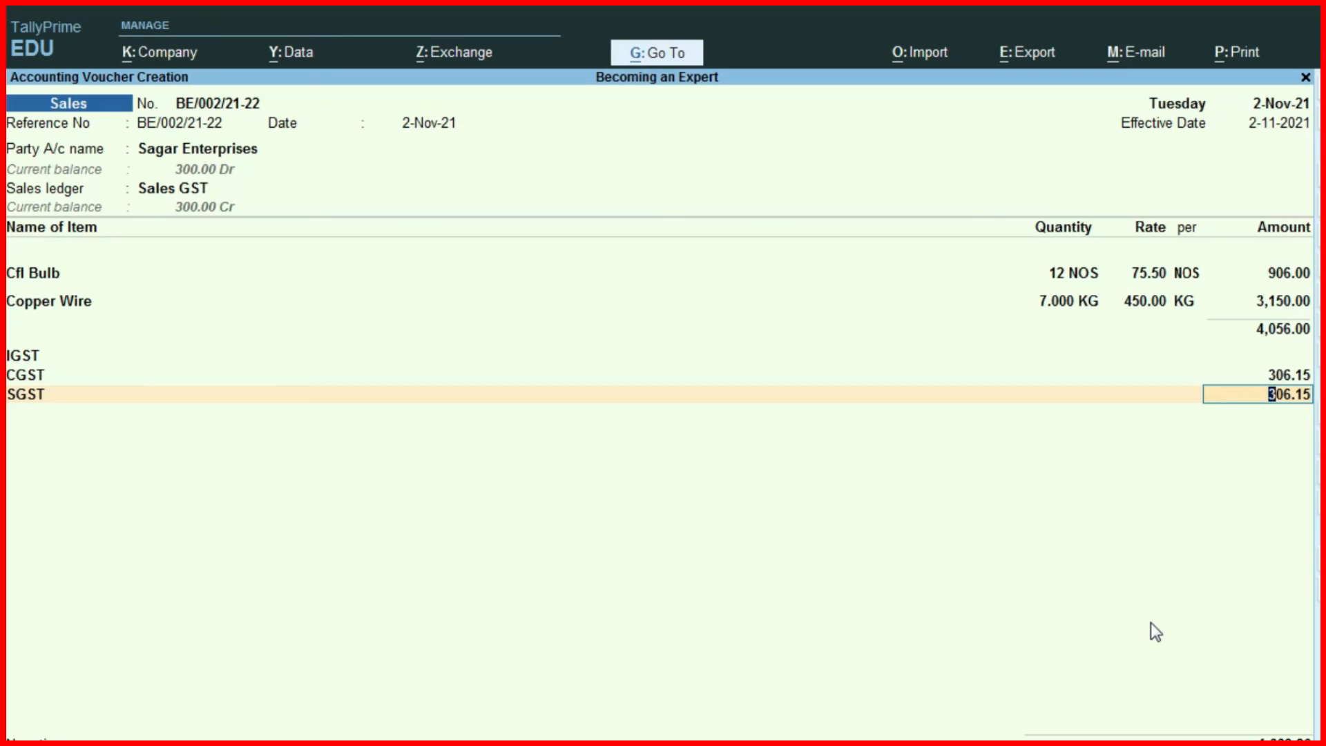
pyautogui.press('Return')
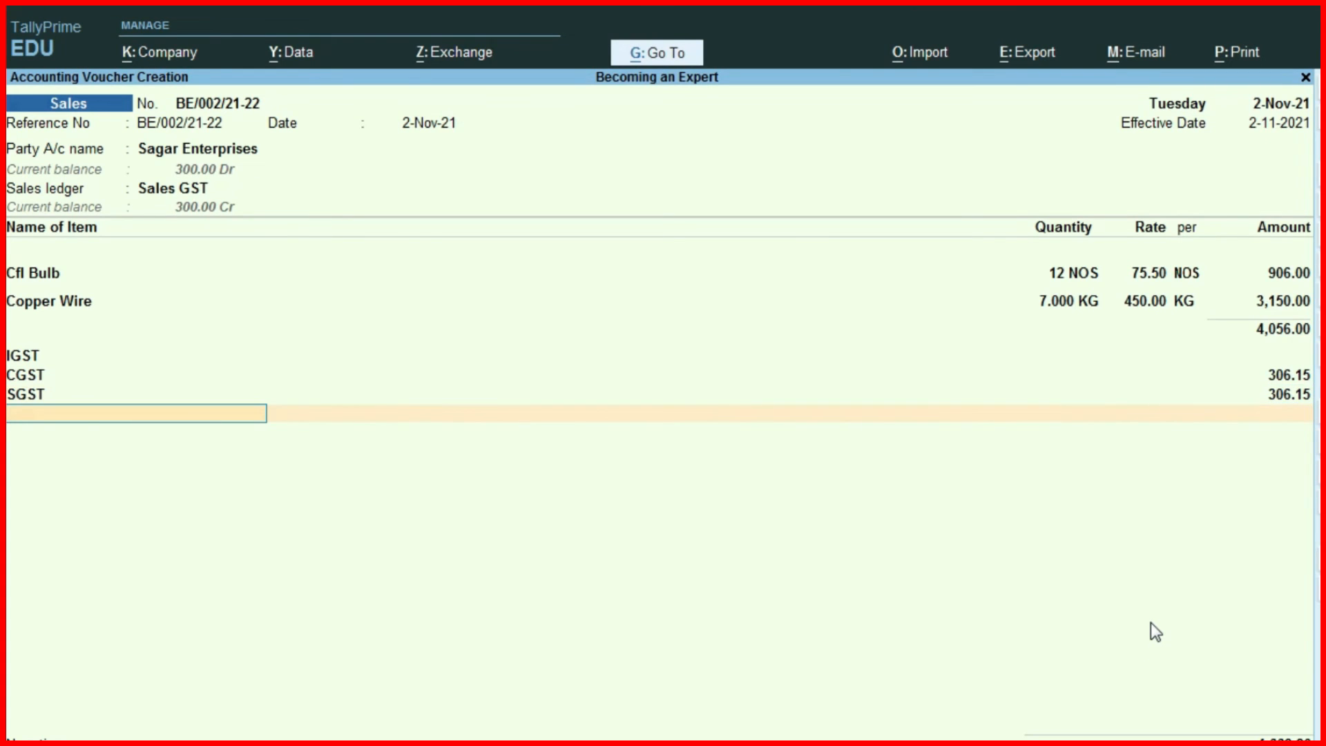
# Start a new ledger named Round Off and place it under Indirect Expenses.
pyautogui.hotkey('alt', 'c')
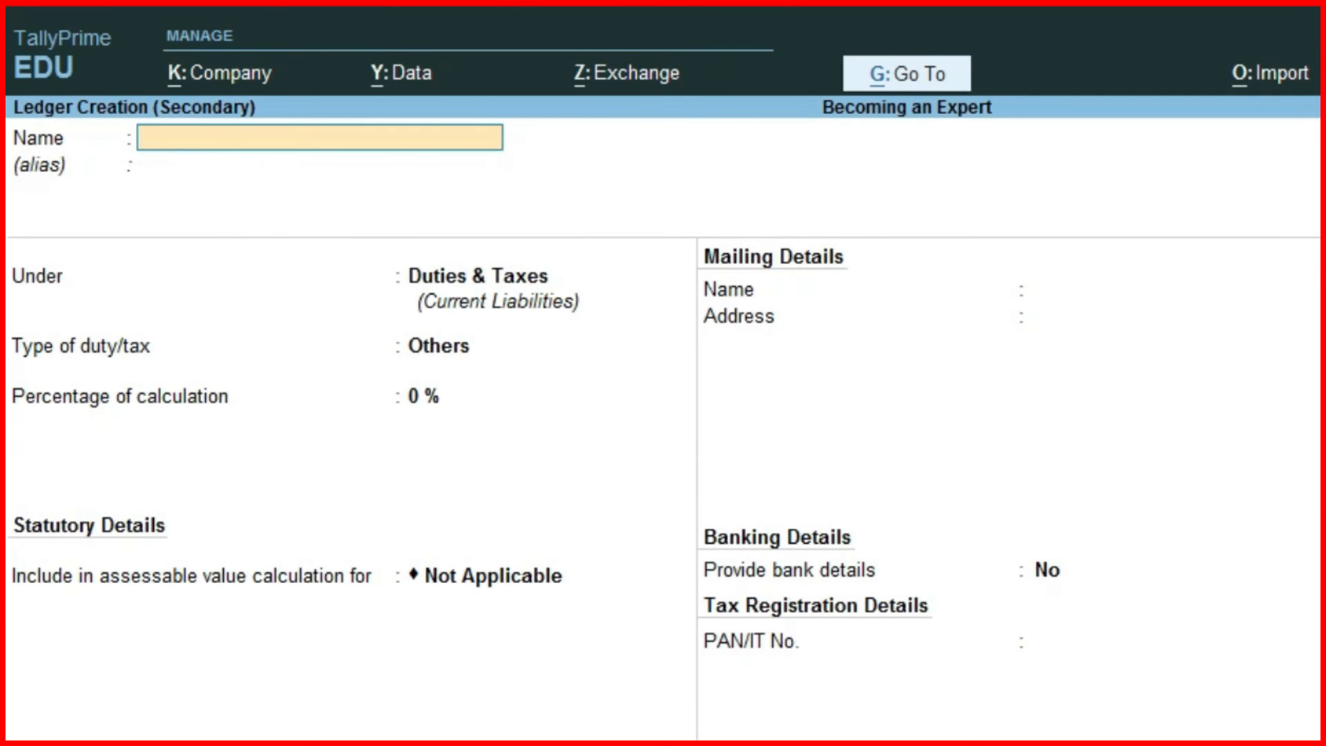
pyautogui.write('ROUND OFF')
pyautogui.press('Return')
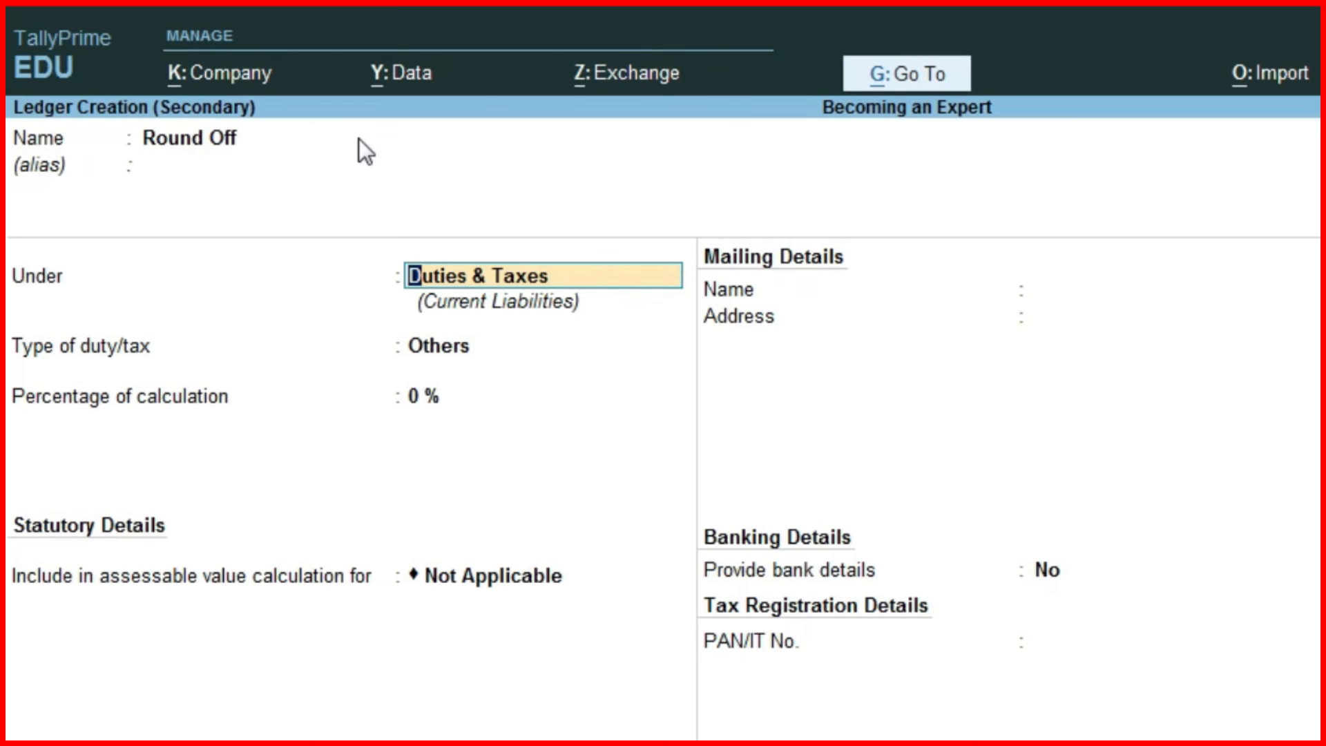
pyautogui.write('Indir')
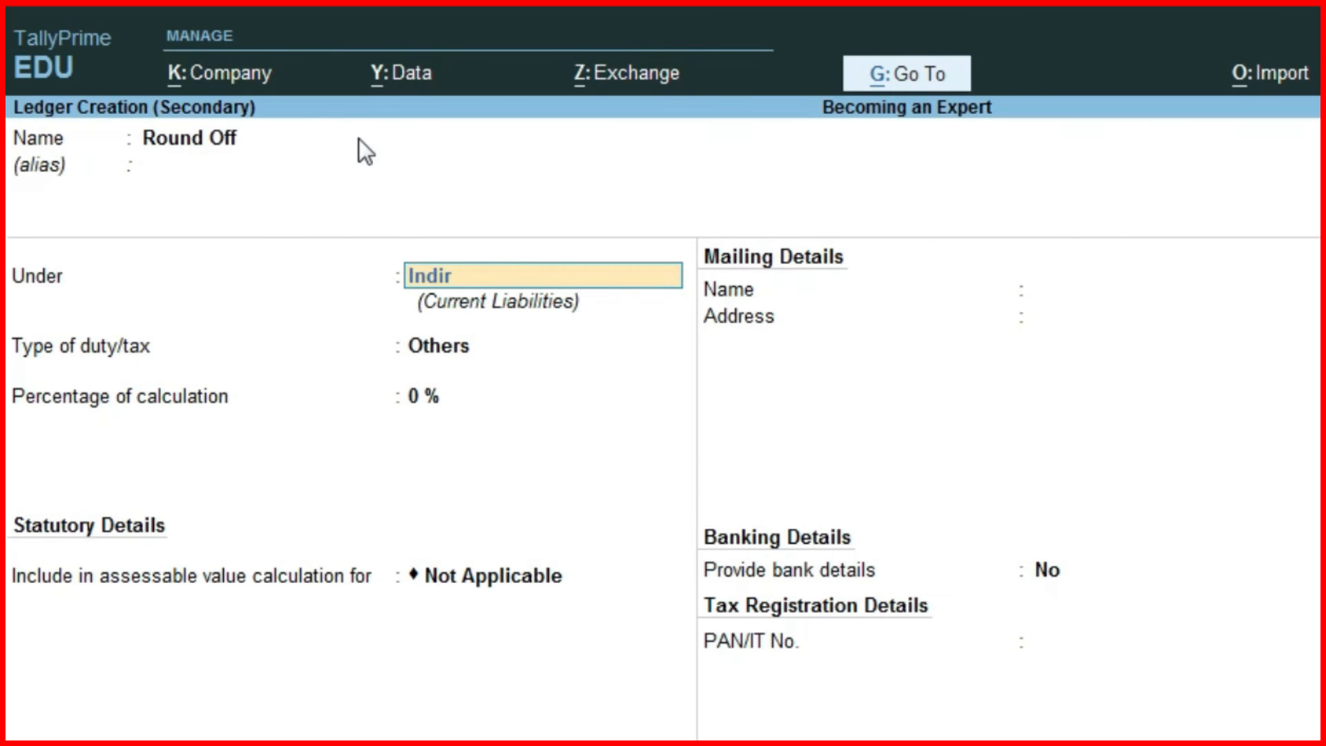
pyautogui.press('Return')
# Set the Round Off ledger's type to Invoice Rounding with Normal Rounding and a rounding limit of 1.
pyautogui.press('Down')
pyautogui.press('Down')
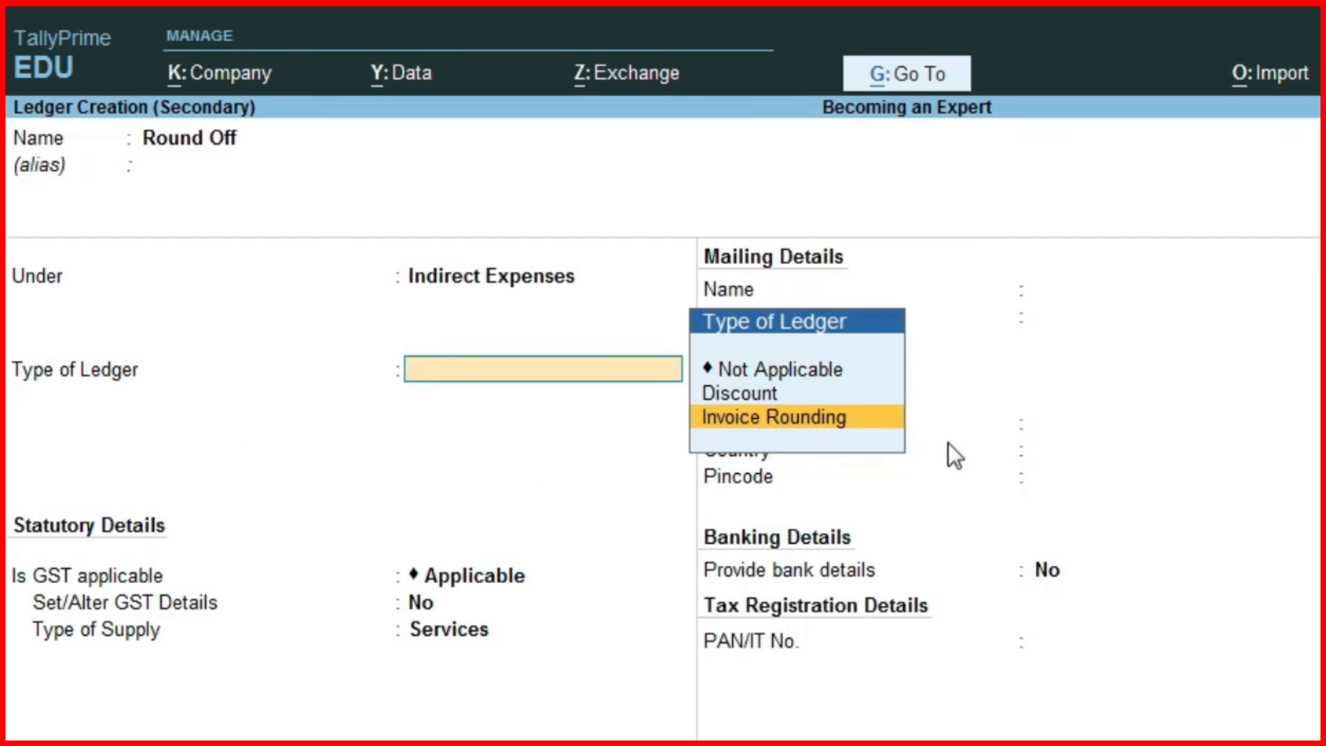
pyautogui.press('Return')
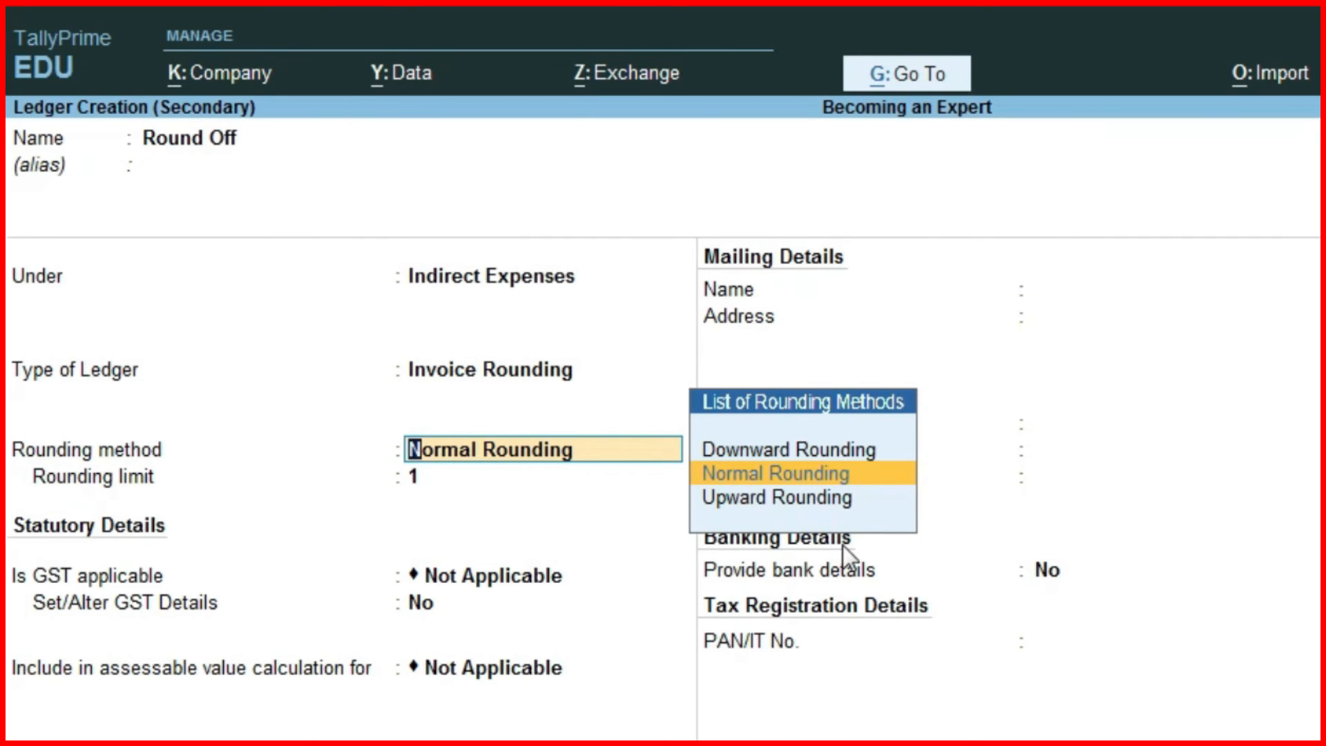
pyautogui.press('Return')
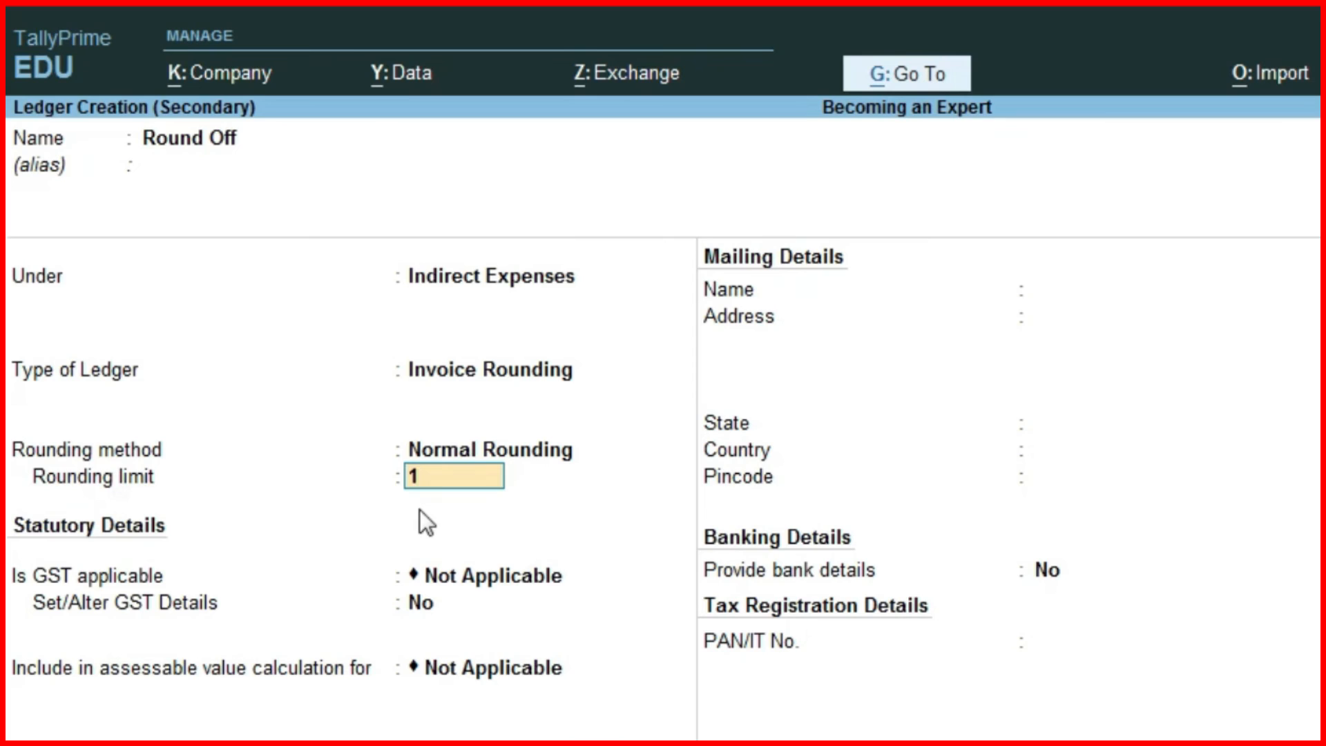
pyautogui.press('Return')
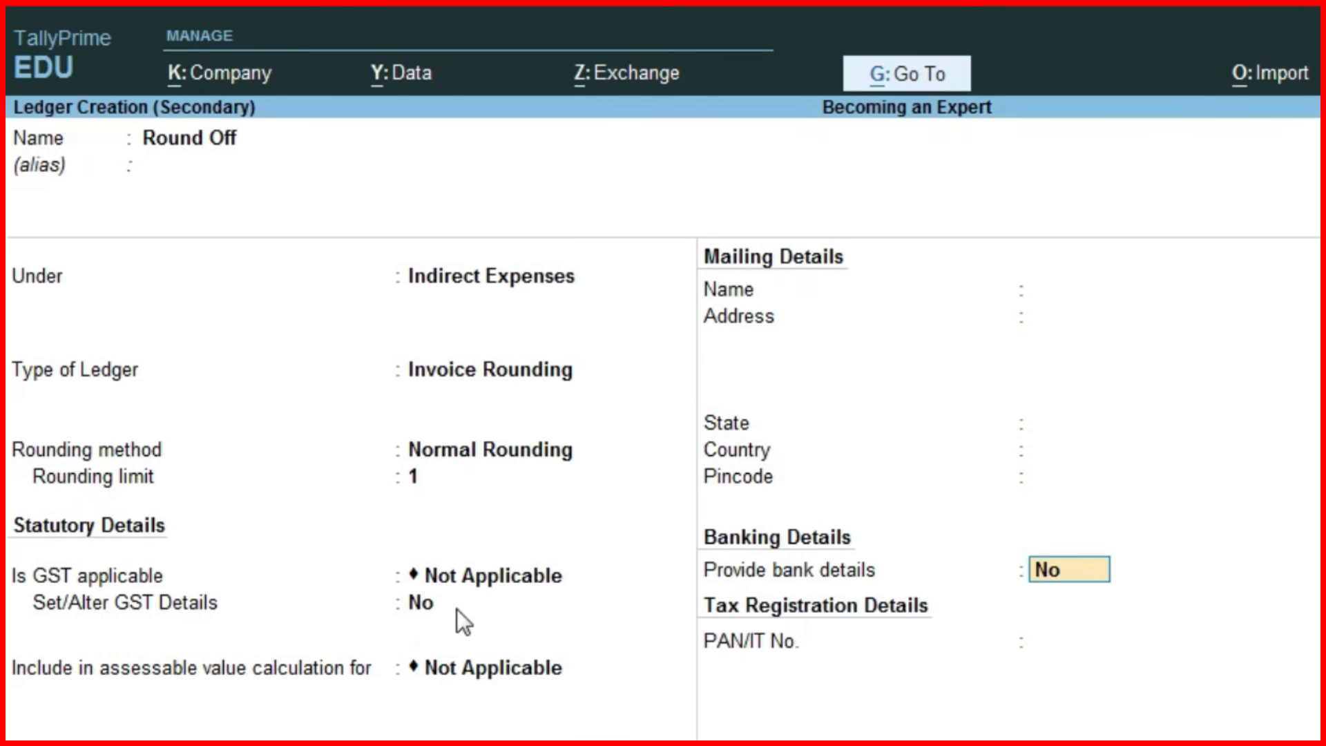
# Save the Round Off ledger and compare the voucher's round-off and total with the Grand Total in the Excel invoice.
pyautogui.hotkey('ctrl', 'a')
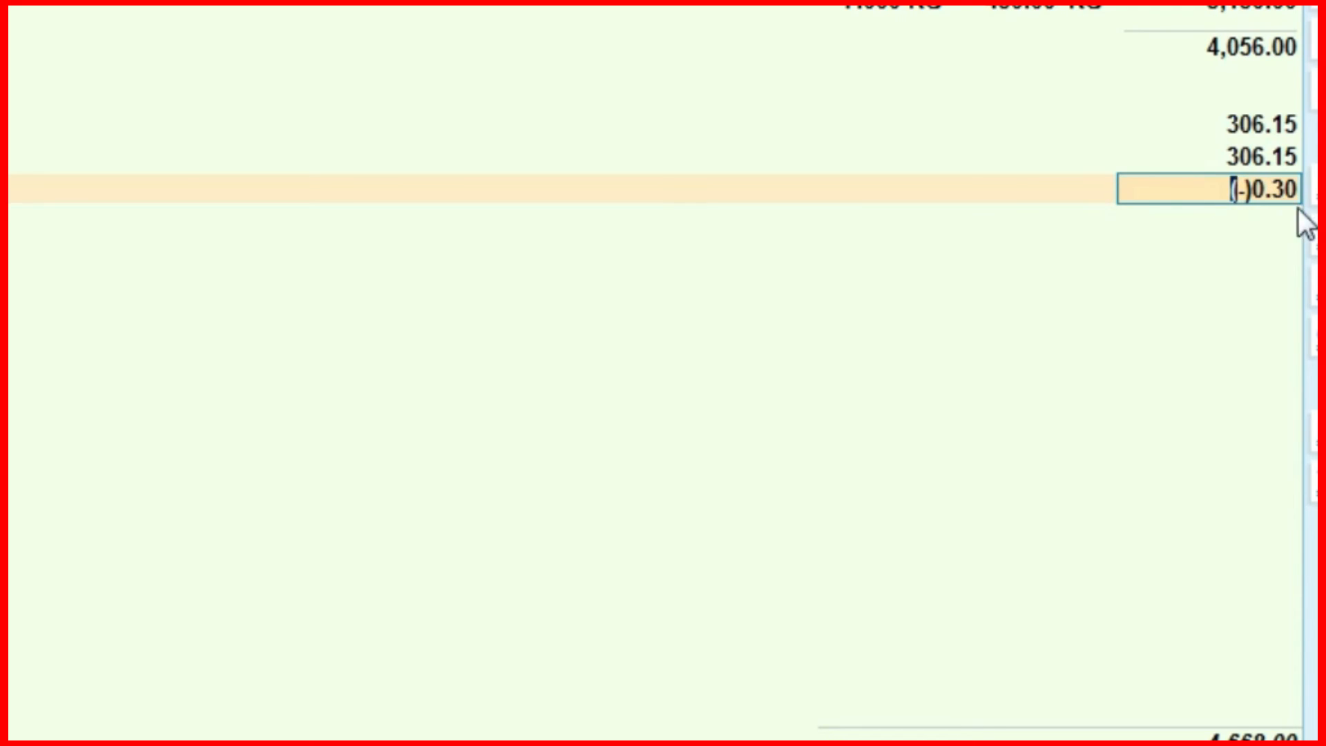
pyautogui.hotkey('alt', 'Tab')
pyautogui.click(1006, 535)
pyautogui.hotkey('alt', 'Tab')
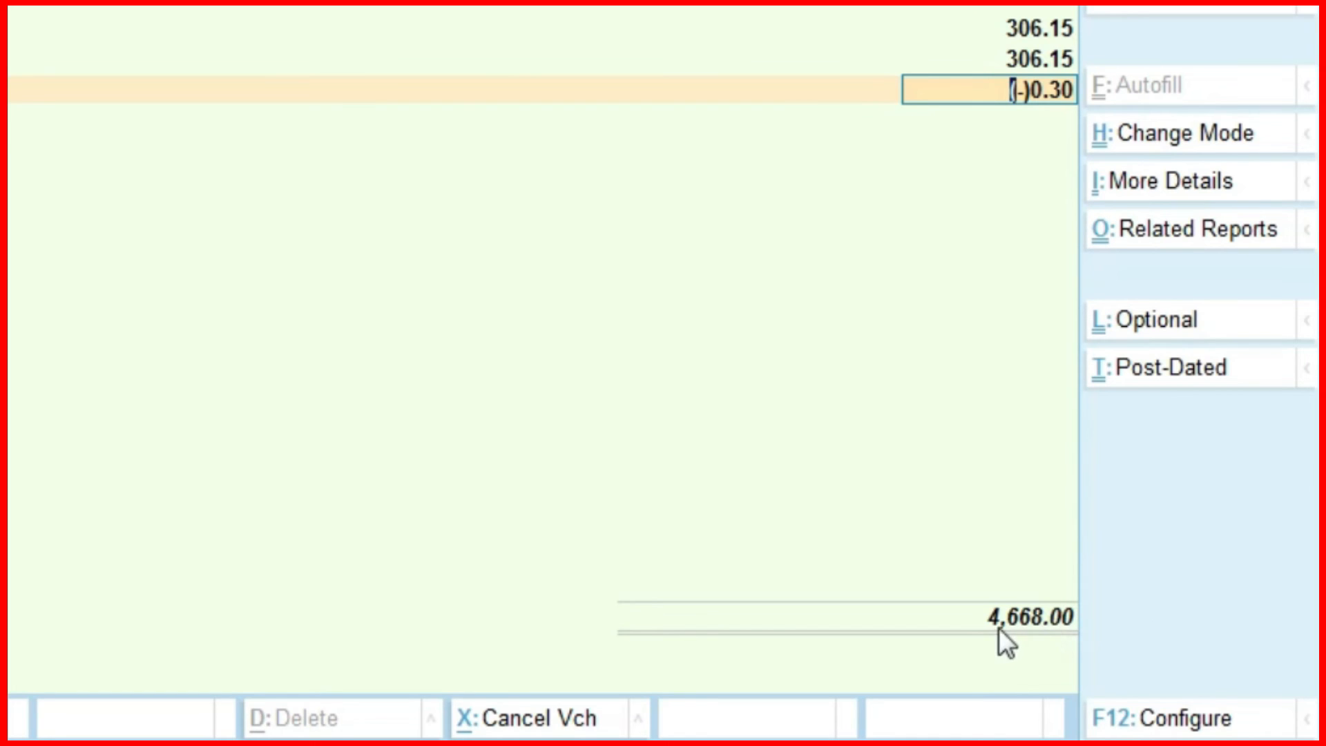
pyautogui.hotkey('alt', 'Tab')
pyautogui.click(760, 470)
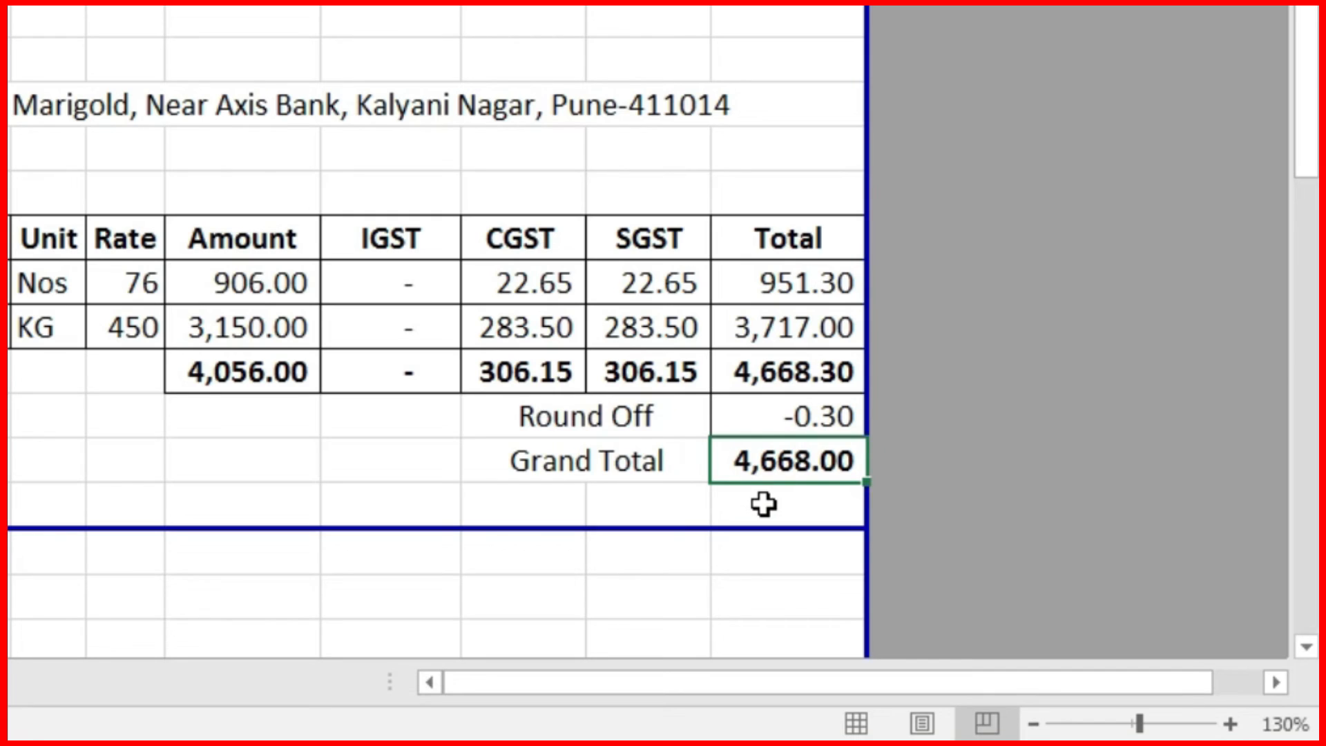
pyautogui.hotkey('alt', 'Tab')
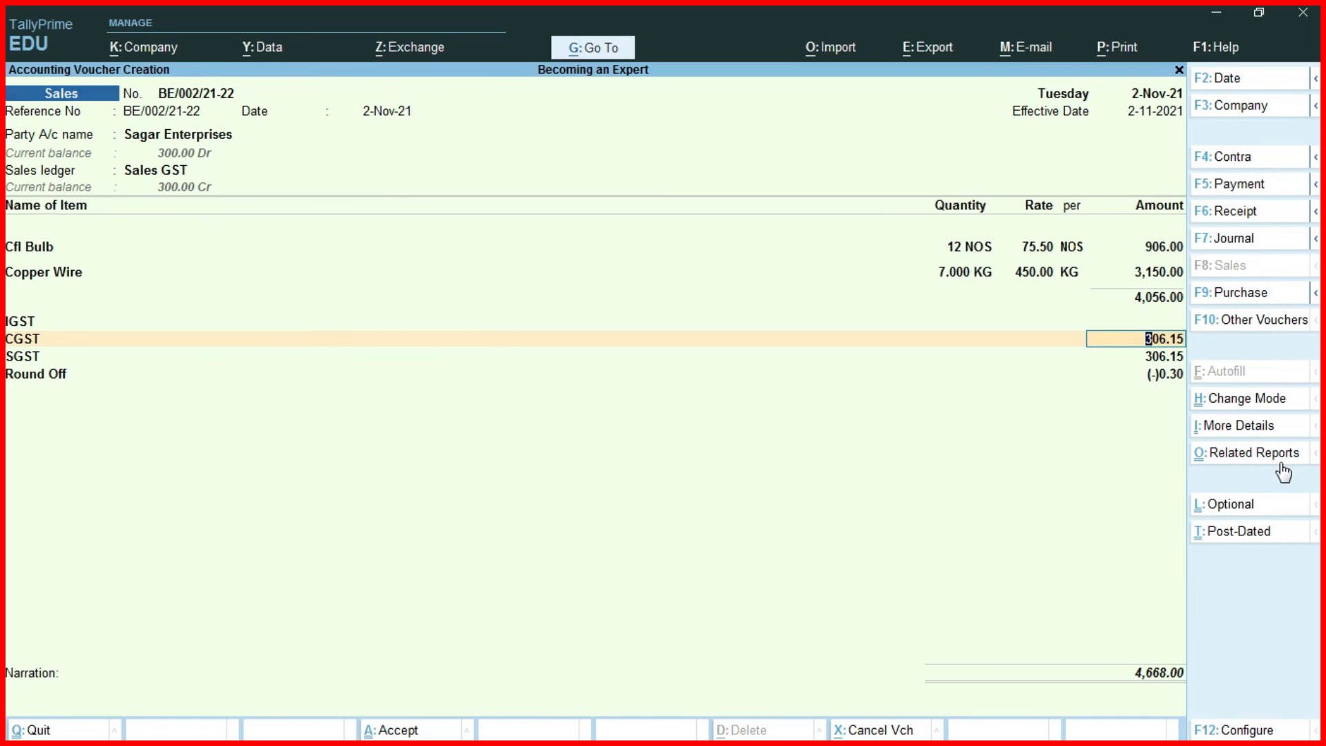
# Review the voucher's GST - Tax Analysis report in detailed view and return to the voucher.
pyautogui.hotkey('ctrl', 'o')
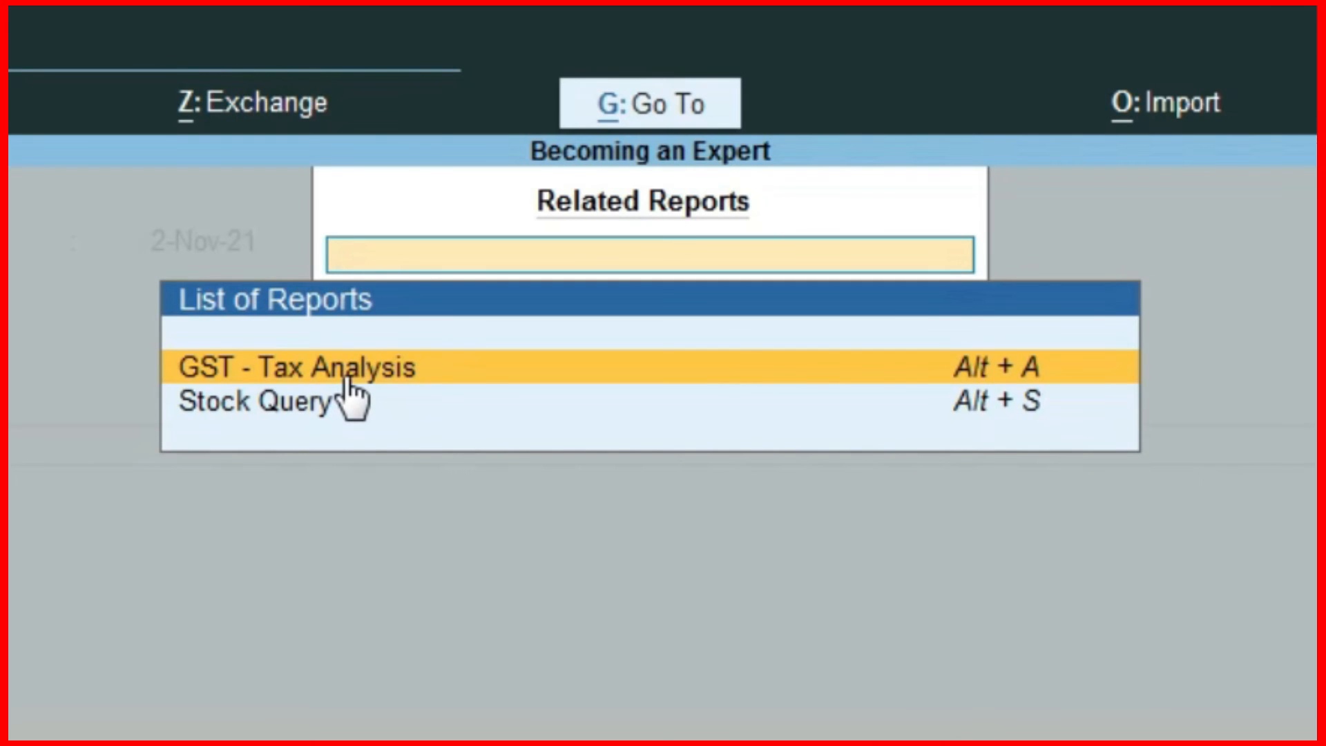
pyautogui.click(347, 379)
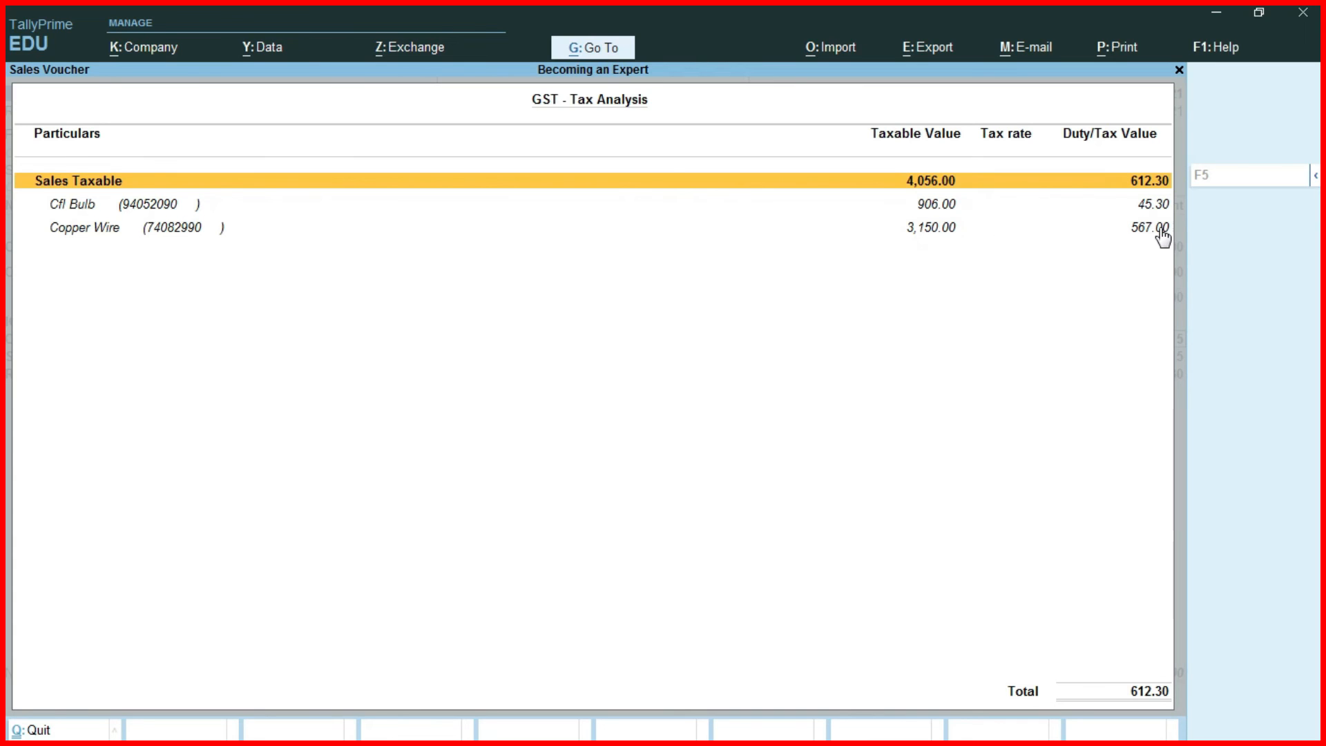
pyautogui.click(1310, 175)
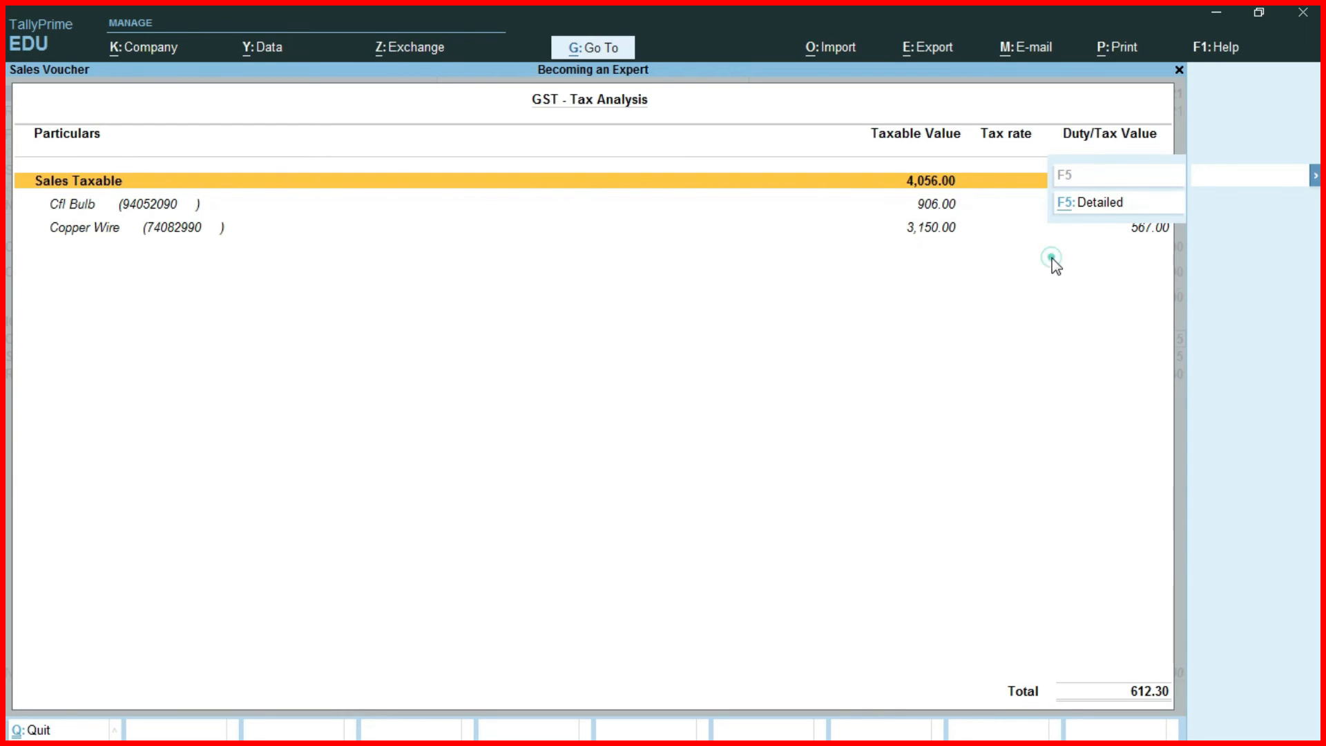
pyautogui.press('F5')
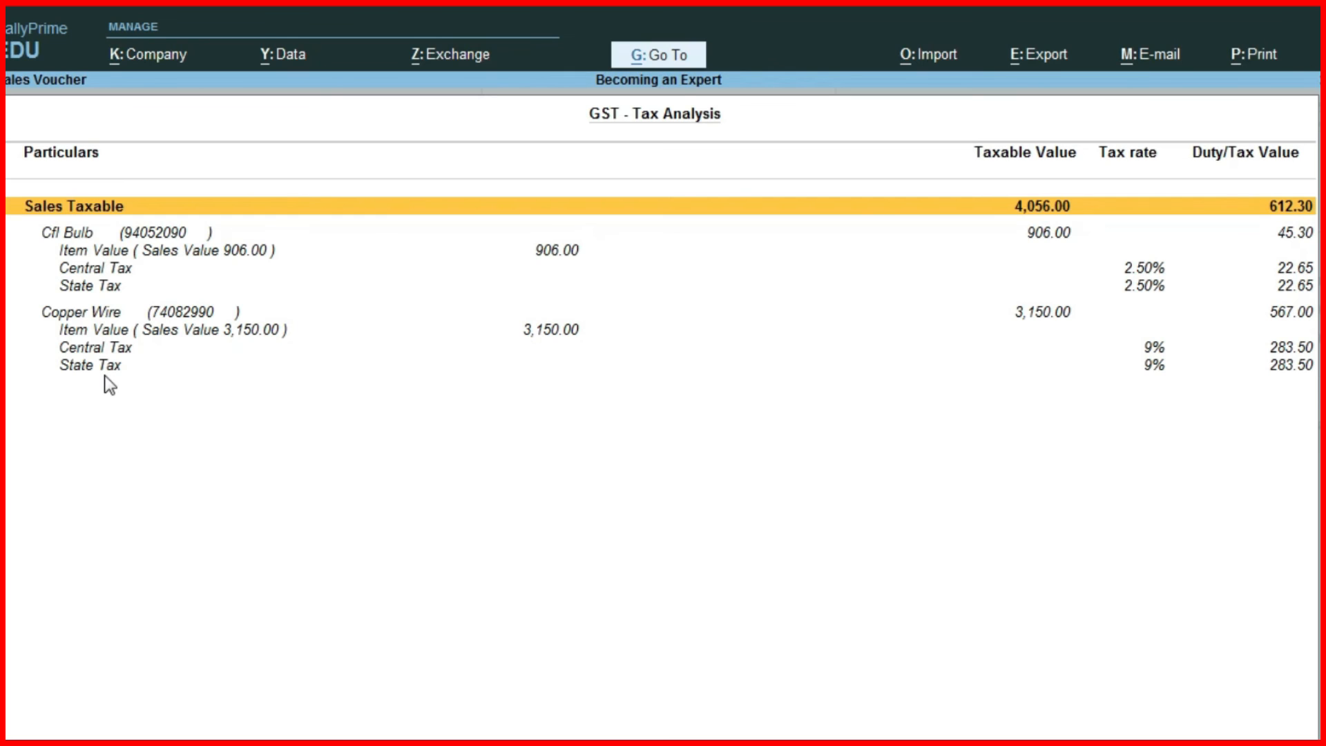
pyautogui.press('Escape')
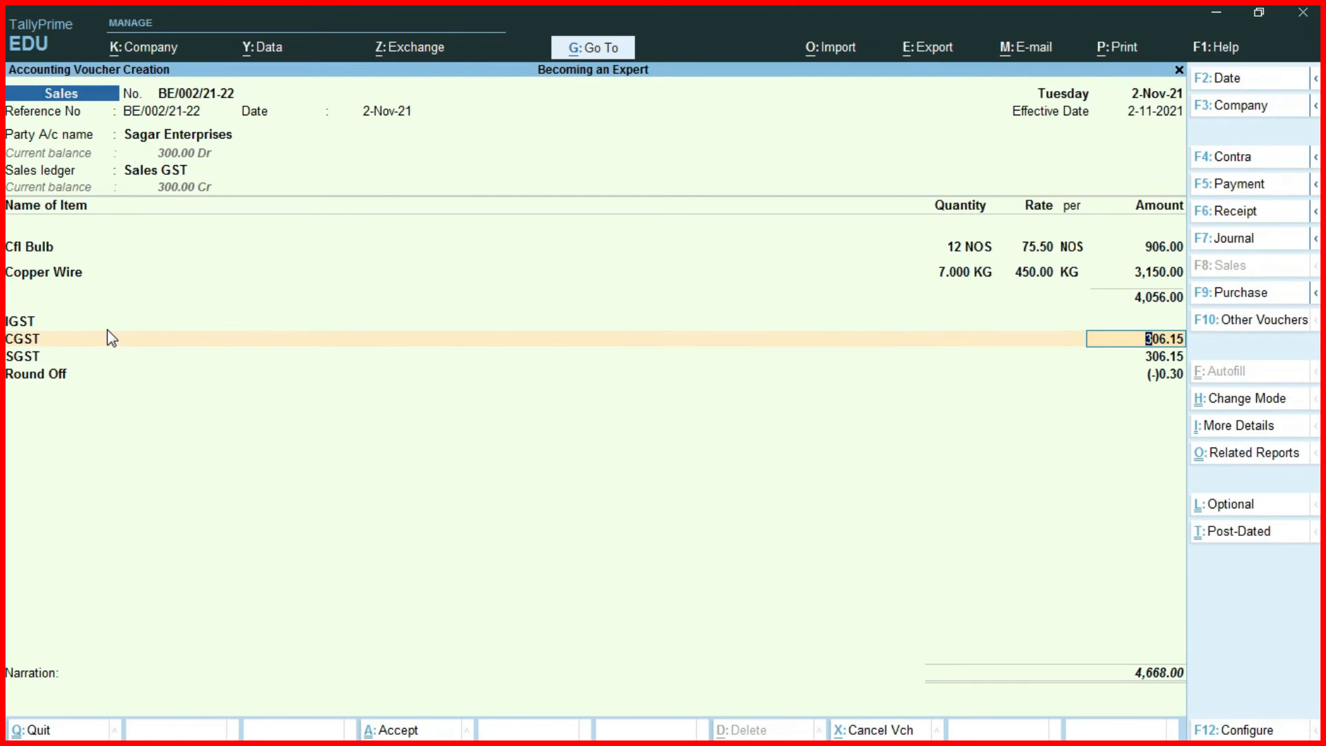
# Accept the CGST, SGST and Round Off amounts and save the sales voucher with a blank narration.
pyautogui.press('Return')
pyautogui.press('Return')
pyautogui.press('Return')
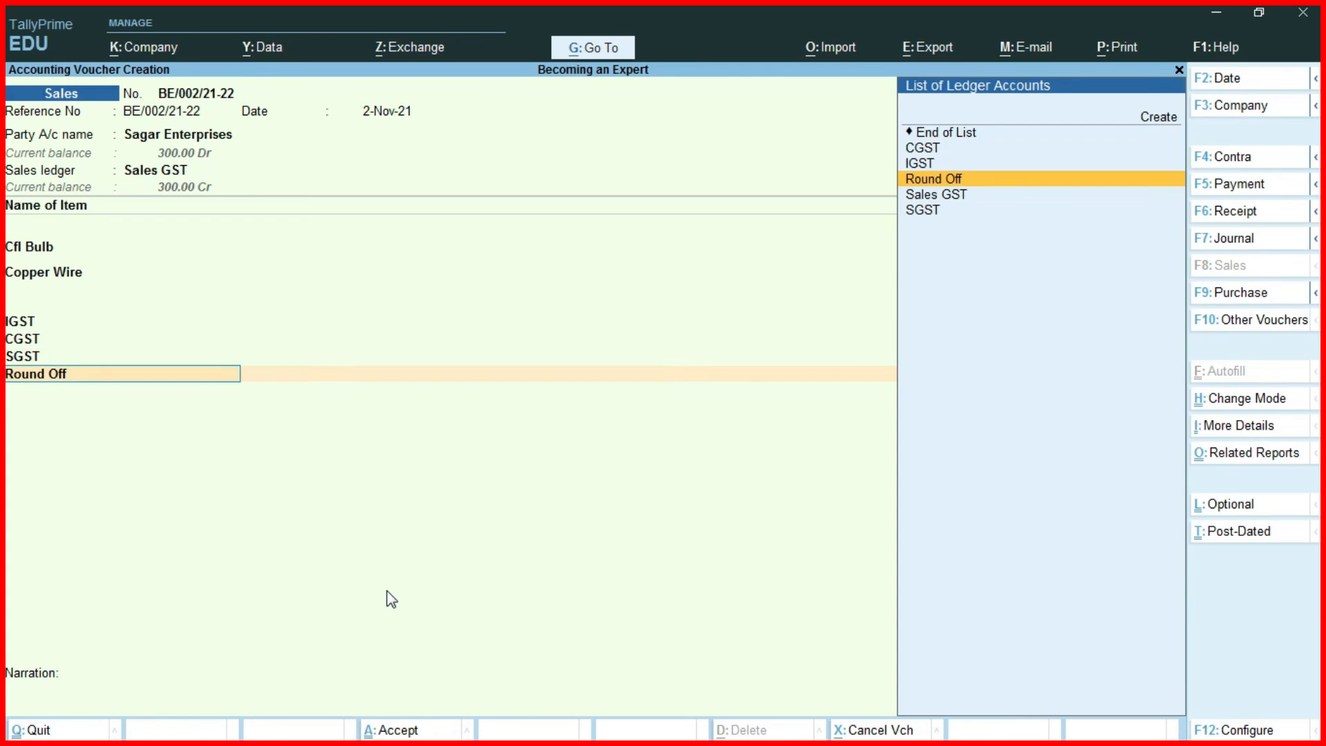
pyautogui.press('Return')
pyautogui.press('Return')
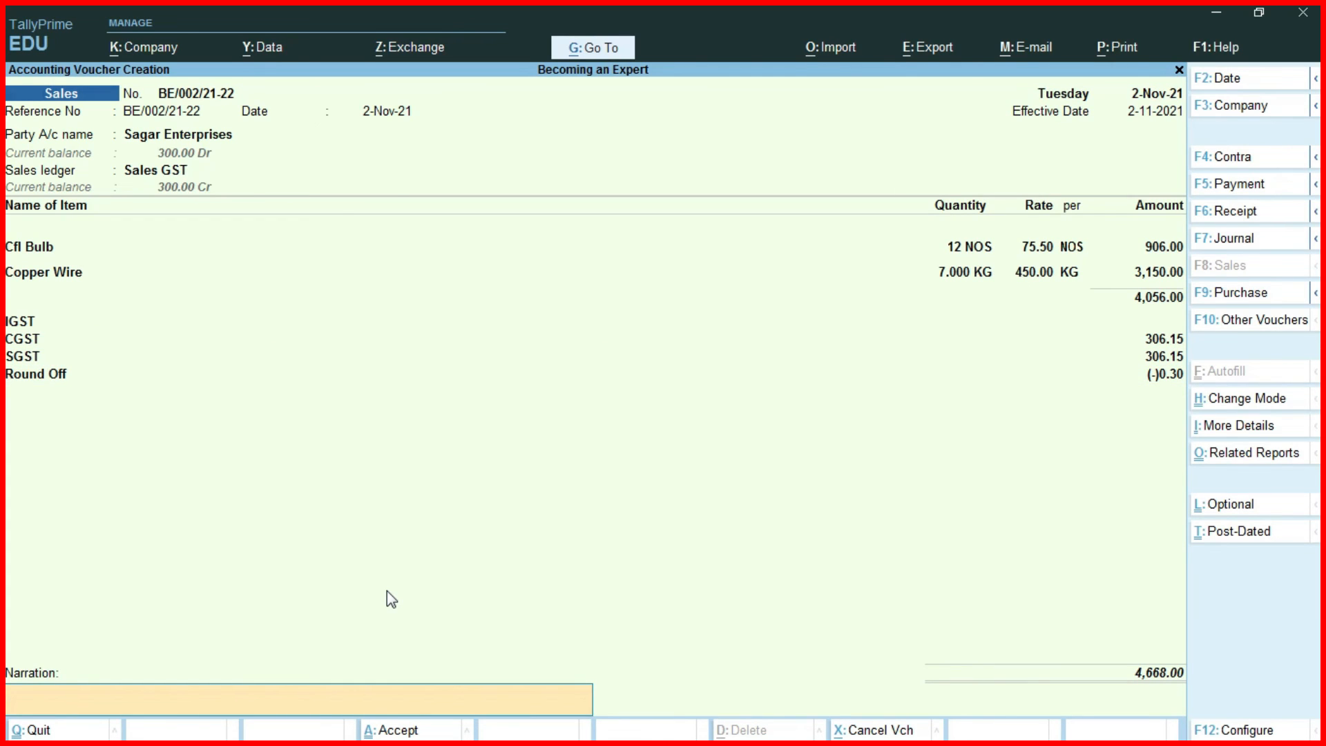
pyautogui.hotkey('ctrl', 'a')
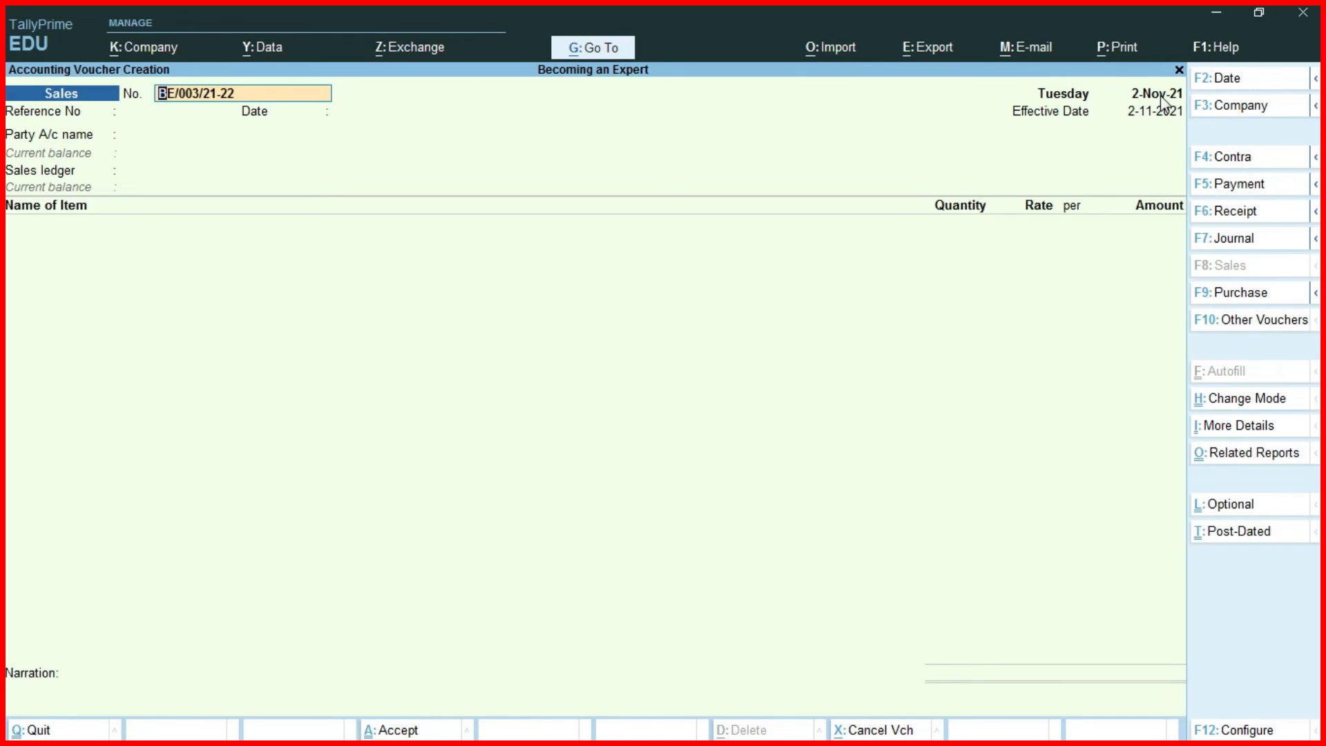
# Check the third invoice's date in Excel, and set the new sales voucher's reference number to BE/003/21-22 with date 2-Nov-21.
pyautogui.hotkey('alt', 'Tab')
pyautogui.click(457, 304)
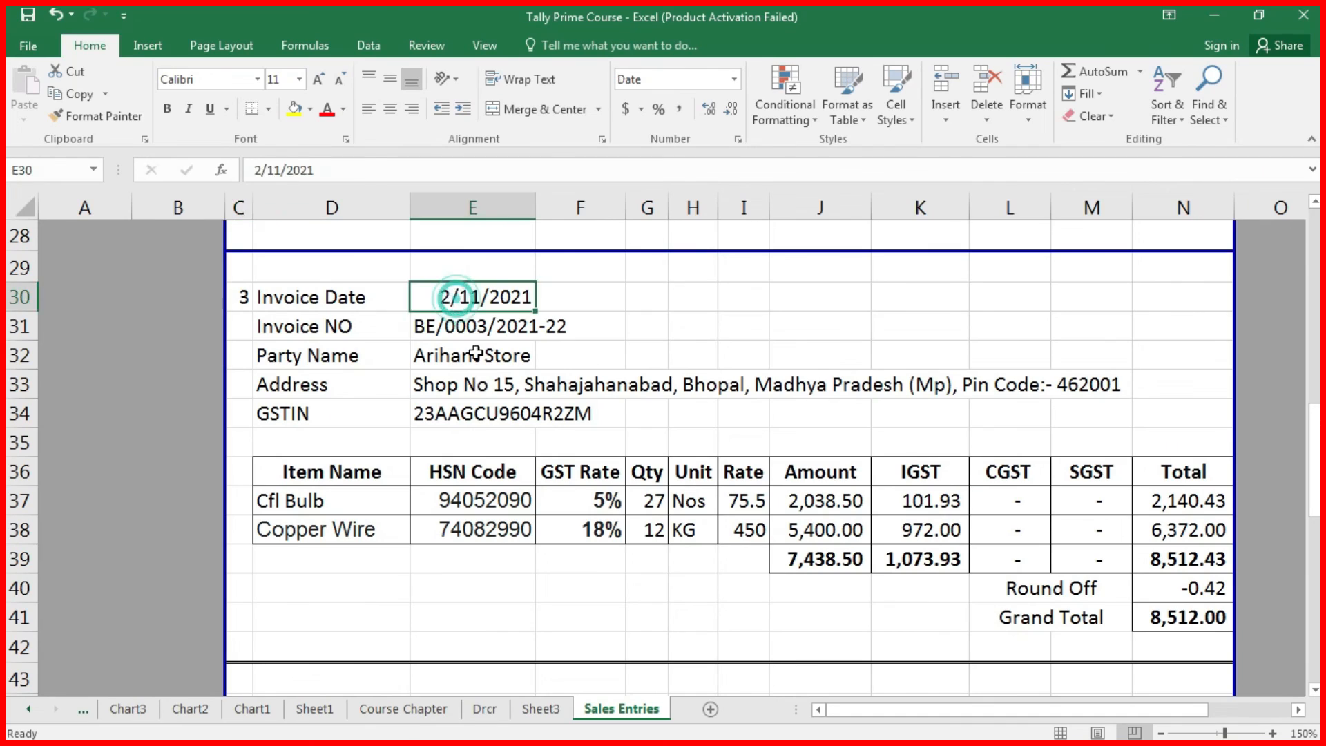
pyautogui.hotkey('alt', 'Tab')
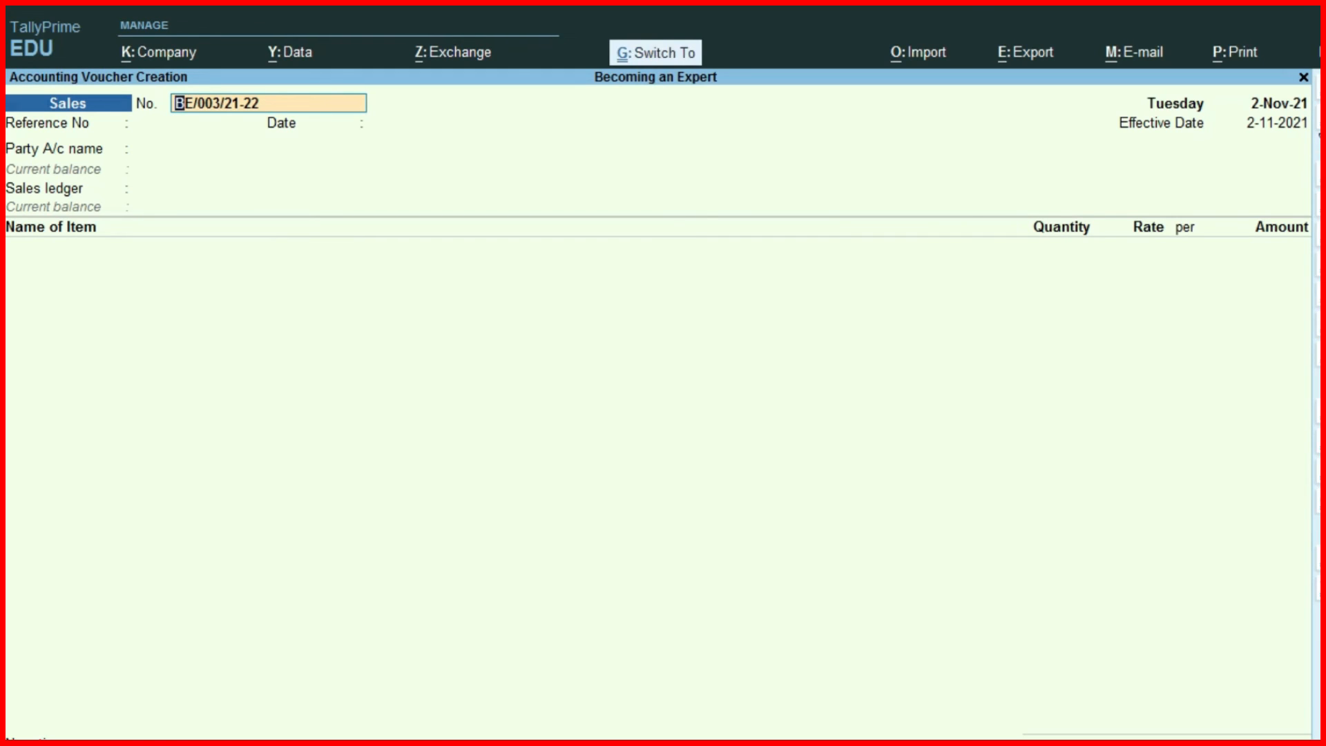
pyautogui.press('Return')
pyautogui.hotkey('ctrl', 'alt', 'v')
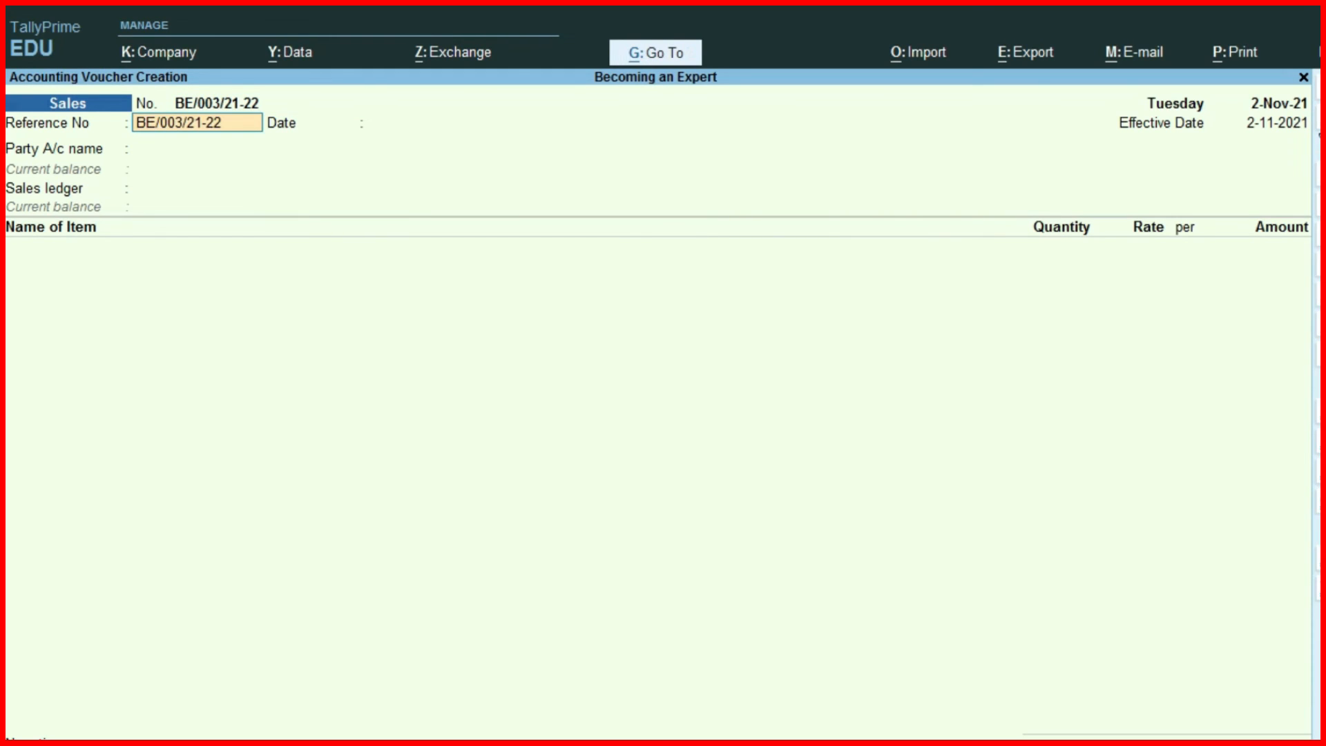
pyautogui.press('Return')
pyautogui.press('Return')
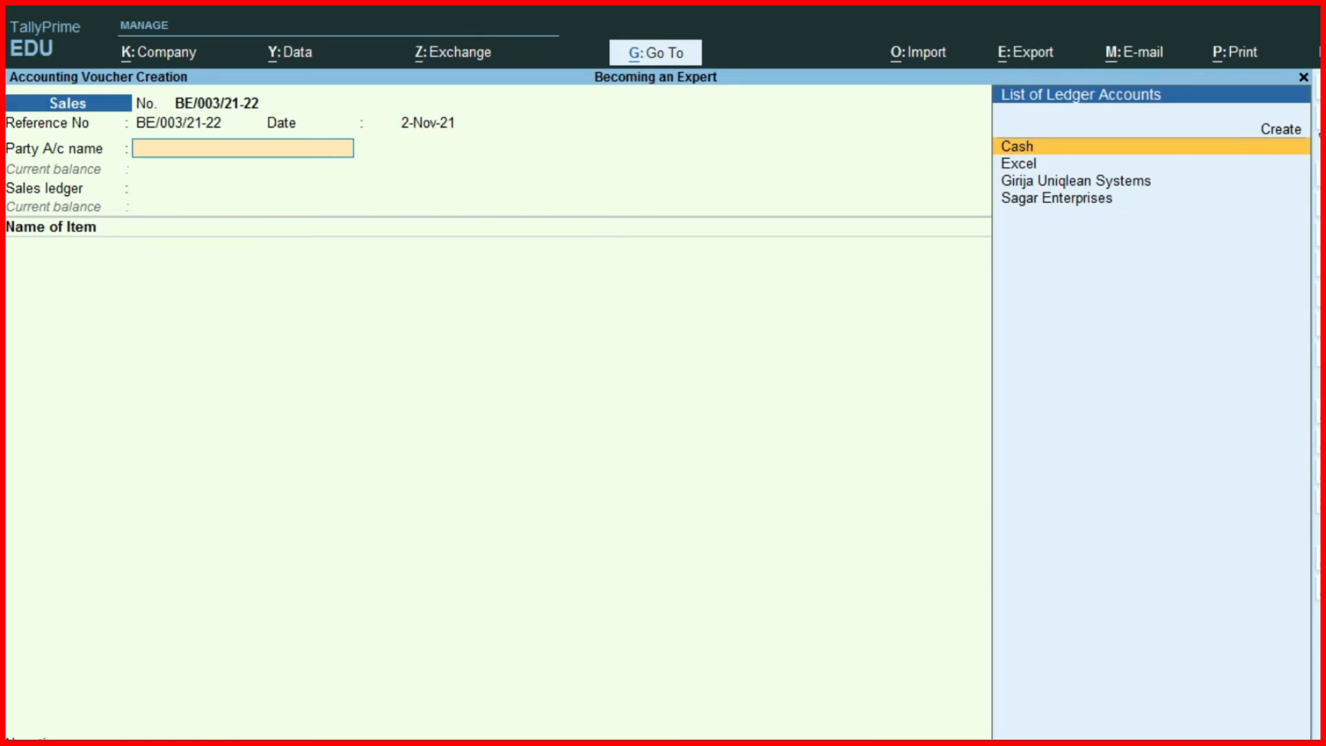
# Copy the party name Arihant Store from the Excel invoice and start a new party ledger with that name.
pyautogui.hotkey('alt', 'Tab')
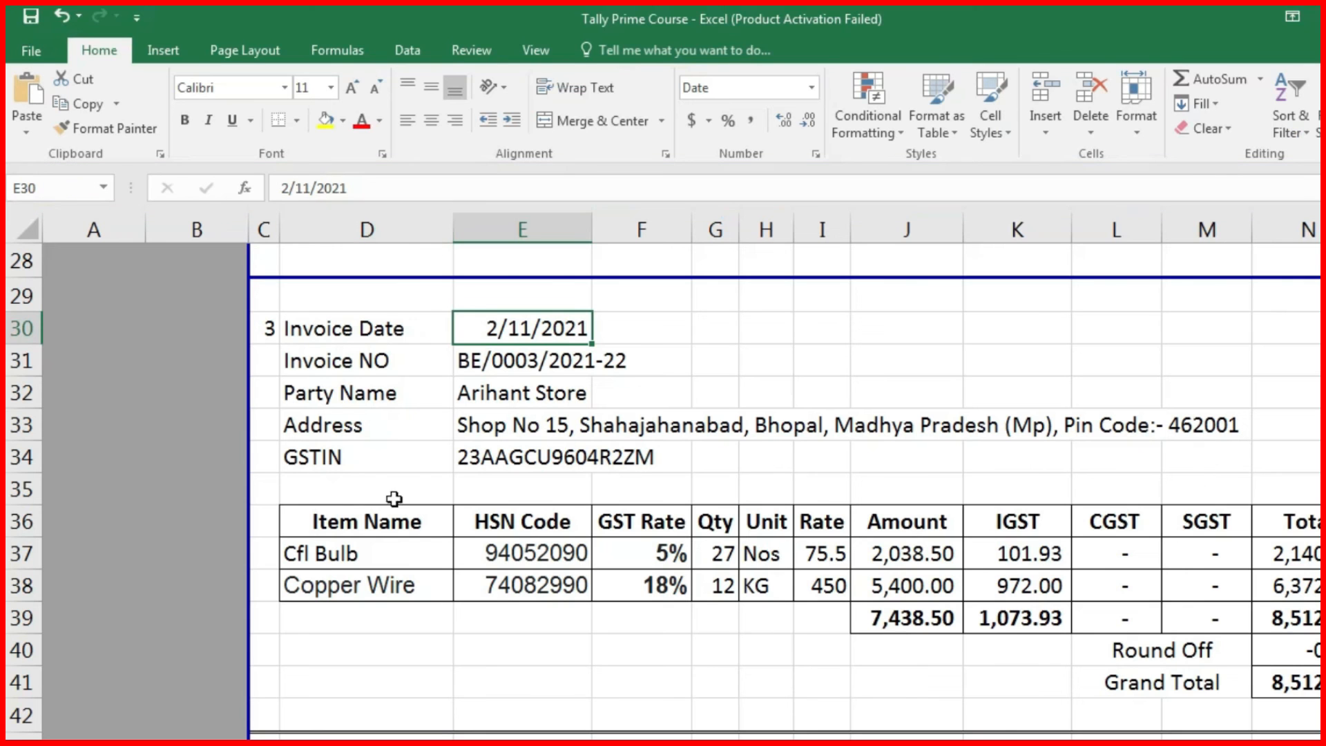
pyautogui.hotkey('alt', 'Tab')
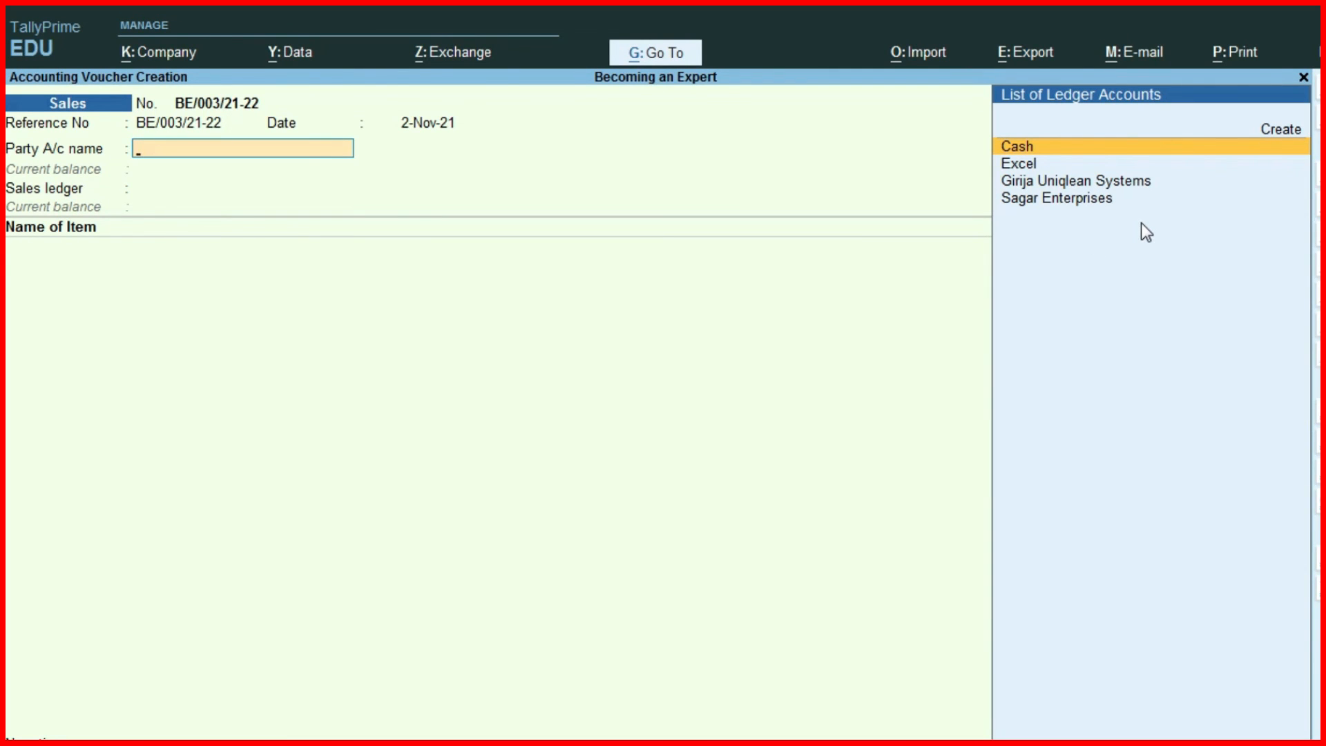
pyautogui.hotkey('alt', 'Tab')
pyautogui.click(499, 387)
pyautogui.hotkey('ctrl', 'c')
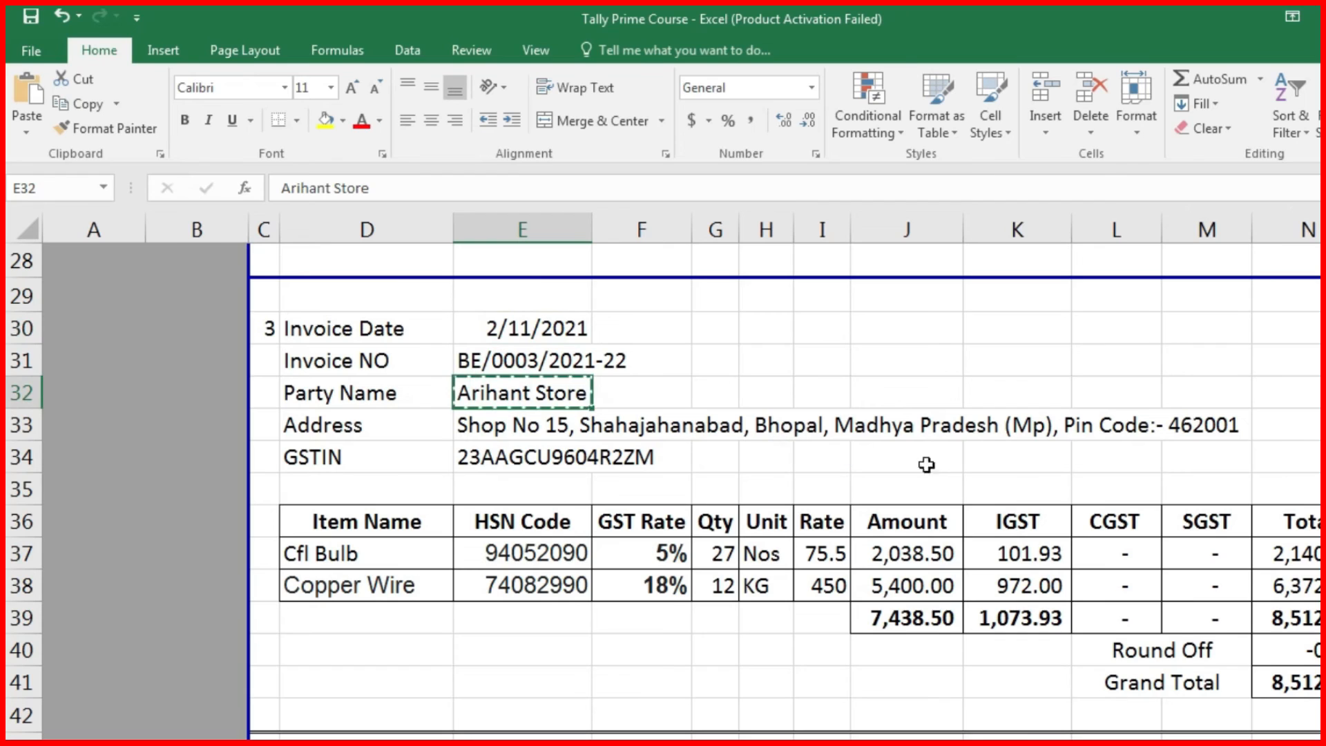
pyautogui.hotkey('alt', 'Tab')
pyautogui.hotkey('ctrl', 'v')
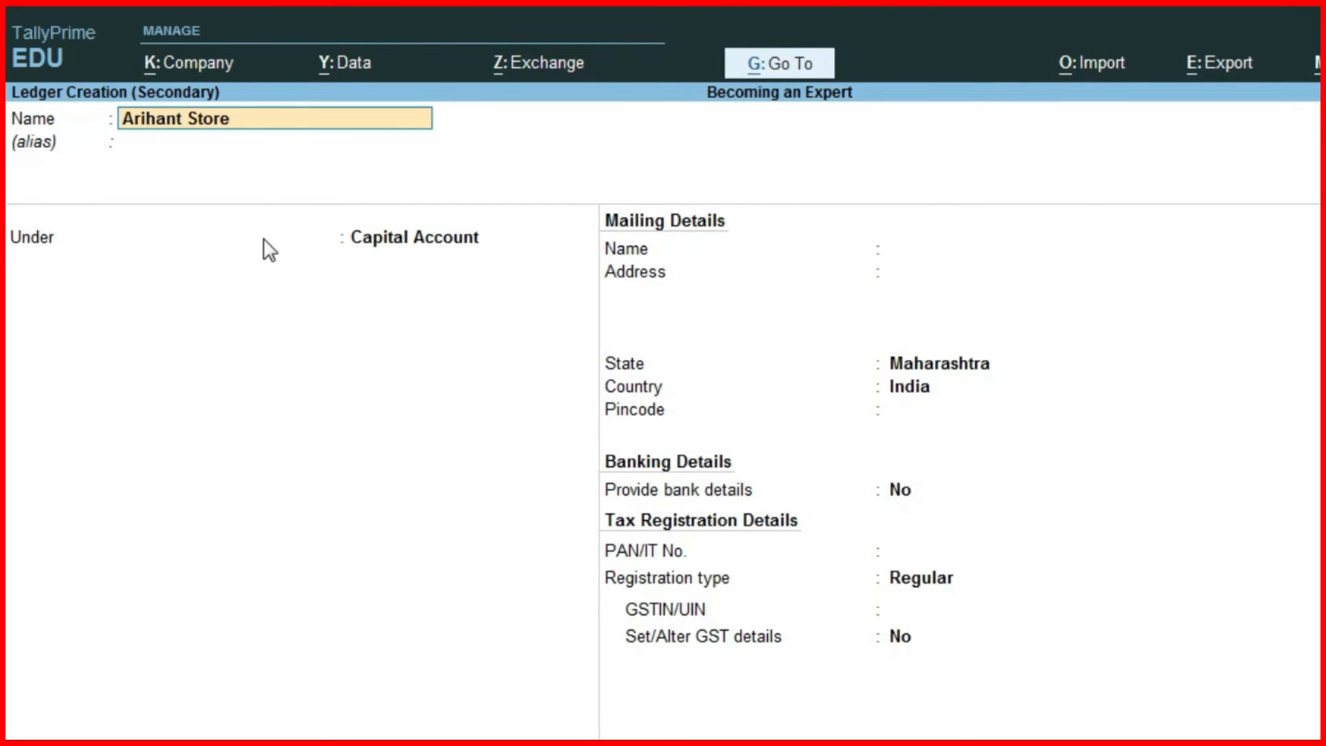
# Place the Arihant Store ledger under Sundry Debtors and keep bill-by-bill balances set to No.
pyautogui.press('Return')
pyautogui.press('Return')
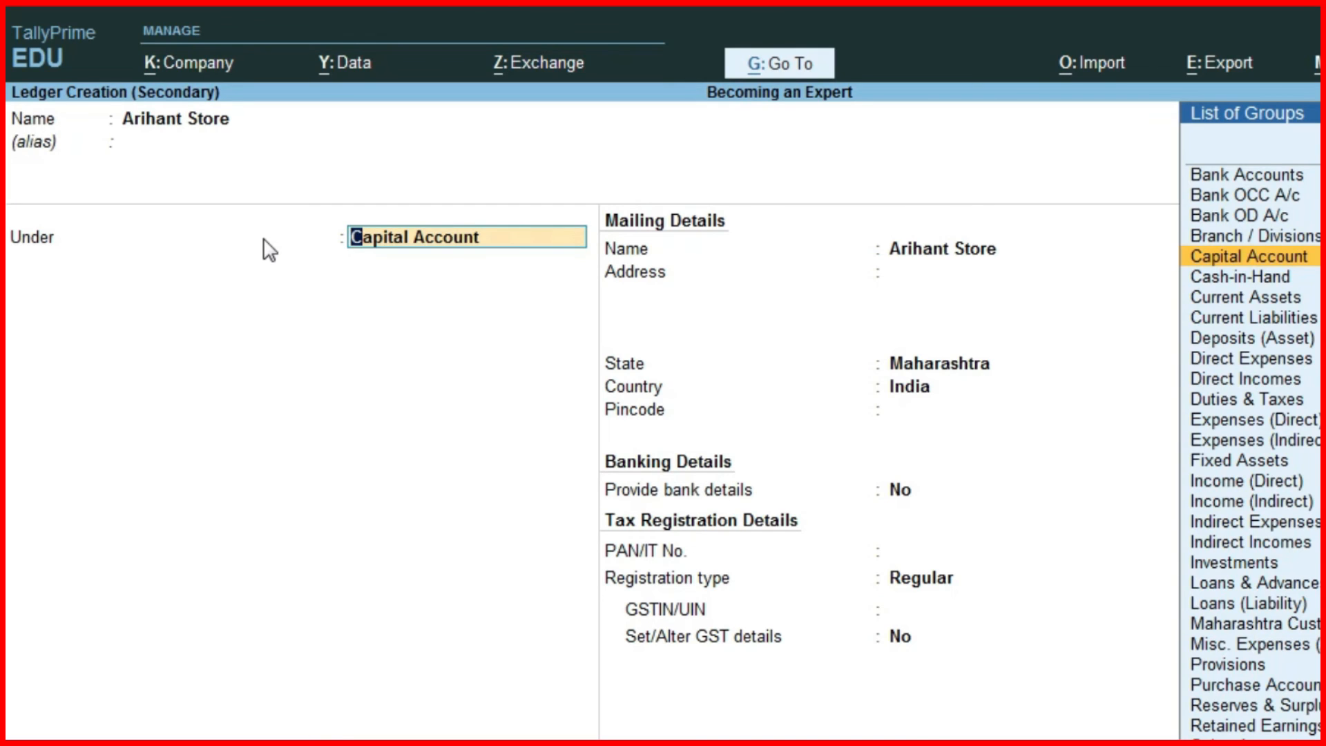
pyautogui.write('Sundry Debtors')
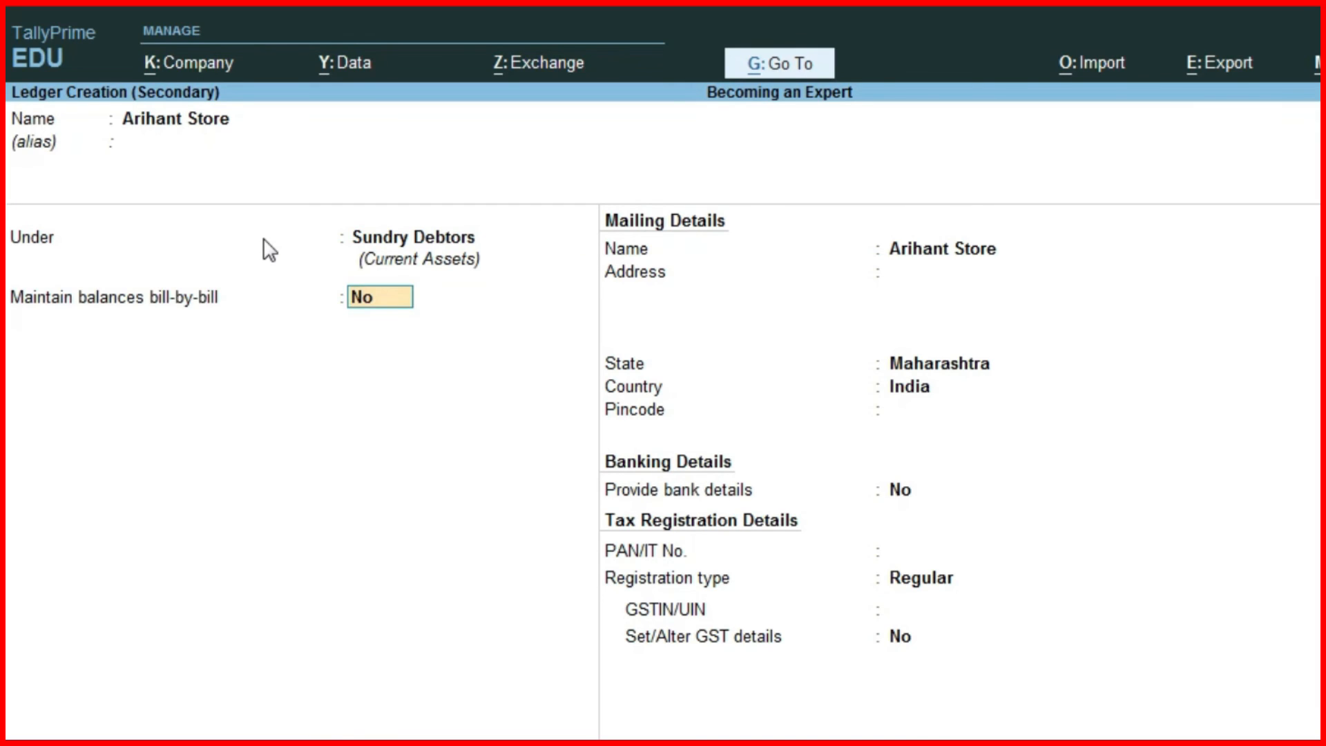
pyautogui.press('Return')
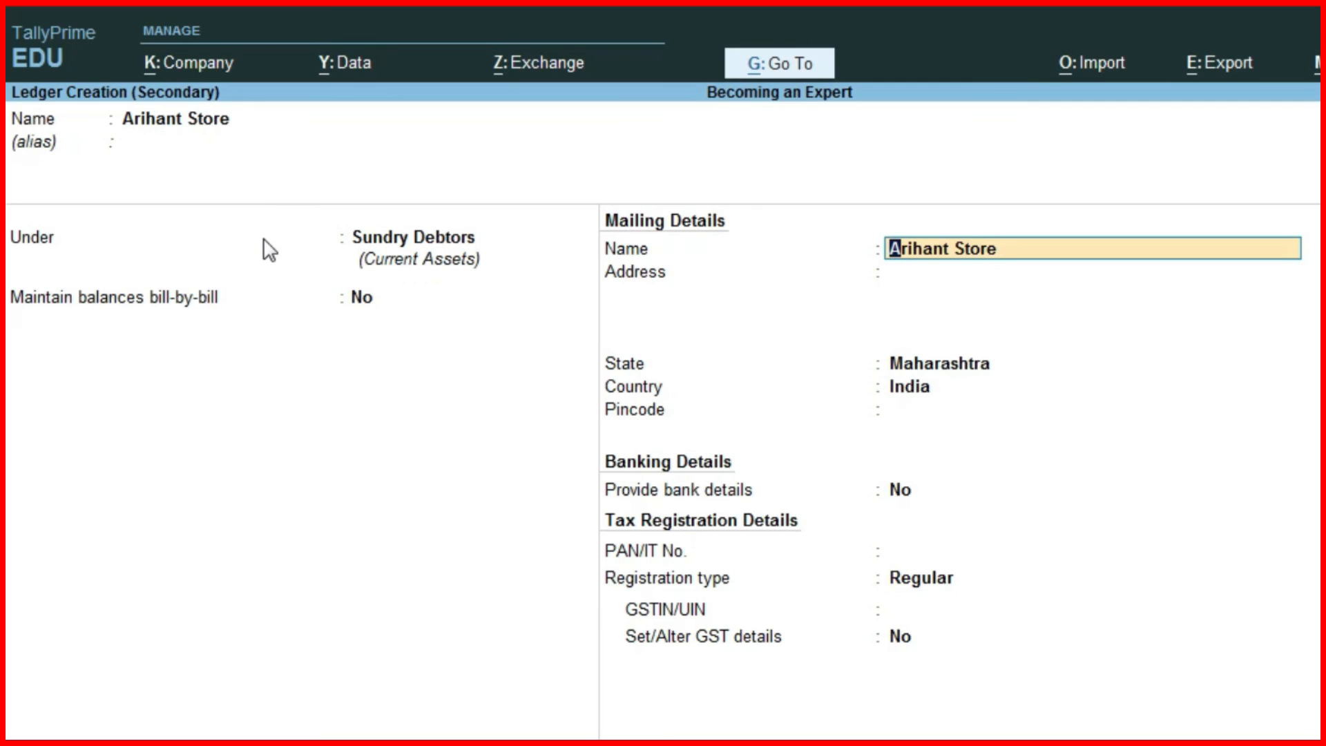
# Keep the mailing name and copy the shop number and locality from the Excel address into the ledger's first address line.
pyautogui.press('Return')
pyautogui.hotkey('alt', 'Tab')
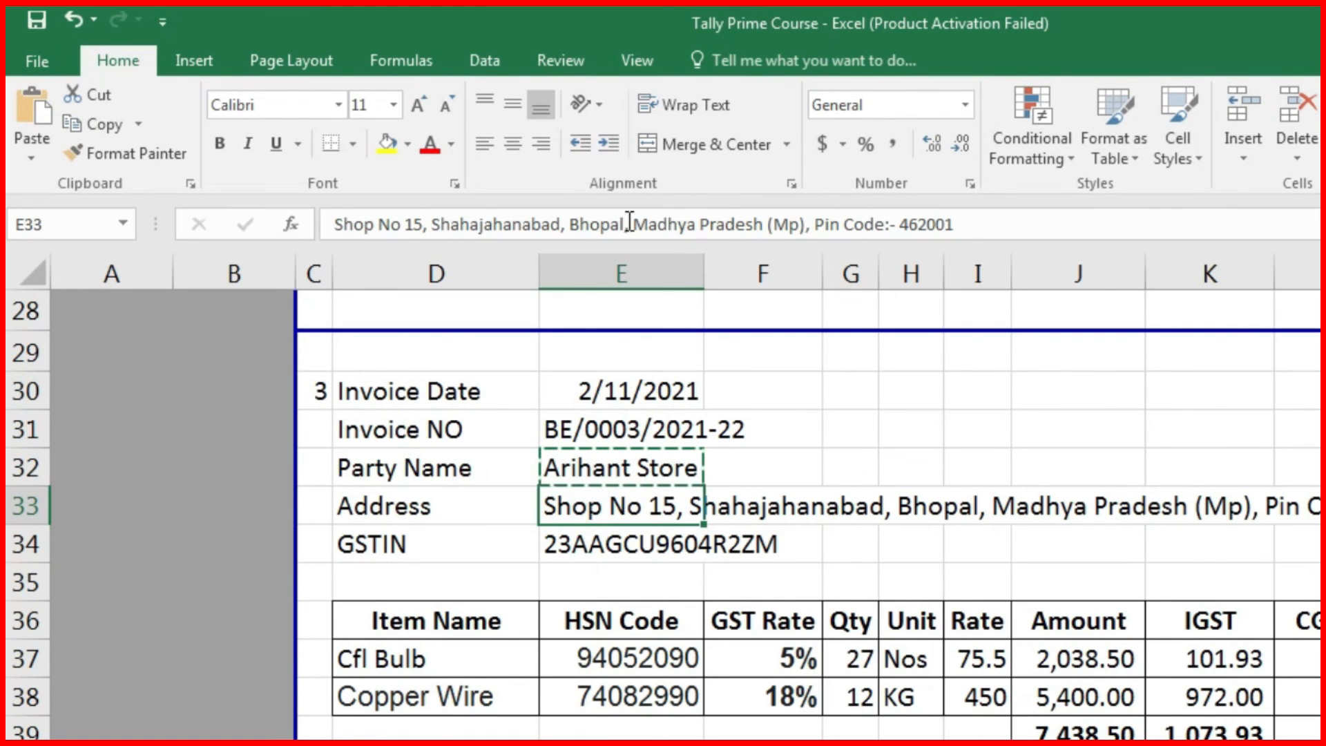
pyautogui.click(558, 218)
pyautogui.hotkey('shift', 'Home')
pyautogui.hotkey('ctrl', 'c')
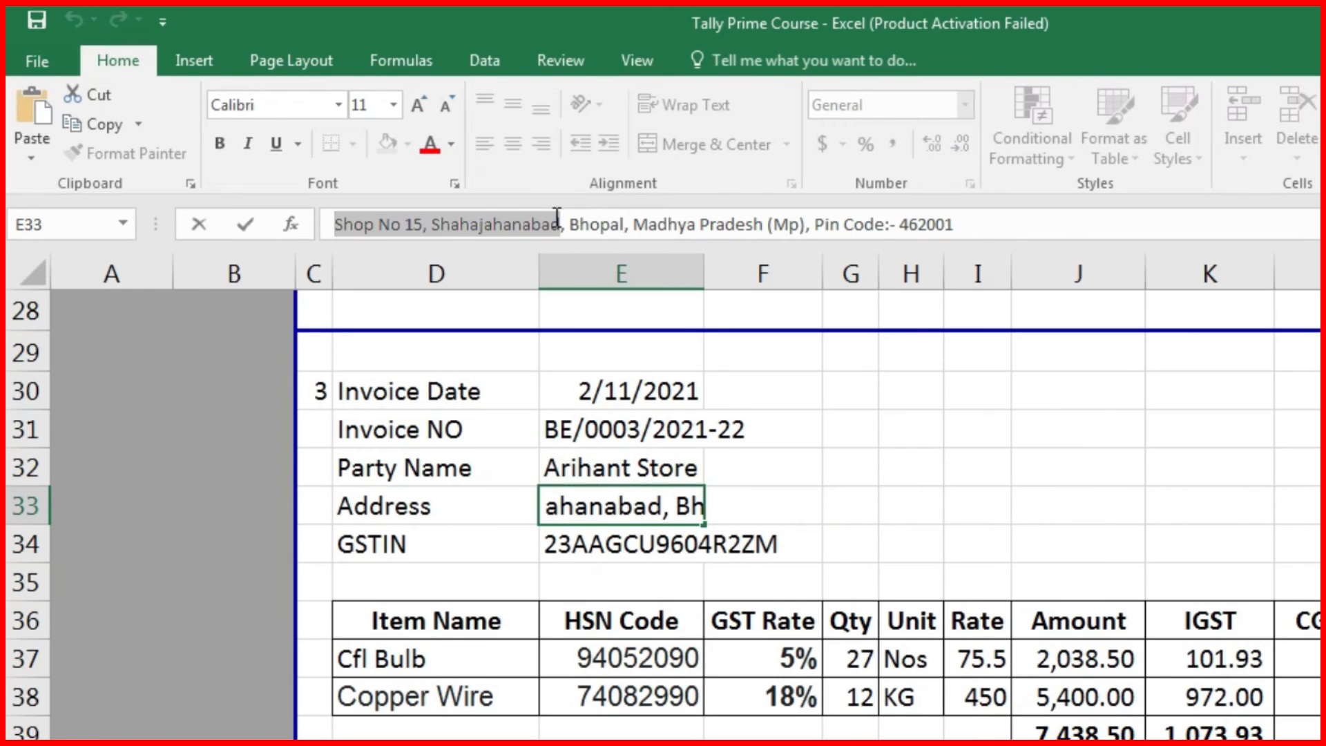
pyautogui.hotkey('alt', 'Tab')
pyautogui.hotkey('ctrl', 'alt', 'v')
pyautogui.press('Return')
# Copy the city and state part of the Excel address into the ledger's second address line.
pyautogui.hotkey('alt', 'Tab')
pyautogui.click(567, 224)
pyautogui.hotkey('shift', 'Home')
pyautogui.keyDown('shift'); pyautogui.click(806, 225); pyautogui.keyUp('shift')
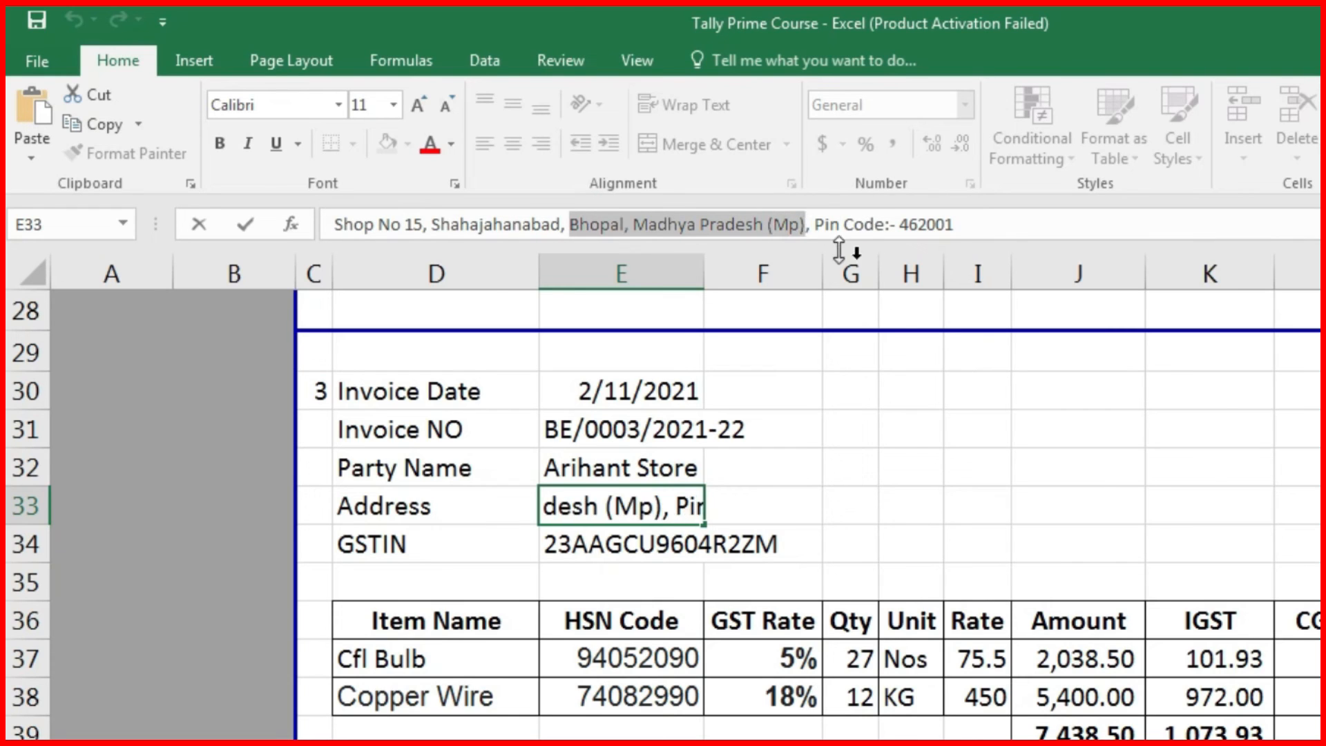
pyautogui.hotkey('ctrl', 'c')
pyautogui.hotkey('alt', 'Tab')
pyautogui.hotkey('ctrl', 'alt', 'v')
pyautogui.press('Return')
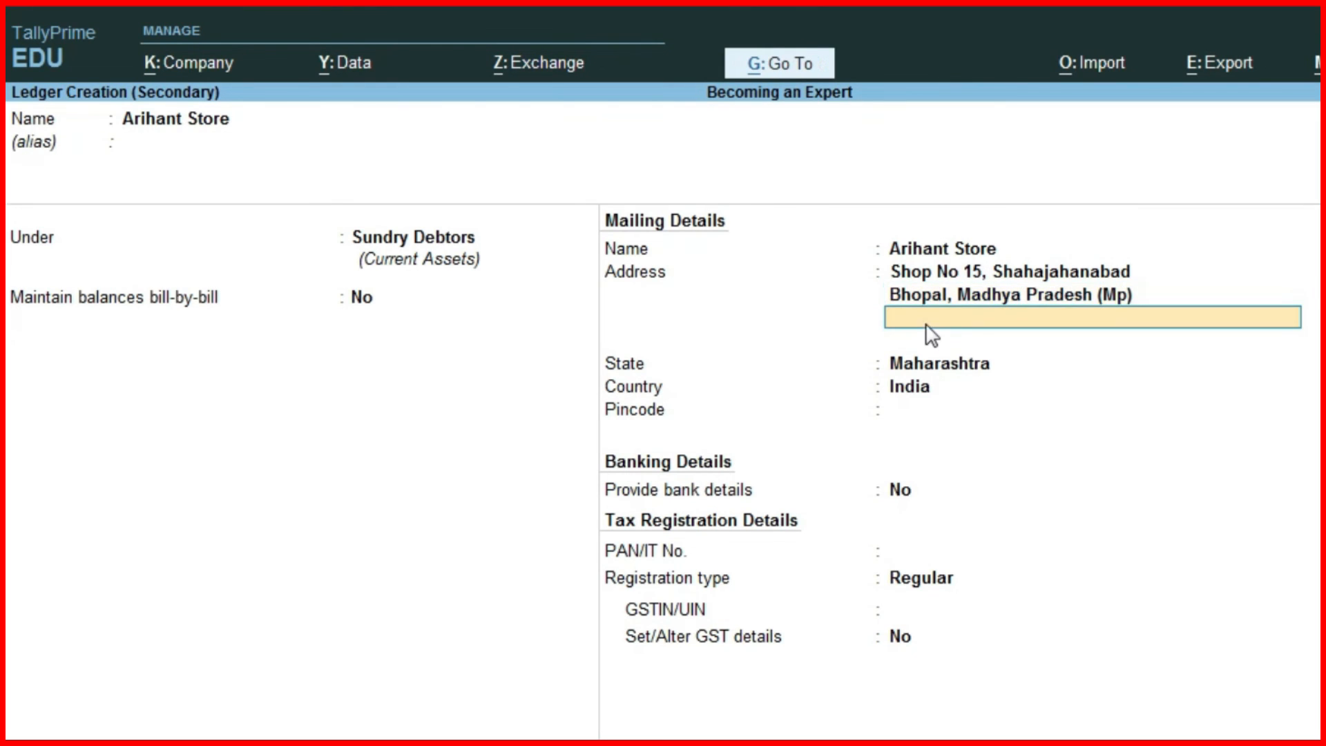
# Set the party ledger's state to Madhya Pradesh and enter the pincode from the Excel invoice.
pyautogui.press('Return')
pyautogui.press('BackSpace')
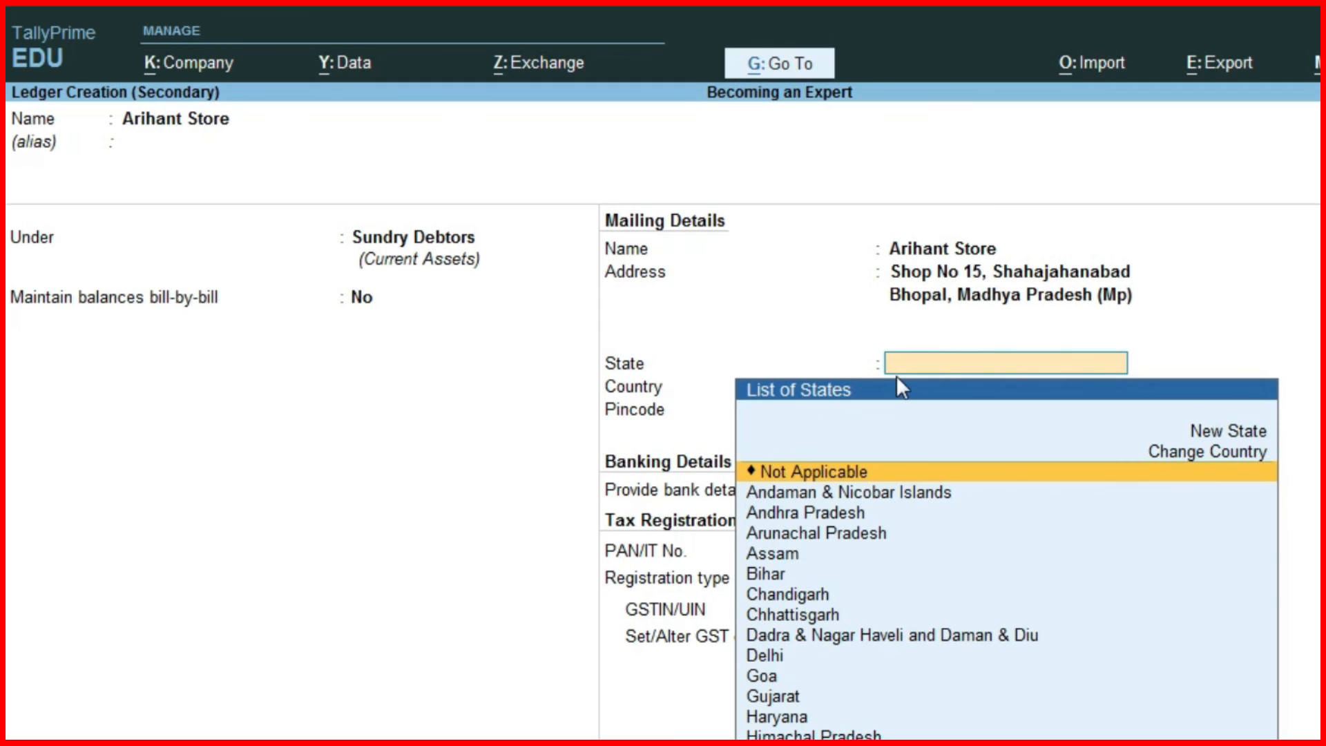
pyautogui.write('Ma')
pyautogui.press('Return')
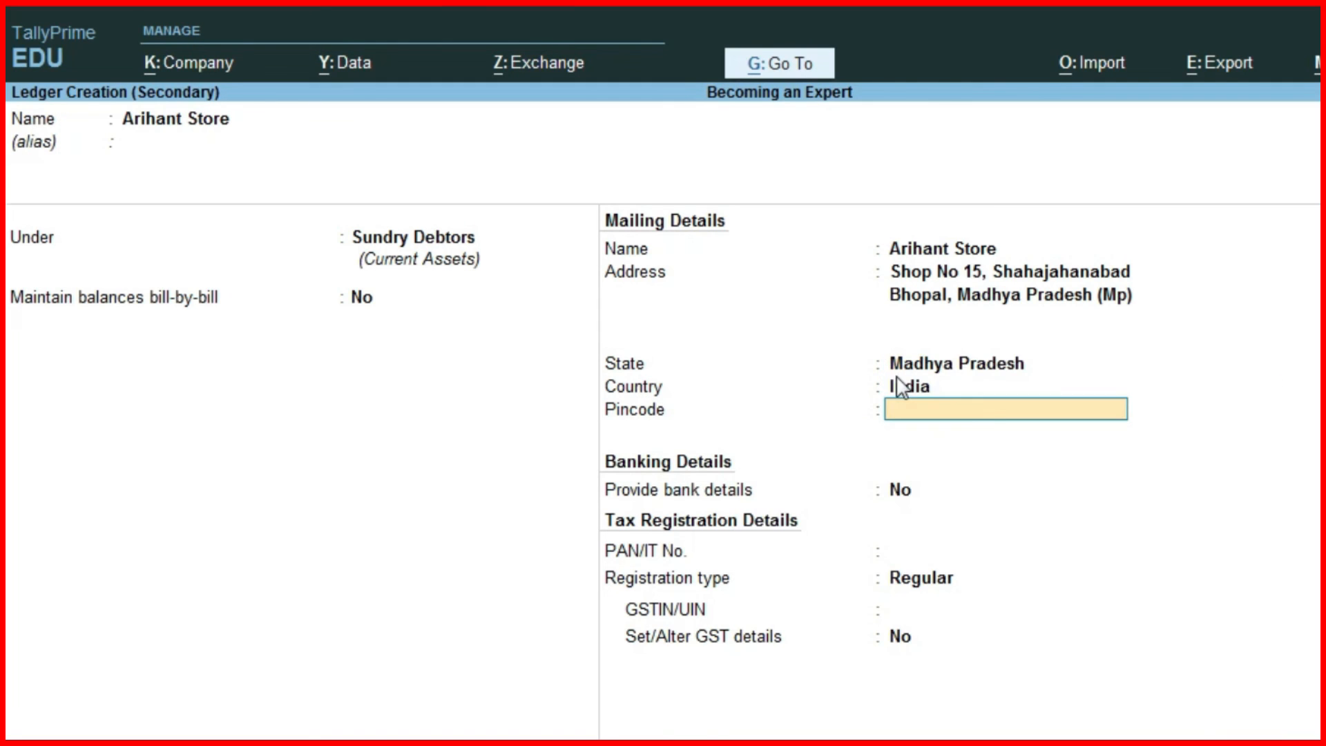
pyautogui.hotkey('alt', 'Tab')
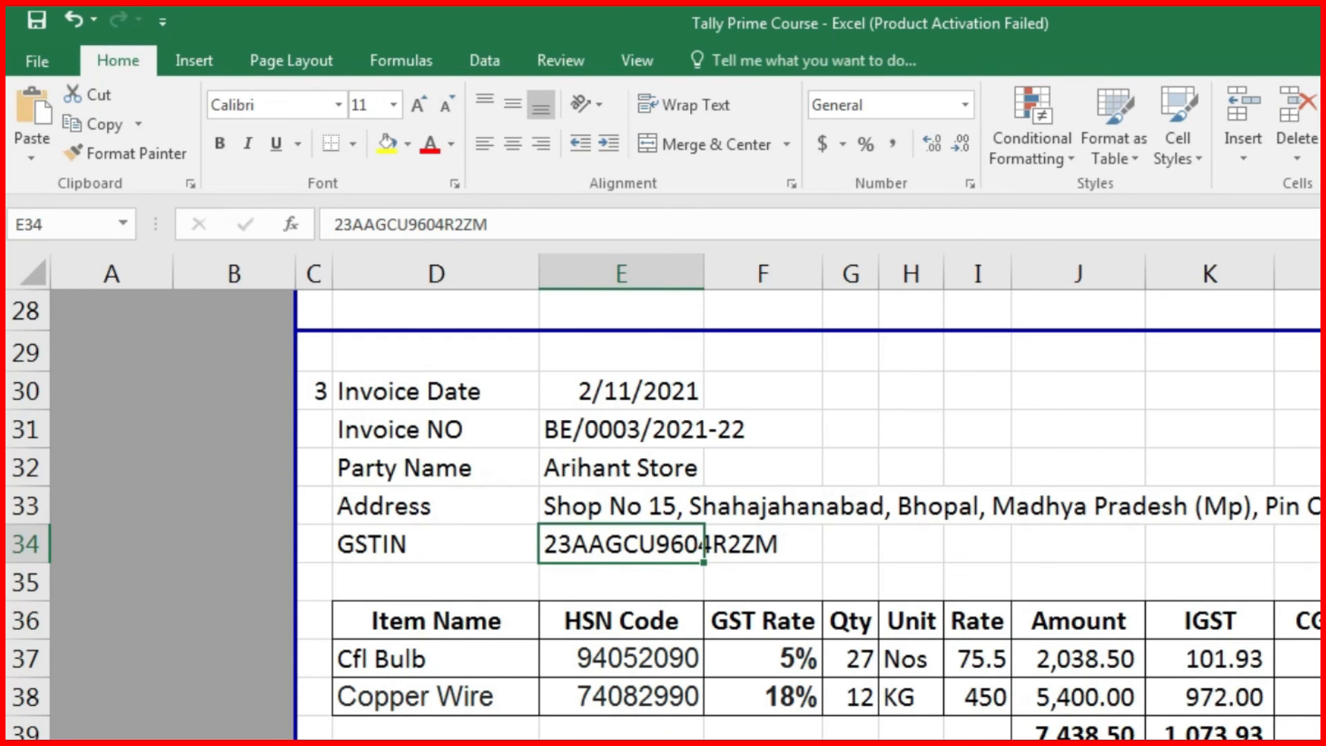
pyautogui.hotkey('alt', 'Tab')
pyautogui.write('462001')
pyautogui.press('Return')
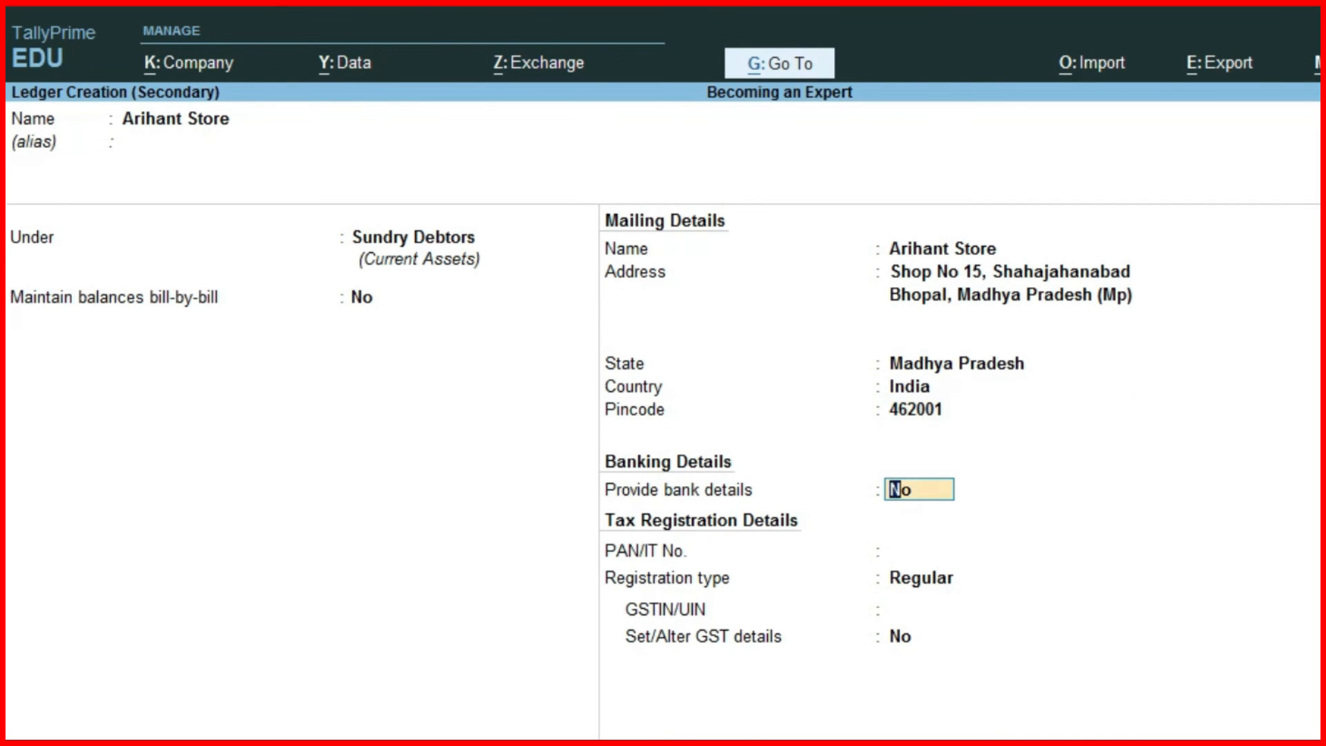
# Keep bank details at No and registration type Regular, copy the party's GSTIN from Excel, and save the ledger.
pyautogui.press('Return')
pyautogui.press('Return')
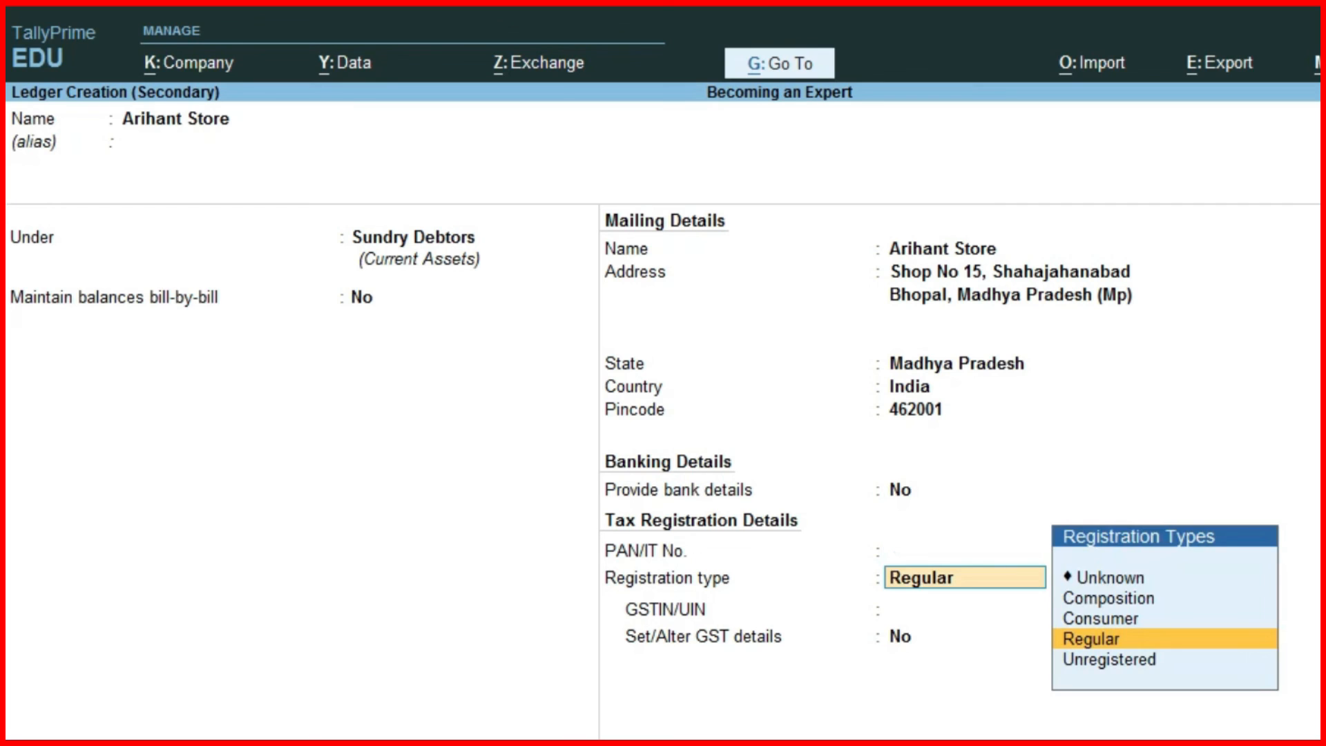
pyautogui.press('Return')
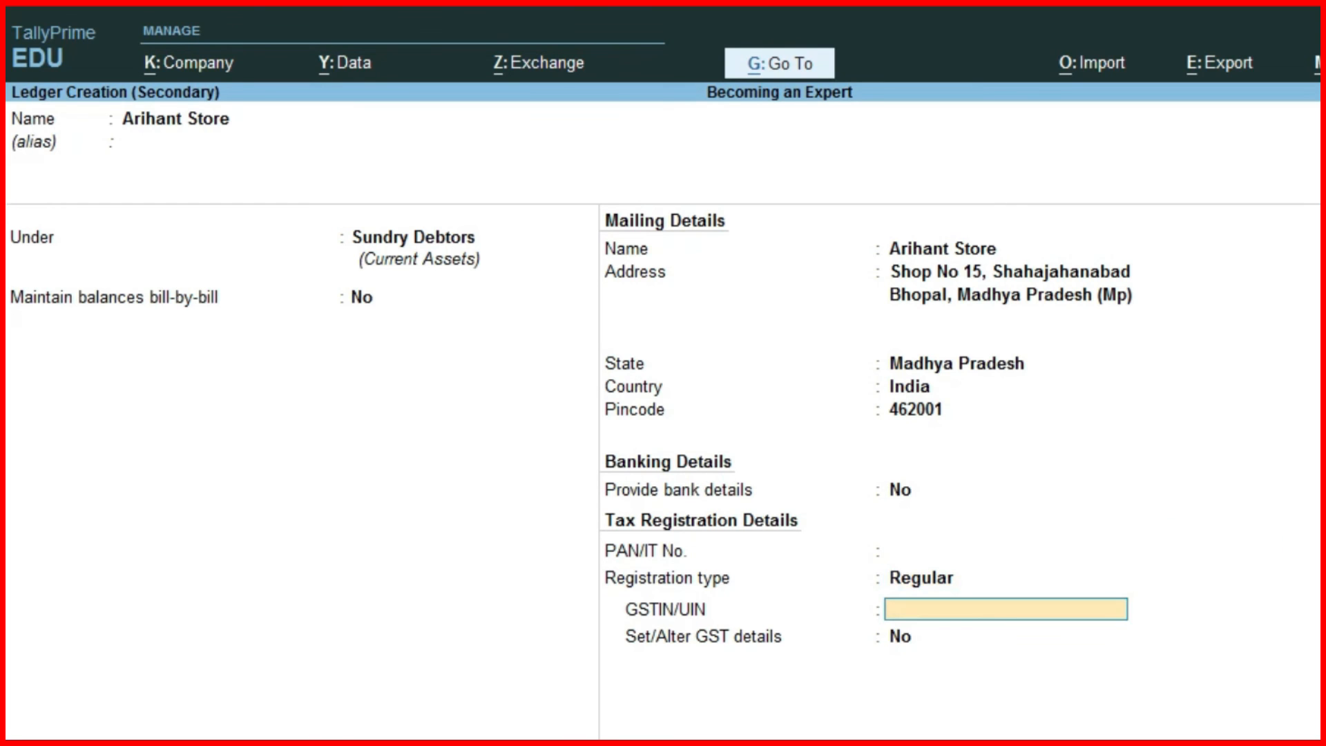
pyautogui.hotkey('alt', 'Tab')
pyautogui.hotkey('ctrl', 'c')
pyautogui.hotkey('alt', 'Tab')
pyautogui.hotkey('ctrl', 'alt', 'v')
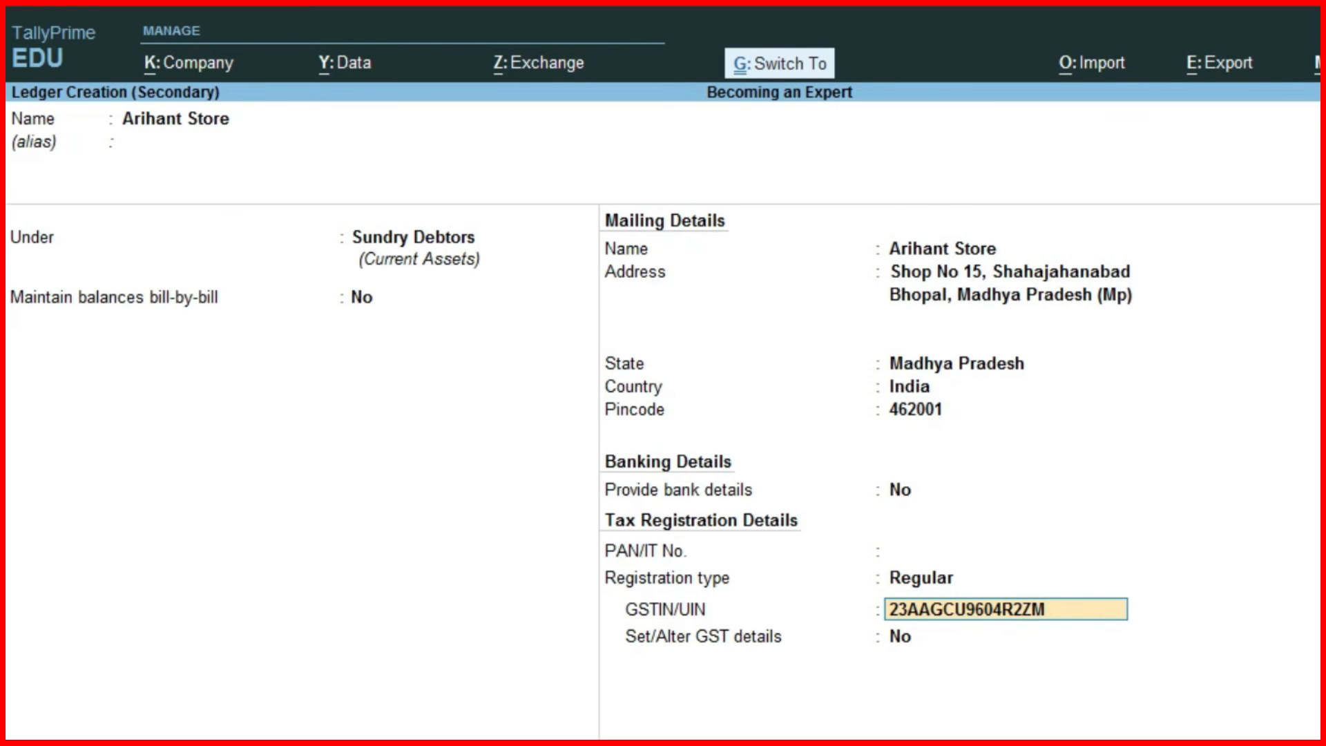
pyautogui.hotkey('ctrl', 'a')
pyautogui.press('Escape')
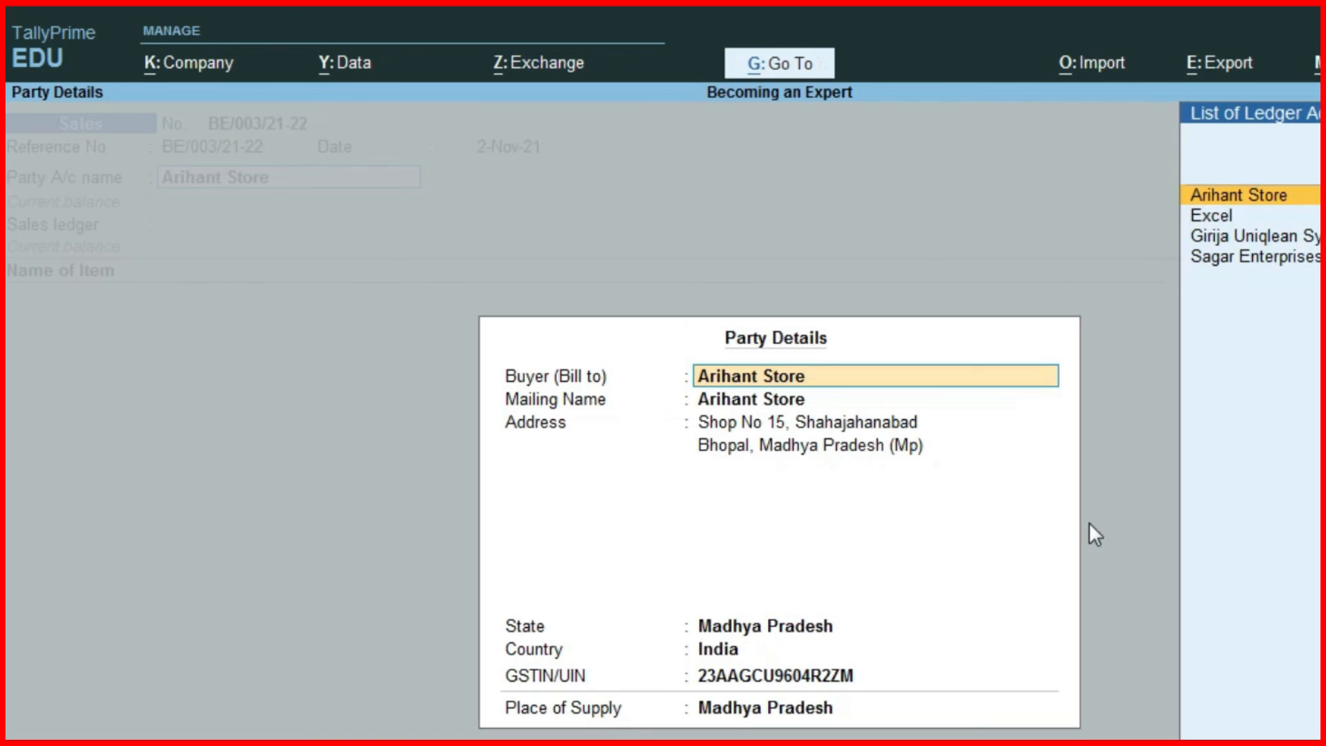
# Accept the Arihant Store party details and choose Sales GST as the sales ledger.
pyautogui.hotkey('ctrl', 'a')
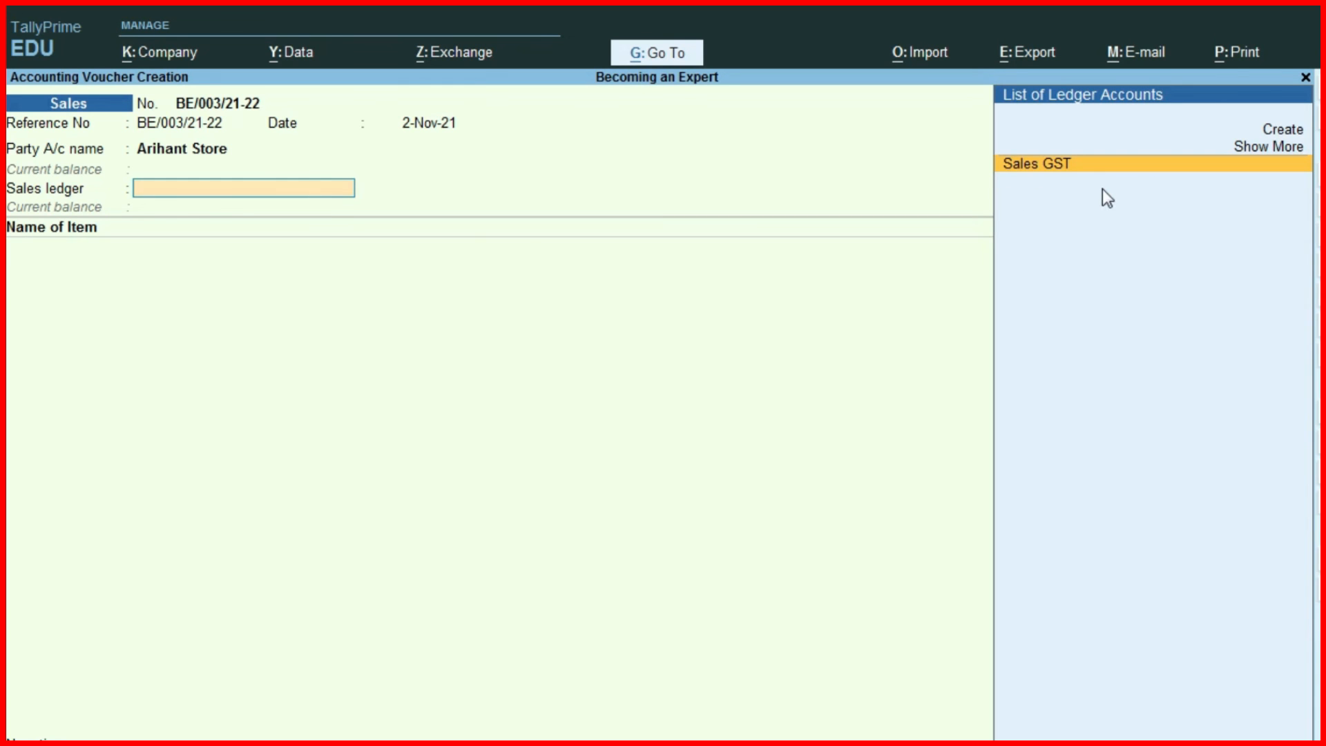
pyautogui.press('Return')
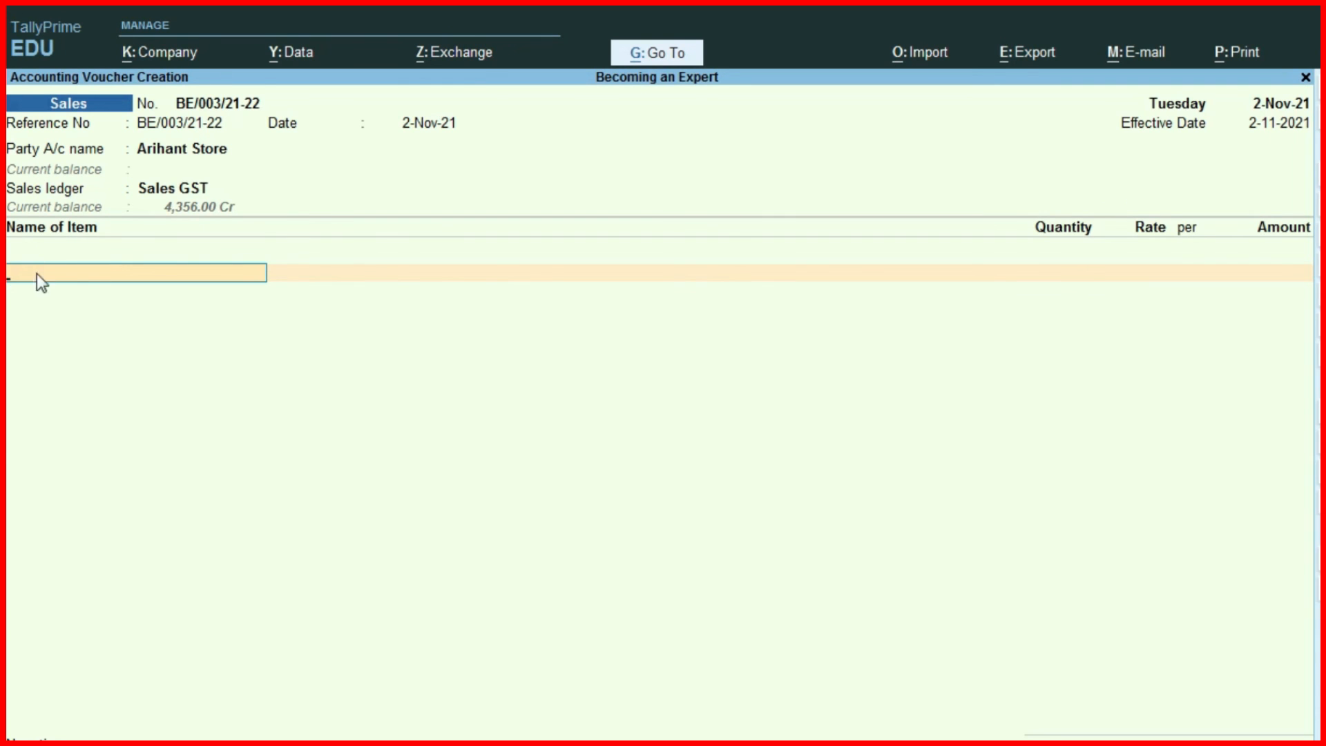
# Add Cfl Bulb as the invoice's first stock item, following the Excel item table.
pyautogui.hotkey('alt', 'Tab')
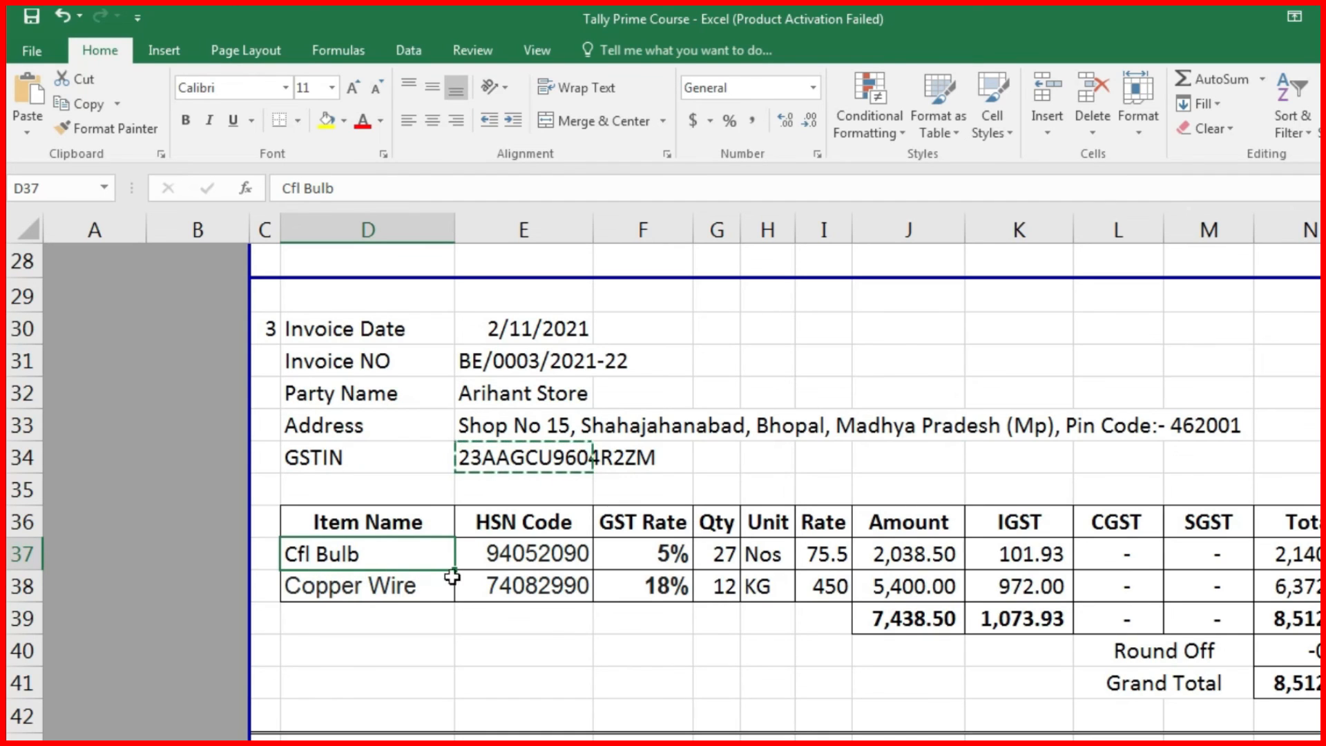
pyautogui.hotkey('alt', 'Tab')
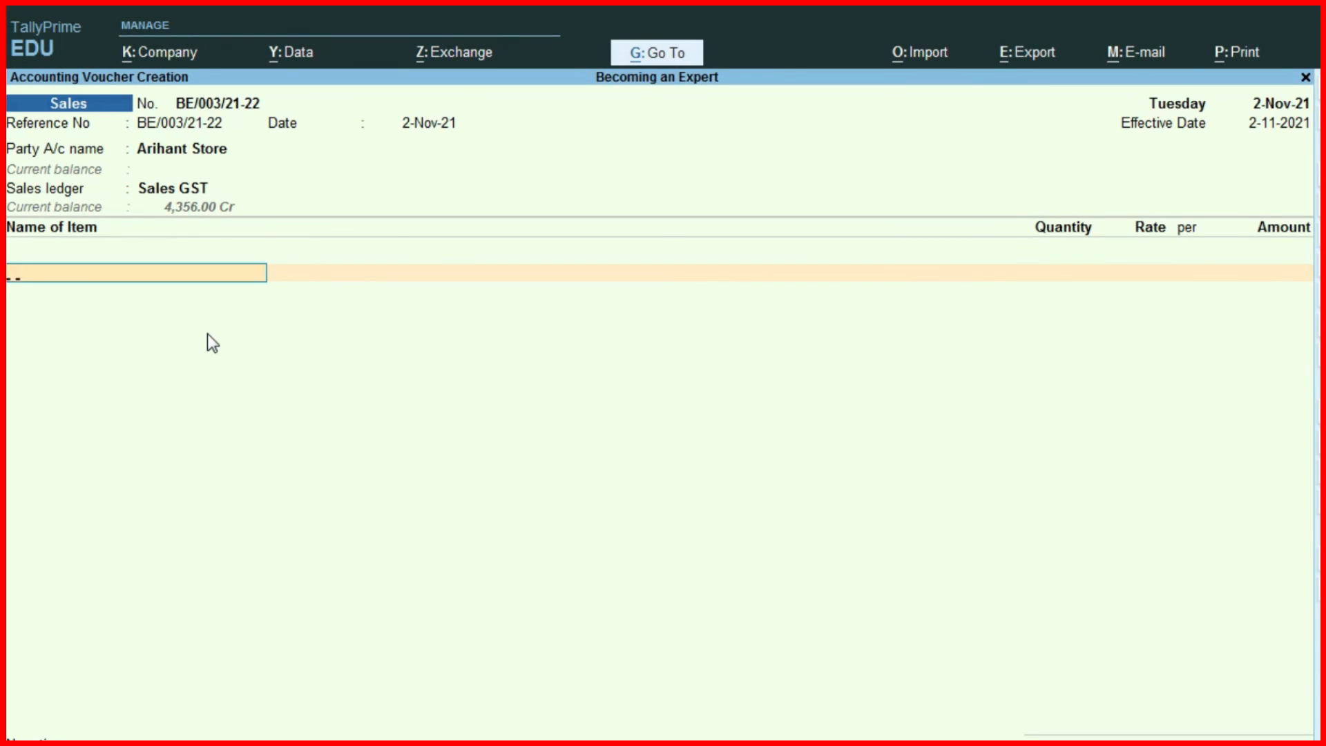
pyautogui.write('C')
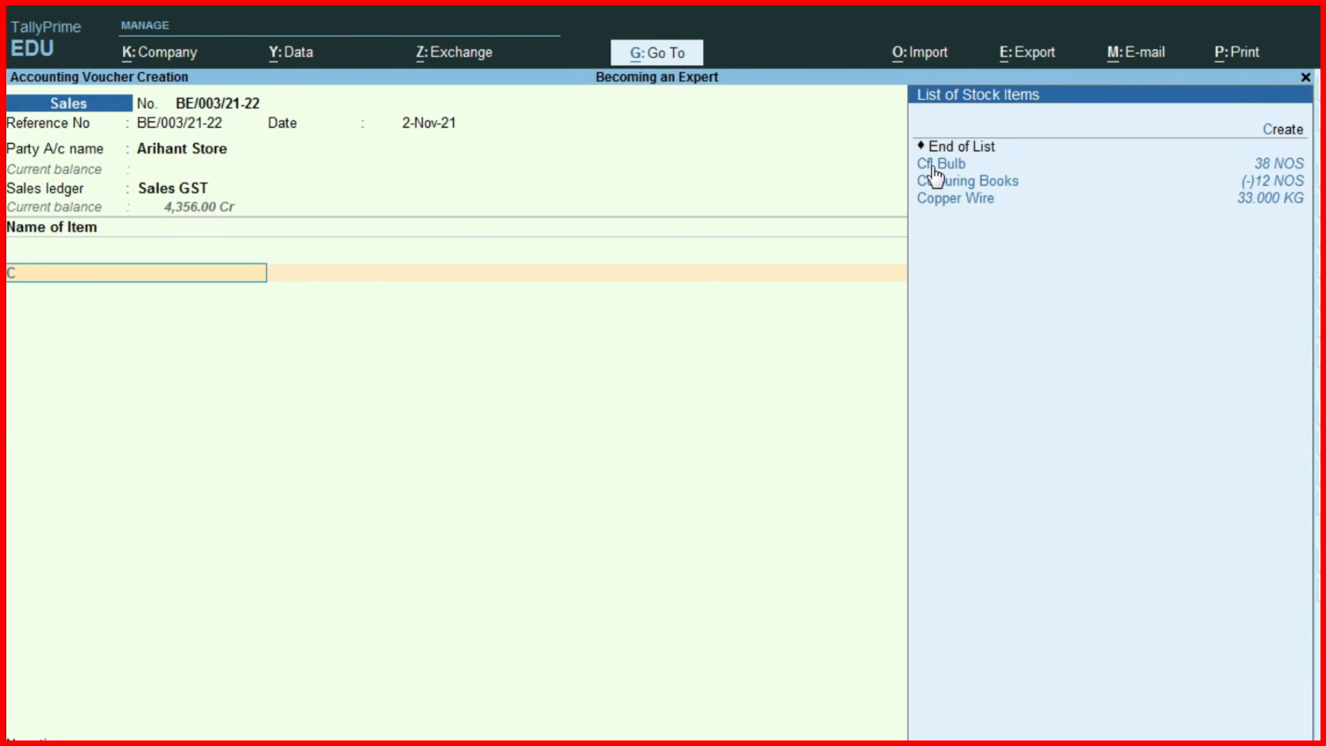
pyautogui.press('BackSpace')
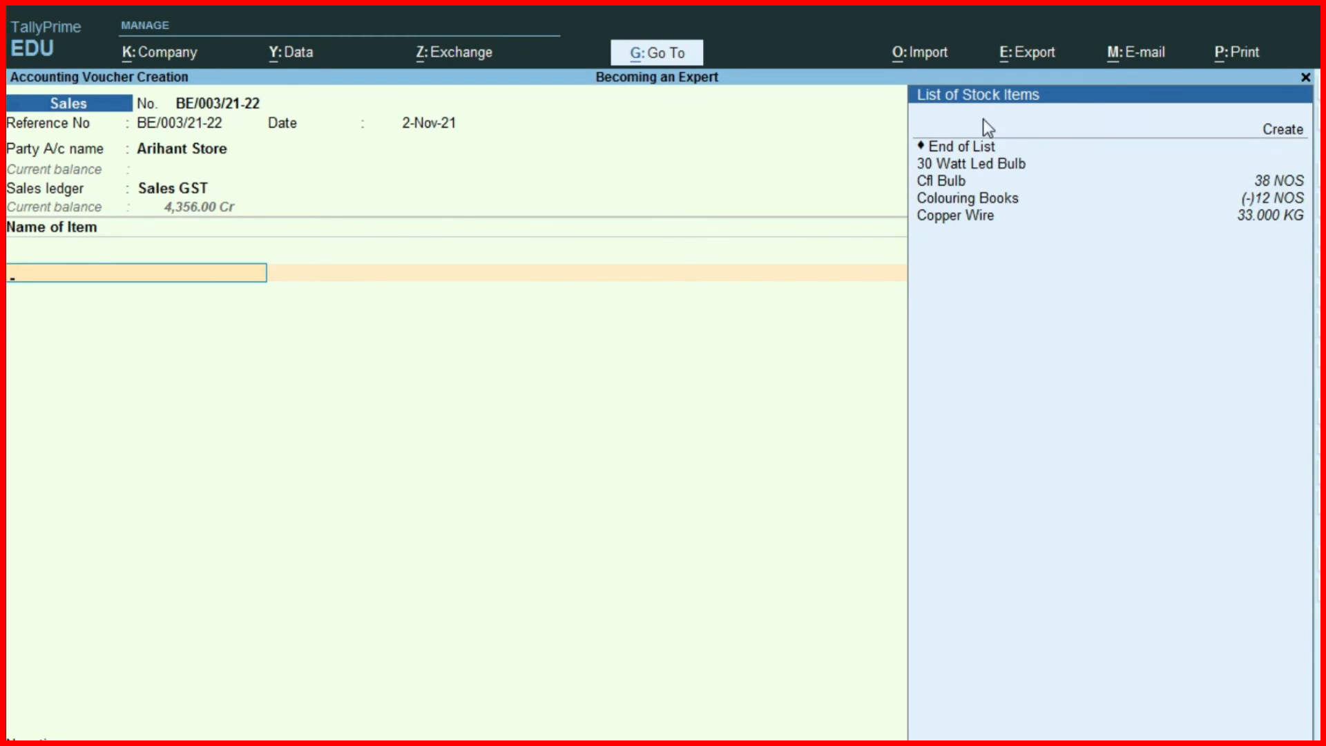
pyautogui.click(960, 178)
# Enter the Excel quantity of 27 for Cfl Bulb and accept the rate of 75.50 per NOS.
pyautogui.hotkey('alt', 'Tab')
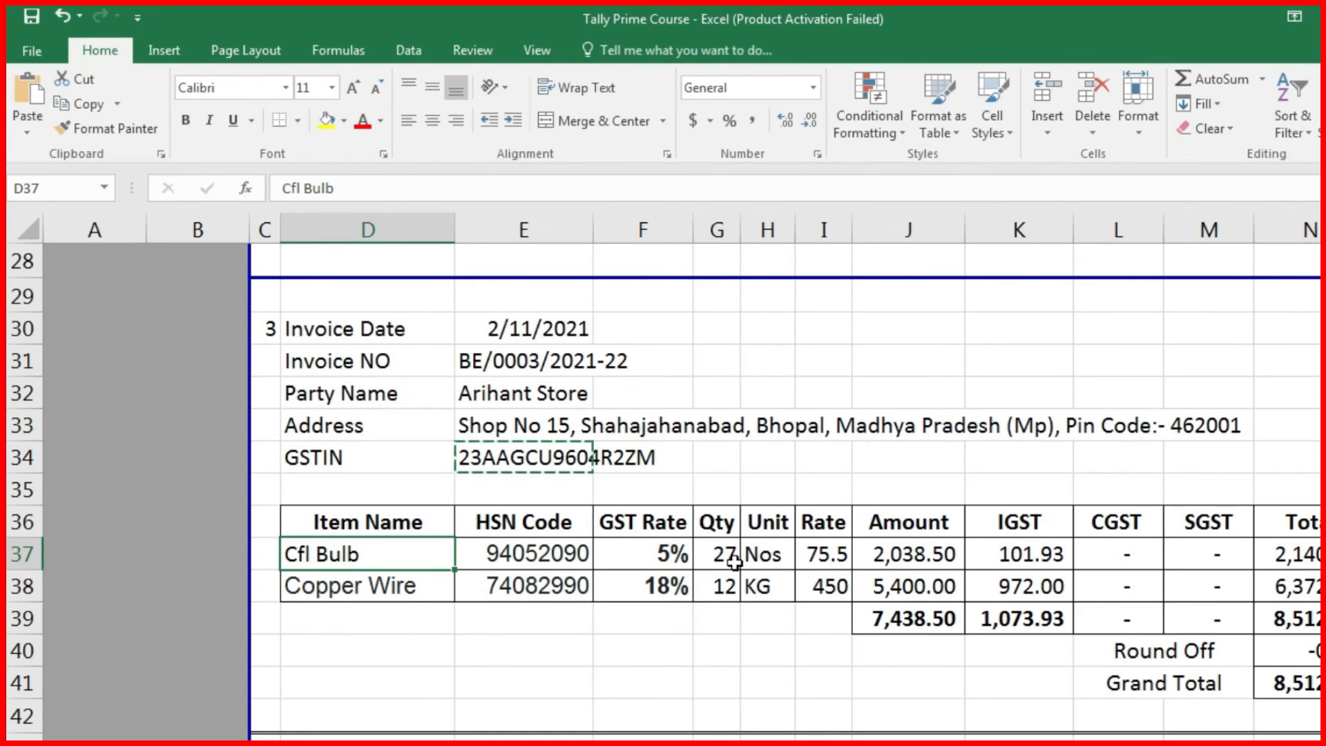
pyautogui.hotkey('alt', 'Tab')
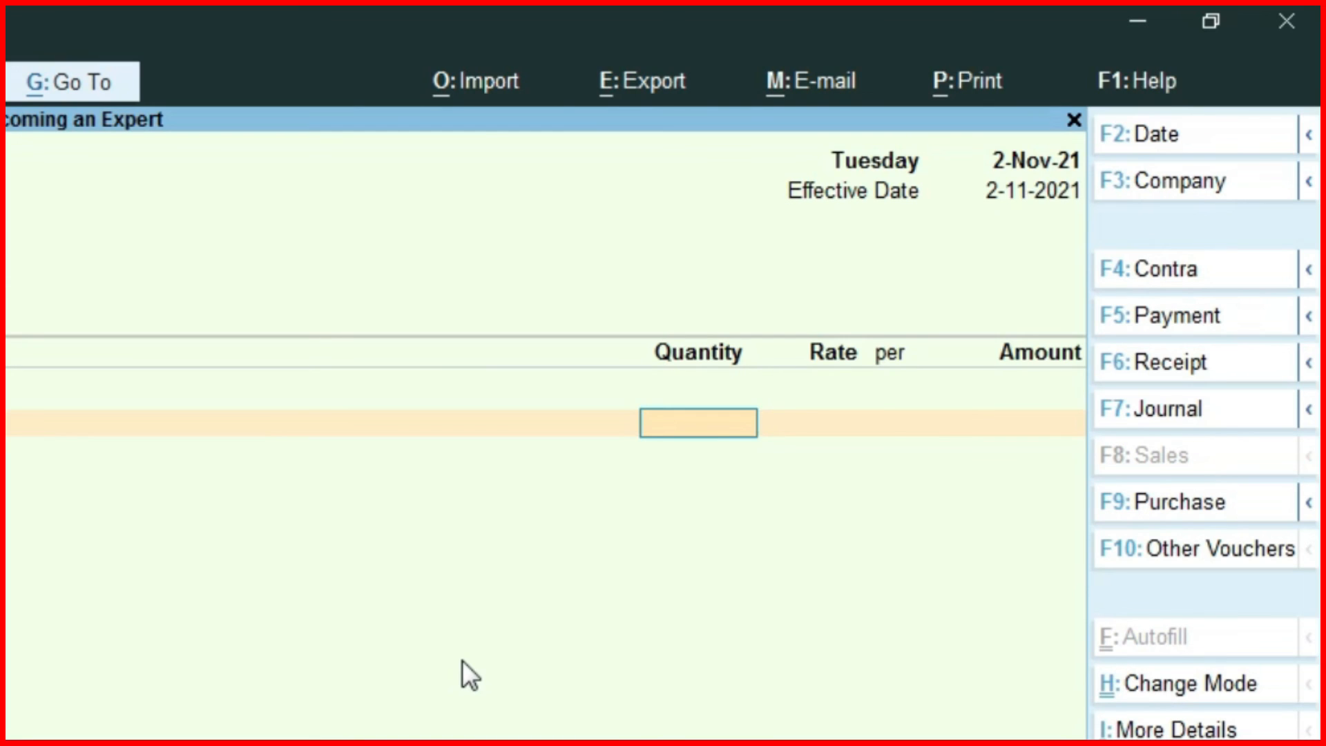
pyautogui.write('27')
pyautogui.press('Return')
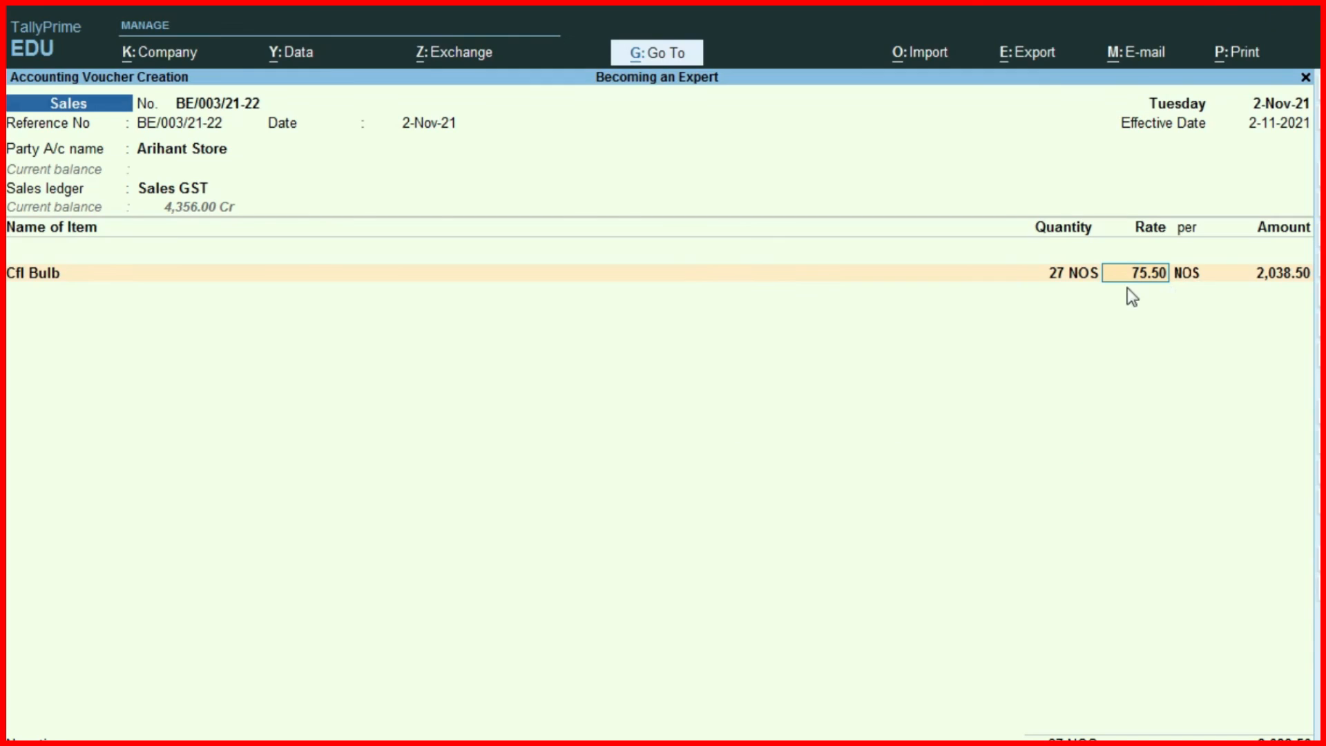
pyautogui.hotkey('alt', 'Tab')
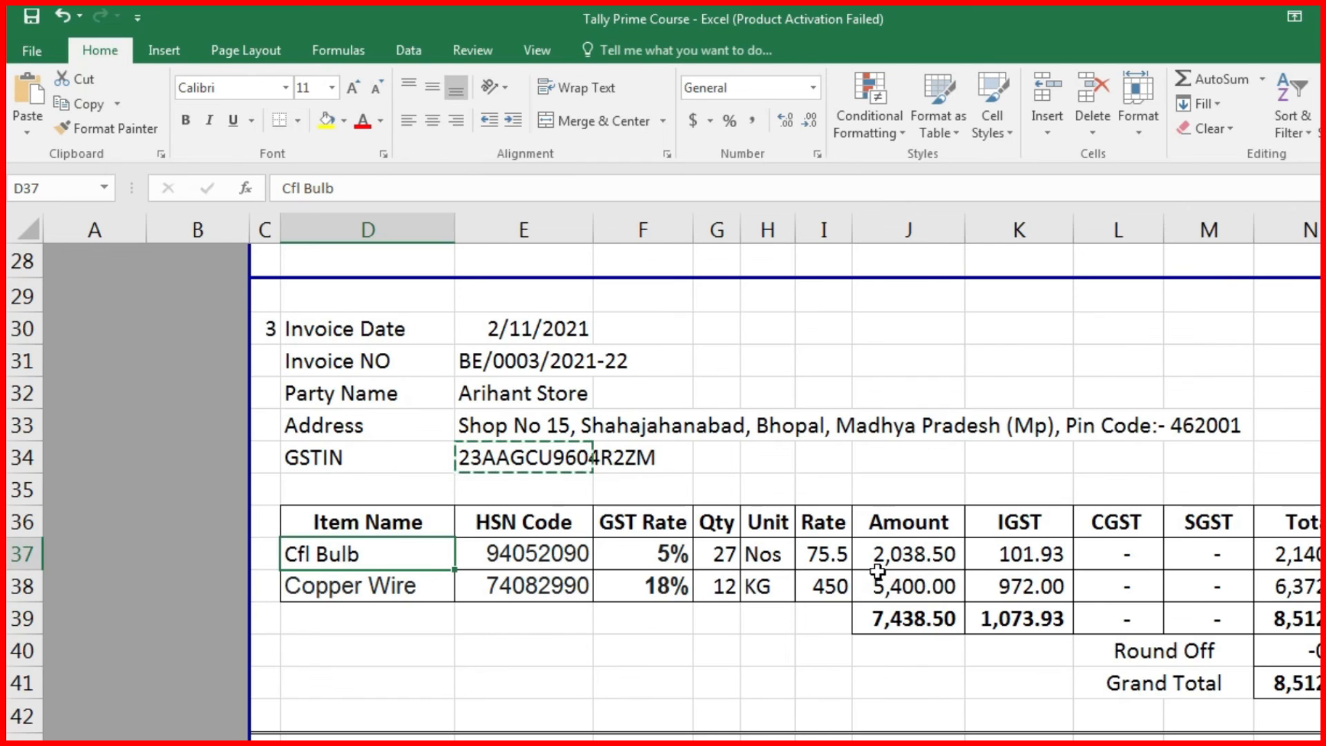
pyautogui.hotkey('alt', 'Tab')
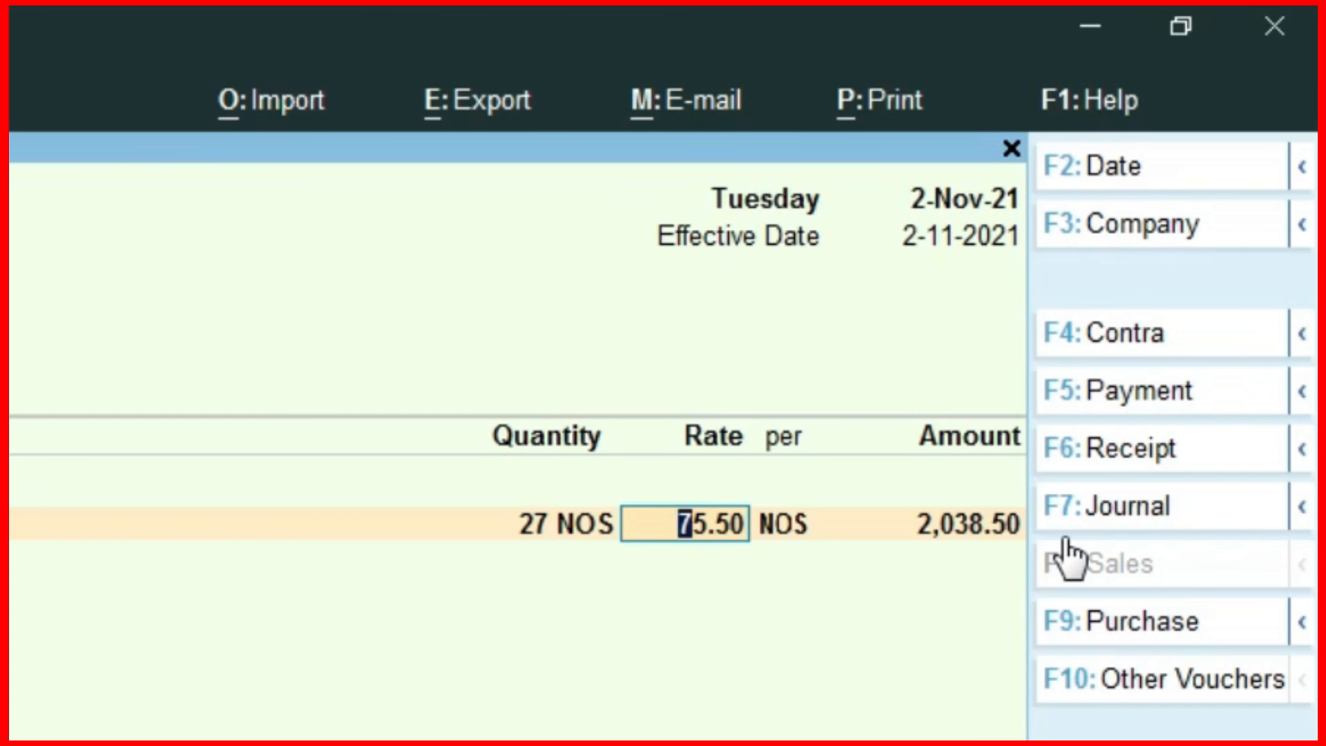
pyautogui.press('Return')
pyautogui.press('Return')
pyautogui.press('Return')
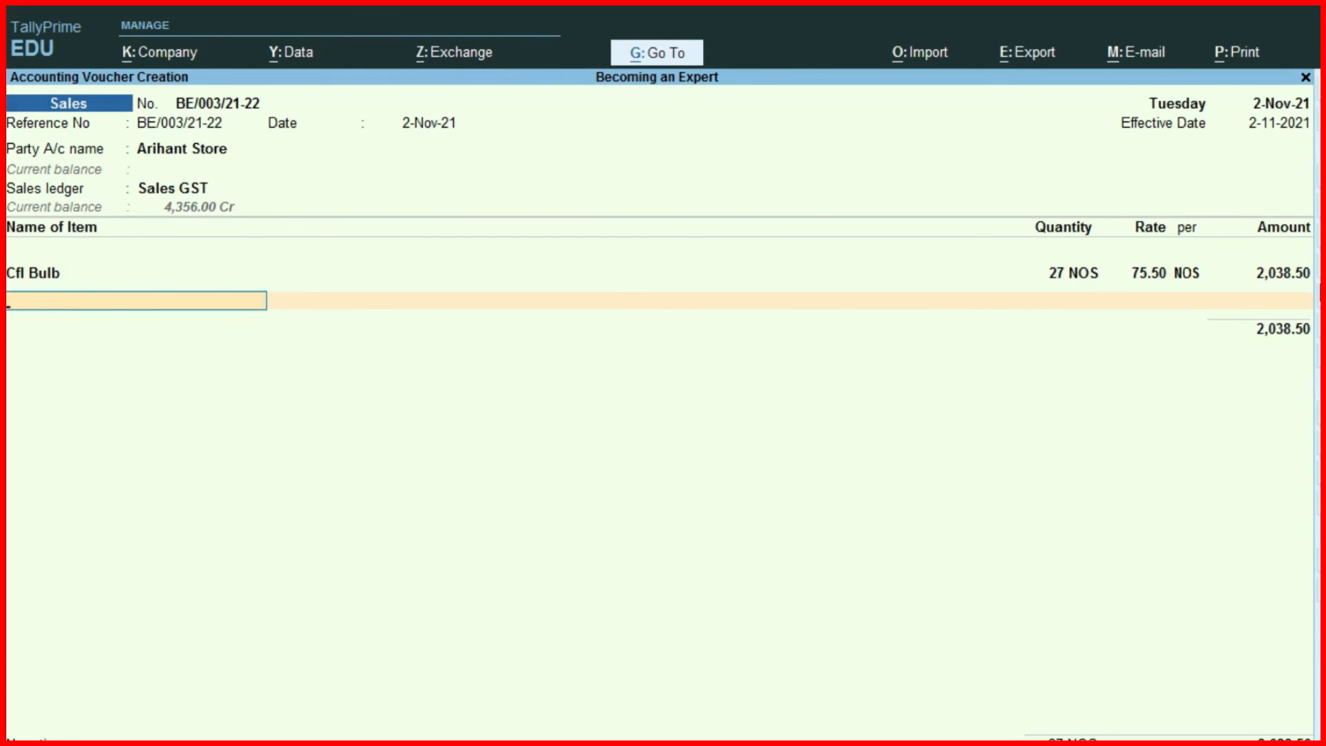
# Add Copper Wire as the second stock item with the Excel quantity of 12 KG.
pyautogui.hotkey('alt', 'Tab')
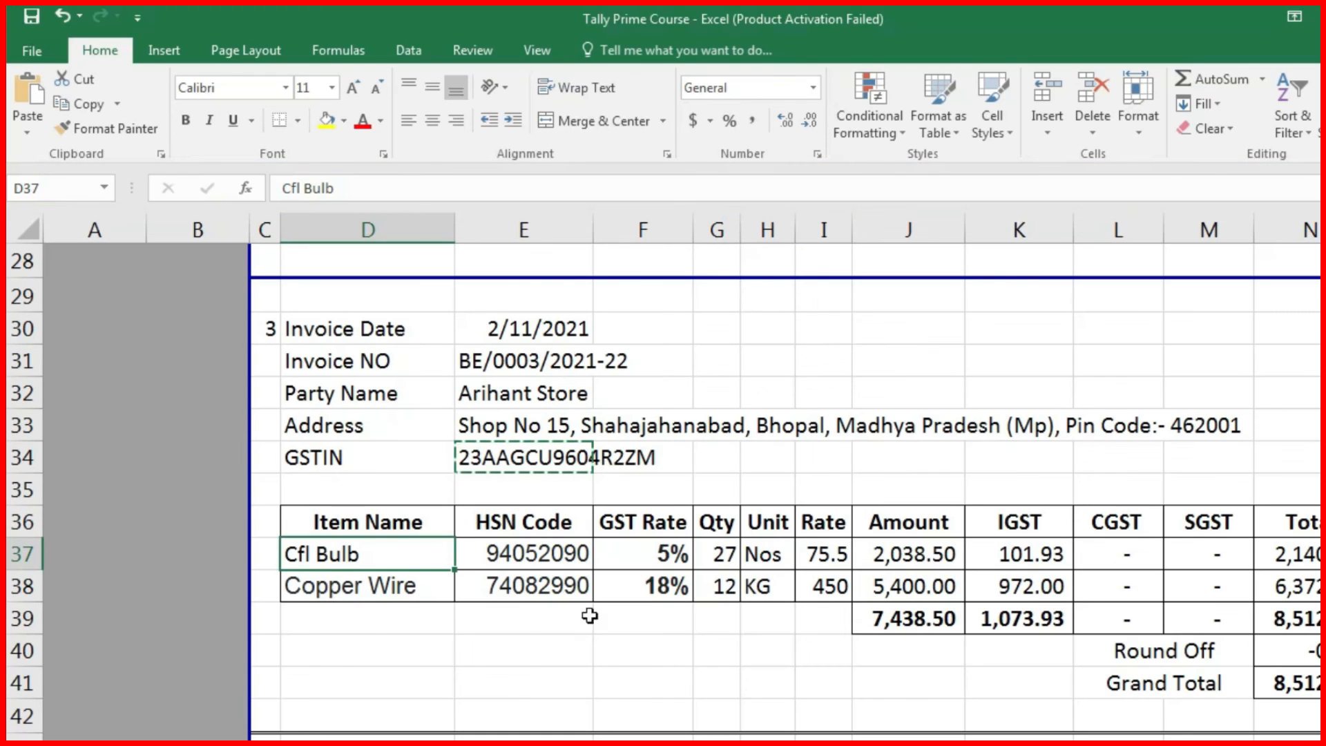
pyautogui.click(346, 586)
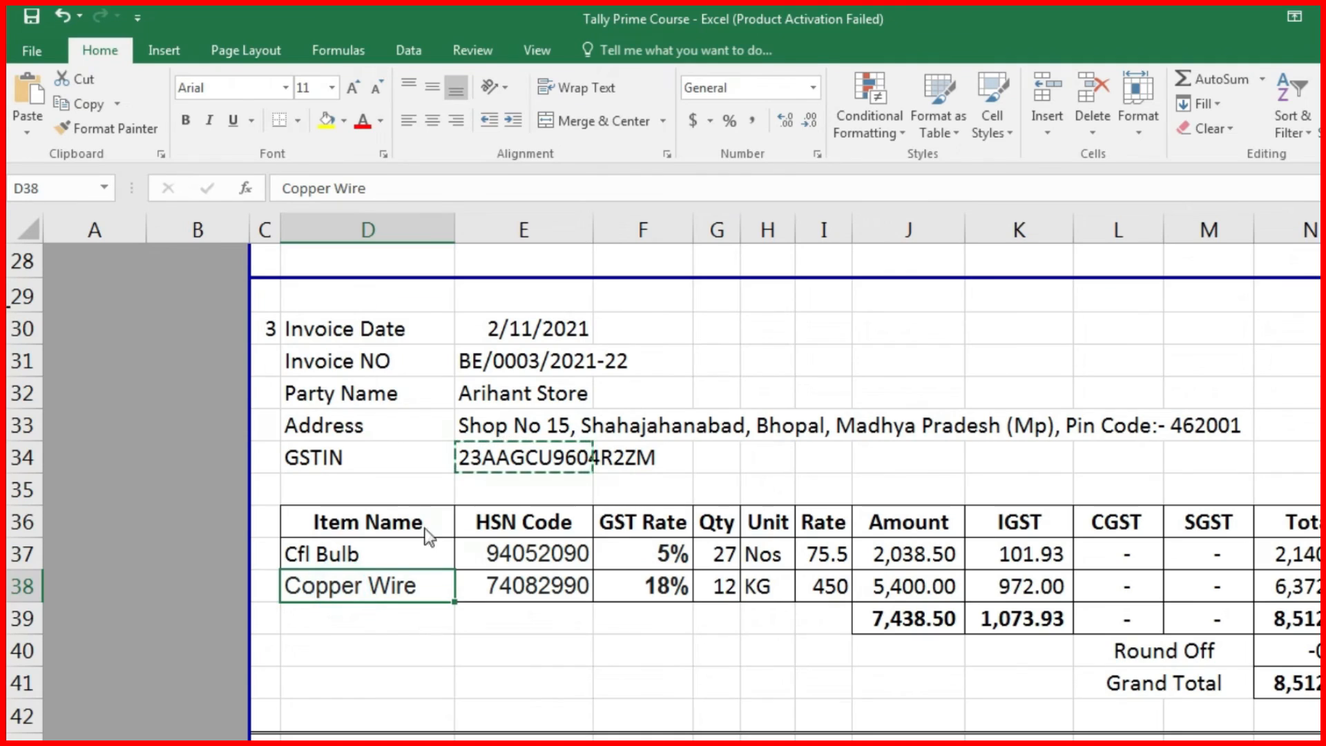
pyautogui.hotkey('alt', 'Tab')
pyautogui.write('Cop')
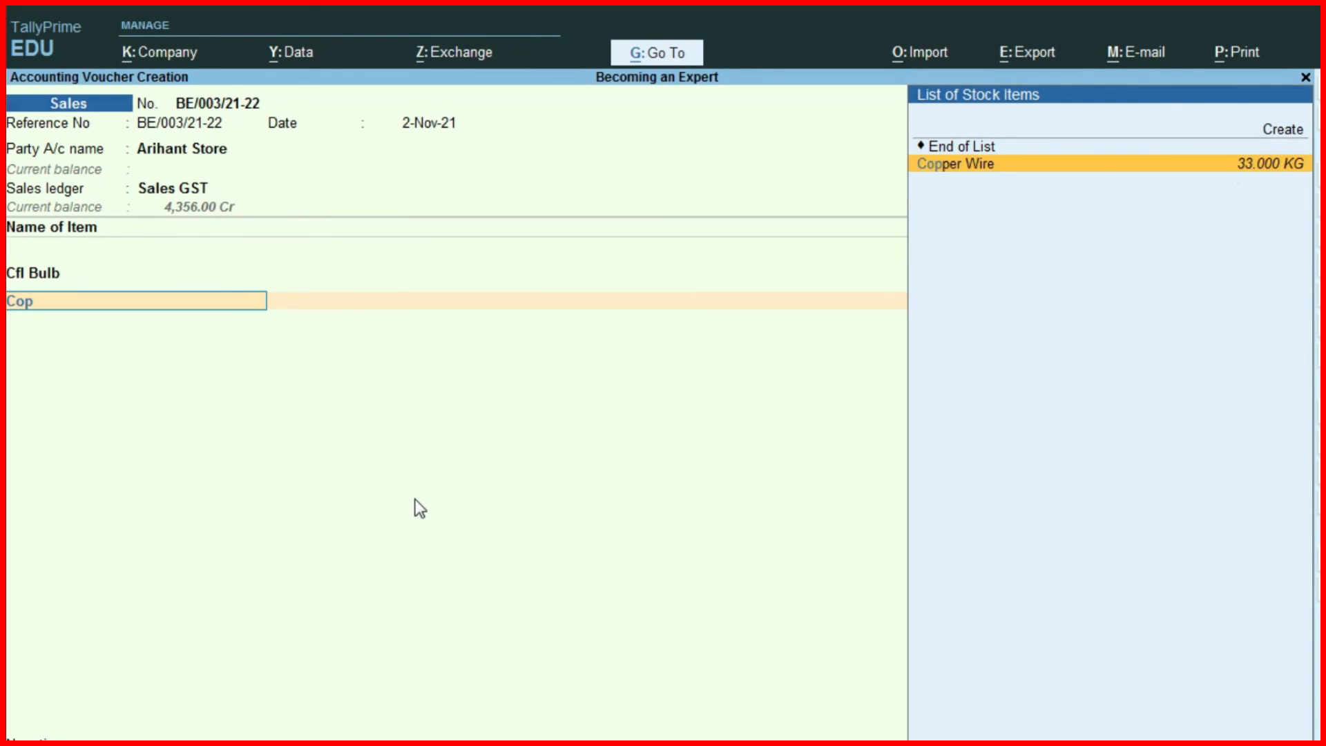
pyautogui.press('Return')
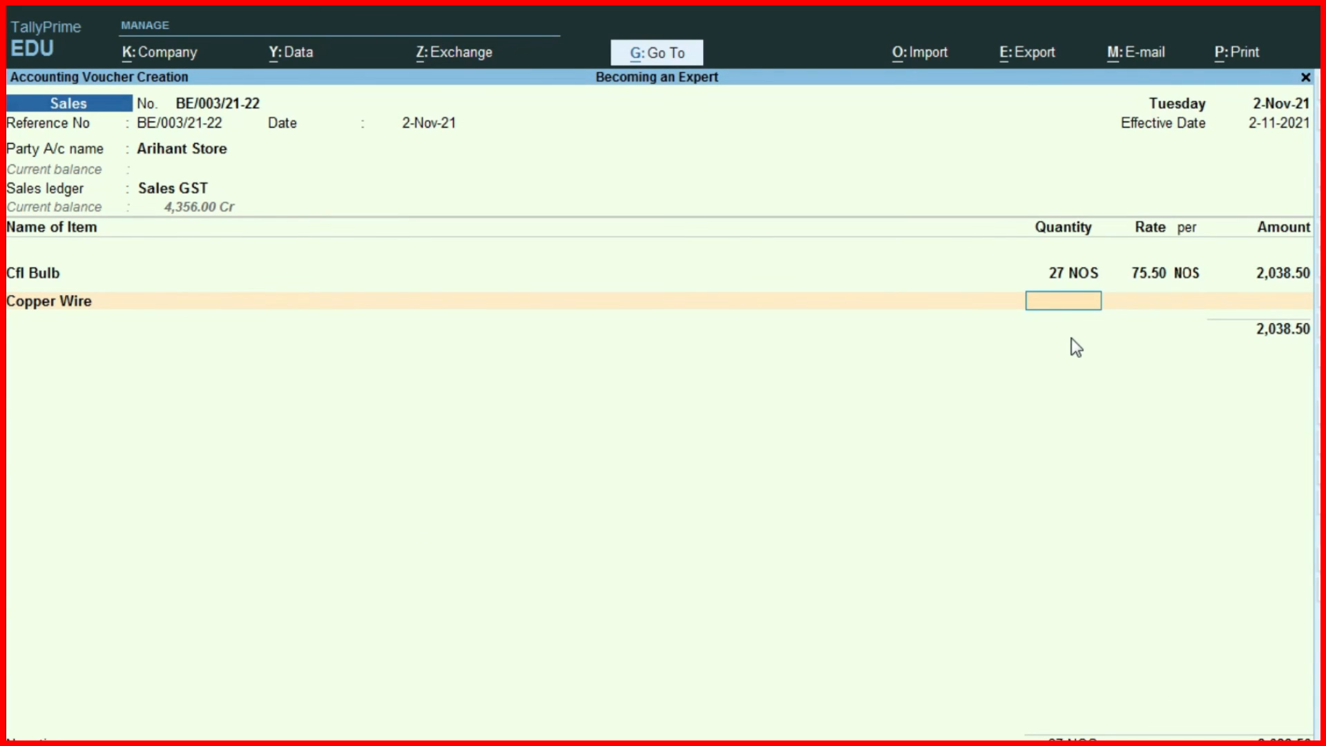
pyautogui.hotkey('alt', 'Tab')
pyautogui.click(728, 587)
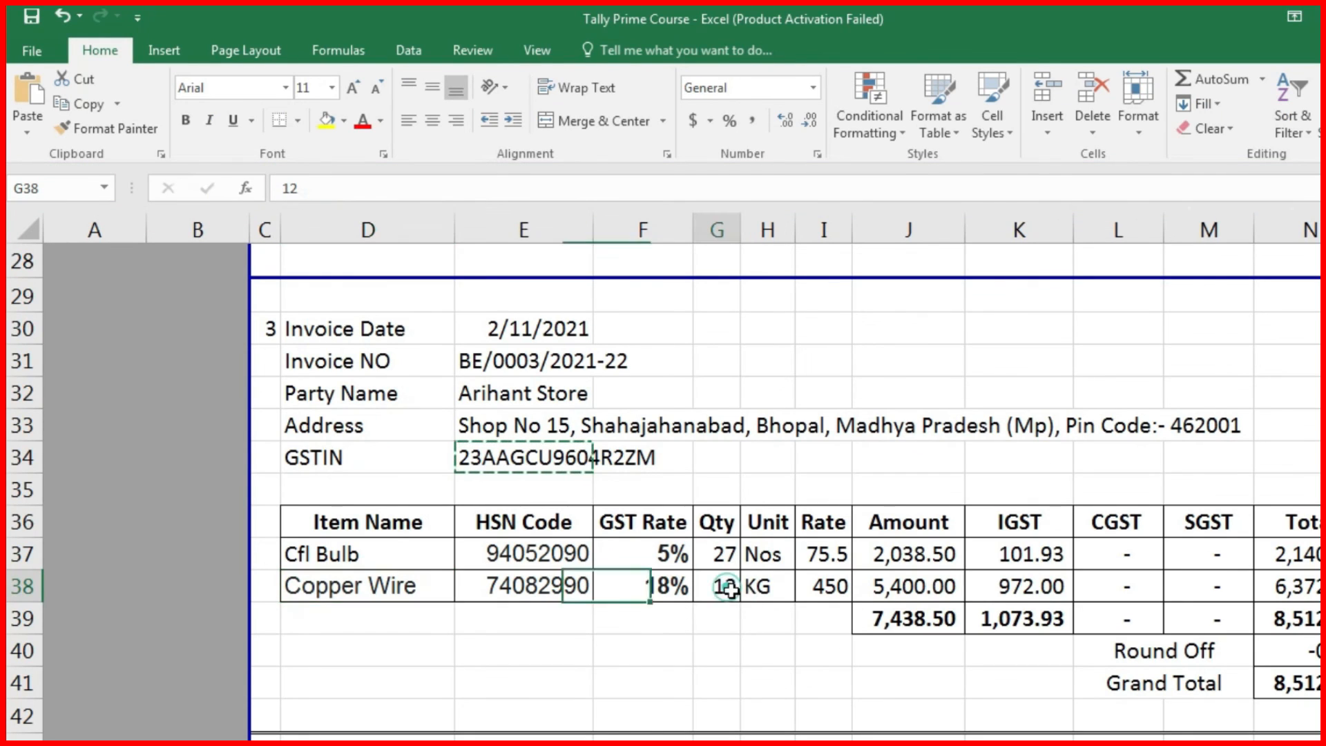
pyautogui.hotkey('alt', 'Tab')
pyautogui.write('12')
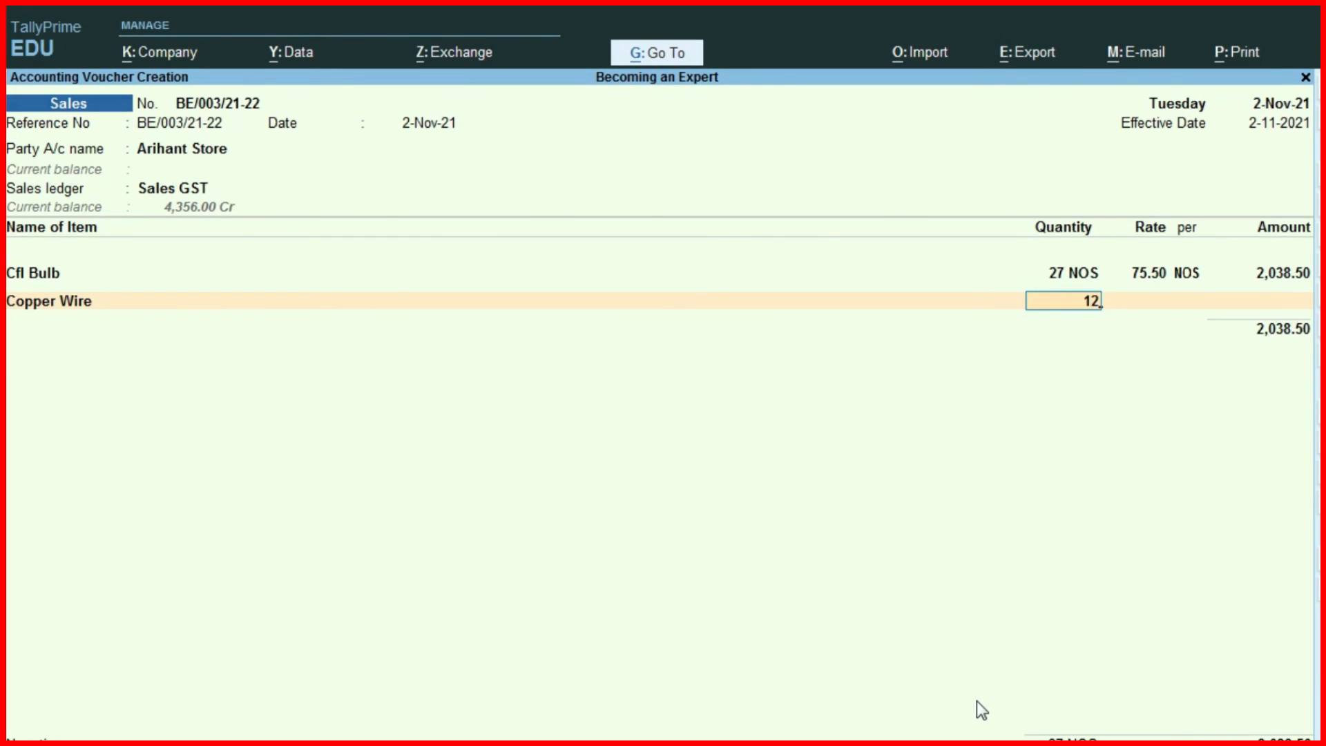
pyautogui.press('Return')
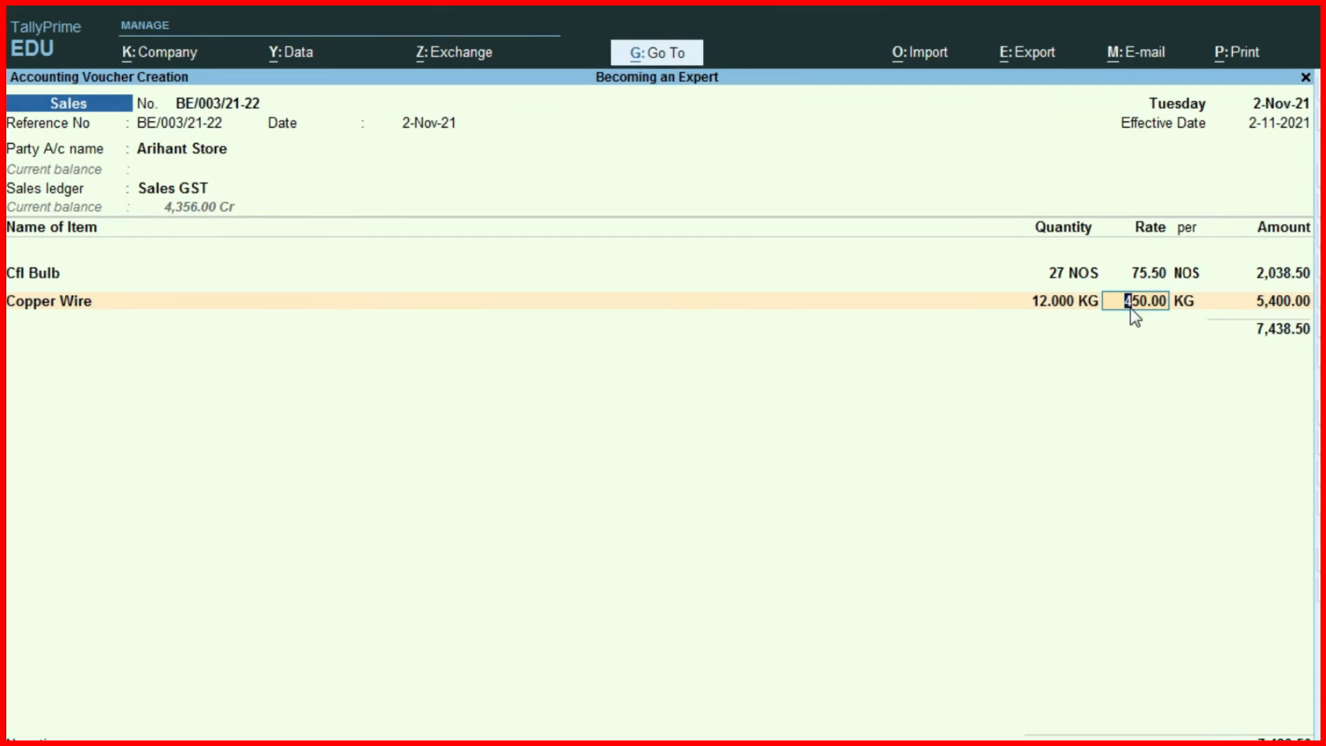
# Check the Copper Wire rate against Excel, accept 450.00 per KG and finish the item entries.
pyautogui.hotkey('alt', 'Tab')
pyautogui.click(817, 586)
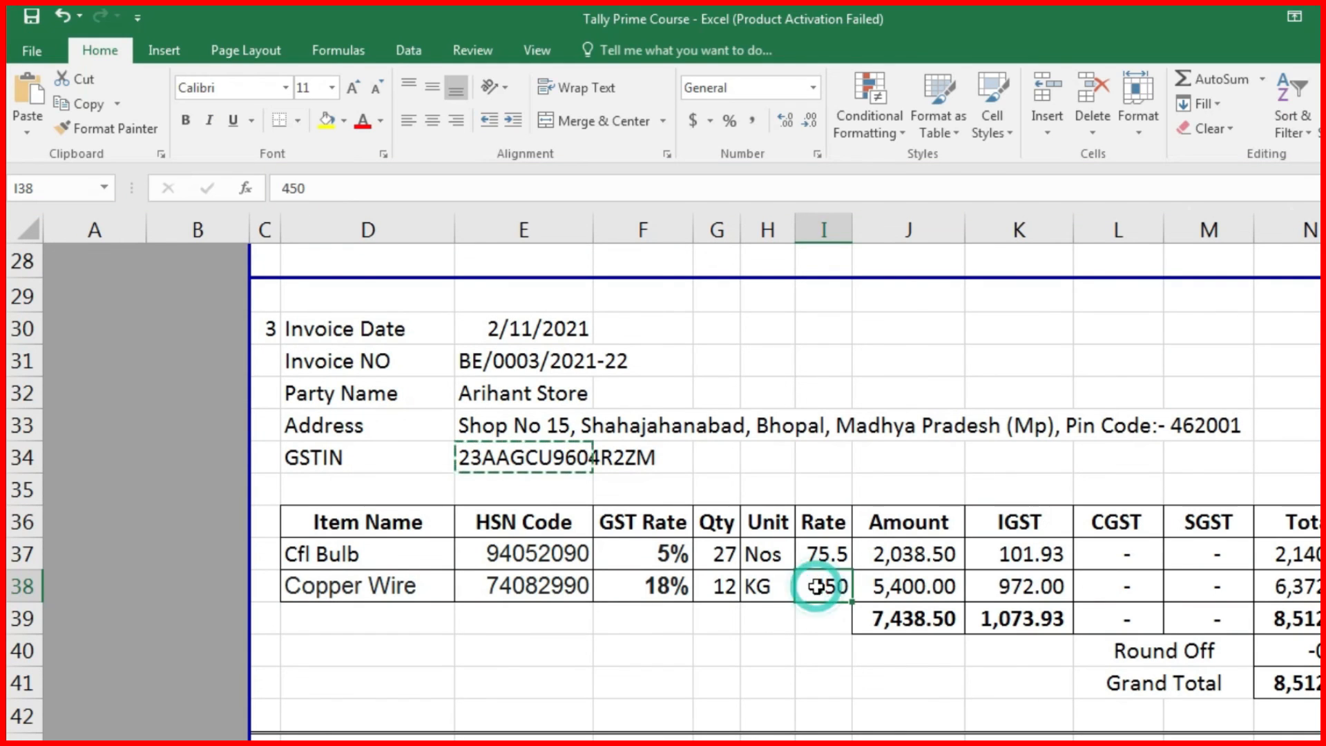
pyautogui.hotkey('alt', 'Tab')
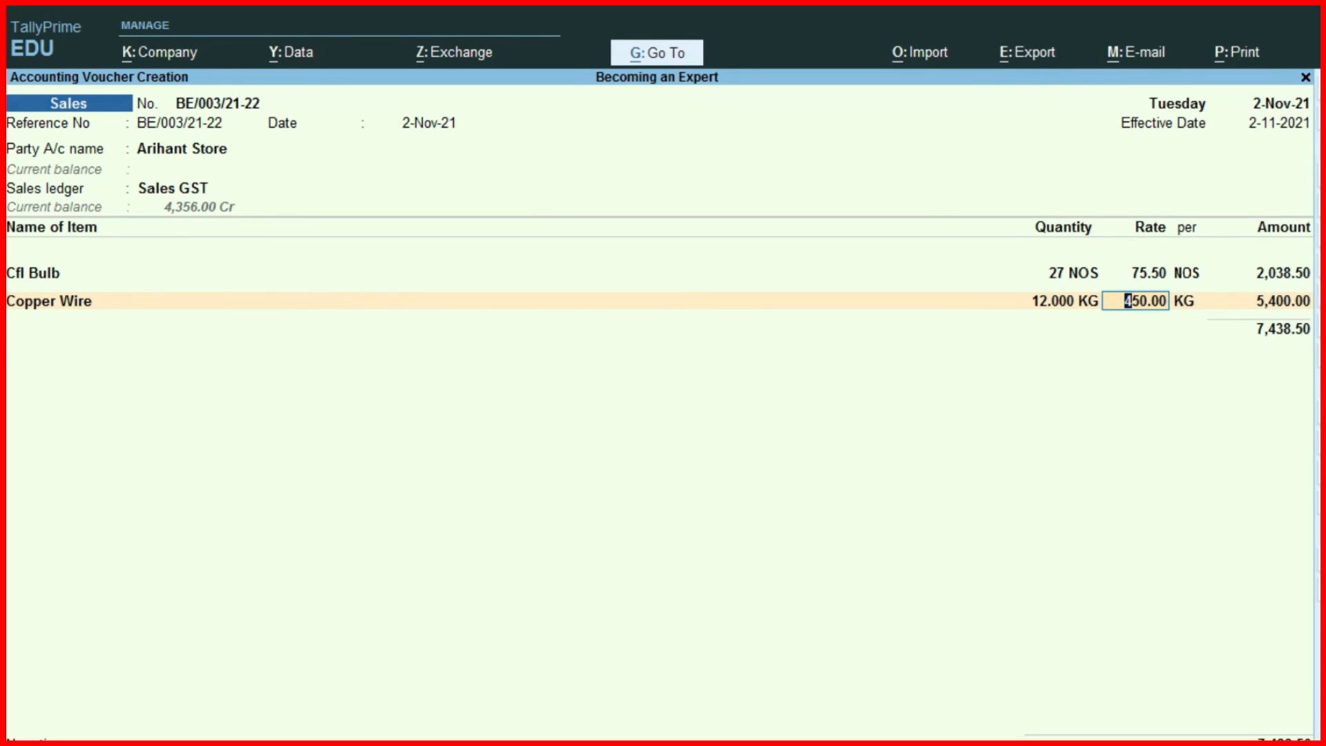
pyautogui.press('Return')
pyautogui.press('Return')
pyautogui.press('Return')
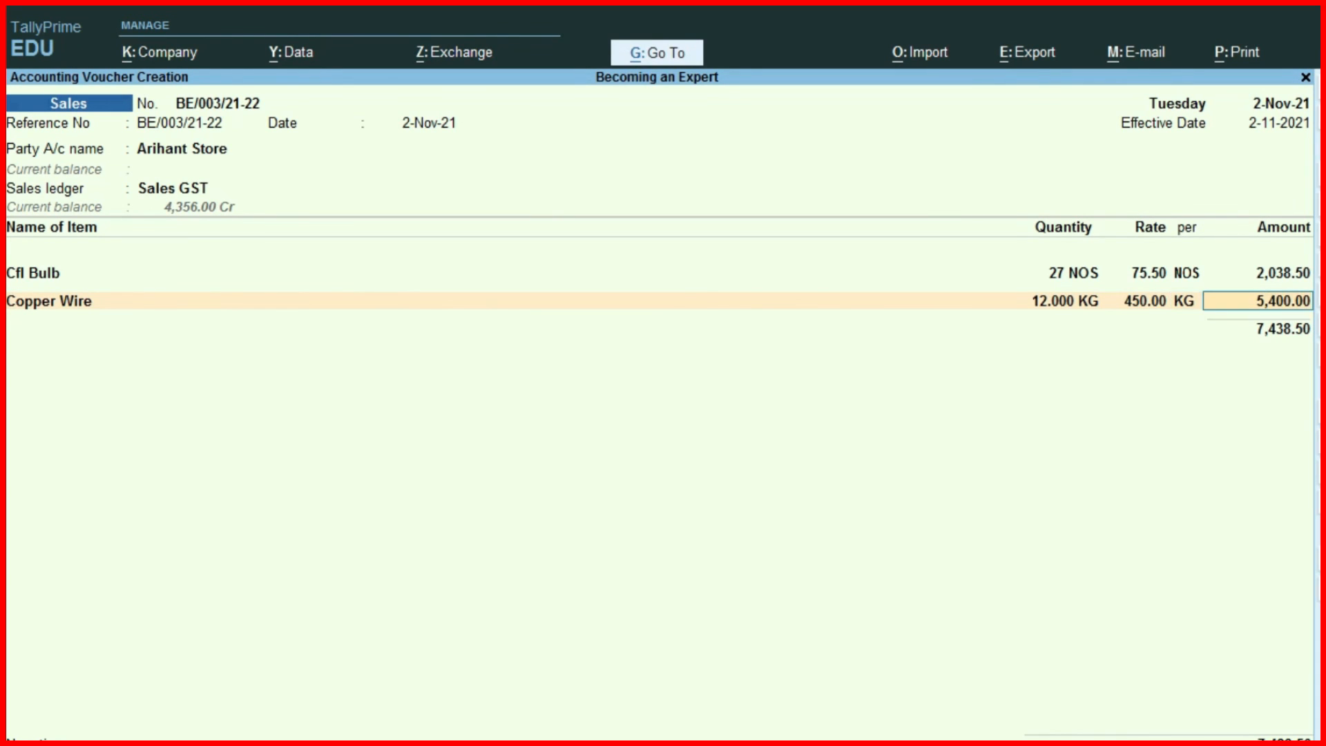
pyautogui.press('Return')
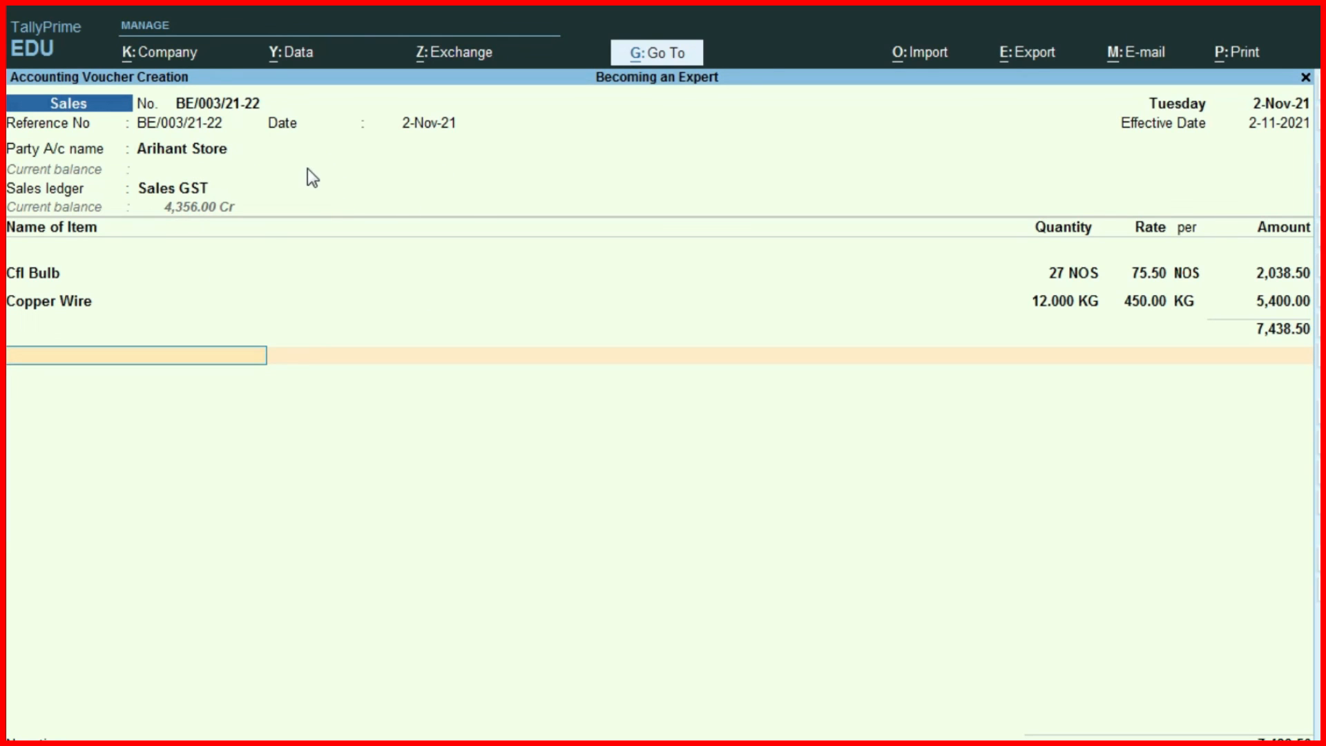
# Add the IGST ledger below the items and accept its amount after comparing it with the Excel IGST total.
pyautogui.write('Ig')
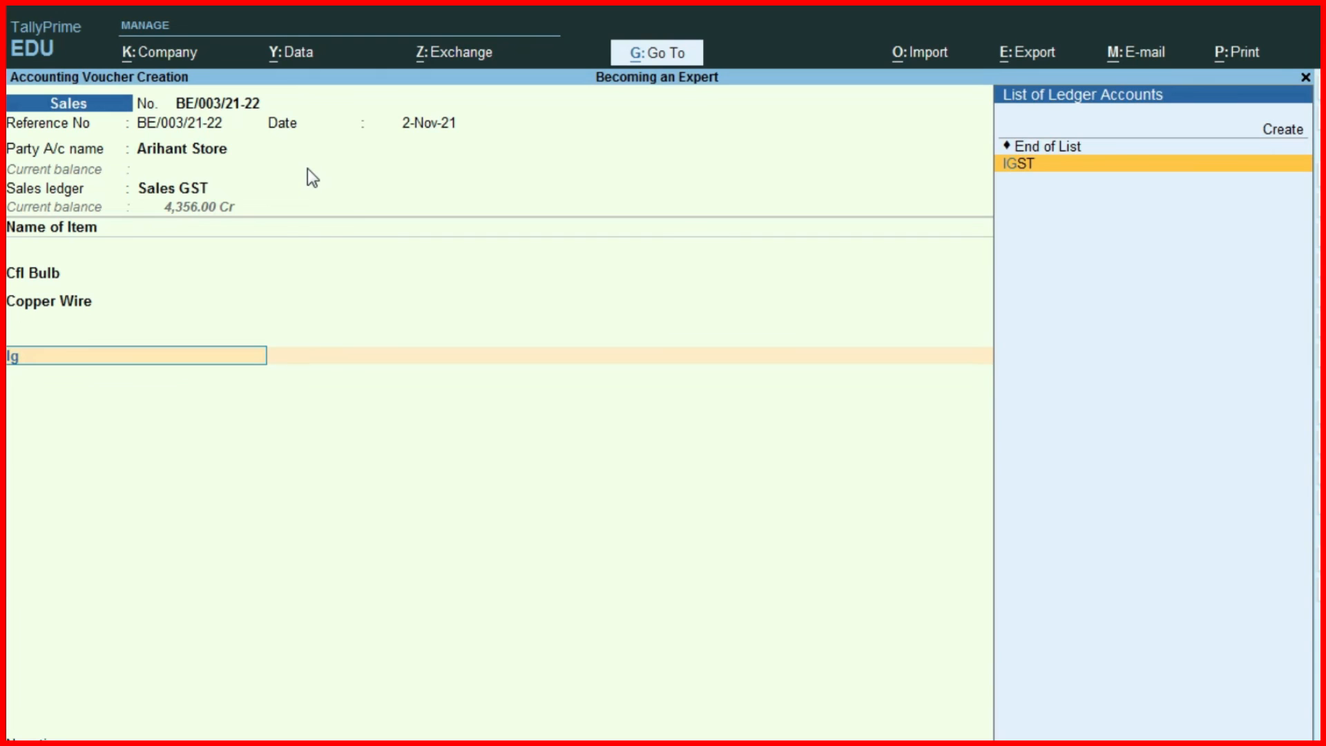
pyautogui.press('Return')
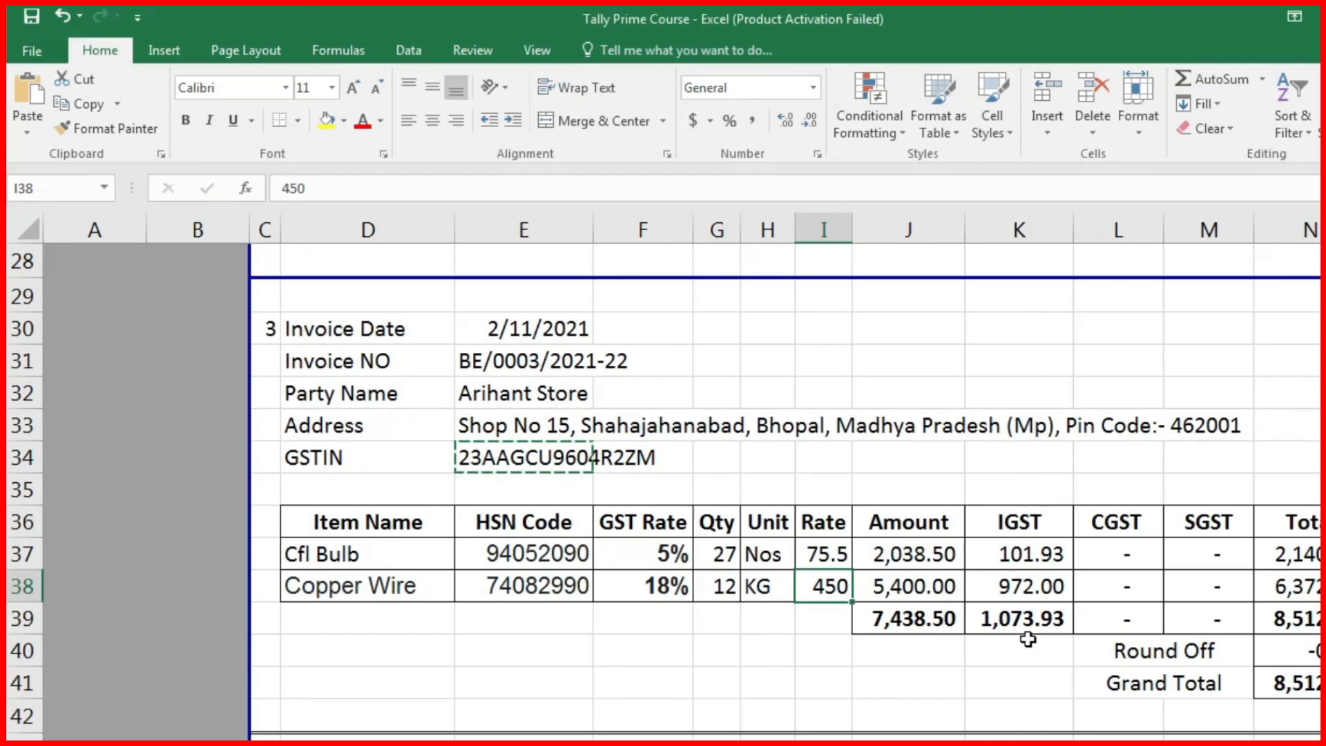
pyautogui.click(1039, 625)
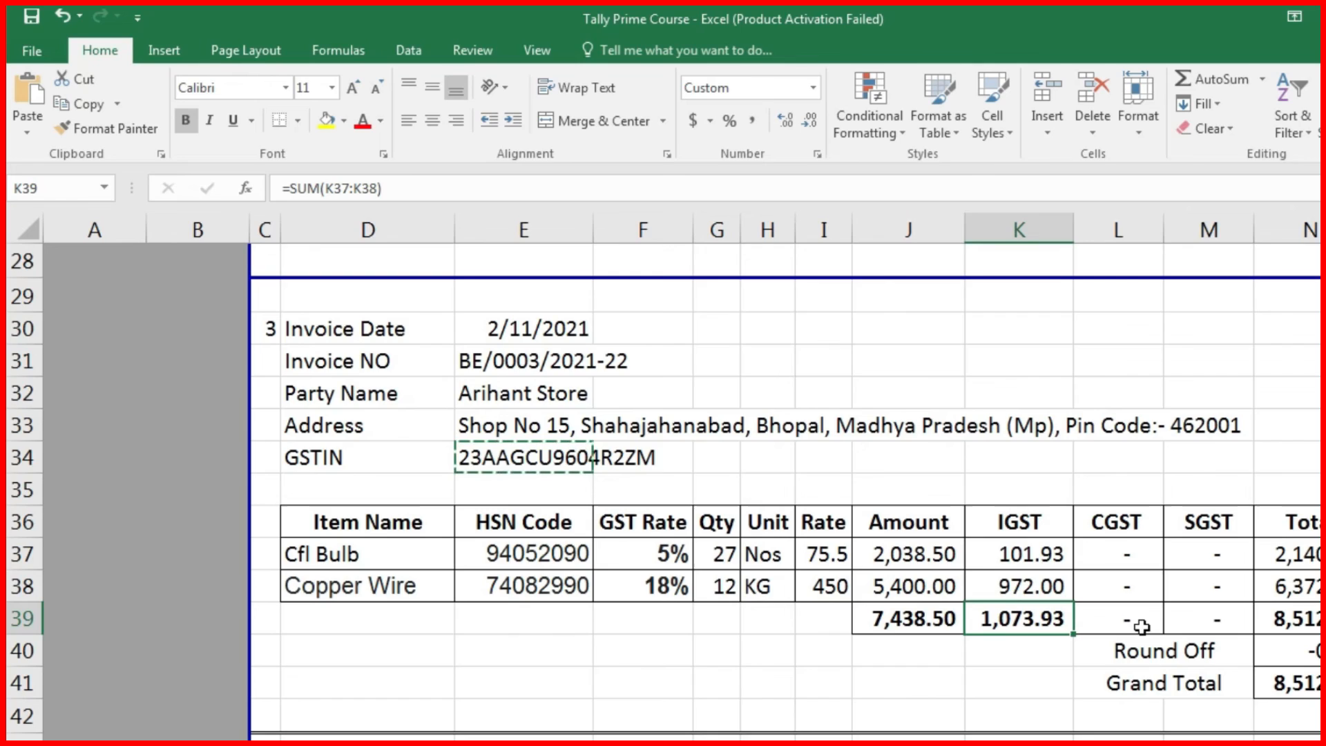
pyautogui.hotkey('alt', 'Tab')
pyautogui.press('Return')
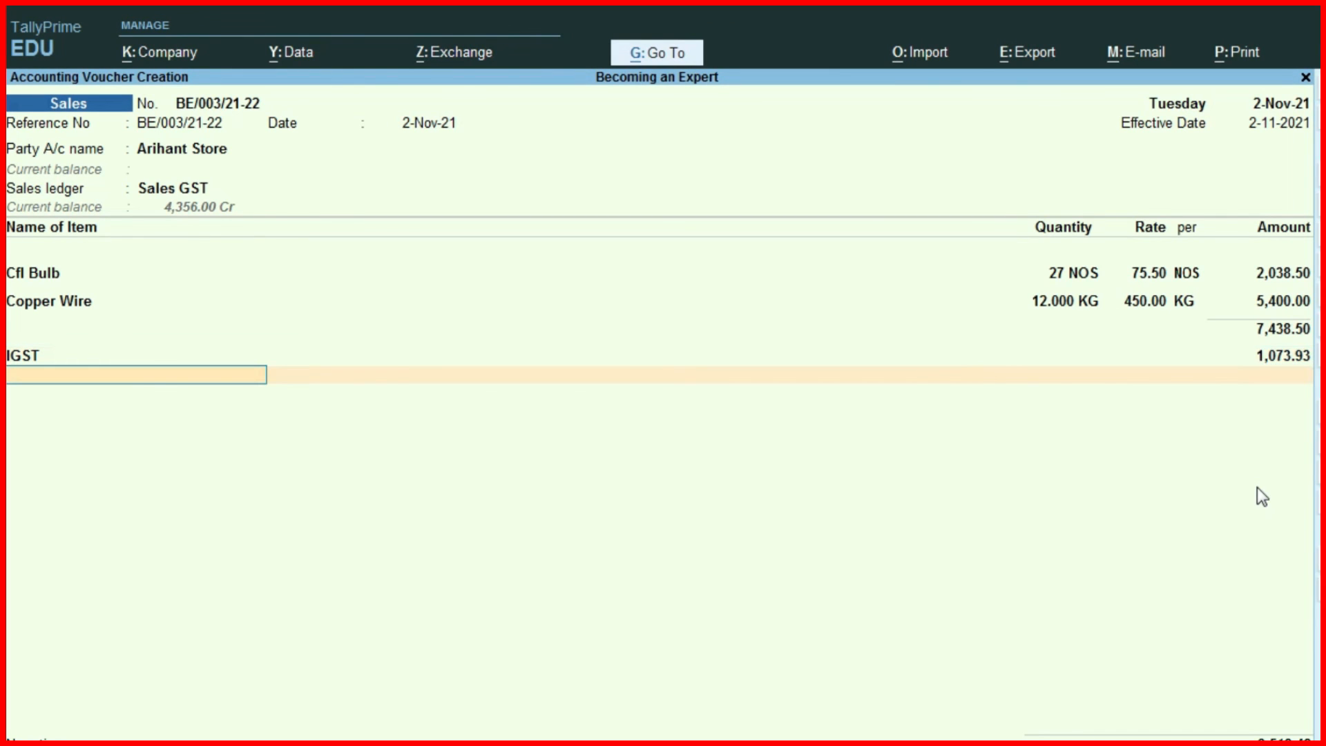
# Add the Round Off ledger and save sales invoice BE/003/21-22.
pyautogui.write('R')
pyautogui.press('Return')
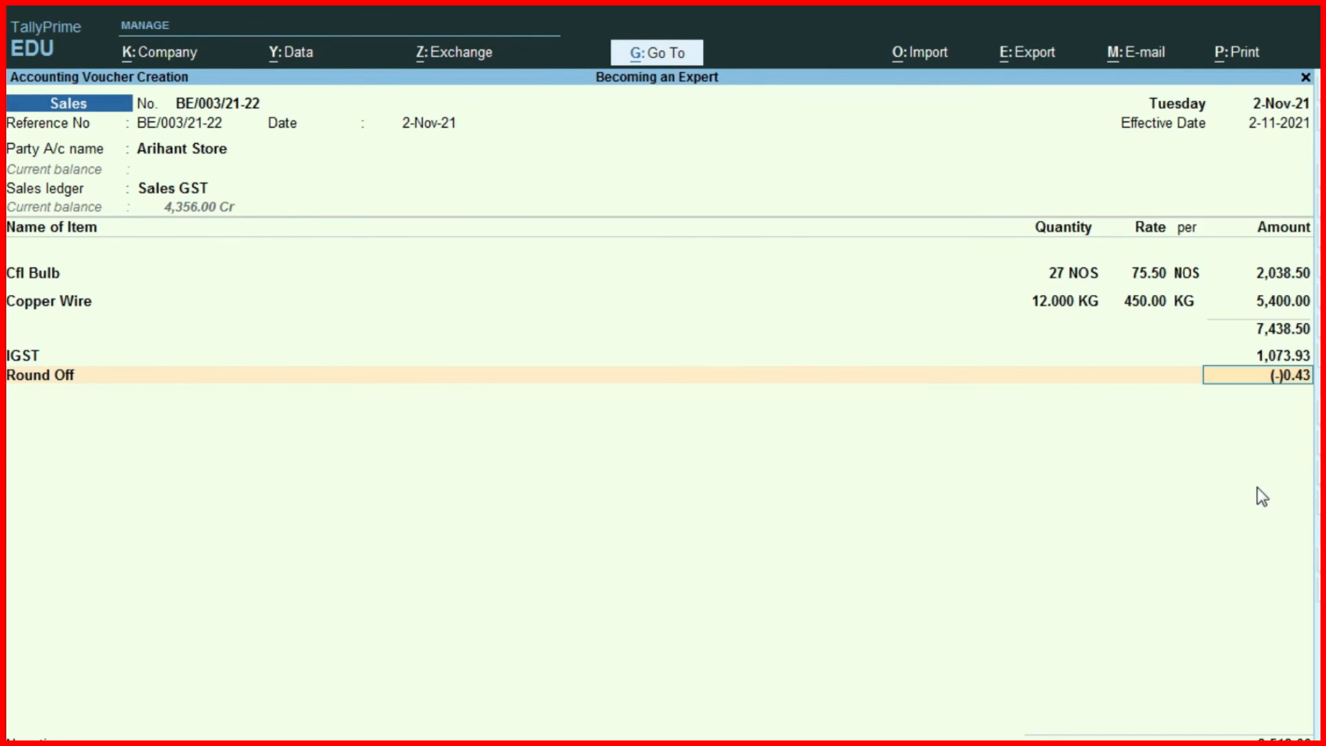
pyautogui.hotkey('ctrl', 'a')
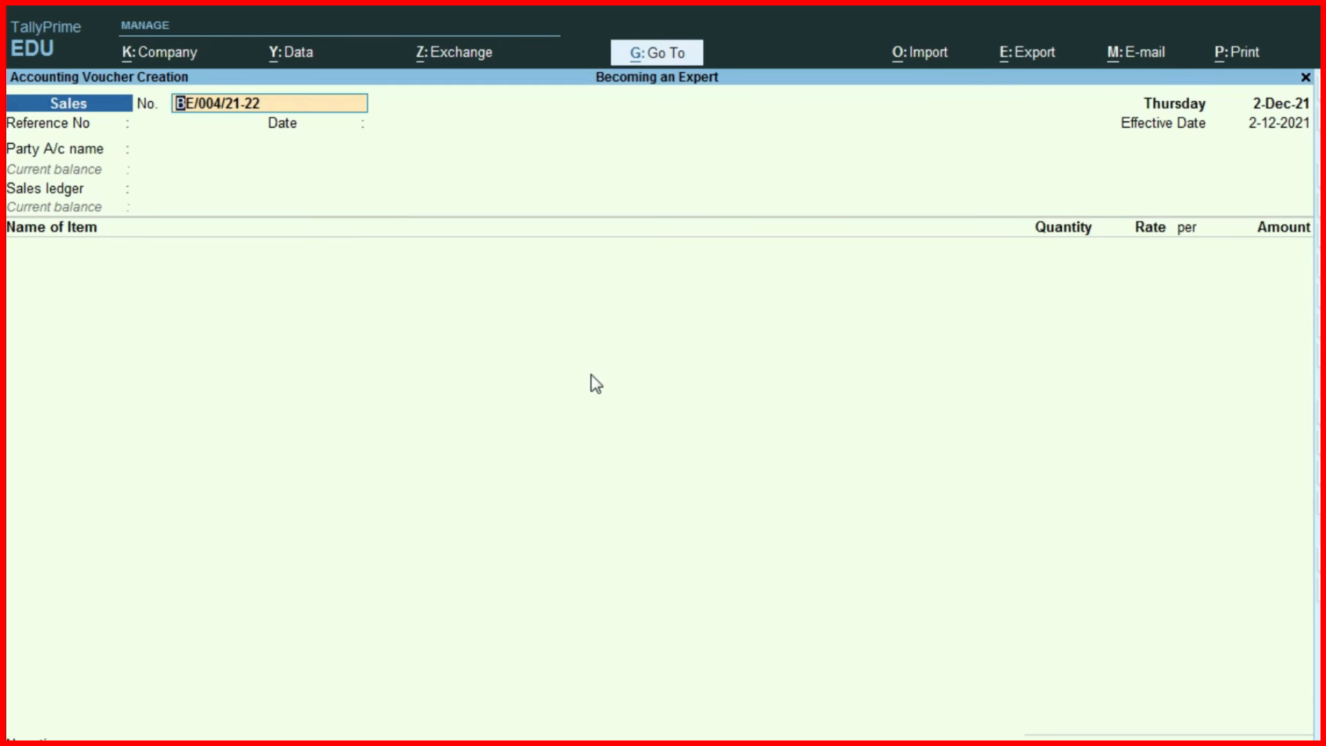
# Check the new voucher's date against the fifth Excel invoice and enter BE/004/21-22\ as the reference number.
pyautogui.click(196, 124)
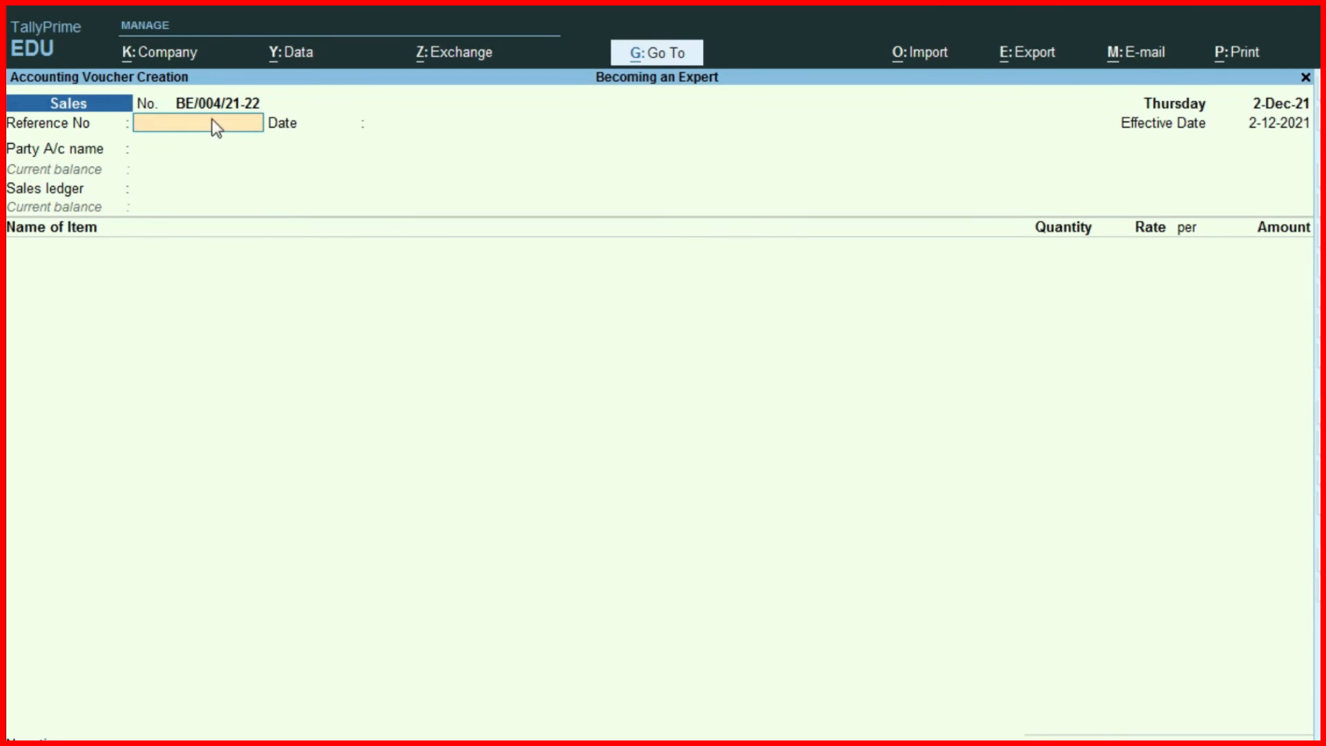
pyautogui.hotkey('alt', 'Tab')
pyautogui.click(475, 298)
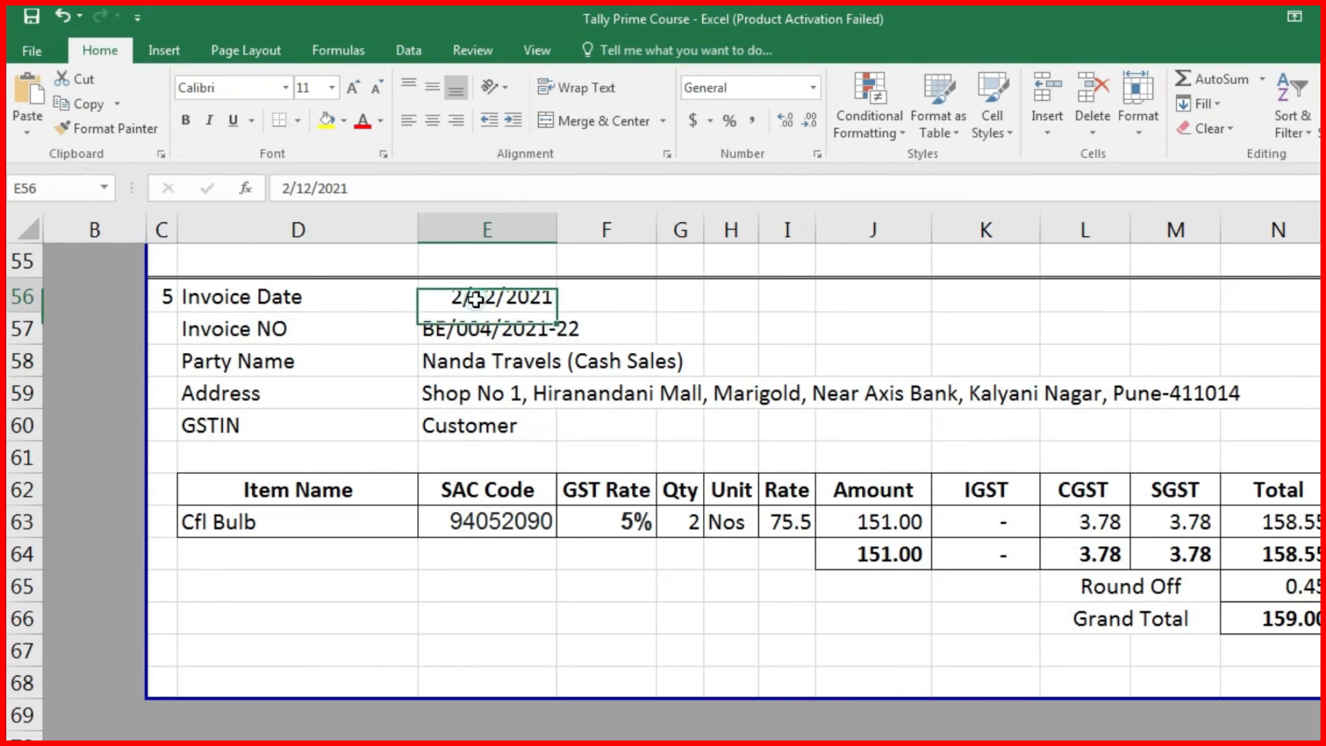
pyautogui.hotkey('alt', 'Tab')
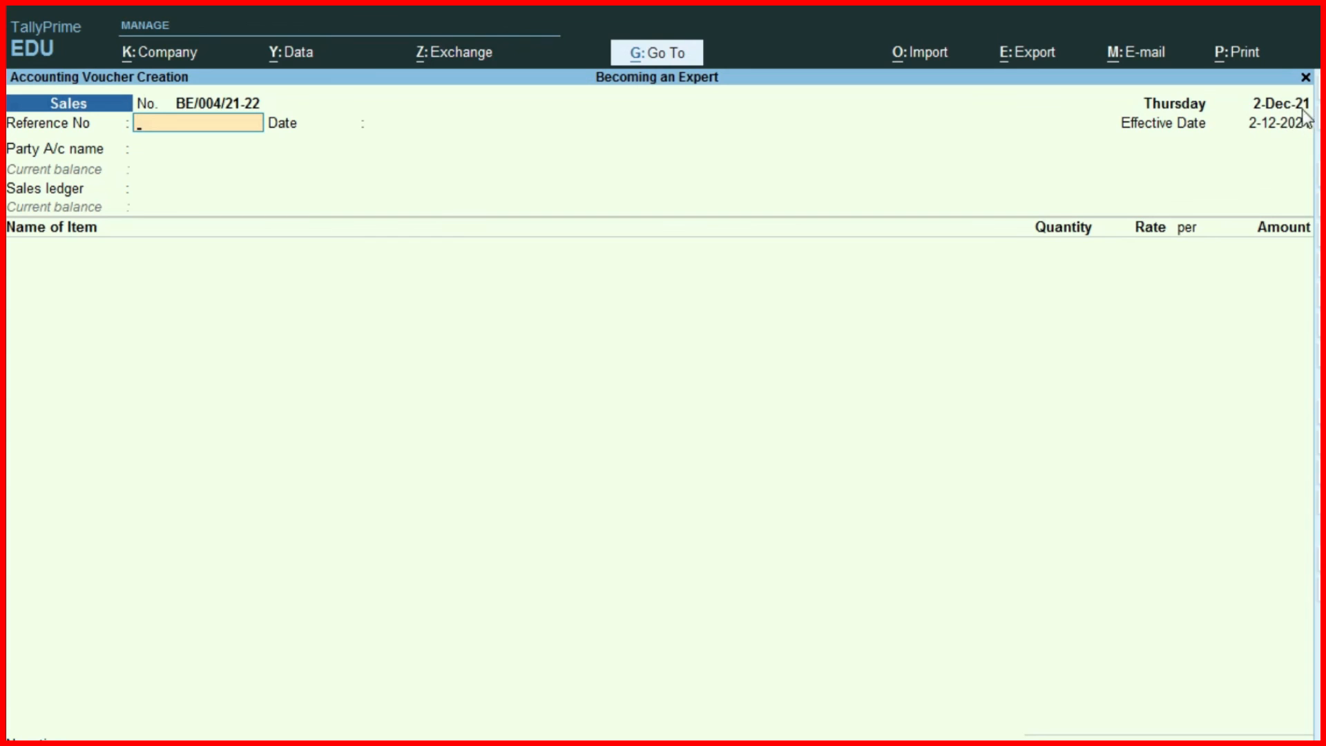
pyautogui.click(236, 106)
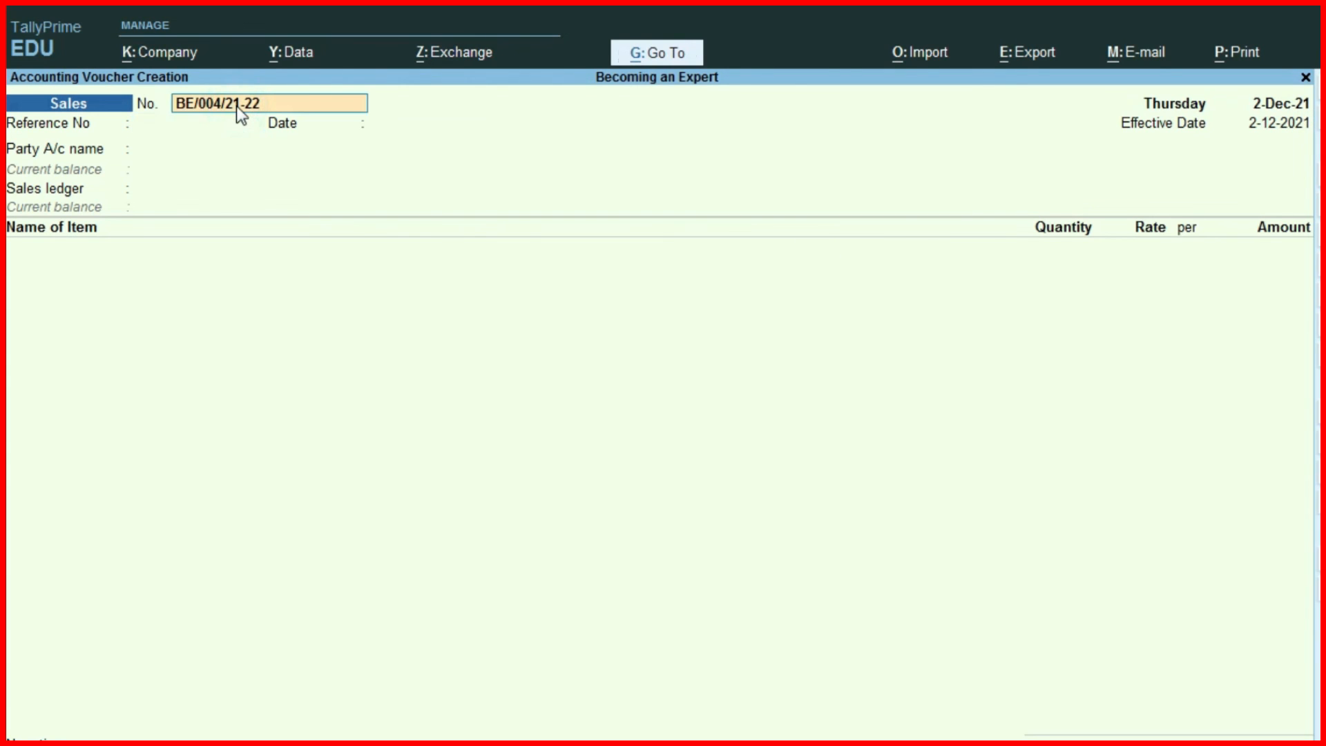
pyautogui.click(175, 130)
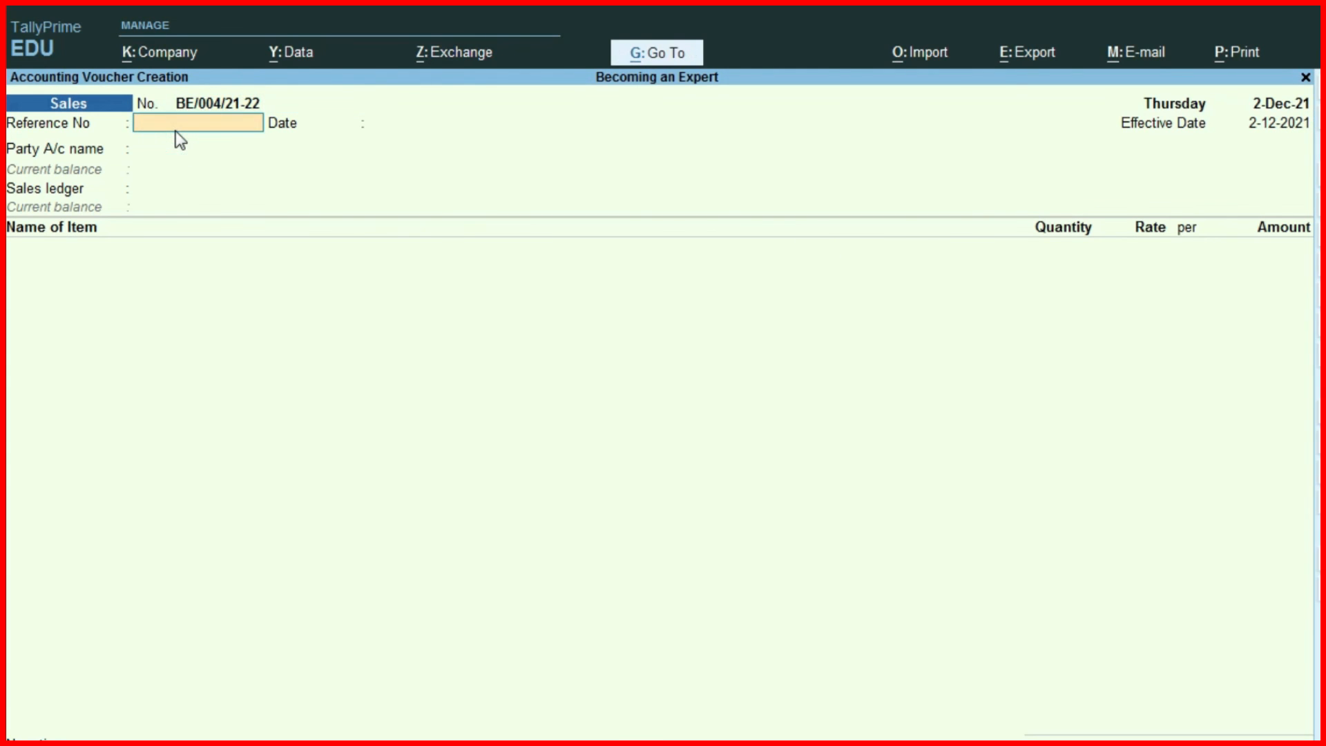
pyautogui.write('BE/004/21-22\\')
pyautogui.press('Return')
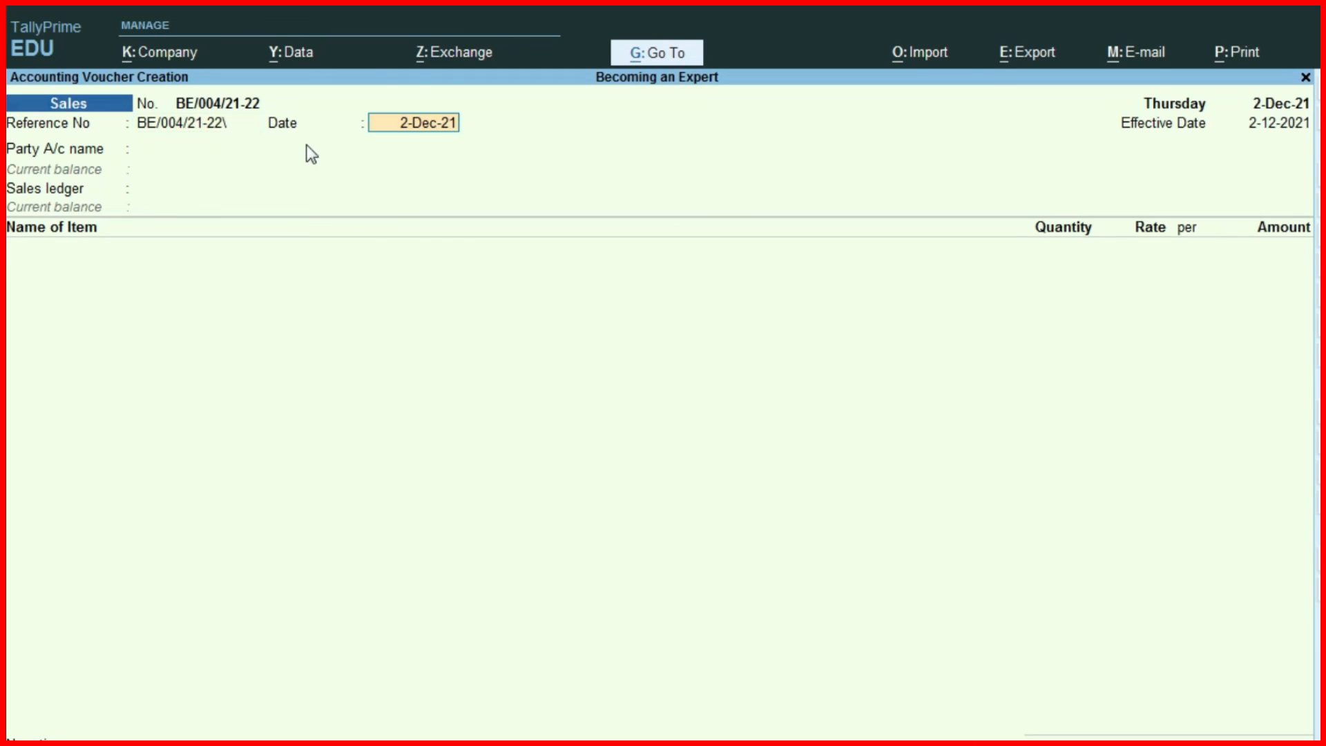
# Correct the reference number to BE/004/21-22, keep the voucher date and choose Cash as the party account.
pyautogui.press('BackSpace')
pyautogui.press('BackSpace')
pyautogui.press('Return')
pyautogui.press('Return')
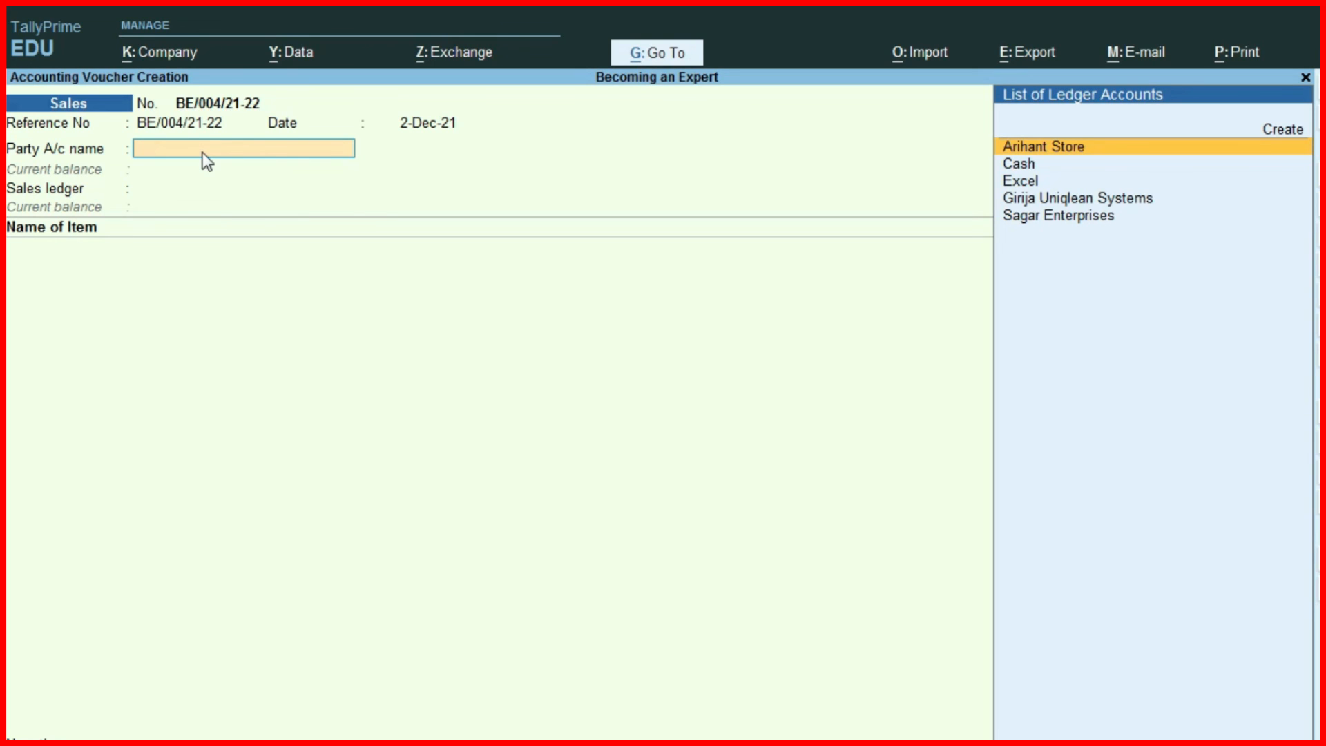
pyautogui.press('Down')
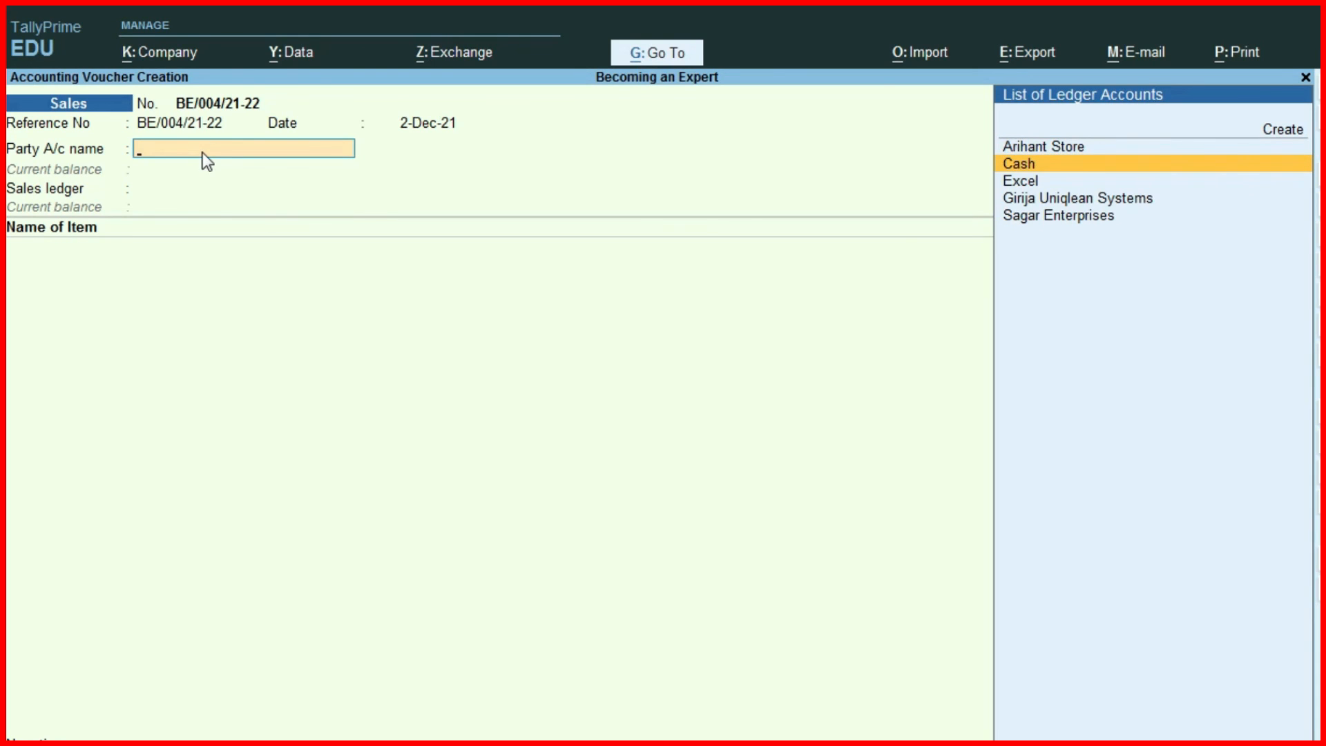
pyautogui.press('Return')
pyautogui.hotkey('ctrl', 'a')
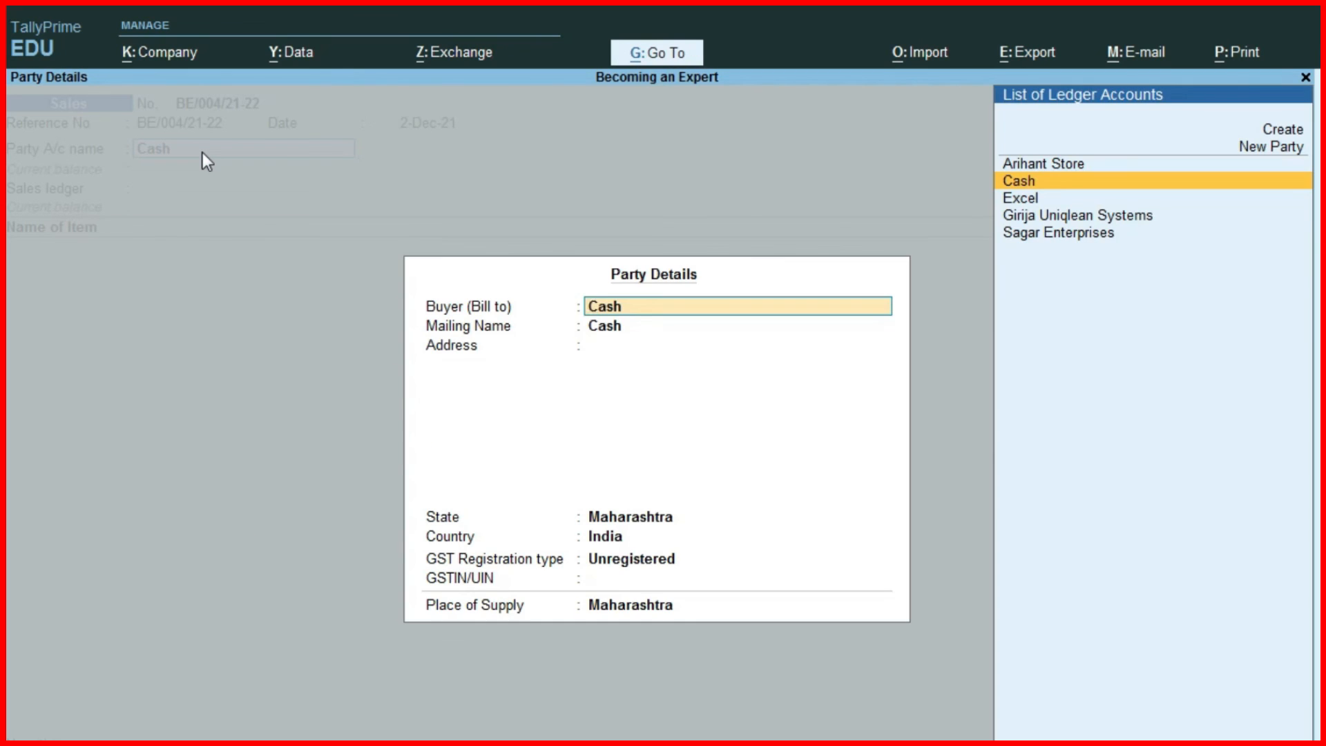
# Copy the party name Nanda Travels (Cash Sales) from the Excel invoice into the mailing name of the party details.
pyautogui.press('Return')
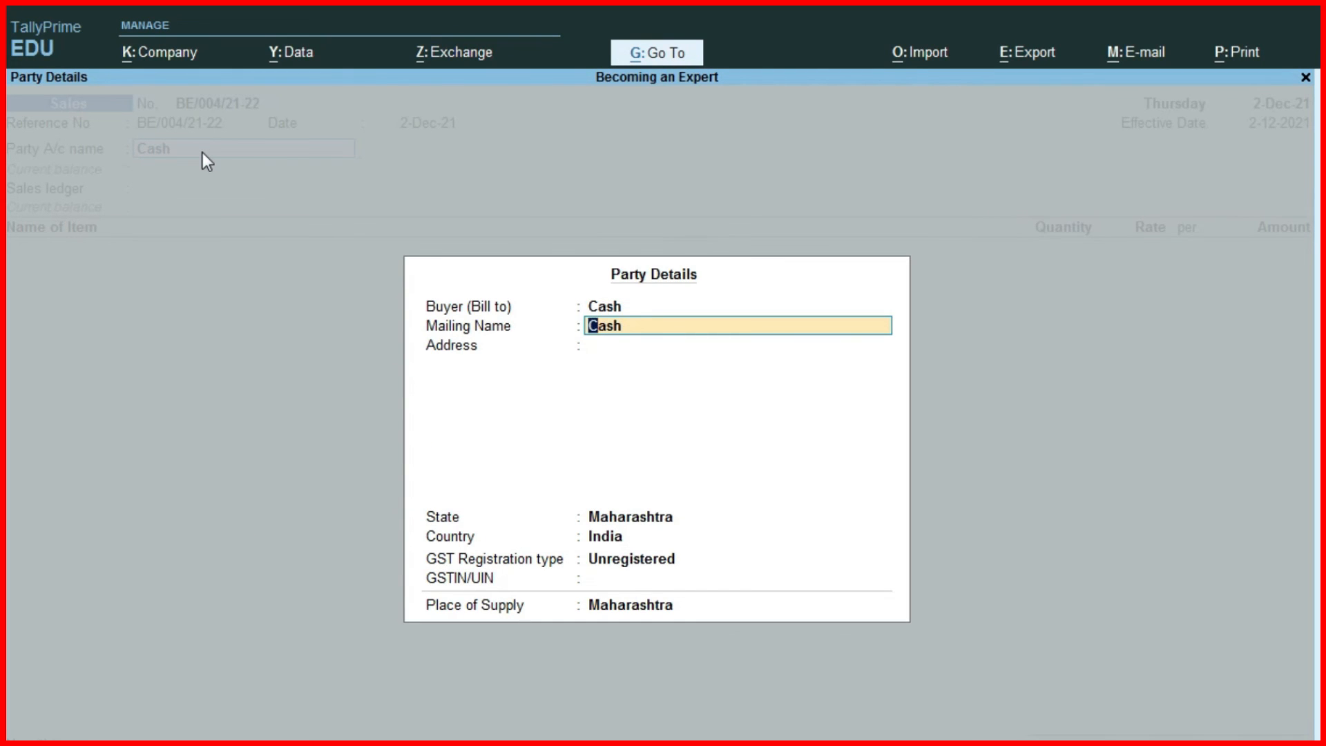
pyautogui.hotkey('alt', 'Tab')
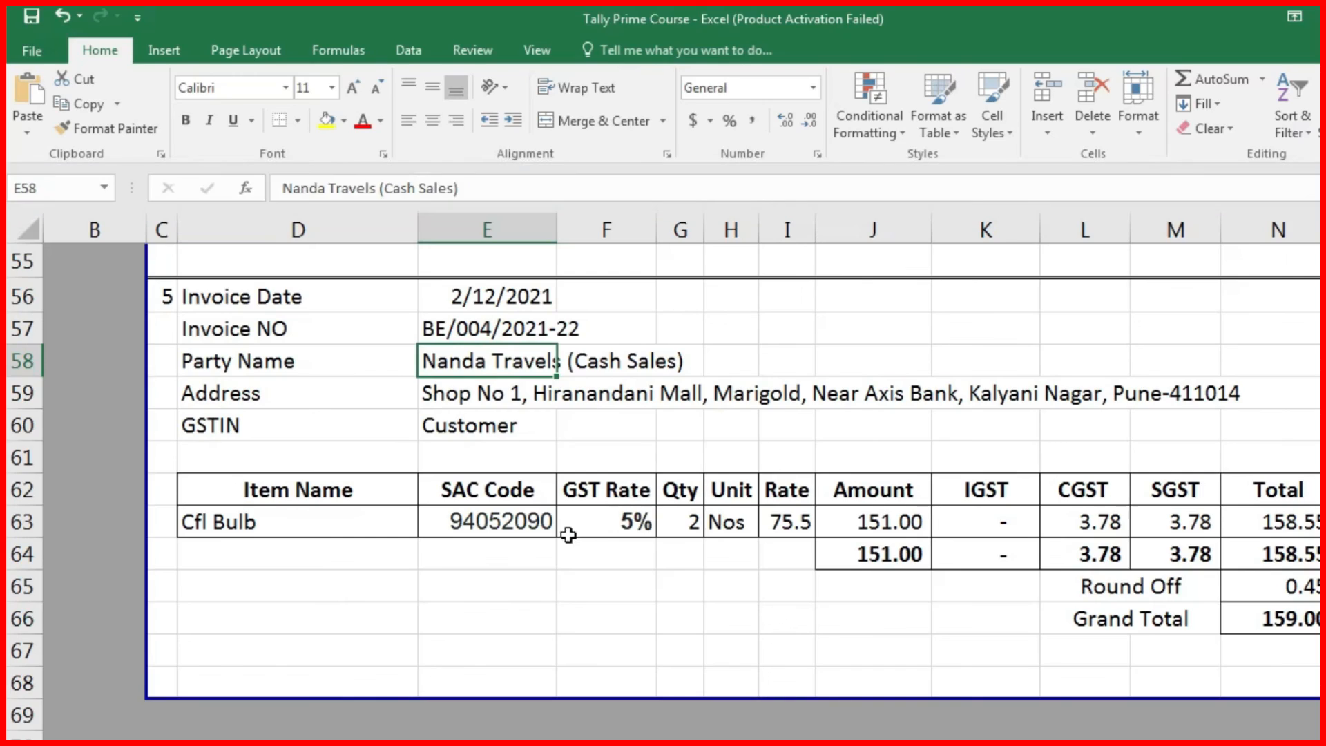
pyautogui.hotkey('ctrl', 'c')
pyautogui.hotkey('alt', 'Tab')
pyautogui.hotkey('ctrl', 'alt', 'v')
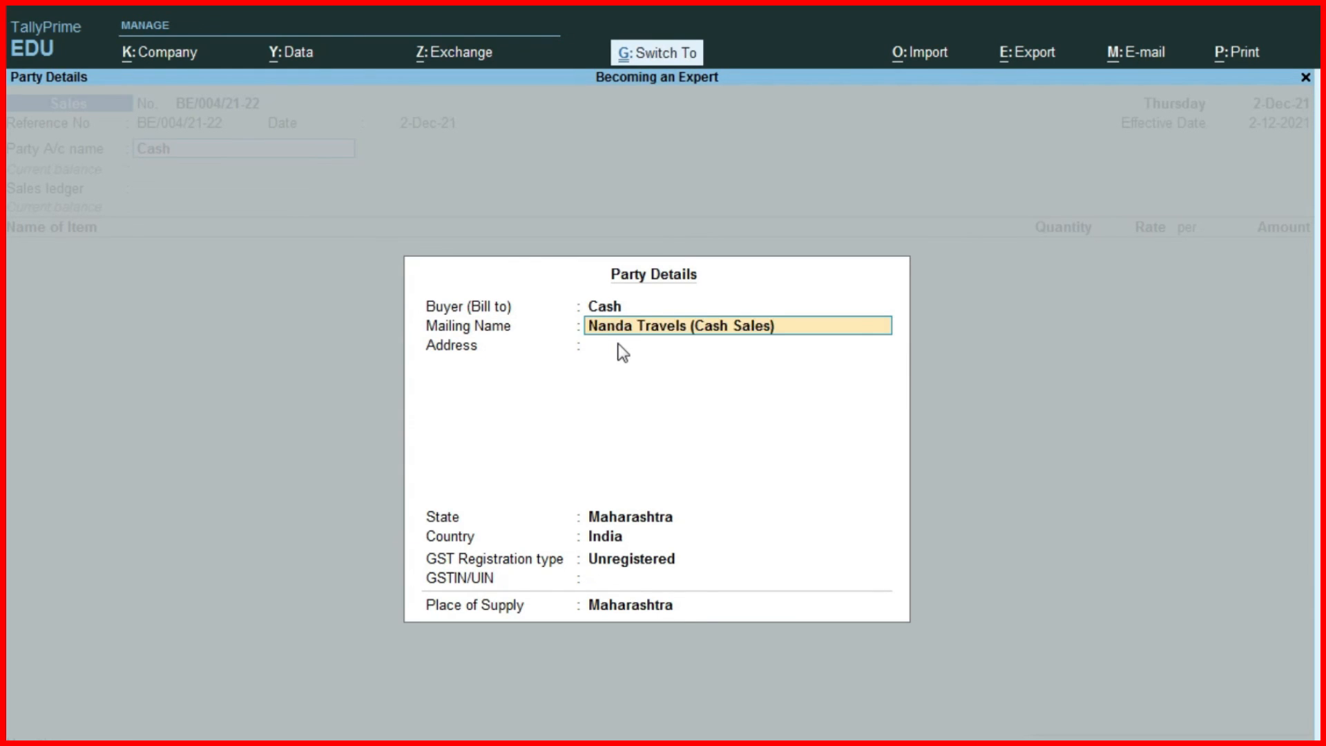
pyautogui.press('Return')
# Keep the state as Maharashtra, set the GST registration type to Consumer and accept the party details.
pyautogui.press('Return')
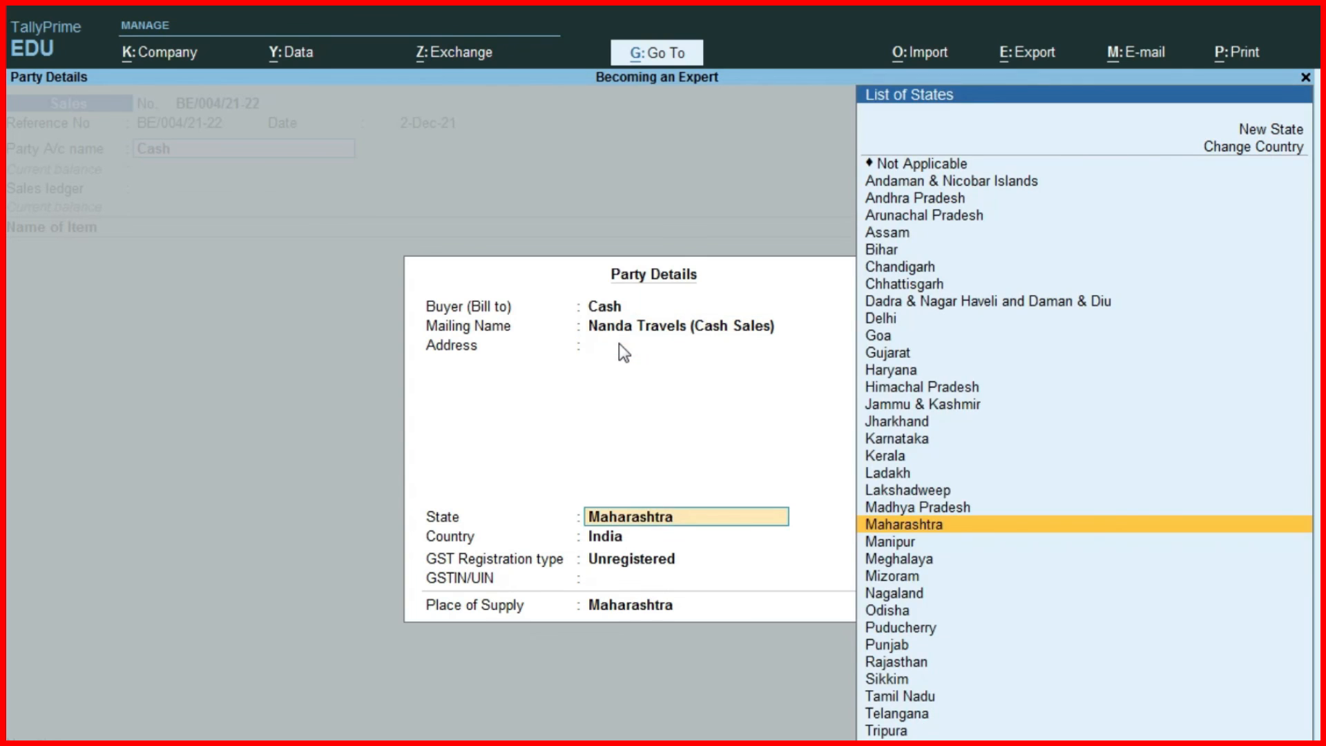
pyautogui.press('Return')
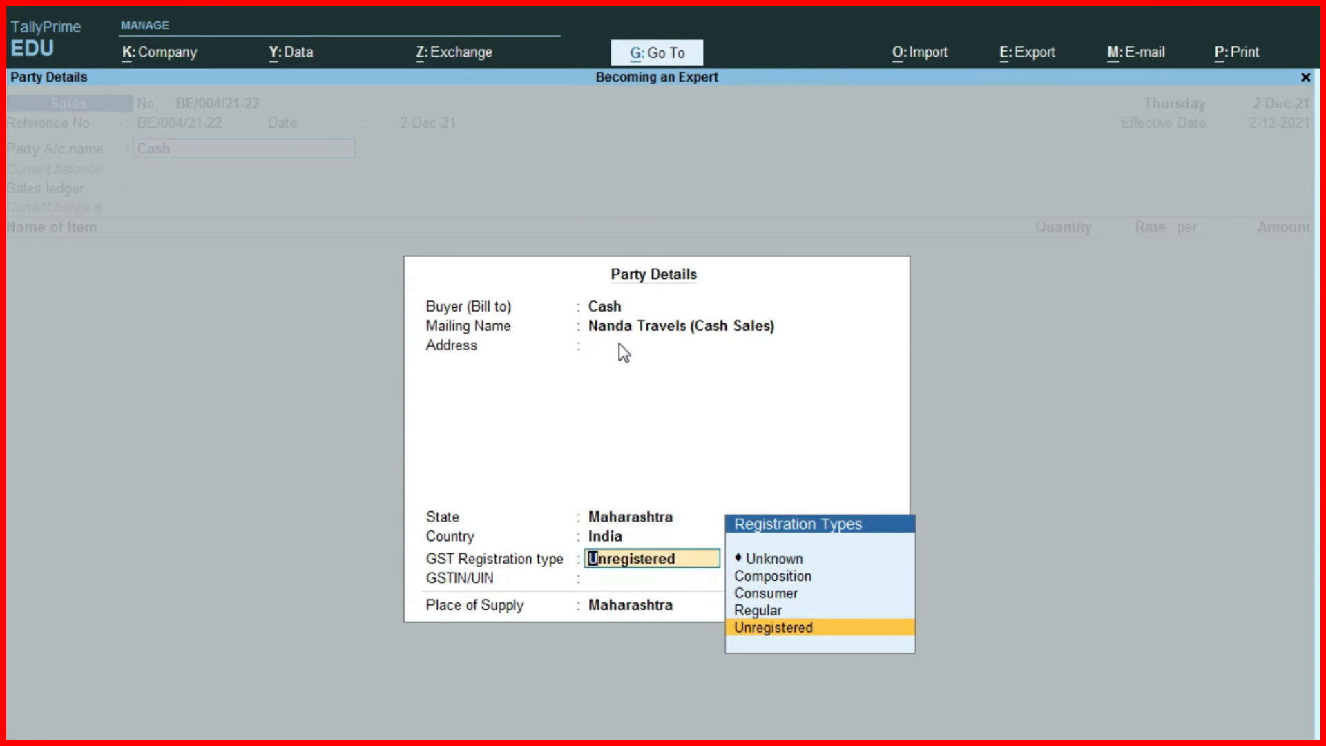
pyautogui.press('Up')
pyautogui.press('Up')
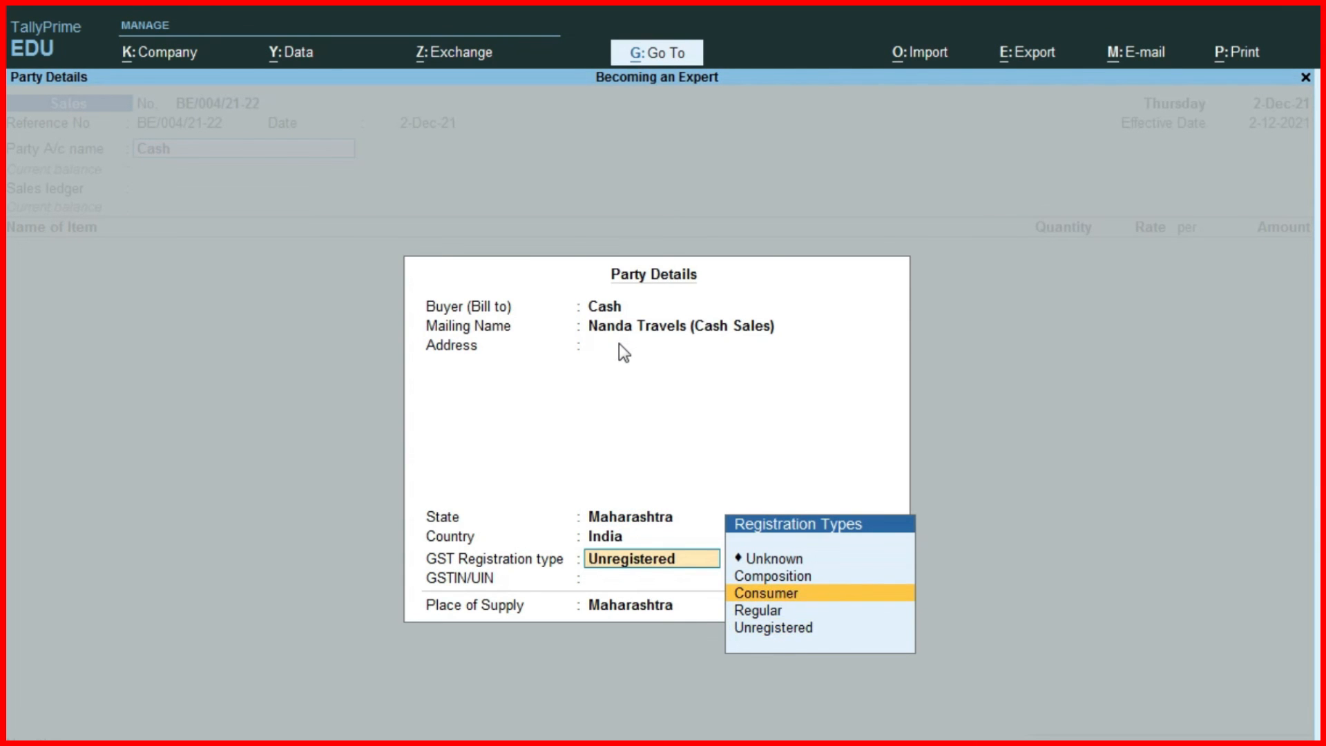
pyautogui.press('Return')
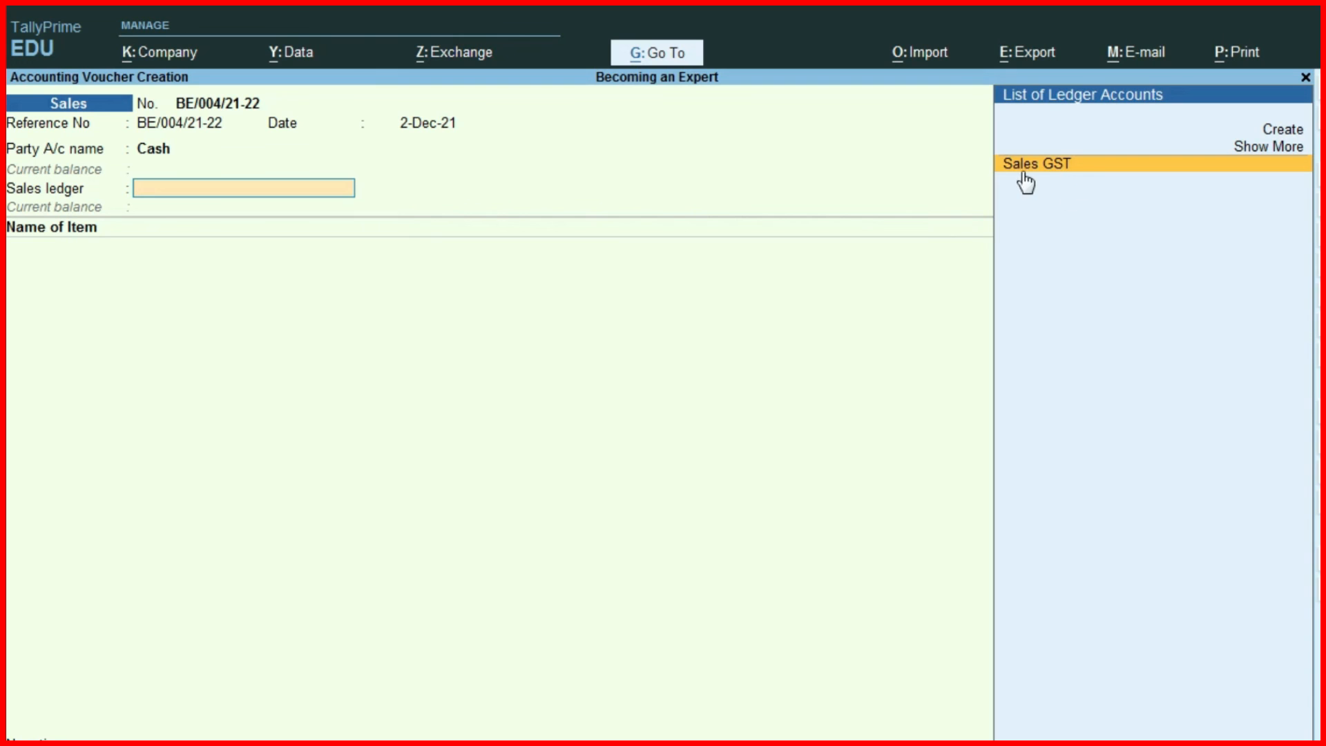
# Choose Sales GST as the sales ledger and add the Cfl Bulb item listed in the Excel invoice.
pyautogui.click(1085, 181)
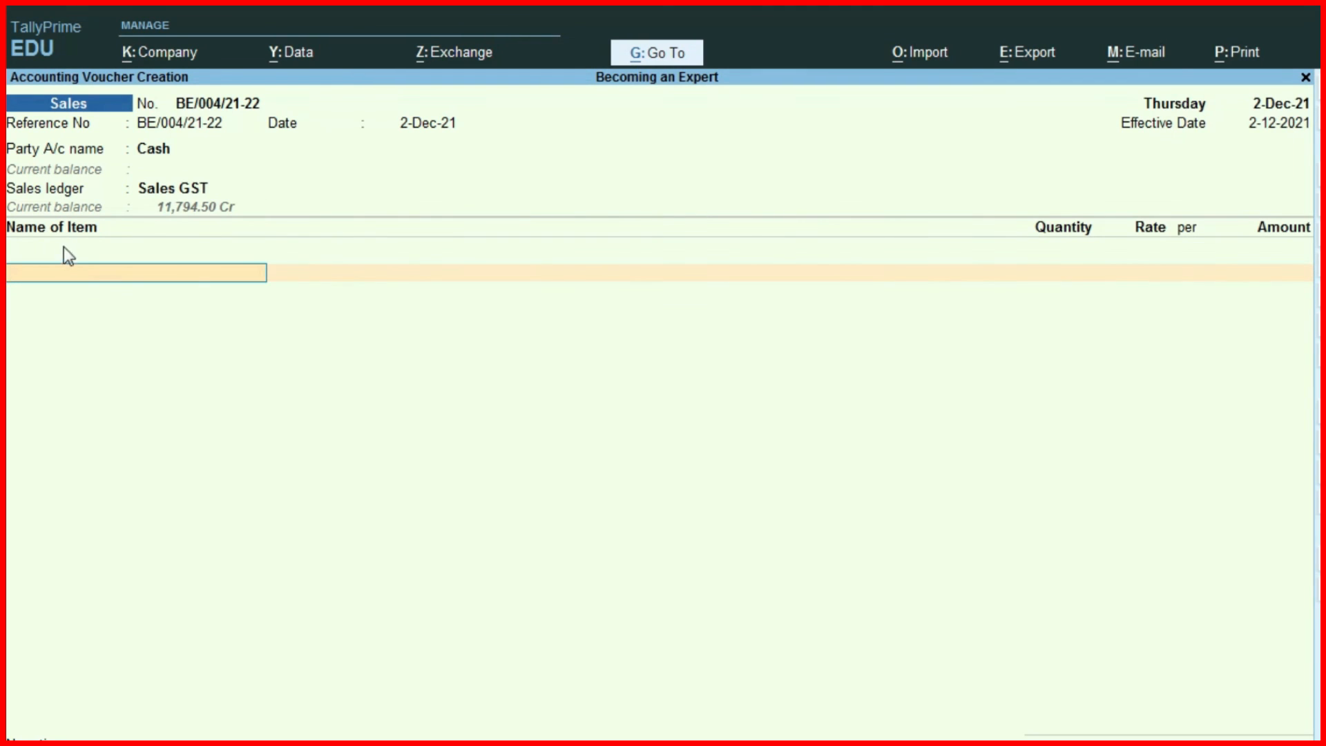
pyautogui.hotkey('alt', 'Tab')
pyautogui.click(404, 529)
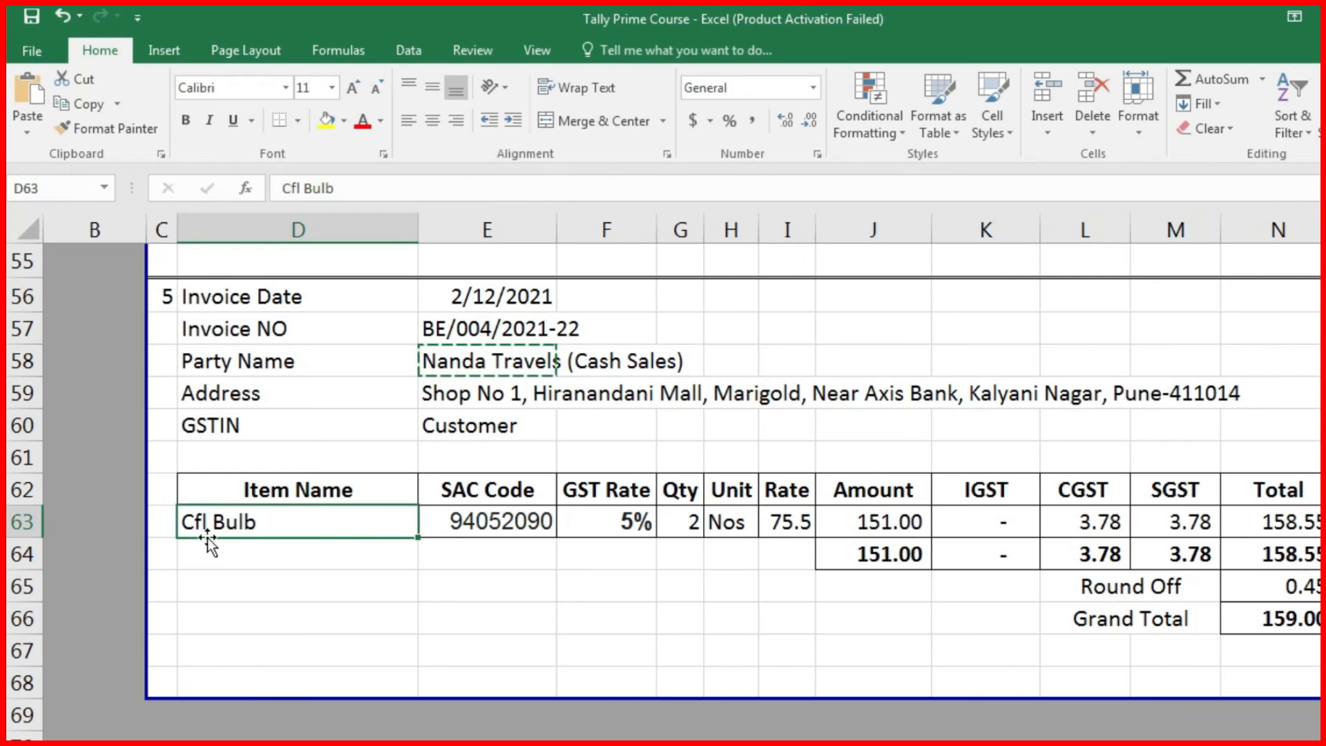
pyautogui.hotkey('alt', 'Tab')
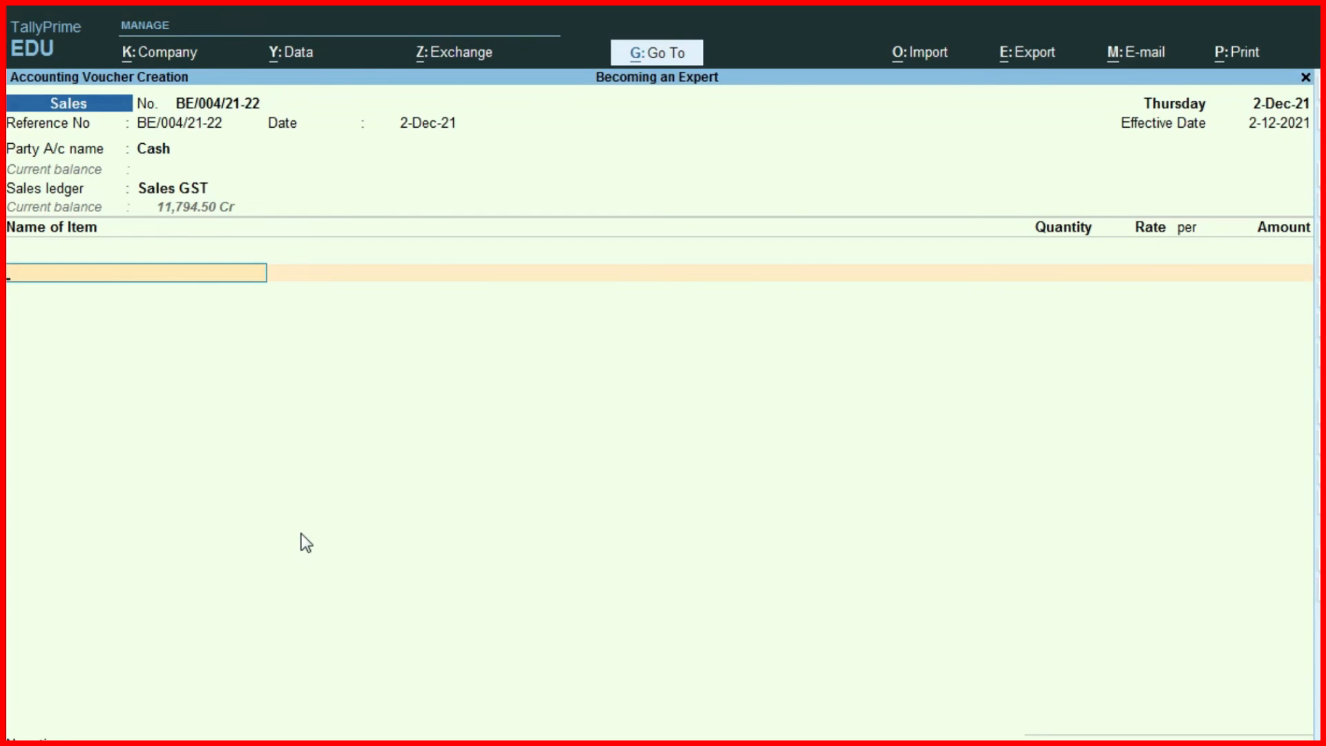
pyautogui.write('C')
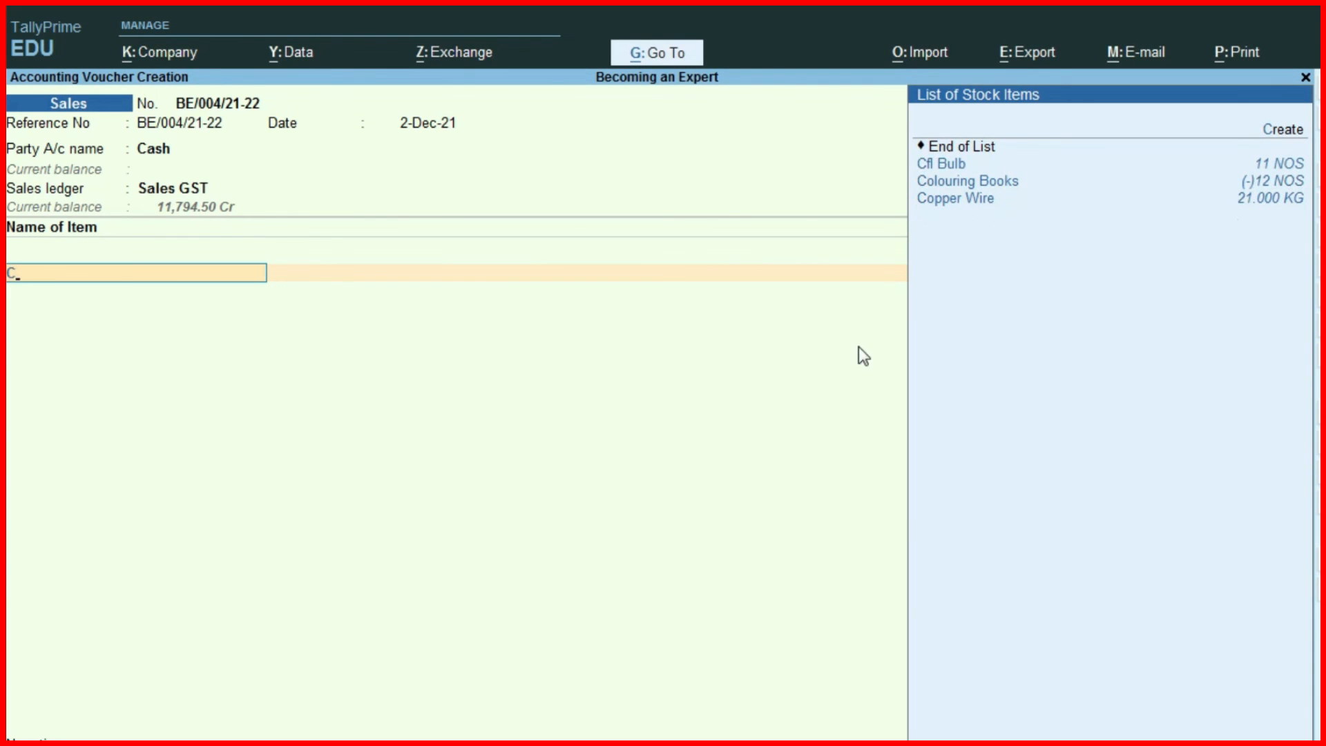
pyautogui.click(939, 164)
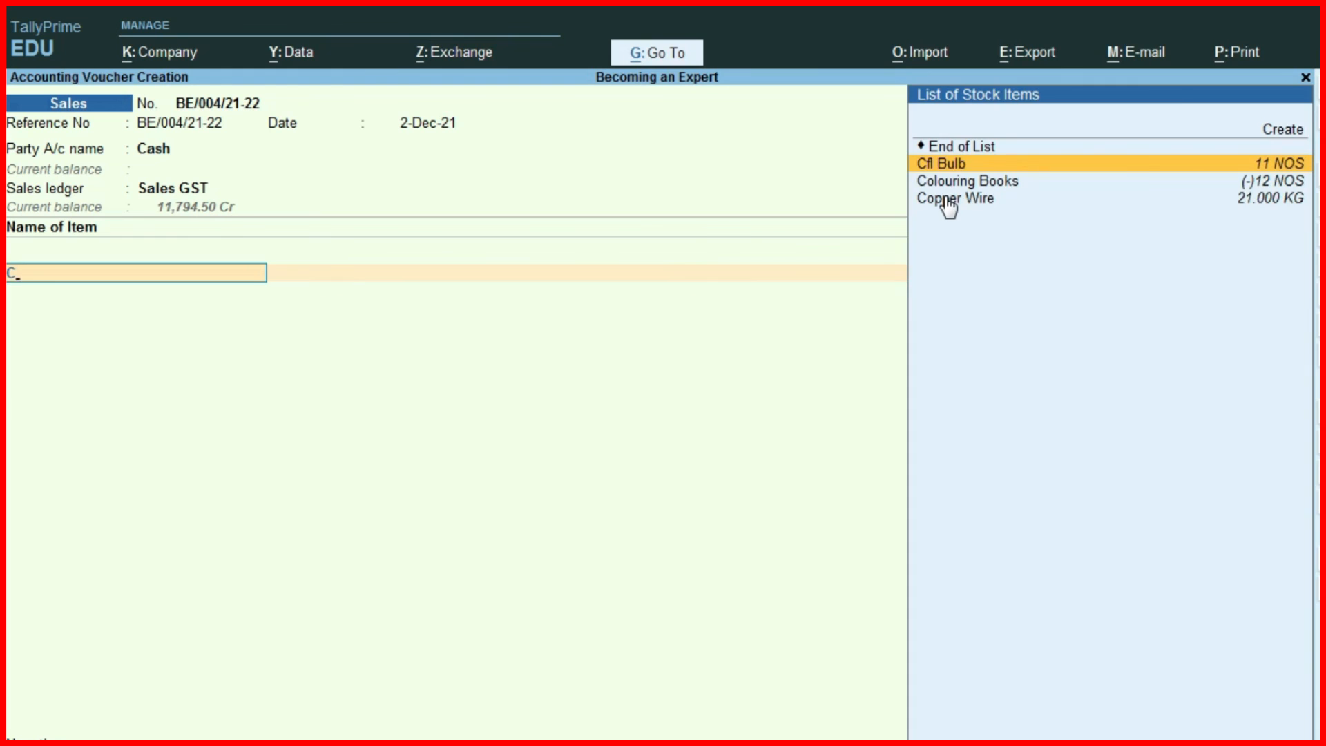
pyautogui.press('Return')
# Check the Cfl Bulb quantity in the Excel invoice and enter 2 NOS in the voucher.
pyautogui.hotkey('alt', 'Tab')
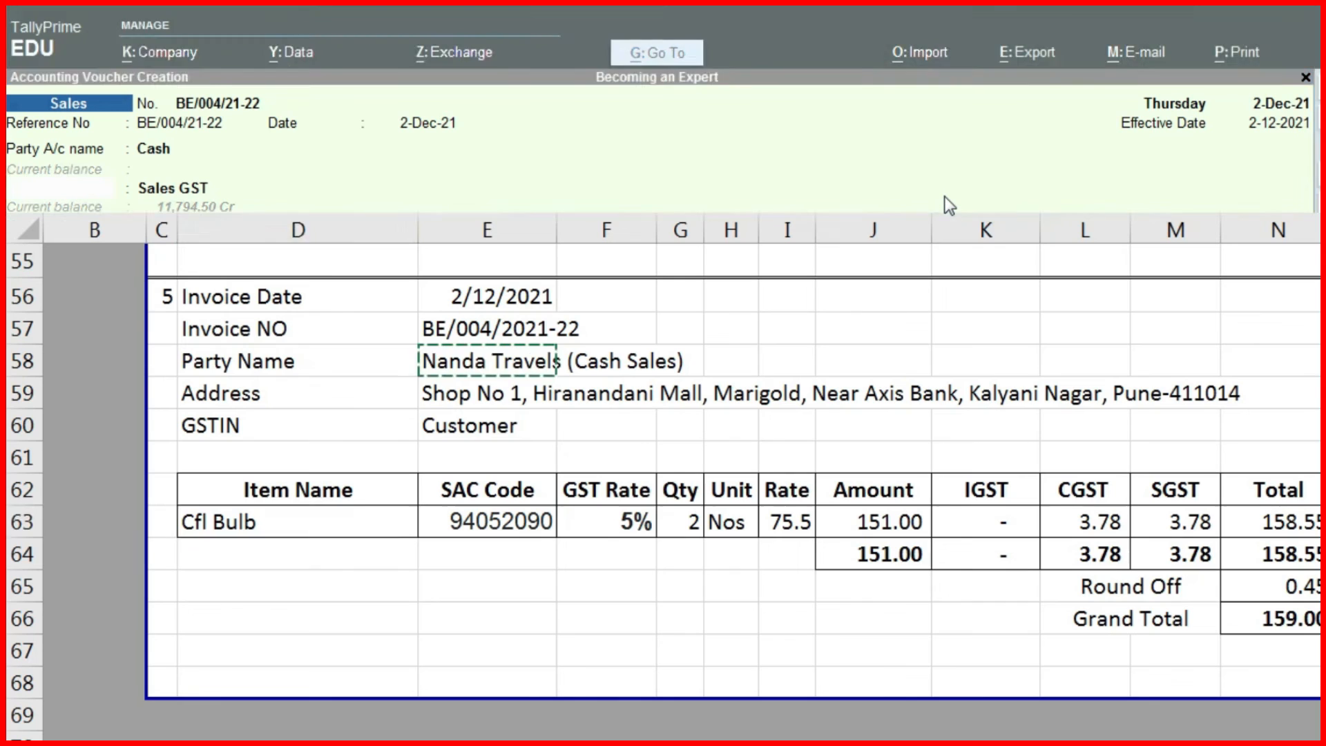
pyautogui.click(682, 531)
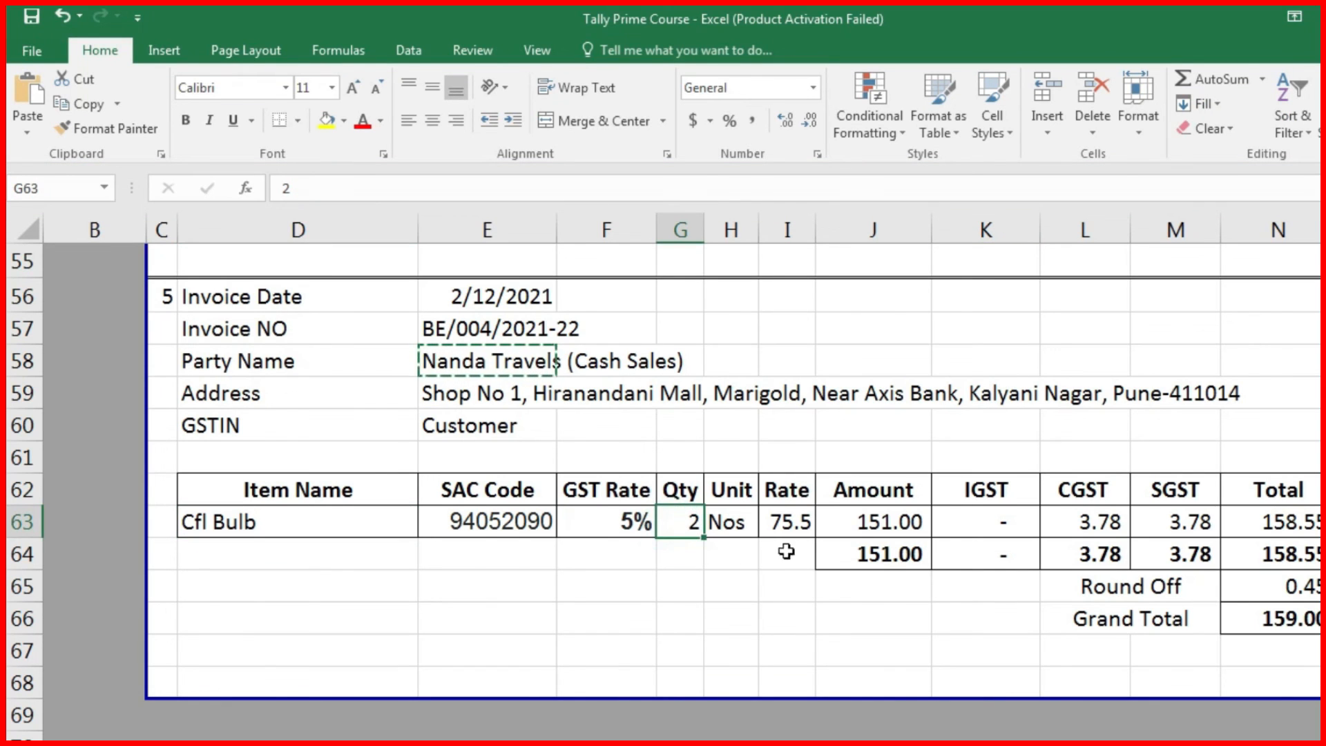
pyautogui.hotkey('alt', 'Tab')
pyautogui.write('2')
pyautogui.press('Return')
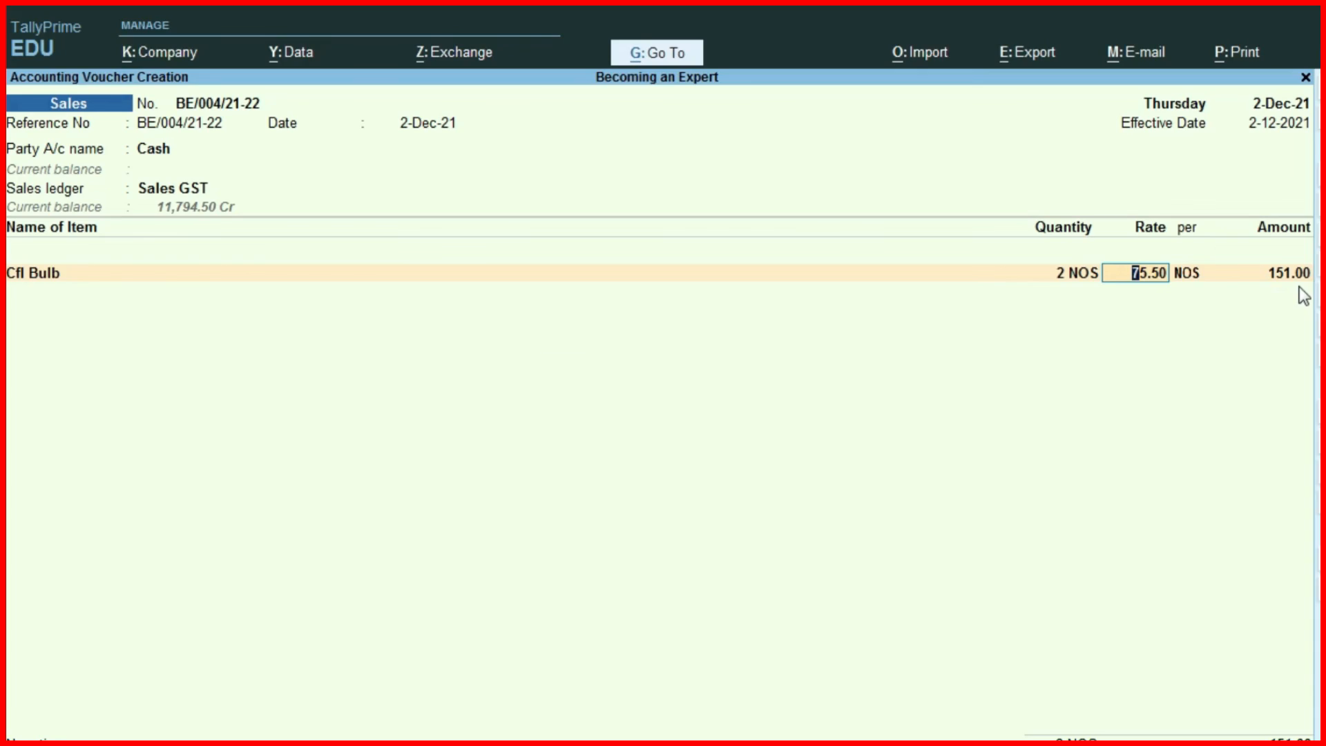
# Check the amount and tax columns in Excel, accept 75.50 per NOS for Cfl Bulb and finish the item entries.
pyautogui.hotkey('alt', 'Tab')
pyautogui.click(859, 530)
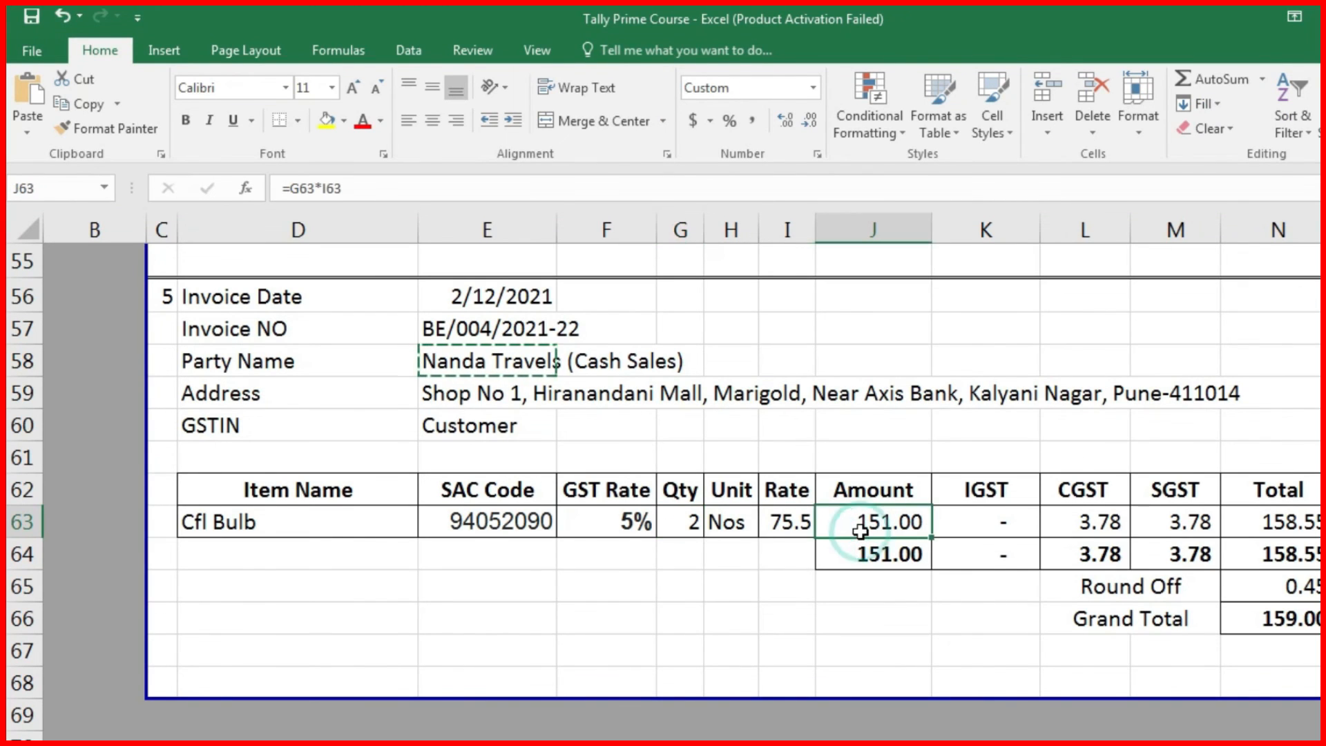
pyautogui.click(1093, 492)
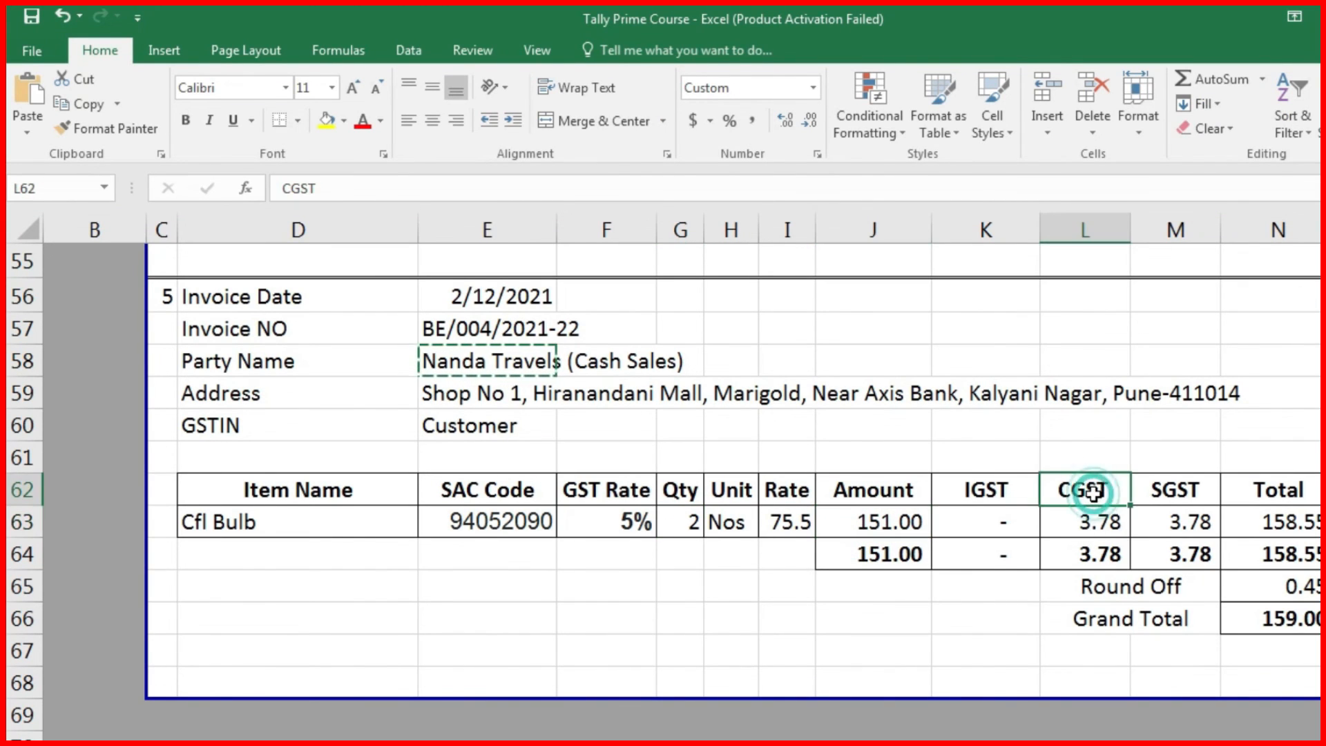
pyautogui.click(1175, 493)
pyautogui.hotkey('alt', 'Tab')
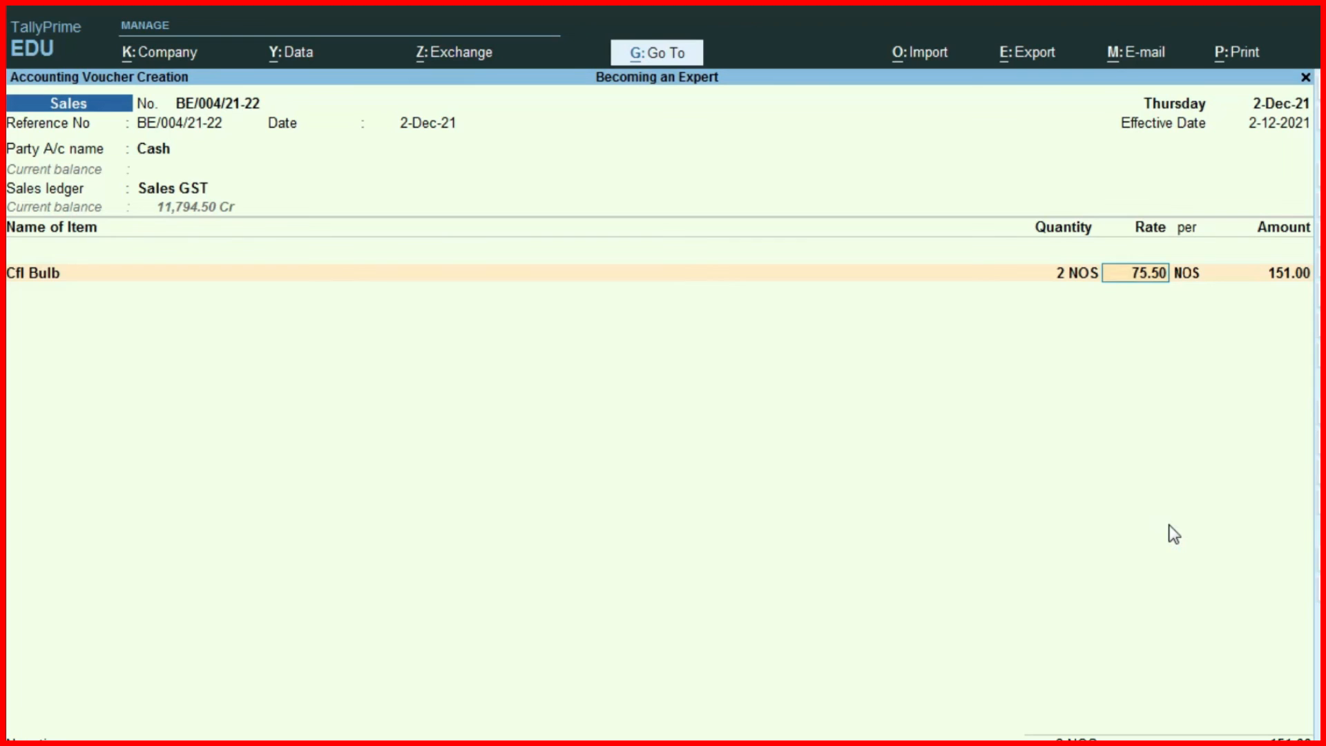
pyautogui.press('Return')
pyautogui.press('Return')
pyautogui.press('Return')
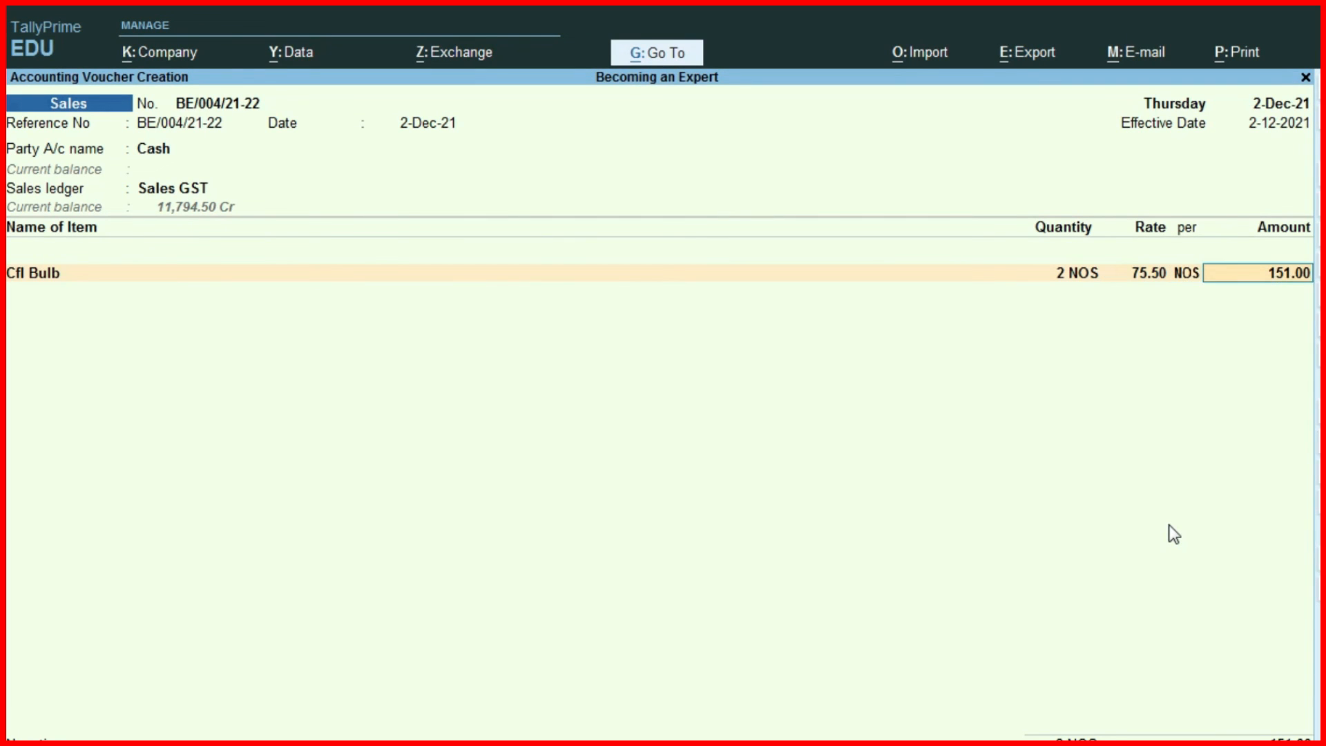
pyautogui.press('Return')
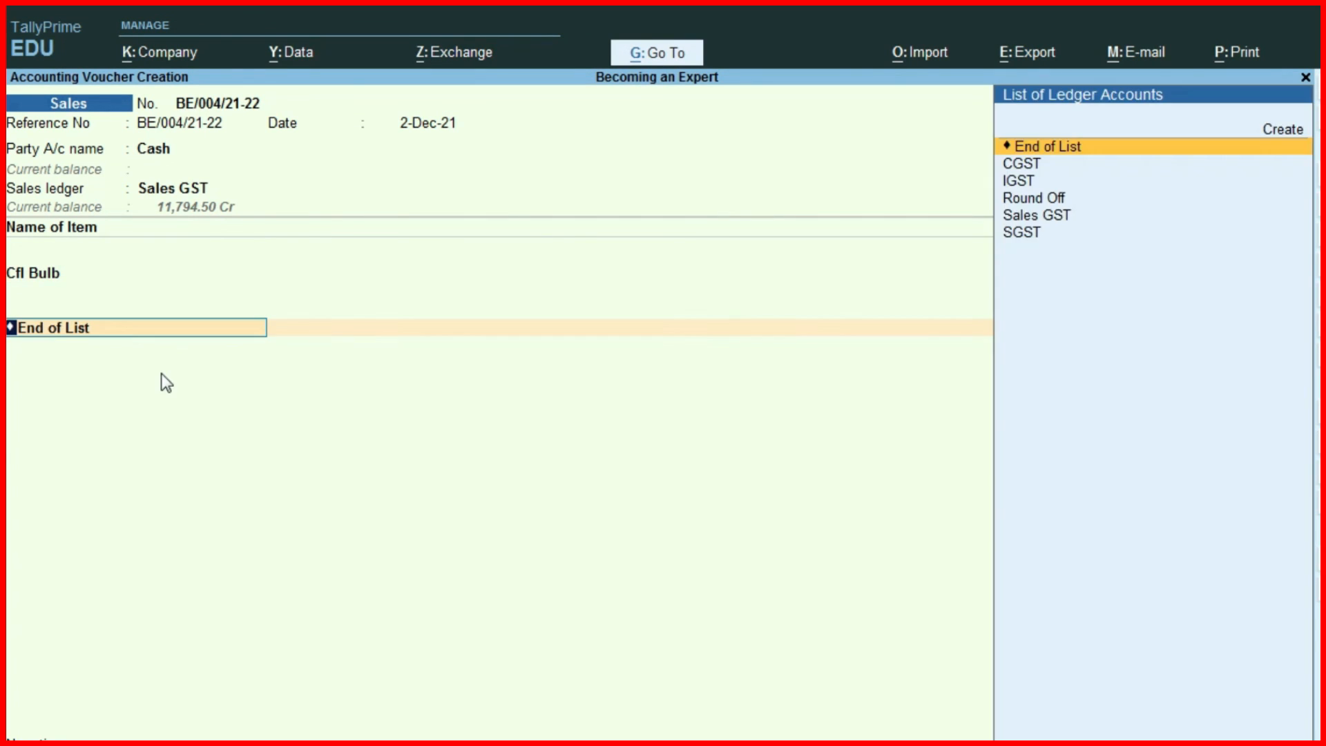
# Add the CGST and SGST ledgers below the item and compare their amounts with the Excel tax totals.
pyautogui.write('Cgs')
pyautogui.press('Return')
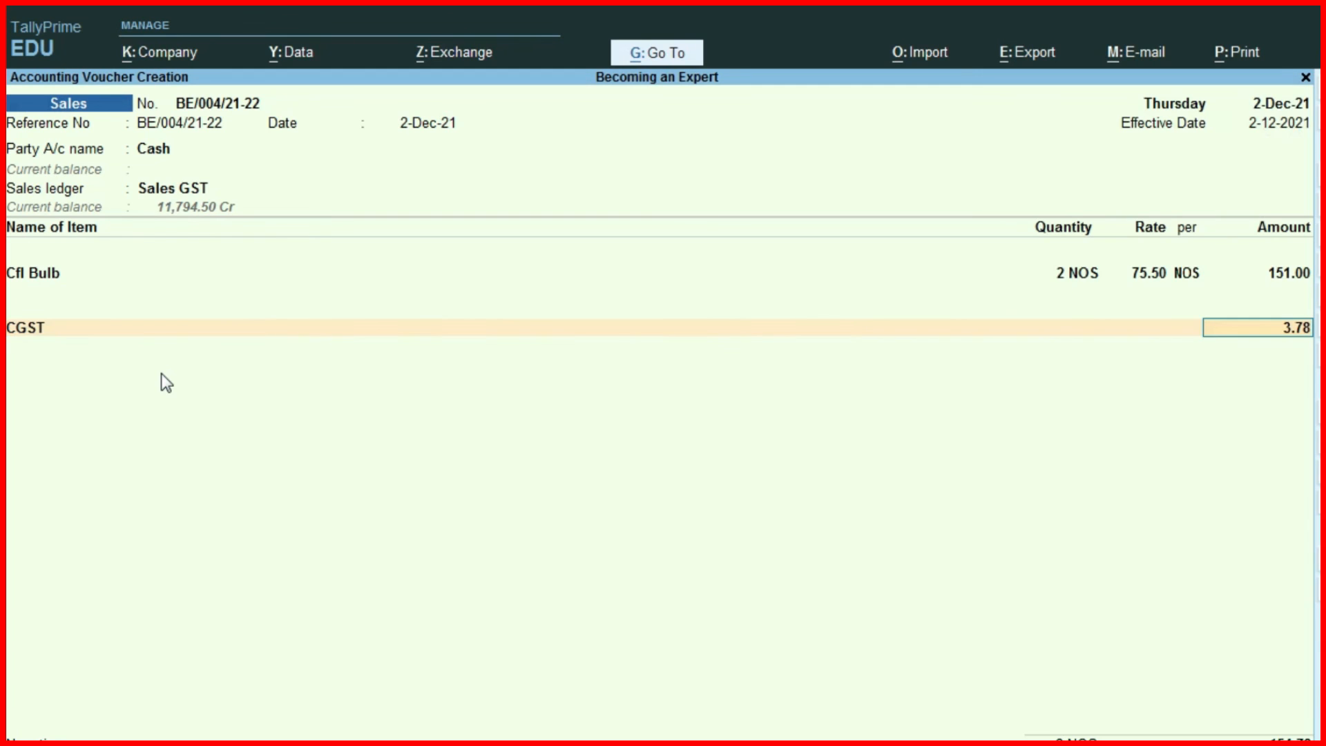
pyautogui.press('Return')
pyautogui.write('Sgs')
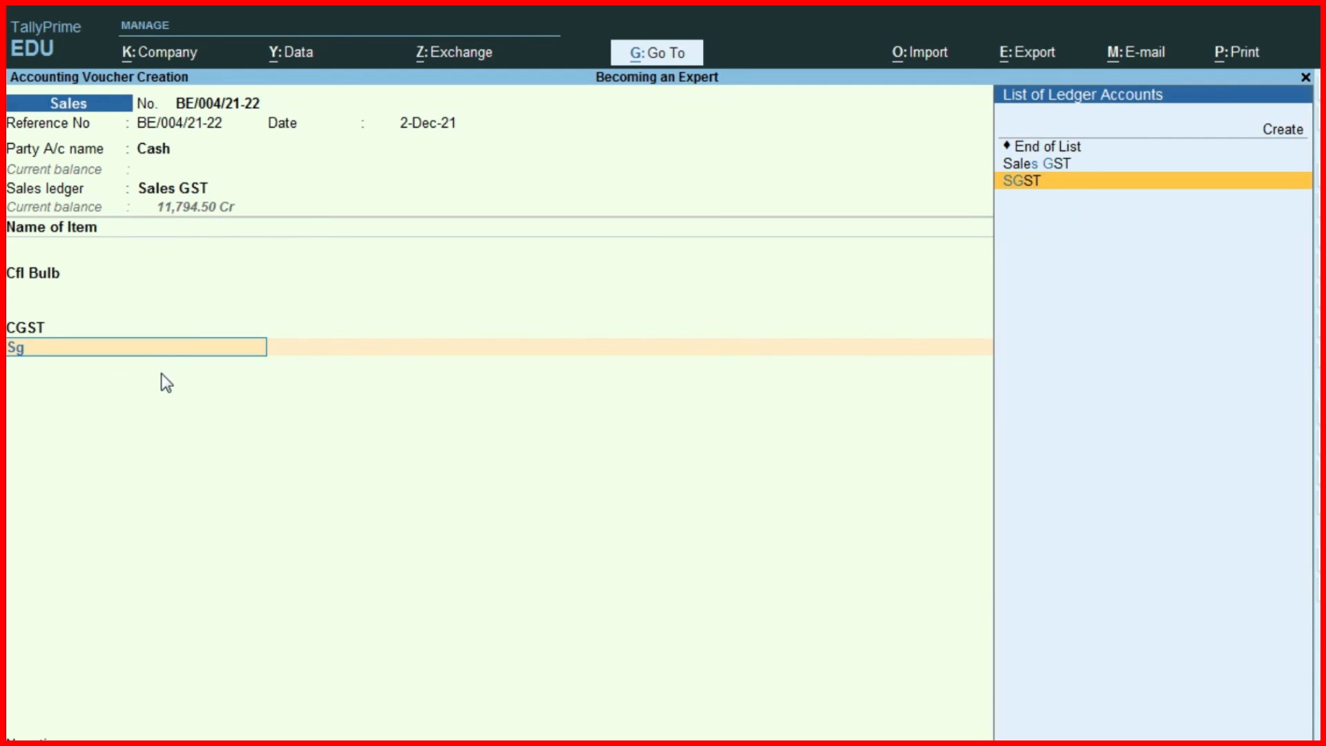
pyautogui.press('Return')
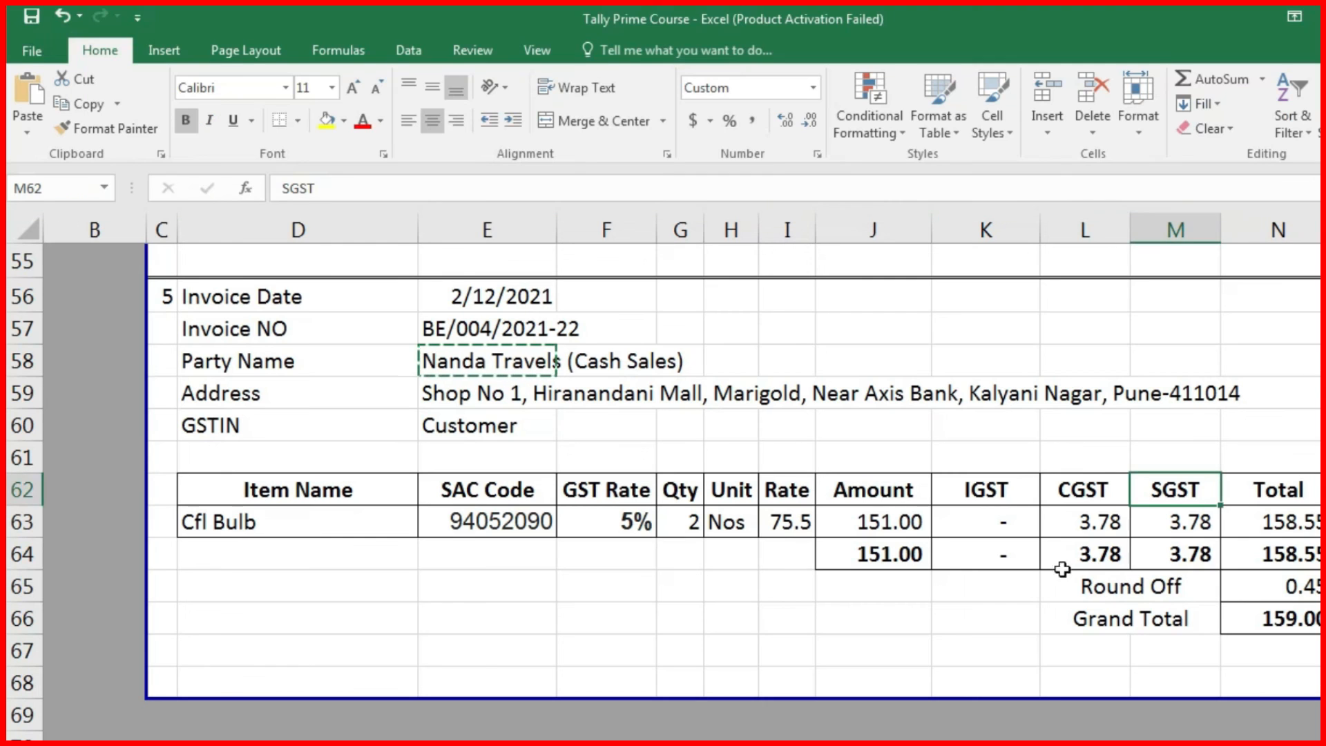
pyautogui.click(1108, 557)
pyautogui.click(1205, 555)
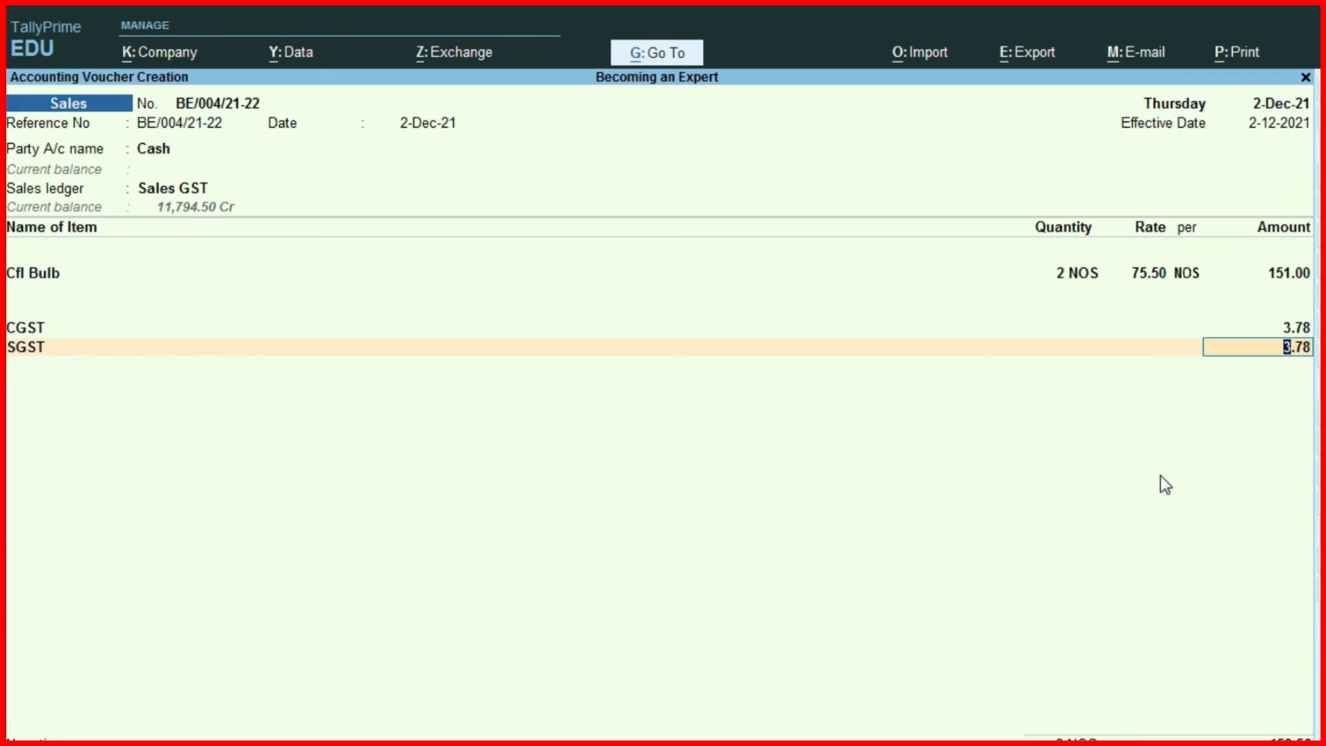
# Add the Round Off ledger, check the Excel grand total and save sales invoice BE/004/21-22.
pyautogui.press('Return')
pyautogui.write('Ro')
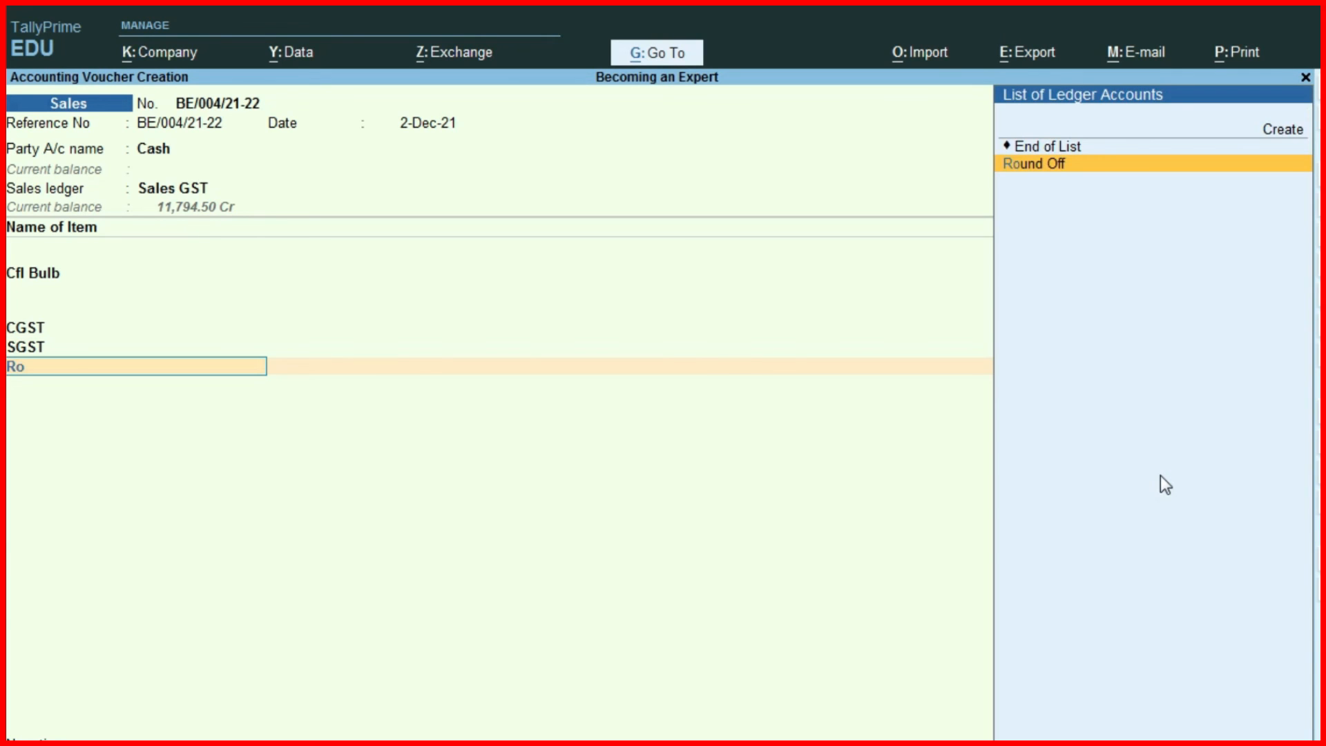
pyautogui.press('Return')
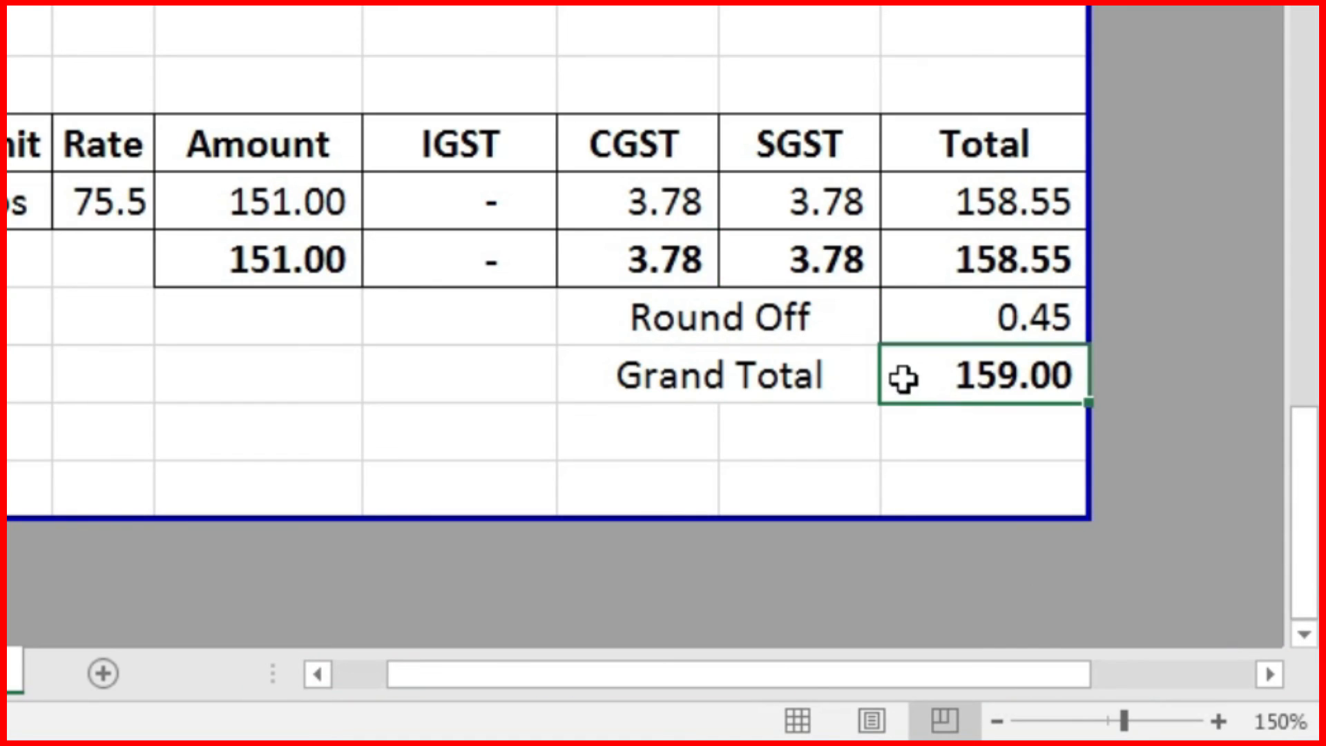
pyautogui.click(906, 387)
pyautogui.hotkey('alt', 'Tab')
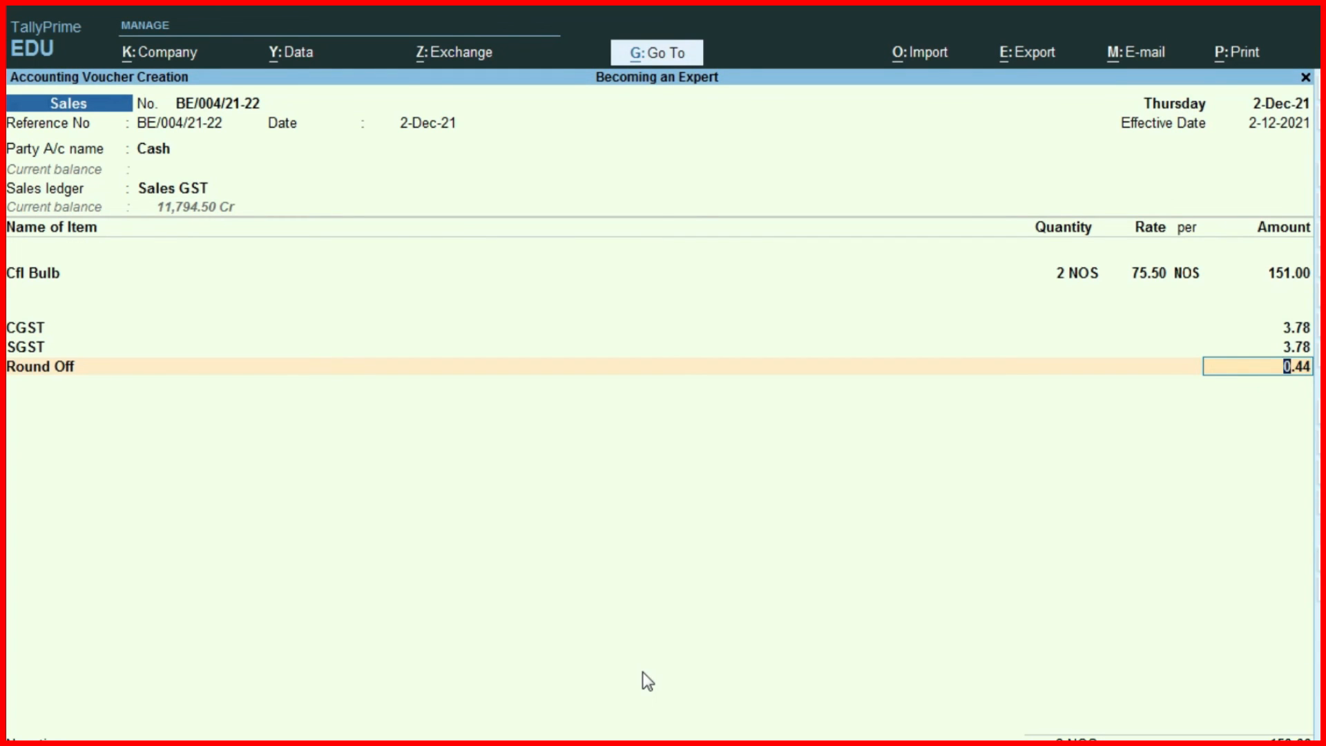
pyautogui.hotkey('ctrl', 'a')
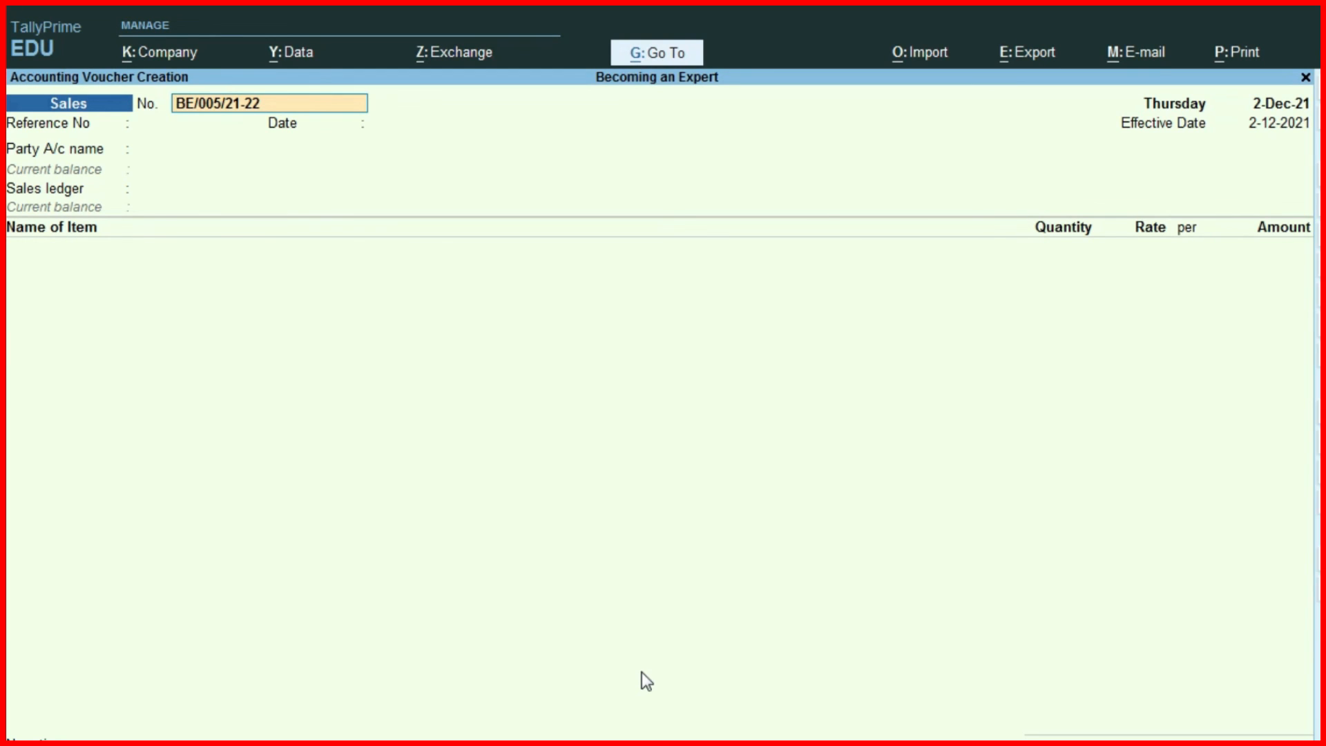
# Leave voucher entry and open the Sales Register from the account books to review the recorded sales.
pyautogui.press('BackSpace')
pyautogui.press('Escape')
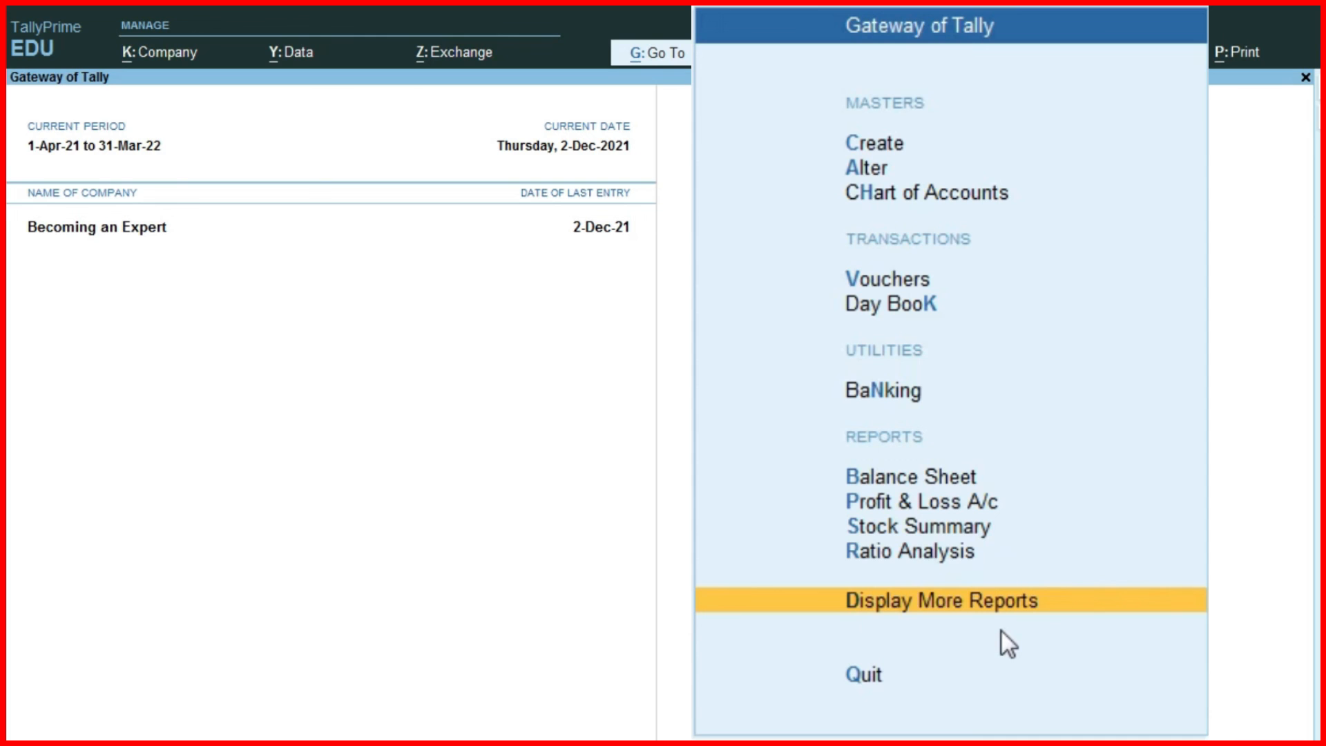
pyautogui.press('Return')
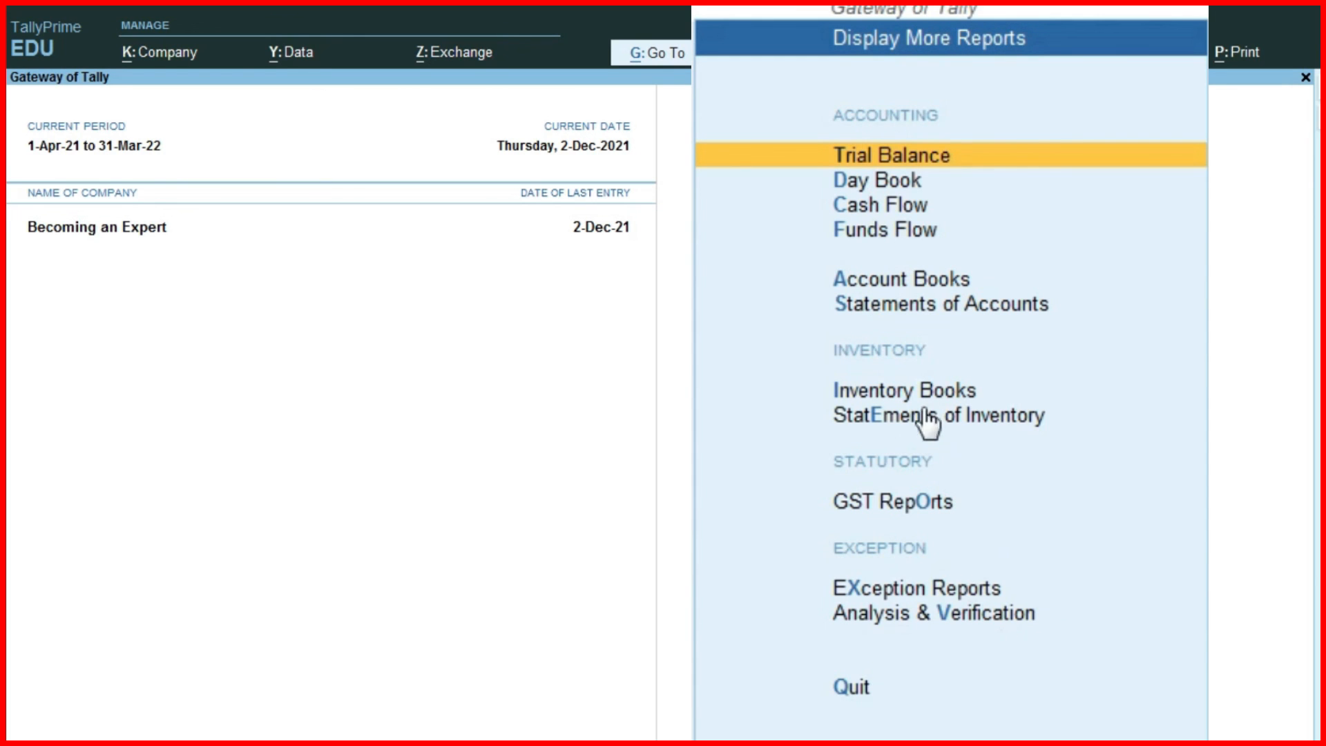
pyautogui.press('a')
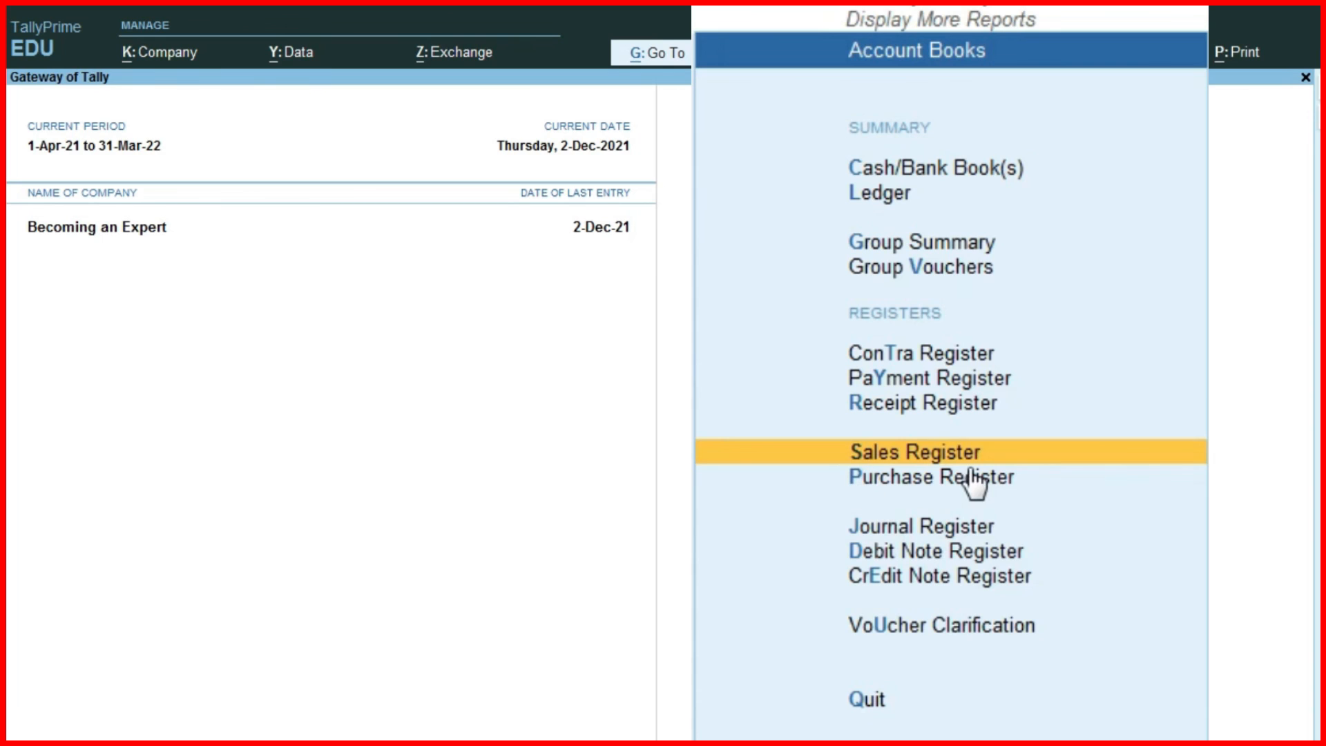
pyautogui.press('Return')
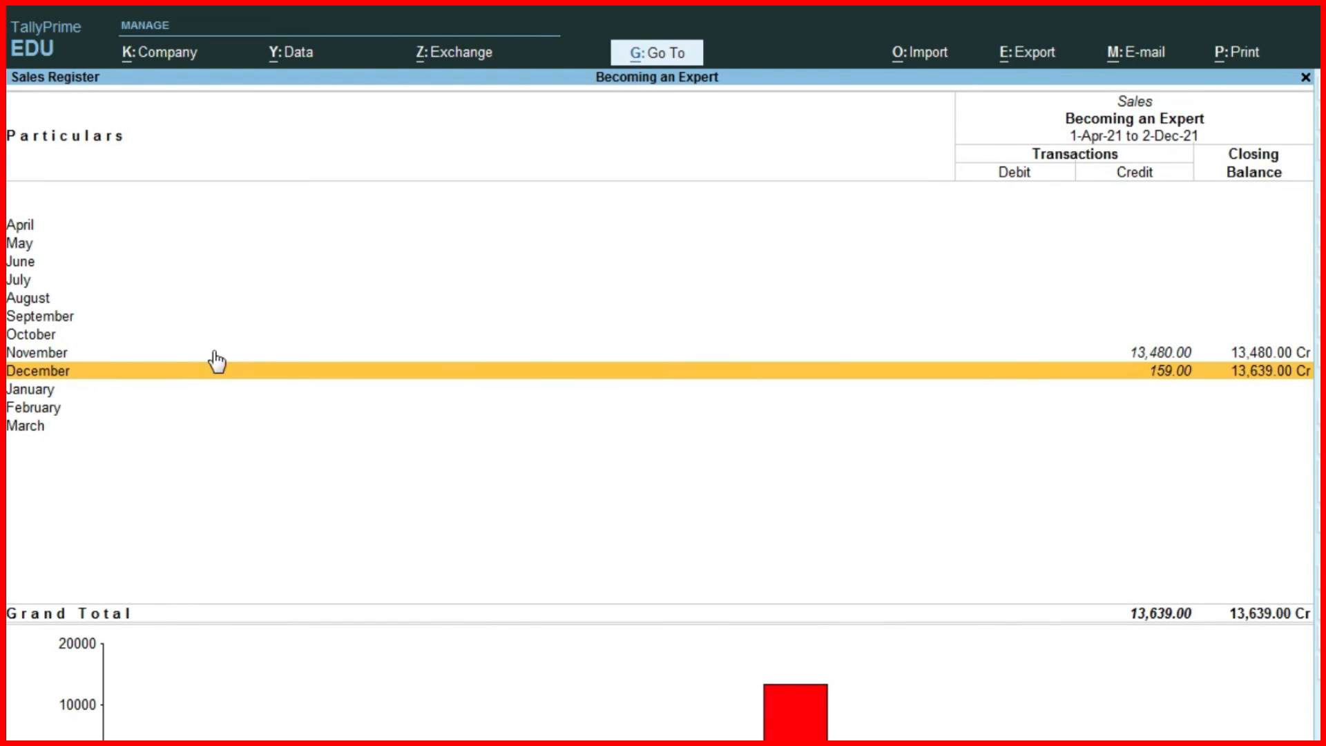
# Open the December sales vouchers and set the register's period from 1-4-2021 to 31-3-22.
pyautogui.click(1302, 384)
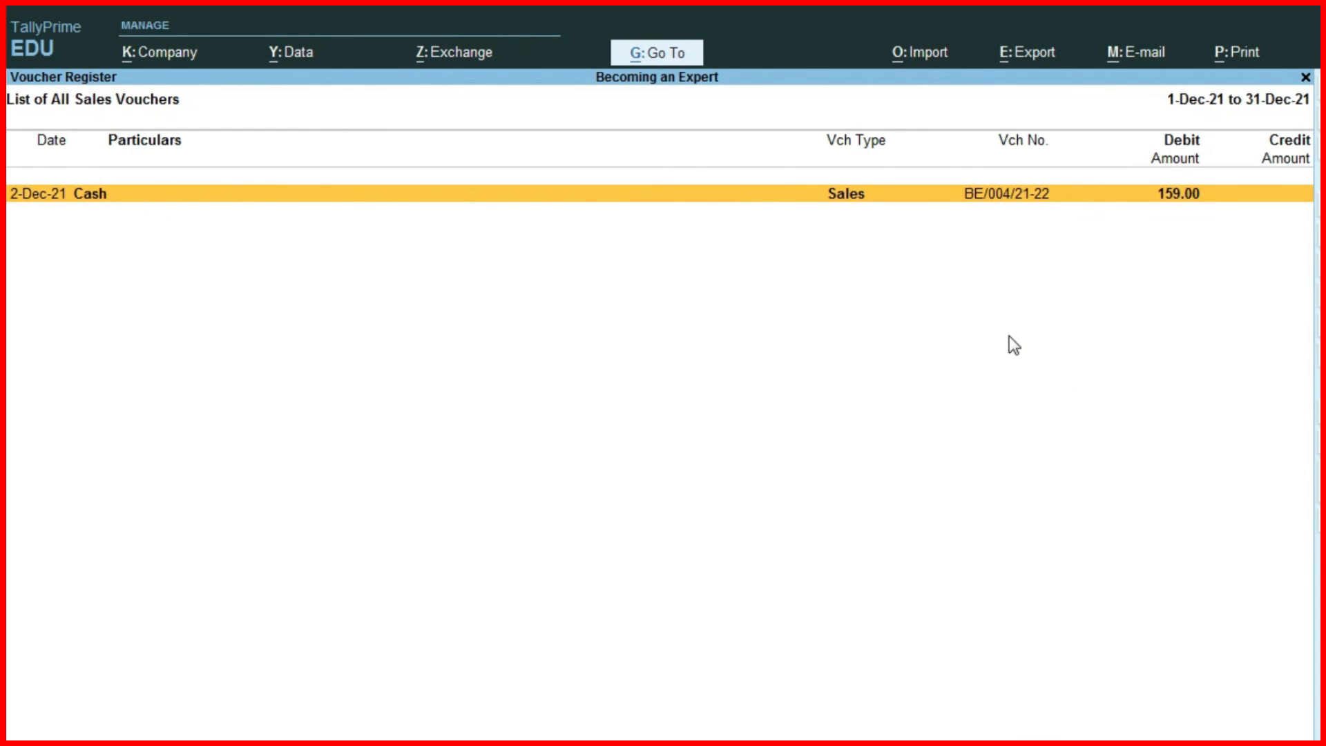
pyautogui.press('F2')
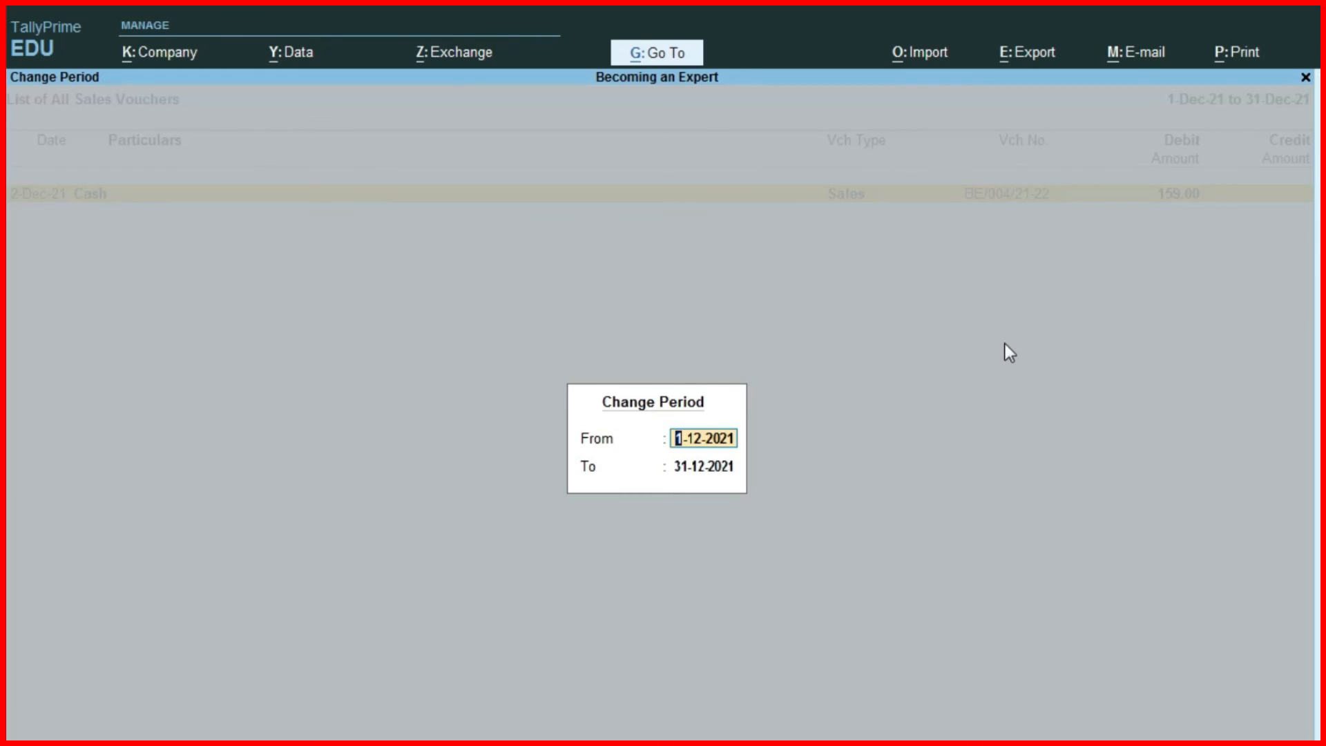
pyautogui.write('1-4-2021')
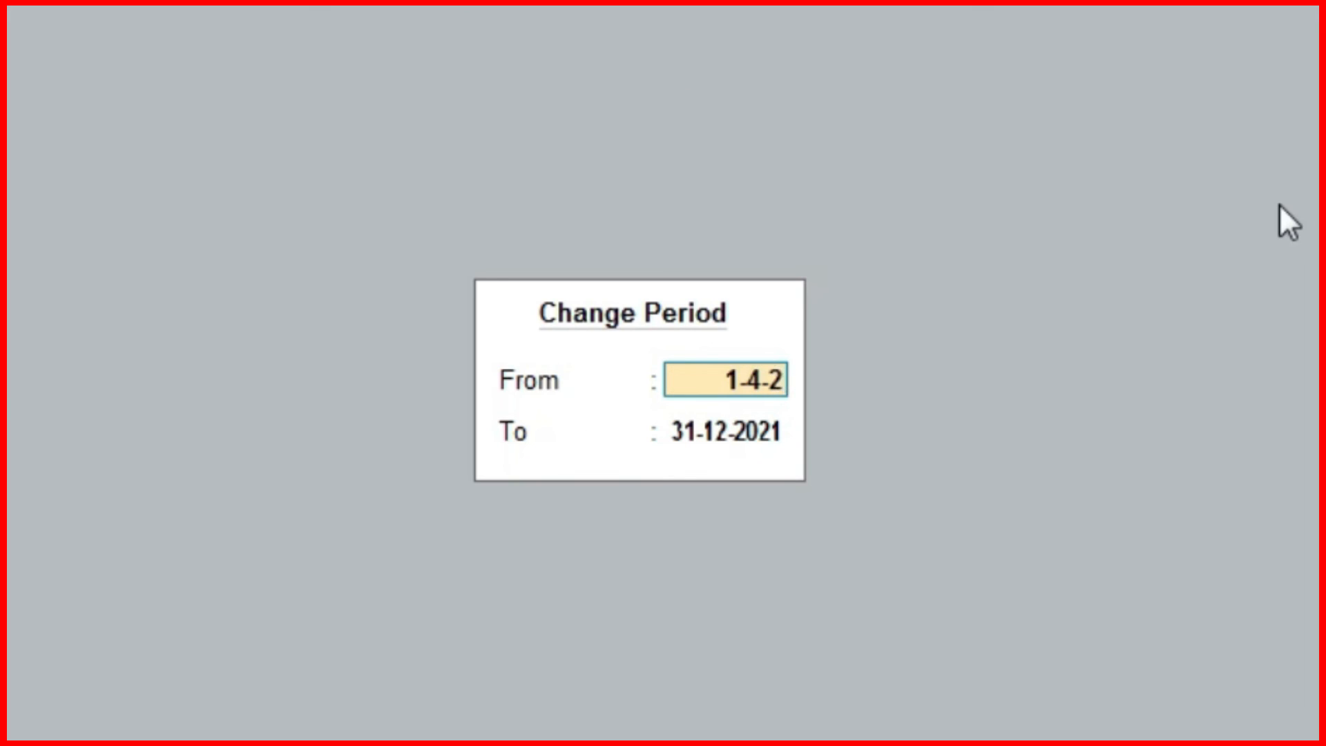
pyautogui.press('Return')
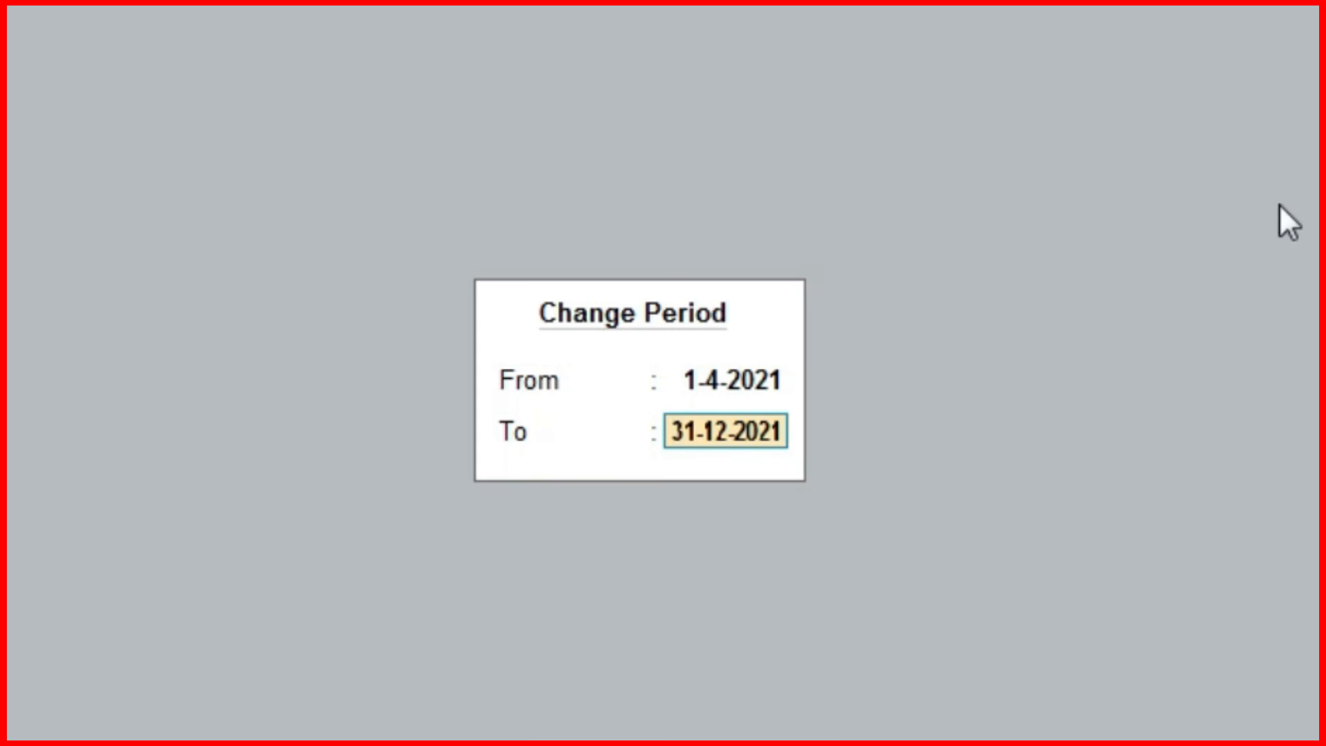
pyautogui.write('31-3-22')
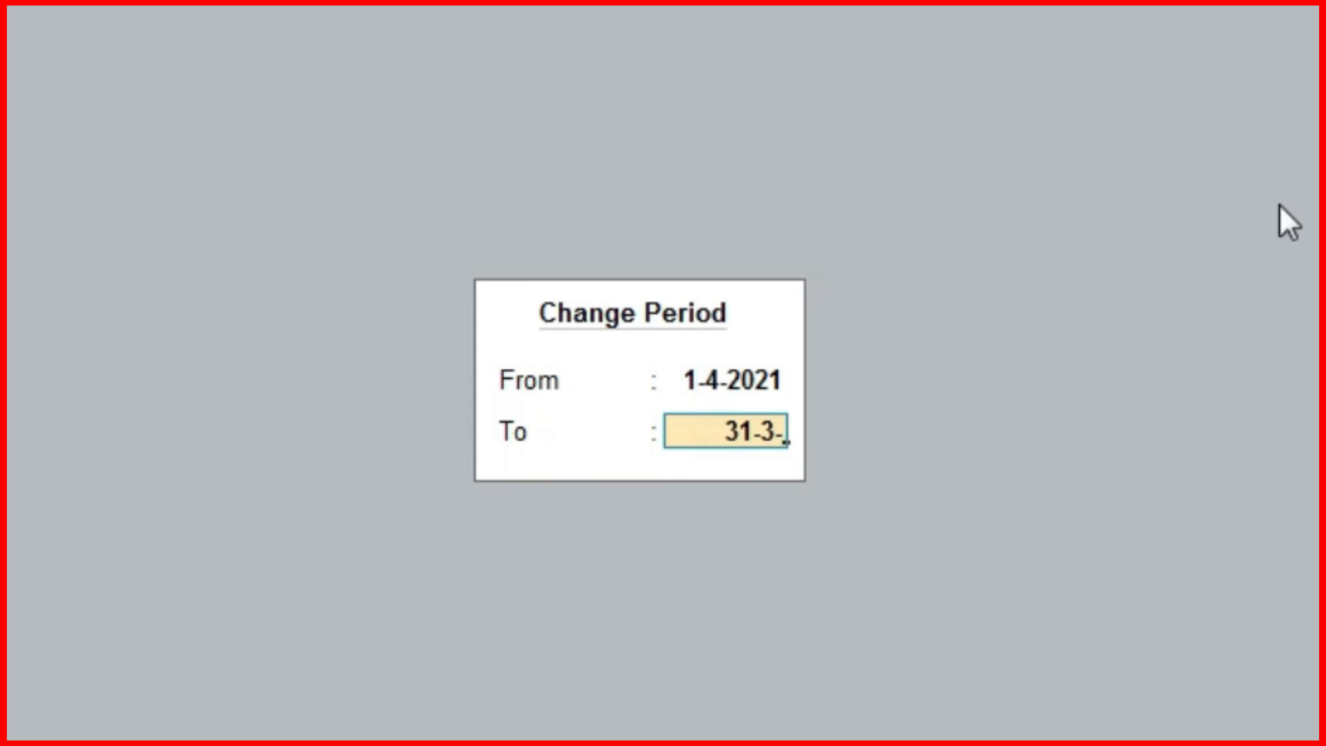
pyautogui.press('Return')
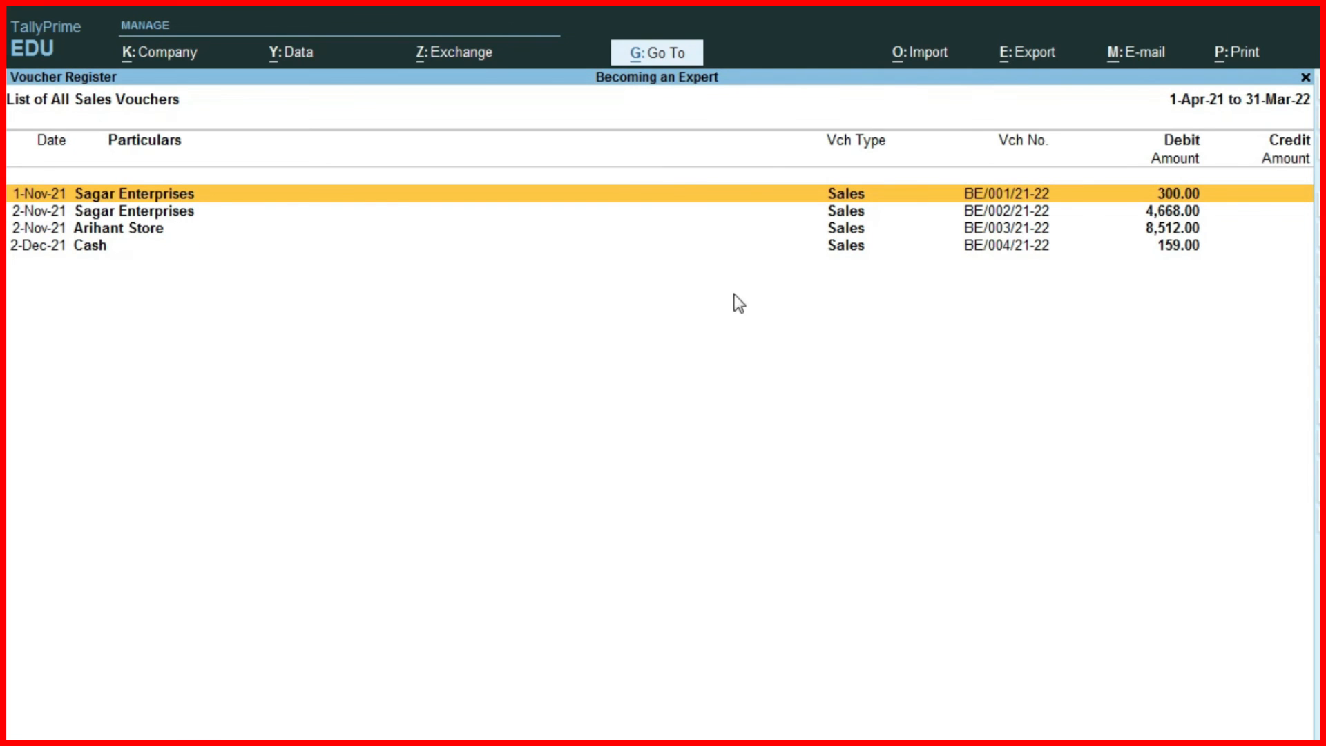